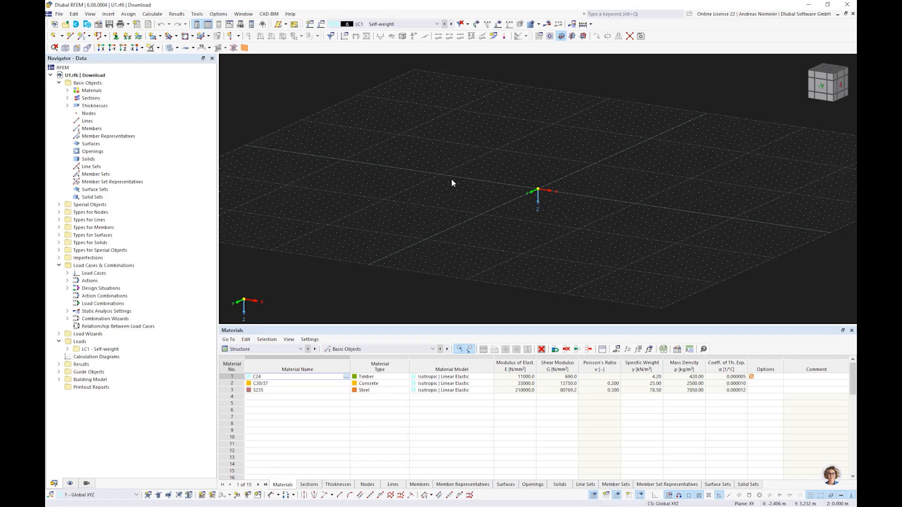
- Collapse the Basic Objects and Load Cases & Combinations folders and expand Building Model and Guide Objects
{"action": "left_click", "coordinate": [58, 83]}
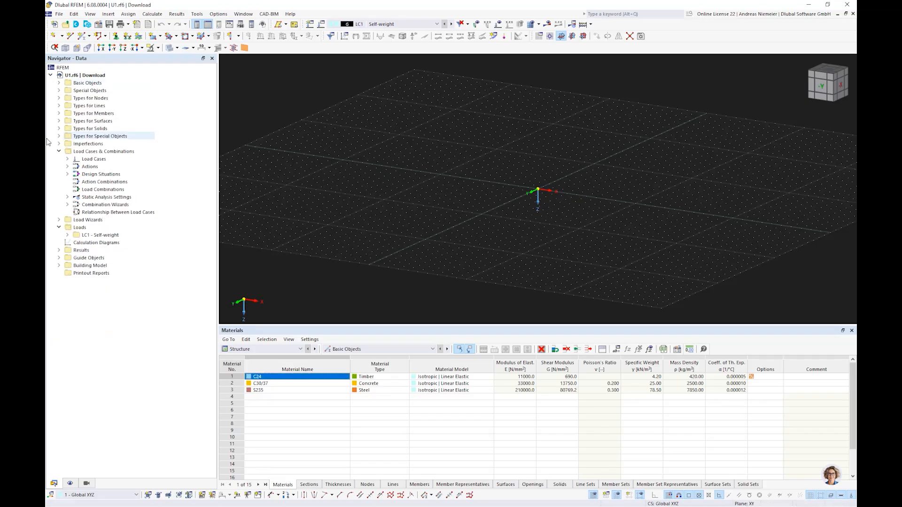
{"action": "left_click", "coordinate": [59, 151]}
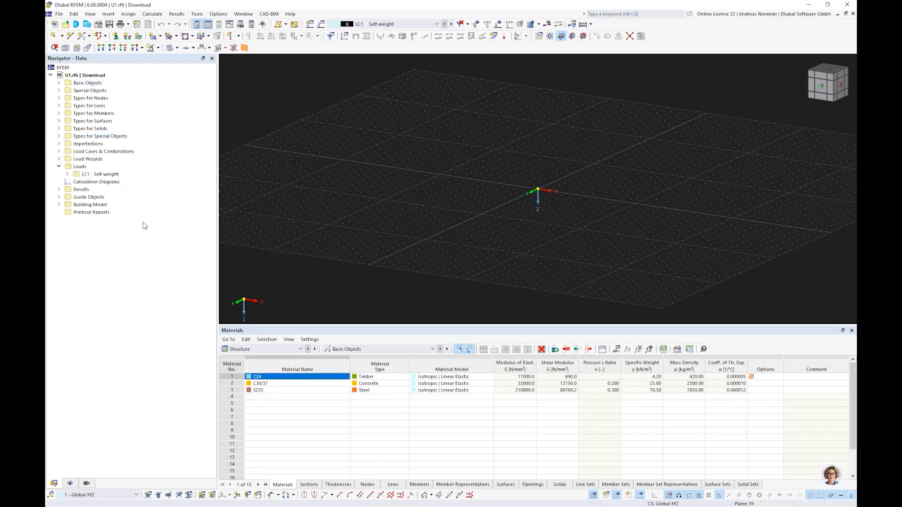
{"action": "left_click", "coordinate": [58, 204]}
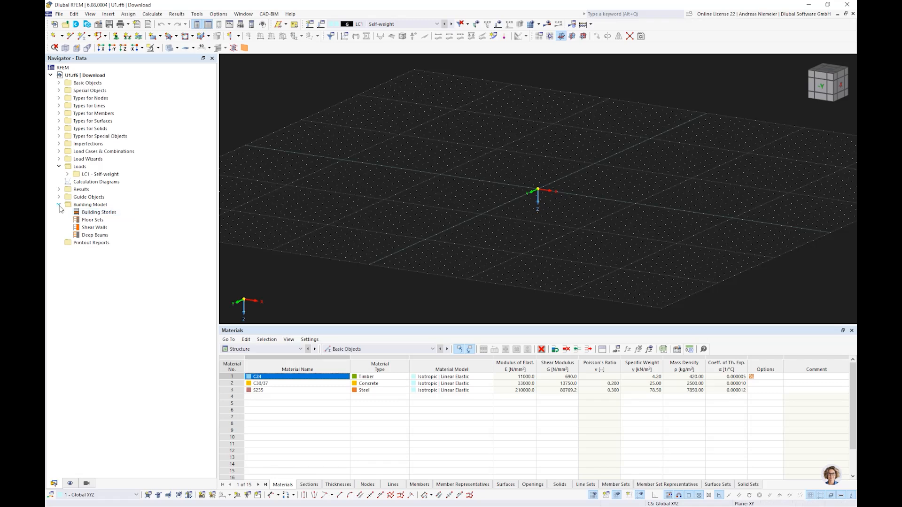
{"action": "double_click", "coordinate": [91, 198]}
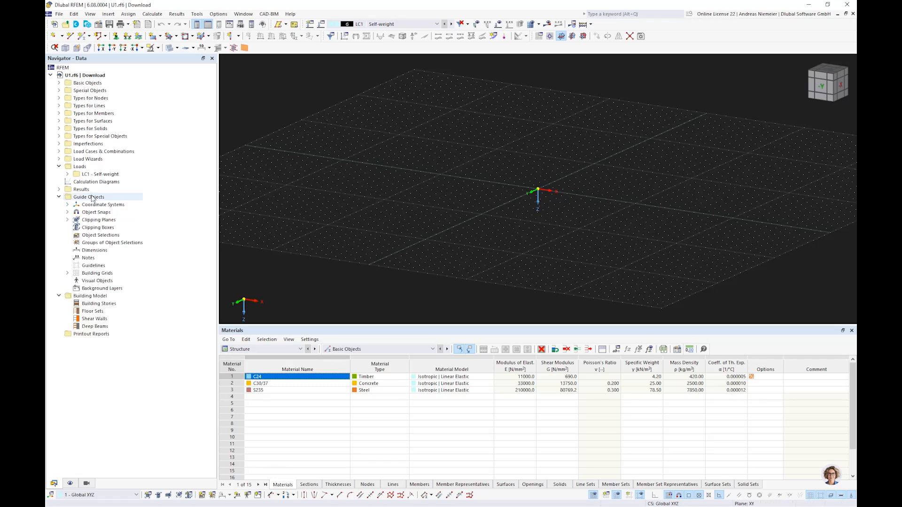
- Create a new background layer from the file Regelgeschoss.dxf
{"action": "left_click", "coordinate": [106, 289]}
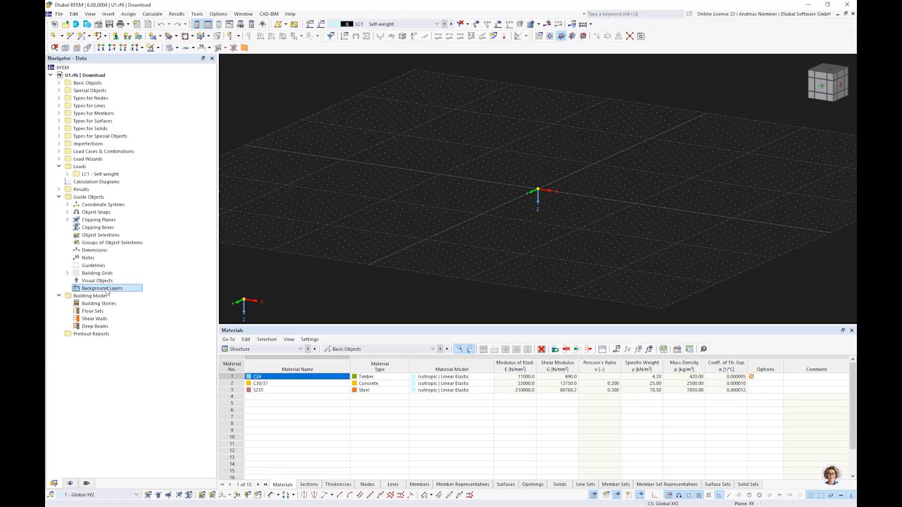
{"action": "double_click", "coordinate": [107, 289]}
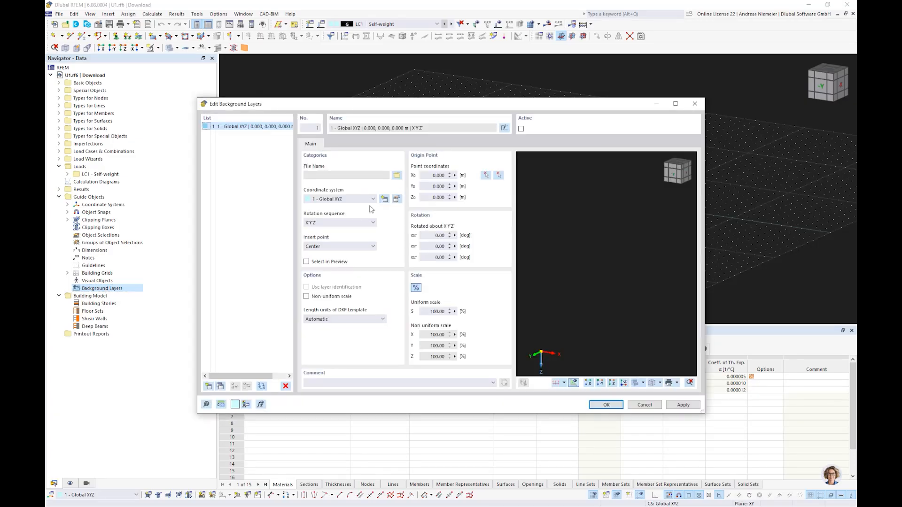
{"action": "left_click", "coordinate": [396, 176]}
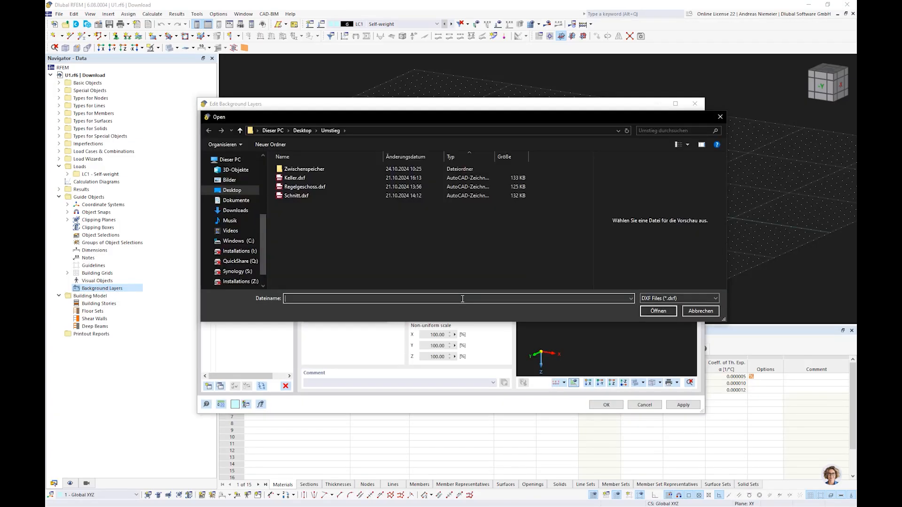
{"action": "left_click", "coordinate": [296, 187]}
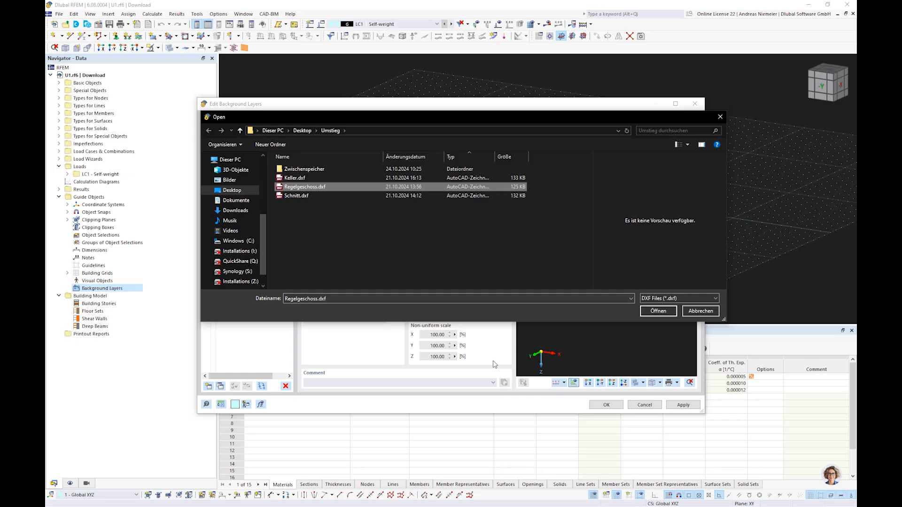
{"action": "left_click", "coordinate": [659, 312]}
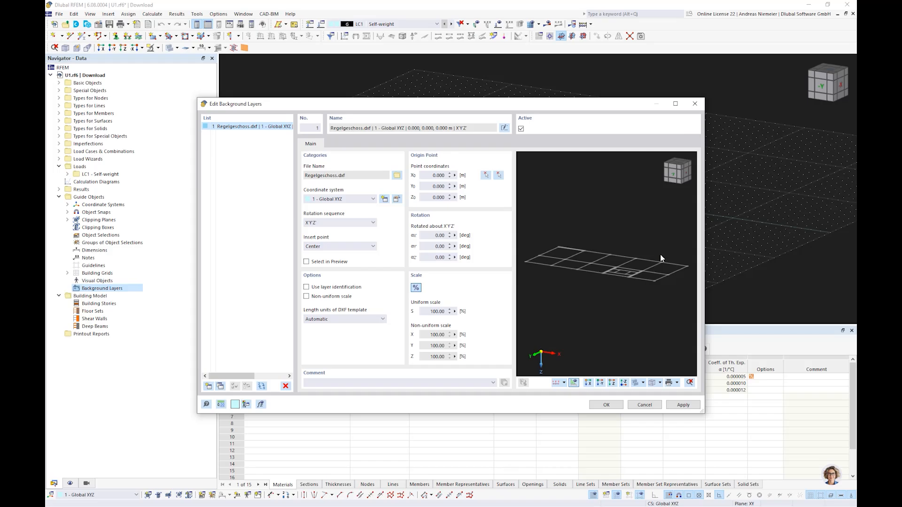
- Rotate the background layer by 180° about the Z axis and confirm the layer
{"action": "left_click", "coordinate": [439, 257]}
{"action": "type", "text": "180"}
{"action": "left_click", "coordinate": [436, 246]}
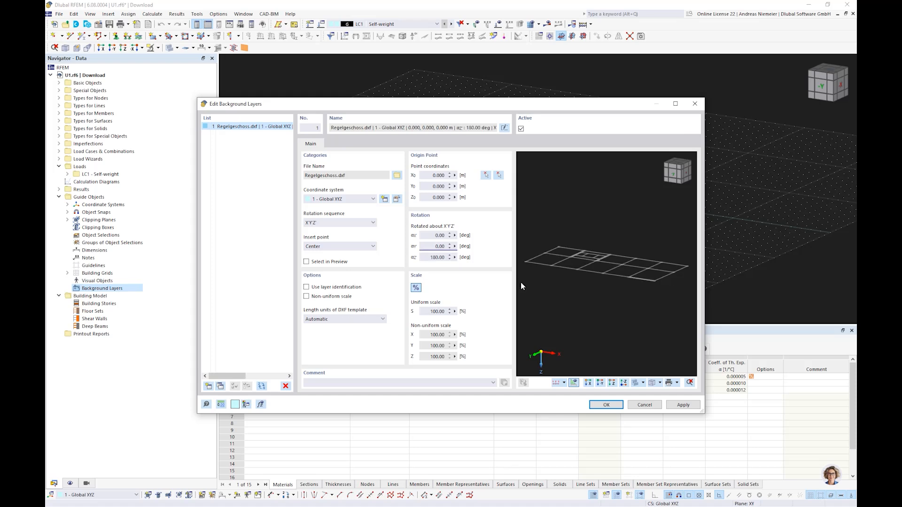
{"action": "left_click", "coordinate": [606, 405]}
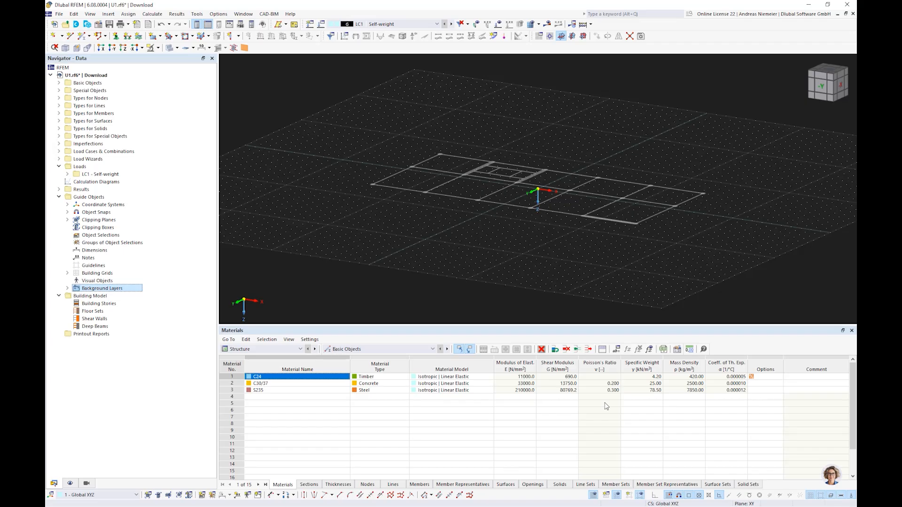
- Add a second building story above the first and set its height ΔZ to 3.2 m
{"action": "middle_click_drag", "start_coordinate": [424, 221], "coordinate": [394, 269], "text": "ctrl"}
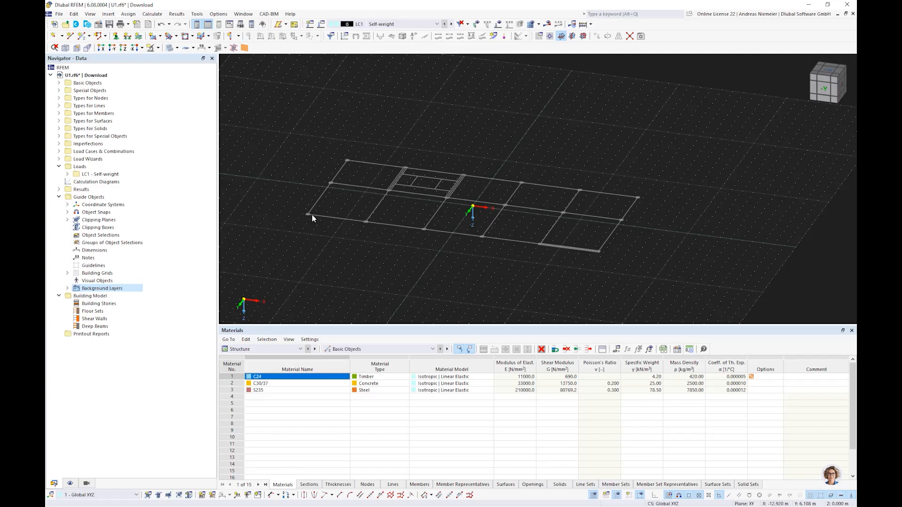
{"action": "scroll", "coordinate": [312, 215], "scroll_direction": "up", "scroll_amount": 2}
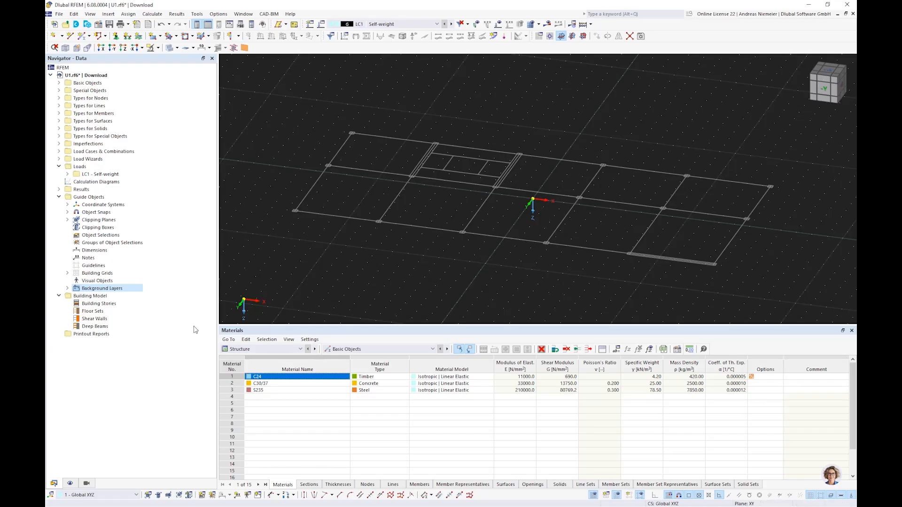
{"action": "double_click", "coordinate": [94, 304]}
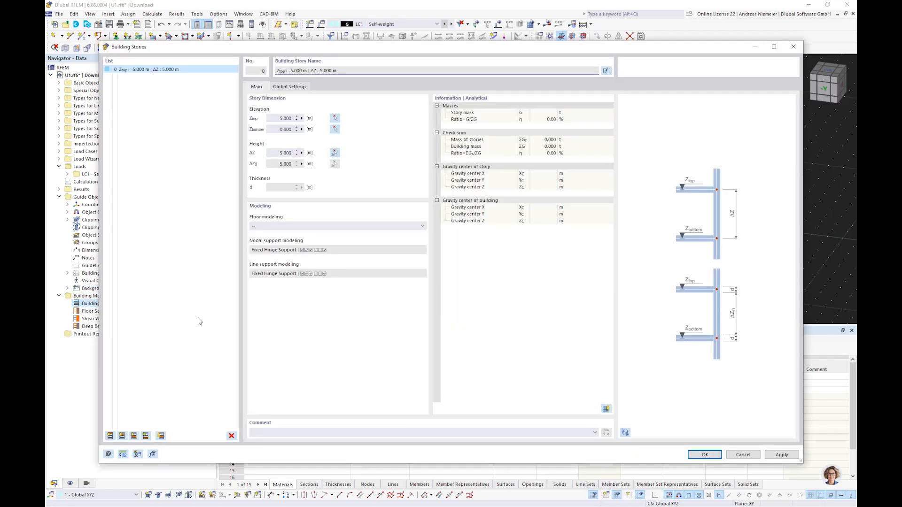
{"action": "left_click", "coordinate": [109, 436]}
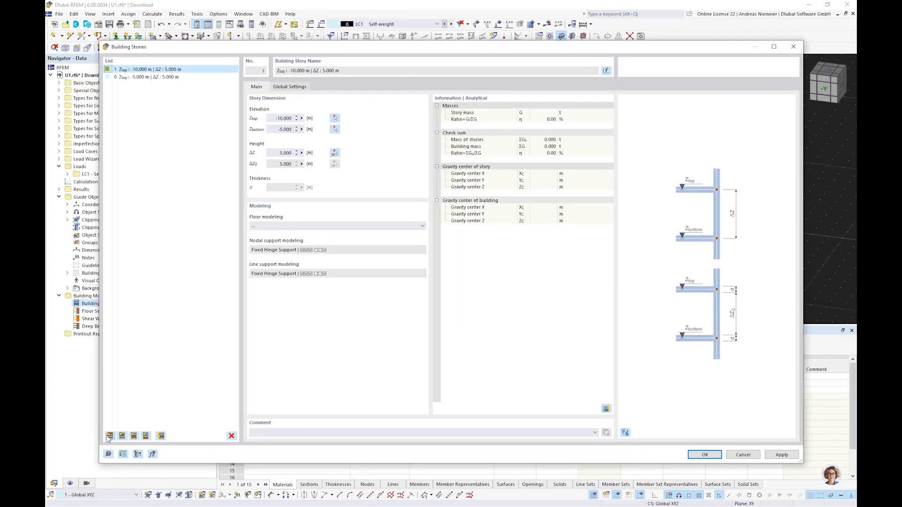
{"action": "left_click", "coordinate": [155, 77]}
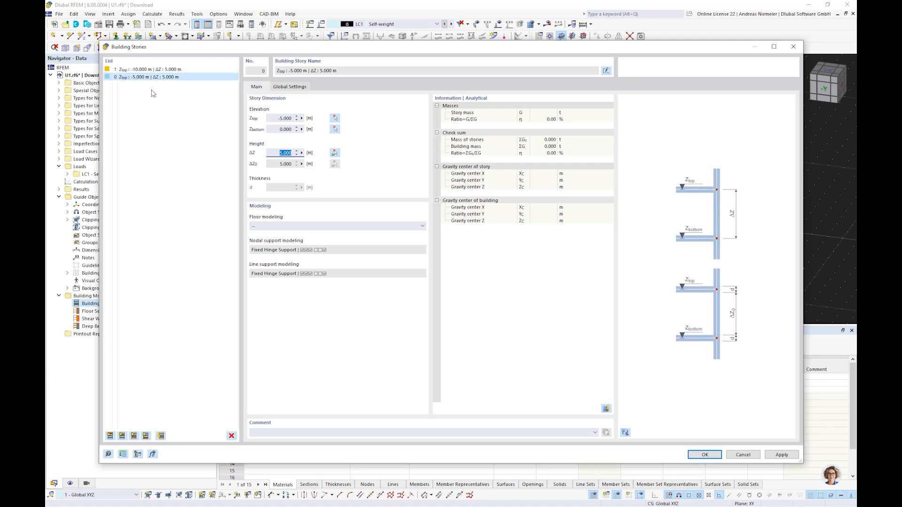
{"action": "left_click", "coordinate": [154, 70]}
{"action": "type", "text": "3,2"}
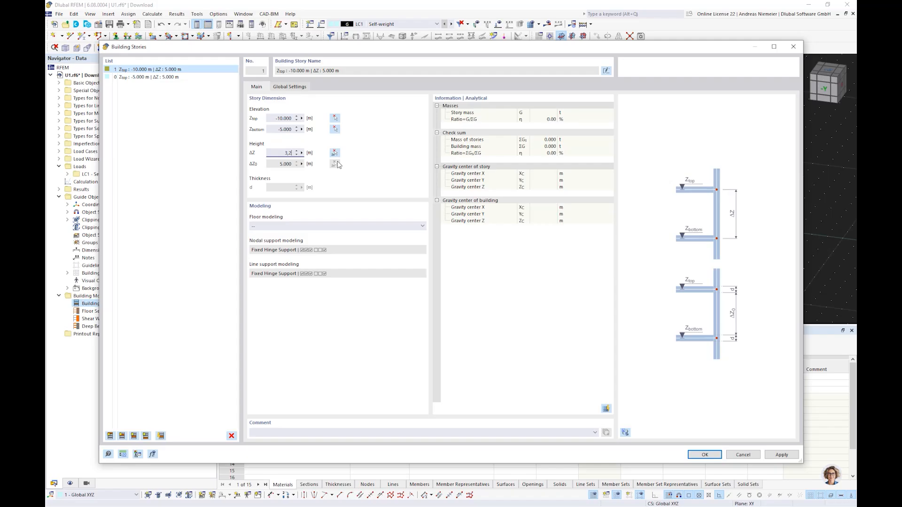
- Set the floor modeling of both building stories to Rigid Diaphragm and confirm the stories
{"action": "left_click", "coordinate": [178, 78]}
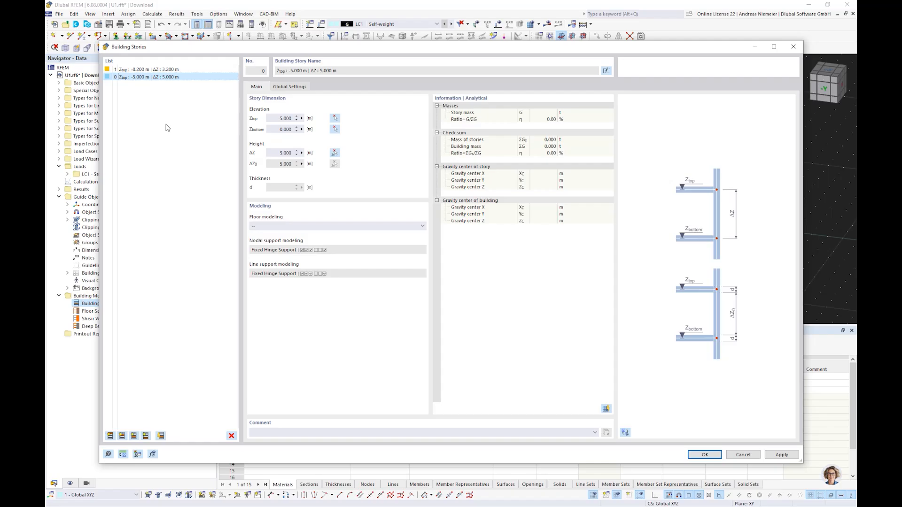
{"action": "left_click", "coordinate": [163, 70], "text": "ctrl"}
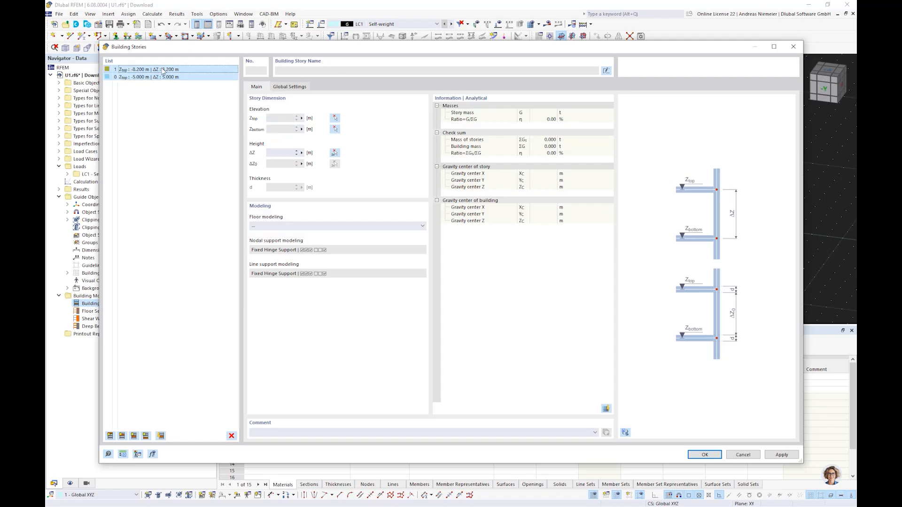
{"action": "left_click", "coordinate": [266, 227]}
{"action": "left_click", "coordinate": [271, 240]}
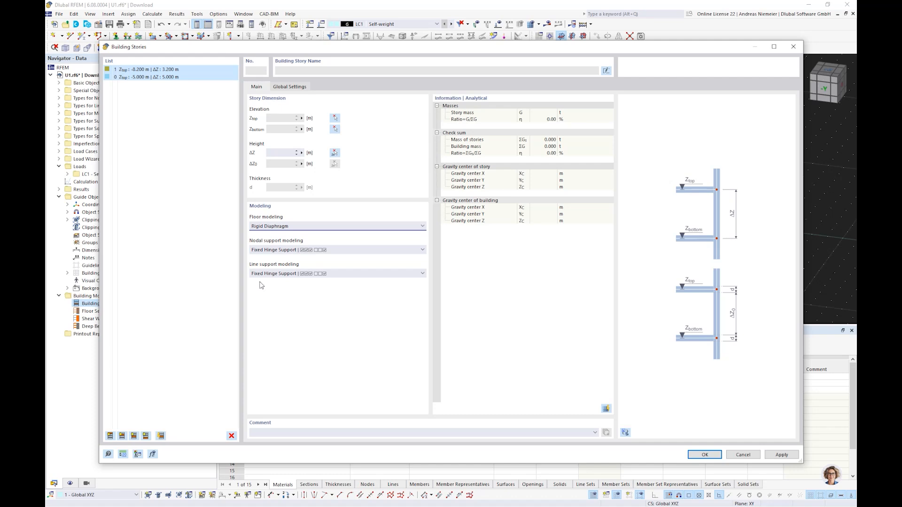
{"action": "left_click", "coordinate": [303, 254]}
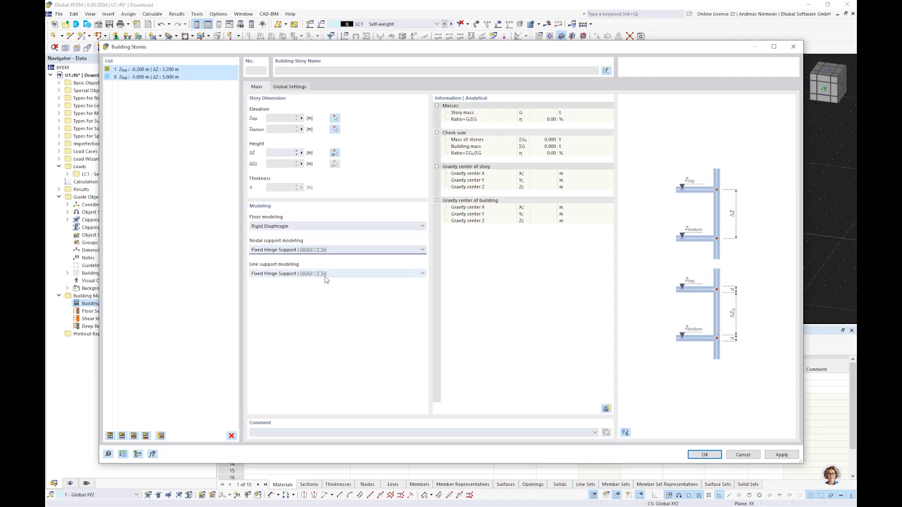
{"action": "left_click", "coordinate": [695, 455]}
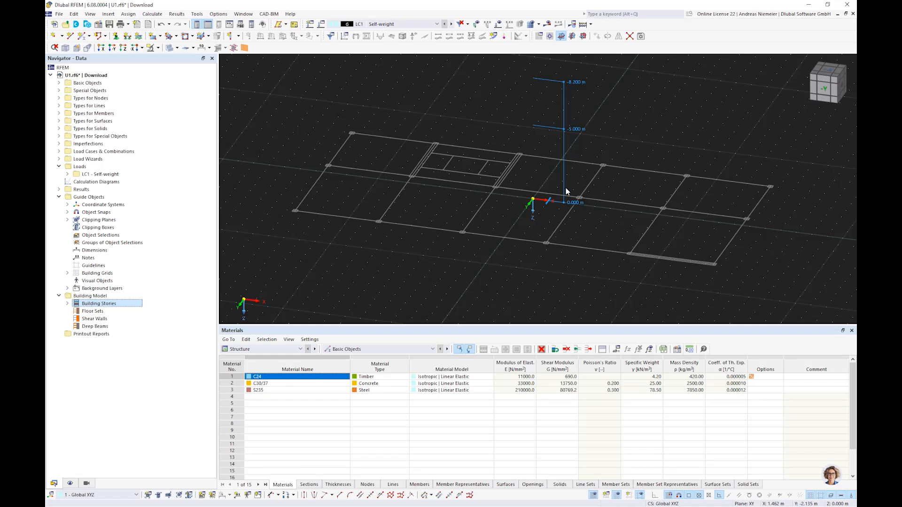
- Start a new column and give it a massive square section with a side length b of 300 mm
{"action": "left_click", "coordinate": [239, 37]}
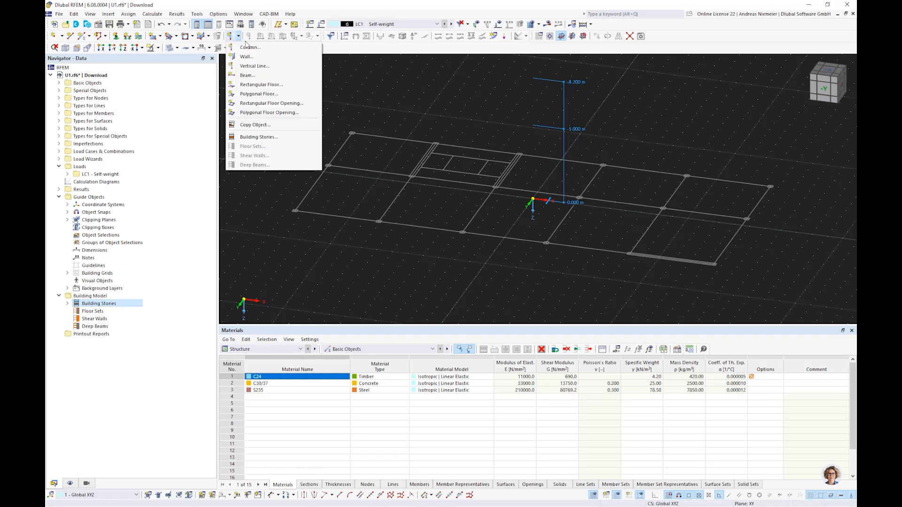
{"action": "left_click", "coordinate": [247, 47]}
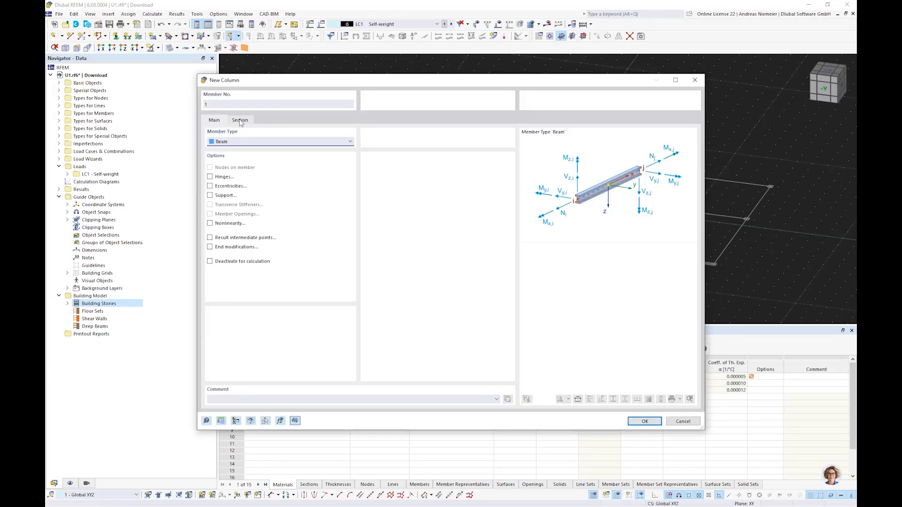
{"action": "left_click", "coordinate": [240, 120]}
{"action": "left_click", "coordinate": [471, 331]}
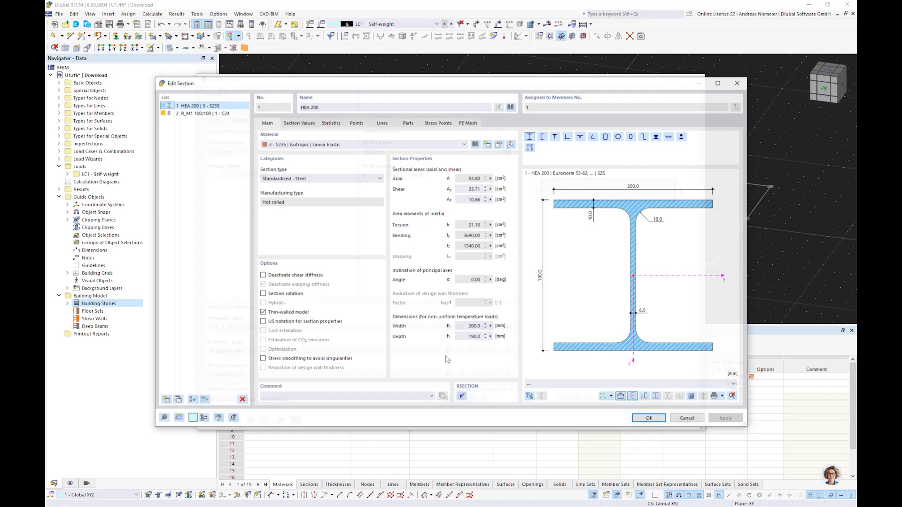
{"action": "left_click", "coordinate": [511, 107]}
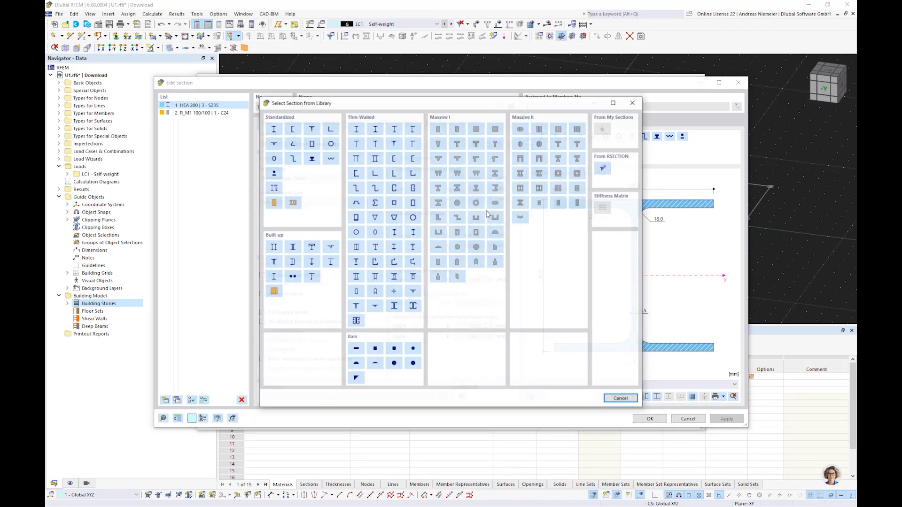
{"action": "left_click", "coordinate": [476, 130]}
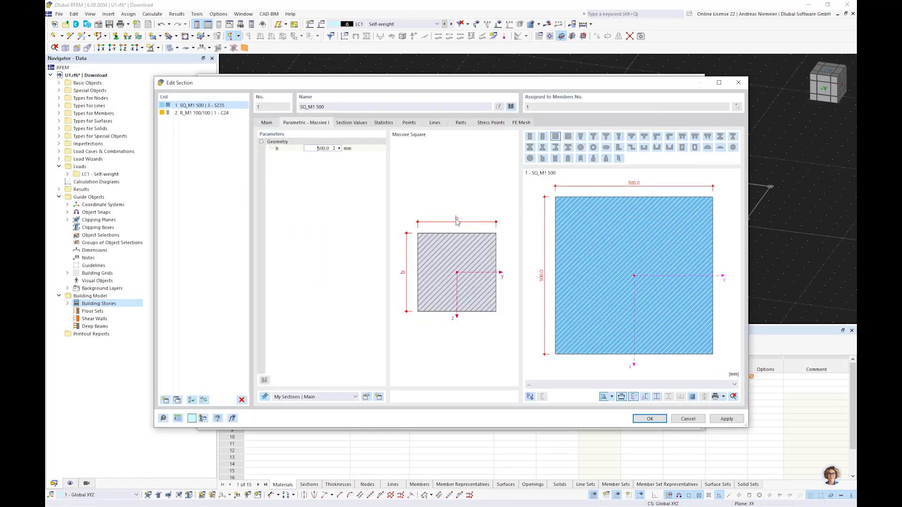
{"action": "double_click", "coordinate": [318, 148]}
{"action": "type", "text": "300"}
- Change the column section's material to C30/37 concrete of the European Union EN 1992-1-1 standard and confirm the column settings
{"action": "left_click", "coordinate": [267, 123]}
{"action": "left_click", "coordinate": [478, 146]}
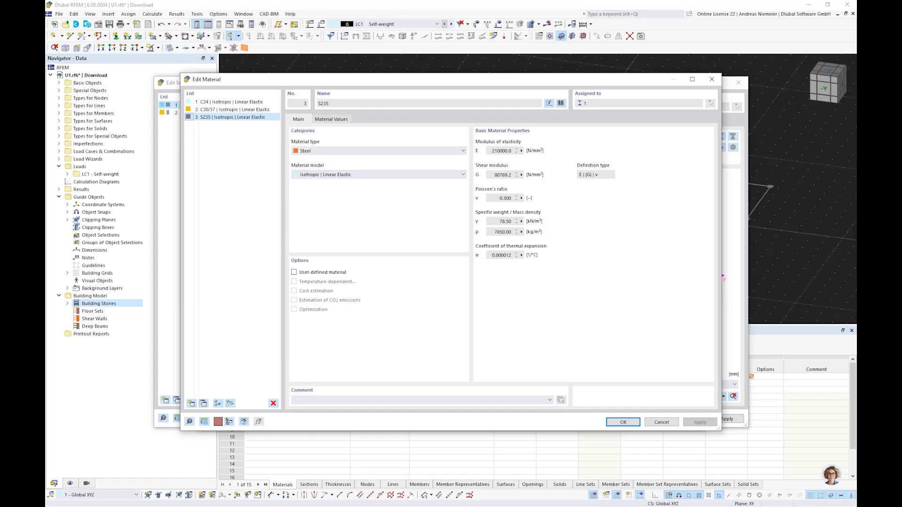
{"action": "left_click", "coordinate": [566, 103]}
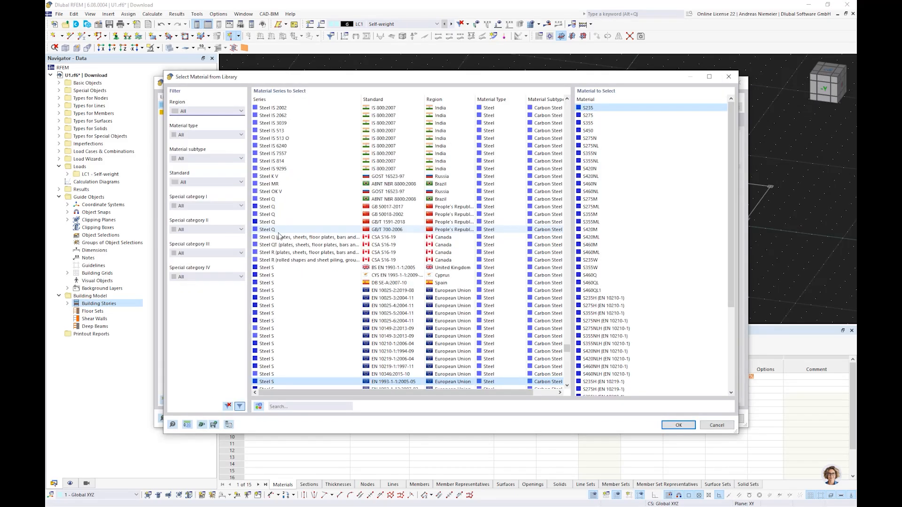
{"action": "left_click", "coordinate": [310, 406]}
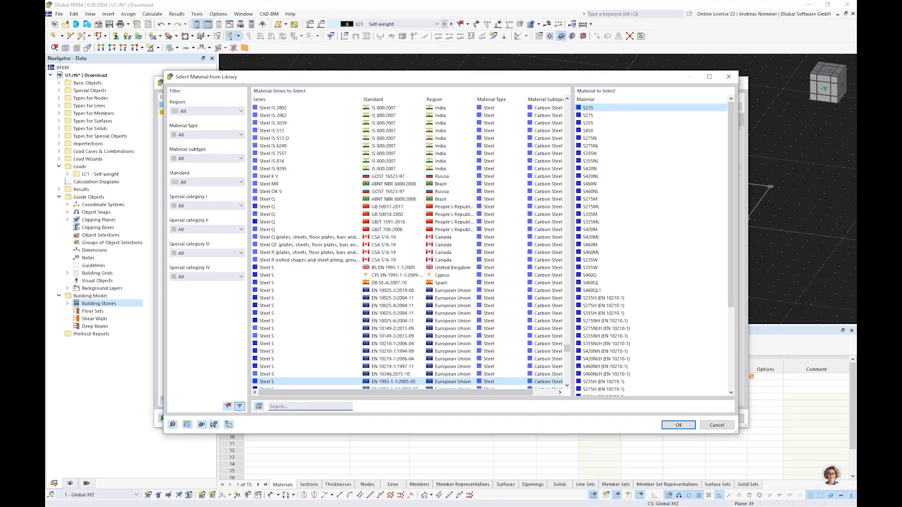
{"action": "type", "text": "c30"}
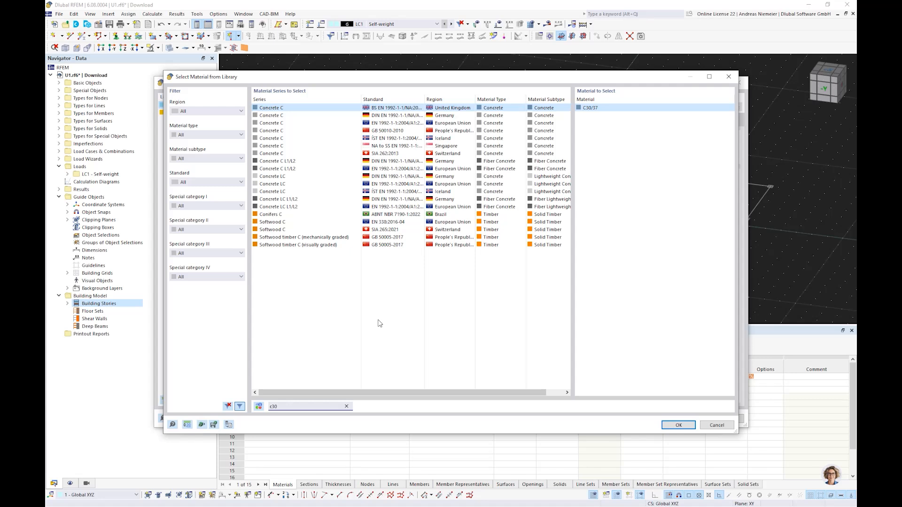
{"action": "left_click", "coordinate": [390, 123]}
{"action": "left_click", "coordinate": [663, 425]}
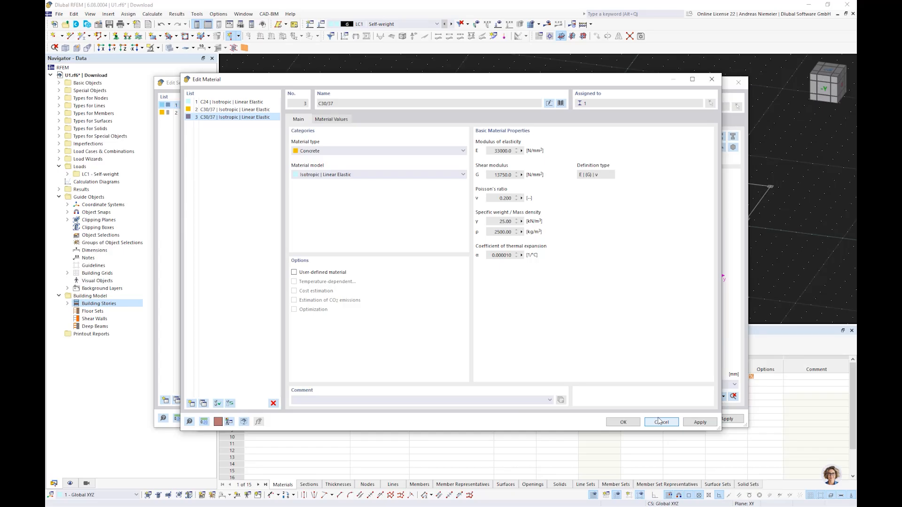
{"action": "left_click", "coordinate": [621, 421]}
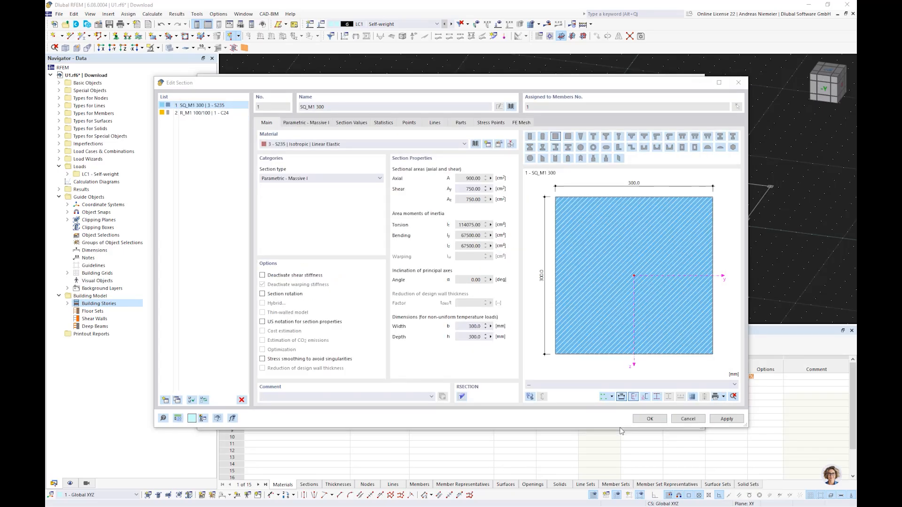
{"action": "left_click", "coordinate": [675, 419]}
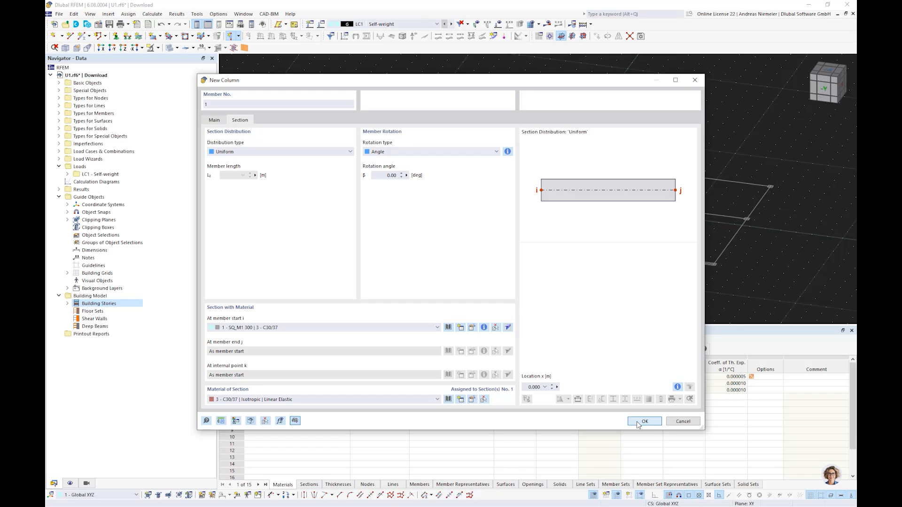
{"action": "left_click", "coordinate": [638, 421]}
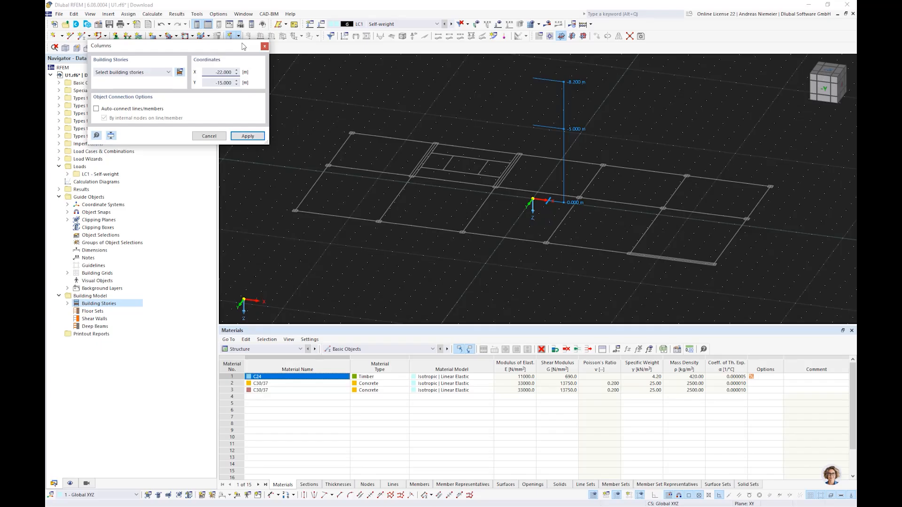
- Assign the new columns to all building stories and place the first one at X -13.5 m, Y 6.0 m
{"action": "left_click_drag", "start_coordinate": [188, 52], "coordinate": [168, 80]}
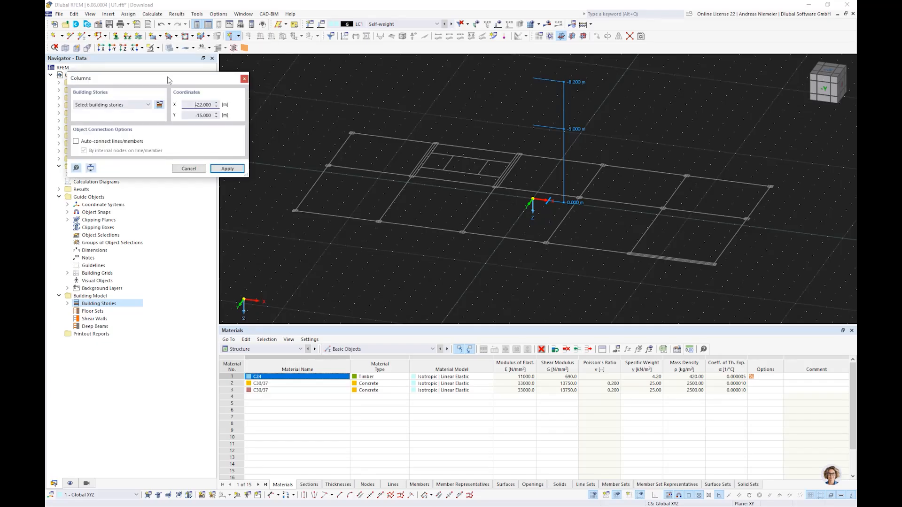
{"action": "left_click", "coordinate": [148, 104]}
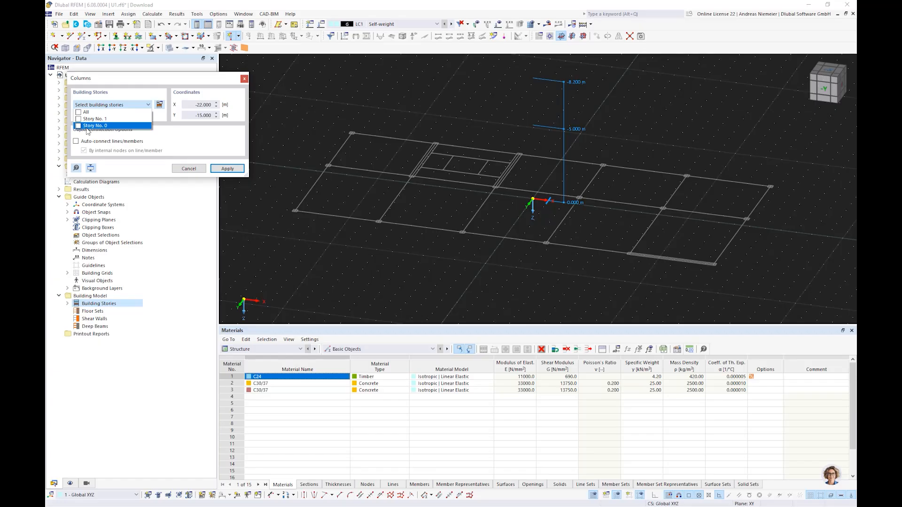
{"action": "left_click", "coordinate": [79, 112]}
{"action": "left_click", "coordinate": [199, 139]}
{"action": "scroll", "coordinate": [294, 211], "scroll_direction": "up", "scroll_amount": 5}
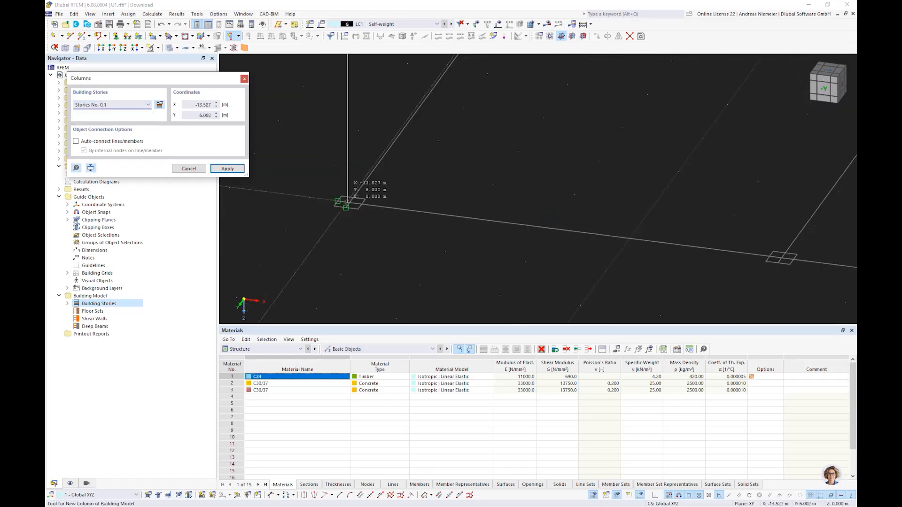
{"action": "scroll", "coordinate": [346, 202], "scroll_direction": "up", "scroll_amount": 3}
{"action": "scroll", "coordinate": [352, 204], "scroll_direction": "up", "scroll_amount": 2}
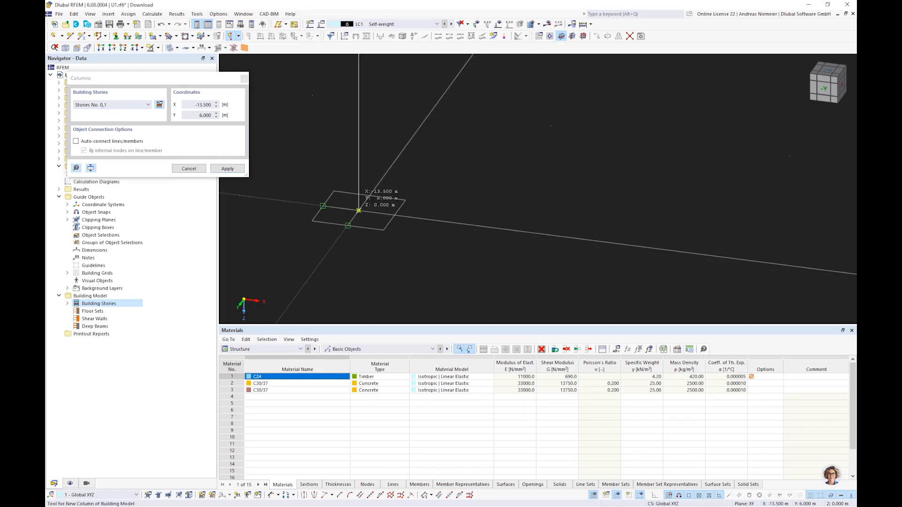
{"action": "left_click", "coordinate": [358, 211]}
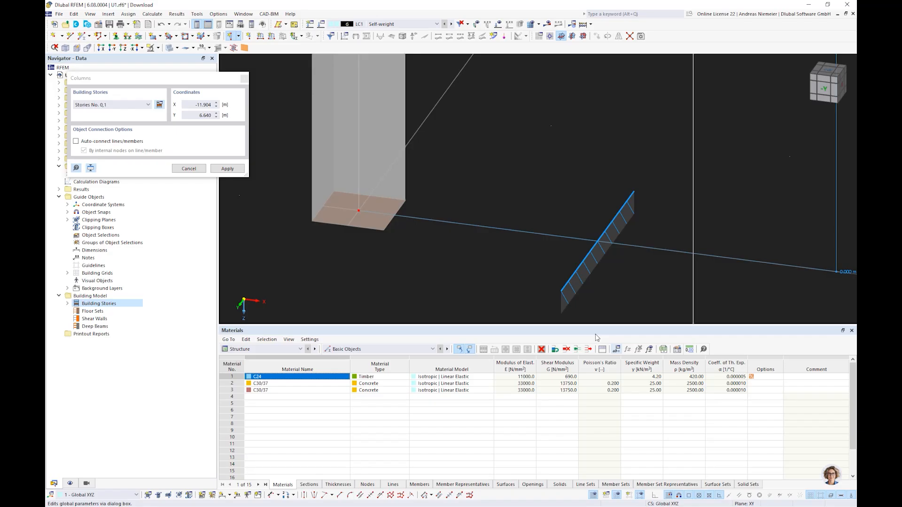
- Place two more columns along the X -13.5 m axis of the floor plan, at Y -1.0 m and Y -6.0 m
{"action": "scroll", "coordinate": [441, 251], "scroll_direction": "down", "scroll_amount": 5}
{"action": "scroll", "coordinate": [583, 72], "scroll_direction": "up", "scroll_amount": 5}
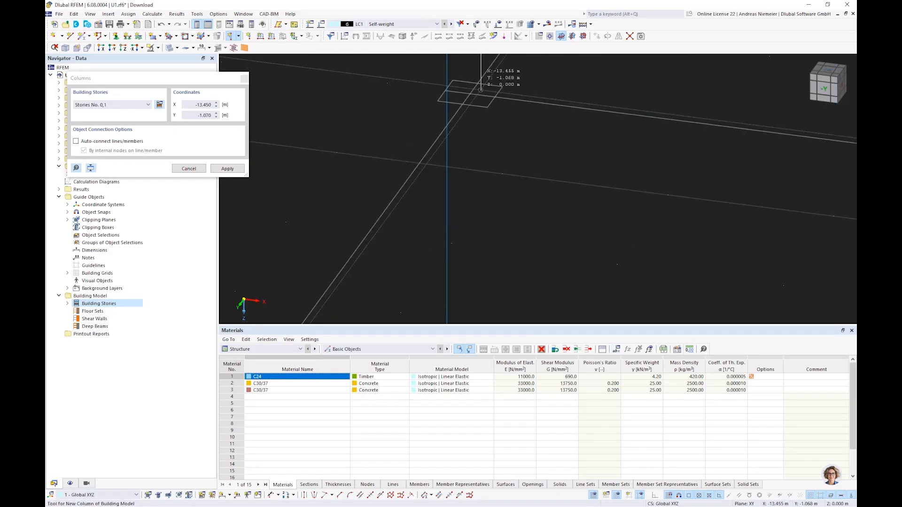
{"action": "scroll", "coordinate": [488, 138], "scroll_direction": "down", "scroll_amount": 5}
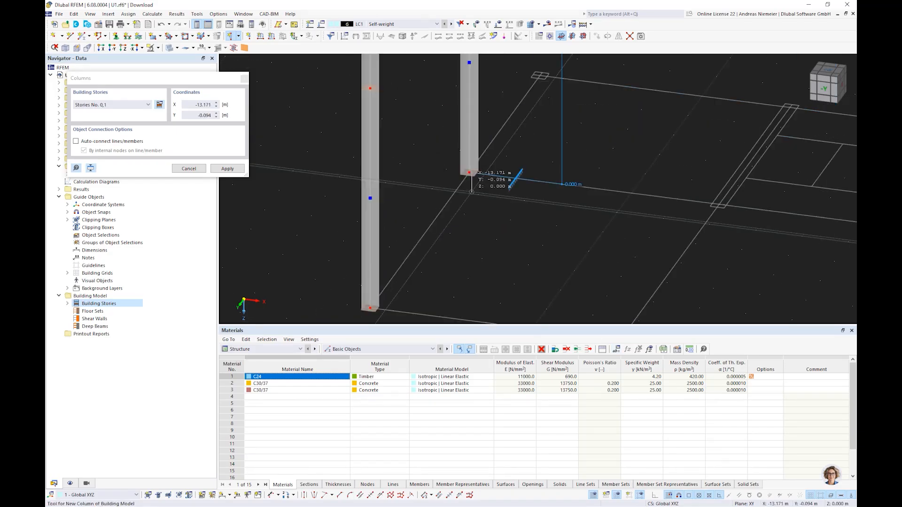
{"action": "middle_click_drag", "start_coordinate": [472, 192], "coordinate": [470, 187], "text": "ctrl"}
{"action": "left_click", "coordinate": [123, 48]}
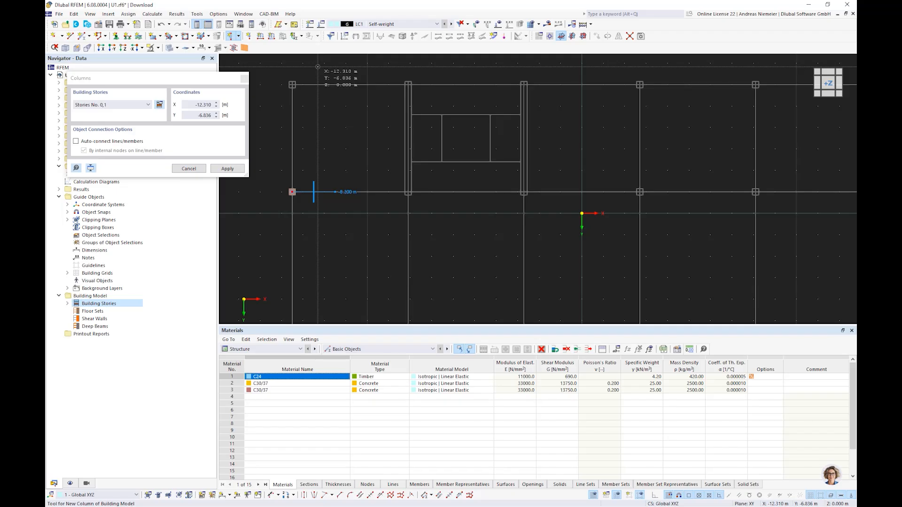
{"action": "scroll", "coordinate": [293, 87], "scroll_direction": "up", "scroll_amount": 3}
{"action": "middle_click_drag", "start_coordinate": [293, 87], "coordinate": [352, 131]}
{"action": "scroll", "coordinate": [352, 132], "scroll_direction": "up", "scroll_amount": 3}
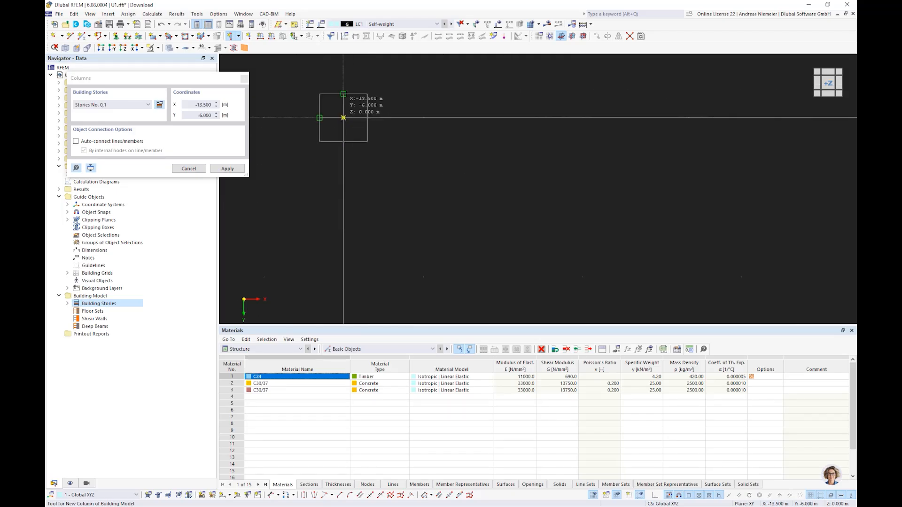
- Place columns on the three remaining square column outlines of the floor plan's Y -6.0 m axis
{"action": "scroll", "coordinate": [343, 118], "scroll_direction": "down", "scroll_amount": 5}
{"action": "scroll", "coordinate": [583, 143], "scroll_direction": "up", "scroll_amount": 5}
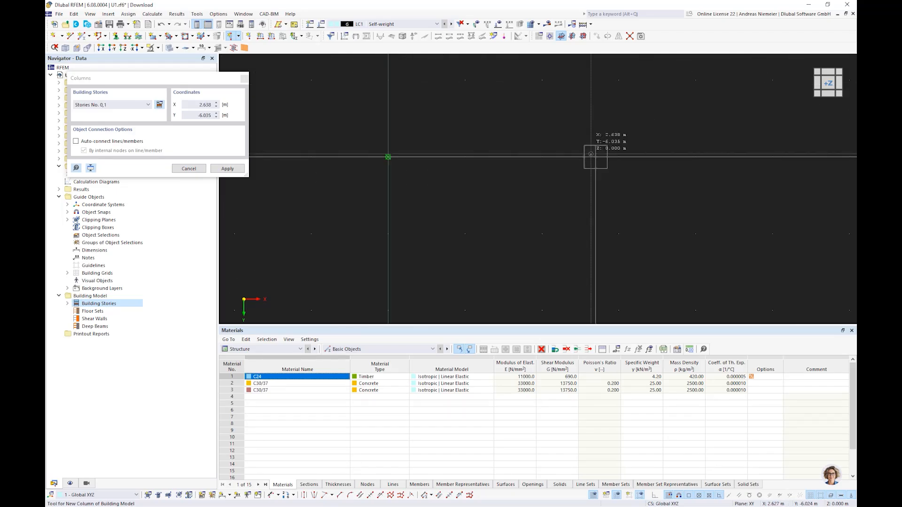
{"action": "scroll", "coordinate": [591, 153], "scroll_direction": "down", "scroll_amount": 3}
{"action": "scroll", "coordinate": [594, 171], "scroll_direction": "up", "scroll_amount": 3}
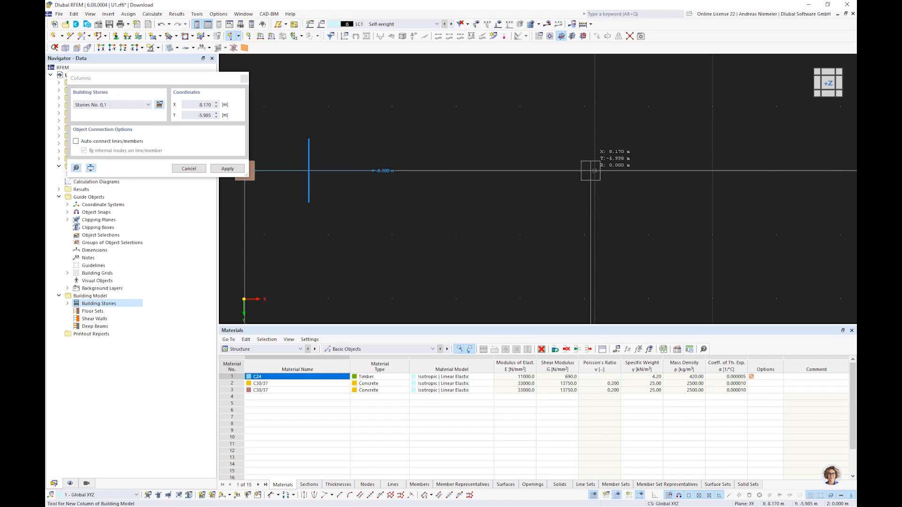
{"action": "left_click", "coordinate": [594, 170]}
{"action": "scroll", "coordinate": [451, 213], "scroll_direction": "down", "scroll_amount": 4}
{"action": "scroll", "coordinate": [677, 193], "scroll_direction": "up", "scroll_amount": 5}
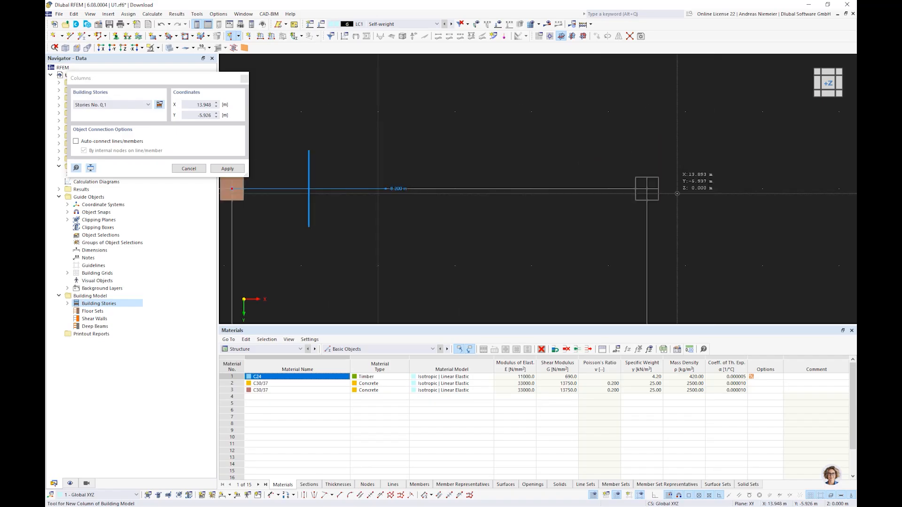
{"action": "left_click", "coordinate": [677, 193]}
- Place columns on the three square outlines of the middle axis at Y -1.0 m, on the side away from the core walls
{"action": "scroll", "coordinate": [571, 105], "scroll_direction": "down", "scroll_amount": 9}
{"action": "scroll", "coordinate": [580, 184], "scroll_direction": "up", "scroll_amount": 4}
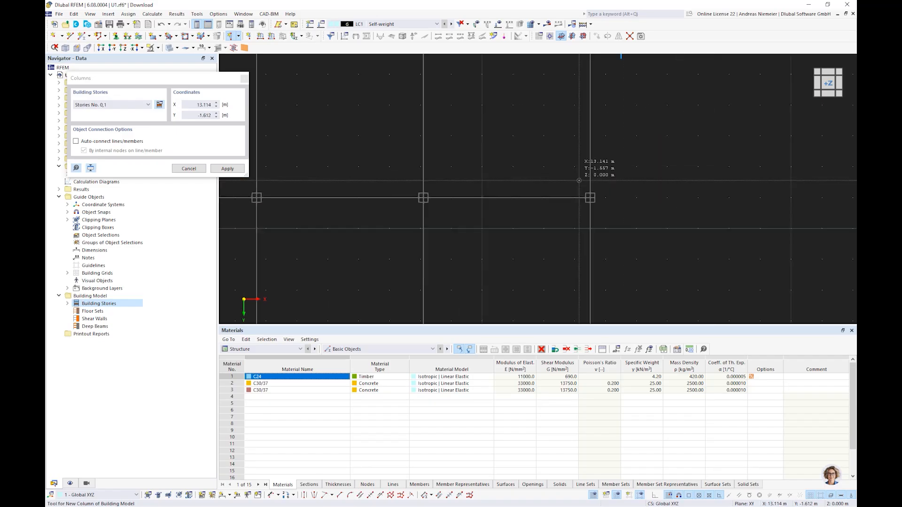
{"action": "scroll", "coordinate": [579, 181], "scroll_direction": "up", "scroll_amount": 3}
{"action": "left_click", "coordinate": [598, 206]}
{"action": "scroll", "coordinate": [562, 253], "scroll_direction": "down", "scroll_amount": 3}
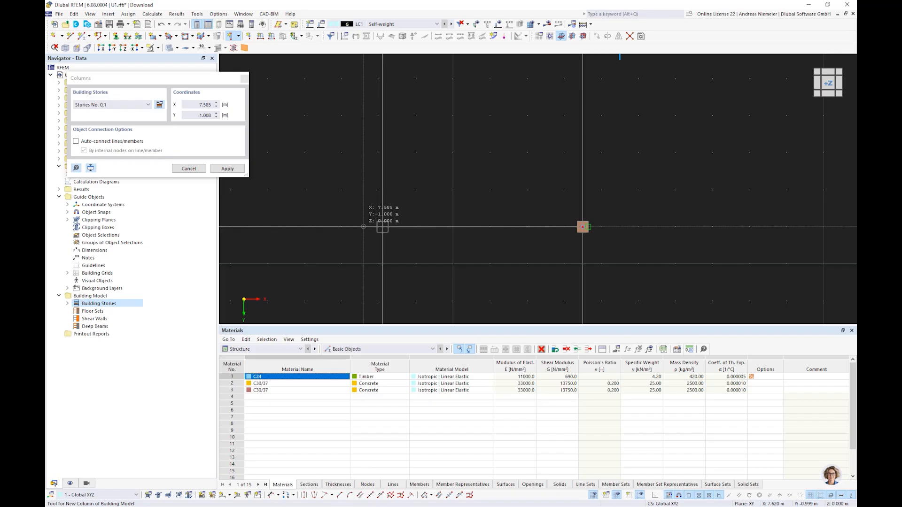
{"action": "scroll", "coordinate": [382, 227], "scroll_direction": "up", "scroll_amount": 3}
{"action": "left_click", "coordinate": [396, 226]}
{"action": "scroll", "coordinate": [395, 226], "scroll_direction": "down", "scroll_amount": 3}
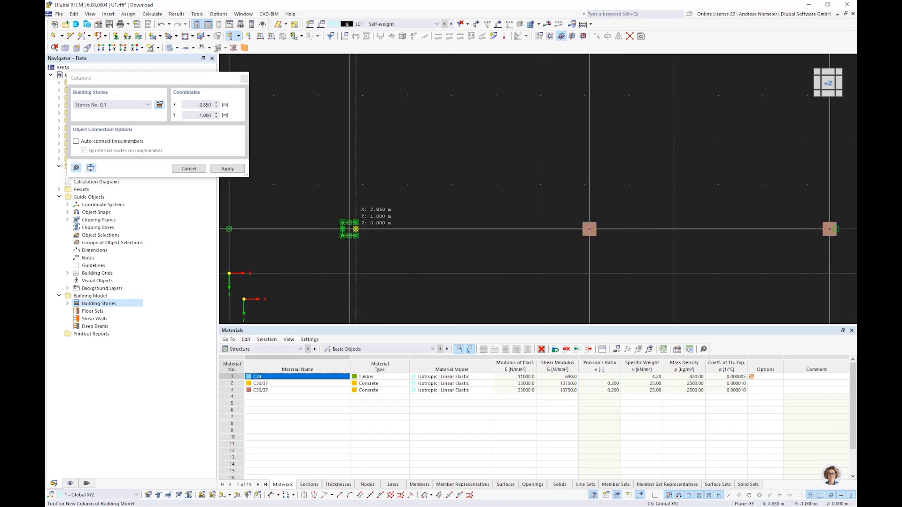
{"action": "left_click", "coordinate": [355, 229]}
{"action": "scroll", "coordinate": [375, 229], "scroll_direction": "up", "scroll_amount": 2}
- Place columns along the Y 6.0 m axis at X 2.7, -2.7 and -8.1 m, and finish column placement
{"action": "scroll", "coordinate": [403, 193], "scroll_direction": "down", "scroll_amount": 3}
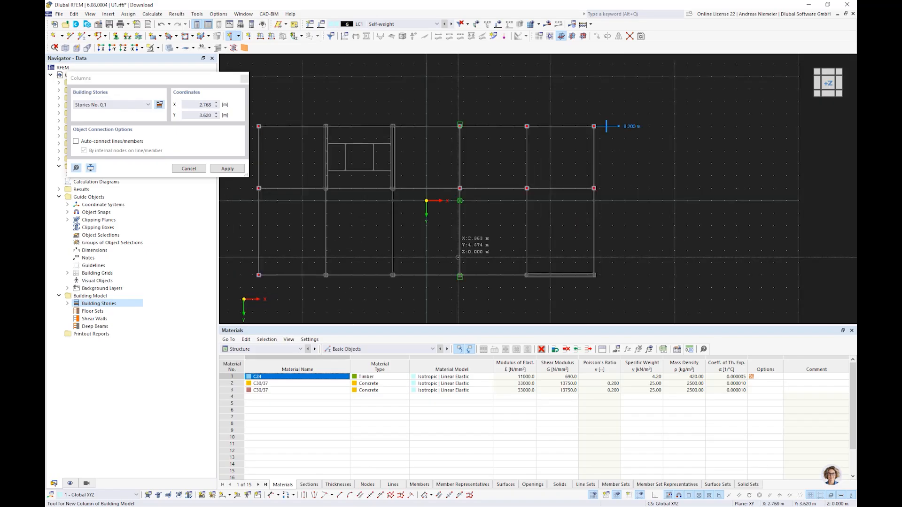
{"action": "scroll", "coordinate": [431, 256], "scroll_direction": "up", "scroll_amount": 3}
{"action": "left_click", "coordinate": [430, 256]}
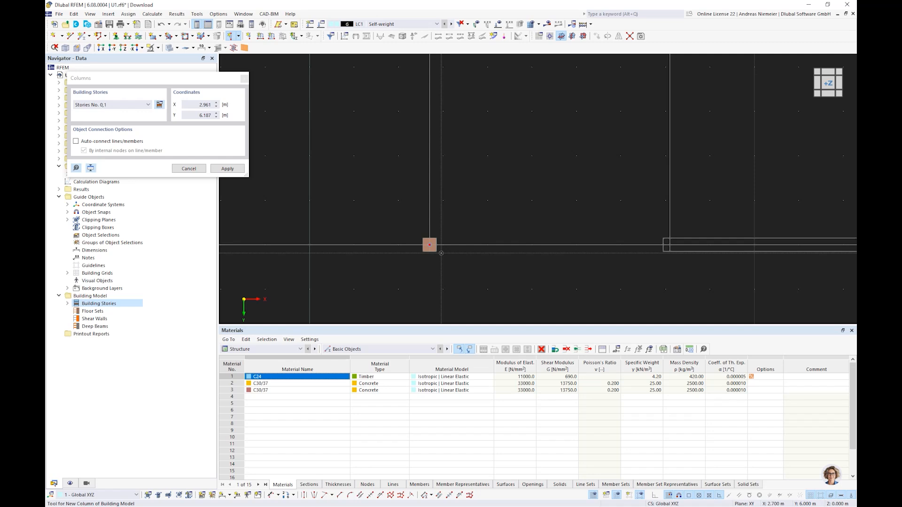
{"action": "scroll", "coordinate": [441, 255], "scroll_direction": "down", "scroll_amount": 5}
{"action": "scroll", "coordinate": [367, 261], "scroll_direction": "up", "scroll_amount": 6}
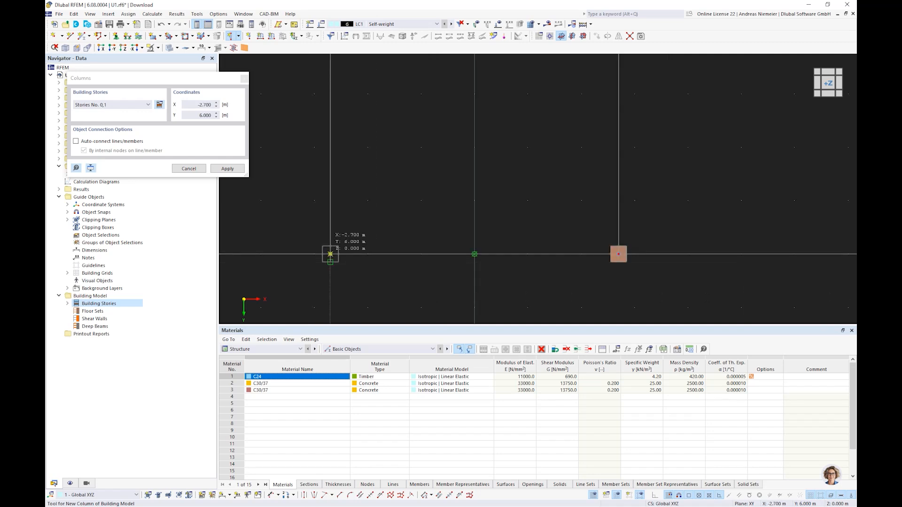
{"action": "scroll", "coordinate": [461, 271], "scroll_direction": "down", "scroll_amount": 3}
{"action": "scroll", "coordinate": [432, 256], "scroll_direction": "up", "scroll_amount": 3}
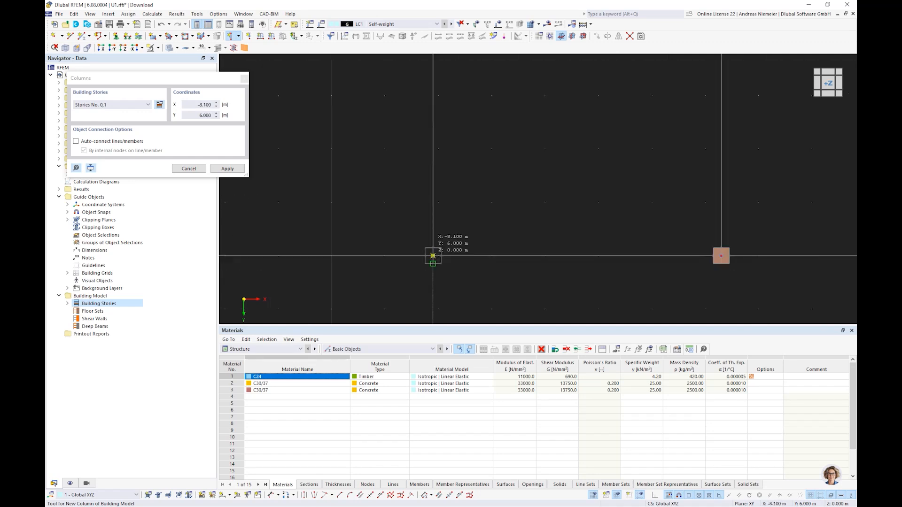
{"action": "left_click", "coordinate": [432, 256]}
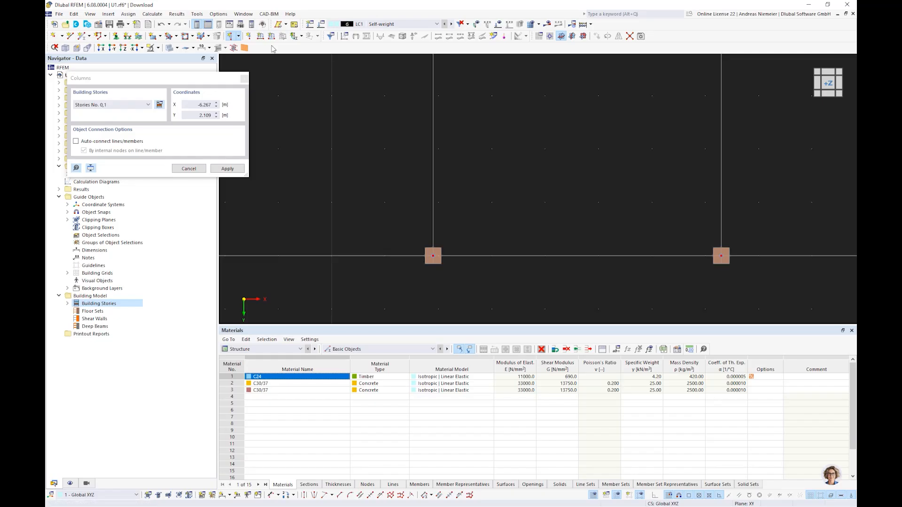
{"action": "key", "text": "Escape"}
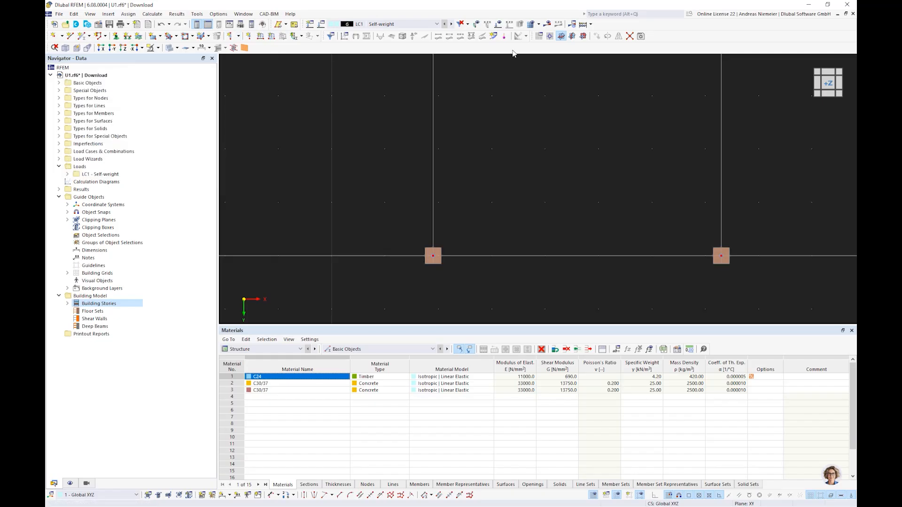
- Relocate the separate toolbar row beside the main toolbars and inspect the placed columns in a 3D view
{"action": "left_click_drag", "start_coordinate": [48, 46], "coordinate": [613, 29]}
{"action": "left_click", "coordinate": [612, 25]}
{"action": "scroll", "coordinate": [420, 235], "scroll_direction": "down", "scroll_amount": 4}
{"action": "middle_click_drag", "start_coordinate": [420, 235], "coordinate": [460, 250], "text": "ctrl"}
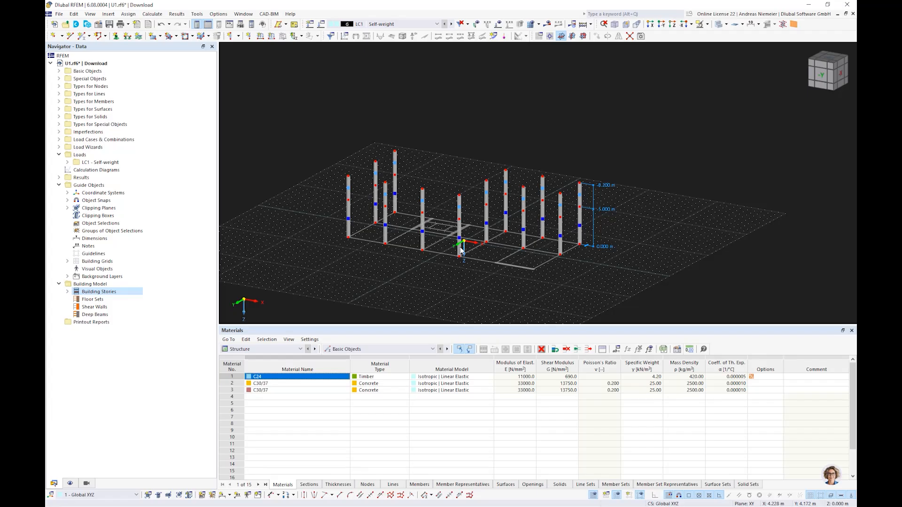
{"action": "scroll", "coordinate": [461, 250], "scroll_direction": "up", "scroll_amount": 3}
{"action": "scroll", "coordinate": [464, 271], "scroll_direction": "up", "scroll_amount": 1}
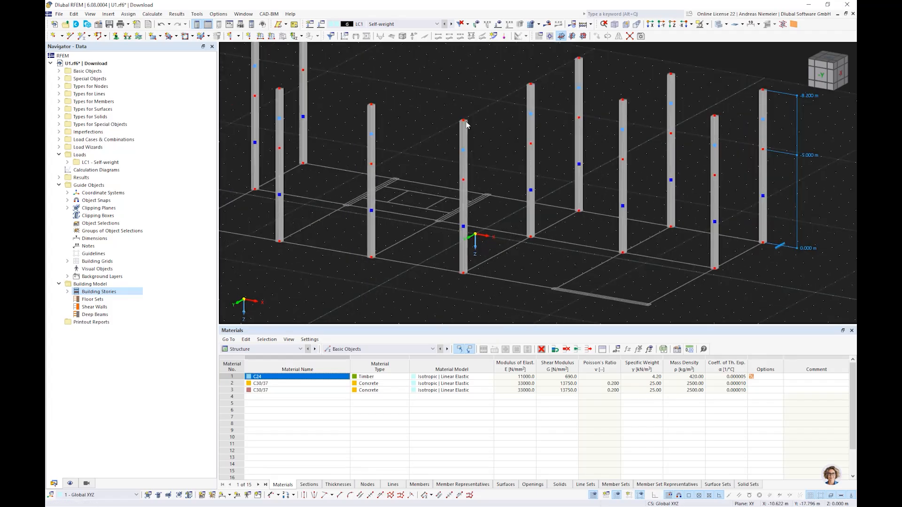
{"action": "scroll", "coordinate": [467, 124], "scroll_direction": "down", "scroll_amount": 2}
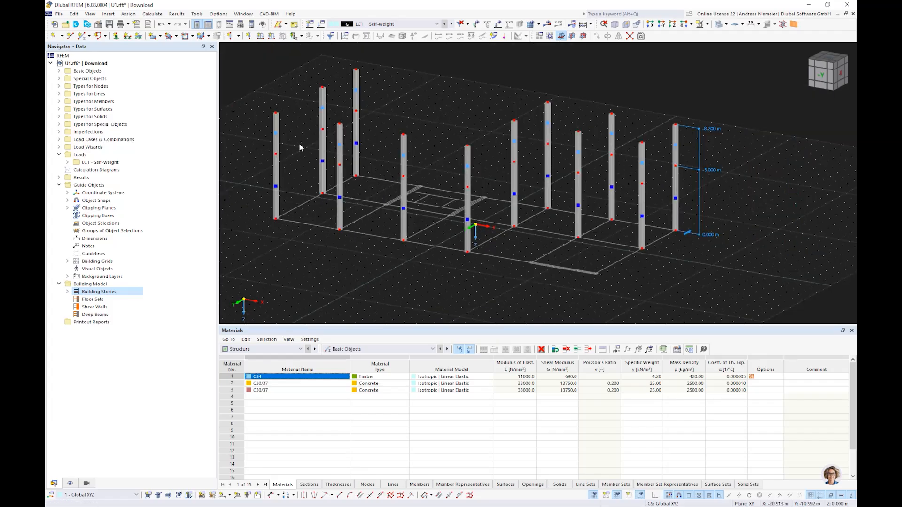
- Start a new polygonal floor and give it a new uniform thickness of 220 mm with C30/37 material
{"action": "left_click", "coordinate": [239, 37]}
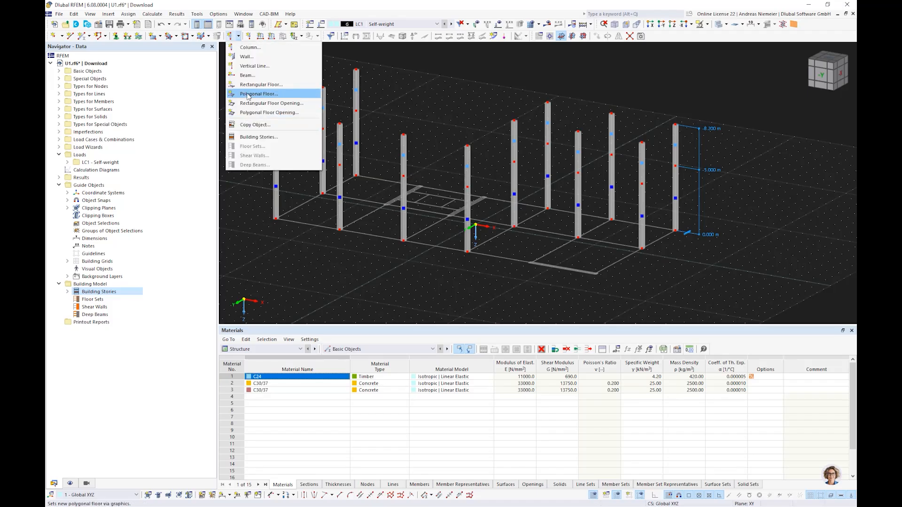
{"action": "left_click", "coordinate": [248, 94]}
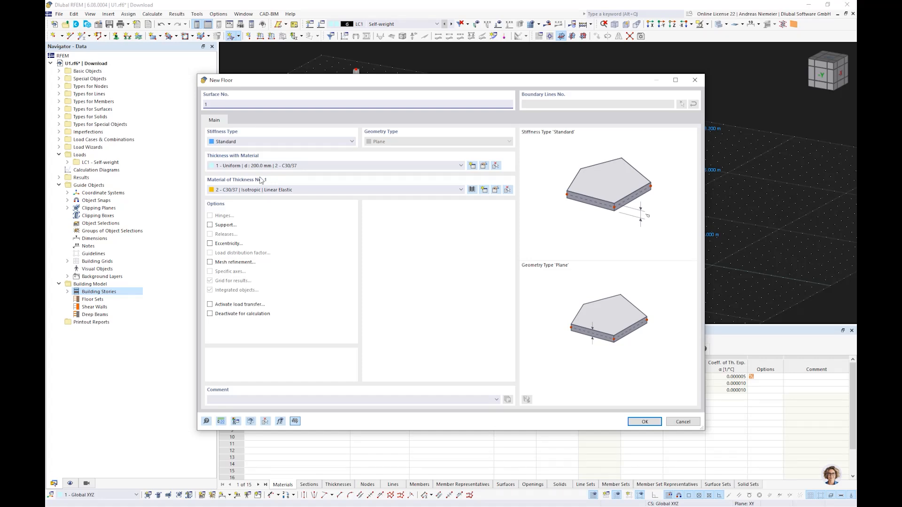
{"action": "left_click", "coordinate": [473, 166]}
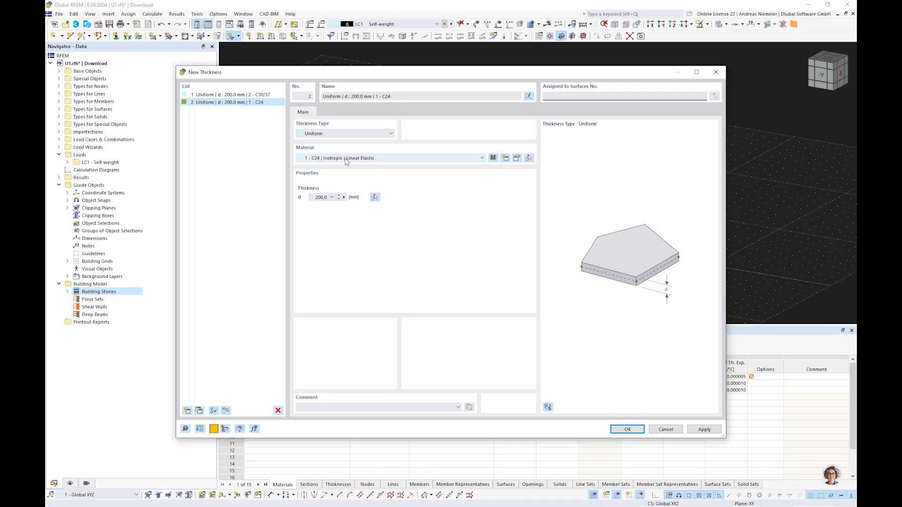
{"action": "left_click", "coordinate": [346, 160]}
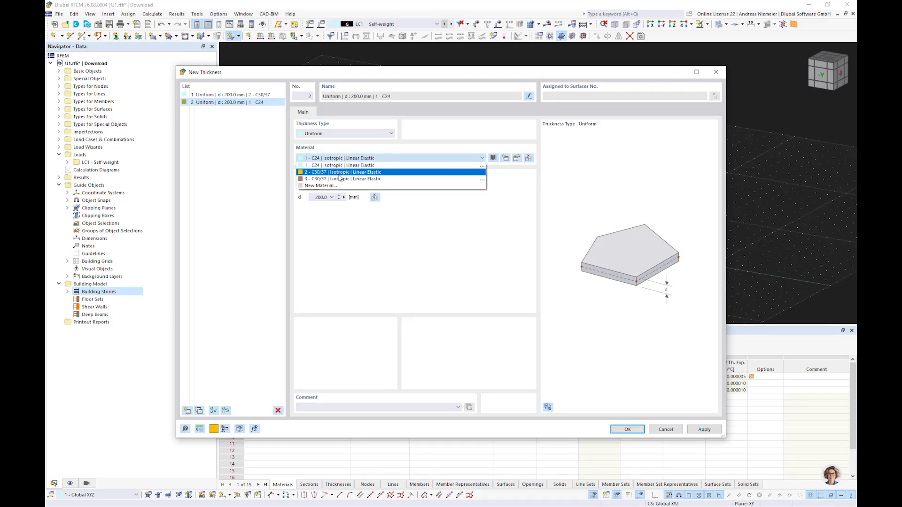
{"action": "left_click", "coordinate": [339, 174]}
{"action": "key", "text": "Tab"}
{"action": "type", "text": "220"}
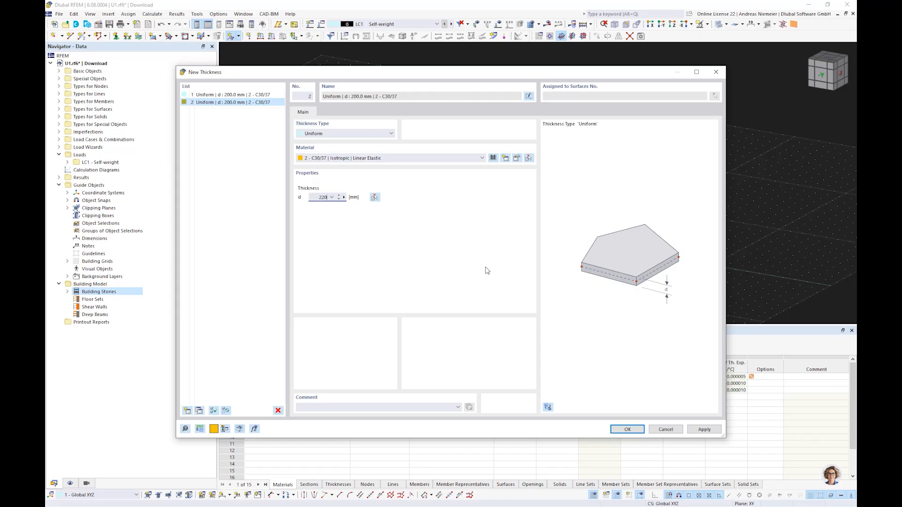
{"action": "key", "text": "Tab"}
{"action": "left_click", "coordinate": [633, 430]}
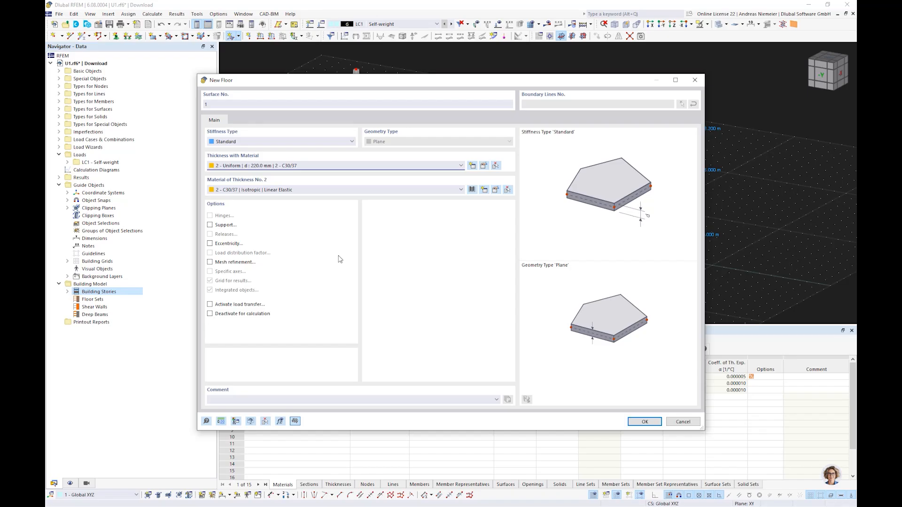
{"action": "left_click", "coordinate": [644, 422]}
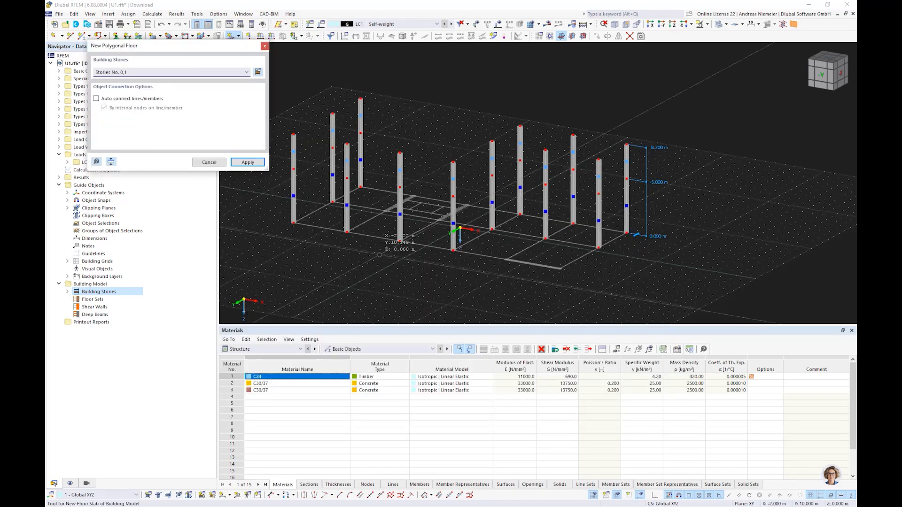
- Begin the polygonal floor outline at both outer corners of the Y 6.0 m axis and the corner at X 13.5, Y -6.0 m
{"action": "scroll", "coordinate": [312, 238], "scroll_direction": "up", "scroll_amount": 2}
{"action": "scroll", "coordinate": [311, 238], "scroll_direction": "up", "scroll_amount": 5}
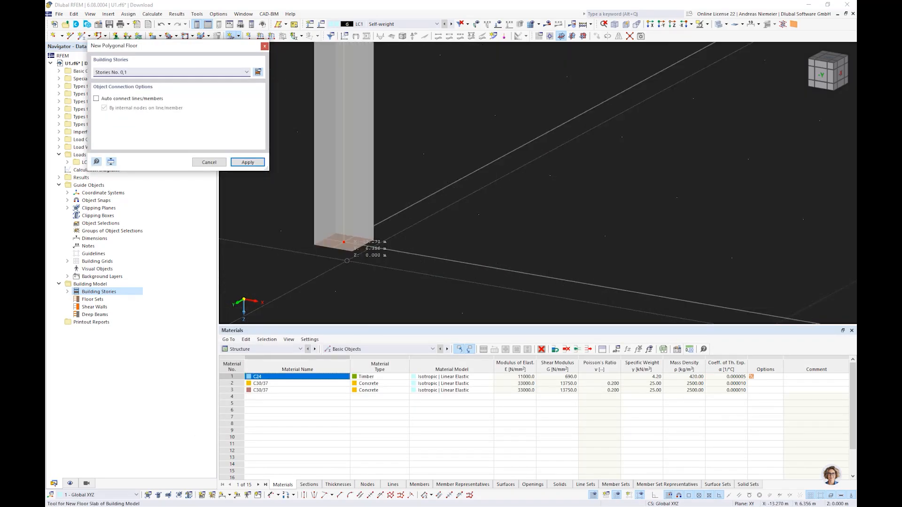
{"action": "scroll", "coordinate": [344, 242], "scroll_direction": "up", "scroll_amount": 2}
{"action": "scroll", "coordinate": [341, 229], "scroll_direction": "down", "scroll_amount": 4}
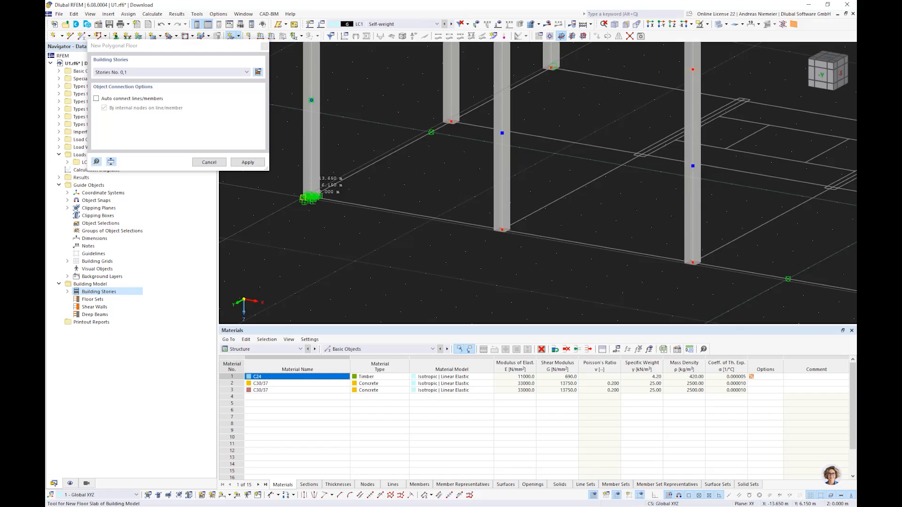
{"action": "scroll", "coordinate": [310, 198], "scroll_direction": "down", "scroll_amount": 4}
{"action": "scroll", "coordinate": [639, 245], "scroll_direction": "up", "scroll_amount": 4}
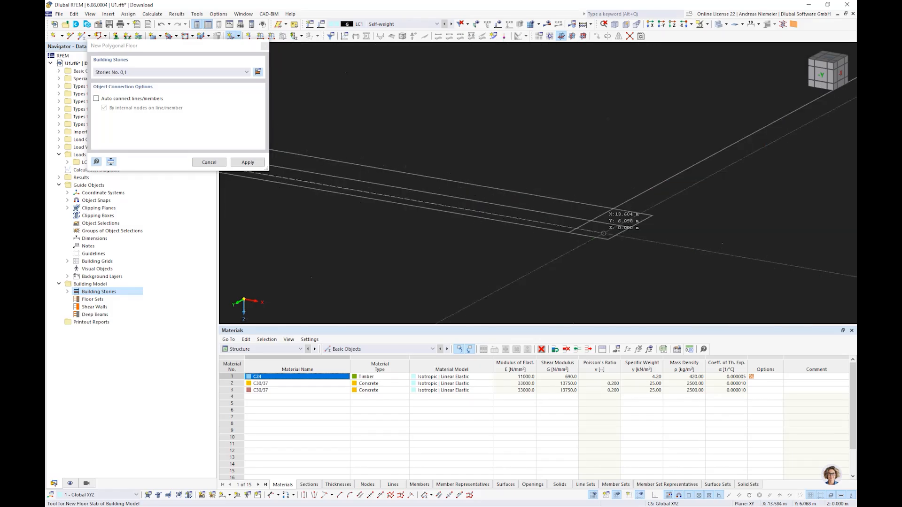
{"action": "scroll", "coordinate": [533, 262], "scroll_direction": "down", "scroll_amount": 2}
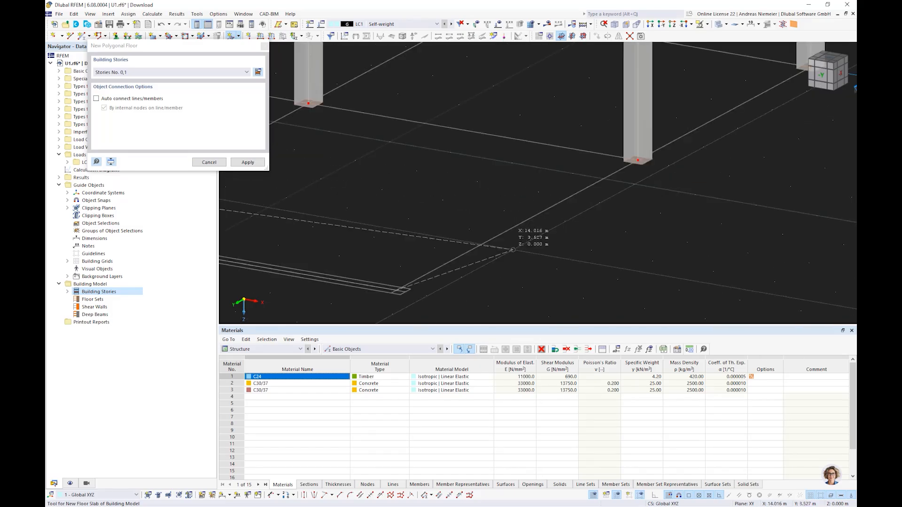
{"action": "scroll", "coordinate": [513, 250], "scroll_direction": "down", "scroll_amount": 4}
{"action": "scroll", "coordinate": [560, 216], "scroll_direction": "up", "scroll_amount": 6}
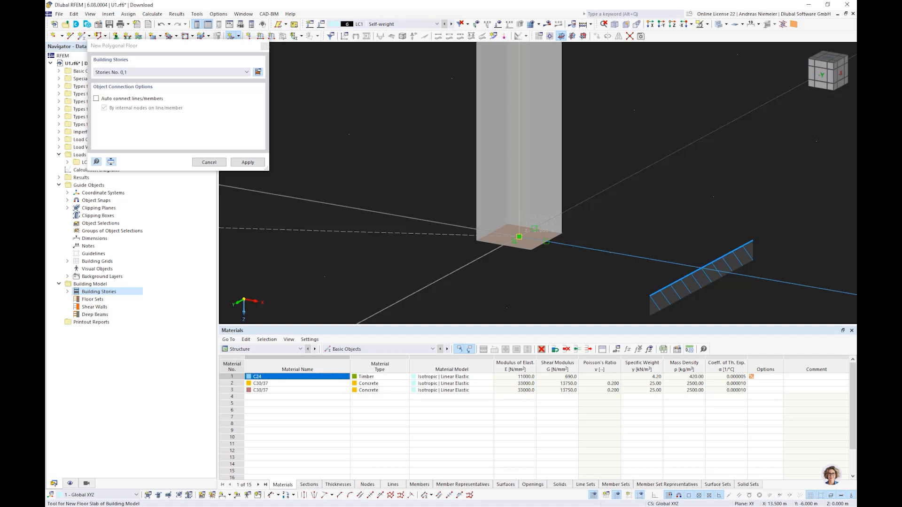
{"action": "scroll", "coordinate": [658, 285], "scroll_direction": "down", "scroll_amount": 5}
{"action": "scroll", "coordinate": [657, 285], "scroll_direction": "down", "scroll_amount": 4}
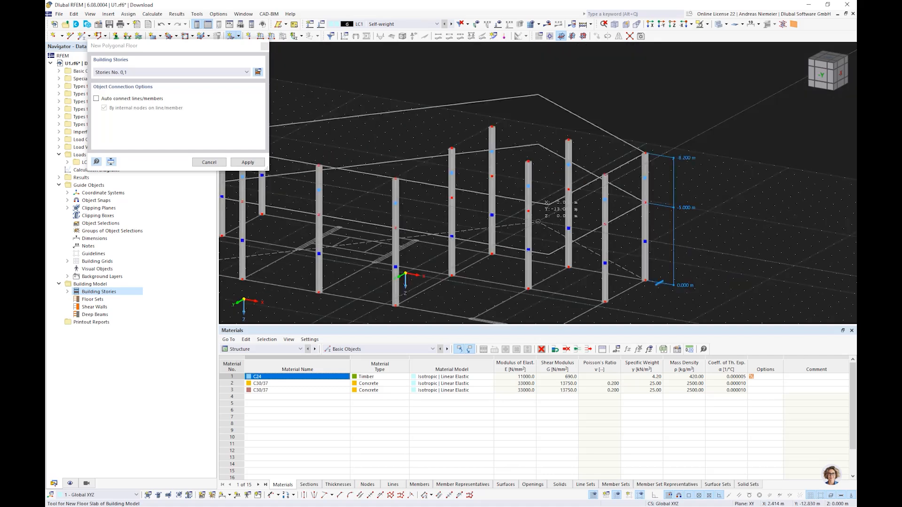
- Restrict the polygonal floor being drawn to Story No. 0 by excluding Story No. 1
{"action": "left_click", "coordinate": [174, 72]}
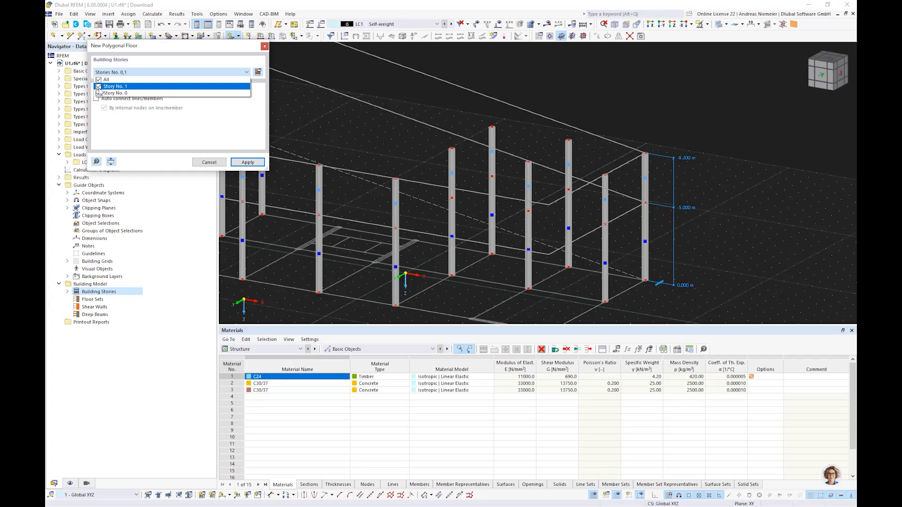
{"action": "left_click", "coordinate": [100, 92]}
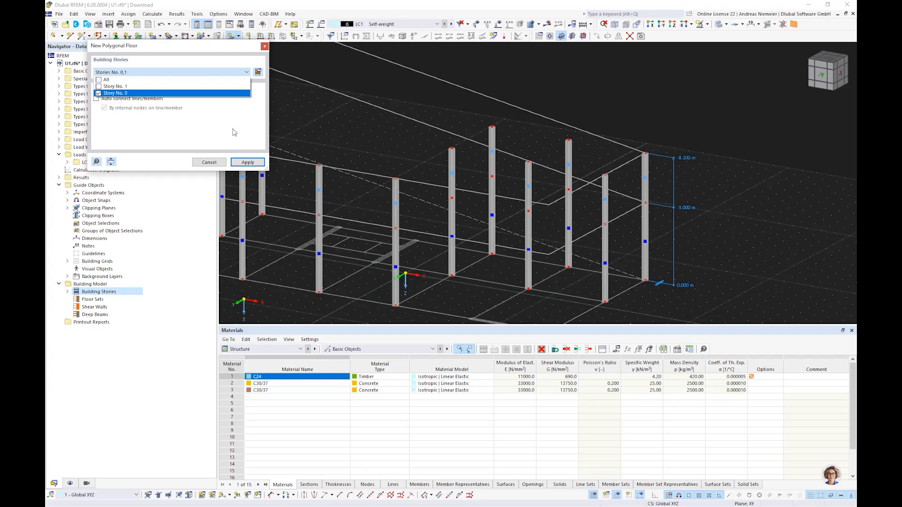
{"action": "left_click", "coordinate": [233, 132]}
- Continue the floor outline around the core as a recess between X -2.7 and X -8.1 m, open toward the Y -6.0 m edge
{"action": "scroll", "coordinate": [491, 215], "scroll_direction": "up", "scroll_amount": 2}
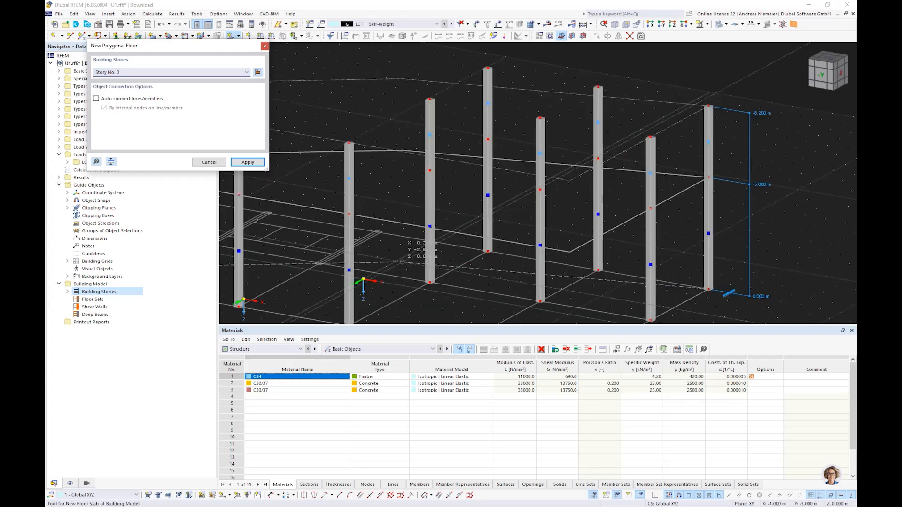
{"action": "scroll", "coordinate": [402, 262], "scroll_direction": "up", "scroll_amount": 4}
{"action": "scroll", "coordinate": [432, 217], "scroll_direction": "up", "scroll_amount": 2}
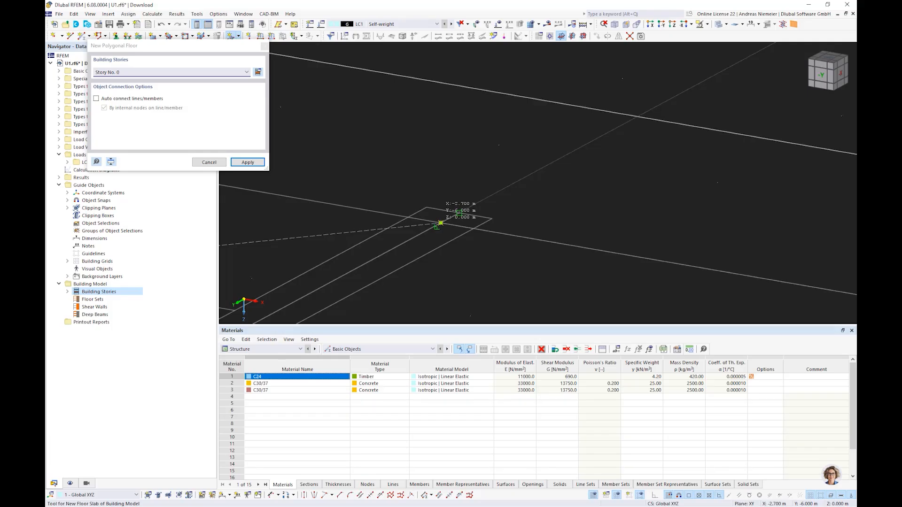
{"action": "scroll", "coordinate": [440, 222], "scroll_direction": "down", "scroll_amount": 3}
{"action": "scroll", "coordinate": [591, 154], "scroll_direction": "up", "scroll_amount": 4}
{"action": "left_click", "coordinate": [591, 153]}
{"action": "scroll", "coordinate": [609, 184], "scroll_direction": "down", "scroll_amount": 4}
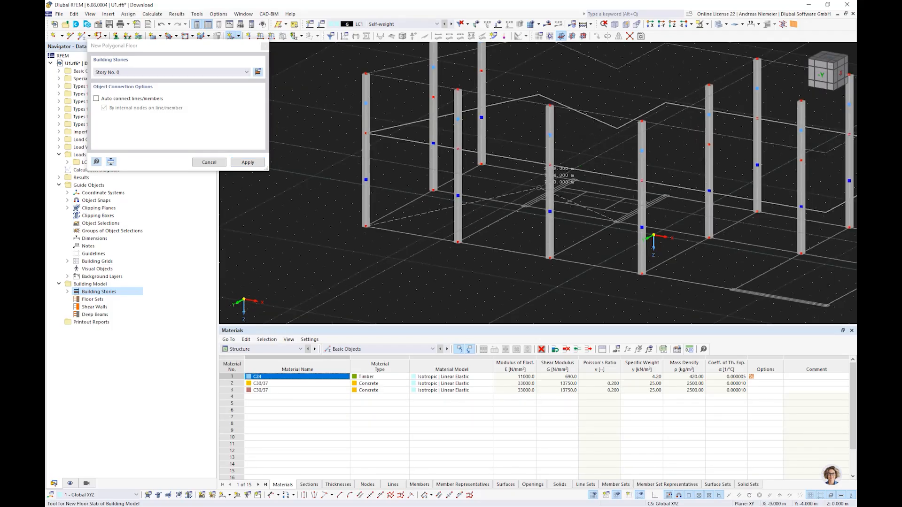
{"action": "scroll", "coordinate": [539, 188], "scroll_direction": "up", "scroll_amount": 4}
{"action": "scroll", "coordinate": [490, 253], "scroll_direction": "down", "scroll_amount": 3}
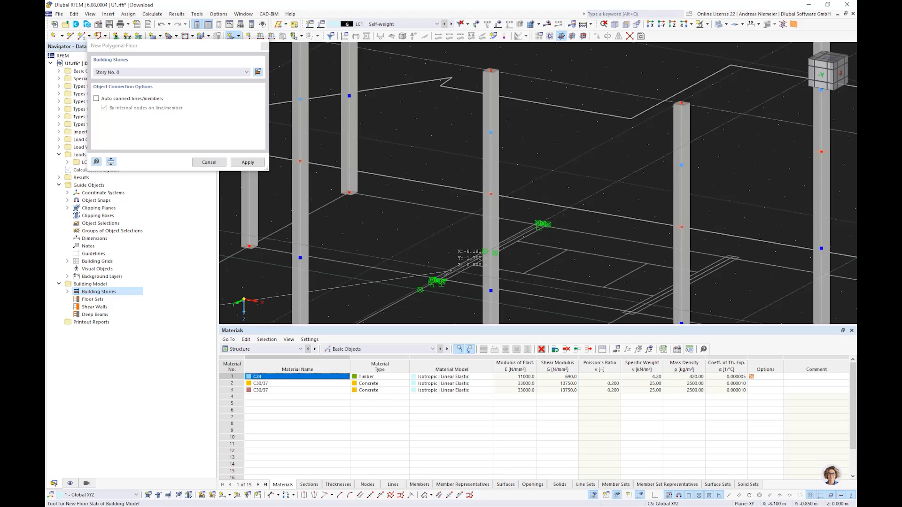
{"action": "scroll", "coordinate": [489, 253], "scroll_direction": "up", "scroll_amount": 3}
{"action": "scroll", "coordinate": [626, 255], "scroll_direction": "down", "scroll_amount": 1}
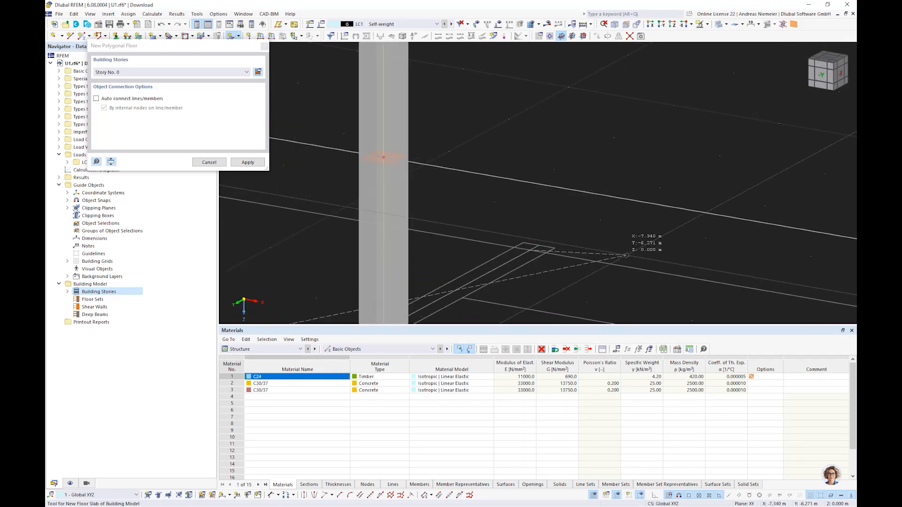
- Complete the Story No. 0 floor outline at the corner column at X -13.5, Y -6.0 m and finish floor placement
{"action": "scroll", "coordinate": [626, 255], "scroll_direction": "down", "scroll_amount": 4}
{"action": "scroll", "coordinate": [505, 245], "scroll_direction": "up", "scroll_amount": 4}
{"action": "scroll", "coordinate": [504, 244], "scroll_direction": "up", "scroll_amount": 2}
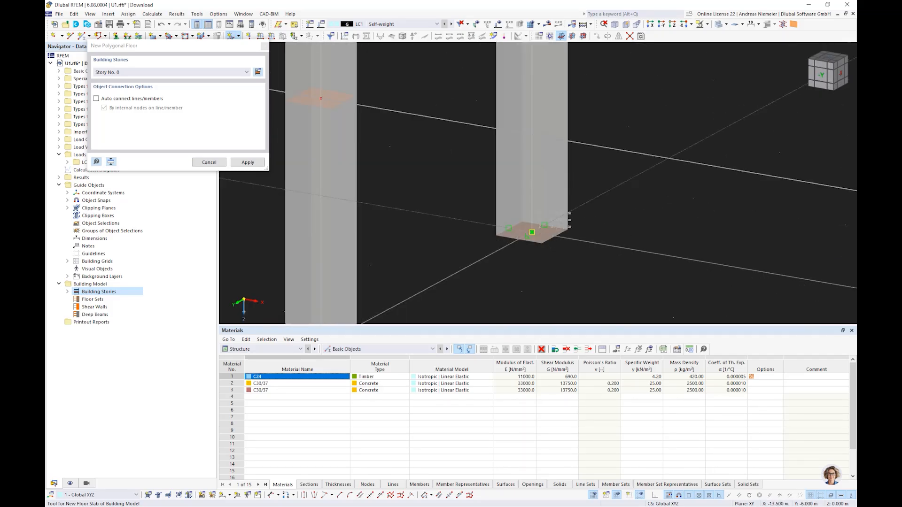
{"action": "scroll", "coordinate": [532, 232], "scroll_direction": "down", "scroll_amount": 2}
{"action": "scroll", "coordinate": [481, 240], "scroll_direction": "down", "scroll_amount": 3}
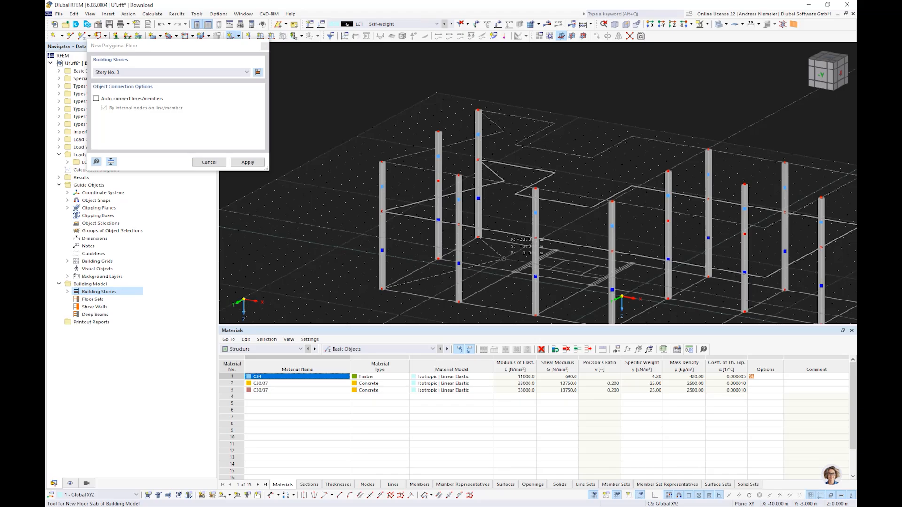
{"action": "left_click", "coordinate": [477, 242]}
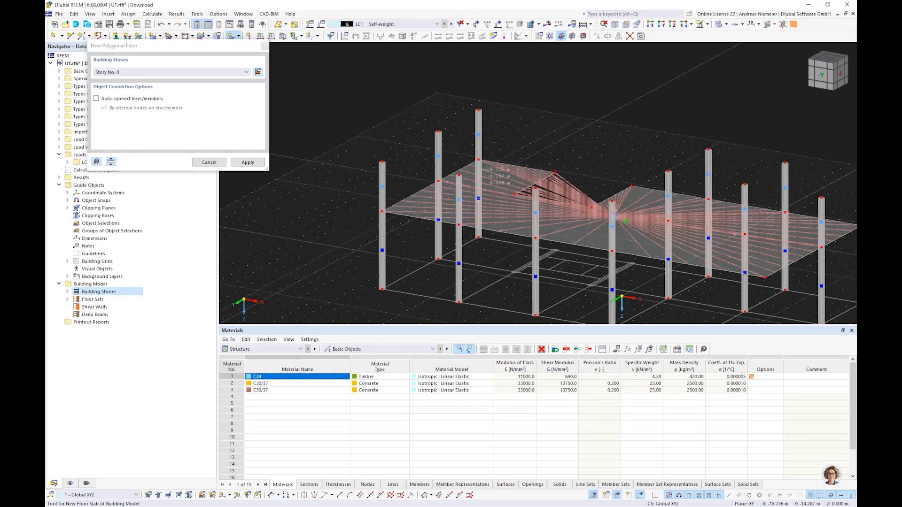
{"action": "key", "text": "Escape"}
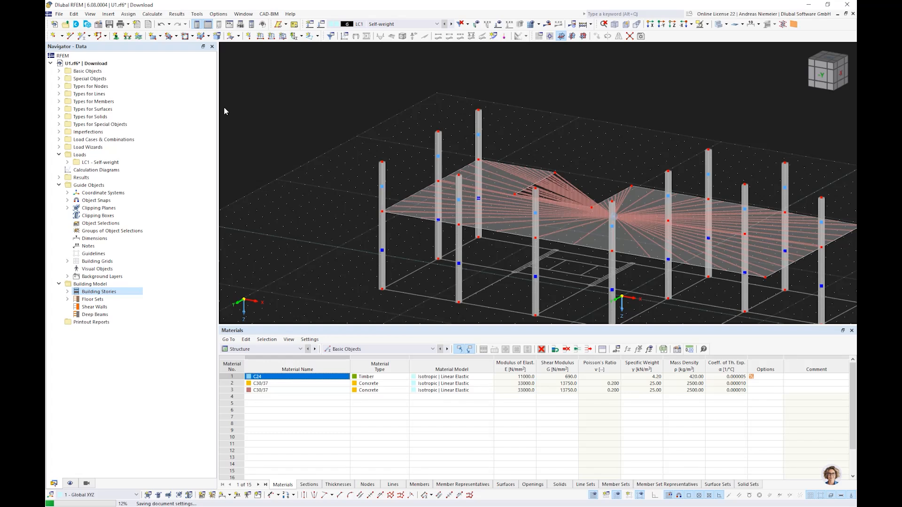
- Start another polygonal floor with the 220 mm C30/37 thickness and assign it to Story No. 1 only
{"action": "left_click", "coordinate": [231, 37]}
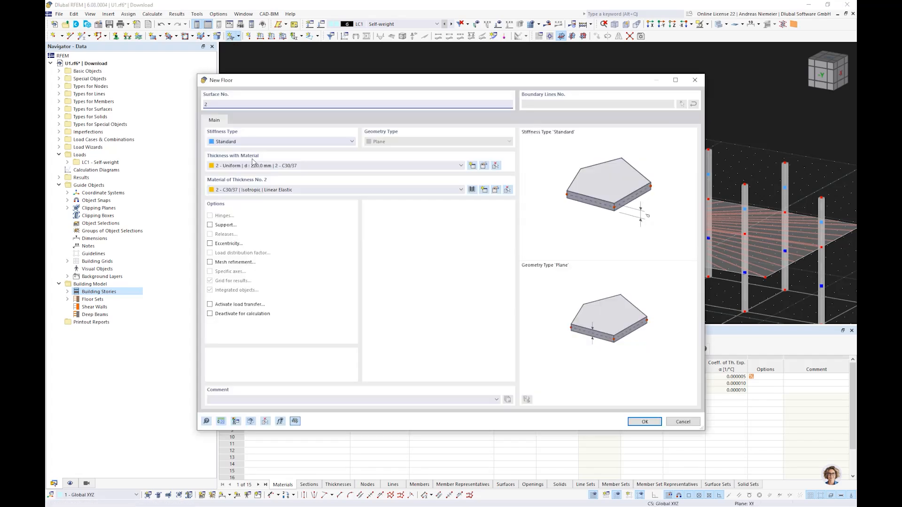
{"action": "left_click", "coordinate": [643, 422]}
{"action": "left_click", "coordinate": [127, 72]}
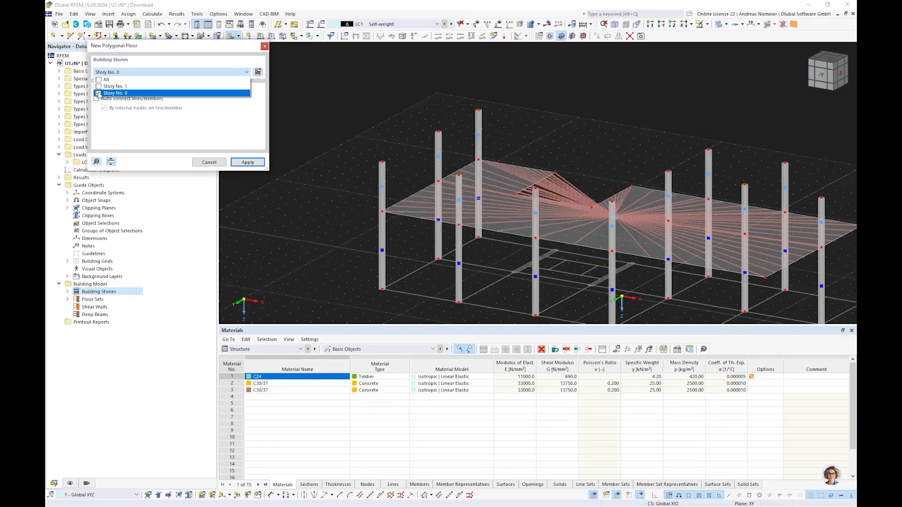
{"action": "left_click", "coordinate": [98, 87]}
{"action": "left_click", "coordinate": [153, 128]}
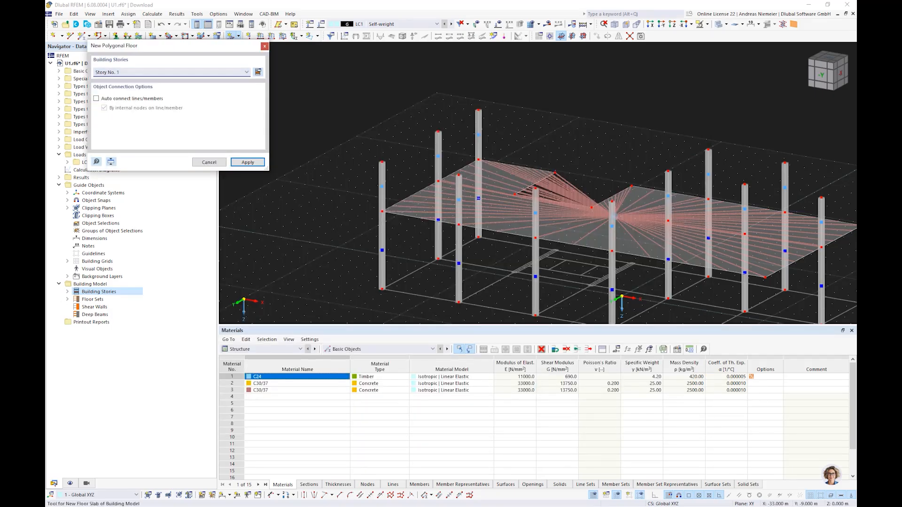
- Begin the Story No. 1 floor outline with the two outer corners of the Y 6.0 m axis
{"action": "scroll", "coordinate": [399, 161], "scroll_direction": "up", "scroll_amount": 3}
{"action": "left_click", "coordinate": [360, 164]}
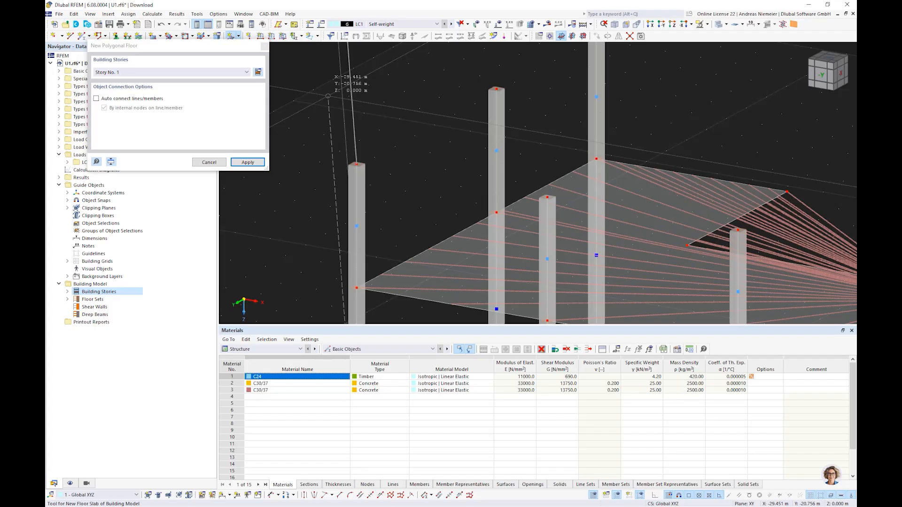
{"action": "scroll", "coordinate": [277, 119], "scroll_direction": "down", "scroll_amount": 6}
{"action": "scroll", "coordinate": [474, 150], "scroll_direction": "up", "scroll_amount": 5}
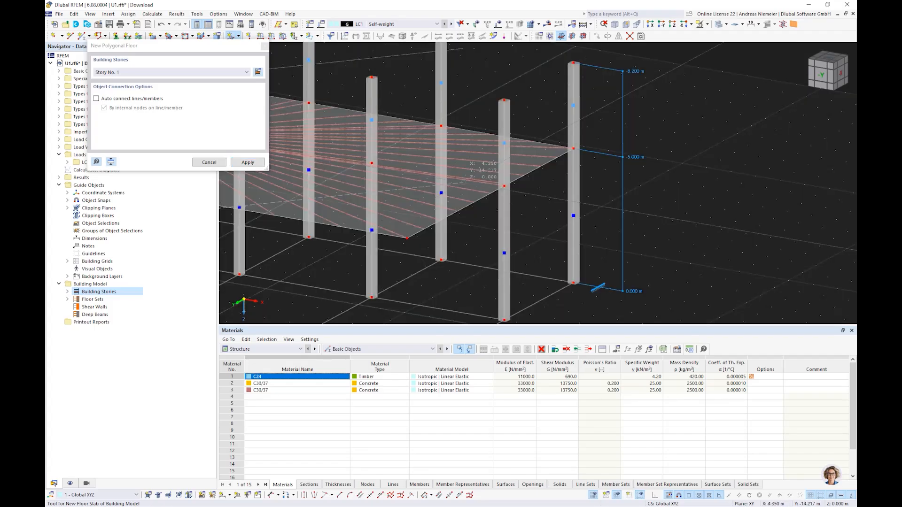
{"action": "scroll", "coordinate": [468, 158], "scroll_direction": "down", "scroll_amount": 4}
{"action": "scroll", "coordinate": [419, 300], "scroll_direction": "up", "scroll_amount": 5}
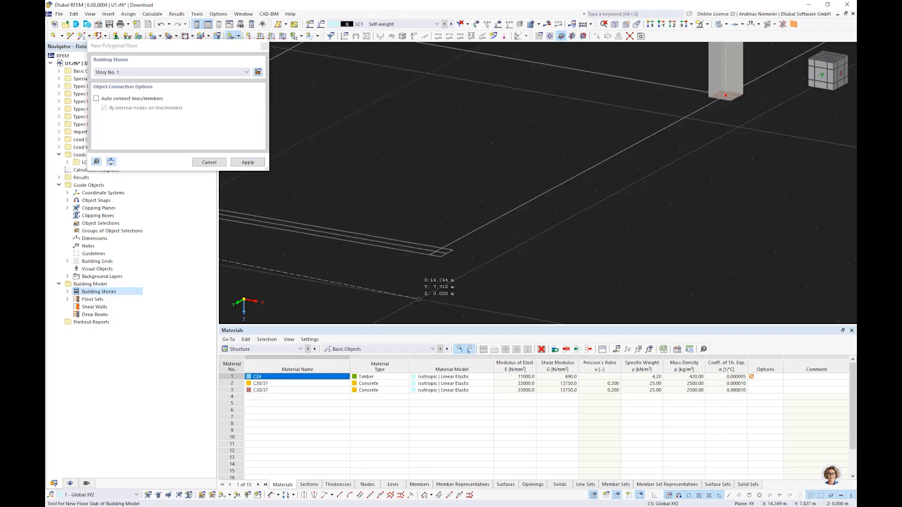
{"action": "scroll", "coordinate": [436, 226], "scroll_direction": "up", "scroll_amount": 3}
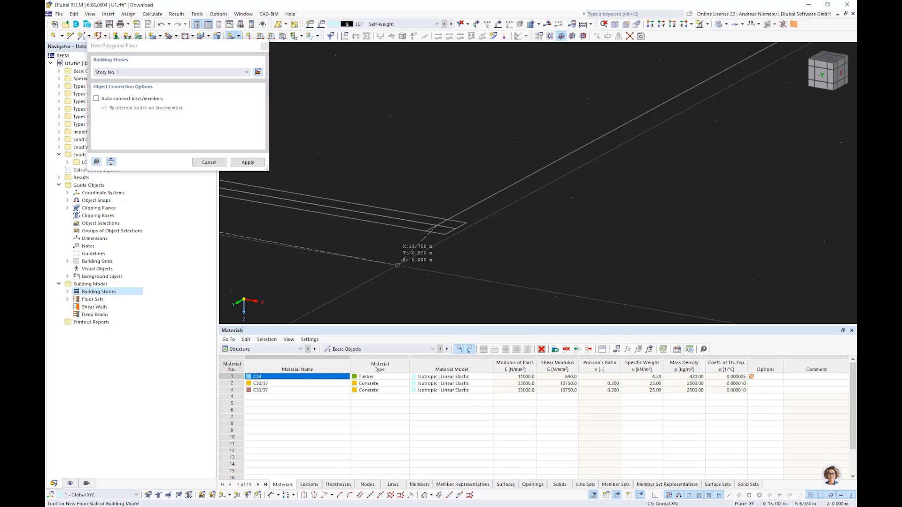
- Complete the rectangular Story No. 1 floor at the two corner columns on the Y -6.0 m axis and finish floor placement
{"action": "scroll", "coordinate": [535, 186], "scroll_direction": "down", "scroll_amount": 5}
{"action": "scroll", "coordinate": [536, 187], "scroll_direction": "up", "scroll_amount": 3}
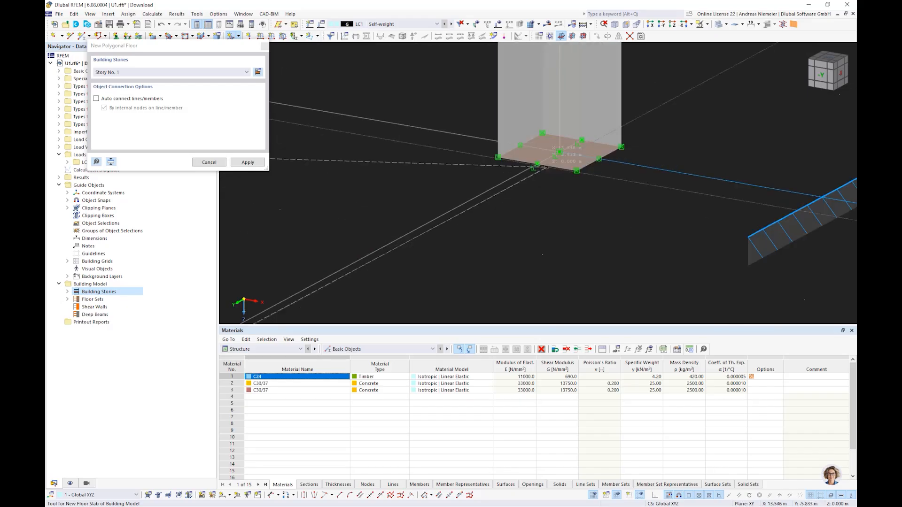
{"action": "scroll", "coordinate": [621, 230], "scroll_direction": "down", "scroll_amount": 4}
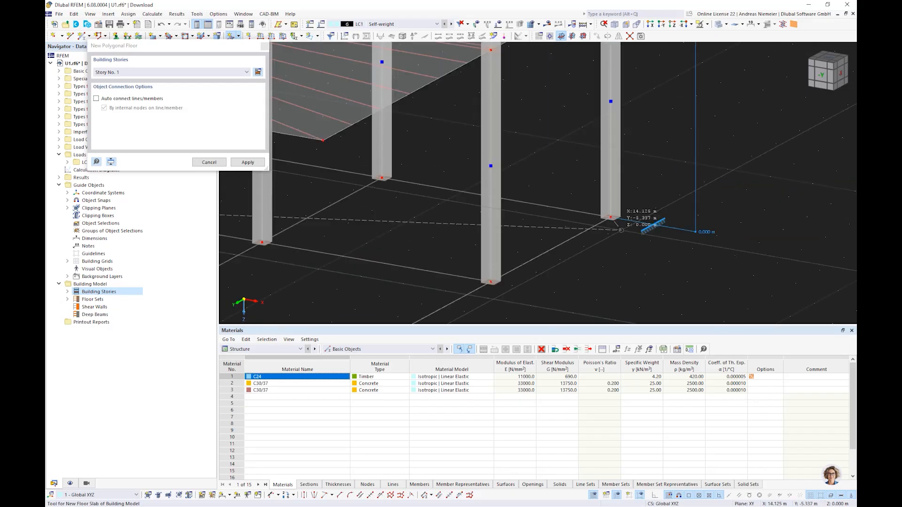
{"action": "scroll", "coordinate": [621, 230], "scroll_direction": "down", "scroll_amount": 3}
{"action": "scroll", "coordinate": [414, 186], "scroll_direction": "up", "scroll_amount": 5}
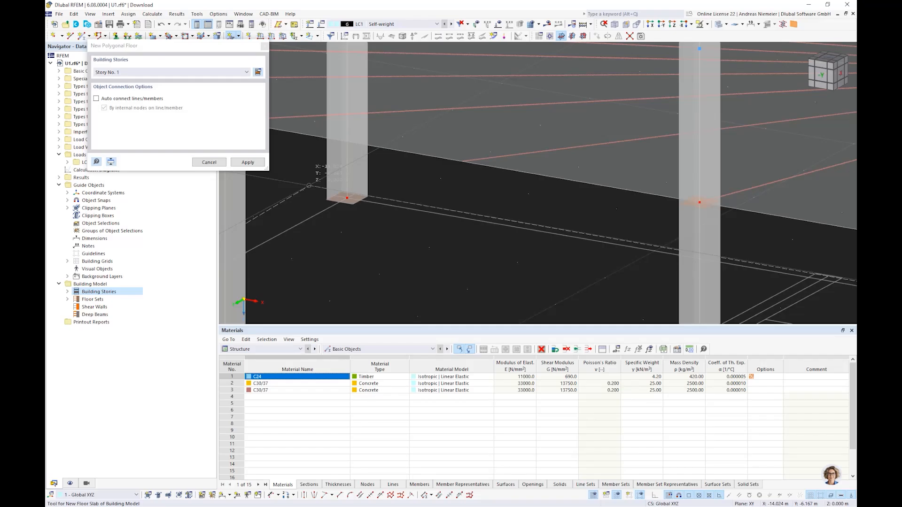
{"action": "scroll", "coordinate": [309, 185], "scroll_direction": "up", "scroll_amount": 2}
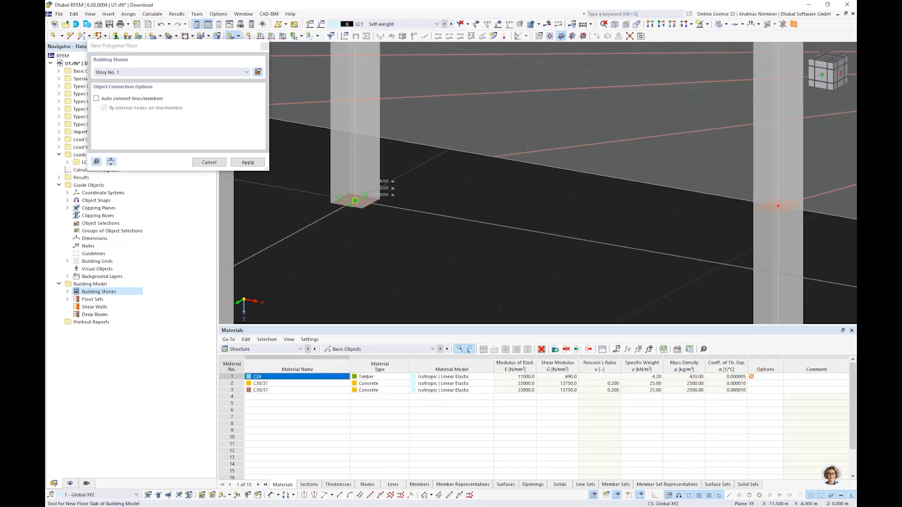
{"action": "scroll", "coordinate": [355, 201], "scroll_direction": "down", "scroll_amount": 5}
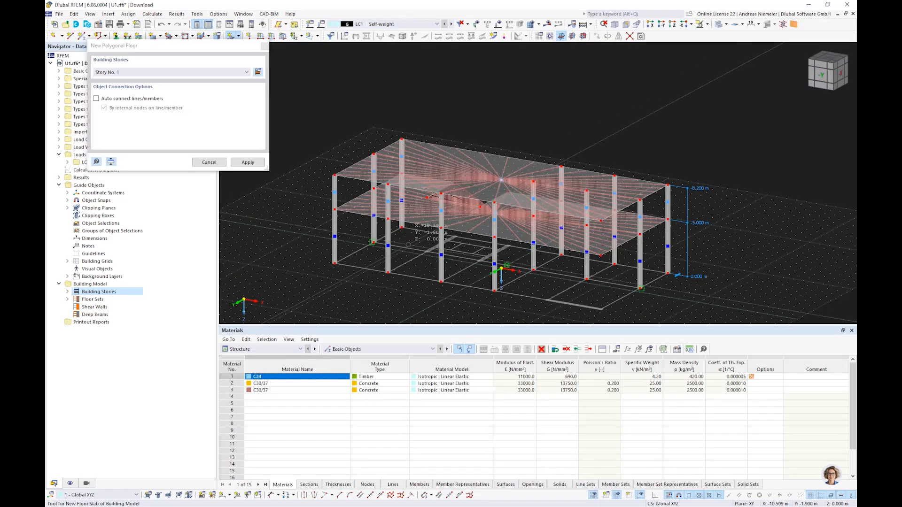
{"action": "key", "text": "Escape"}
- Start a new wall and give it a new uniform thickness of 240 mm with C30/37 material
{"action": "middle_click_drag", "start_coordinate": [346, 272], "coordinate": [375, 284], "text": "ctrl"}
{"action": "scroll", "coordinate": [375, 284], "scroll_direction": "up", "scroll_amount": 3}
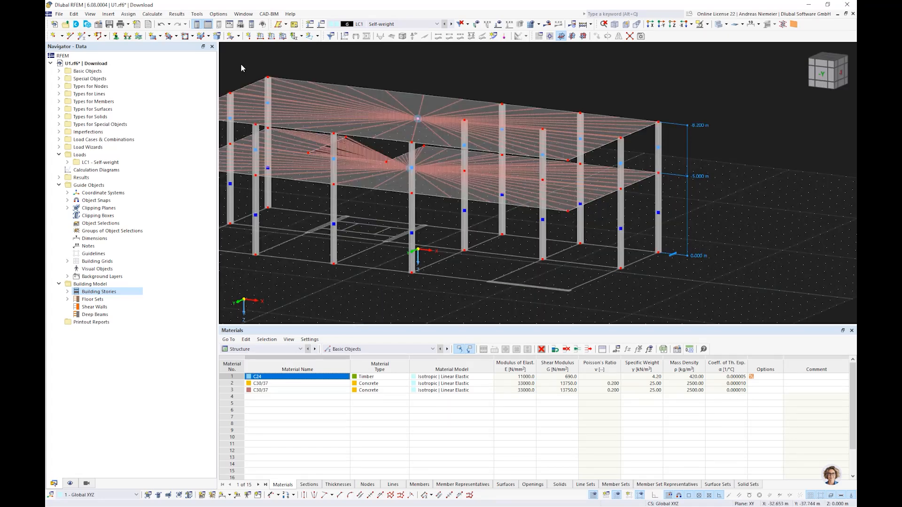
{"action": "left_click", "coordinate": [238, 36]}
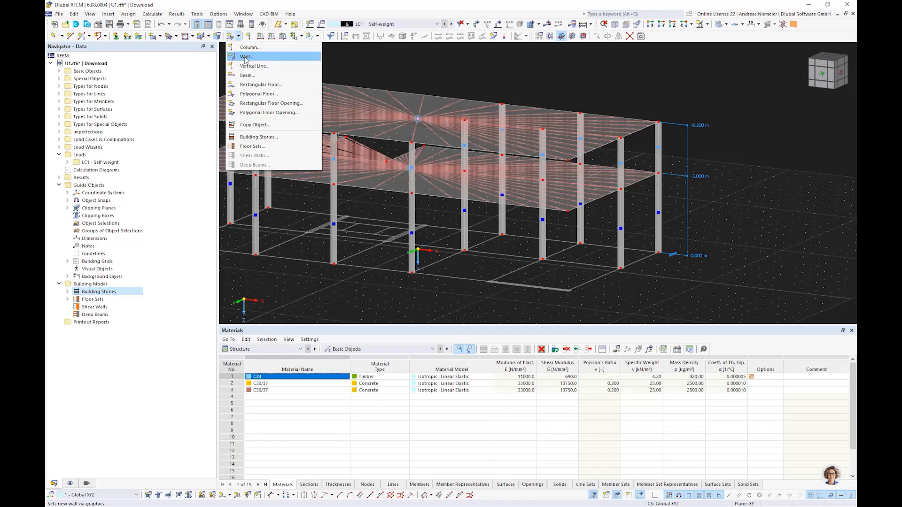
{"action": "left_click", "coordinate": [247, 56]}
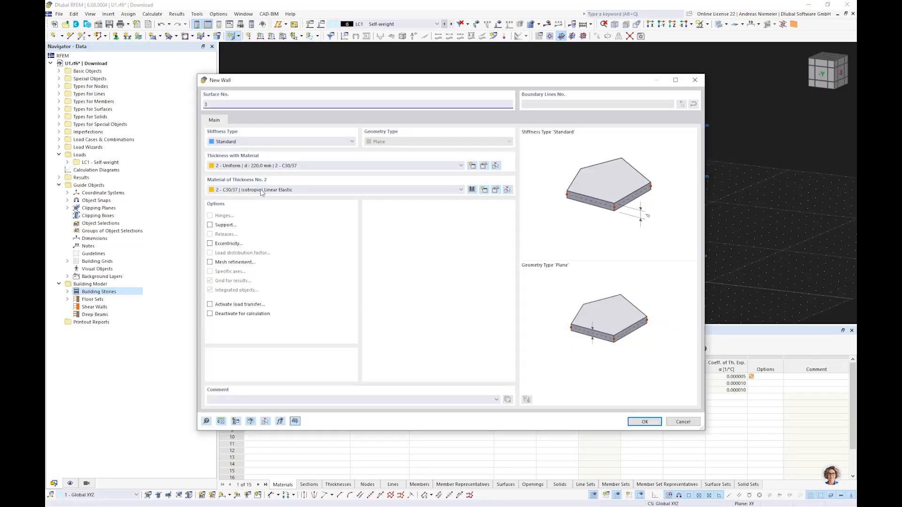
{"action": "left_click", "coordinate": [455, 166]}
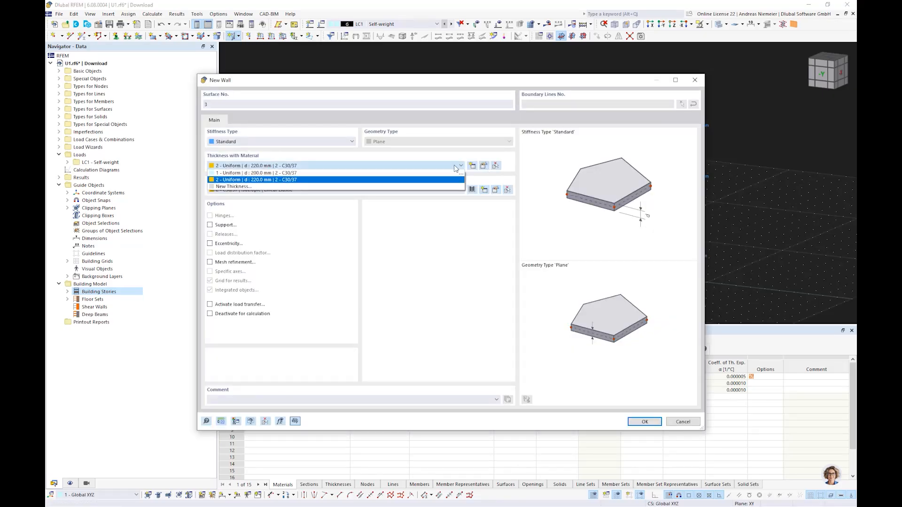
{"action": "left_click", "coordinate": [454, 166]}
{"action": "left_click", "coordinate": [472, 166]}
{"action": "double_click", "coordinate": [321, 197]}
{"action": "type", "text": "240"}
{"action": "left_click", "coordinate": [376, 158]}
{"action": "left_click", "coordinate": [353, 191]}
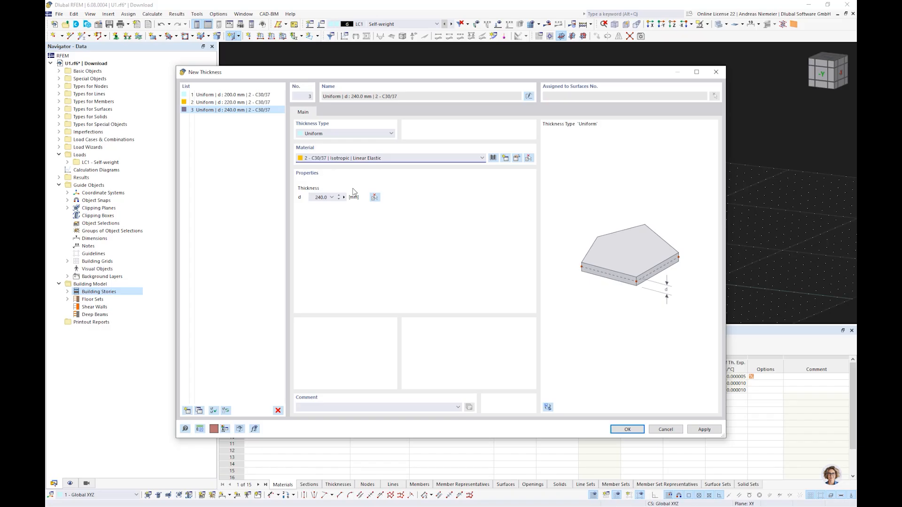
{"action": "left_click", "coordinate": [627, 430]}
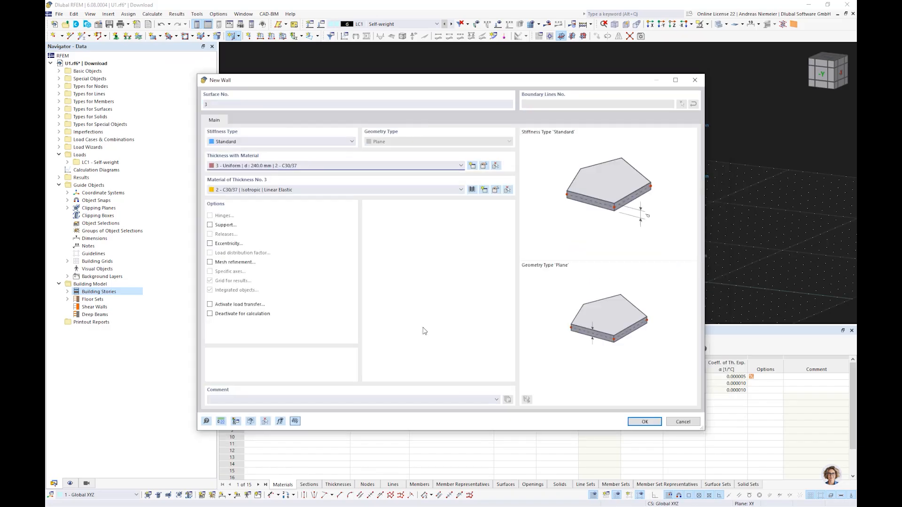
- Confirm the 240 mm wall definition and assign the new walls to all building stories, No. 0 and 1
{"action": "left_click", "coordinate": [638, 425]}
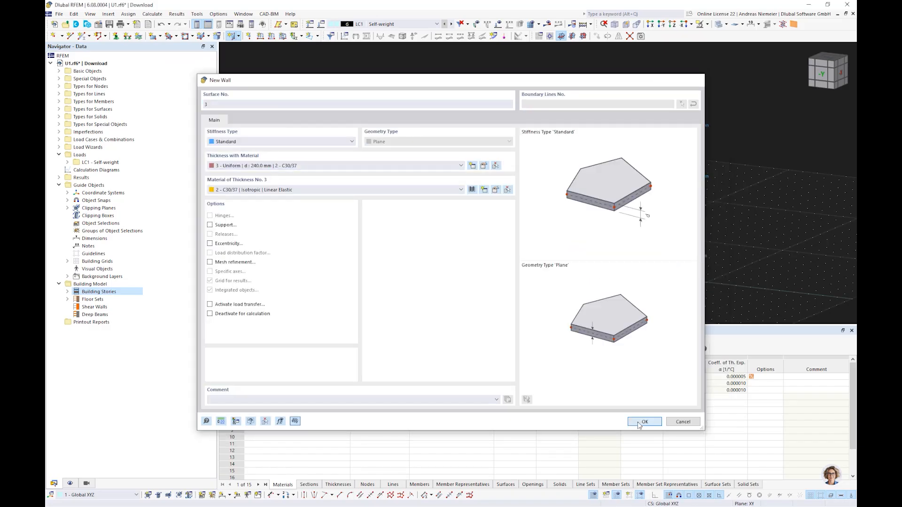
{"action": "left_click", "coordinate": [139, 74]}
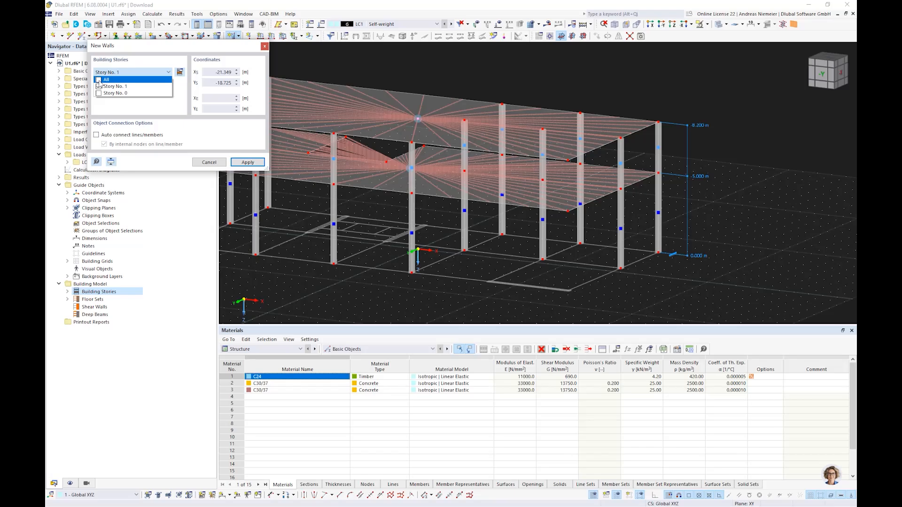
{"action": "left_click", "coordinate": [98, 80]}
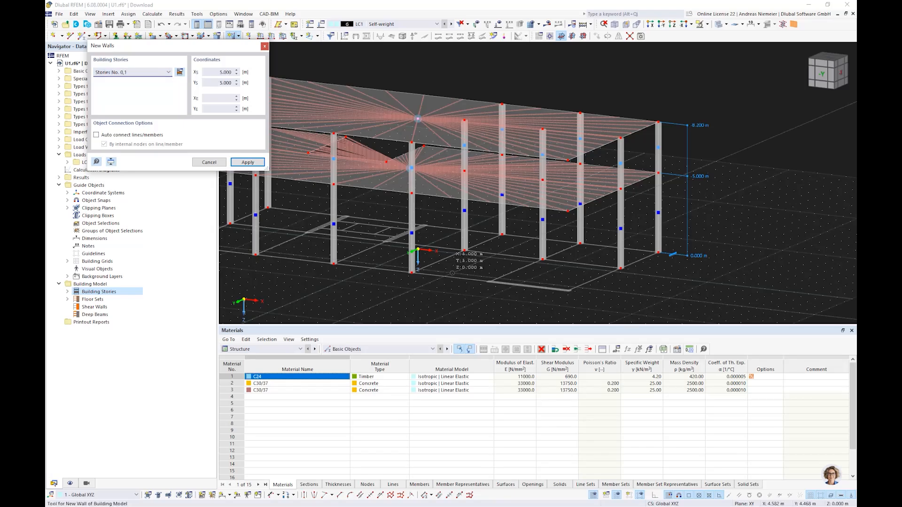
- Draw the first wall along the Y 6.0 m axis from X 8.1 m to X 13.5 m and end its chain
{"action": "scroll", "coordinate": [512, 272], "scroll_direction": "up", "scroll_amount": 5}
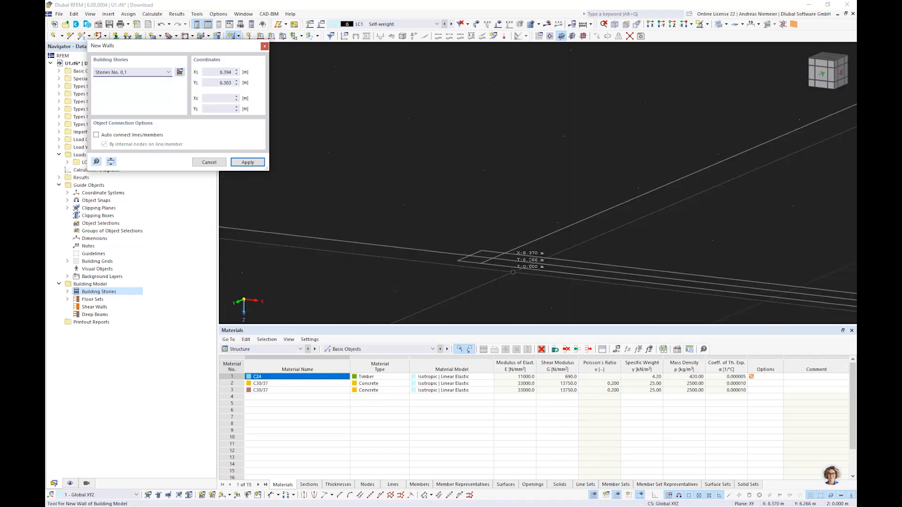
{"action": "left_click", "coordinate": [492, 258]}
{"action": "scroll", "coordinate": [601, 214], "scroll_direction": "down", "scroll_amount": 5}
{"action": "scroll", "coordinate": [590, 251], "scroll_direction": "up", "scroll_amount": 5}
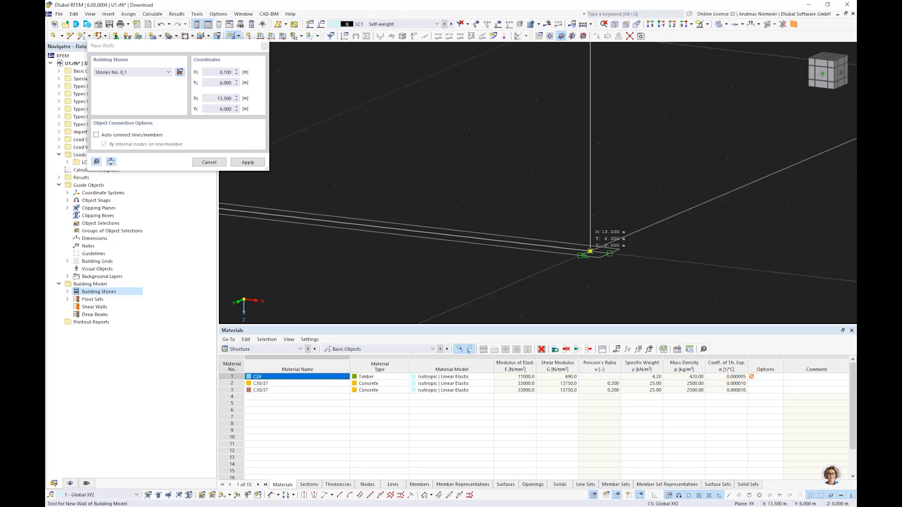
{"action": "left_click", "coordinate": [589, 251]}
{"action": "scroll", "coordinate": [592, 253], "scroll_direction": "down", "scroll_amount": 5}
{"action": "scroll", "coordinate": [615, 284], "scroll_direction": "down", "scroll_amount": 5}
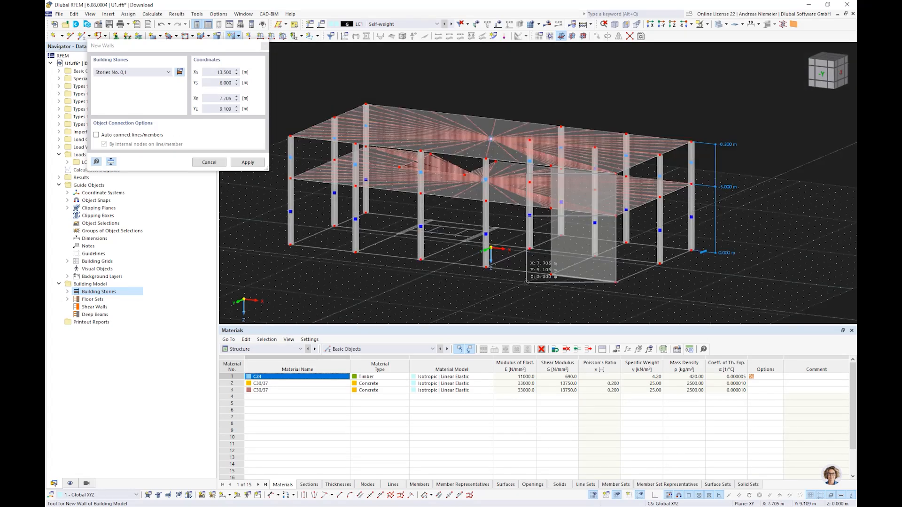
{"action": "right_click", "coordinate": [536, 286]}
- Draw the second wall at X -2.7 m from Y -1.0 m to Y -6.0 m and end its chain
{"action": "scroll", "coordinate": [464, 240], "scroll_direction": "up", "scroll_amount": 7}
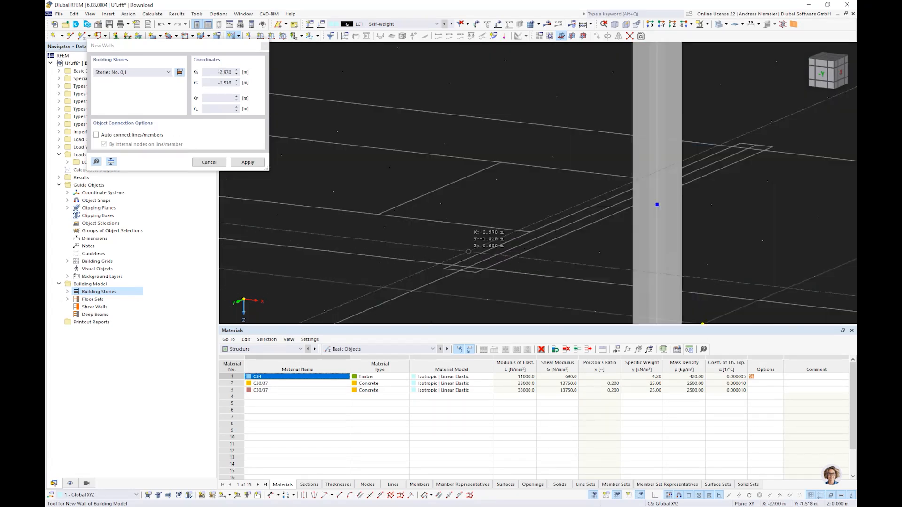
{"action": "scroll", "coordinate": [467, 263], "scroll_direction": "up", "scroll_amount": 2}
{"action": "left_click", "coordinate": [467, 276]}
{"action": "scroll", "coordinate": [472, 265], "scroll_direction": "down", "scroll_amount": 2}
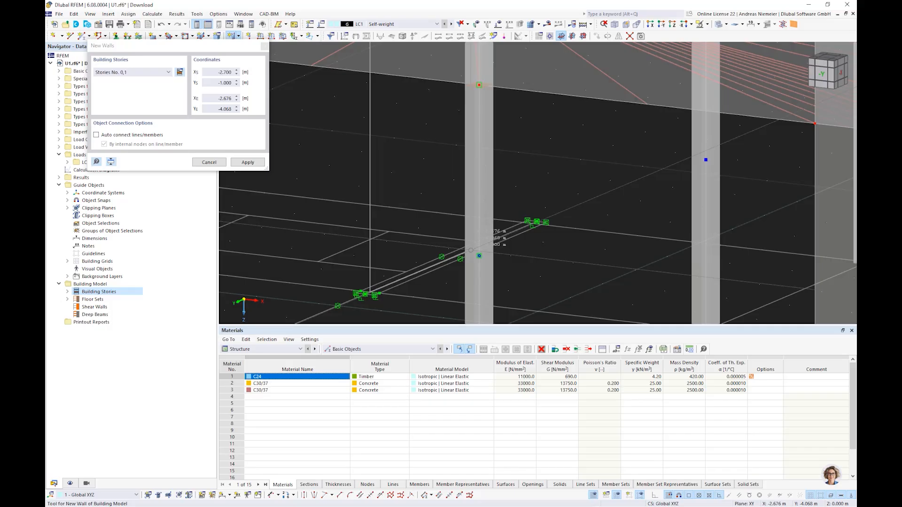
{"action": "scroll", "coordinate": [588, 188], "scroll_direction": "up", "scroll_amount": 3}
{"action": "left_click", "coordinate": [588, 188]}
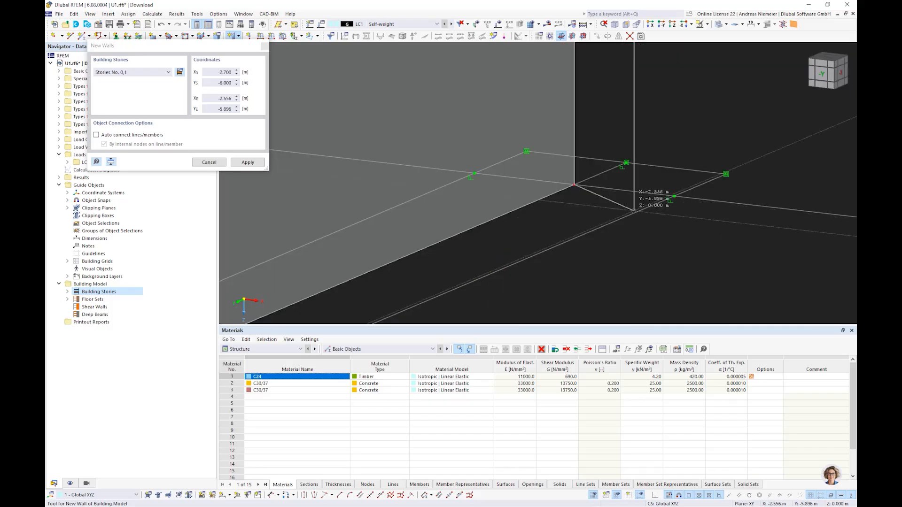
{"action": "right_click", "coordinate": [634, 211]}
- Draw the third wall from X -8.1 m, Y -1.0 m to its end at Y -6.0 m and finish wall placement
{"action": "scroll", "coordinate": [635, 216], "scroll_direction": "down", "scroll_amount": 4}
{"action": "scroll", "coordinate": [417, 204], "scroll_direction": "up", "scroll_amount": 4}
{"action": "left_click", "coordinate": [437, 197]}
{"action": "scroll", "coordinate": [368, 269], "scroll_direction": "down", "scroll_amount": 4}
{"action": "scroll", "coordinate": [551, 167], "scroll_direction": "up", "scroll_amount": 5}
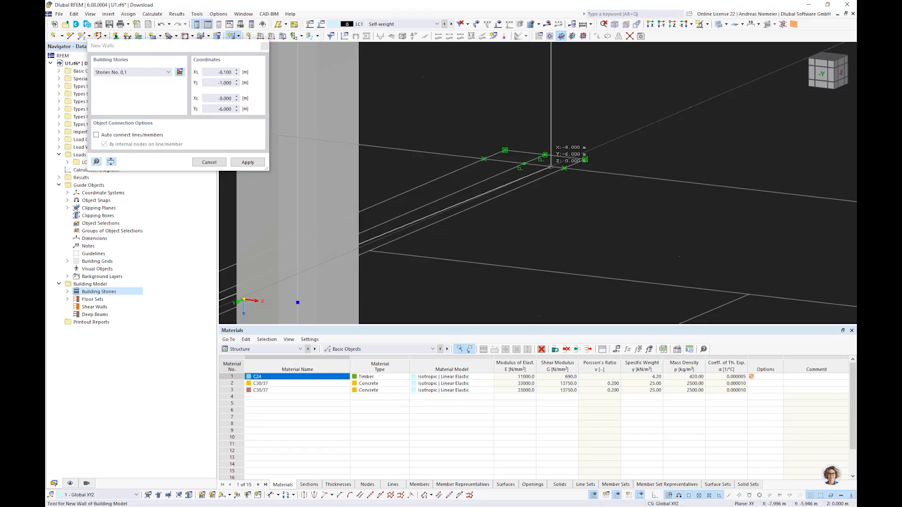
{"action": "left_click", "coordinate": [550, 167]}
{"action": "right_click", "coordinate": [552, 209]}
{"action": "scroll", "coordinate": [553, 209], "scroll_direction": "down", "scroll_amount": 5}
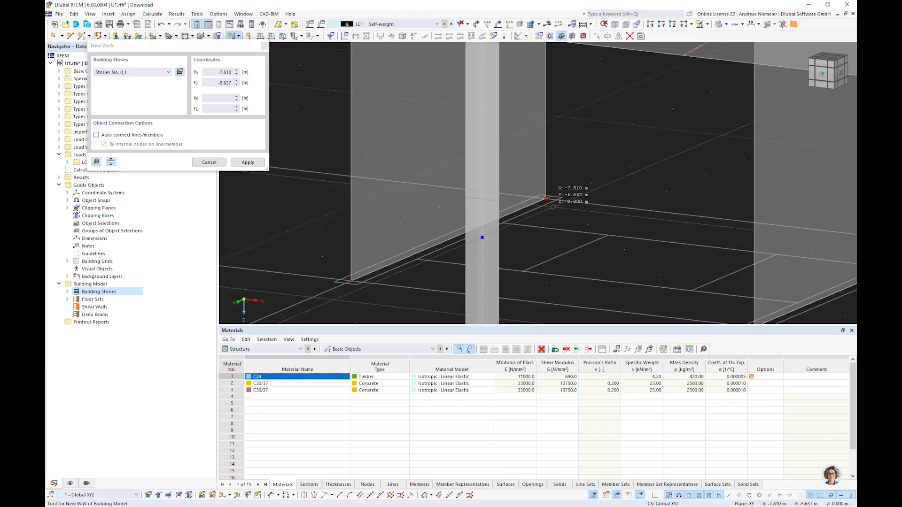
{"action": "key", "text": "Escape"}
{"action": "scroll", "coordinate": [561, 213], "scroll_direction": "down", "scroll_amount": 8}
{"action": "scroll", "coordinate": [567, 219], "scroll_direction": "down", "scroll_amount": 1}
{"action": "mouse_move", "coordinate": [567, 219]}
{"action": "middle_mouse_down"}
{"action": "mouse_move", "coordinate": [468, 206]}
{"action": "mouse_move", "coordinate": [483, 200]}
{"action": "mouse_move", "coordinate": [582, 228]}
{"action": "middle_mouse_up"}
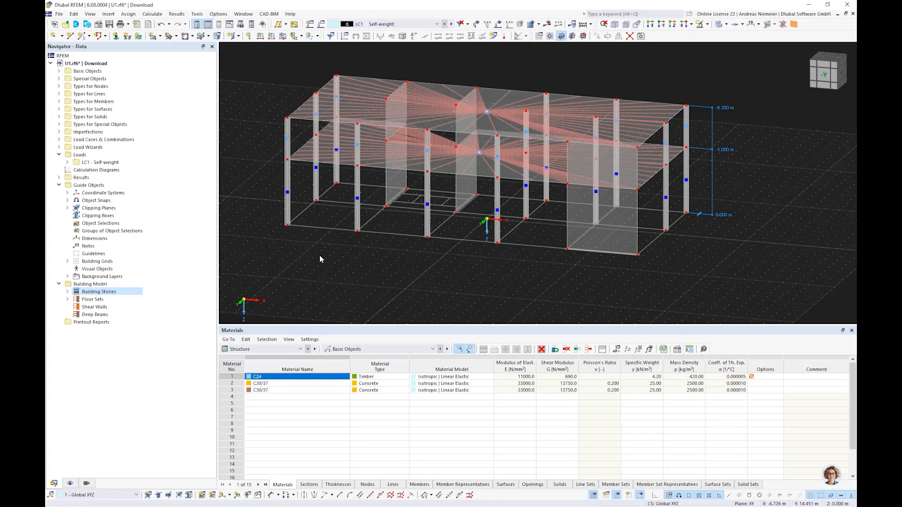
- Assign a line support to the base lines of all three walls
{"action": "left_click", "coordinate": [128, 37]}
{"action": "left_click", "coordinate": [581, 350]}
{"action": "left_click", "coordinate": [616, 253]}
{"action": "left_click", "coordinate": [465, 205]}
{"action": "left_click", "coordinate": [400, 202]}
{"action": "key", "text": "Escape"}
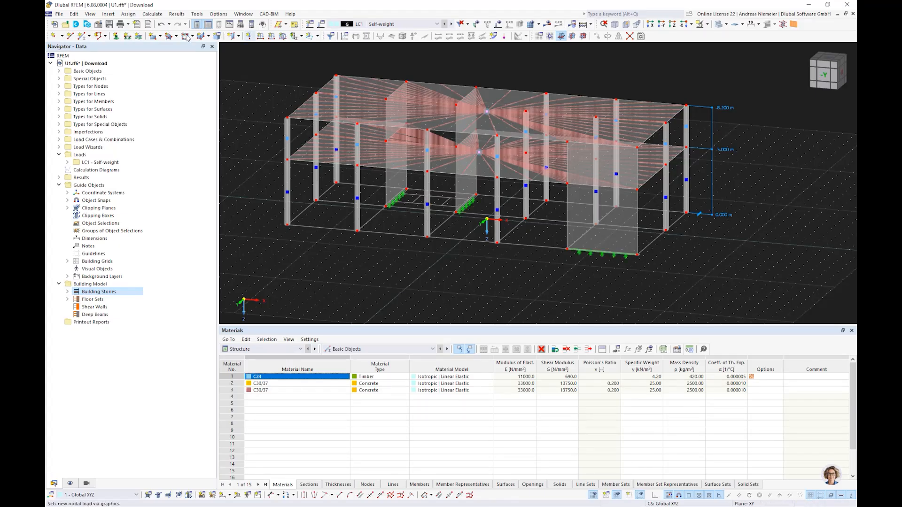
- Assign the Hinged nodal support to the base nodes of all columns
{"action": "left_click", "coordinate": [117, 36]}
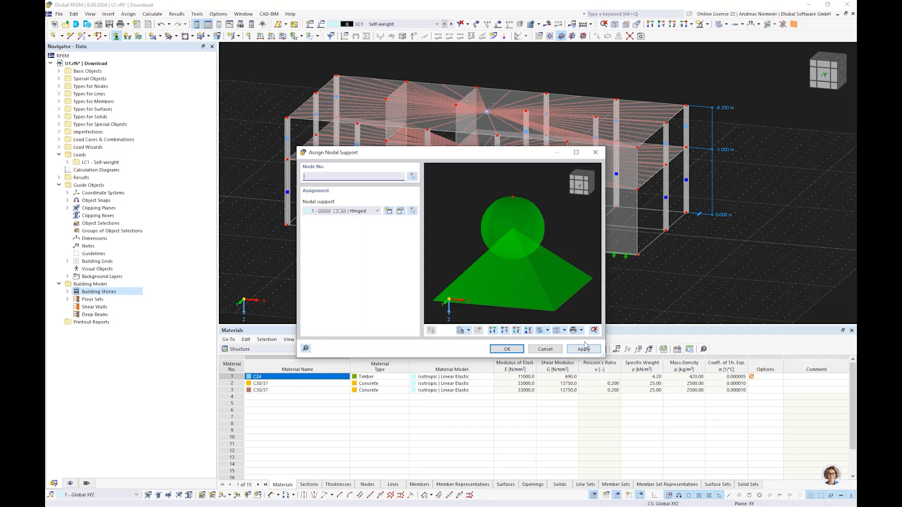
{"action": "left_click", "coordinate": [584, 348]}
{"action": "middle_click_drag", "start_coordinate": [273, 214], "coordinate": [292, 211], "text": "ctrl"}
{"action": "left_click_drag", "start_coordinate": [258, 190], "coordinate": [373, 247]}
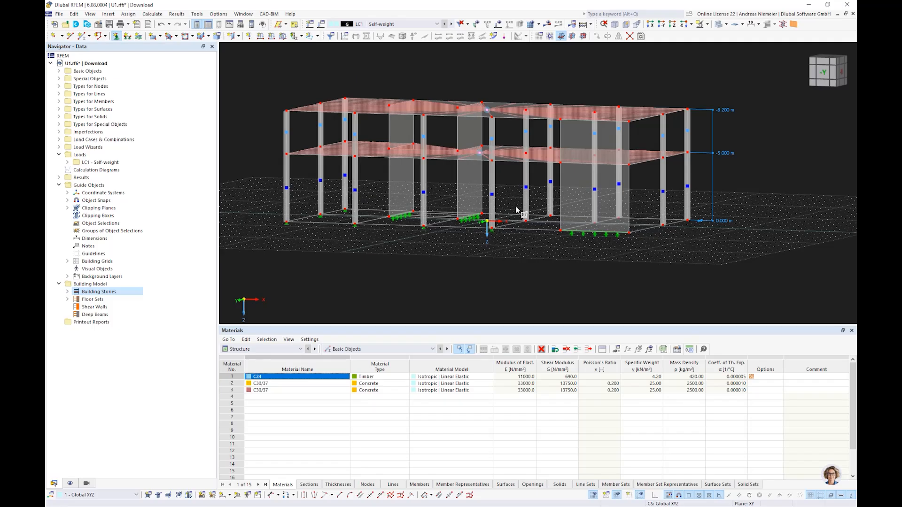
{"action": "scroll", "coordinate": [695, 257], "scroll_direction": "up", "scroll_amount": 1}
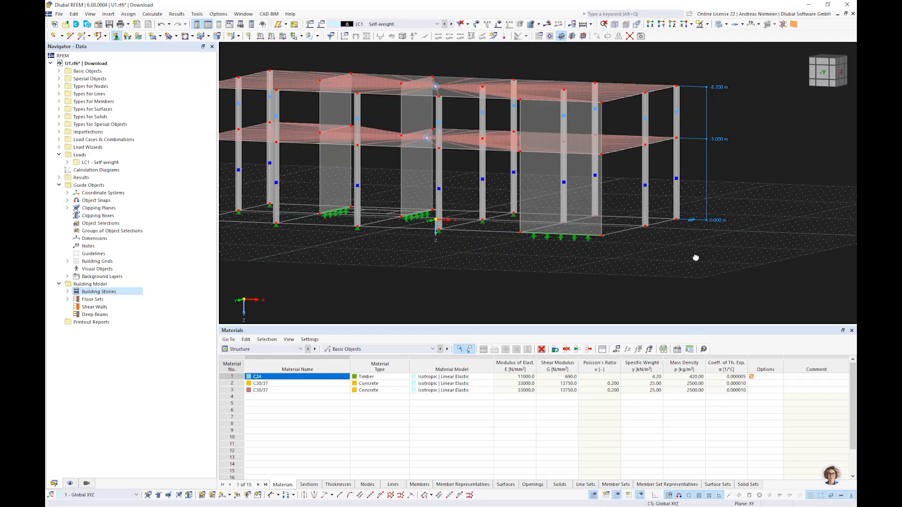
{"action": "middle_click_drag", "start_coordinate": [696, 258], "coordinate": [661, 258], "text": "ctrl"}
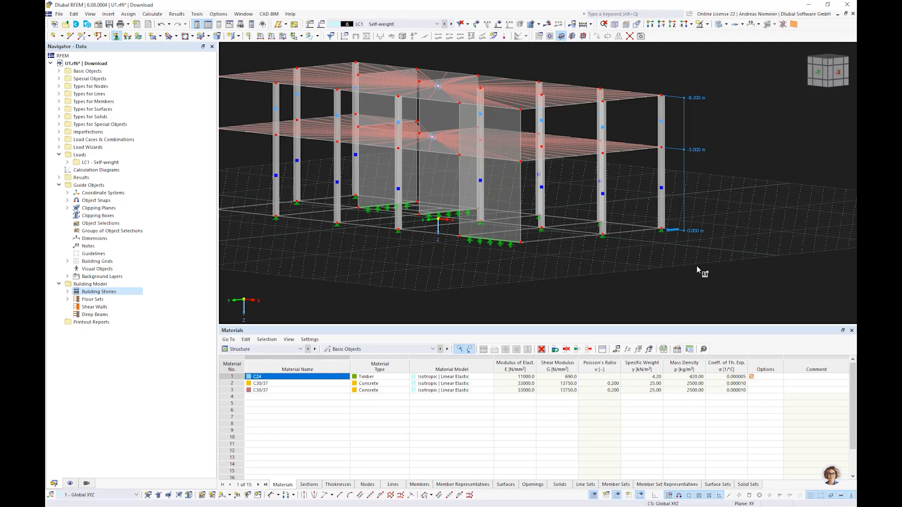
{"action": "middle_click_drag", "start_coordinate": [411, 274], "coordinate": [421, 277]}
{"action": "scroll", "coordinate": [469, 278], "scroll_direction": "down", "scroll_amount": 2}
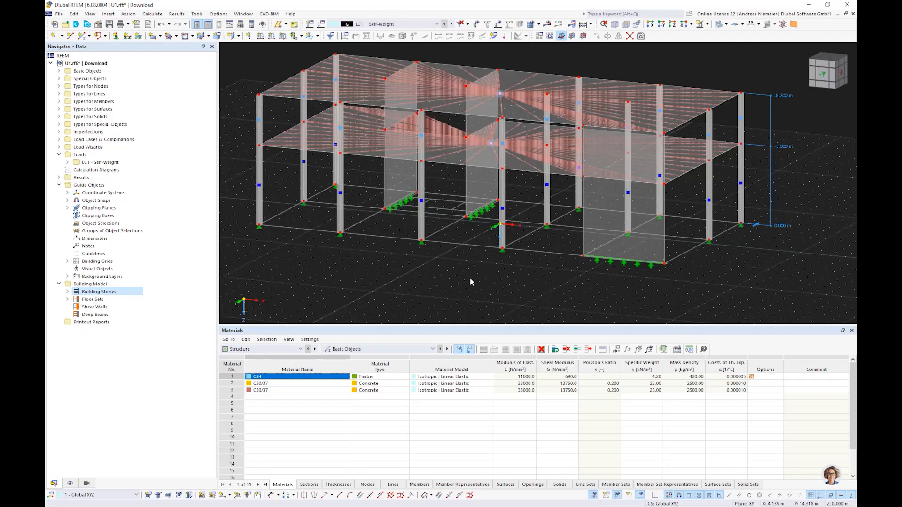
{"action": "scroll", "coordinate": [470, 278], "scroll_direction": "down", "scroll_amount": 3}
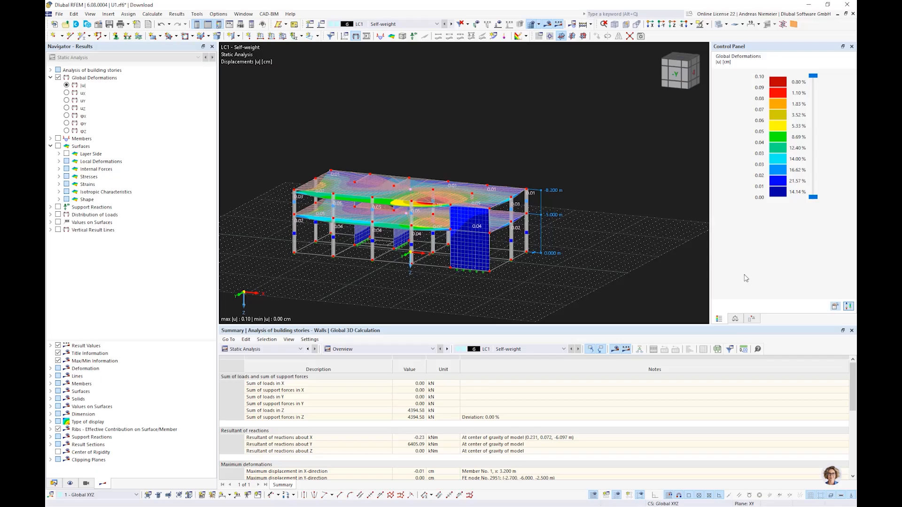
- Hide the results table and examine the slab deformations of the Floors | Local 2D Calculation, including how the walls act as supports
{"action": "left_click", "coordinate": [852, 331]}
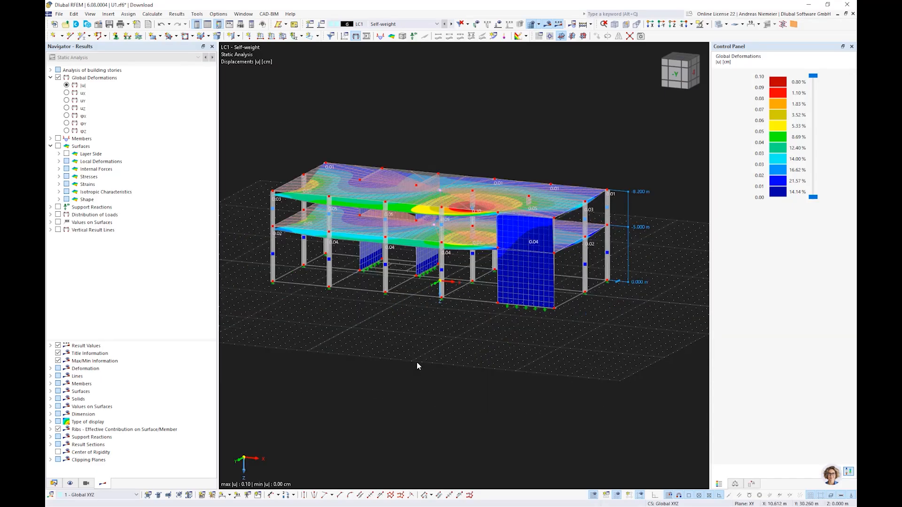
{"action": "left_click", "coordinate": [51, 70]}
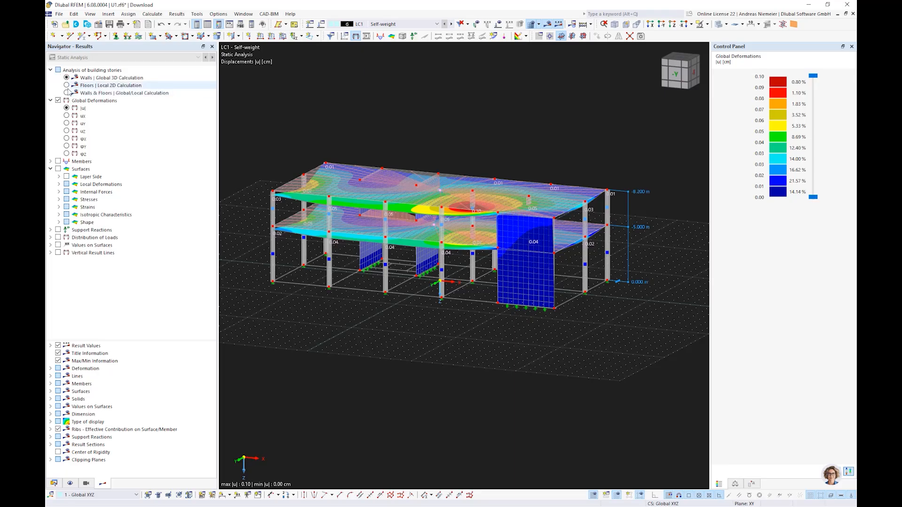
{"action": "left_click", "coordinate": [69, 86]}
{"action": "left_click", "coordinate": [66, 86]}
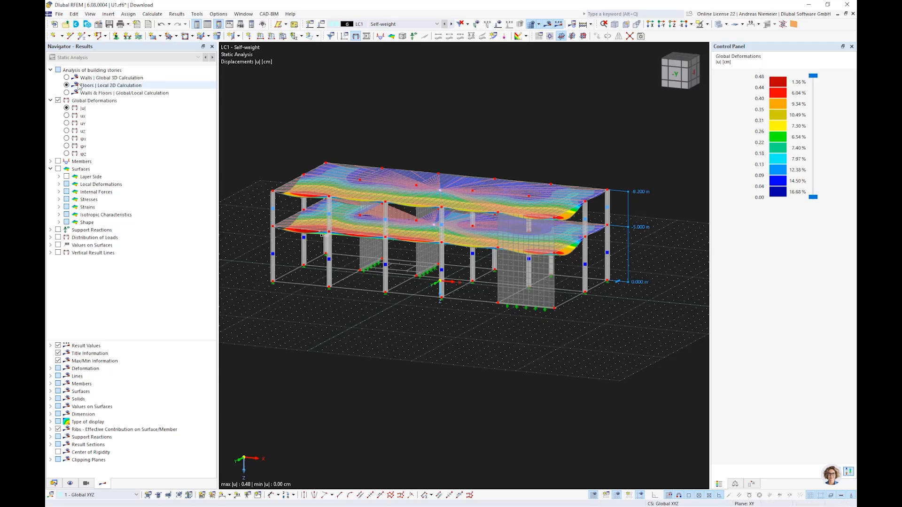
{"action": "middle_click_drag", "start_coordinate": [412, 284], "coordinate": [410, 326], "text": "ctrl"}
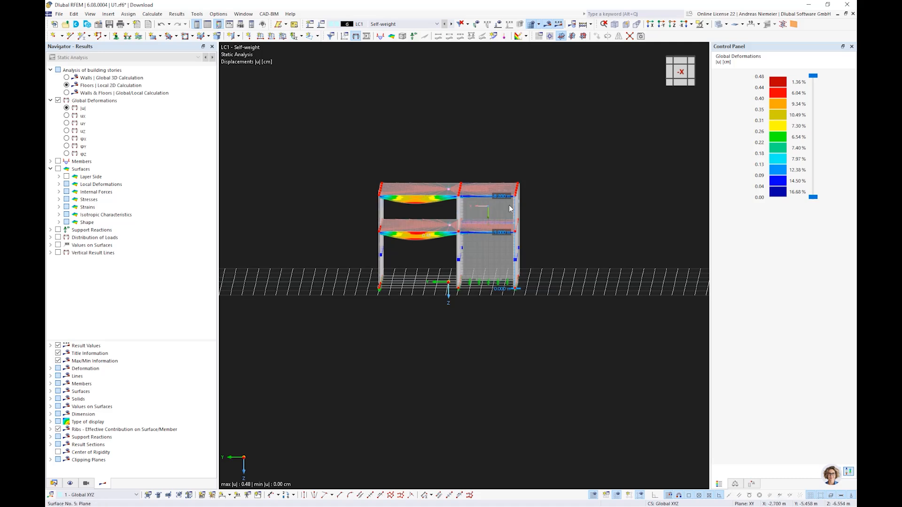
{"action": "mouse_move", "coordinate": [510, 208]}
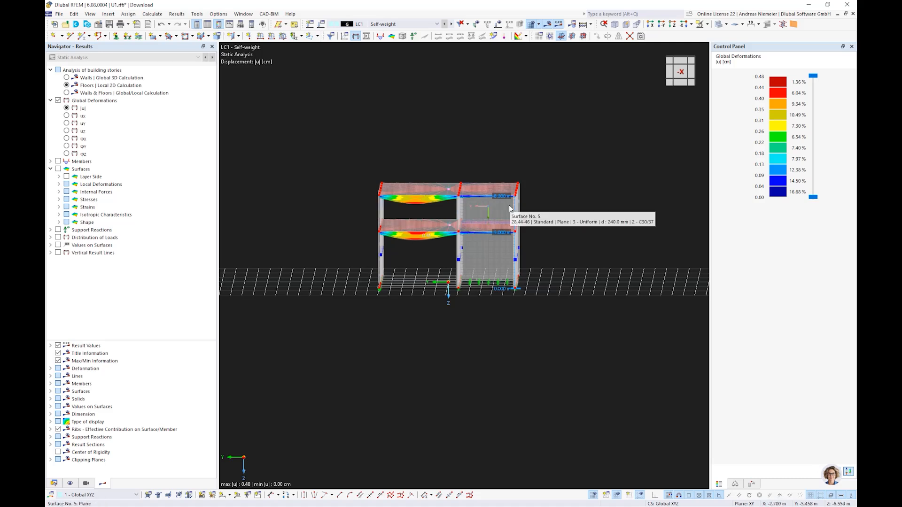
{"action": "scroll", "coordinate": [442, 237], "scroll_direction": "up", "scroll_amount": 1}
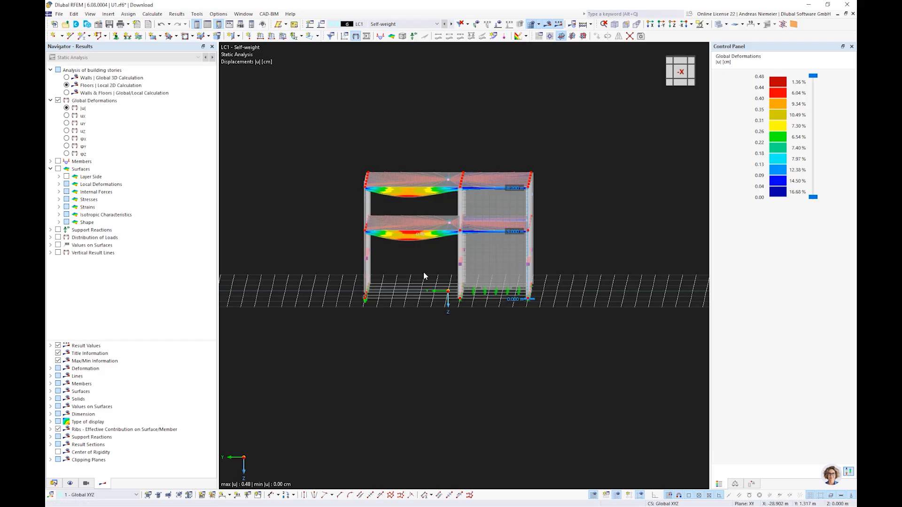
{"action": "middle_click_drag", "start_coordinate": [288, 297], "coordinate": [256, 270], "text": "ctrl"}
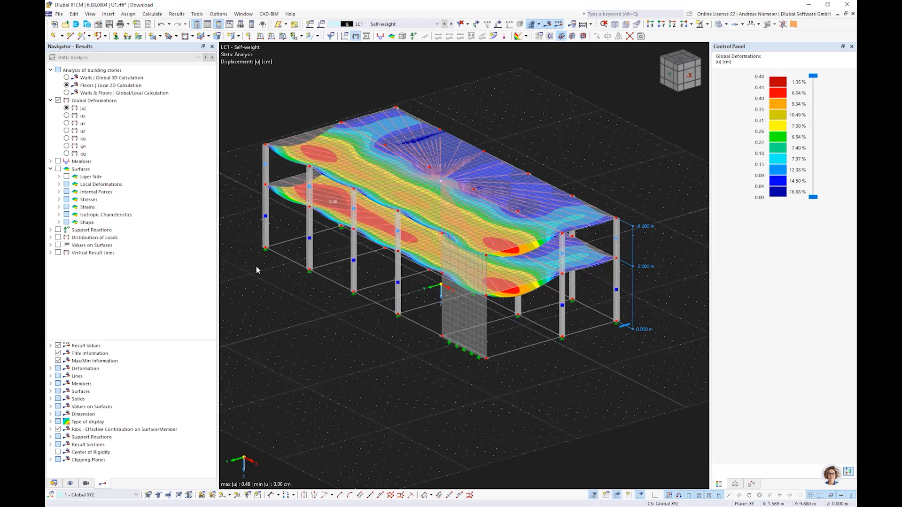
- Show the floors' basic internal forces, first the moments mx and then the axial forces nx
{"action": "left_click", "coordinate": [59, 191]}
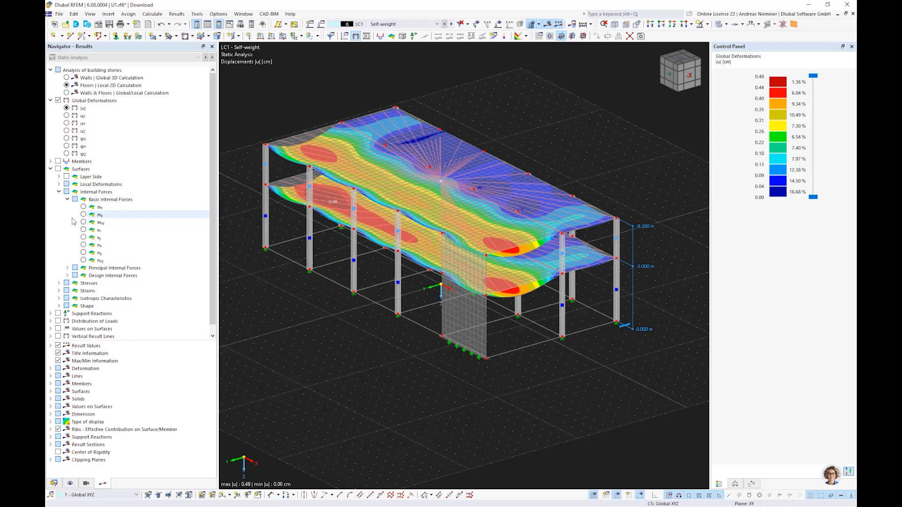
{"action": "left_click", "coordinate": [83, 207]}
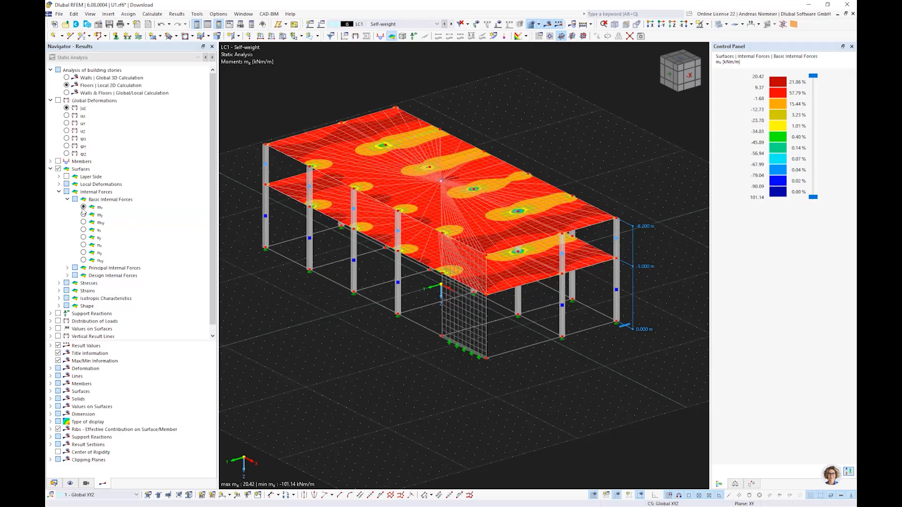
{"action": "left_click", "coordinate": [84, 245]}
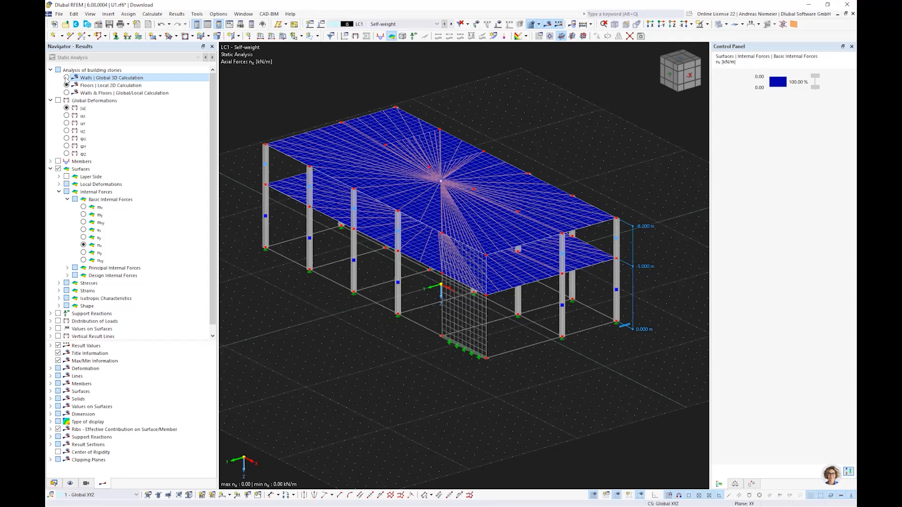
- Switch to the Walls | Global 3D Calculation results and examine the axial forces nx in the walls and floors
{"action": "left_click", "coordinate": [66, 78]}
{"action": "middle_click_drag", "start_coordinate": [374, 341], "coordinate": [498, 315], "text": "ctrl"}
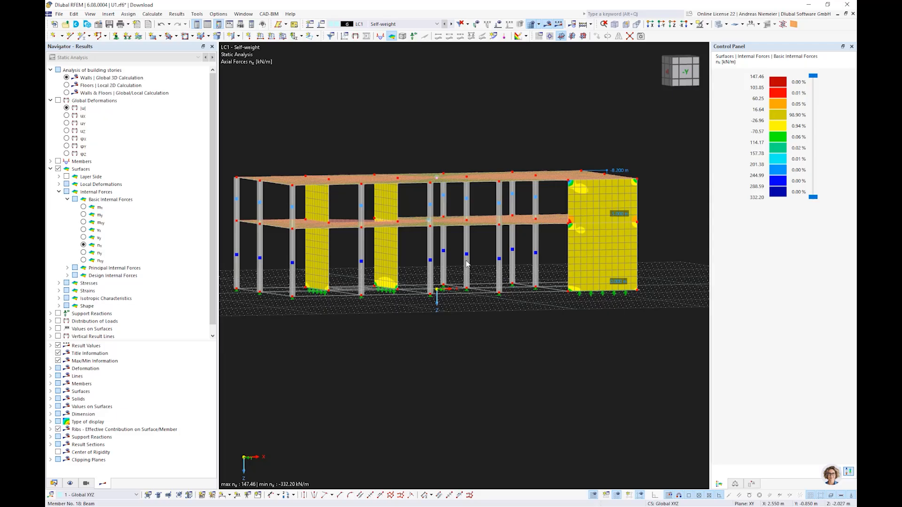
{"action": "mouse_move", "coordinate": [467, 264]}
{"action": "mouse_move", "coordinate": [296, 186]}
{"action": "middle_click_drag", "start_coordinate": [404, 114], "coordinate": [381, 121], "text": "ctrl"}
{"action": "scroll", "coordinate": [447, 114], "scroll_direction": "up", "scroll_amount": 1}
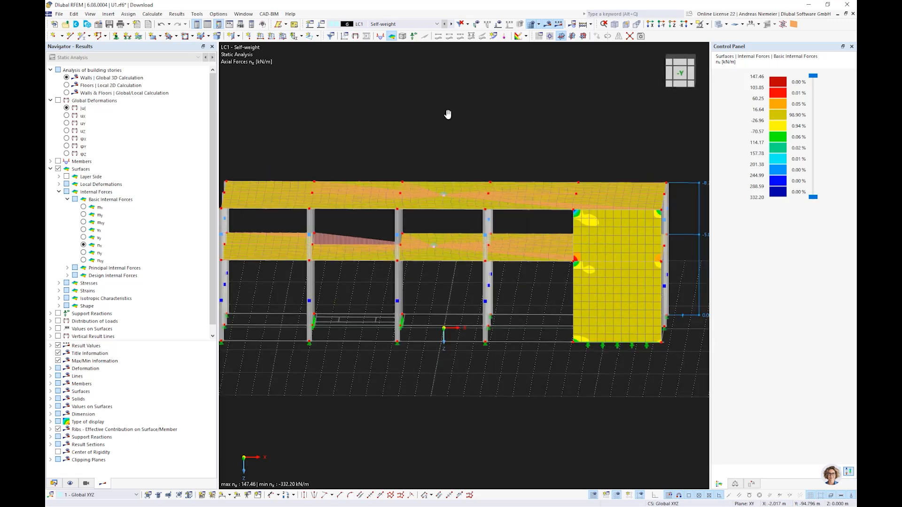
{"action": "left_click_drag", "start_coordinate": [447, 114], "coordinate": [435, 112], "text": "ctrl"}
{"action": "scroll", "coordinate": [434, 111], "scroll_direction": "down", "scroll_amount": 2}
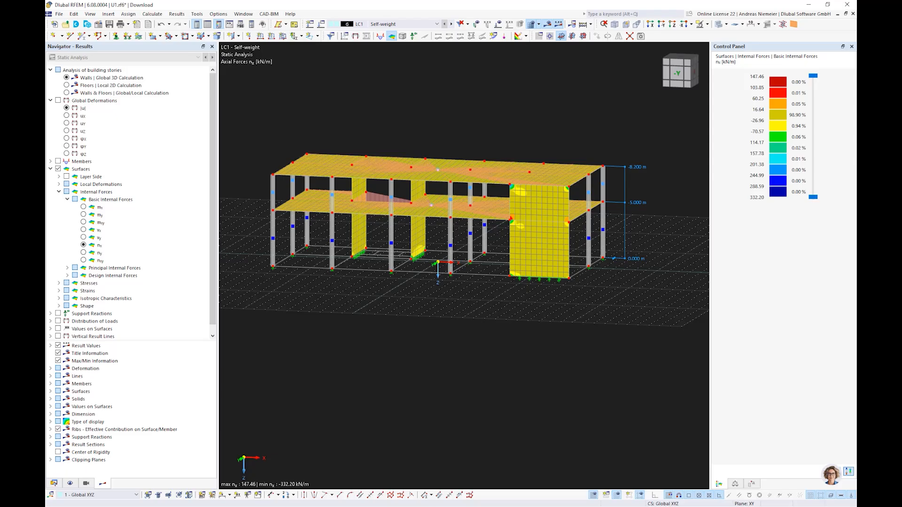
- Close the building model without saving the changes
{"action": "left_click", "coordinate": [59, 14]}
{"action": "left_click", "coordinate": [75, 42]}
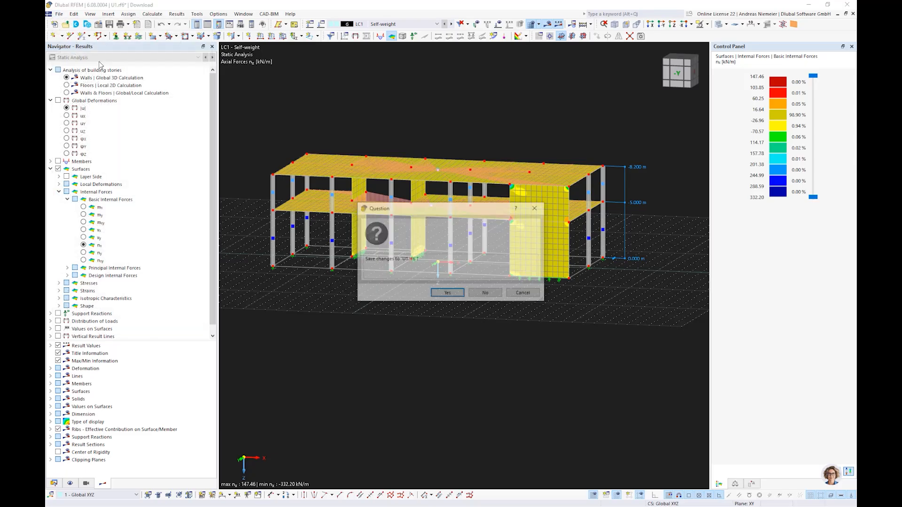
{"action": "left_click", "coordinate": [497, 294]}
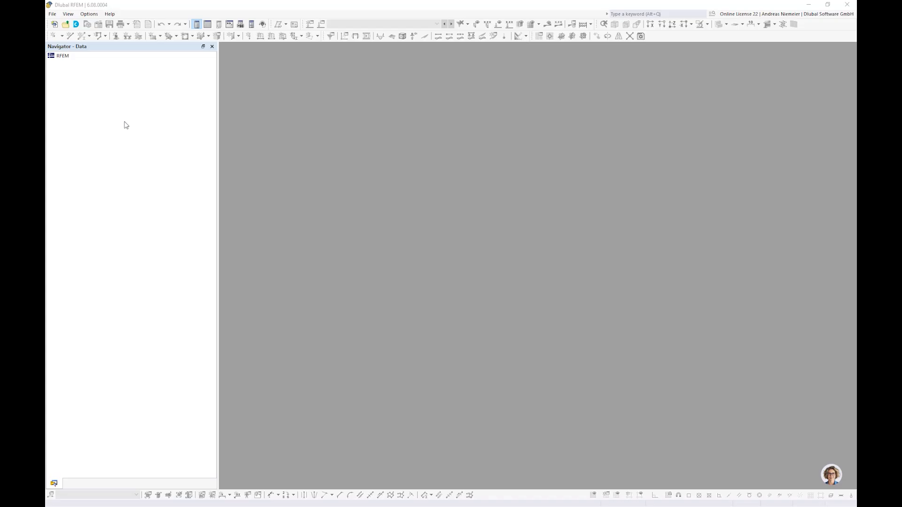
- Open the model Building Modell.rf6 from the Umstieg folder
{"action": "key", "text": "ctrl+o"}
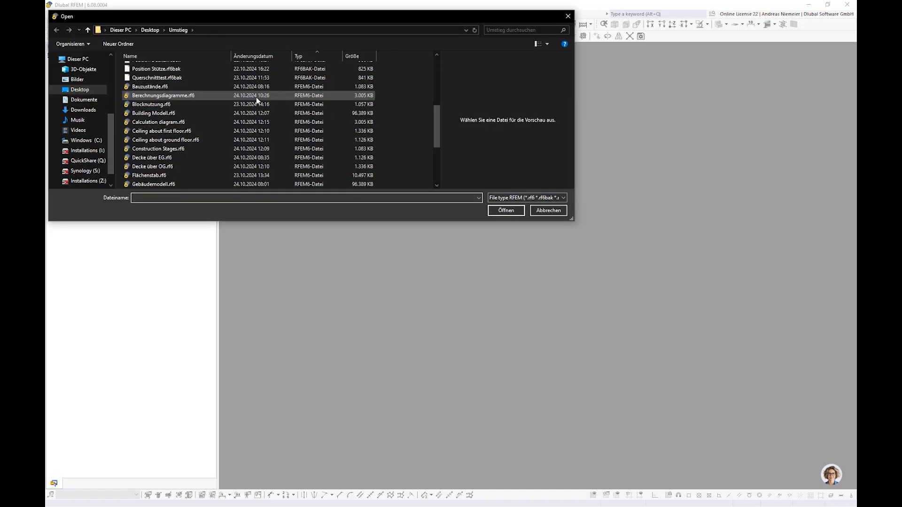
{"action": "left_click", "coordinate": [306, 55]}
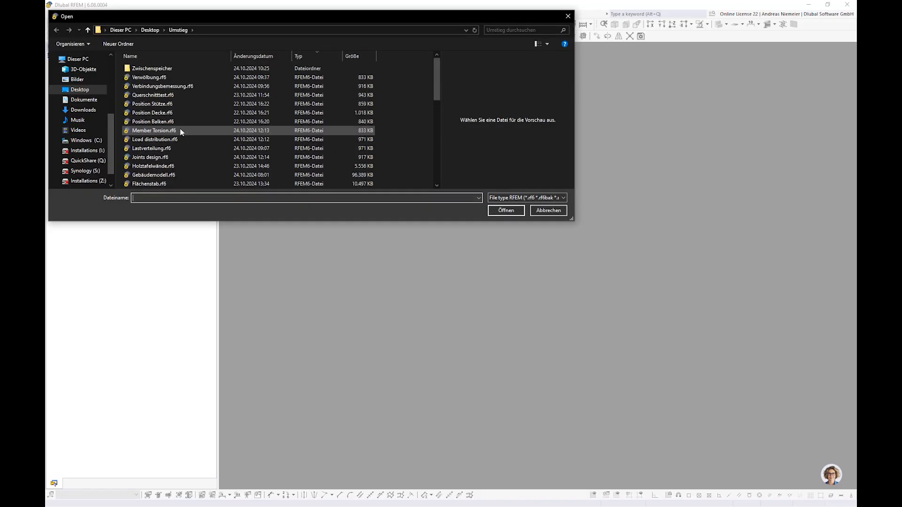
{"action": "left_click", "coordinate": [164, 166]}
{"action": "scroll", "coordinate": [162, 166], "scroll_direction": "down", "scroll_amount": 6}
{"action": "left_click", "coordinate": [159, 67]}
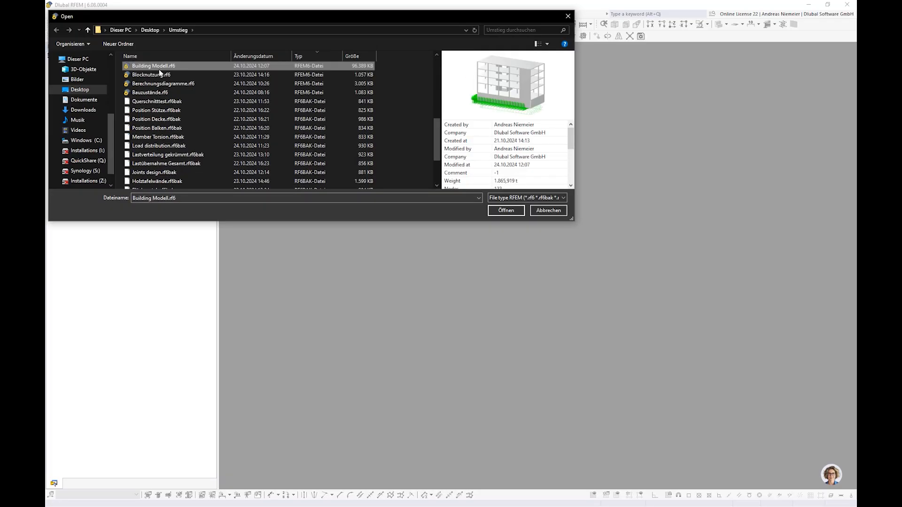
{"action": "left_click", "coordinate": [497, 209]}
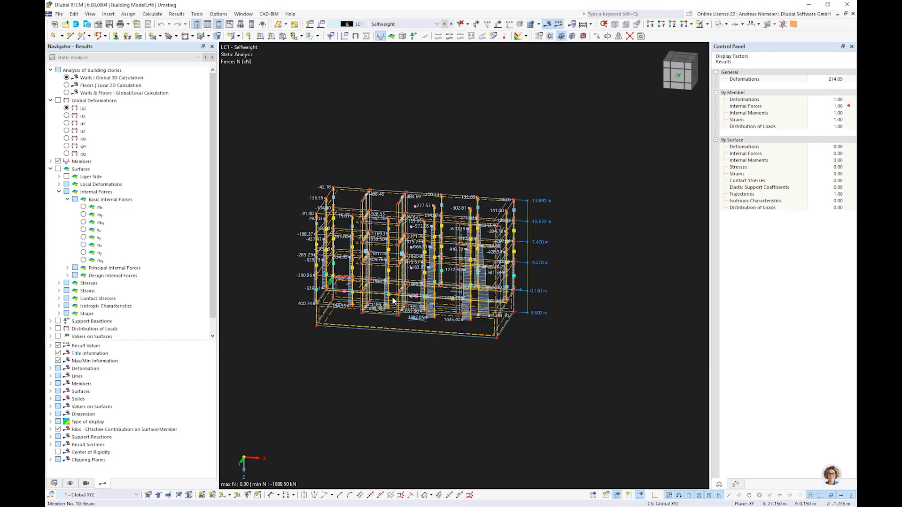
- Switch to the Floors | Local 2D Calculation results and examine the global deformations |u| of all floor slabs
{"action": "scroll", "coordinate": [569, 350], "scroll_direction": "up", "scroll_amount": 2}
{"action": "middle_click_drag", "start_coordinate": [569, 350], "coordinate": [519, 256], "text": "ctrl"}
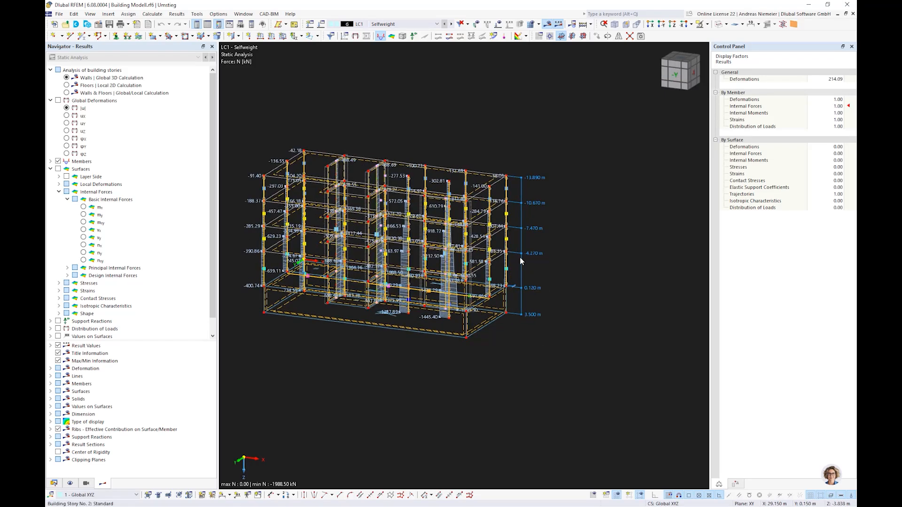
{"action": "scroll", "coordinate": [519, 257], "scroll_direction": "up", "scroll_amount": 2}
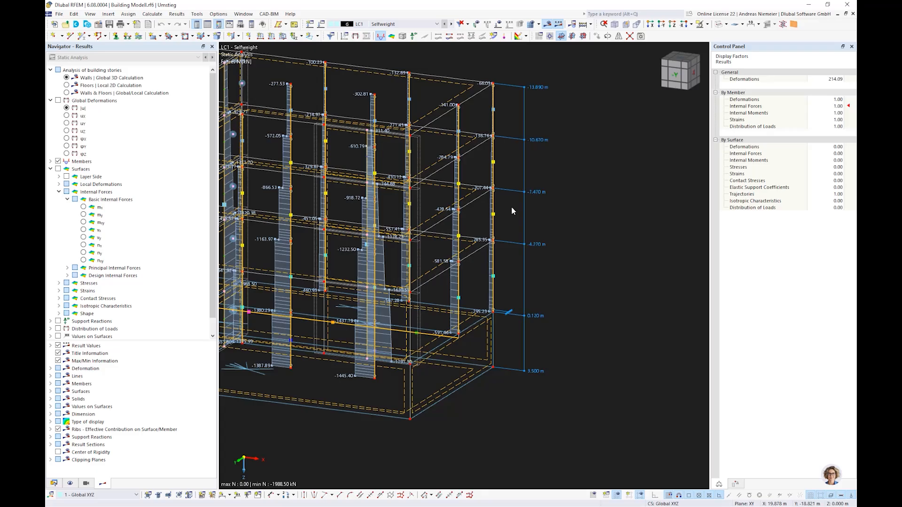
{"action": "scroll", "coordinate": [511, 133], "scroll_direction": "down", "scroll_amount": 3}
{"action": "middle_click_drag", "start_coordinate": [454, 365], "coordinate": [398, 366], "text": "ctrl"}
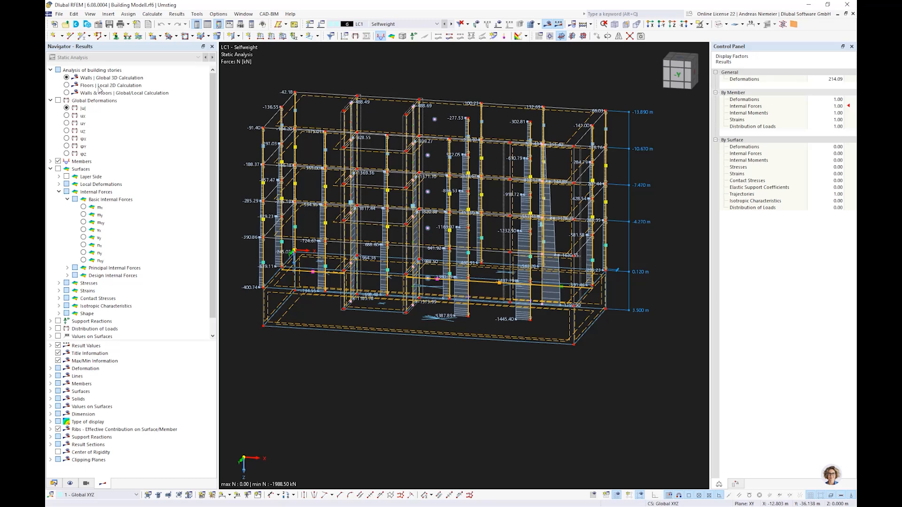
{"action": "left_click", "coordinate": [71, 85]}
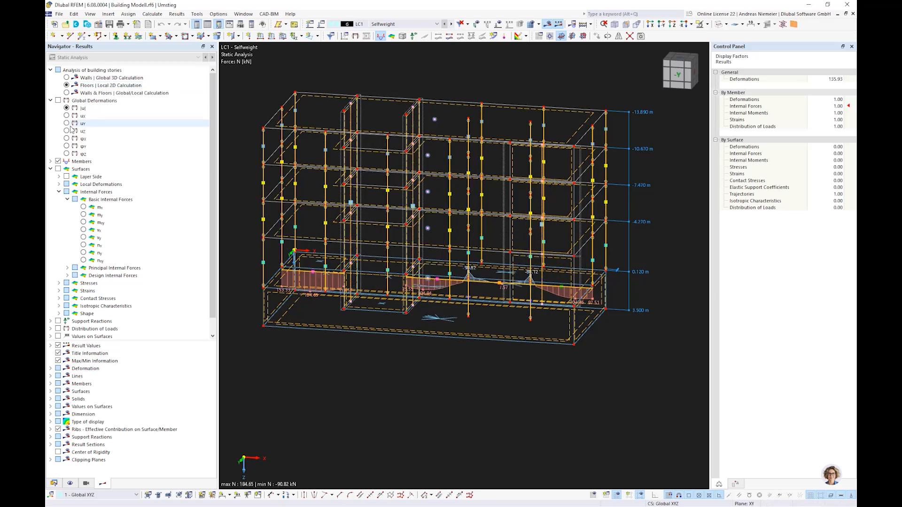
{"action": "left_click", "coordinate": [58, 100]}
{"action": "middle_click_drag", "start_coordinate": [489, 322], "coordinate": [427, 331], "text": "ctrl"}
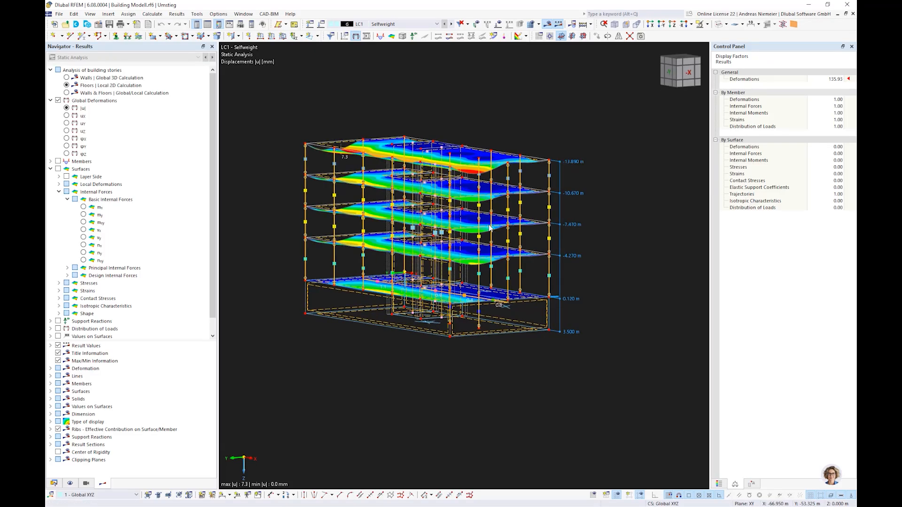
{"action": "scroll", "coordinate": [472, 125], "scroll_direction": "up", "scroll_amount": 5}
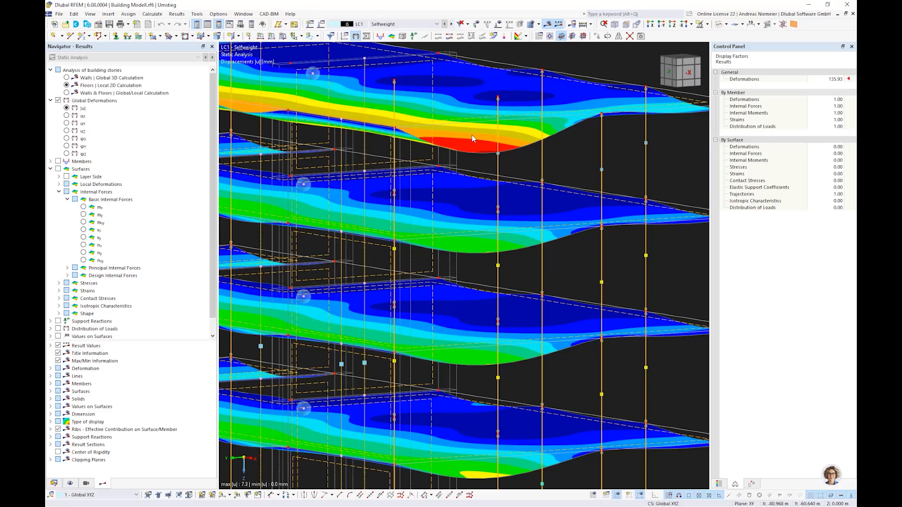
{"action": "scroll", "coordinate": [471, 135], "scroll_direction": "down", "scroll_amount": 5}
{"action": "middle_click_drag", "start_coordinate": [468, 363], "coordinate": [425, 395], "text": "ctrl"}
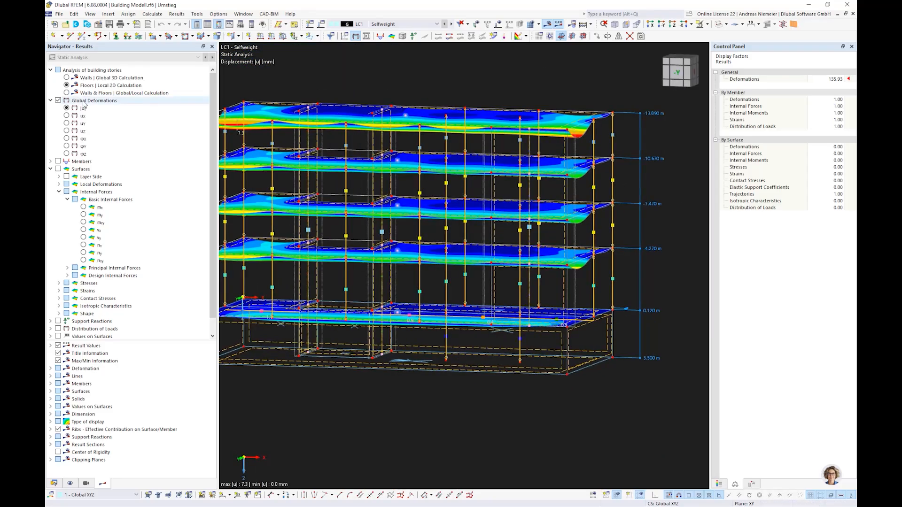
- Switch to the Walls | Global 3D Calculation results and show the members' axial forces N
{"action": "left_click", "coordinate": [67, 77]}
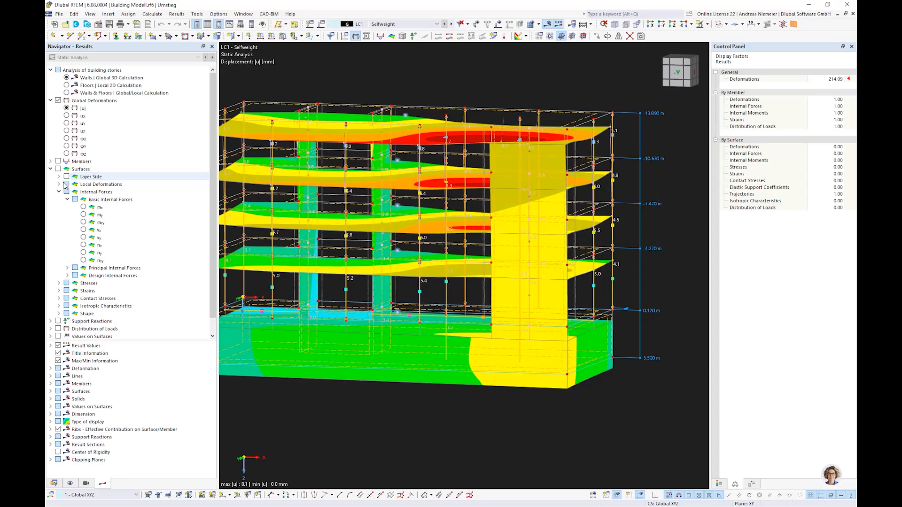
{"action": "left_click", "coordinate": [59, 192]}
{"action": "left_click", "coordinate": [50, 161]}
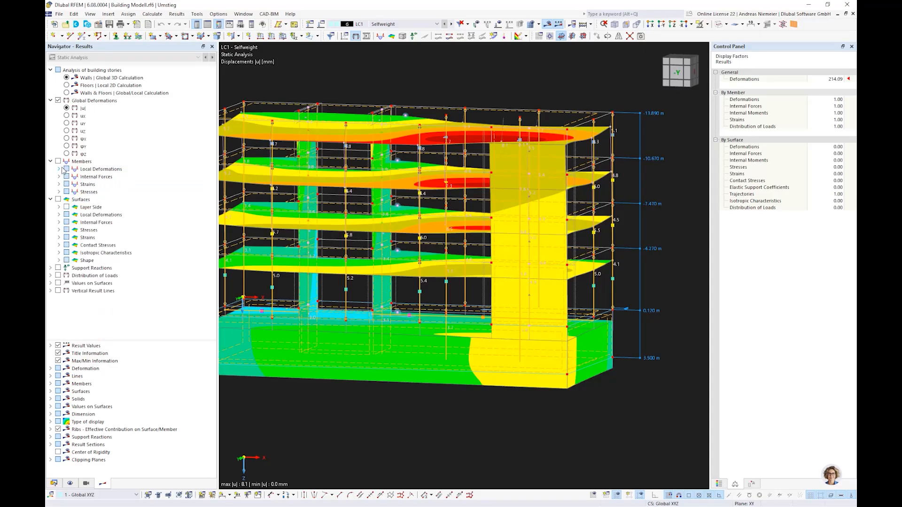
{"action": "left_click", "coordinate": [59, 177]}
{"action": "left_click", "coordinate": [75, 184]}
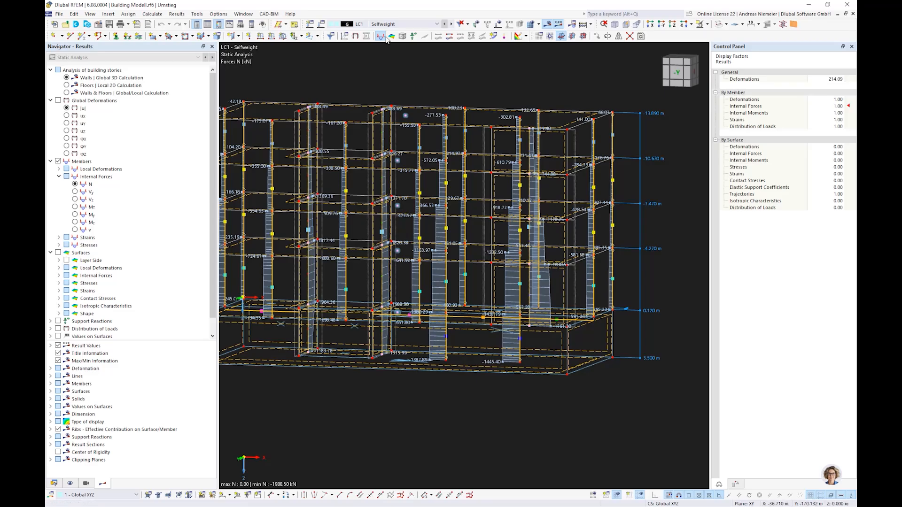
- Compare the member axial forces N for load cases LC4 Q Office 2nd floor and LC6 Q Office ground floor
{"action": "left_click", "coordinate": [397, 24]}
{"action": "left_click", "coordinate": [399, 43]}
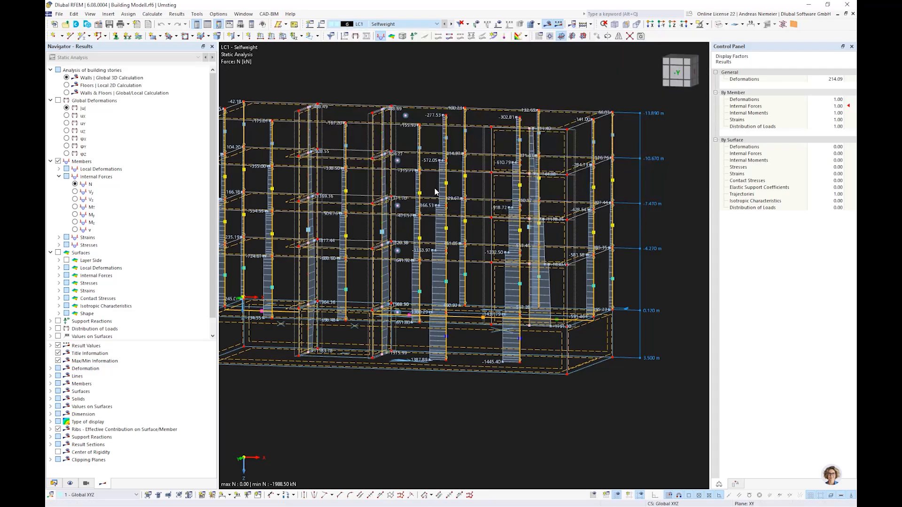
{"action": "left_click", "coordinate": [400, 24]}
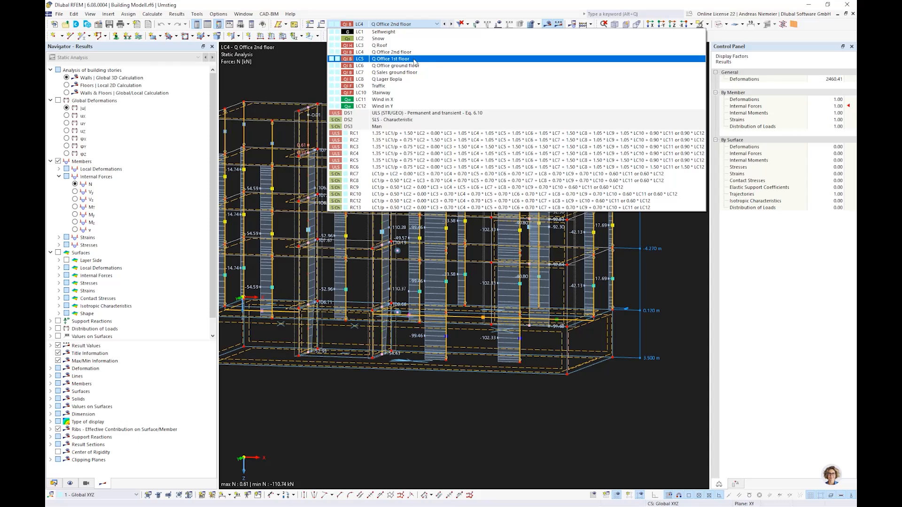
{"action": "left_click", "coordinate": [404, 65]}
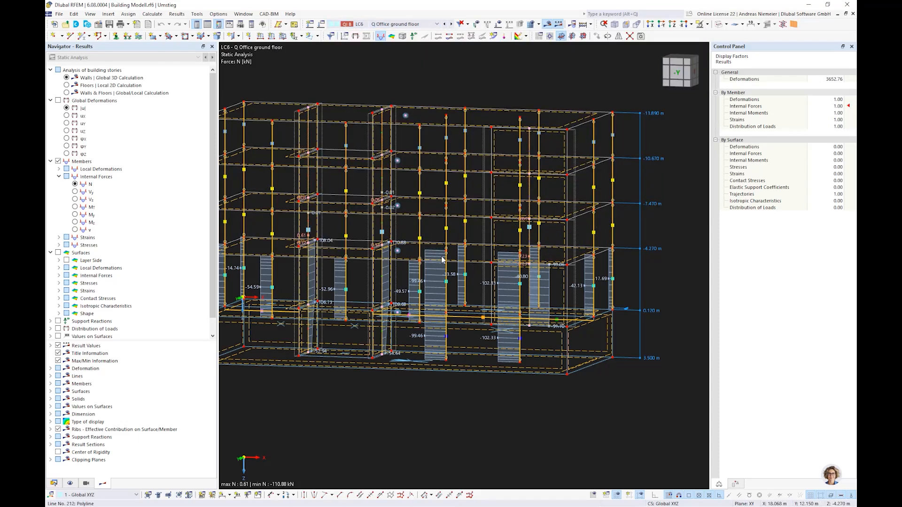
{"action": "scroll", "coordinate": [441, 260], "scroll_direction": "up", "scroll_amount": 2}
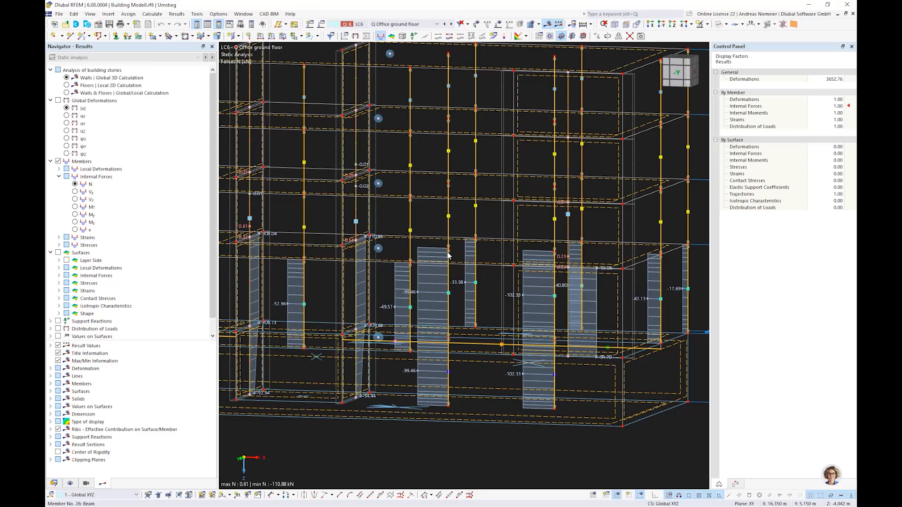
{"action": "scroll", "coordinate": [394, 162], "scroll_direction": "down", "scroll_amount": 4}
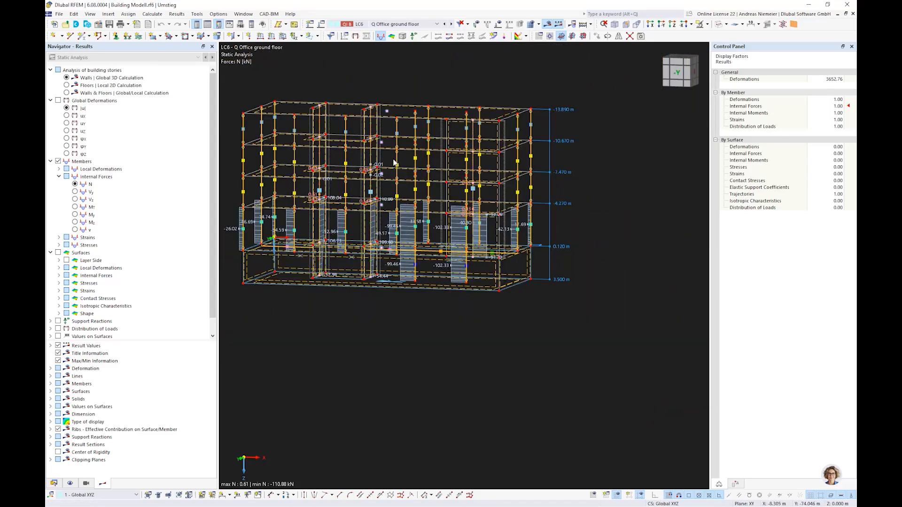
{"action": "middle_click_drag", "start_coordinate": [488, 269], "coordinate": [418, 294], "text": "ctrl"}
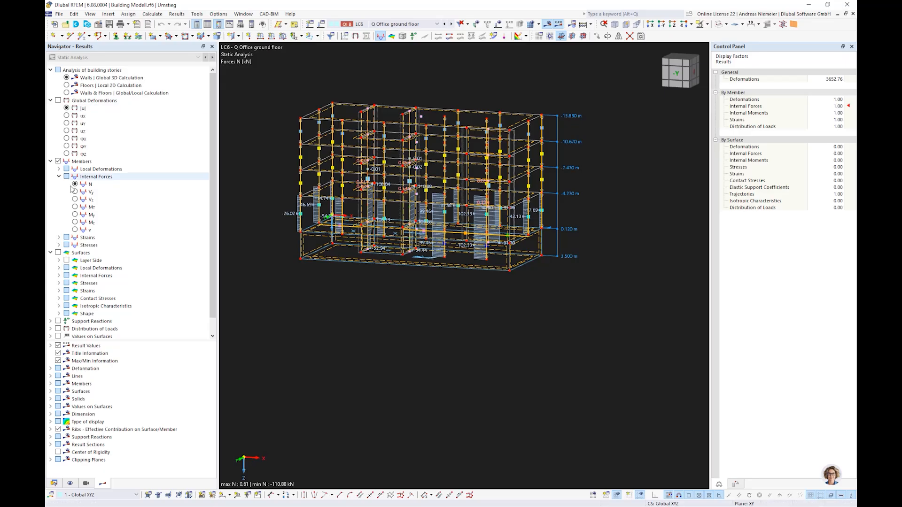
- Return to load case LC1 Selfweight and show the Static Analysis results table by stories
{"action": "left_click", "coordinate": [374, 26]}
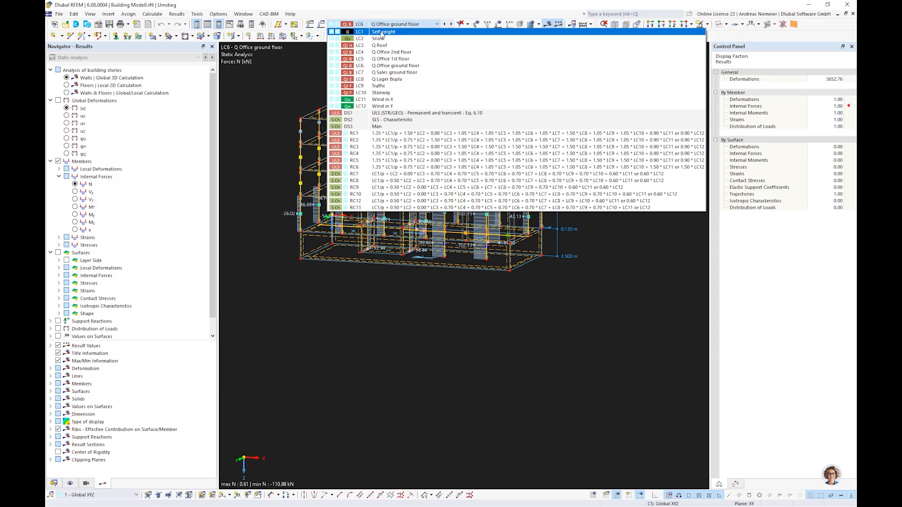
{"action": "left_click", "coordinate": [381, 32]}
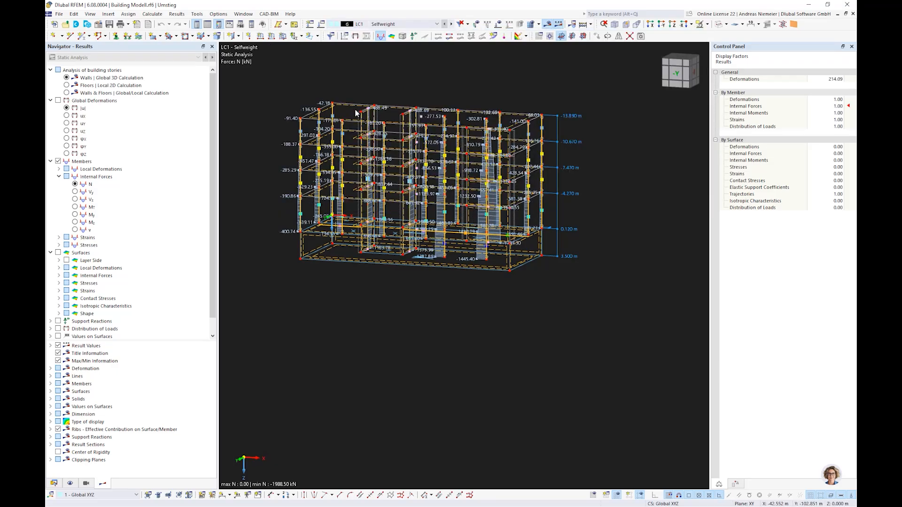
{"action": "left_click", "coordinate": [206, 28]}
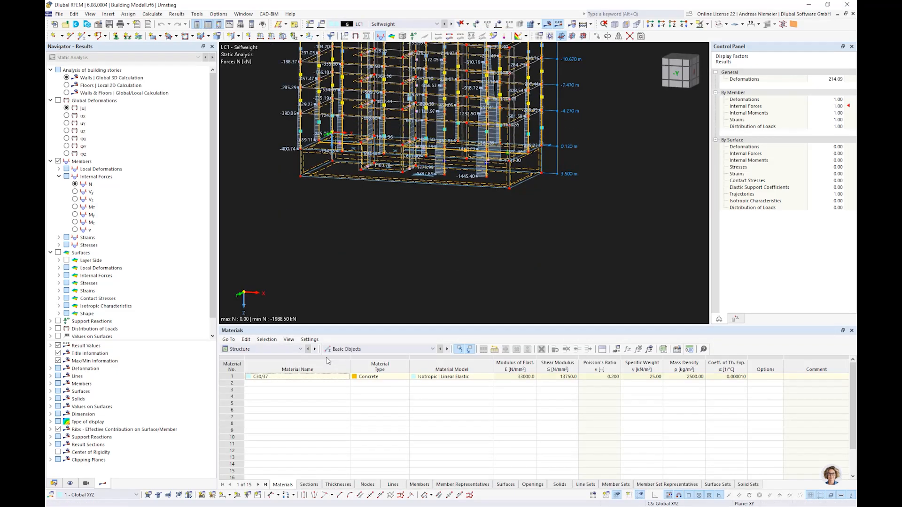
{"action": "left_click", "coordinate": [252, 351]}
{"action": "left_click", "coordinate": [256, 398]}
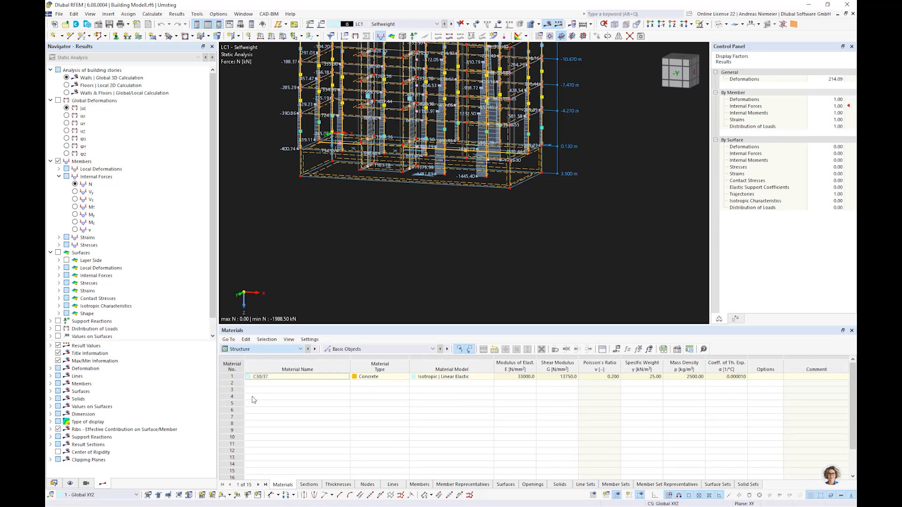
{"action": "left_click", "coordinate": [352, 350]}
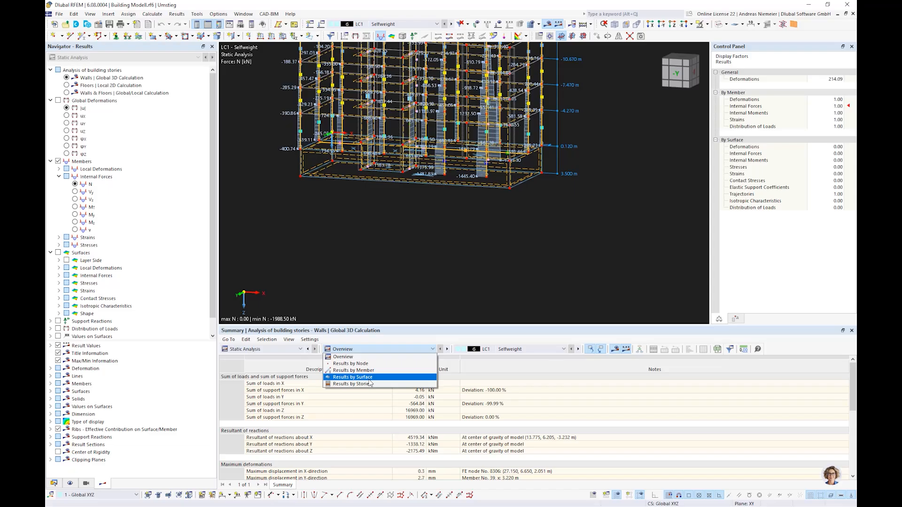
{"action": "left_click", "coordinate": [354, 384]}
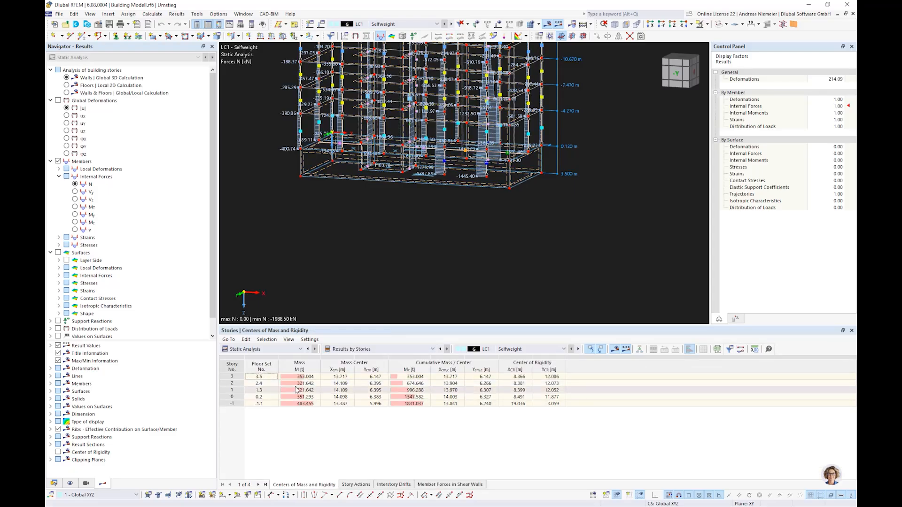
- Examine the stories' masses, and locate the mass center and center of rigidity of story 3 in the model
{"action": "left_click", "coordinate": [312, 376]}
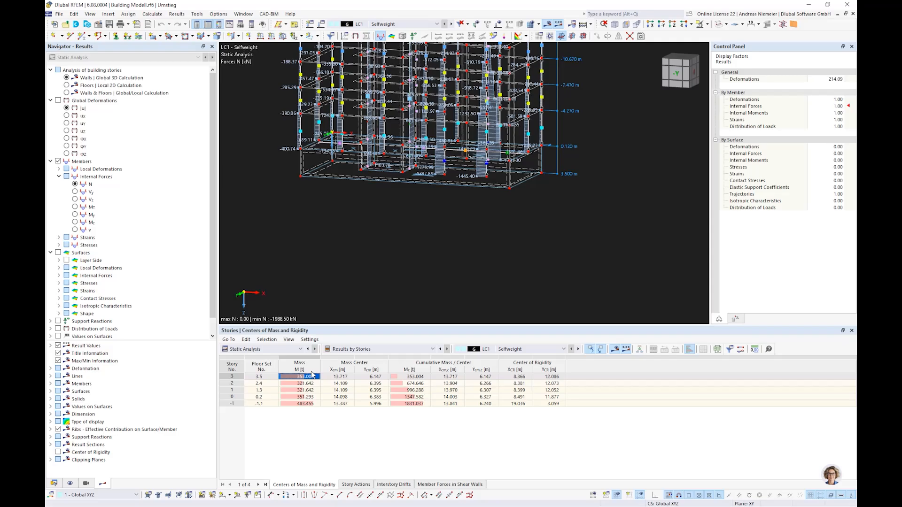
{"action": "left_click", "coordinate": [302, 404]}
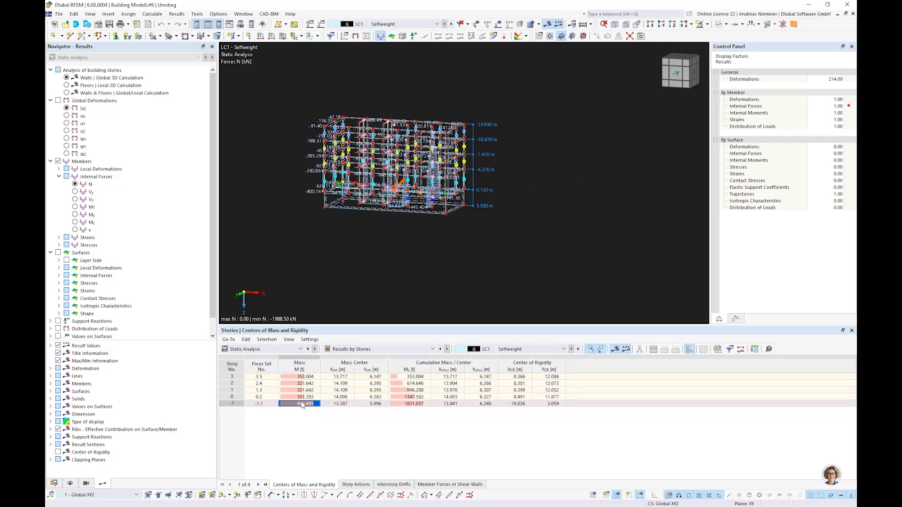
{"action": "left_click", "coordinate": [307, 376]}
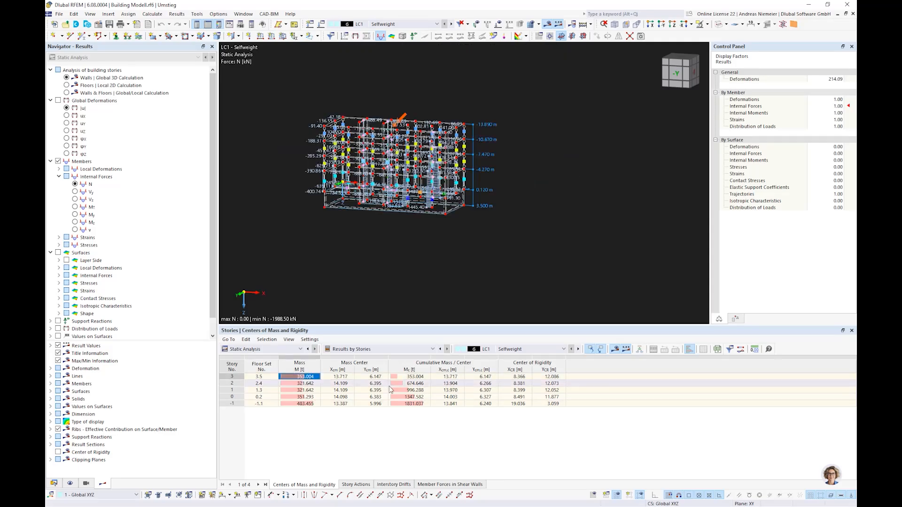
{"action": "left_click_drag", "start_coordinate": [336, 378], "coordinate": [359, 398]}
{"action": "left_click", "coordinate": [342, 378]}
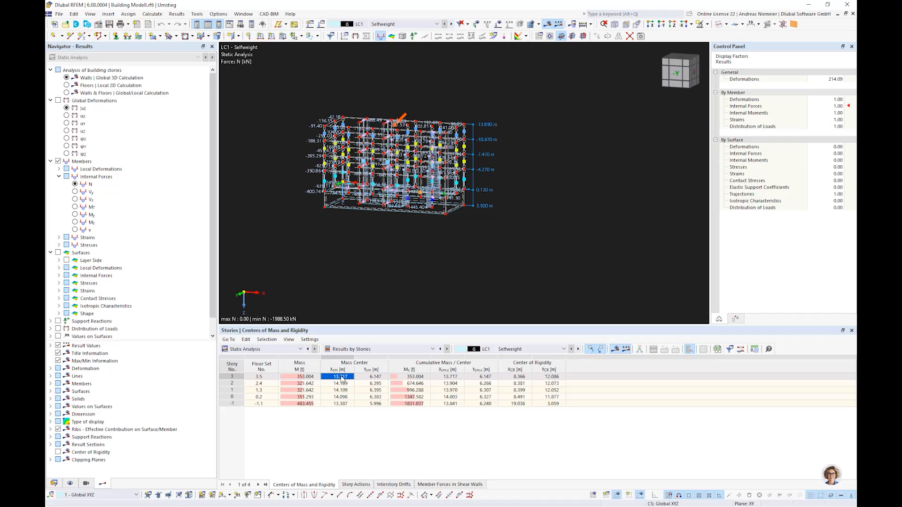
{"action": "left_click", "coordinate": [506, 378]}
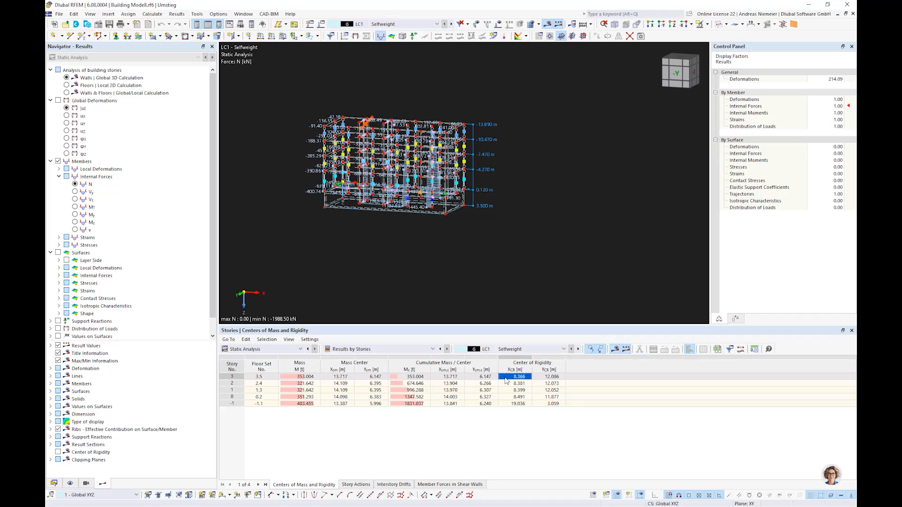
{"action": "left_click", "coordinate": [346, 377]}
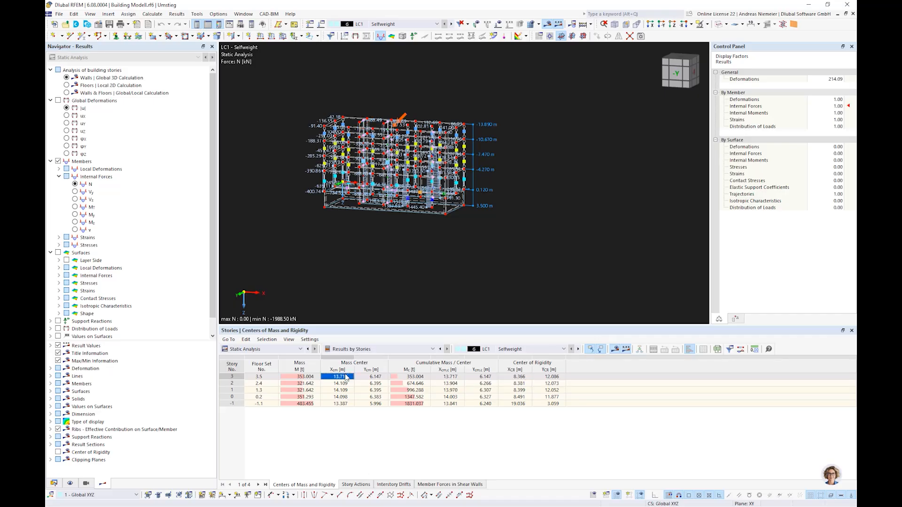
{"action": "left_click", "coordinate": [508, 378]}
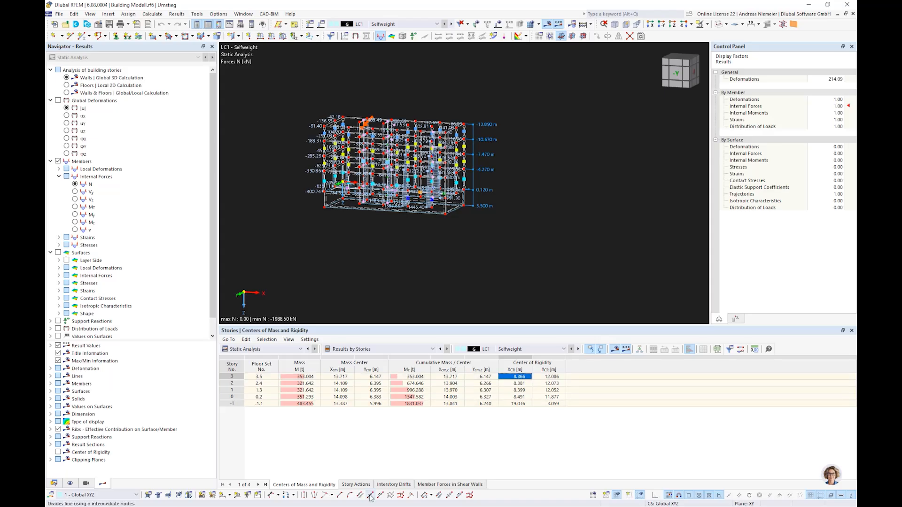
- Show the table of member forces in the shear walls for the Walls | Global 3D Calculation
{"action": "left_click", "coordinate": [437, 485]}
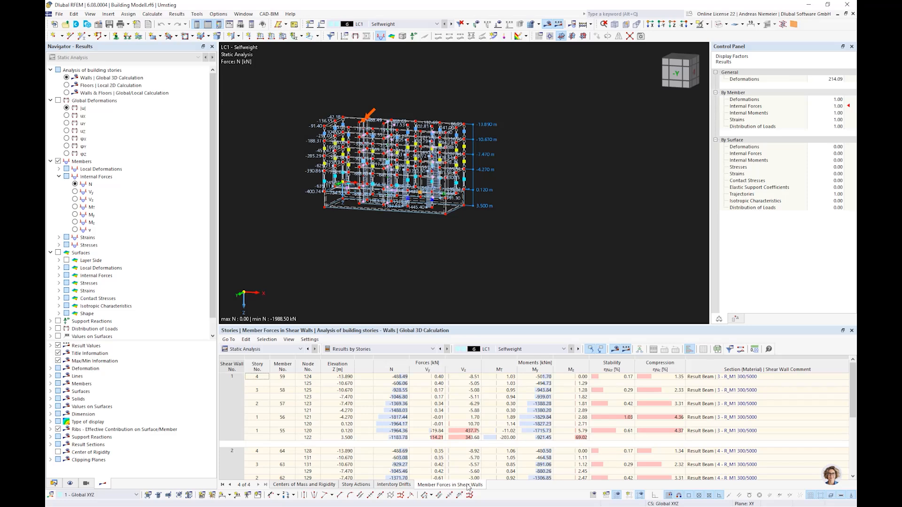
{"action": "middle_click_drag", "start_coordinate": [407, 247], "coordinate": [400, 252]}
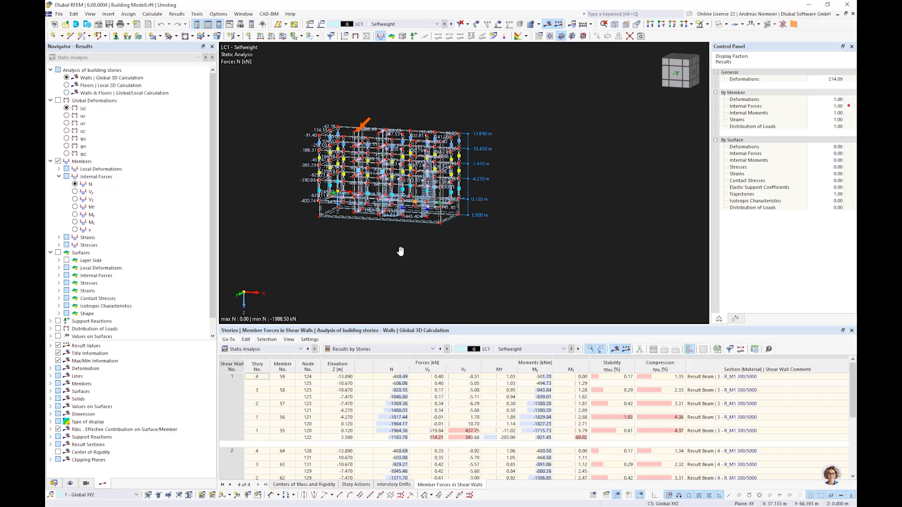
- Inspect the axial force diagrams of the shear walls in the model, and list the building model object types in the project data
{"action": "scroll", "coordinate": [365, 220], "scroll_direction": "up", "scroll_amount": 2}
{"action": "scroll", "coordinate": [365, 220], "scroll_direction": "up", "scroll_amount": 3}
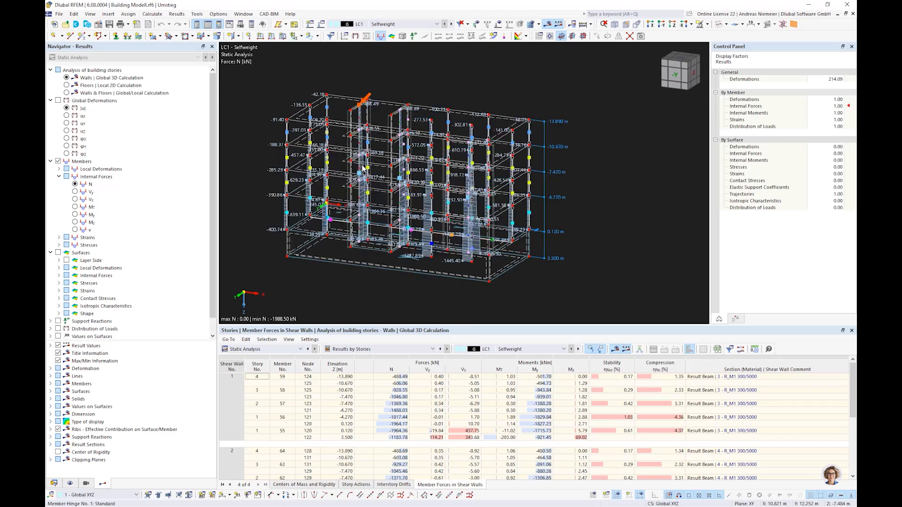
{"action": "scroll", "coordinate": [356, 99], "scroll_direction": "up", "scroll_amount": 4}
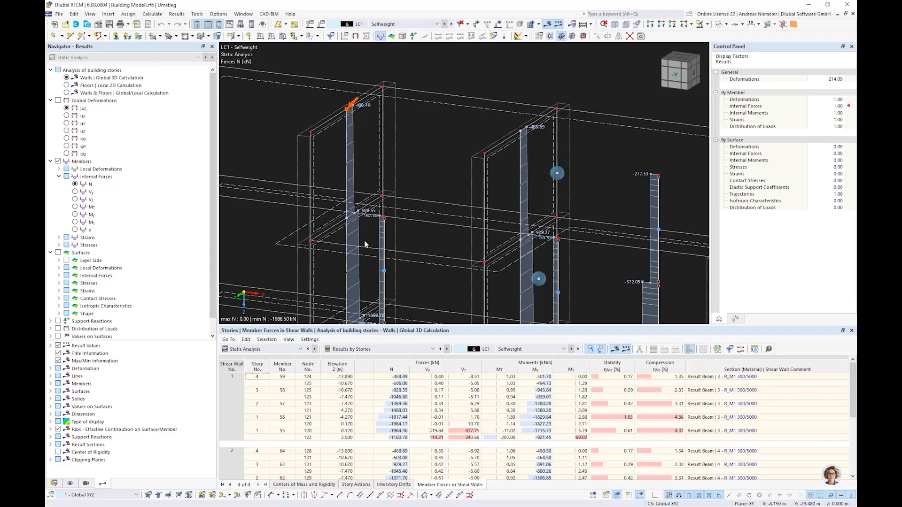
{"action": "scroll", "coordinate": [366, 244], "scroll_direction": "down", "scroll_amount": 3}
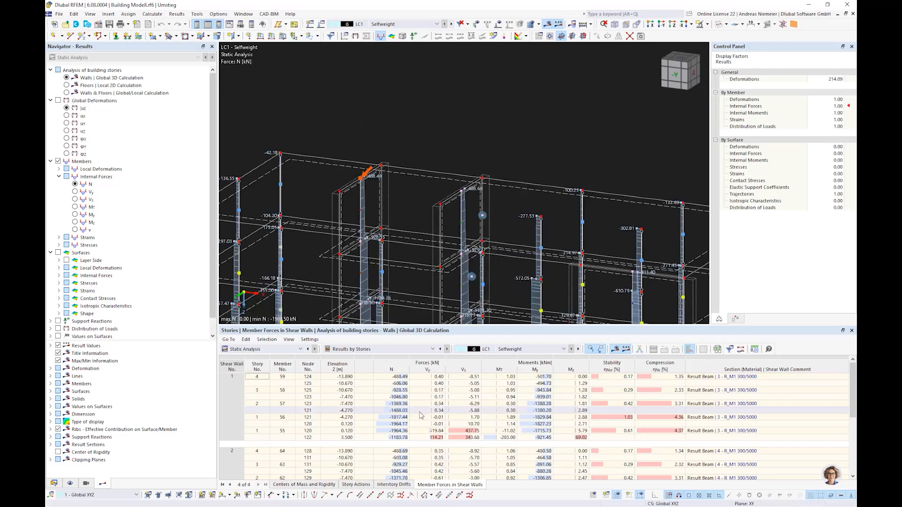
{"action": "left_click", "coordinate": [52, 483]}
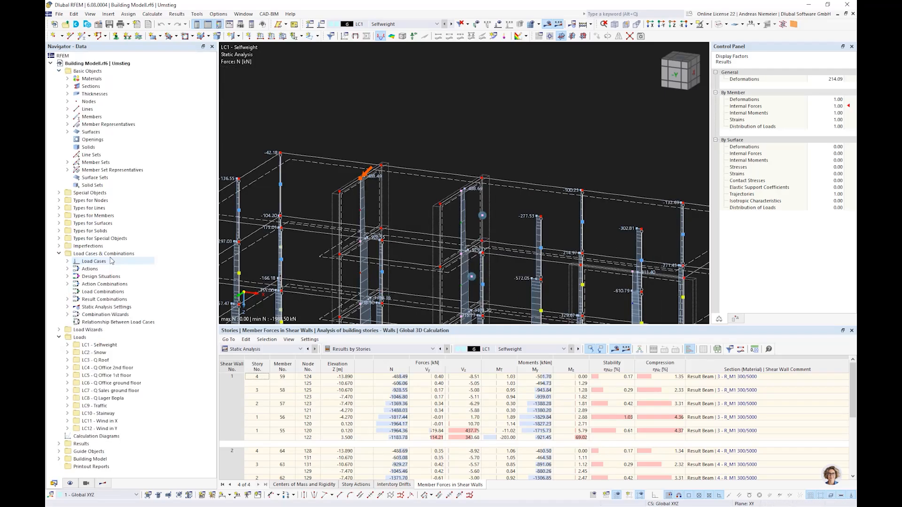
{"action": "left_click", "coordinate": [59, 459]}
{"action": "scroll", "coordinate": [131, 380], "scroll_direction": "down", "scroll_amount": 1}
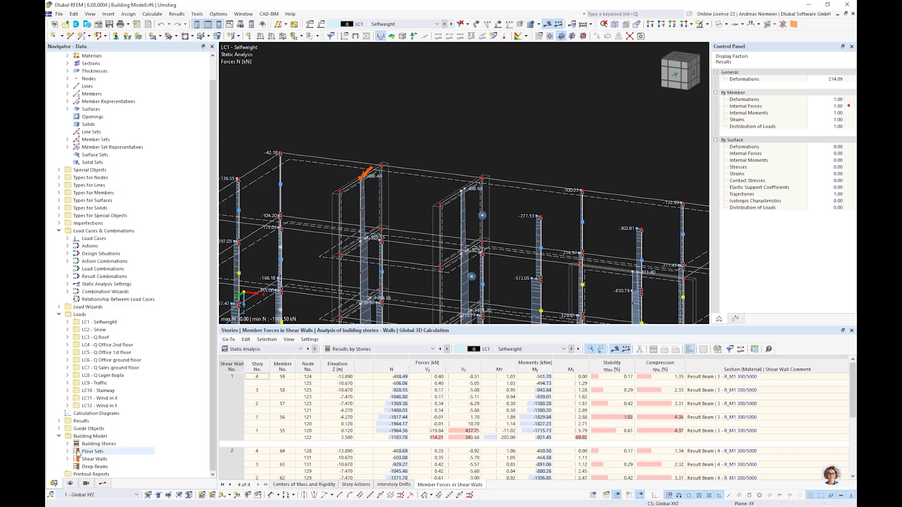
- Open the definition of shear wall 1 to review its segments and section, and close it without changes
{"action": "left_click", "coordinate": [67, 451]}
{"action": "left_click", "coordinate": [68, 451]}
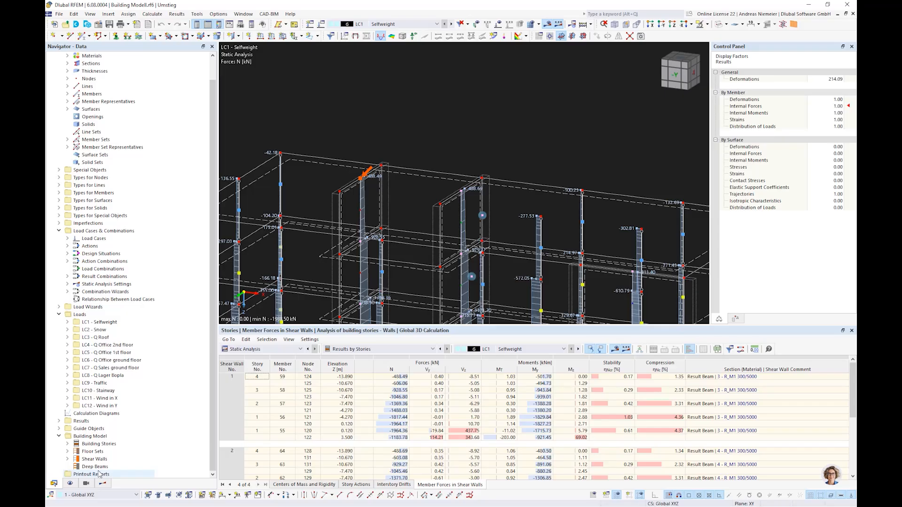
{"action": "left_click", "coordinate": [87, 461]}
{"action": "double_click", "coordinate": [86, 461]}
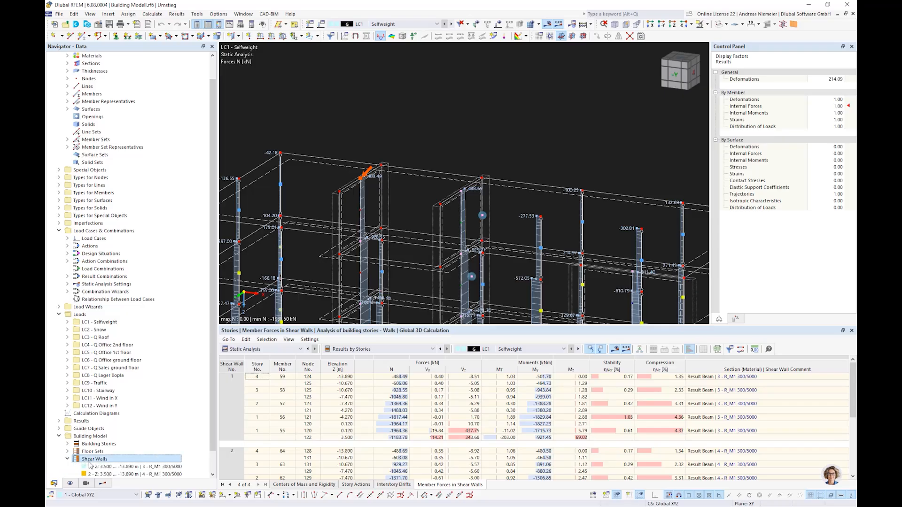
{"action": "left_click", "coordinate": [104, 467]}
{"action": "double_click", "coordinate": [104, 467]}
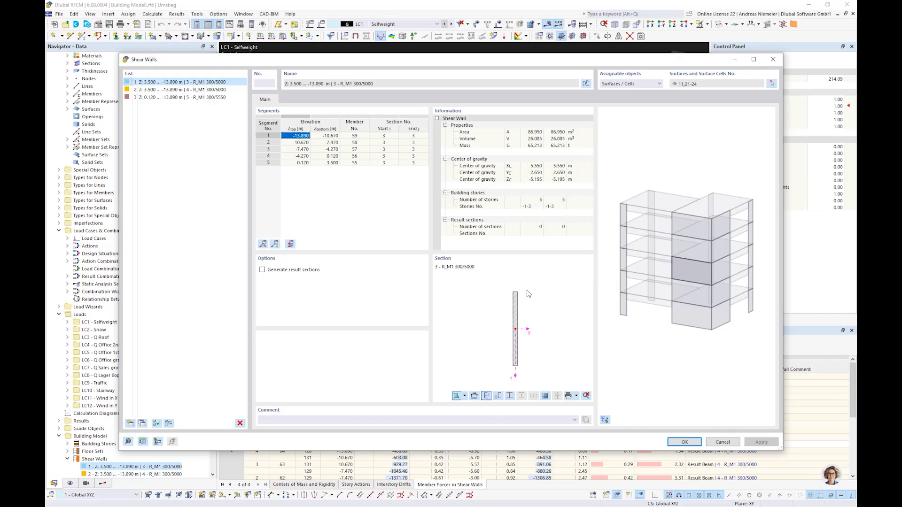
{"action": "left_click", "coordinate": [725, 441]}
- Locate shear wall 1's axial forces N at the top of its uppermost and lowest segments from the results table in the model
{"action": "scroll", "coordinate": [392, 105], "scroll_direction": "up", "scroll_amount": 2}
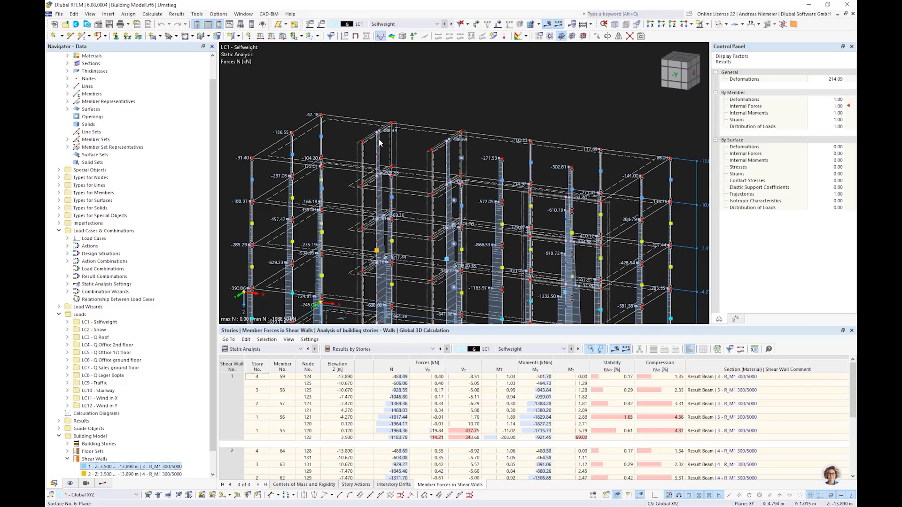
{"action": "scroll", "coordinate": [455, 240], "scroll_direction": "down", "scroll_amount": 2}
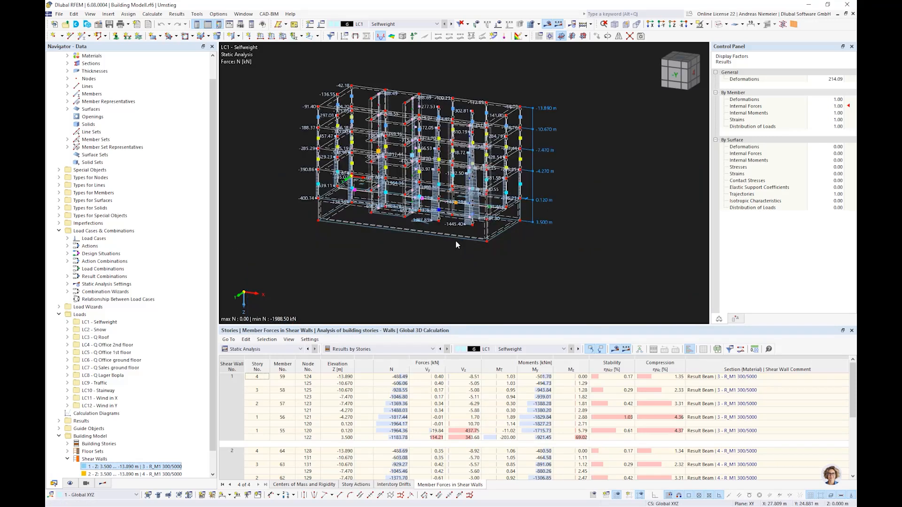
{"action": "scroll", "coordinate": [552, 239], "scroll_direction": "up", "scroll_amount": 3}
{"action": "middle_click_drag", "start_coordinate": [553, 241], "coordinate": [581, 291], "text": "ctrl"}
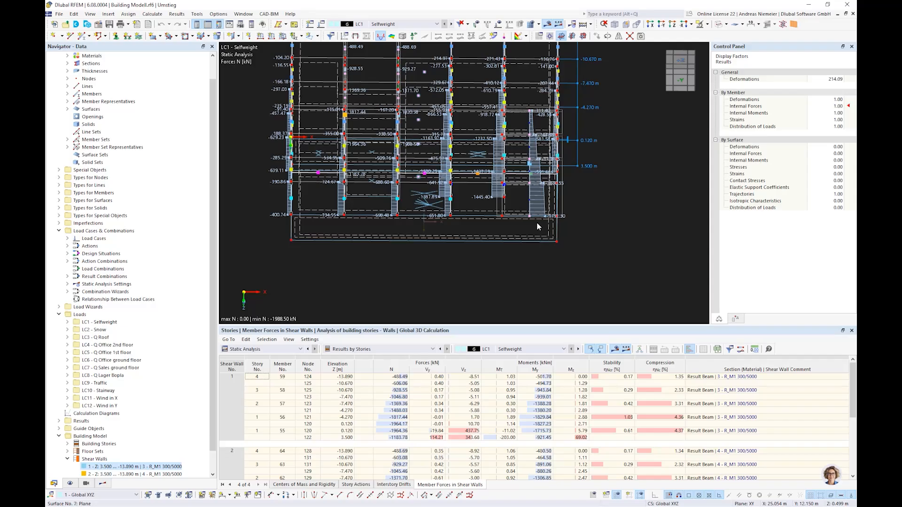
{"action": "scroll", "coordinate": [533, 112], "scroll_direction": "up", "scroll_amount": 3}
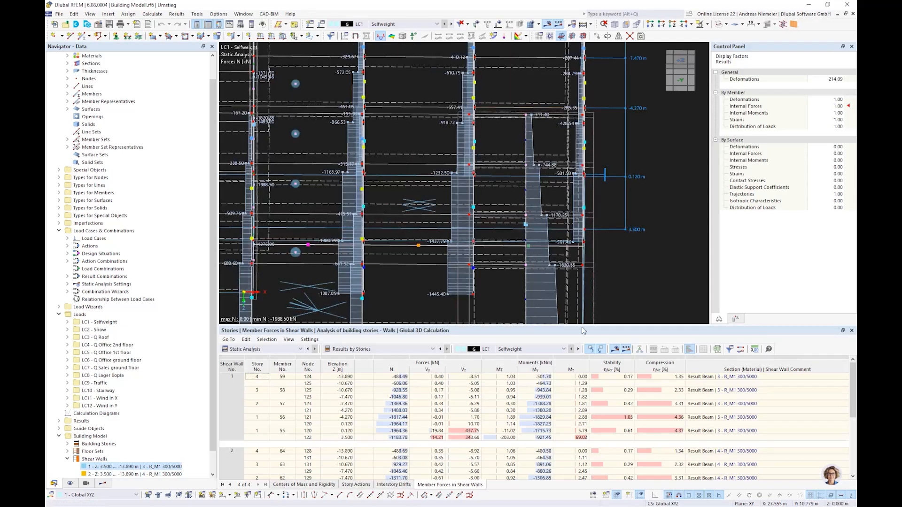
{"action": "scroll", "coordinate": [435, 260], "scroll_direction": "down", "scroll_amount": 3}
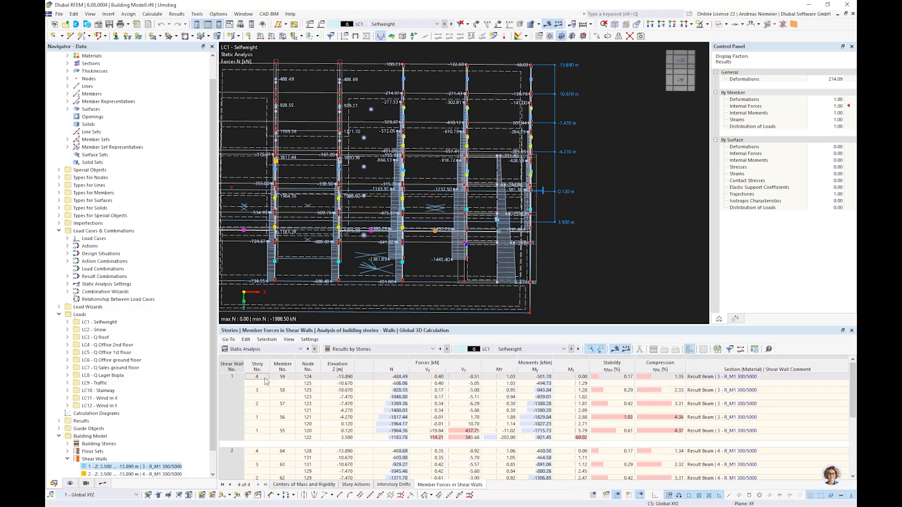
{"action": "left_click", "coordinate": [400, 377]}
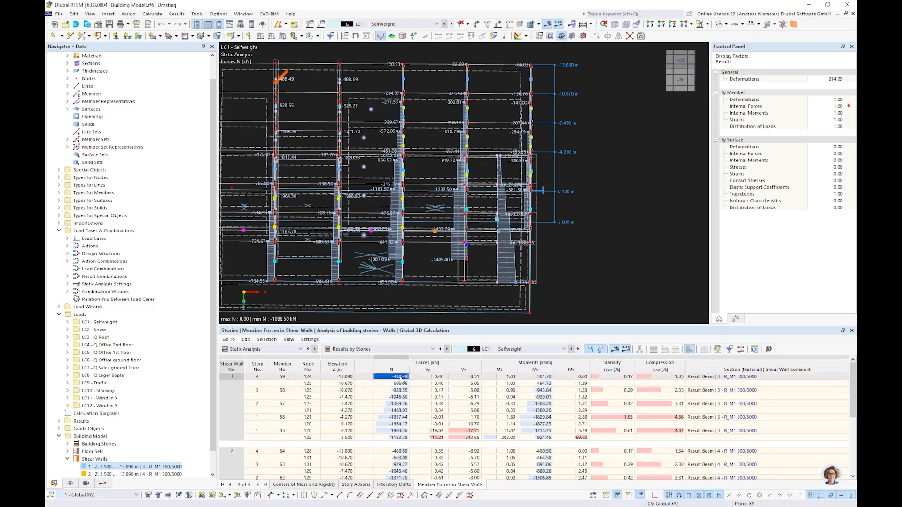
{"action": "left_click", "coordinate": [375, 430]}
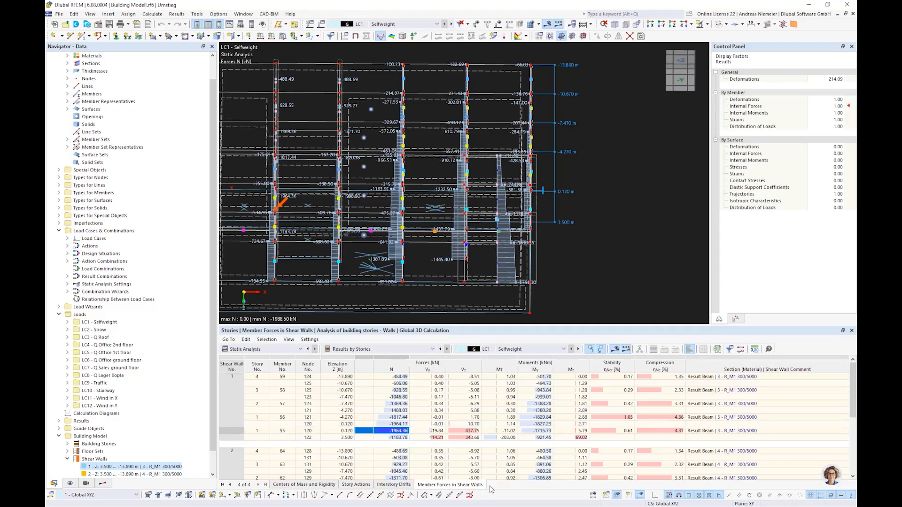
- Examine the tabulated member forces of shear walls 2 and 3
{"action": "scroll", "coordinate": [235, 408], "scroll_direction": "down", "scroll_amount": 4}
{"action": "left_click", "coordinate": [242, 418]}
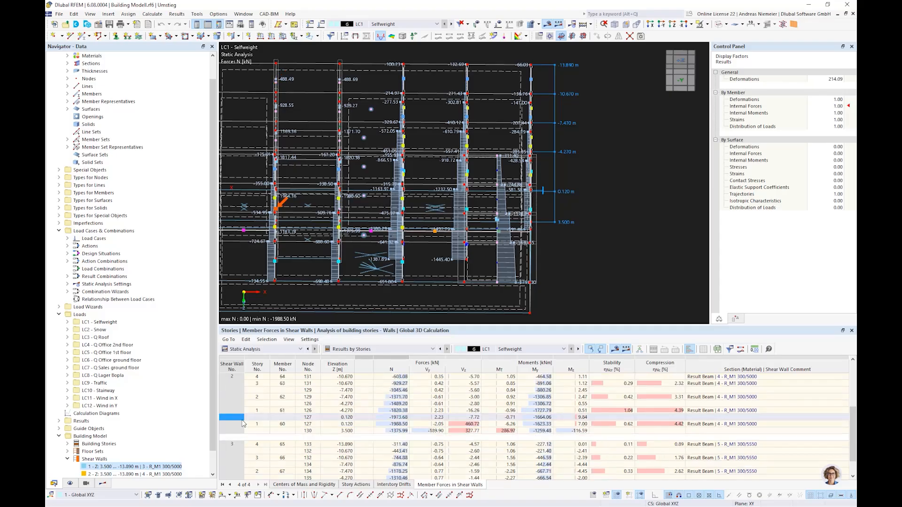
{"action": "scroll", "coordinate": [242, 423], "scroll_direction": "down", "scroll_amount": 1}
{"action": "left_click", "coordinate": [238, 437]}
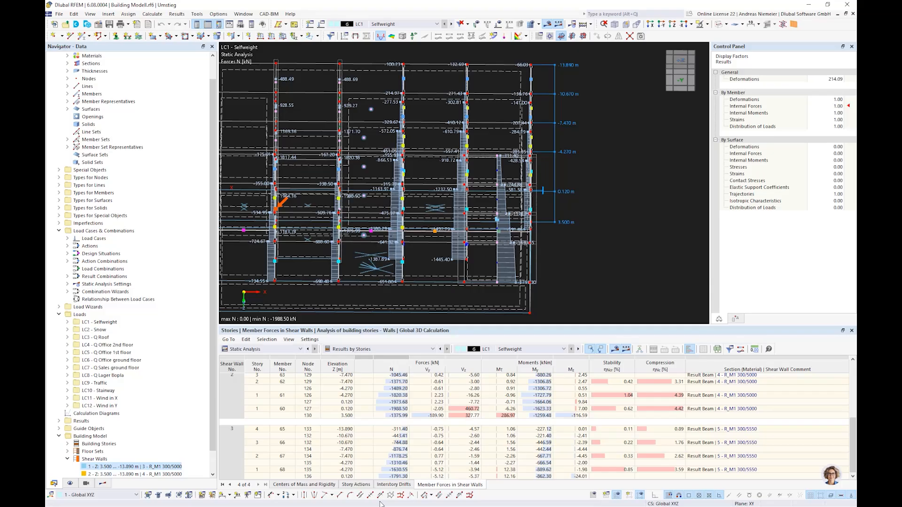
- Show the Story Actions table for load case LC11 Wind in X and display its loads in the model
{"action": "left_click", "coordinate": [363, 485]}
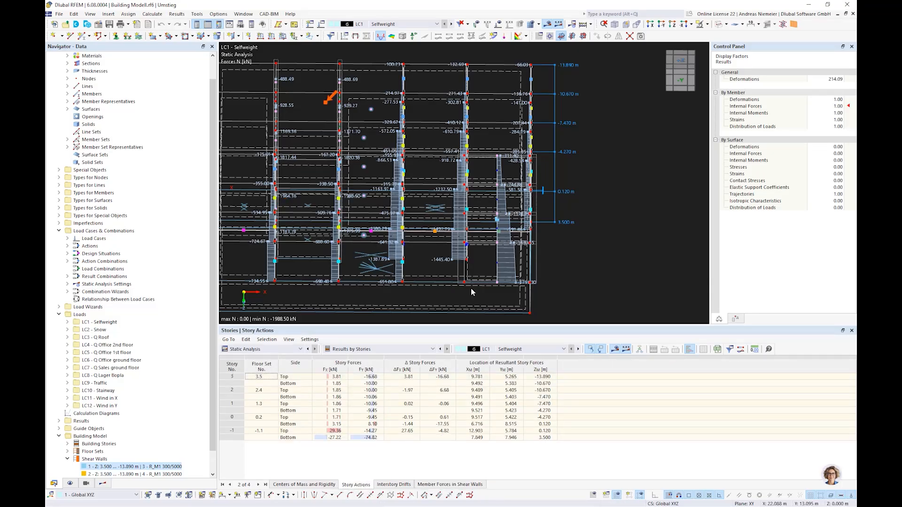
{"action": "scroll", "coordinate": [541, 265], "scroll_direction": "down", "scroll_amount": 3}
{"action": "middle_click_drag", "start_coordinate": [542, 265], "coordinate": [534, 354], "text": "ctrl"}
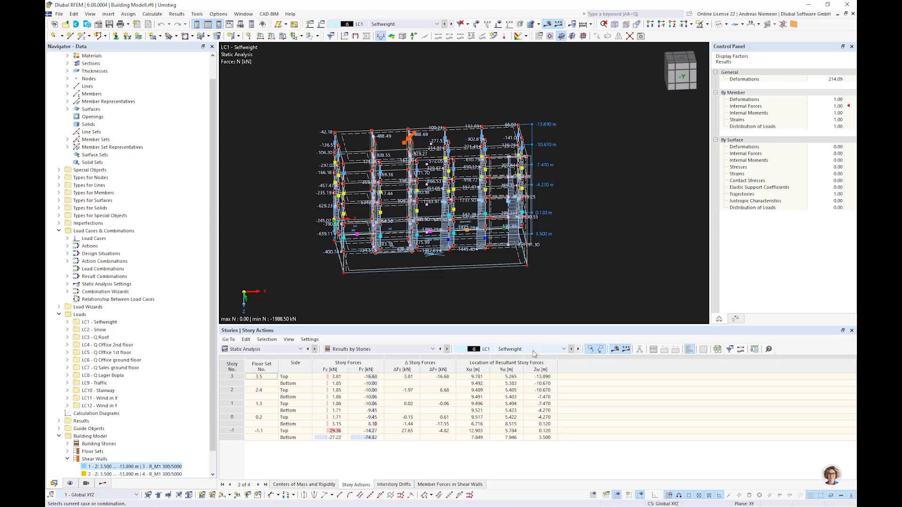
{"action": "left_click", "coordinate": [533, 354]}
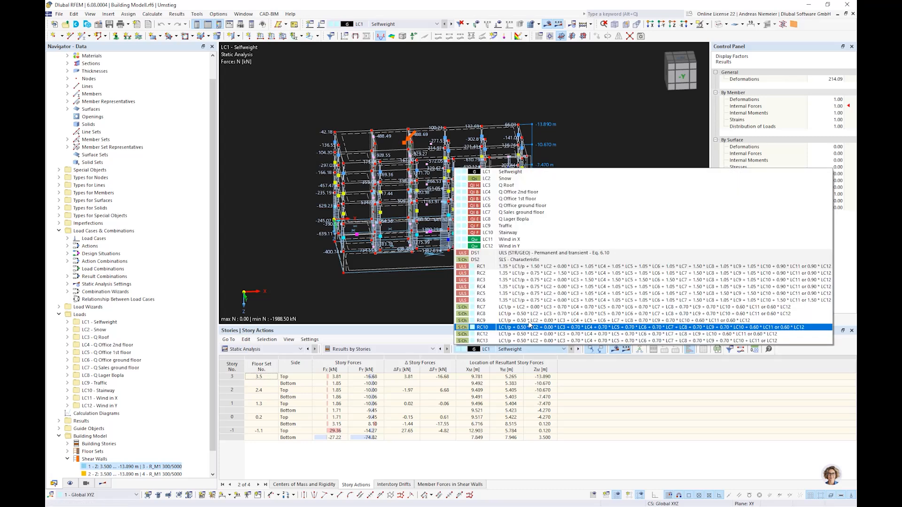
{"action": "left_click", "coordinate": [531, 241]}
{"action": "left_click", "coordinate": [498, 25]}
{"action": "middle_click_drag", "start_coordinate": [539, 239], "coordinate": [370, 192], "text": "ctrl"}
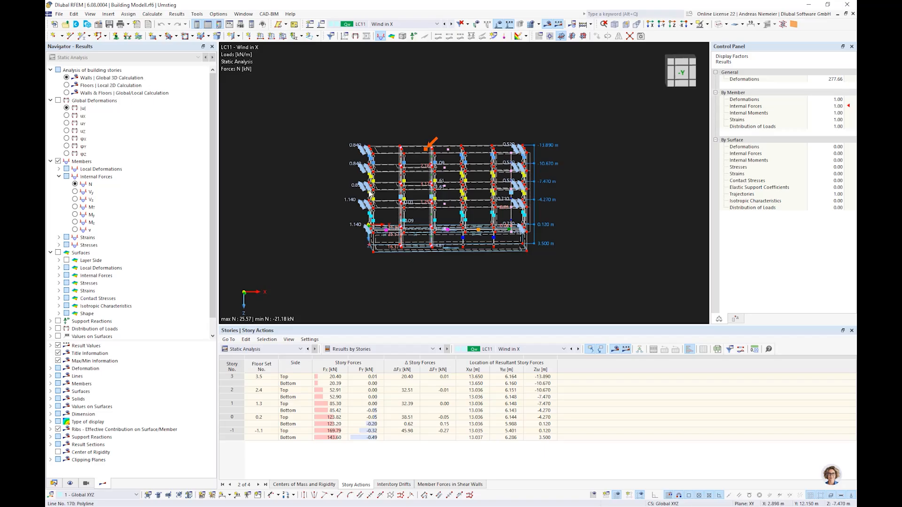
- Turn on the Vertical Result Lines beside the building model
{"action": "middle_click_drag", "start_coordinate": [534, 283], "coordinate": [516, 280]}
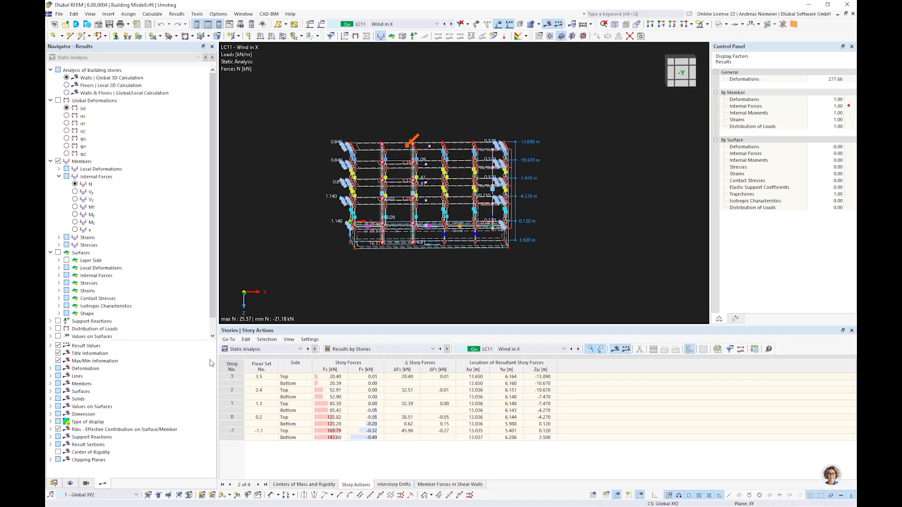
{"action": "scroll", "coordinate": [78, 241], "scroll_direction": "down", "scroll_amount": 1}
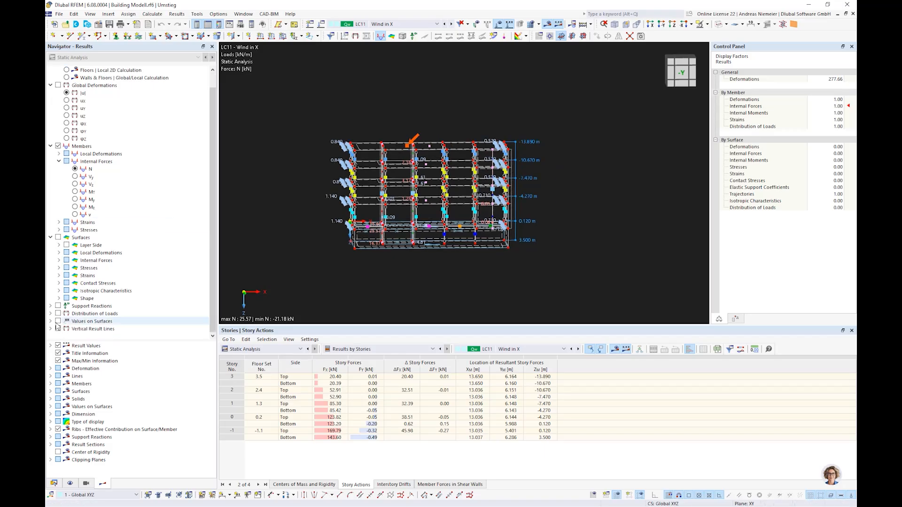
{"action": "left_click", "coordinate": [58, 329]}
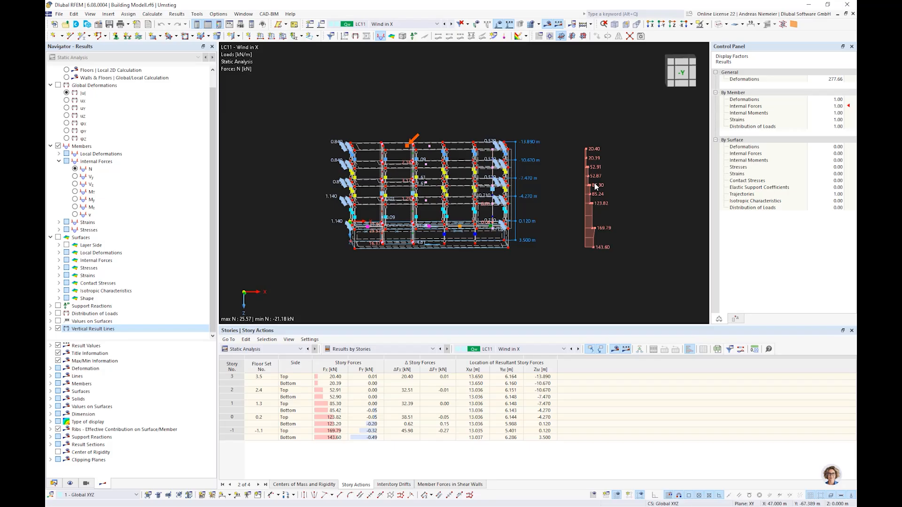
- Examine the story force differences ΔFx of the individual stories, and highlight the whole ΔFx column in the Story Actions table
{"action": "left_click", "coordinate": [403, 377]}
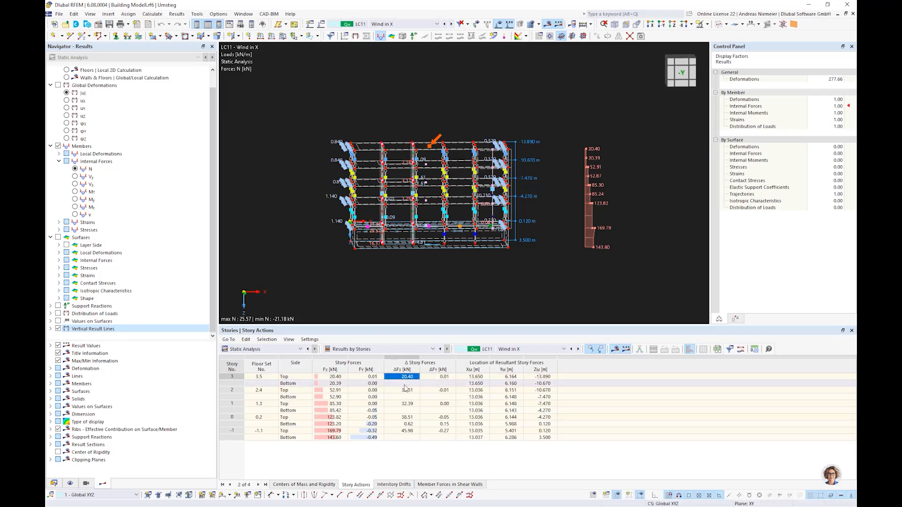
{"action": "key", "text": "Down"}
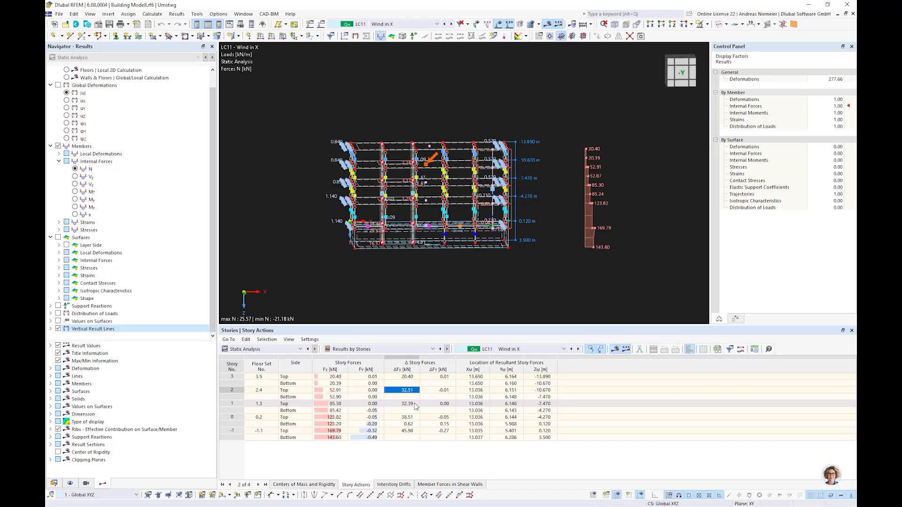
{"action": "left_click", "coordinate": [408, 404]}
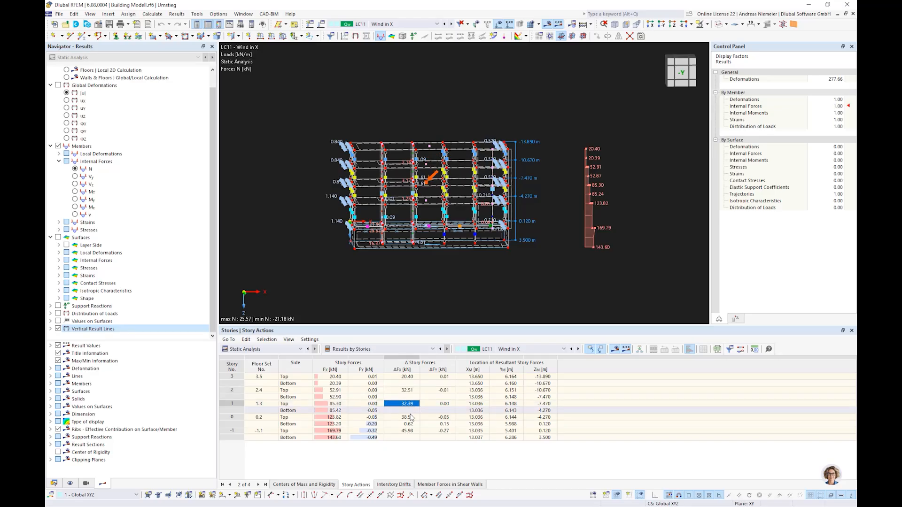
{"action": "left_click", "coordinate": [410, 399]}
{"action": "left_click_drag", "start_coordinate": [411, 402], "coordinate": [410, 405]}
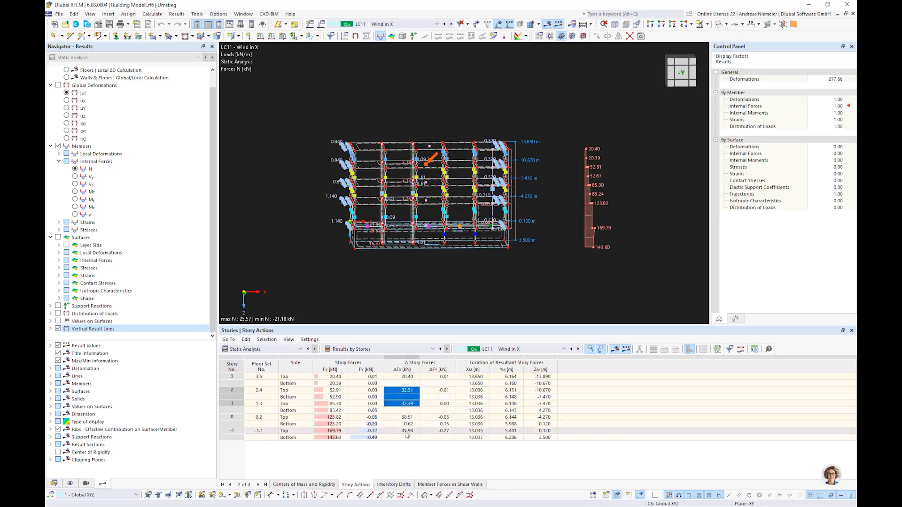
{"action": "left_click", "coordinate": [407, 370]}
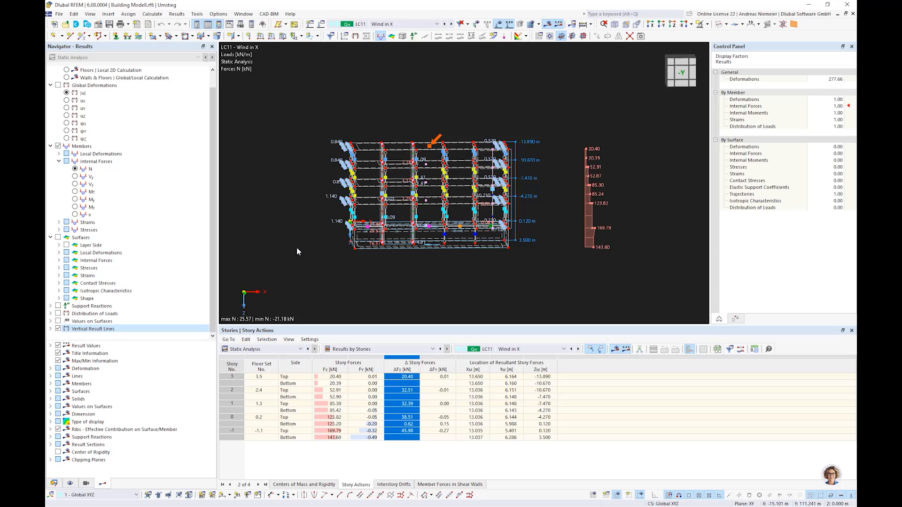
- Inspect the floor modeling options of building story 3. OG, and leave its settings without applying changes
{"action": "middle_click_drag", "start_coordinate": [543, 239], "coordinate": [512, 292]}
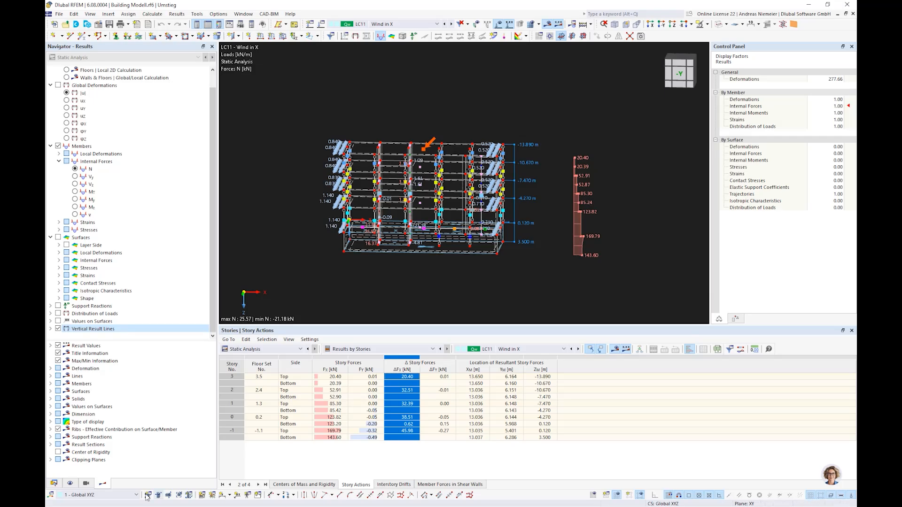
{"action": "left_click", "coordinate": [54, 484]}
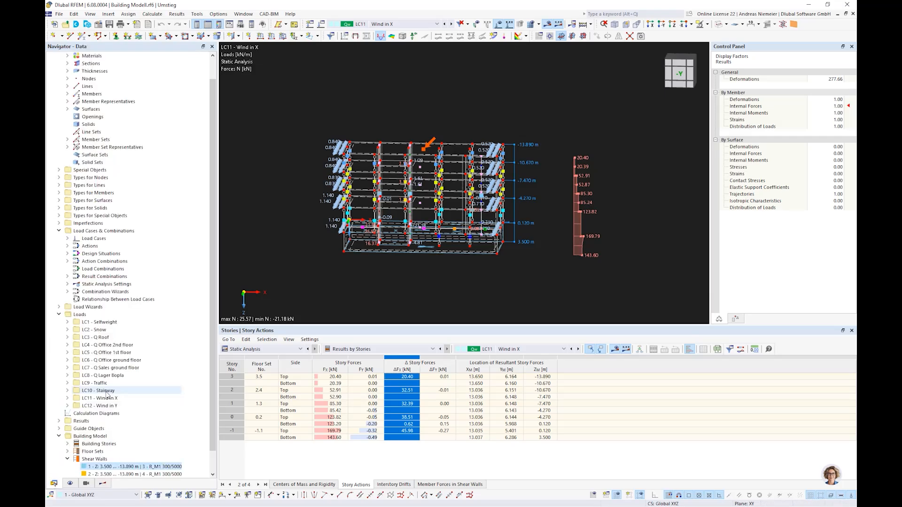
{"action": "scroll", "coordinate": [112, 423], "scroll_direction": "down", "scroll_amount": 1}
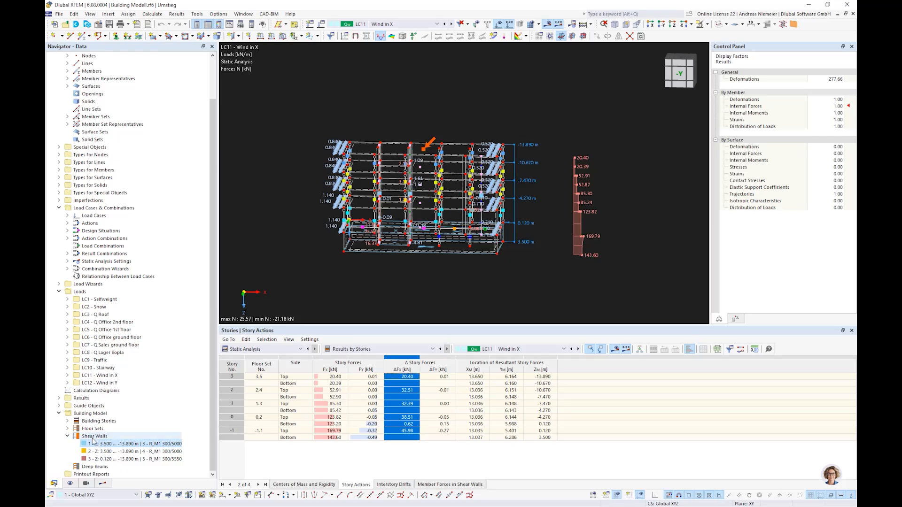
{"action": "left_click", "coordinate": [93, 421]}
{"action": "double_click", "coordinate": [94, 422]}
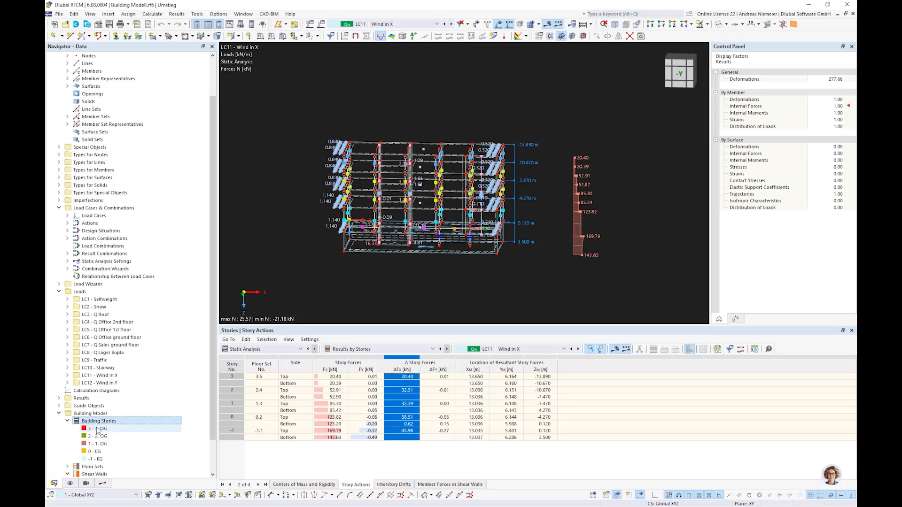
{"action": "double_click", "coordinate": [97, 429]}
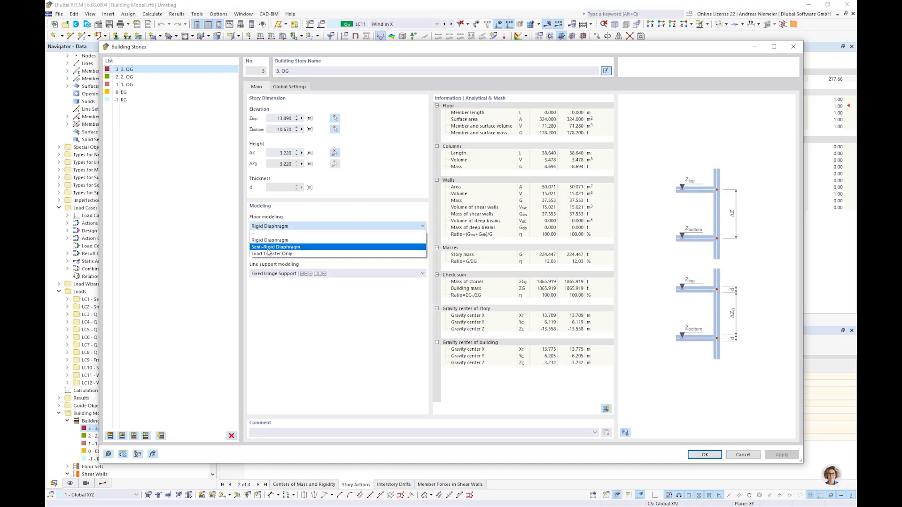
{"action": "left_click", "coordinate": [346, 219]}
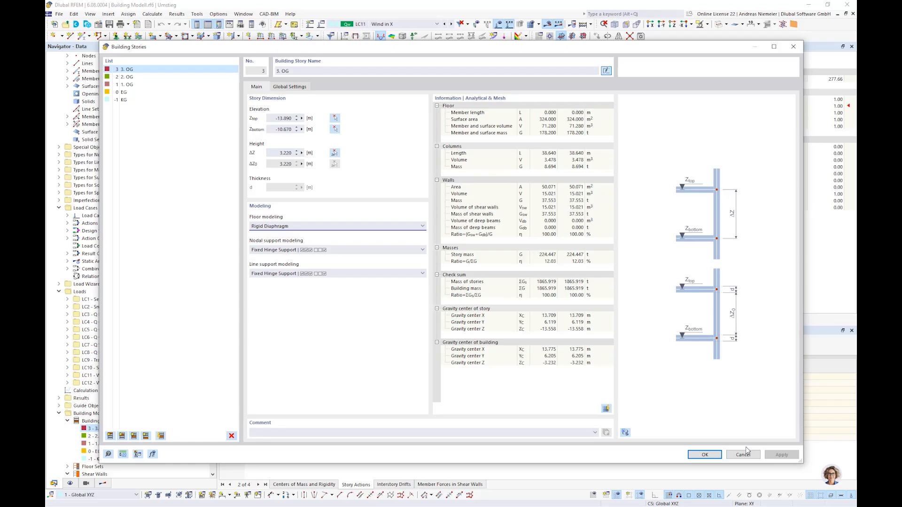
{"action": "left_click", "coordinate": [744, 454]}
{"action": "middle_click_drag", "start_coordinate": [529, 267], "coordinate": [502, 293]}
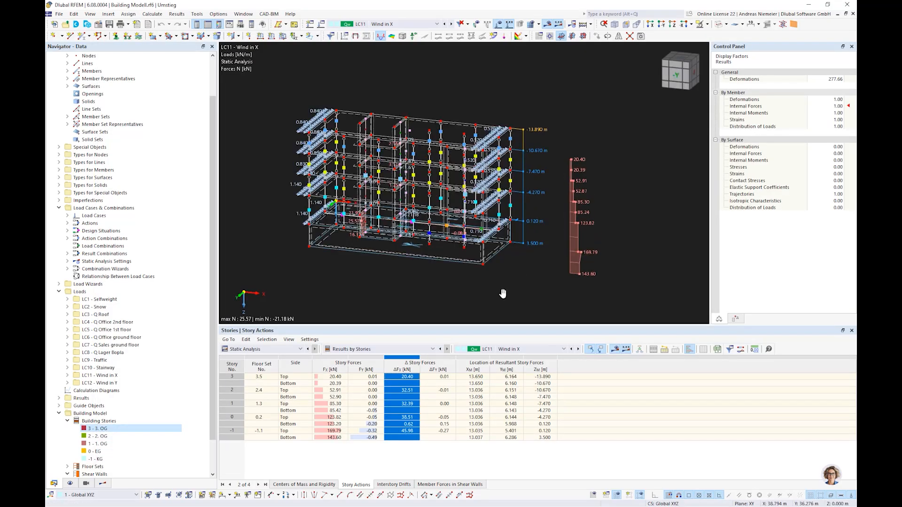
{"action": "scroll", "coordinate": [502, 293], "scroll_direction": "down", "scroll_amount": 2}
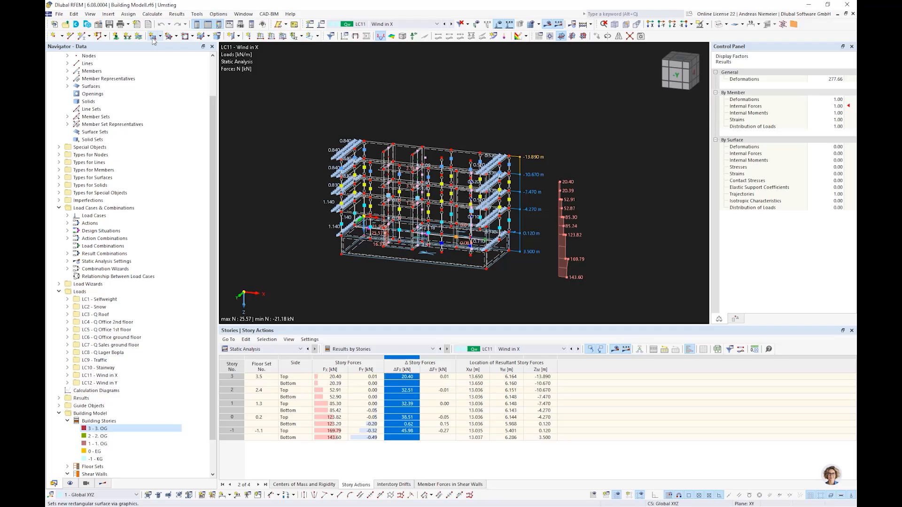
- Close the building model and open the model file Construction Stages.rf6 from the Umstieg folder
{"action": "left_click", "coordinate": [62, 15]}
{"action": "left_click", "coordinate": [136, 92]}
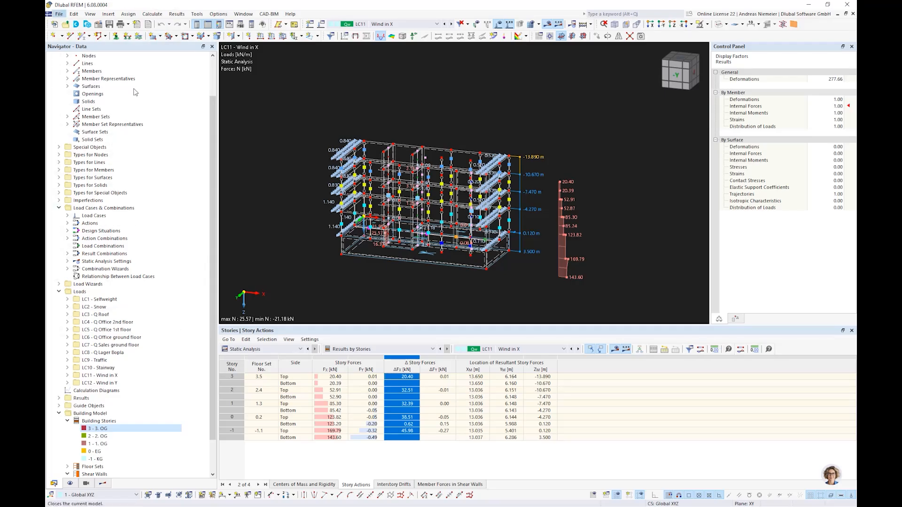
{"action": "left_click", "coordinate": [52, 14]}
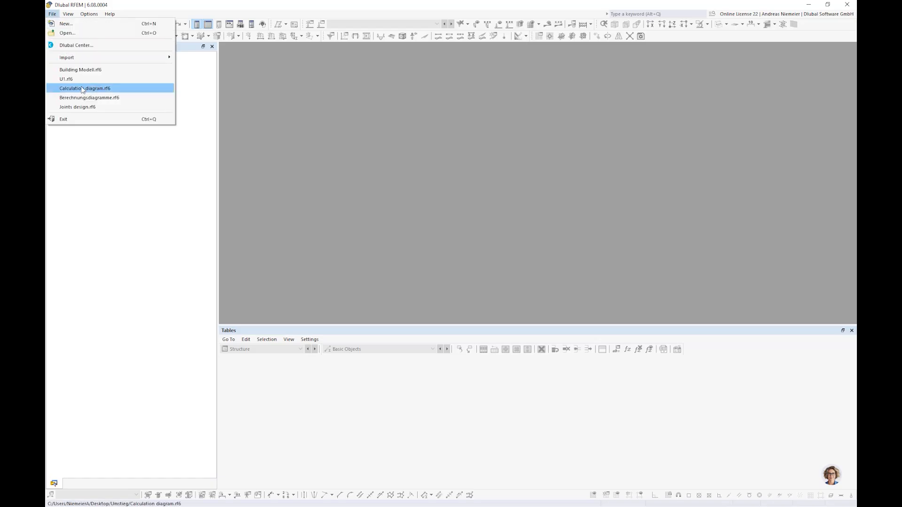
{"action": "left_click", "coordinate": [84, 33]}
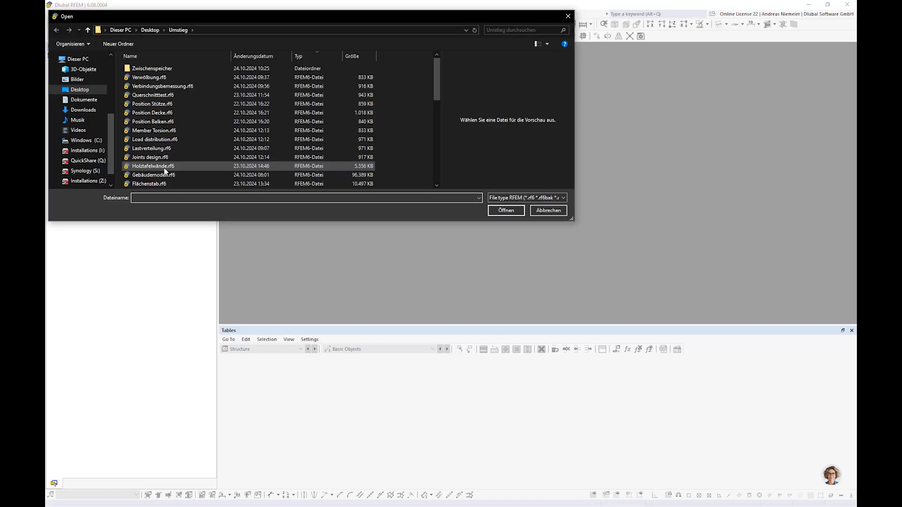
{"action": "left_click", "coordinate": [161, 174]}
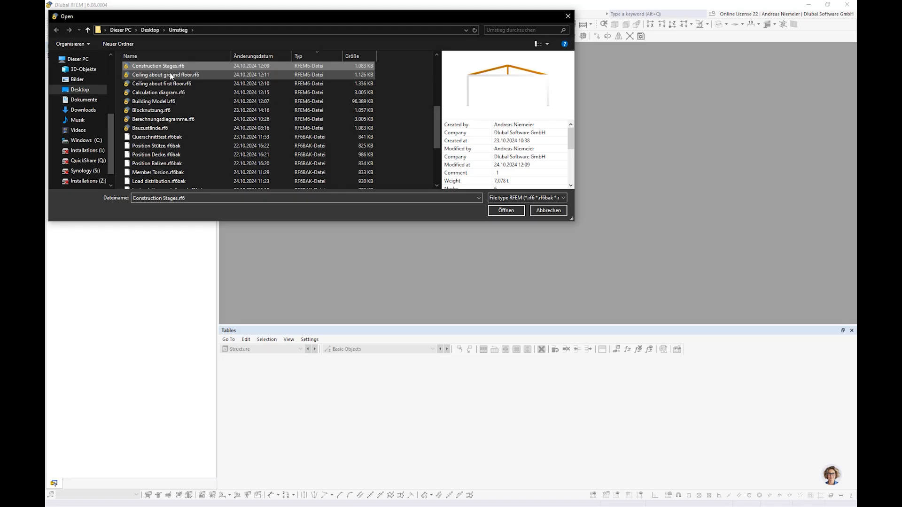
{"action": "left_click", "coordinate": [610, 224]}
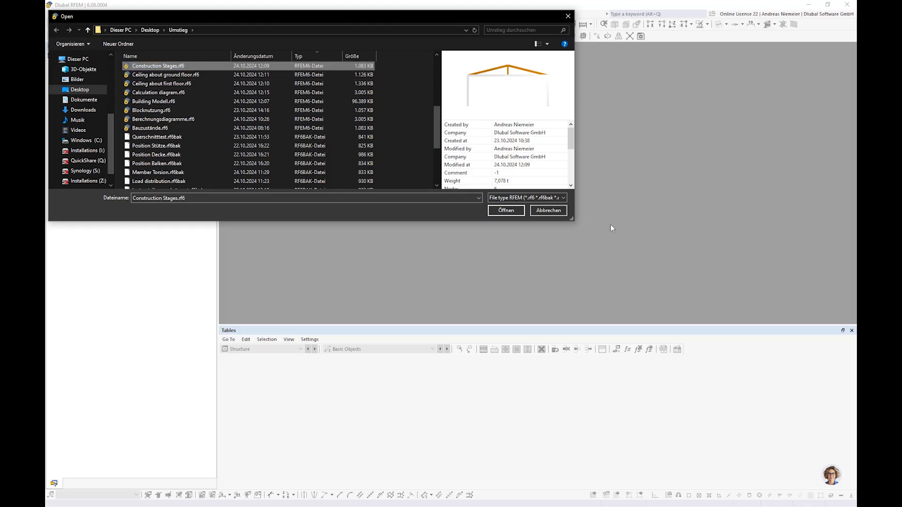
{"action": "left_click", "coordinate": [505, 210]}
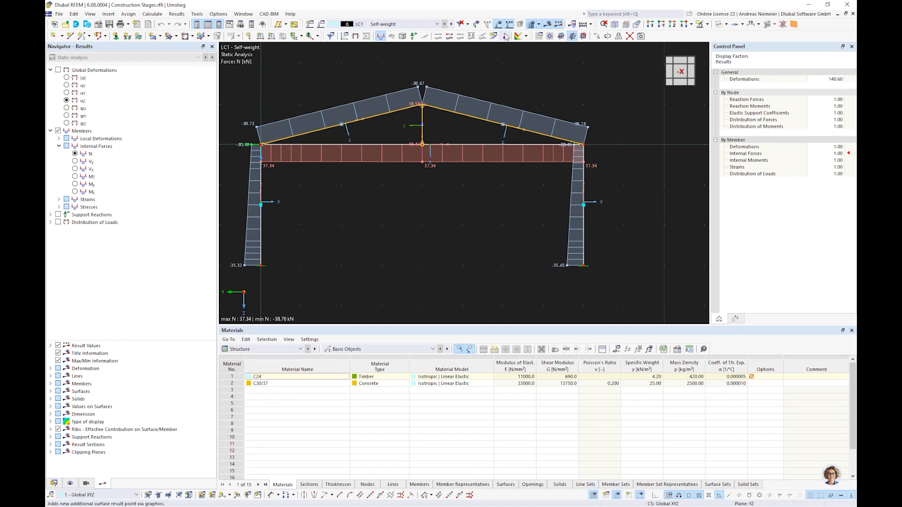
- Hide the results to inspect the bare frame with its roof members and columns, and show the results again
{"action": "left_click", "coordinate": [546, 25]}
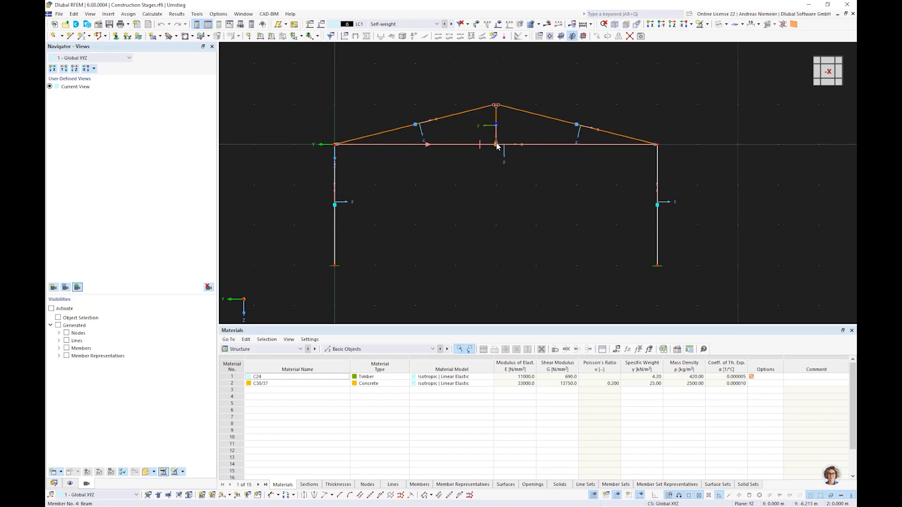
{"action": "scroll", "coordinate": [337, 149], "scroll_direction": "up", "scroll_amount": 2}
{"action": "scroll", "coordinate": [337, 148], "scroll_direction": "down", "scroll_amount": 2}
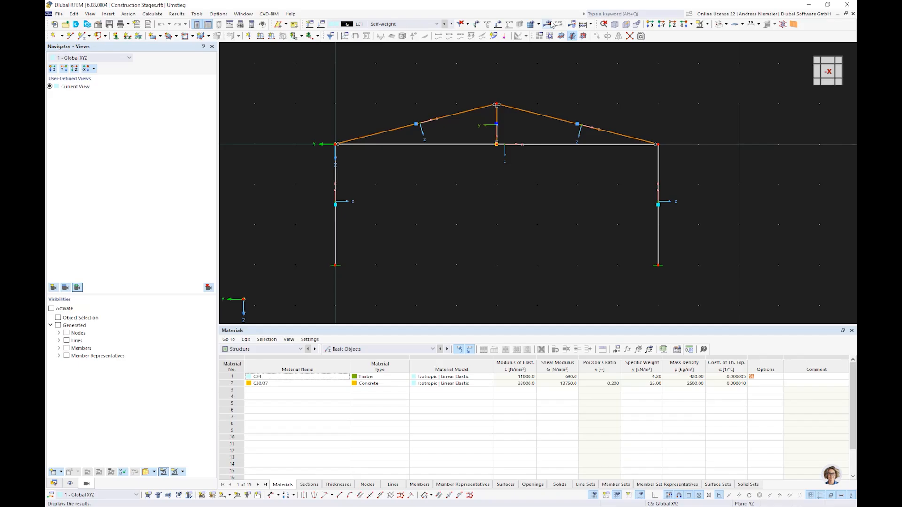
{"action": "left_click", "coordinate": [550, 24]}
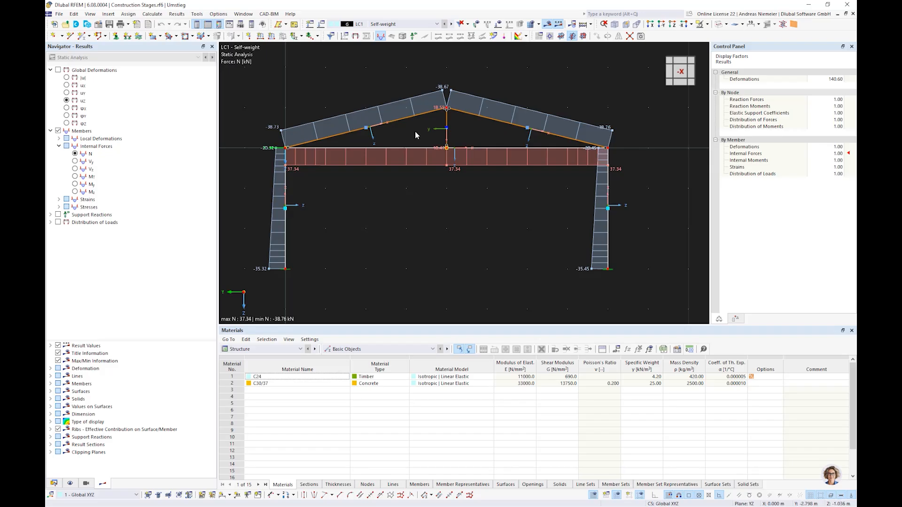
- Examine the frame's global deformations uz and its member axial forces N around the hanger for load case LC1 Self-weight
{"action": "left_click", "coordinate": [499, 25]}
{"action": "left_click", "coordinate": [58, 70]}
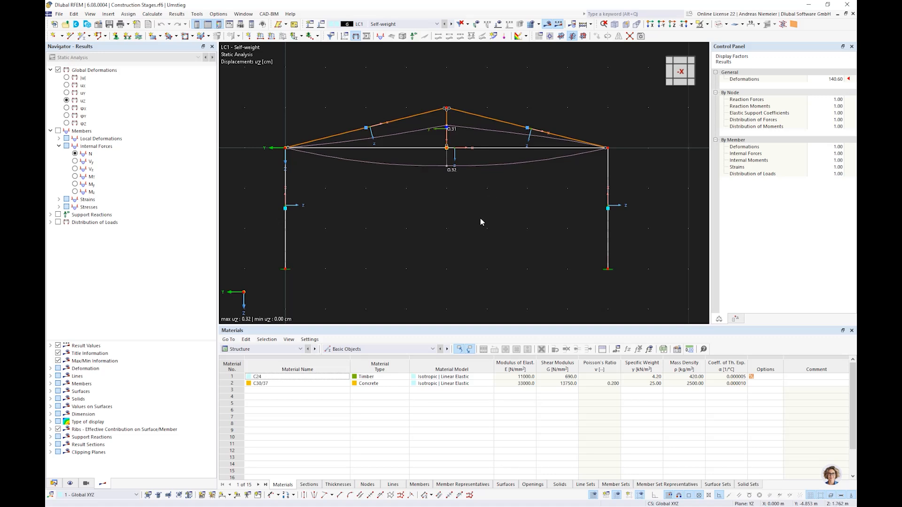
{"action": "left_click", "coordinate": [71, 153]}
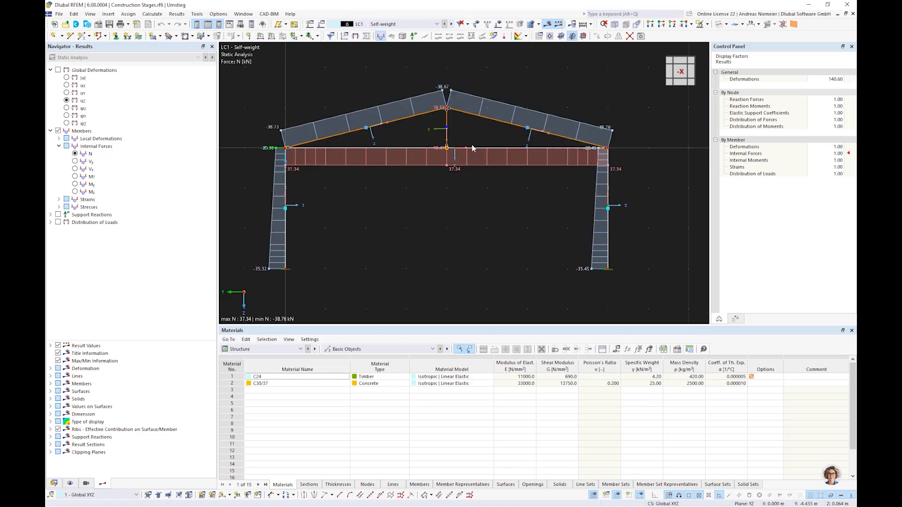
{"action": "scroll", "coordinate": [453, 117], "scroll_direction": "up", "scroll_amount": 2}
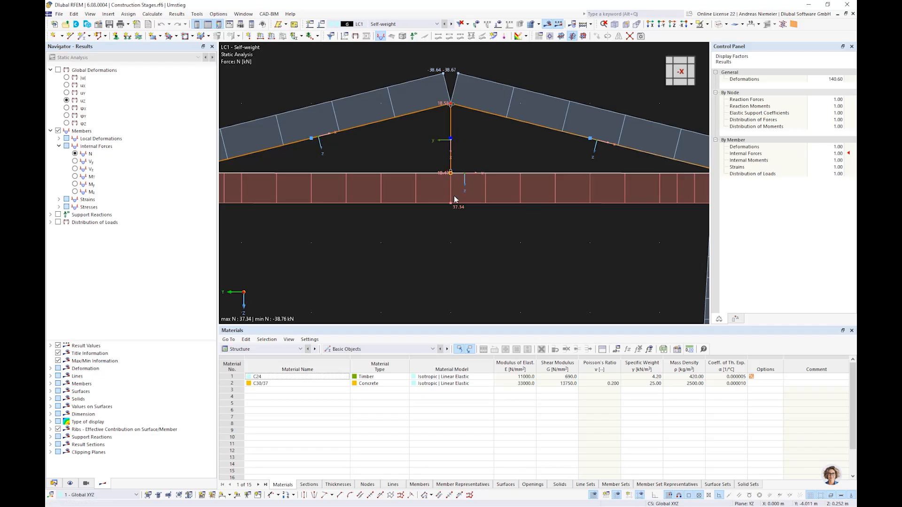
{"action": "scroll", "coordinate": [454, 200], "scroll_direction": "down", "scroll_amount": 3}
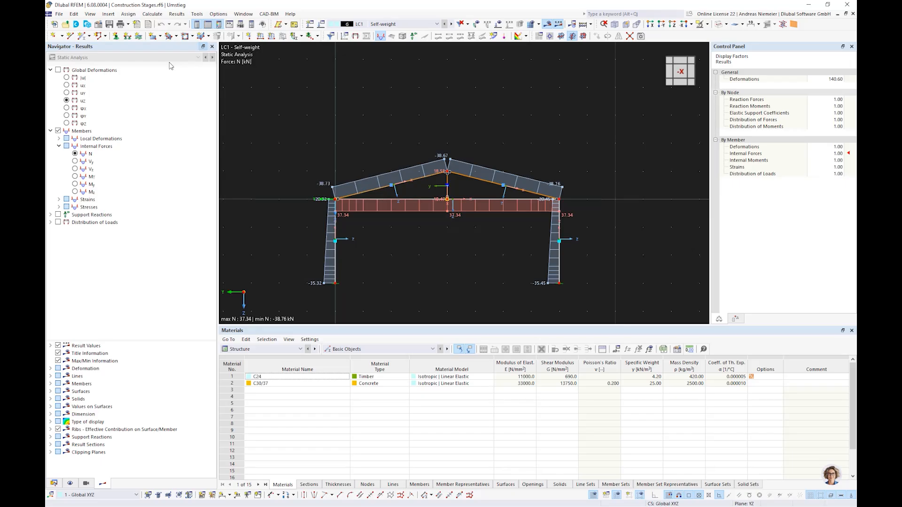
- Activate the Construction Stages Analysis (CSA) add-on in the model's base data
{"action": "left_click", "coordinate": [98, 24]}
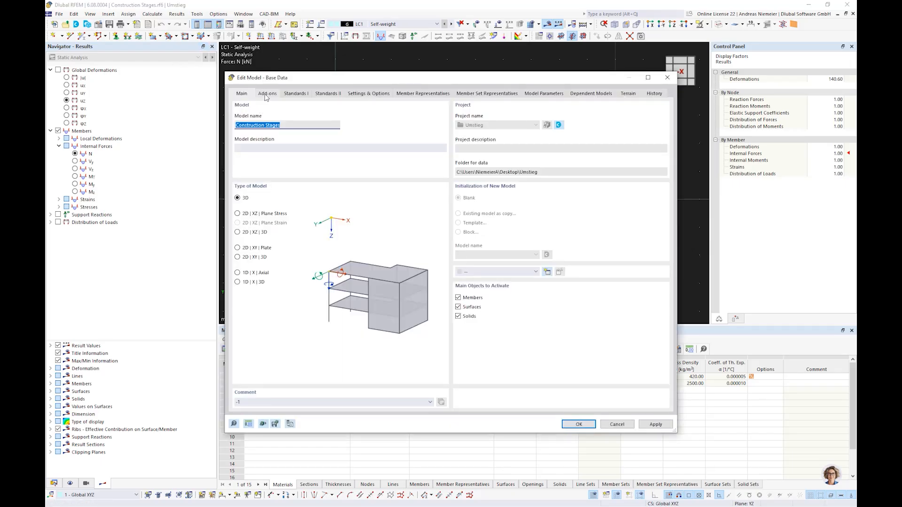
{"action": "left_click", "coordinate": [266, 95]}
{"action": "left_click", "coordinate": [237, 135]}
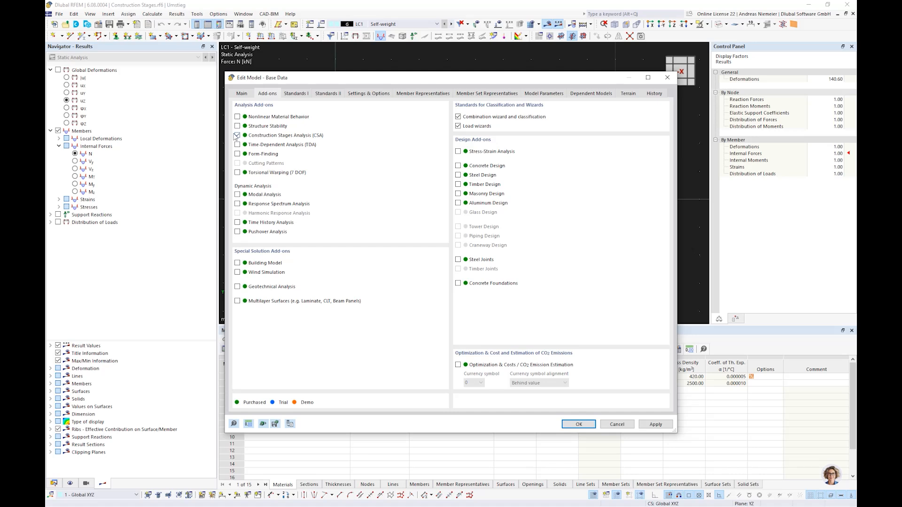
{"action": "left_click", "coordinate": [580, 428]}
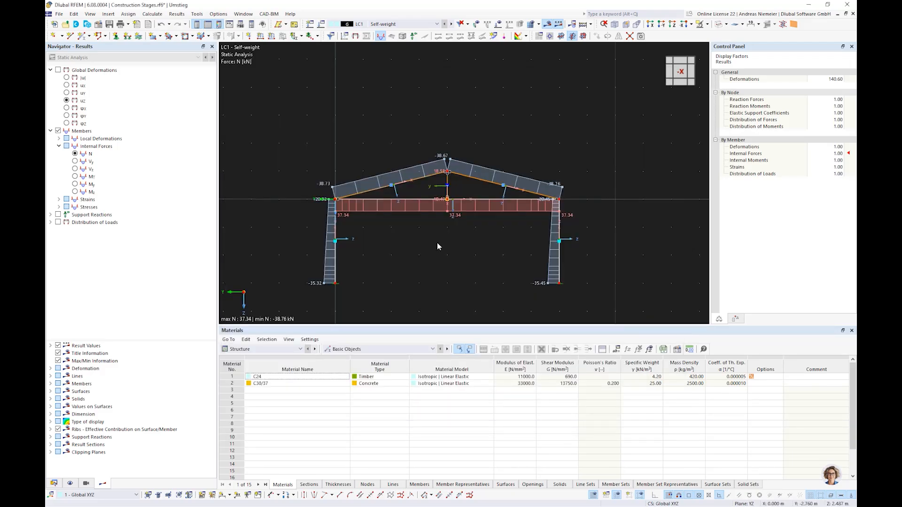
- Create construction stage CS1 named Column, with changes to members and nodal supports enabled
{"action": "left_click", "coordinate": [54, 484]}
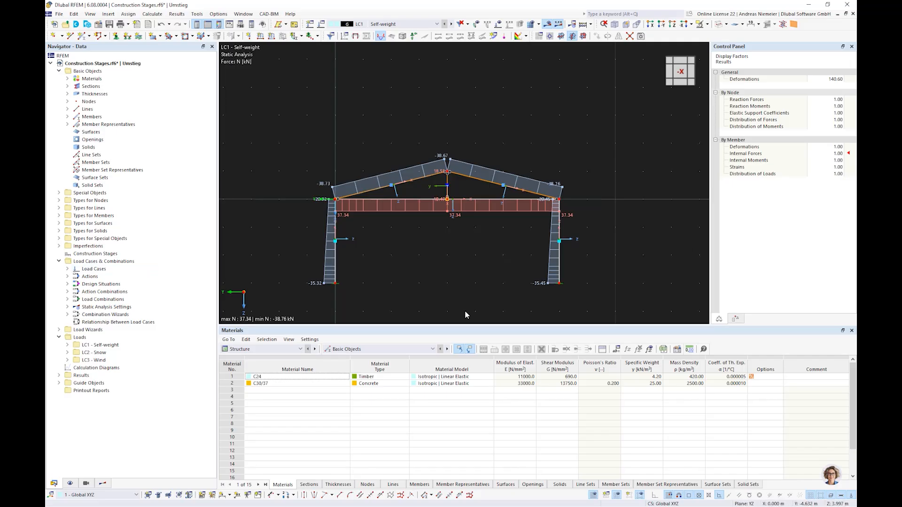
{"action": "right_click", "coordinate": [103, 257]}
{"action": "left_click", "coordinate": [140, 268]}
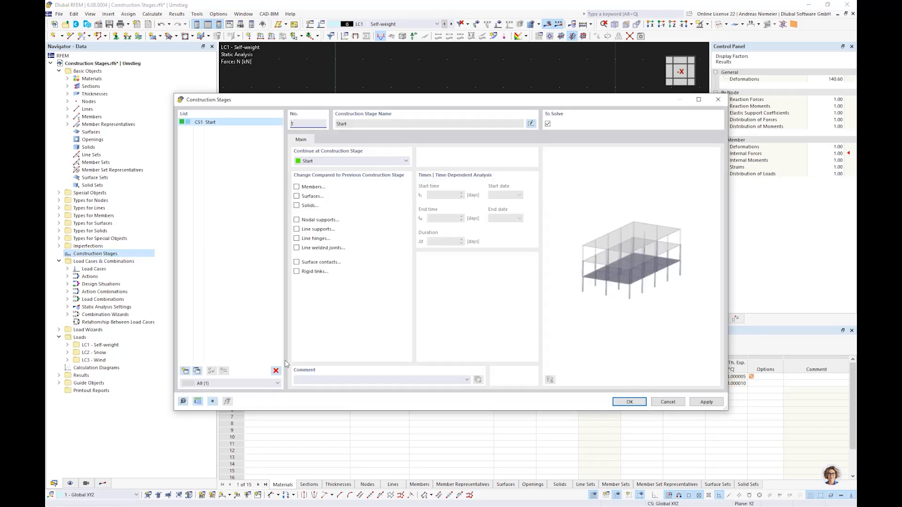
{"action": "left_click", "coordinate": [530, 123]}
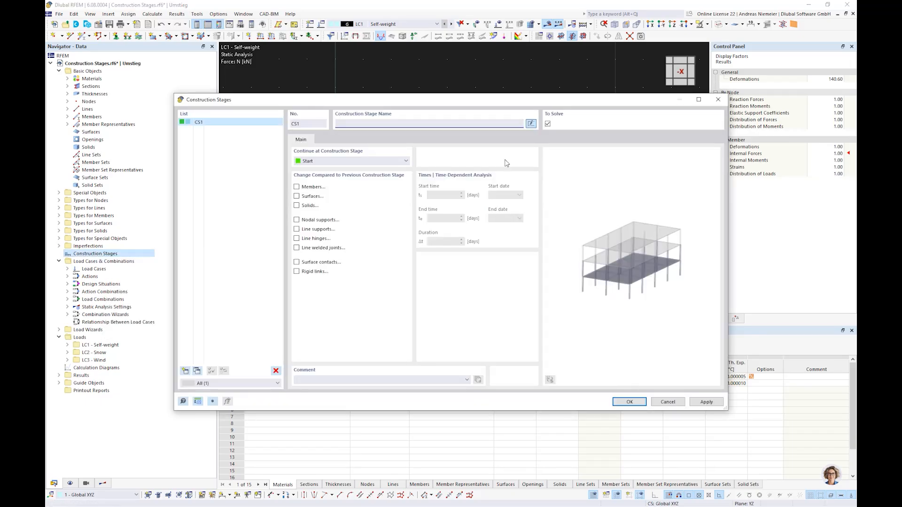
{"action": "type", "text": "Column"}
{"action": "left_click", "coordinate": [470, 196]}
{"action": "left_click", "coordinate": [296, 187]}
{"action": "left_click", "coordinate": [297, 220]}
- Add the two columns, members 5 and 6, to construction stage CS1 Column
{"action": "left_click", "coordinate": [327, 139]}
{"action": "left_click", "coordinate": [516, 171]}
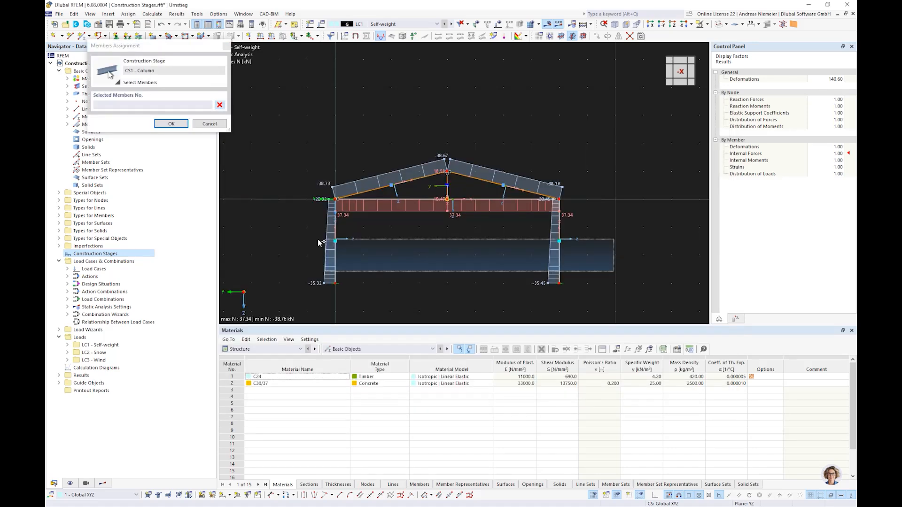
{"action": "left_click_drag", "start_coordinate": [319, 243], "coordinate": [320, 242]}
{"action": "left_click", "coordinate": [167, 123]}
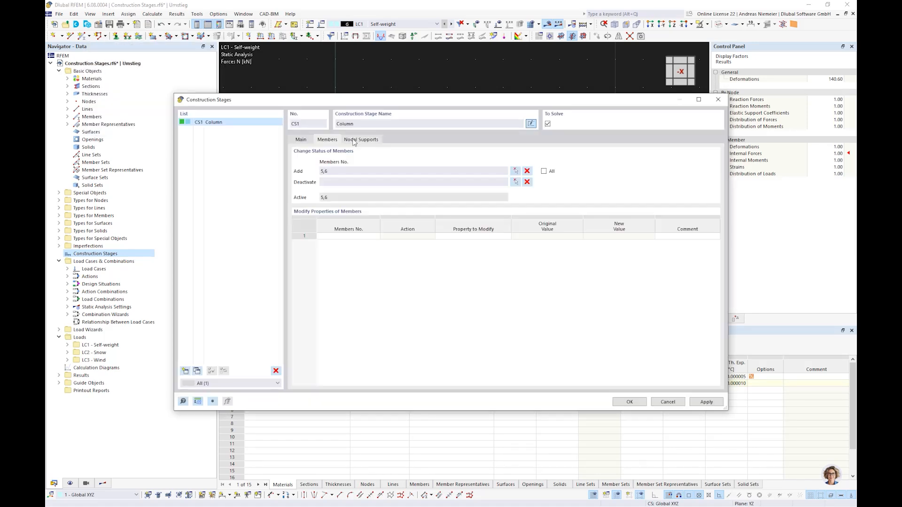
- Add the nodal supports at the column bases, nodes 5 and 7, to construction stage CS1 Column
{"action": "left_click", "coordinate": [354, 140]}
{"action": "left_click", "coordinate": [515, 172]}
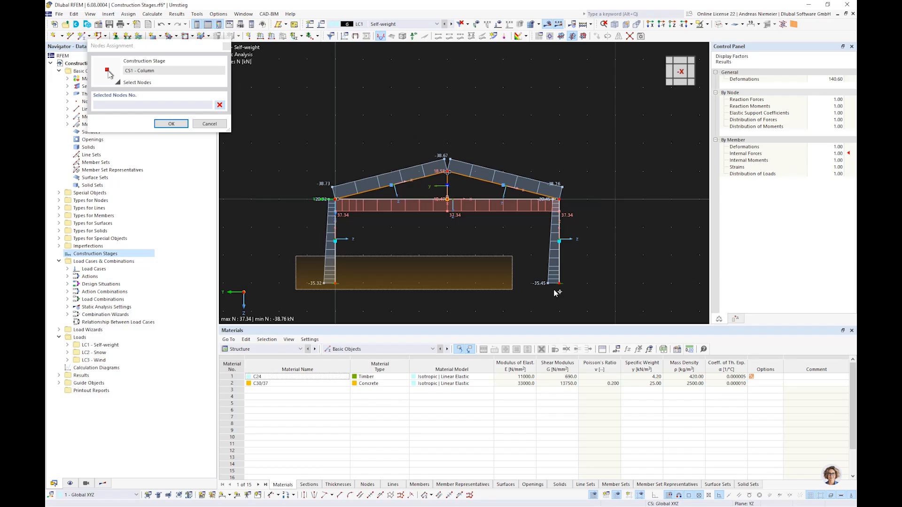
{"action": "left_click_drag", "start_coordinate": [557, 293], "coordinate": [559, 294]}
{"action": "left_click", "coordinate": [171, 124]}
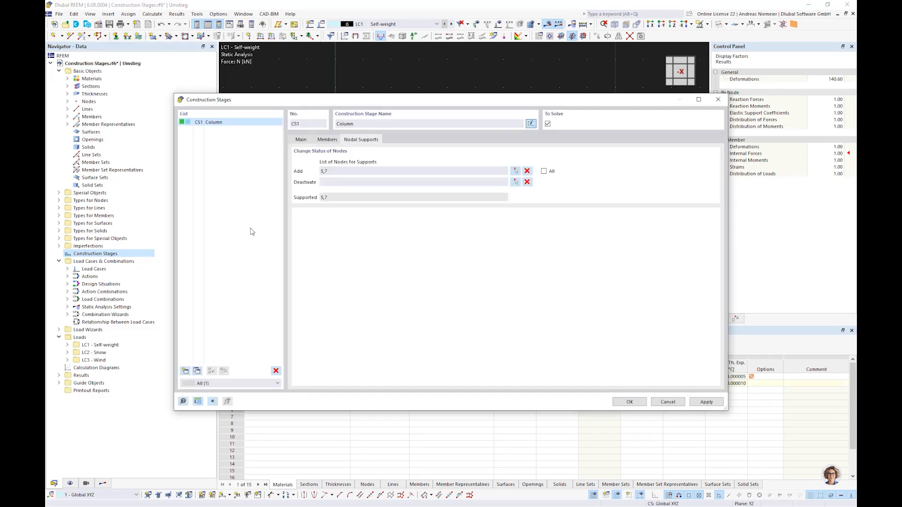
- Create construction stage CS2 named Girder, continuing from CS1 Column
{"action": "left_click", "coordinate": [186, 371]}
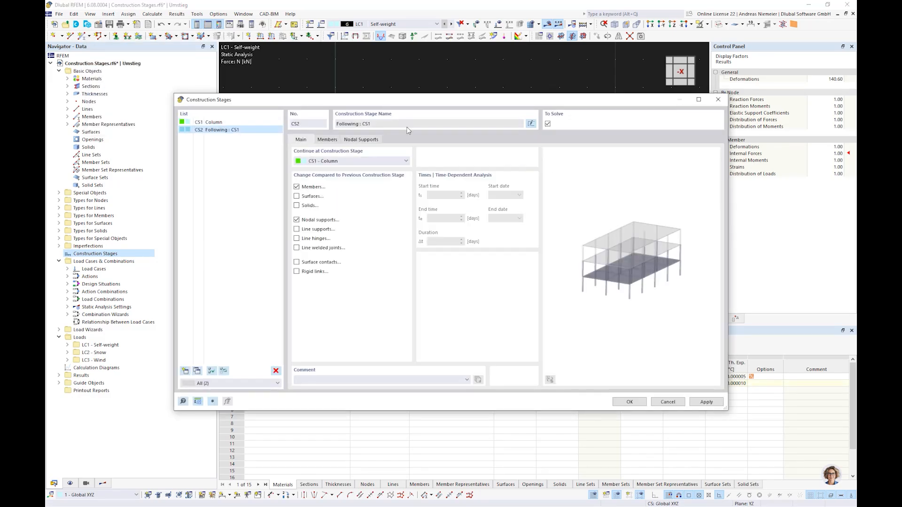
{"action": "left_click", "coordinate": [531, 124]}
{"action": "type", "text": "Girder"}
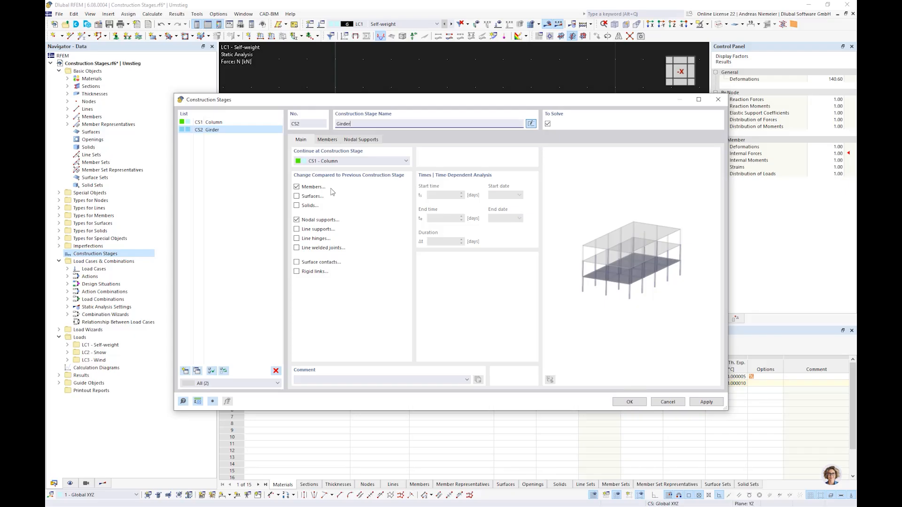
- Add the horizontal girder, member 4, to construction stage CS2 Girder
{"action": "left_click", "coordinate": [325, 140]}
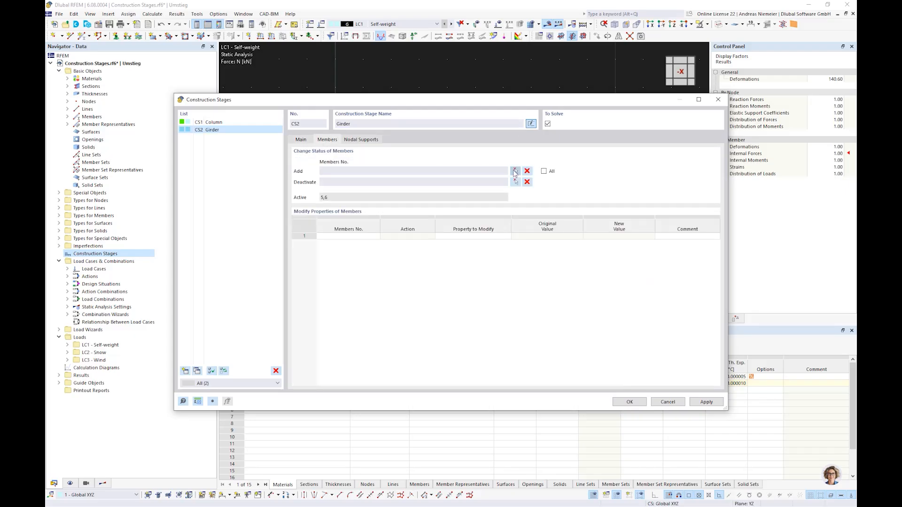
{"action": "left_click", "coordinate": [515, 171]}
{"action": "left_click", "coordinate": [476, 197]}
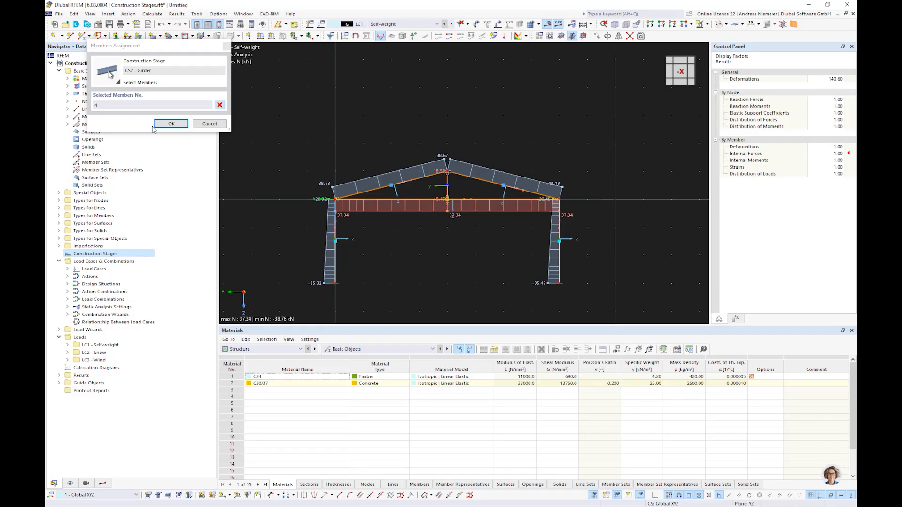
{"action": "left_click", "coordinate": [170, 124]}
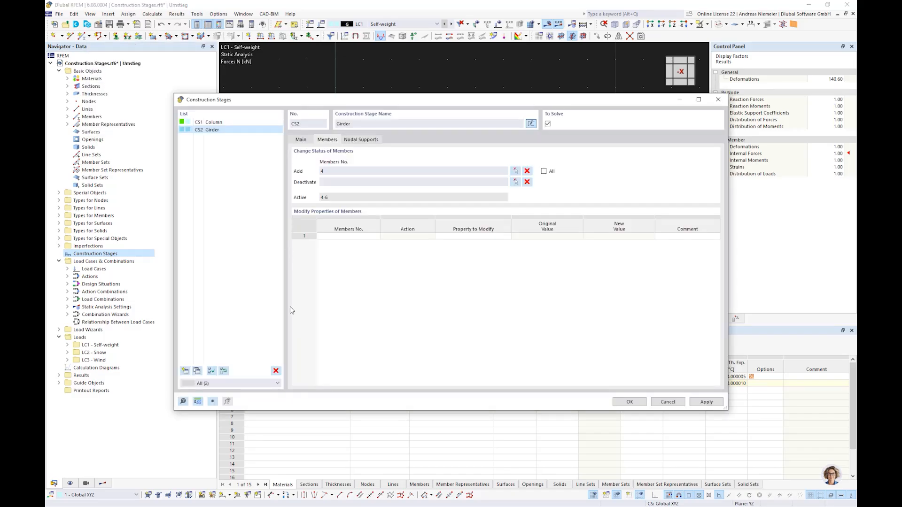
- Create construction stage CS3 named Roof, continuing from CS2 Girder
{"action": "left_click", "coordinate": [186, 371]}
{"action": "left_click", "coordinate": [327, 140]}
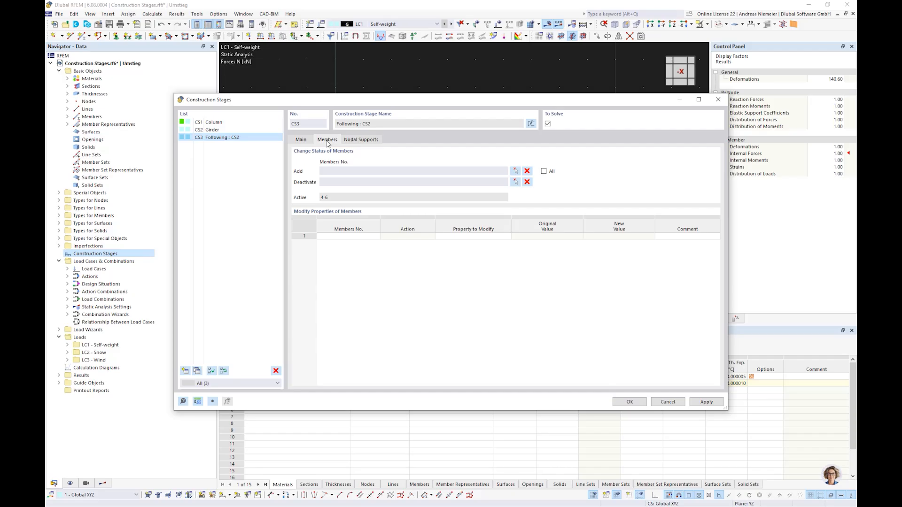
{"action": "left_click", "coordinate": [530, 124]}
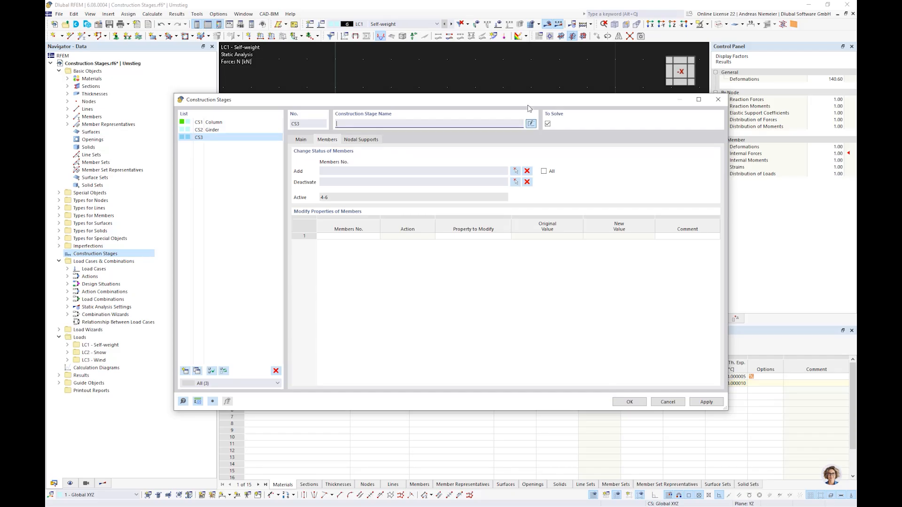
{"action": "type", "text": "Roff"}
- Add the remaining roof members to construction stage CS3 Roof and accept the construction stage definitions
{"action": "left_click", "coordinate": [515, 171]}
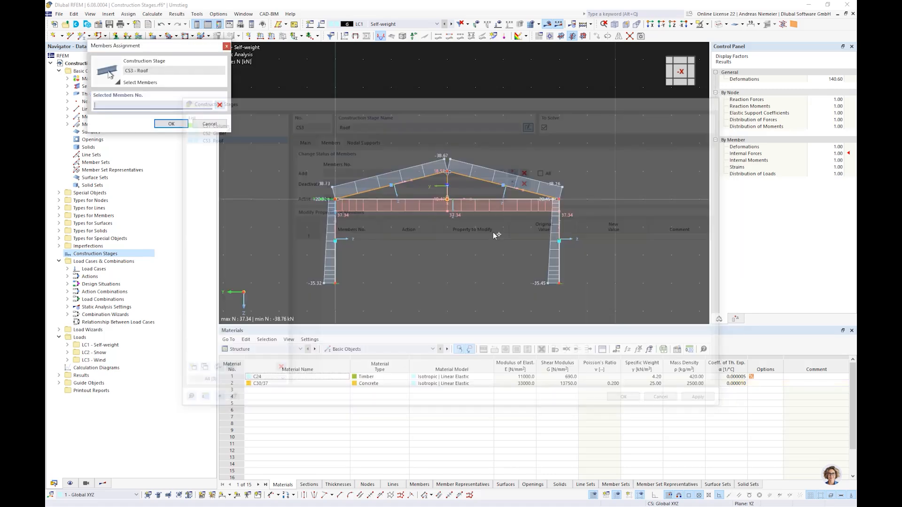
{"action": "left_click", "coordinate": [171, 123]}
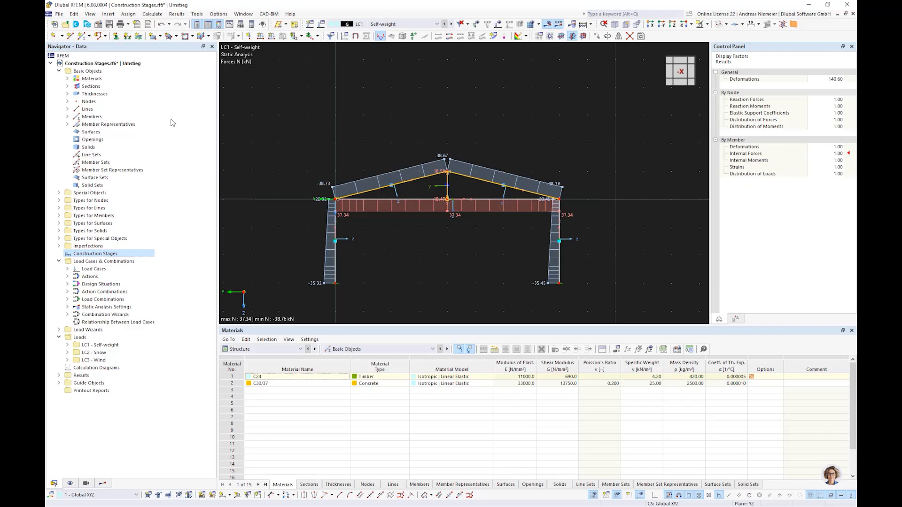
{"action": "left_click", "coordinate": [629, 402]}
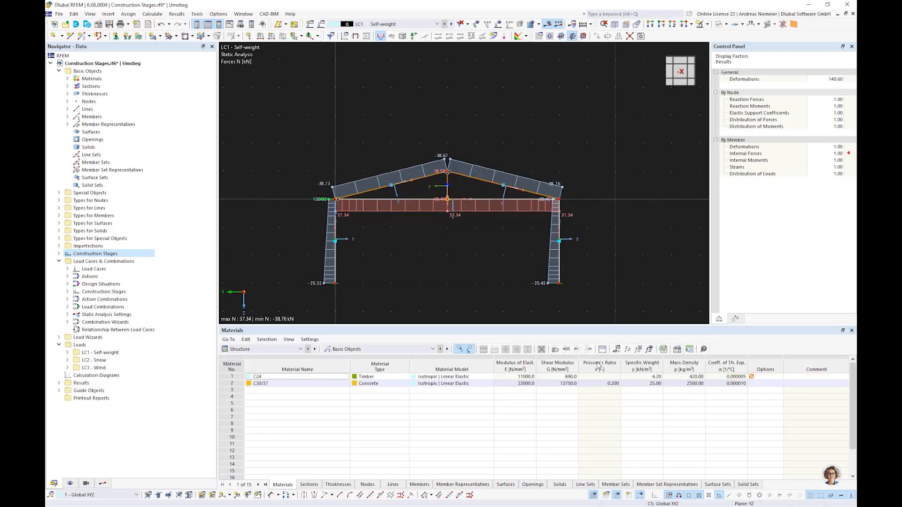
- Display stage CS1 Column without hidden objects in the background and step through the stages to CS3 Roof
{"action": "left_click", "coordinate": [416, 25]}
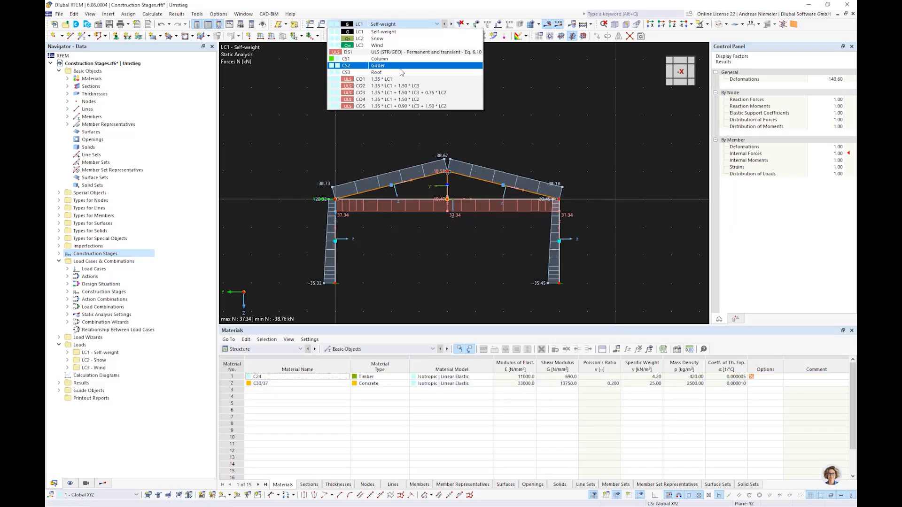
{"action": "left_click", "coordinate": [403, 59]}
{"action": "right_click", "coordinate": [558, 107]}
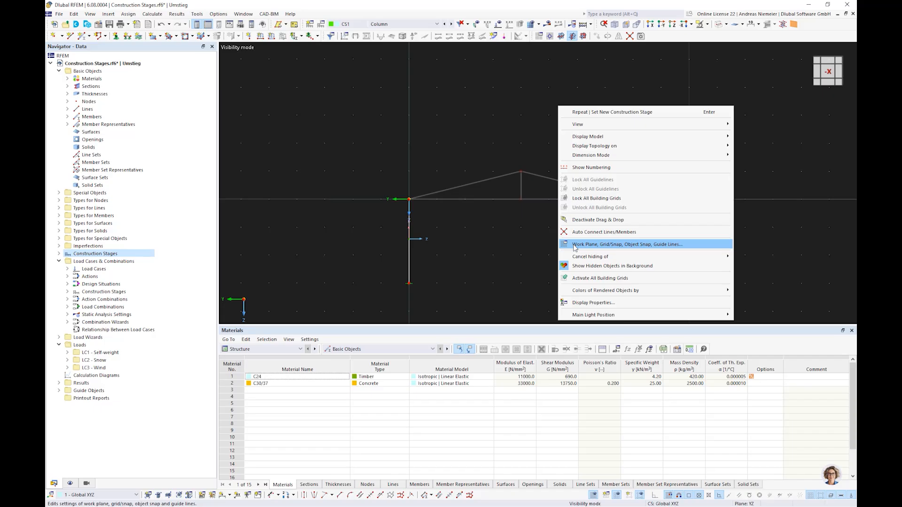
{"action": "left_click", "coordinate": [573, 265]}
{"action": "middle_click_drag", "start_coordinate": [562, 255], "coordinate": [473, 207]}
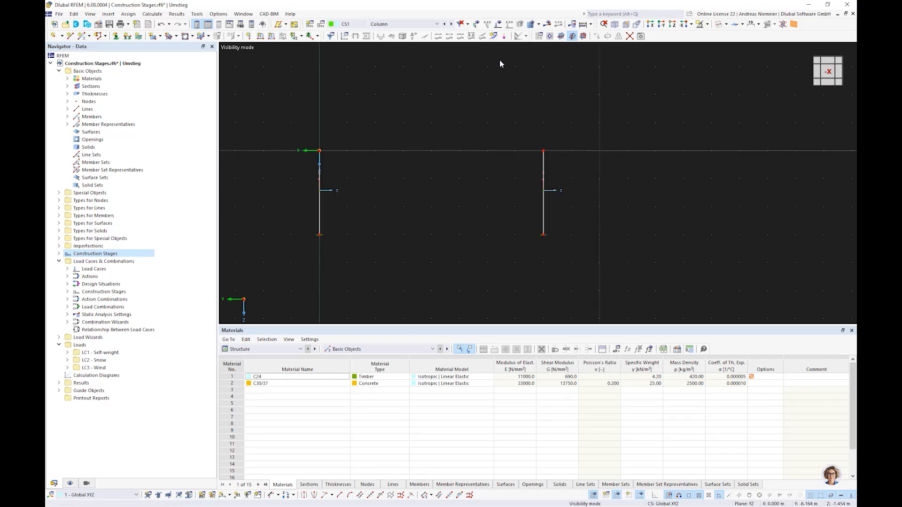
{"action": "left_click", "coordinate": [451, 24]}
{"action": "left_click", "coordinate": [452, 24]}
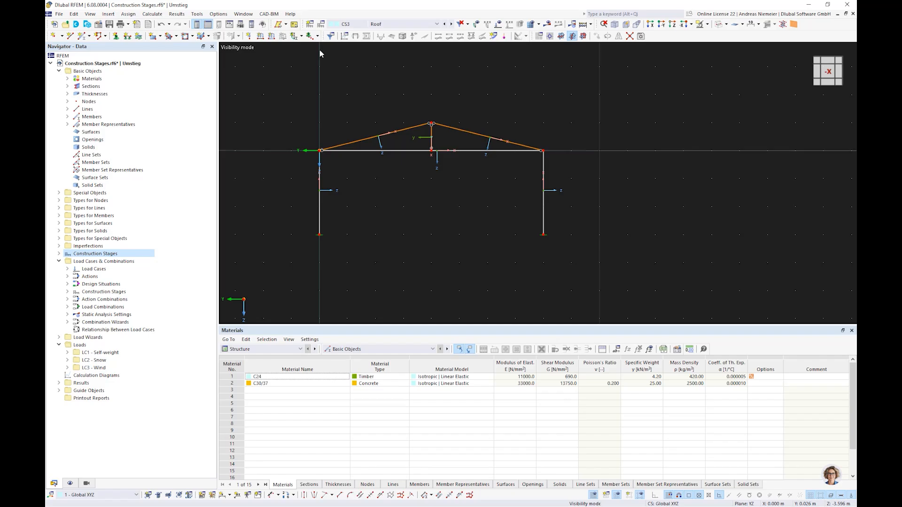
- Enable Consider initial state in combination wizard 2, which is assigned to design situation DS1
{"action": "double_click", "coordinate": [118, 261]}
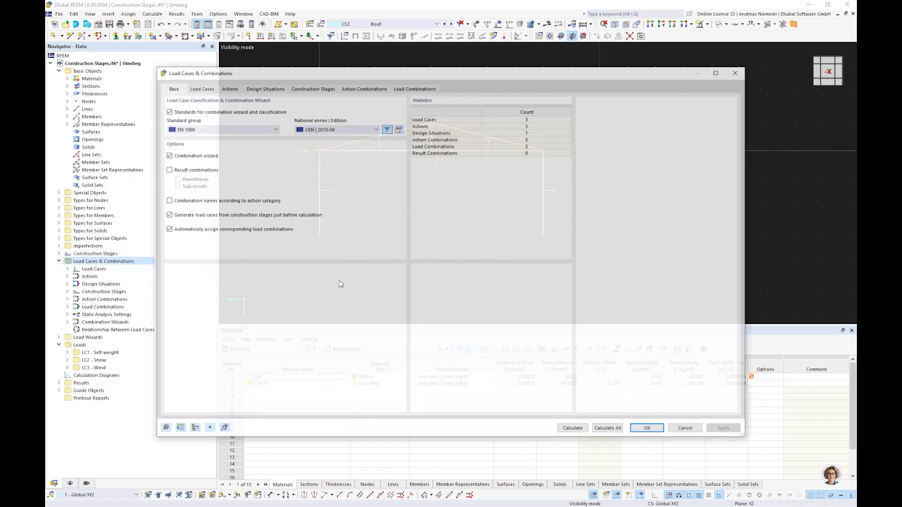
{"action": "left_click", "coordinate": [264, 88]}
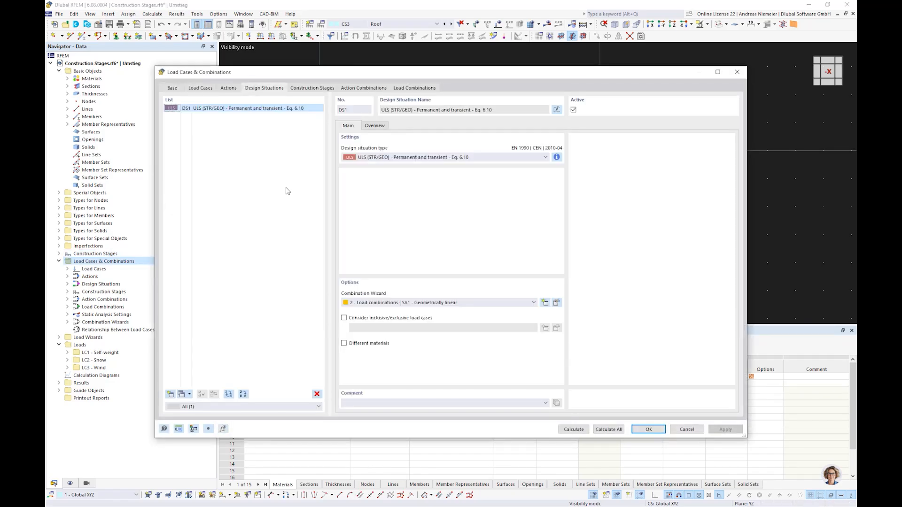
{"action": "left_click", "coordinate": [557, 303]}
{"action": "left_click", "coordinate": [312, 300]}
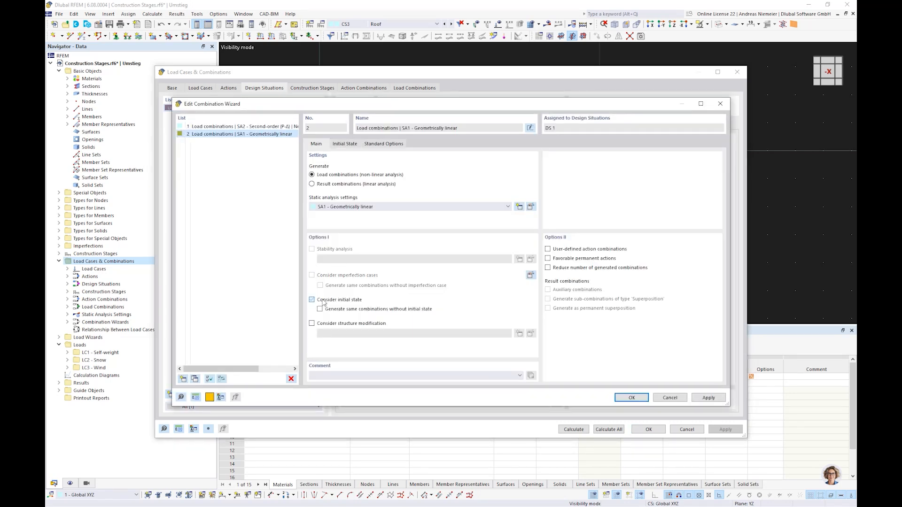
- Assign construction stages CS1 Column, CS2 Girder and CS3 Roof as initial states in combination wizard 2
{"action": "left_click", "coordinate": [344, 143]}
{"action": "double_click", "coordinate": [357, 187]}
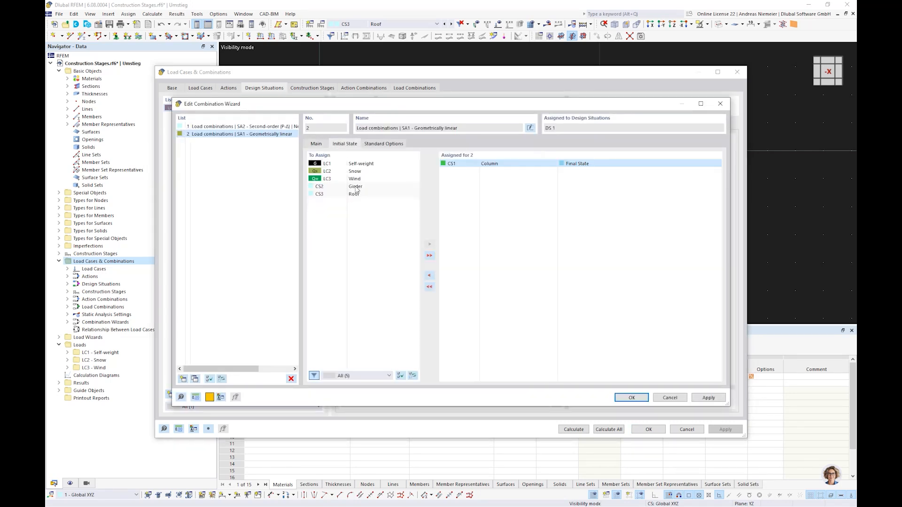
{"action": "left_click", "coordinate": [355, 188]}
{"action": "double_click", "coordinate": [355, 188]}
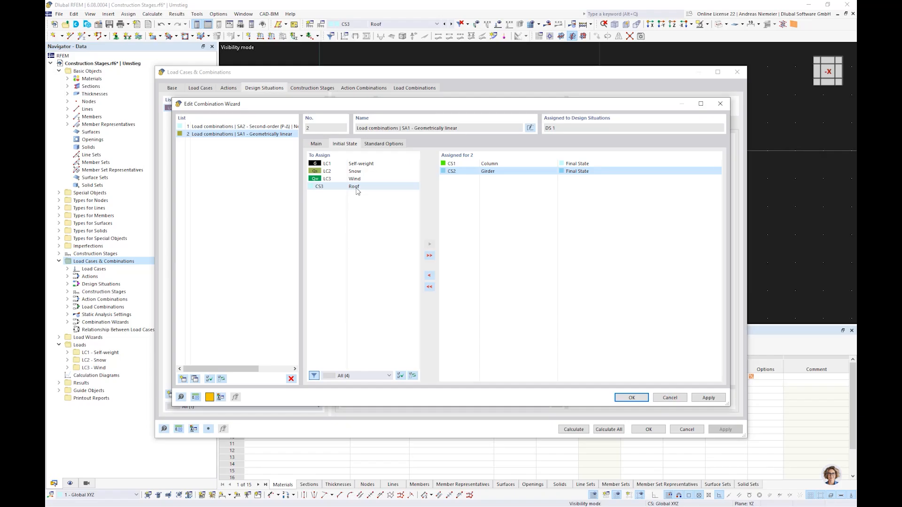
{"action": "double_click", "coordinate": [356, 188]}
{"action": "left_click", "coordinate": [637, 399]}
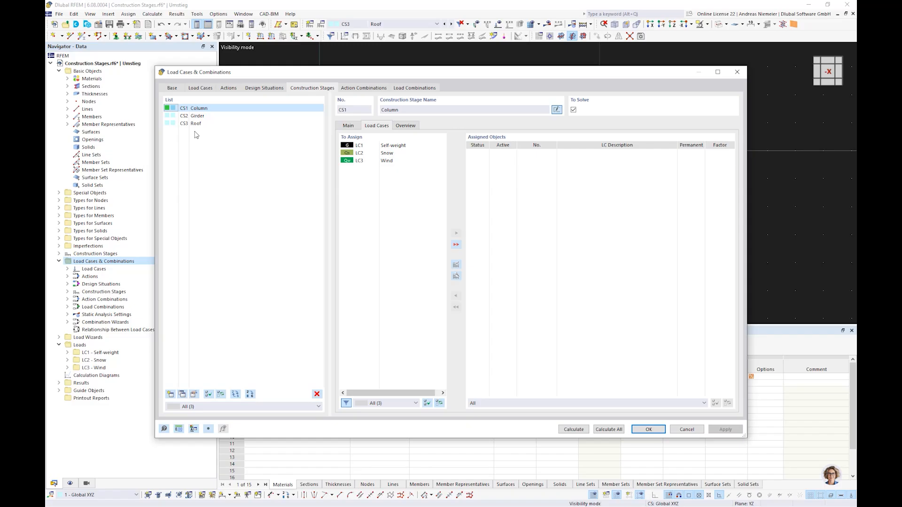
- Assign load cases LC1 Self-weight and LC3 Wind to construction stage CS1 Column, and LC3 Wind to CS2 Girder
{"action": "double_click", "coordinate": [380, 147]}
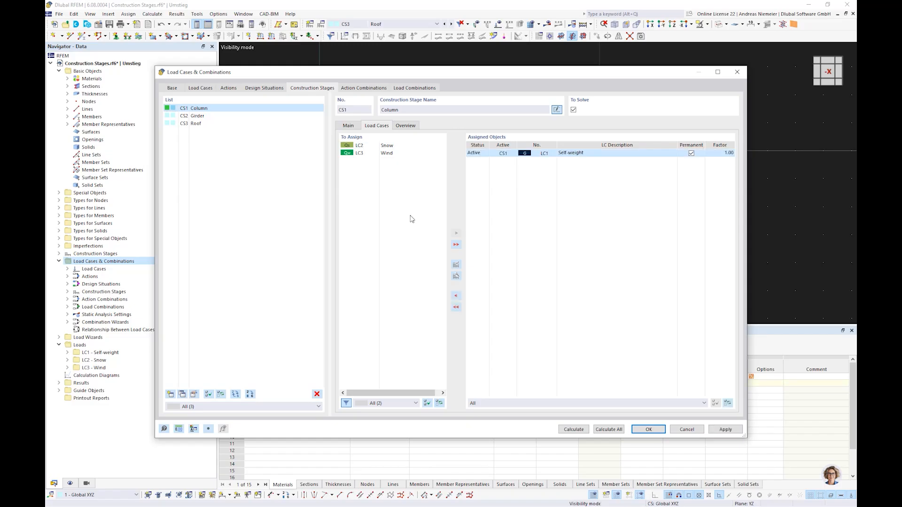
{"action": "double_click", "coordinate": [388, 154]}
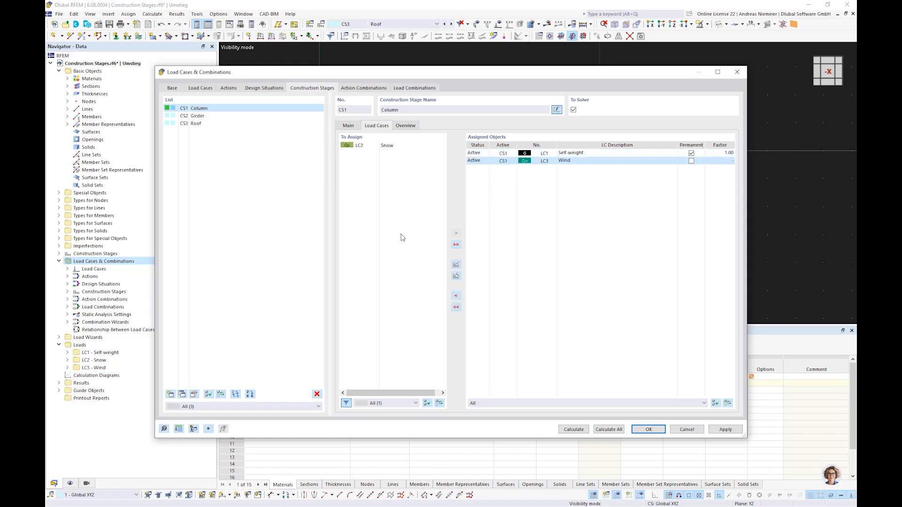
{"action": "left_click", "coordinate": [198, 116]}
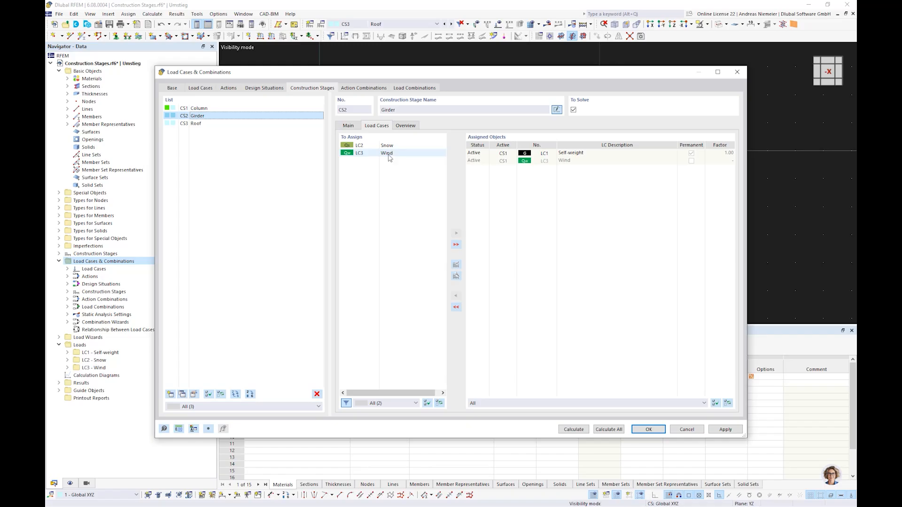
{"action": "left_click", "coordinate": [388, 154]}
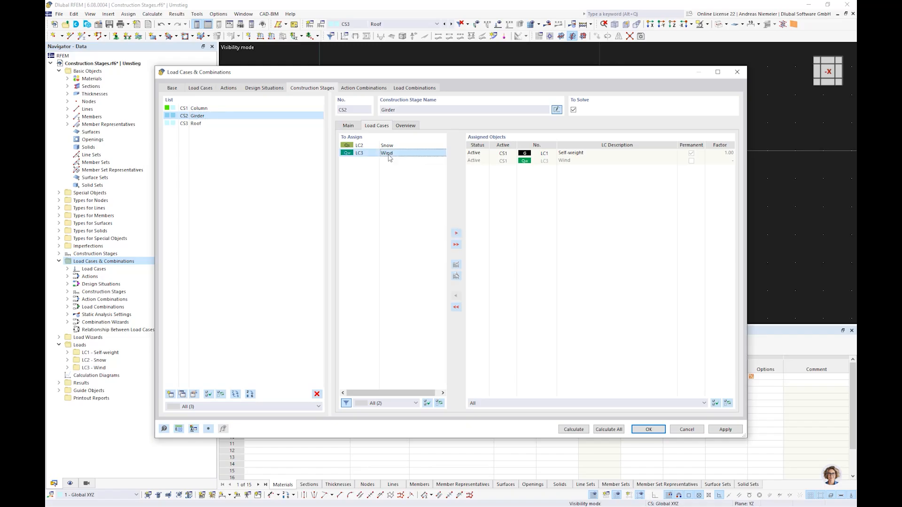
{"action": "double_click", "coordinate": [389, 158]}
- Assign load cases LC2 Snow and LC3 Wind to construction stage CS3 Roof
{"action": "left_click", "coordinate": [209, 124]}
{"action": "double_click", "coordinate": [393, 146]}
{"action": "double_click", "coordinate": [392, 147]}
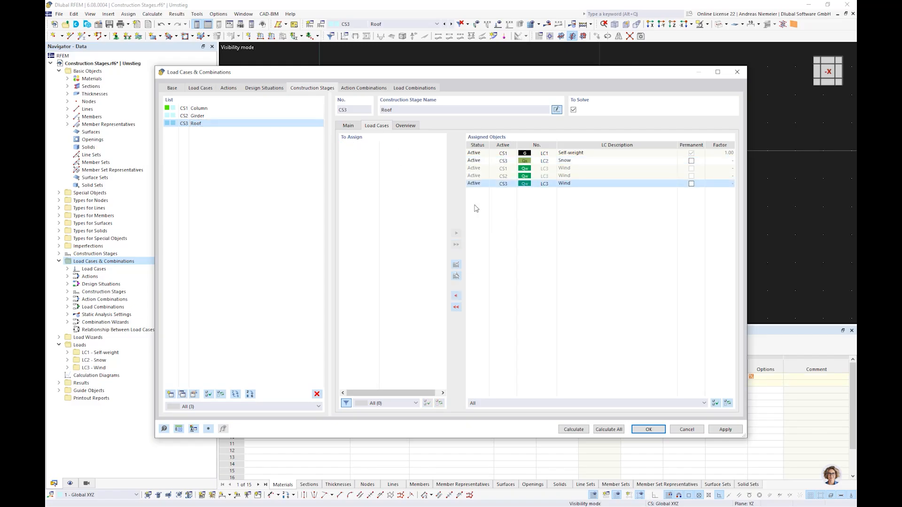
- Generate the load combinations and check the initial state and construction stage settings of CO1 to CO3
{"action": "left_click", "coordinate": [414, 88]}
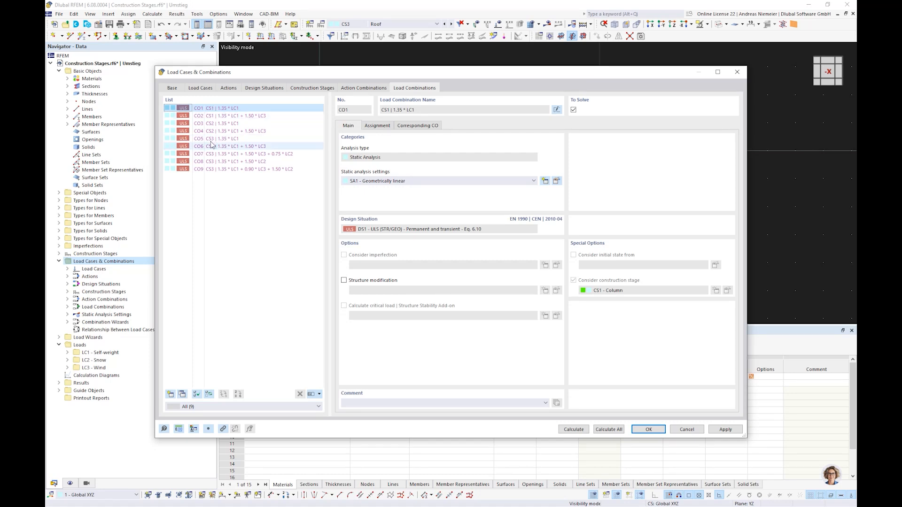
{"action": "key", "text": "Down"}
{"action": "key", "text": "Down"}
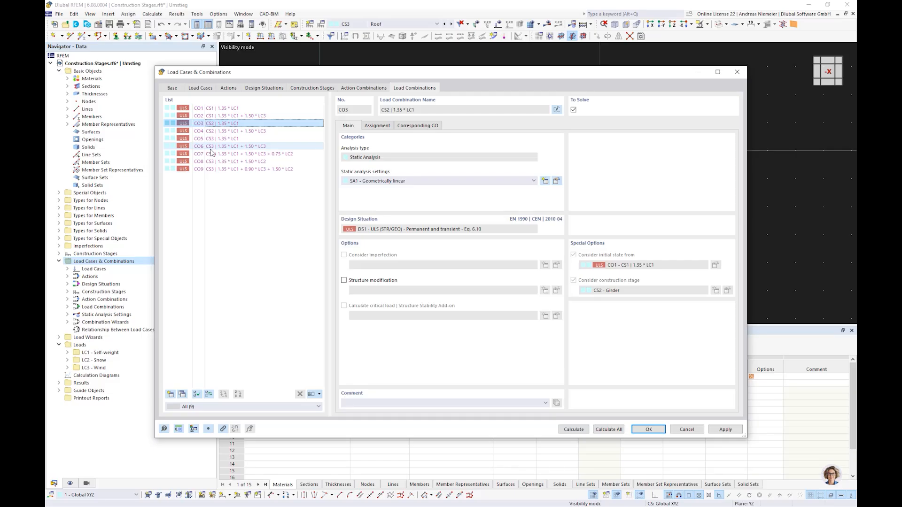
{"action": "left_click", "coordinate": [212, 109]}
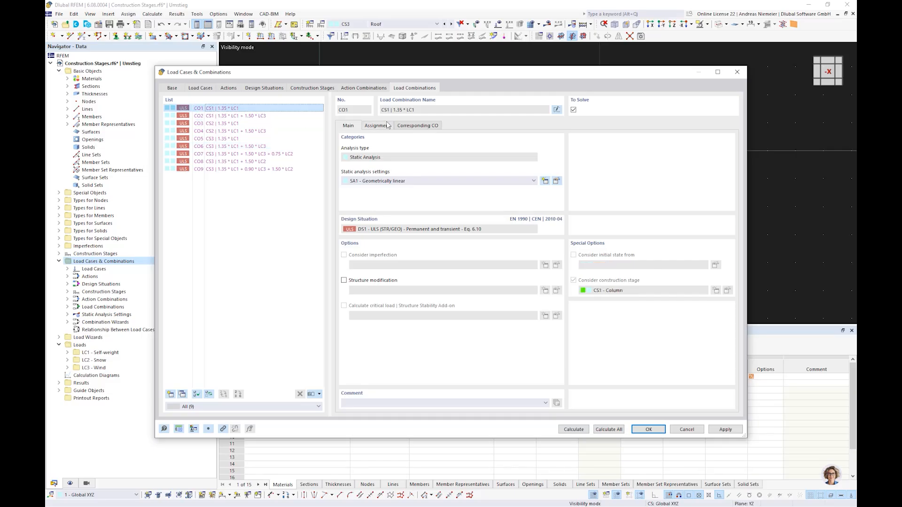
- Review the load cases and factors assigned to load combinations CO1 through CO7
{"action": "left_click", "coordinate": [387, 125]}
{"action": "left_click", "coordinate": [247, 116]}
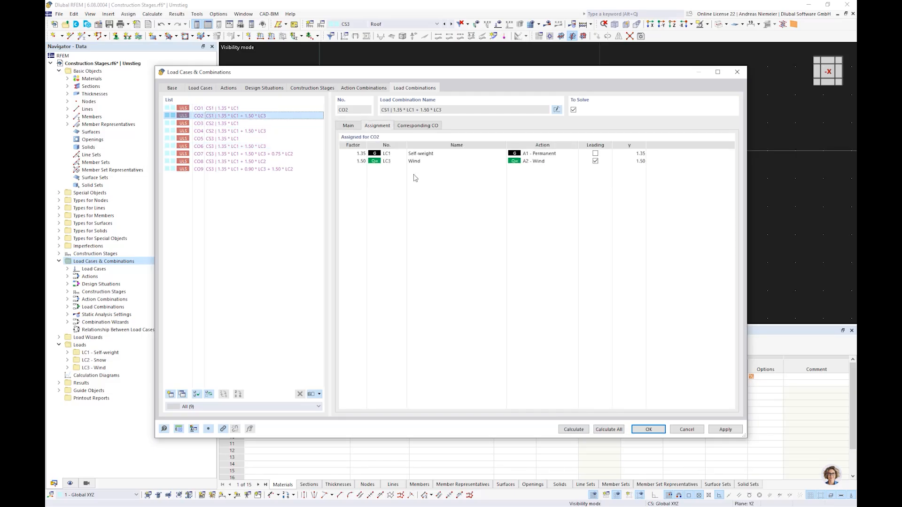
{"action": "left_click", "coordinate": [240, 123]}
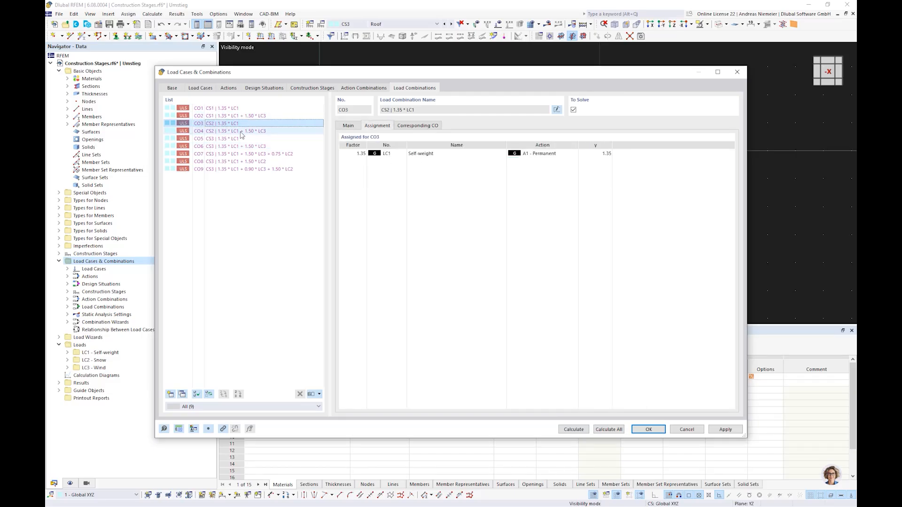
{"action": "key", "text": "Down"}
{"action": "left_click", "coordinate": [217, 141]}
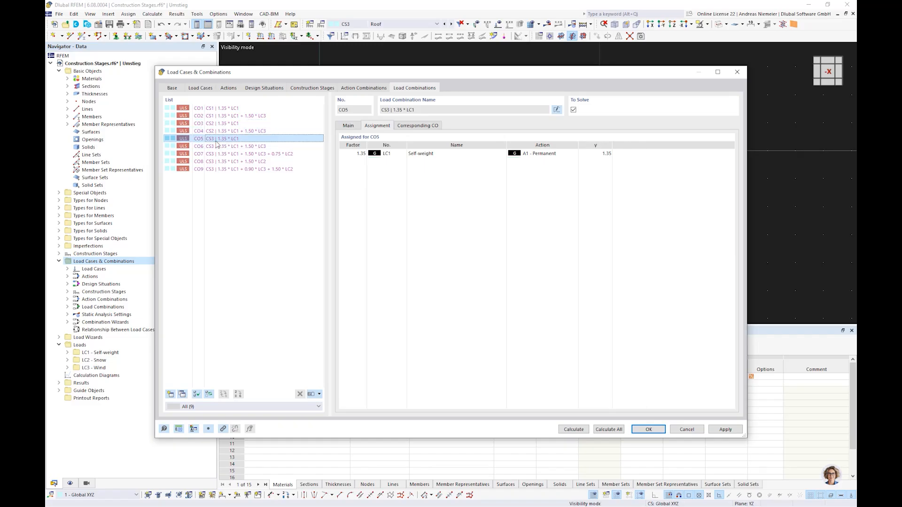
{"action": "left_click", "coordinate": [229, 147]}
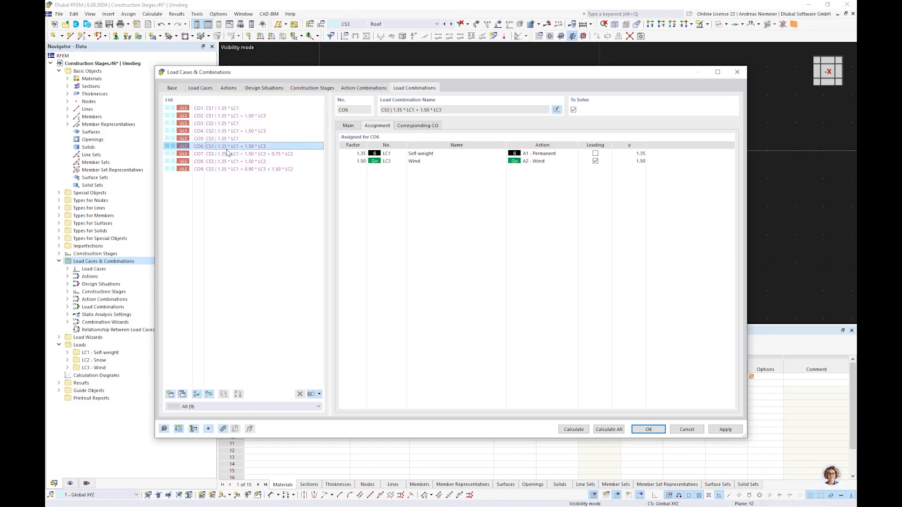
{"action": "left_click", "coordinate": [227, 154]}
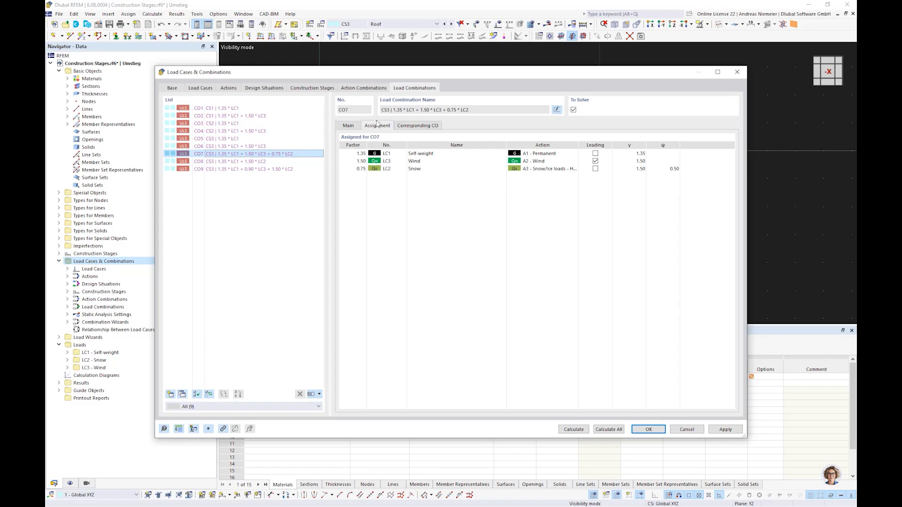
- Calculate design situation DS1, ULS (STR/GEO) - Permanent and transient - Eq. 6.10
{"action": "left_click", "coordinate": [283, 91]}
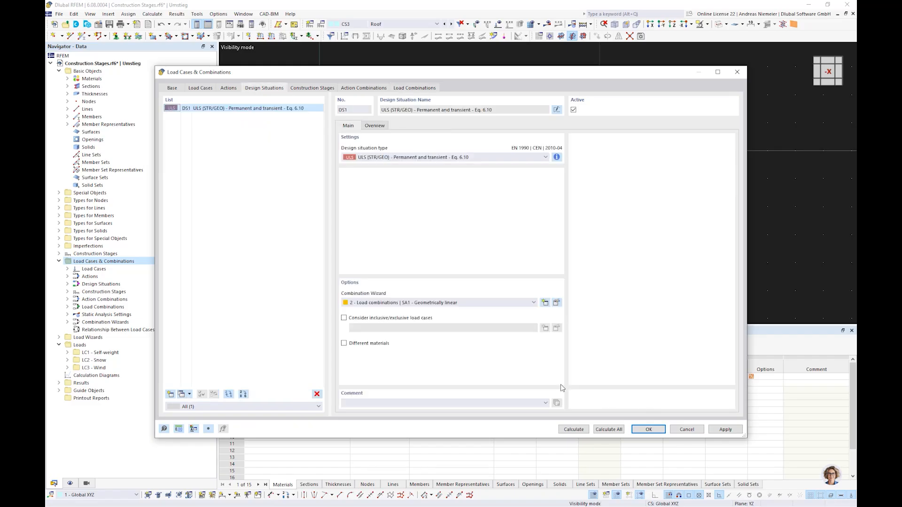
{"action": "left_click", "coordinate": [573, 429]}
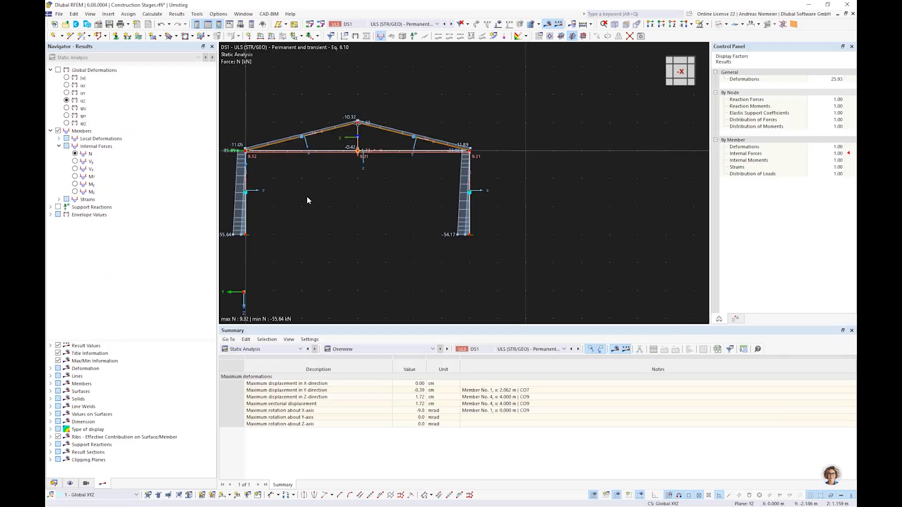
- Display the axial forces N for load combinations CO1 and CO2 of construction stage CS1 to compare them
{"action": "scroll", "coordinate": [395, 241], "scroll_direction": "up", "scroll_amount": 1}
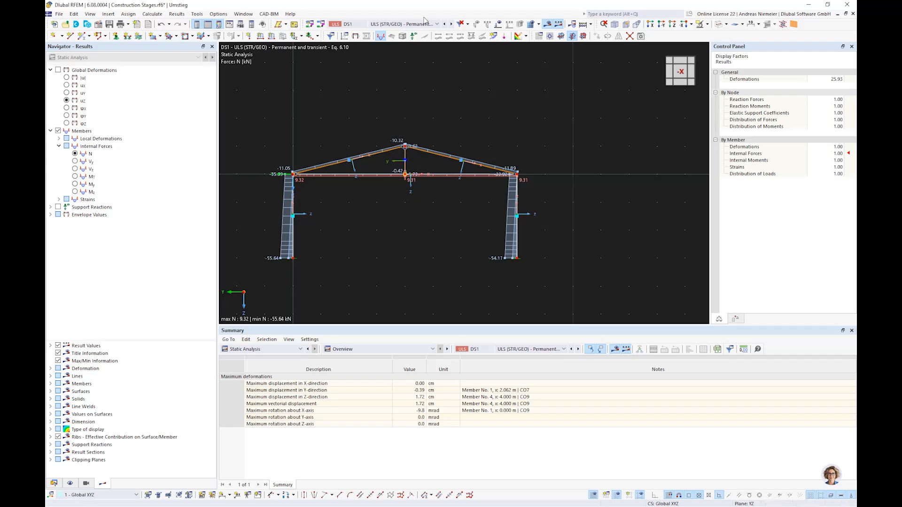
{"action": "left_click", "coordinate": [421, 24]}
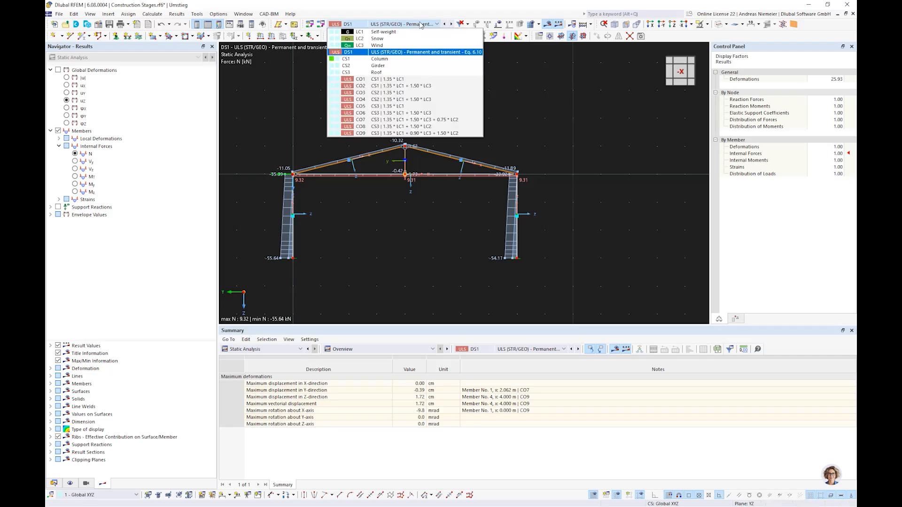
{"action": "left_click", "coordinate": [410, 79]}
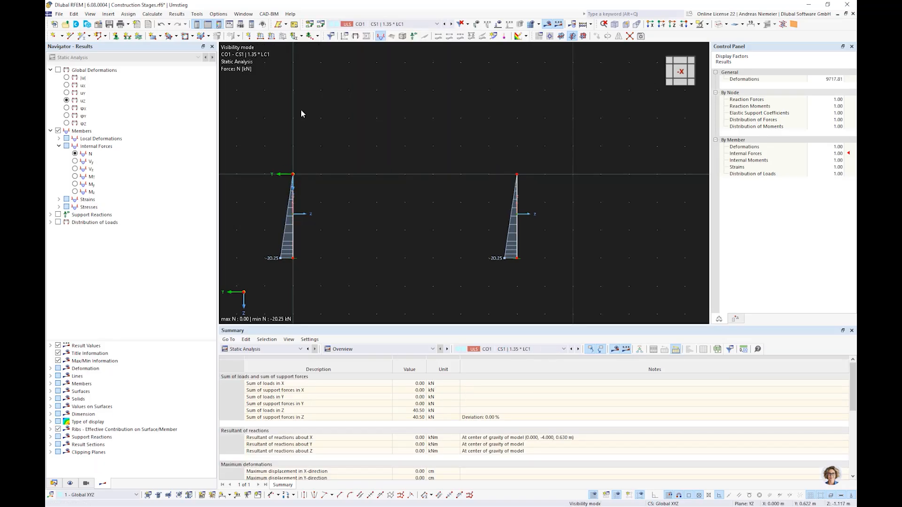
{"action": "left_click", "coordinate": [498, 27]}
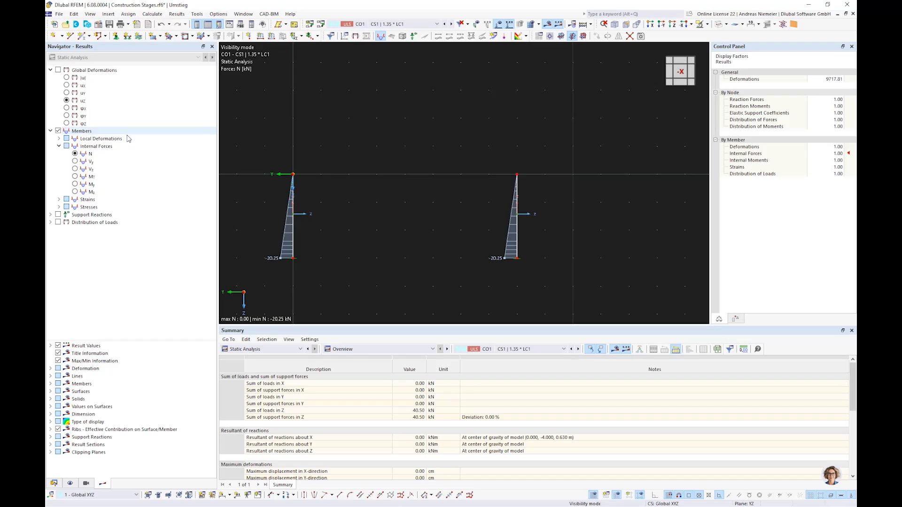
{"action": "left_click", "coordinate": [451, 24]}
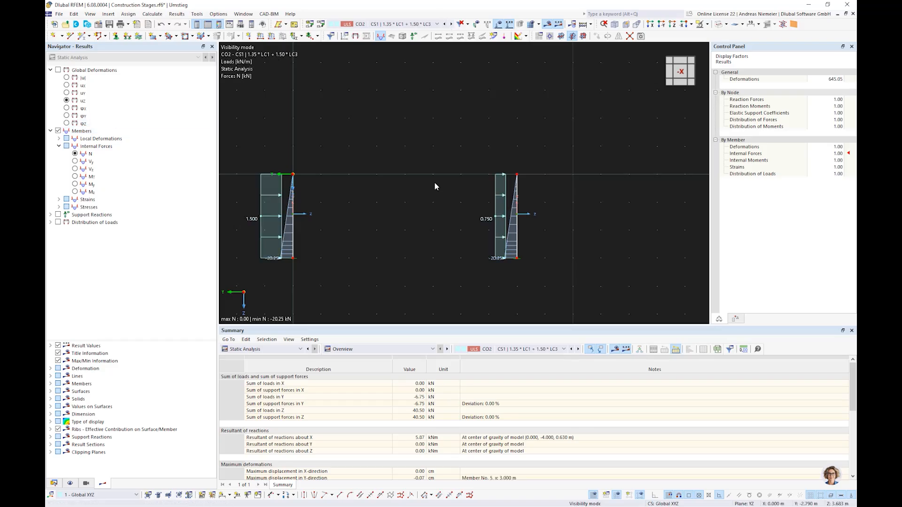
{"action": "left_click", "coordinate": [444, 24]}
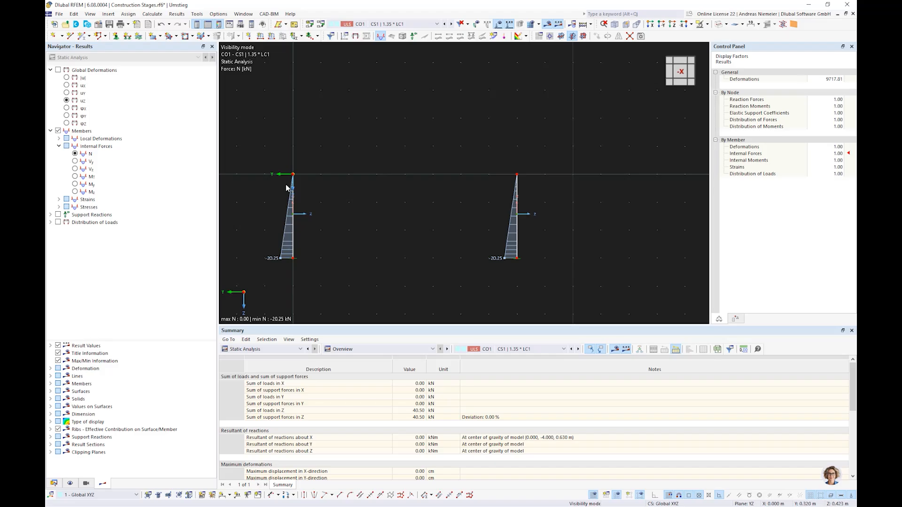
- Examine load combination CO3 of construction stage CS2: axial forces N, bending moments My and global deformations uz
{"action": "left_click", "coordinate": [430, 25]}
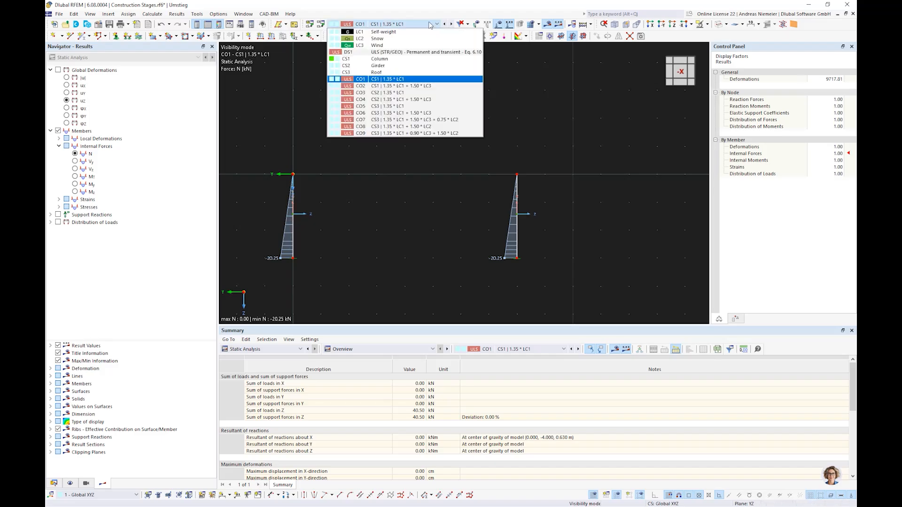
{"action": "left_click", "coordinate": [412, 93]}
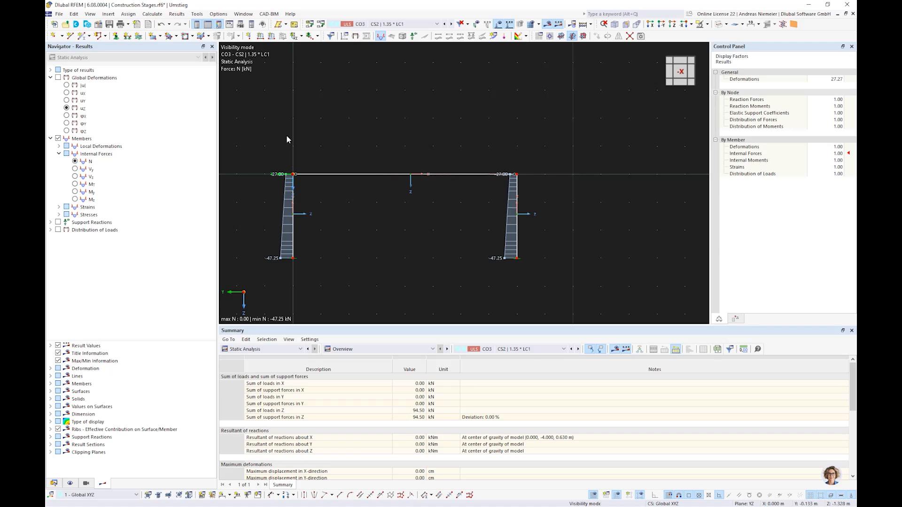
{"action": "left_click", "coordinate": [75, 191]}
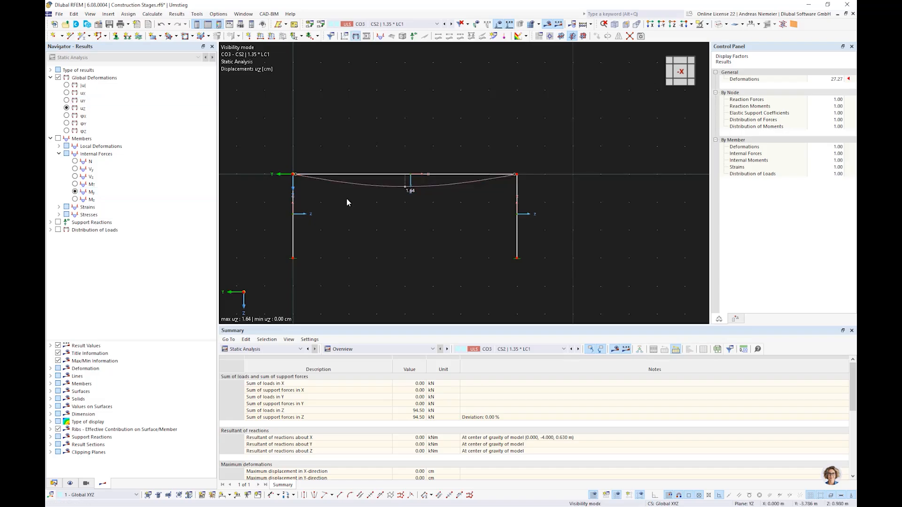
- Examine the global deformations uz and member axial forces N for load combination CO5 of construction stage CS3
{"action": "left_click", "coordinate": [402, 25]}
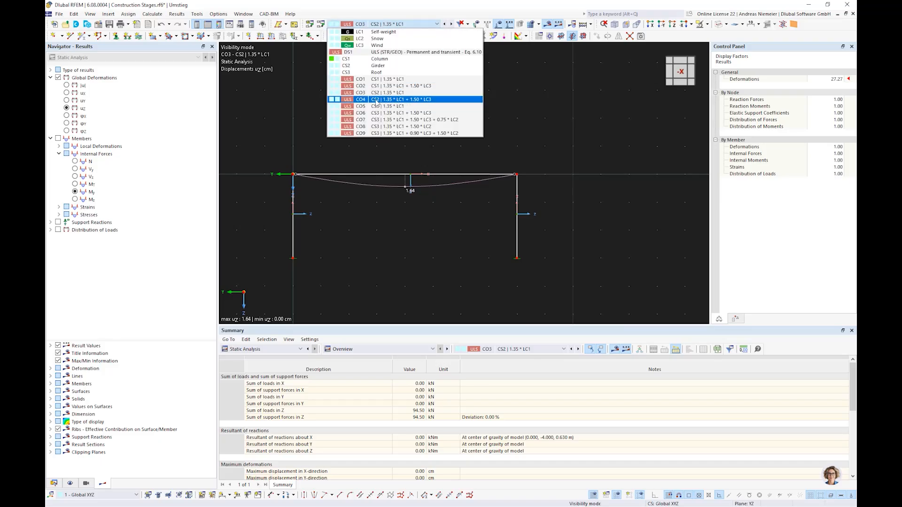
{"action": "left_click", "coordinate": [394, 108]}
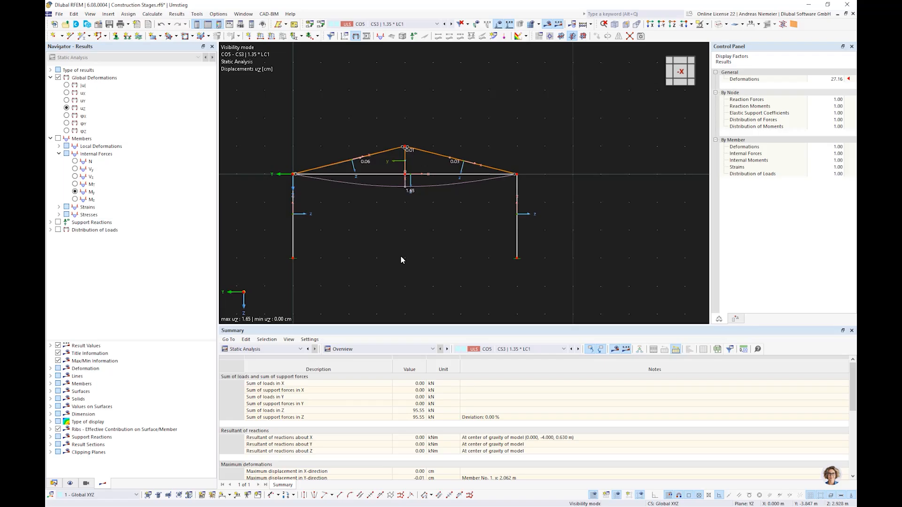
{"action": "scroll", "coordinate": [400, 172], "scroll_direction": "up", "scroll_amount": 3}
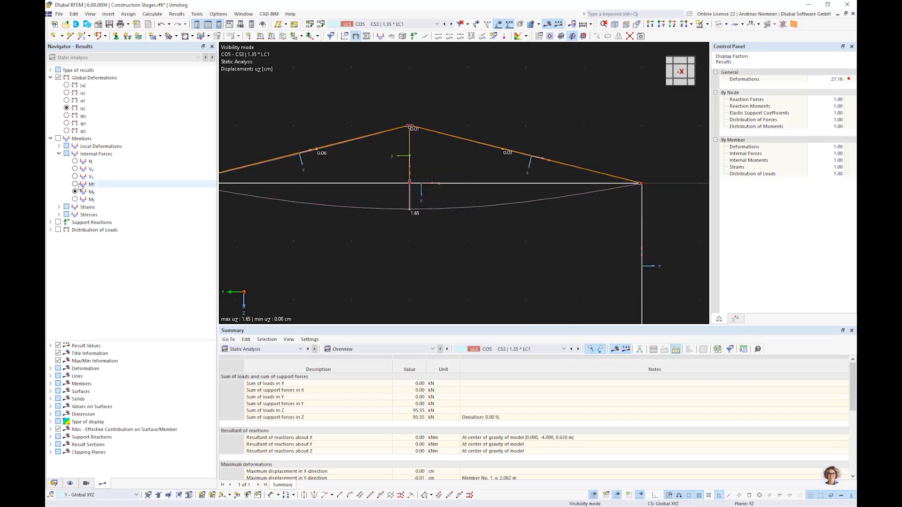
{"action": "left_click", "coordinate": [75, 161]}
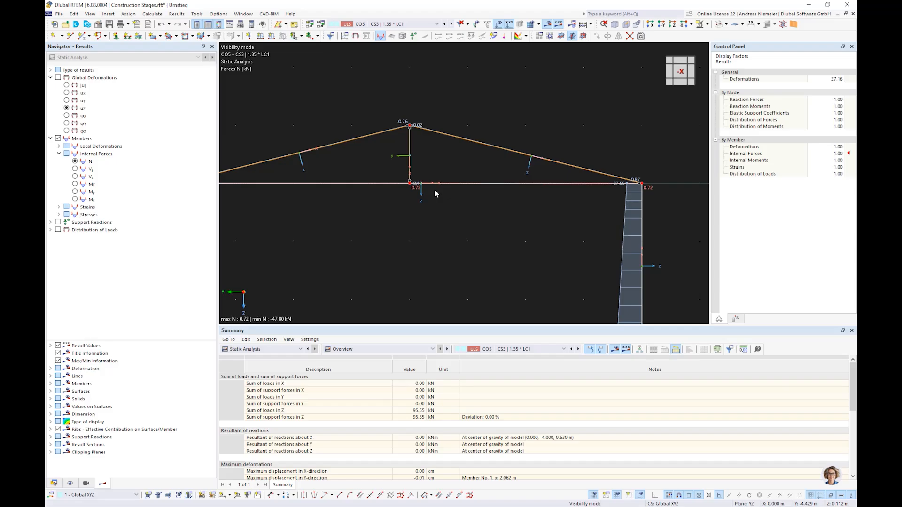
{"action": "scroll", "coordinate": [434, 193], "scroll_direction": "down", "scroll_amount": 2}
{"action": "scroll", "coordinate": [443, 192], "scroll_direction": "down", "scroll_amount": 1}
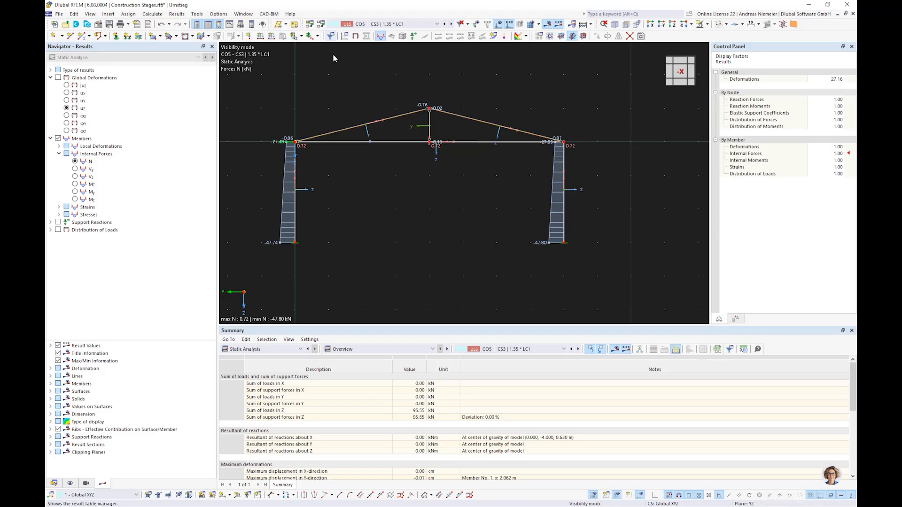
- Set the static analysis settings of construction stage CS1 Column to SA3 - Large deformations | Newton-Raphson | 100 | 1
{"action": "left_click", "coordinate": [326, 23]}
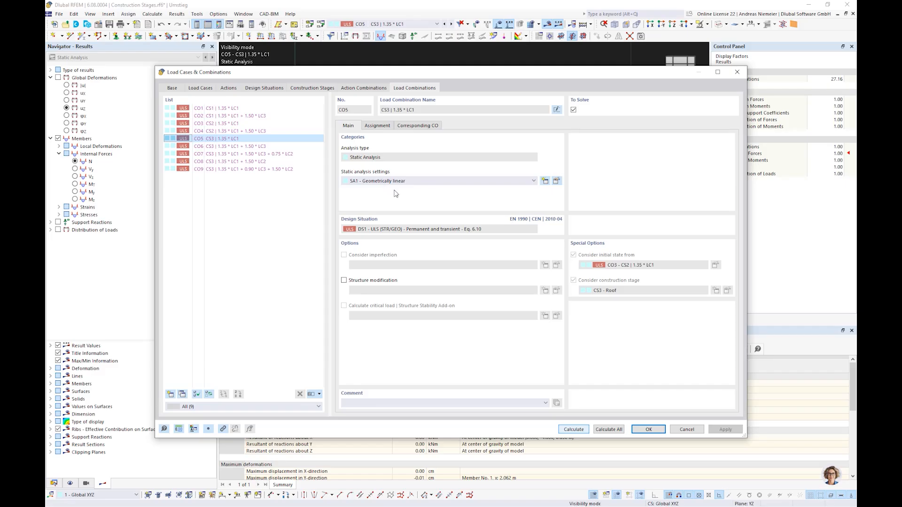
{"action": "left_click", "coordinate": [313, 88]}
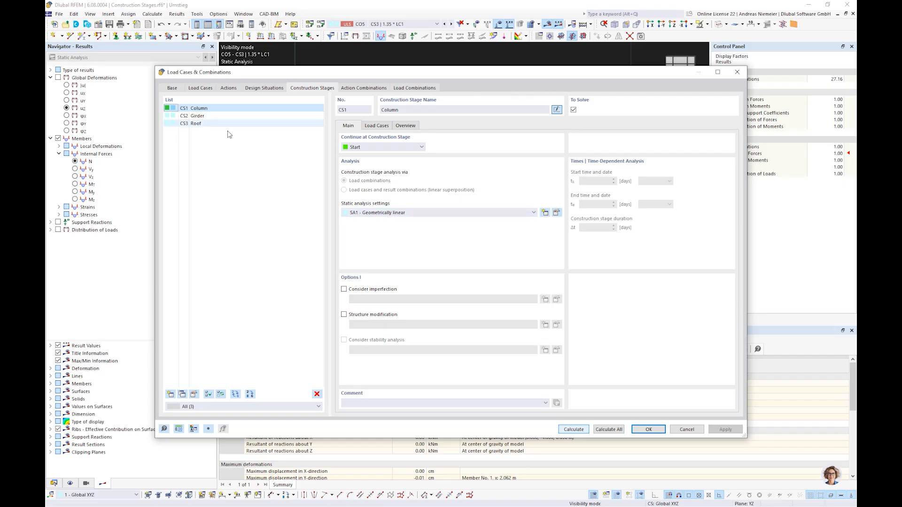
{"action": "left_click", "coordinate": [416, 212]}
{"action": "left_click", "coordinate": [416, 233]}
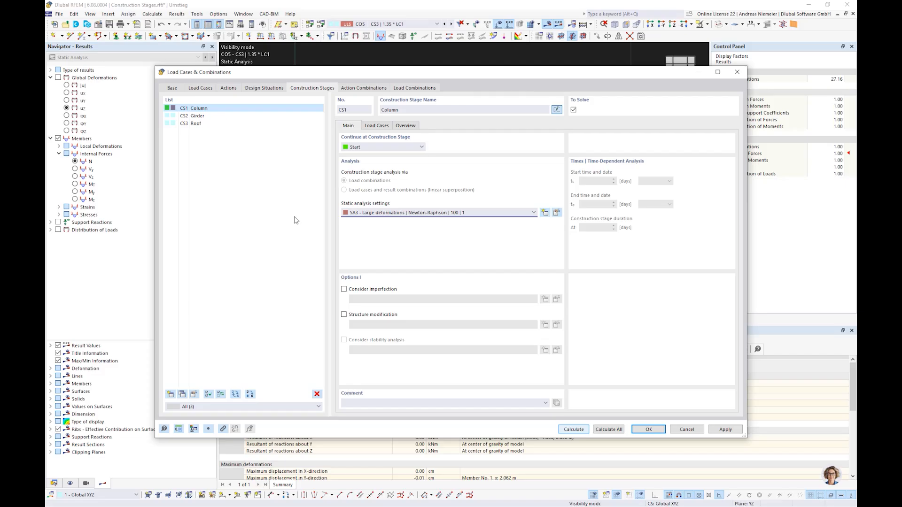
{"action": "left_click", "coordinate": [195, 123], "text": "shift"}
{"action": "left_click", "coordinate": [387, 215]}
- Assign SA3 - Large deformations to construction stages CS2 Girder and CS3 Roof, and apply the load case and combination settings
{"action": "left_click", "coordinate": [226, 117]}
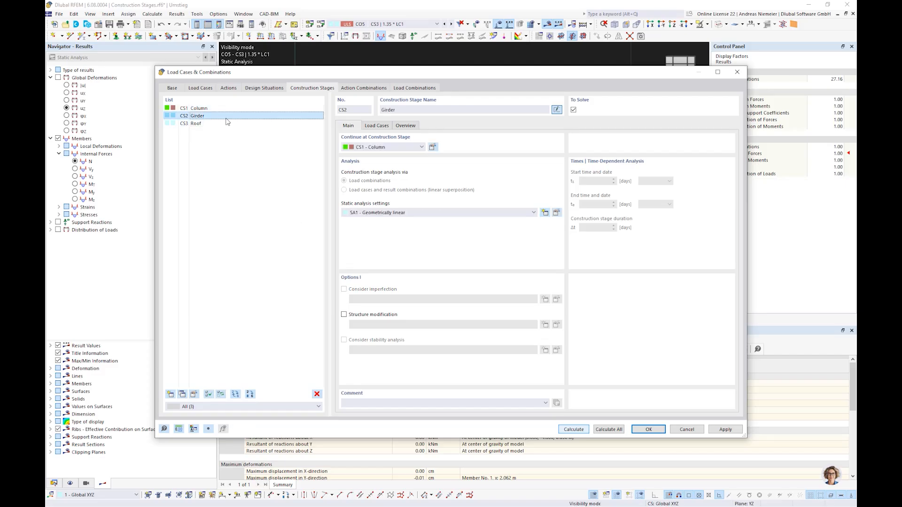
{"action": "left_click", "coordinate": [385, 212]}
{"action": "left_click", "coordinate": [389, 228]}
{"action": "left_click", "coordinate": [234, 124]}
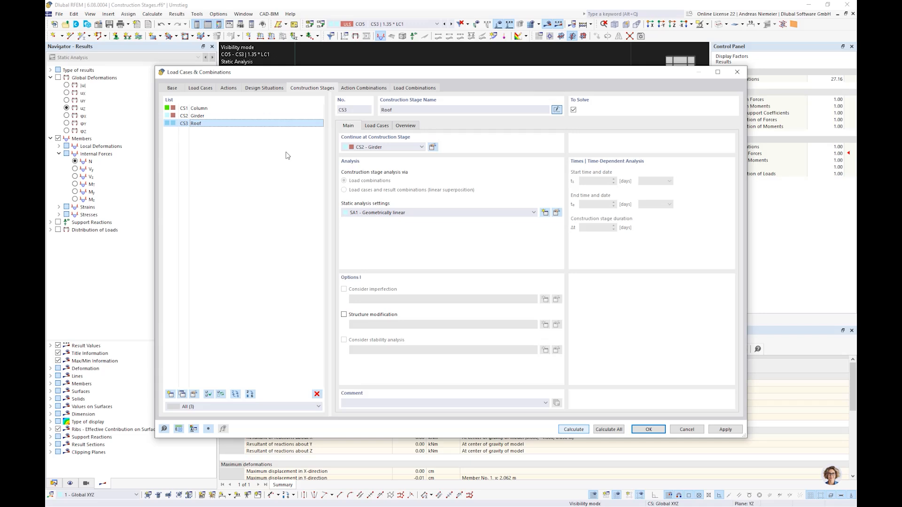
{"action": "left_click", "coordinate": [371, 213]}
{"action": "left_click", "coordinate": [370, 227]}
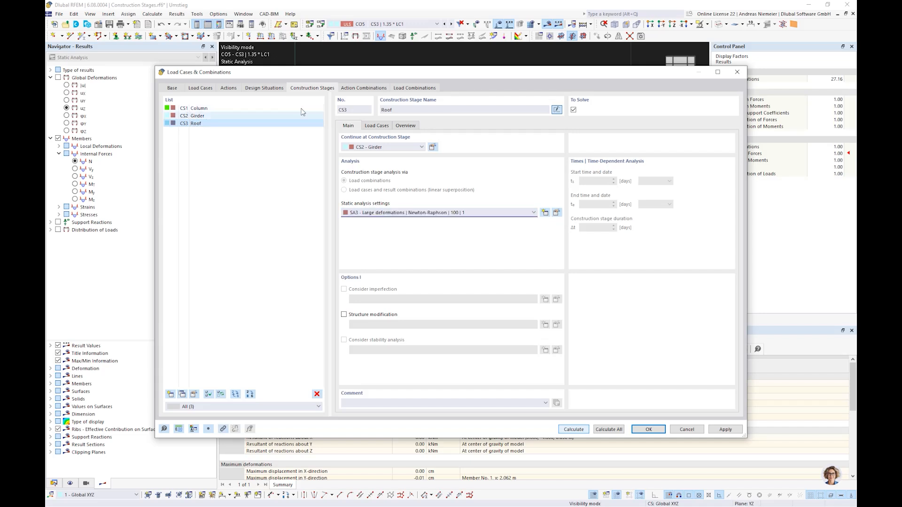
{"action": "left_click", "coordinate": [414, 88]}
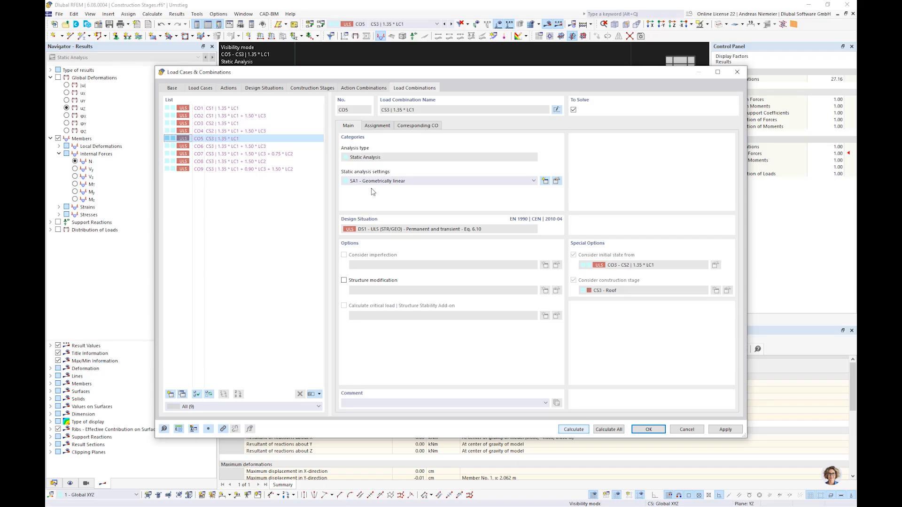
{"action": "left_click", "coordinate": [642, 429]}
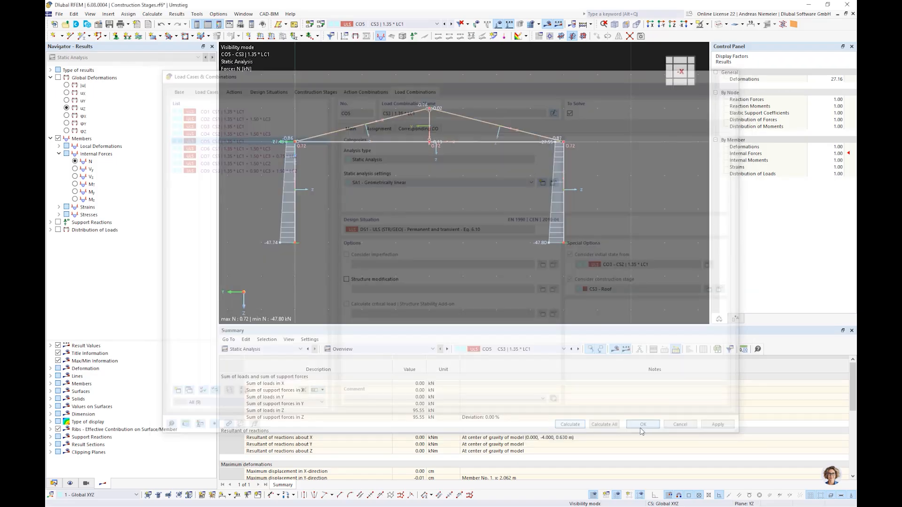
- Check the list of construction stages and combinations, and review the static analysis and initial state settings of CO5
{"action": "left_click", "coordinate": [360, 24]}
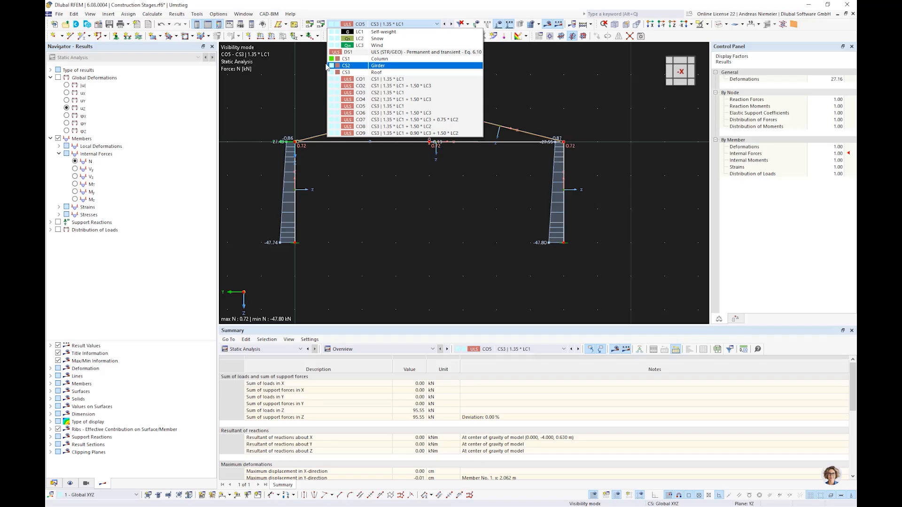
{"action": "left_click", "coordinate": [418, 231]}
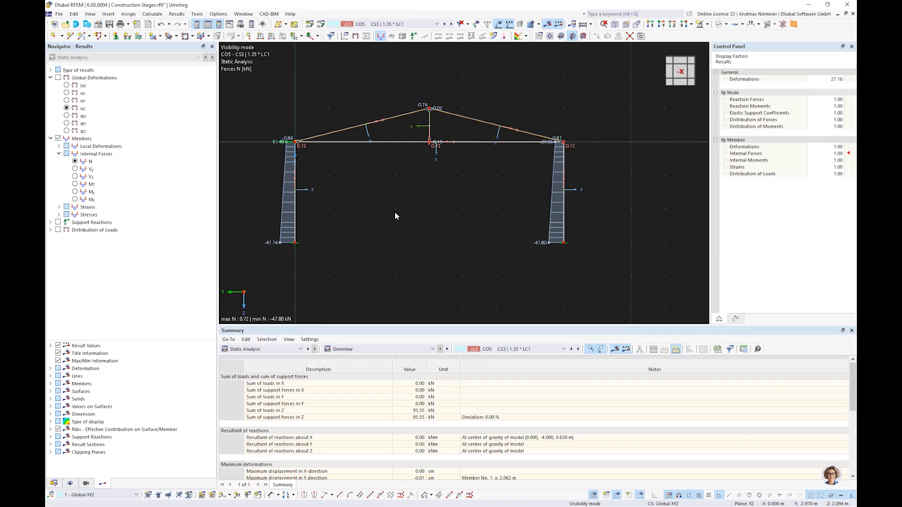
{"action": "left_click", "coordinate": [321, 24]}
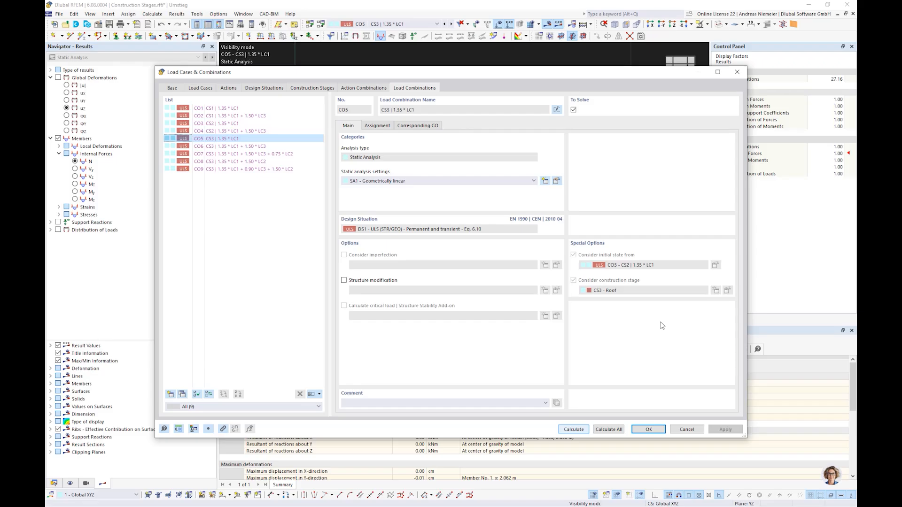
{"action": "left_click", "coordinate": [686, 429]}
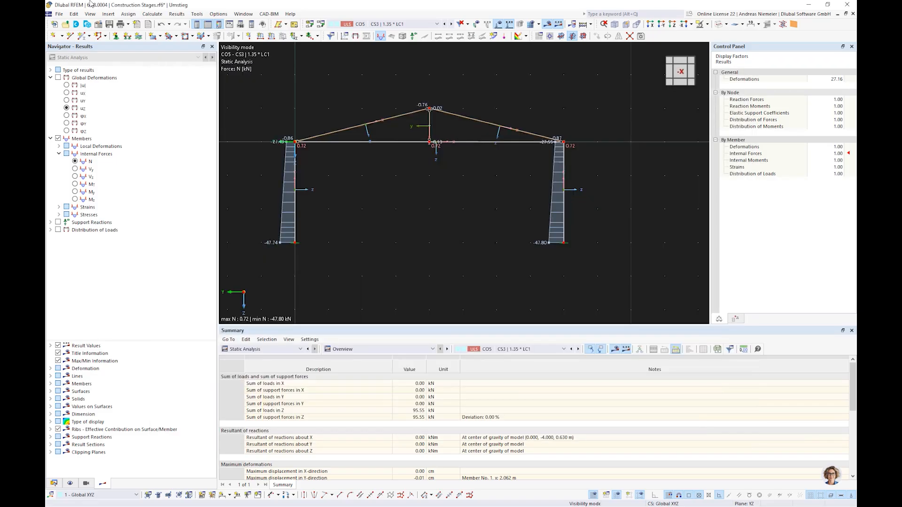
- Close the Construction Stages.rf6 model without saving its changes
{"action": "left_click", "coordinate": [59, 14]}
{"action": "left_click", "coordinate": [69, 42]}
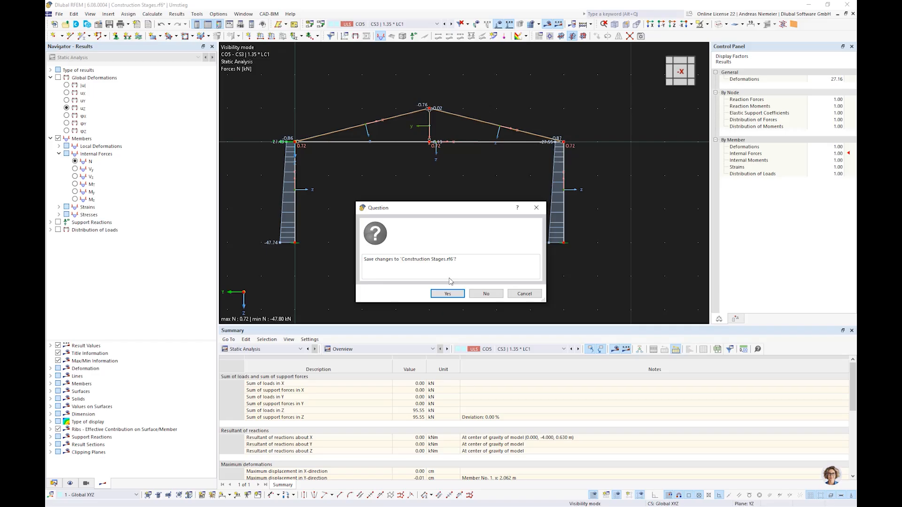
{"action": "left_click", "coordinate": [486, 293]}
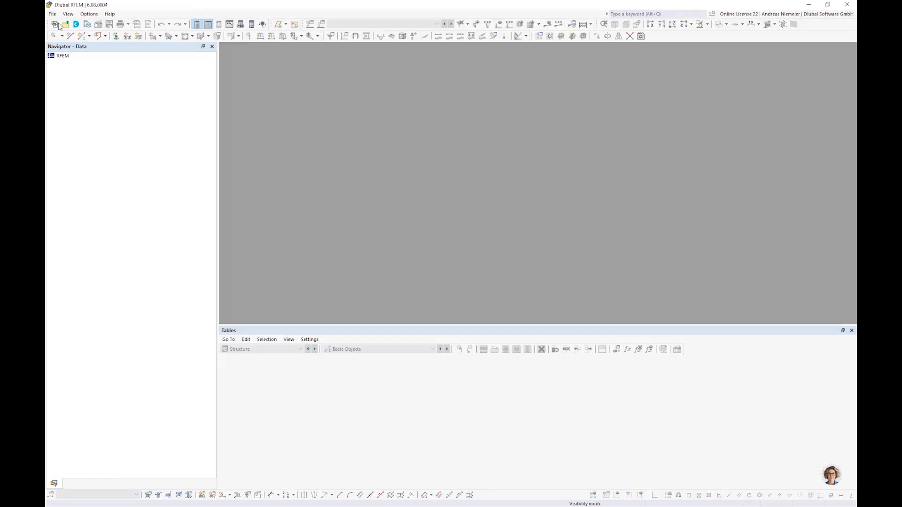
- Open the model file Ceiling about first floor.rf6 from the Umstieg folder
{"action": "left_click", "coordinate": [53, 14]}
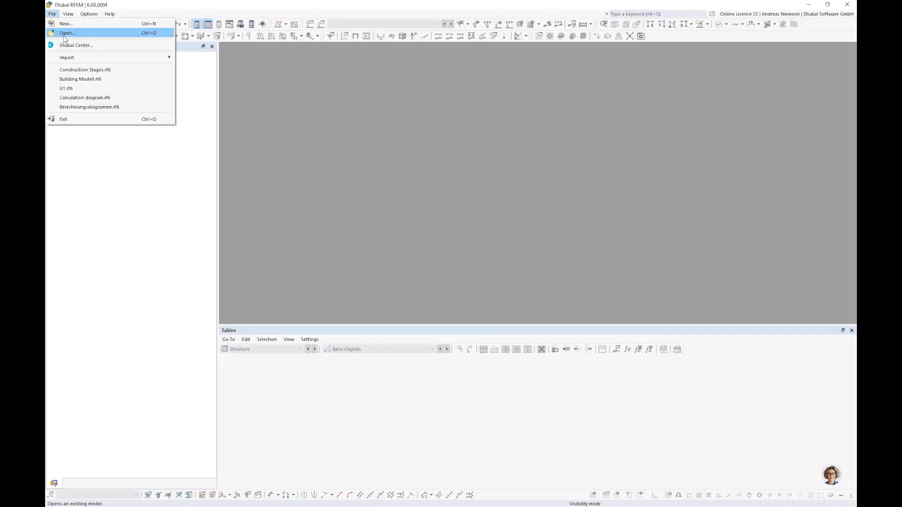
{"action": "left_click", "coordinate": [72, 33]}
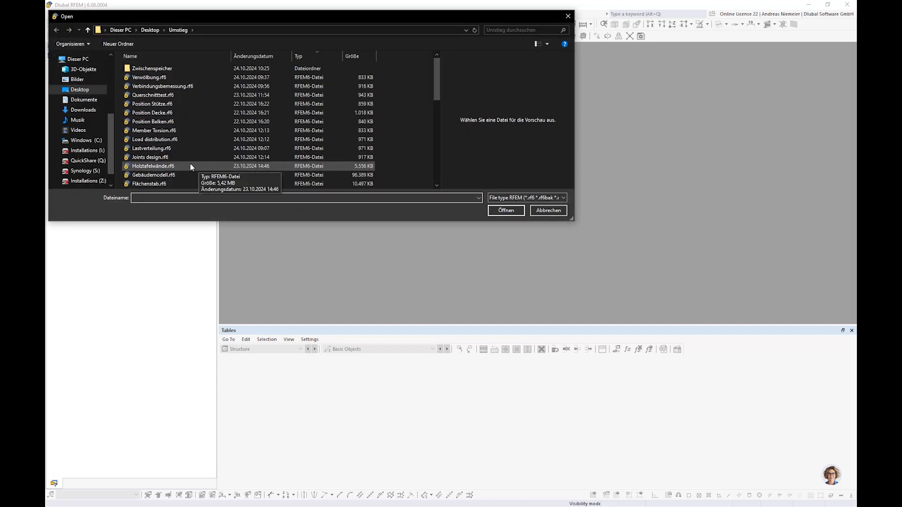
{"action": "scroll", "coordinate": [155, 137], "scroll_direction": "down", "scroll_amount": 5}
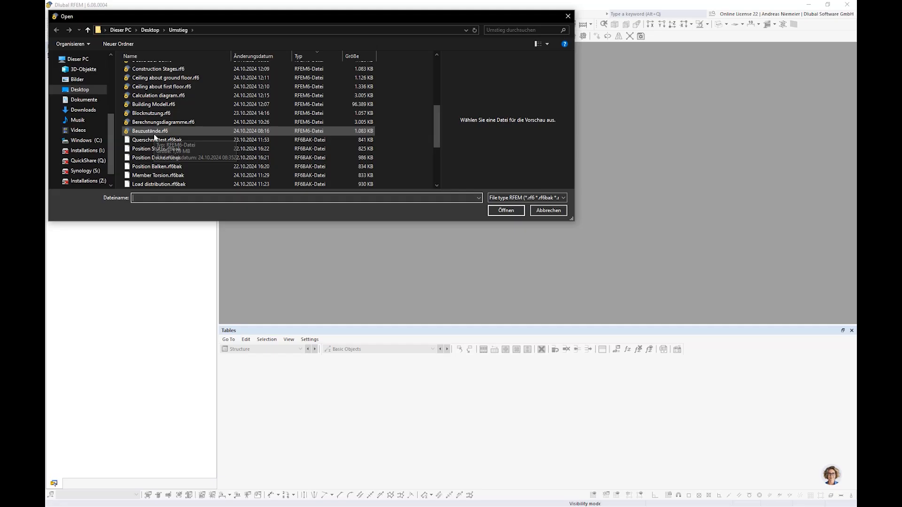
{"action": "scroll", "coordinate": [160, 146], "scroll_direction": "down", "scroll_amount": 4}
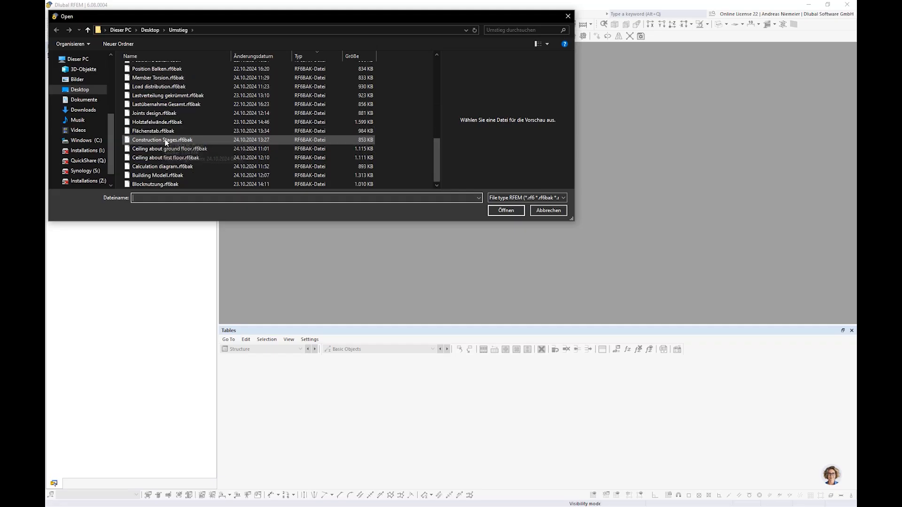
{"action": "scroll", "coordinate": [166, 144], "scroll_direction": "up", "scroll_amount": 4}
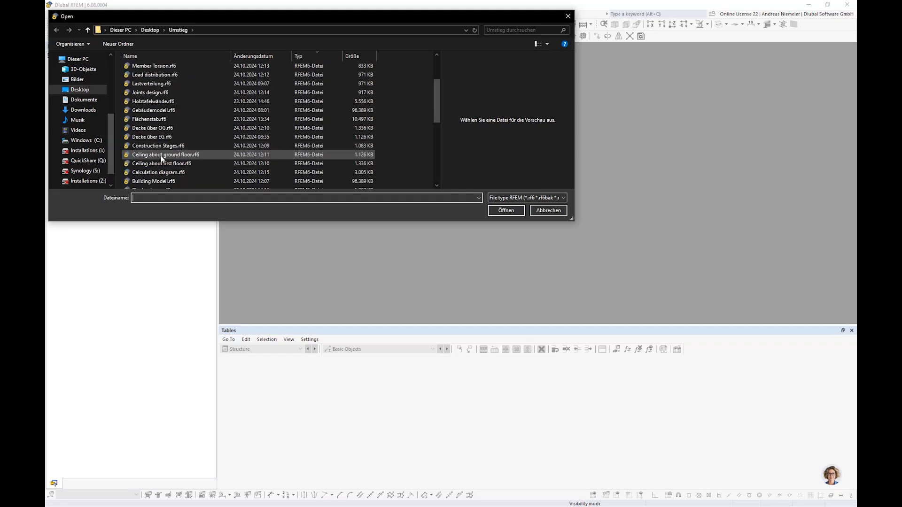
{"action": "left_click", "coordinate": [162, 164]}
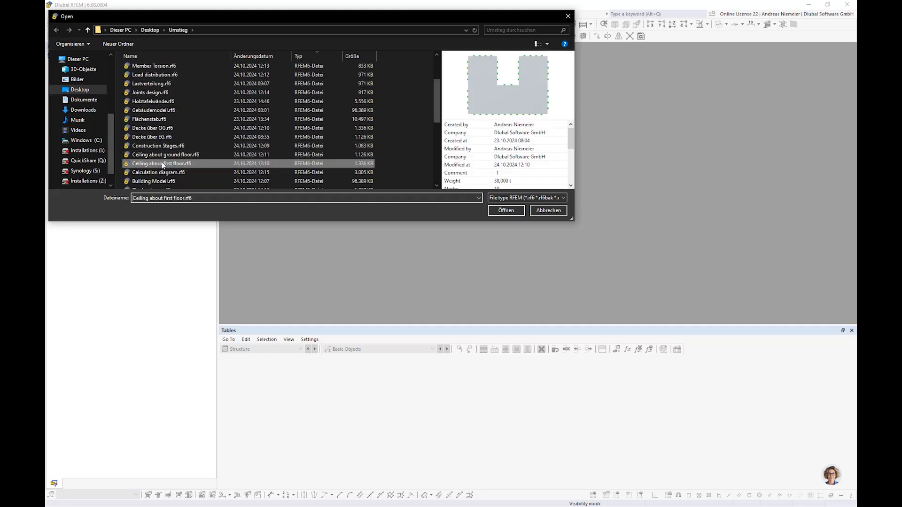
{"action": "left_click", "coordinate": [504, 211]}
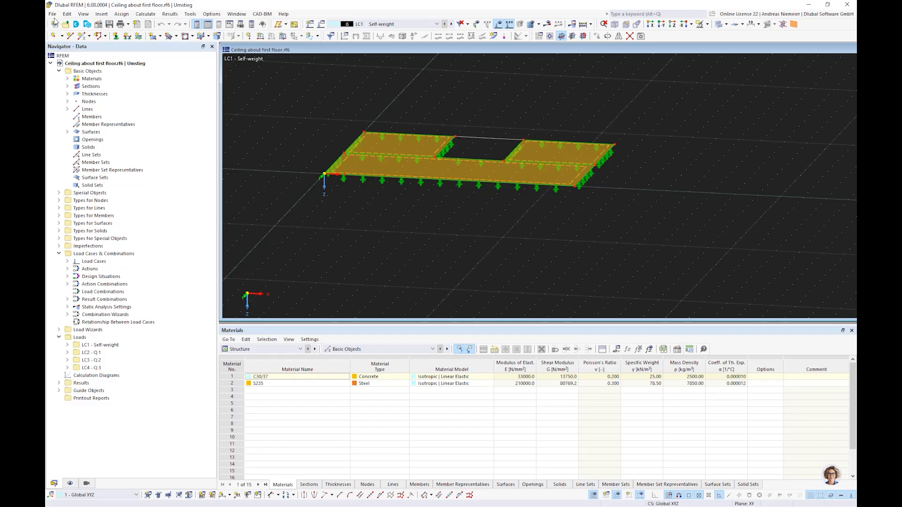
- Open the model file Ceiling about ground floor.rf6 from the Umstieg folder
{"action": "left_click", "coordinate": [52, 13]}
{"action": "left_click", "coordinate": [67, 33]}
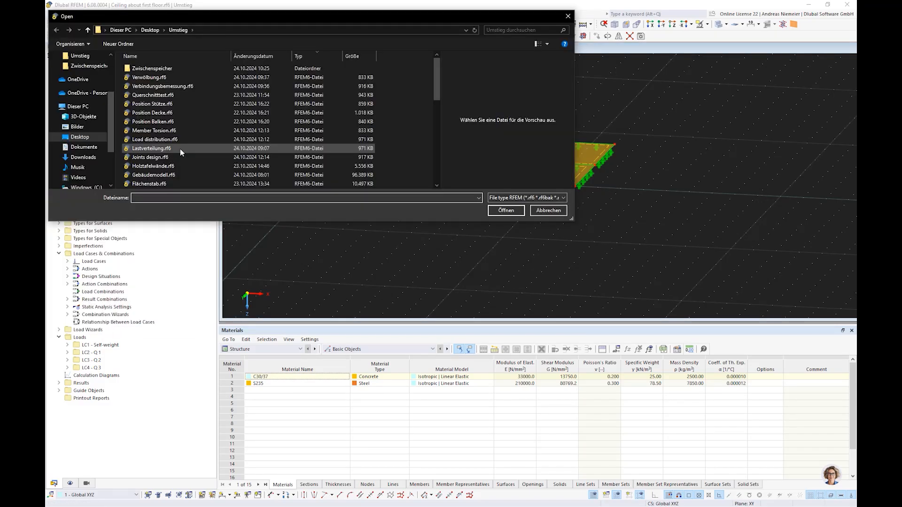
{"action": "scroll", "coordinate": [179, 149], "scroll_direction": "down", "scroll_amount": 3}
{"action": "left_click", "coordinate": [165, 148]}
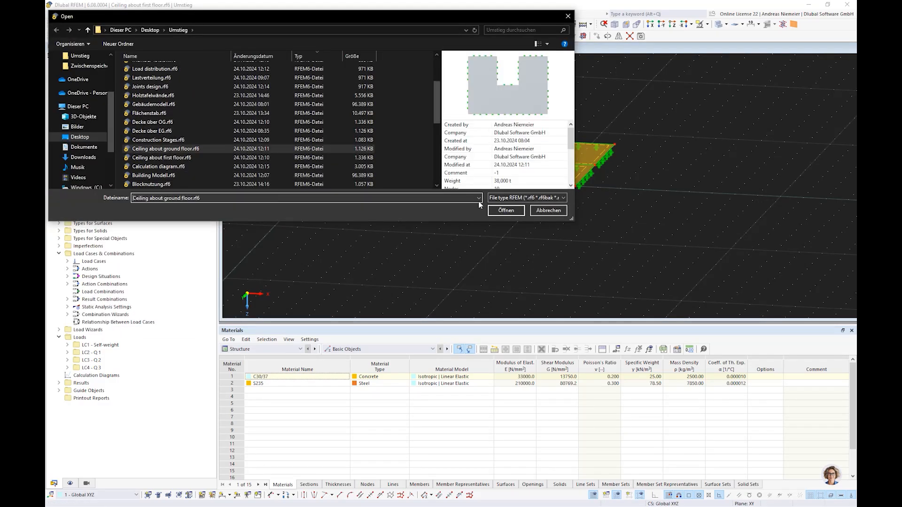
{"action": "left_click", "coordinate": [505, 210]}
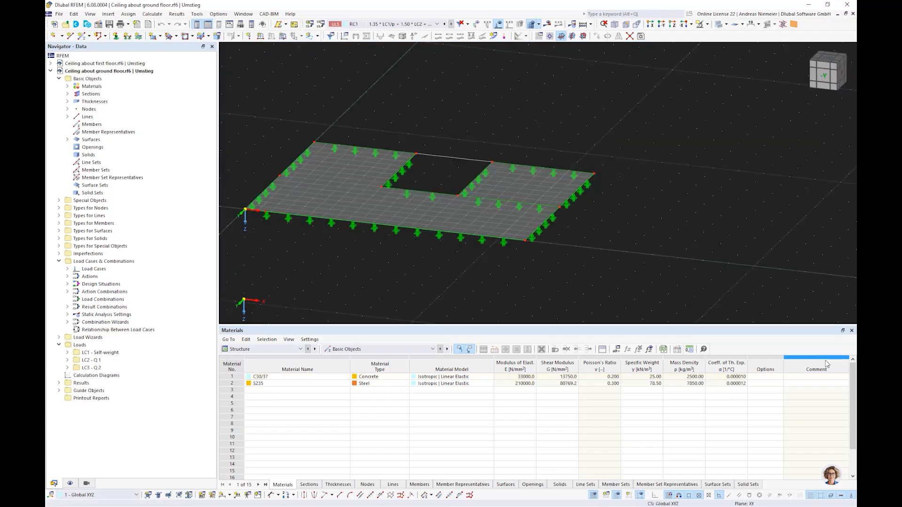
- Hide the Materials table and tile the first-floor and ground-floor ceiling models one above the other, fitting each slab in its window
{"action": "left_click", "coordinate": [851, 331]}
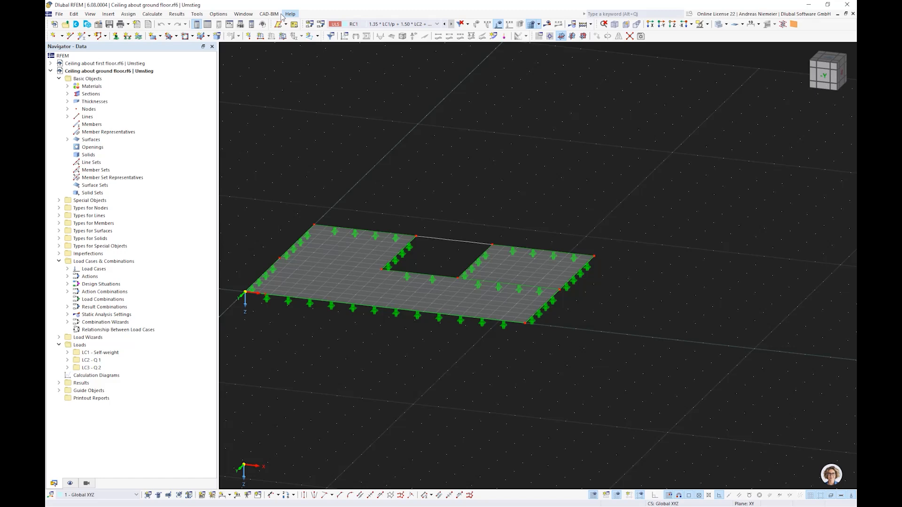
{"action": "left_click", "coordinate": [243, 14]}
{"action": "left_click", "coordinate": [255, 86]}
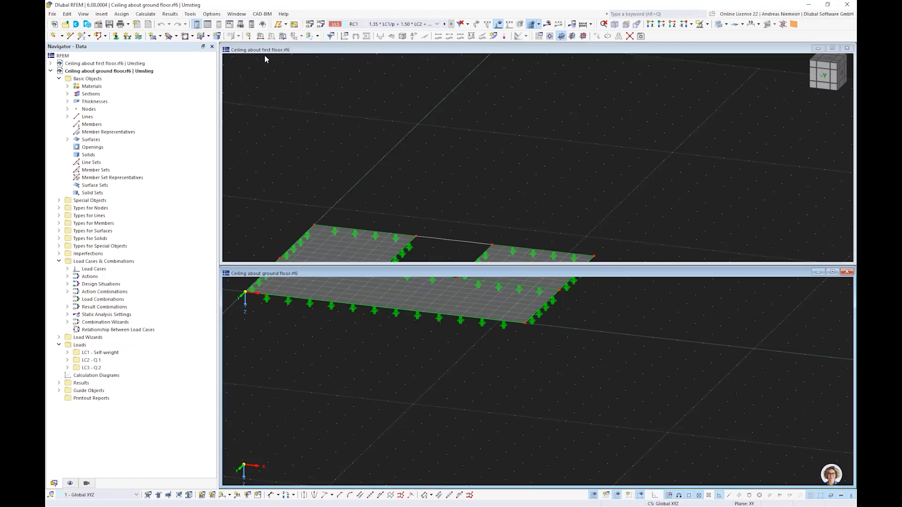
{"action": "middle_click_drag", "start_coordinate": [295, 171], "coordinate": [380, 169]}
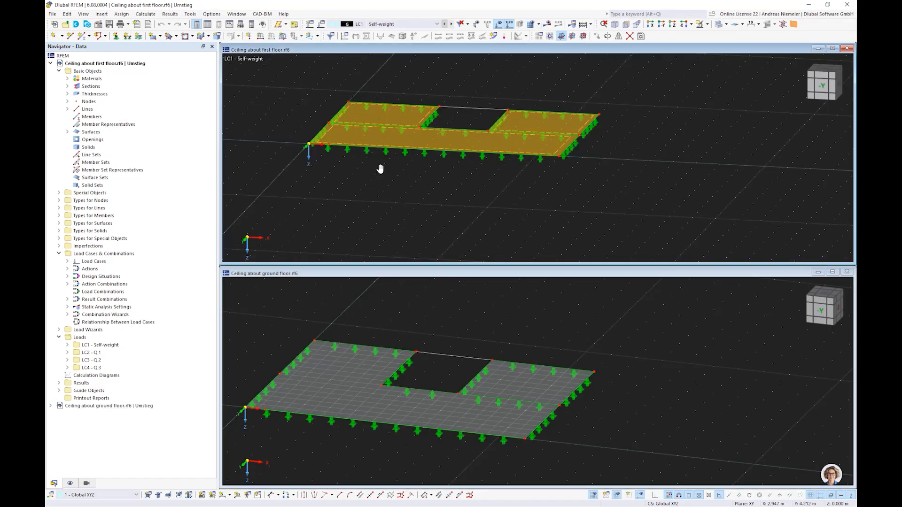
{"action": "scroll", "coordinate": [469, 177], "scroll_direction": "up", "scroll_amount": 3}
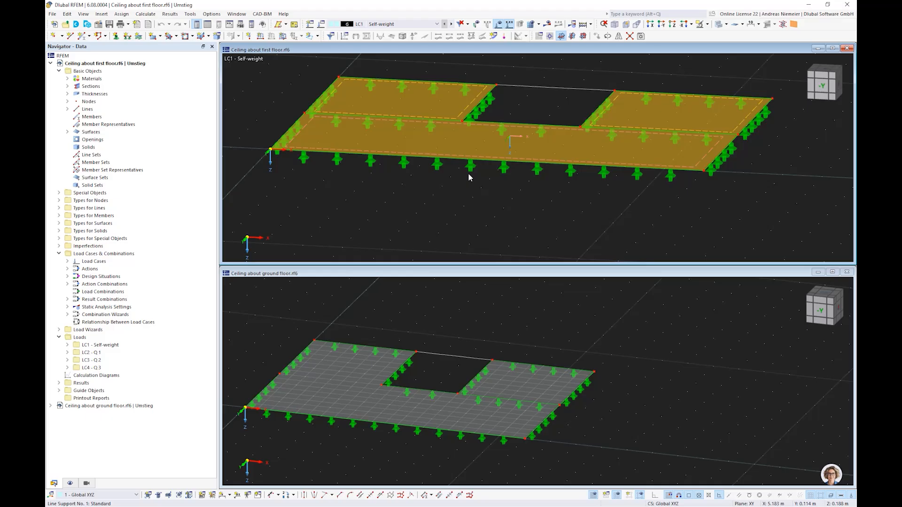
{"action": "scroll", "coordinate": [469, 177], "scroll_direction": "down", "scroll_amount": 1}
{"action": "middle_click_drag", "start_coordinate": [429, 355], "coordinate": [463, 332]}
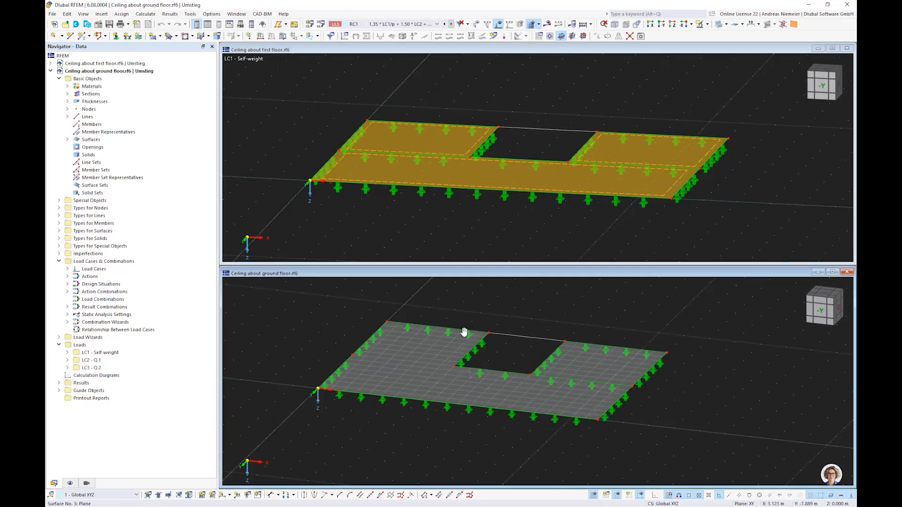
{"action": "scroll", "coordinate": [469, 343], "scroll_direction": "up", "scroll_amount": 2}
- Show the first-floor ceiling in plan view and review the surface loads of LC2, LC3 and LC4 with the results hidden
{"action": "left_click", "coordinate": [469, 225]}
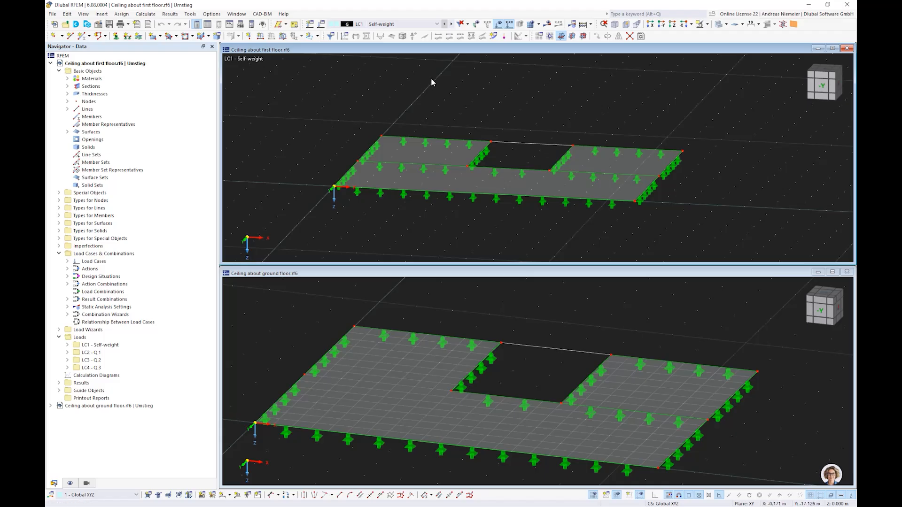
{"action": "key", "text": "ctrl+3"}
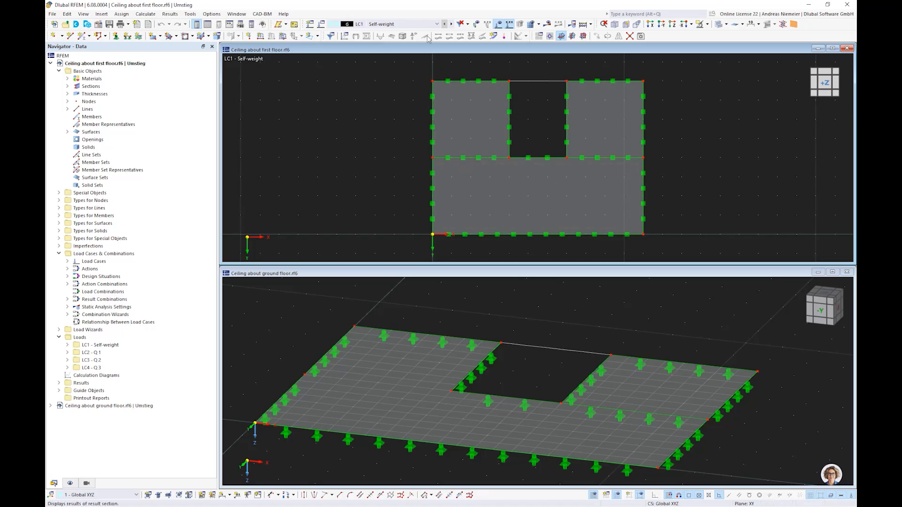
{"action": "left_click", "coordinate": [415, 24]}
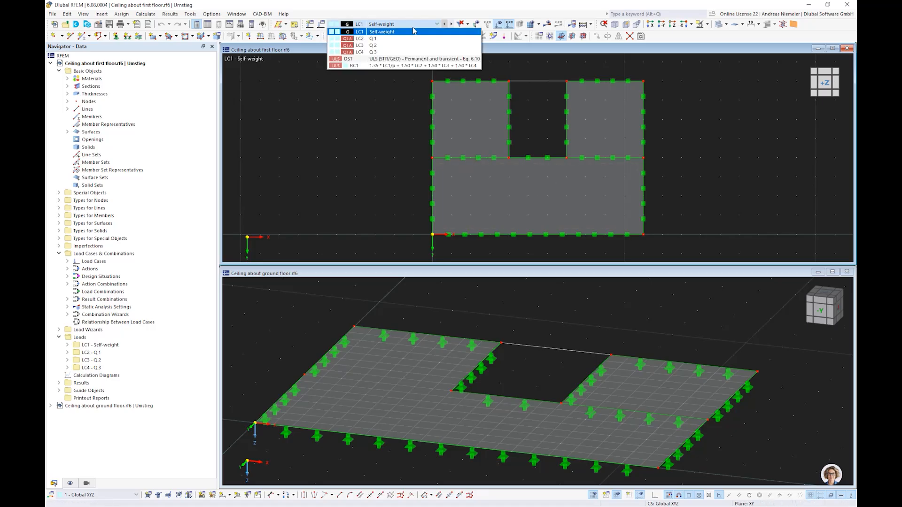
{"action": "left_click", "coordinate": [382, 38]}
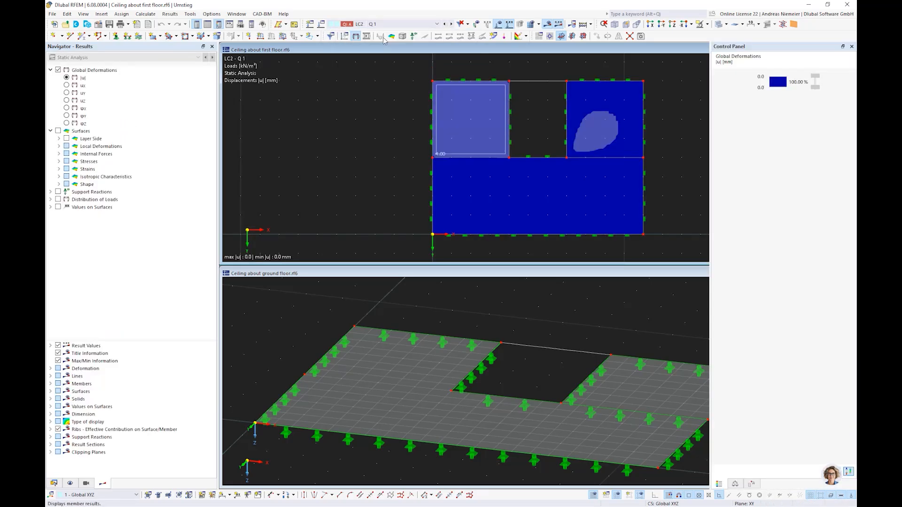
{"action": "left_click", "coordinate": [562, 25]}
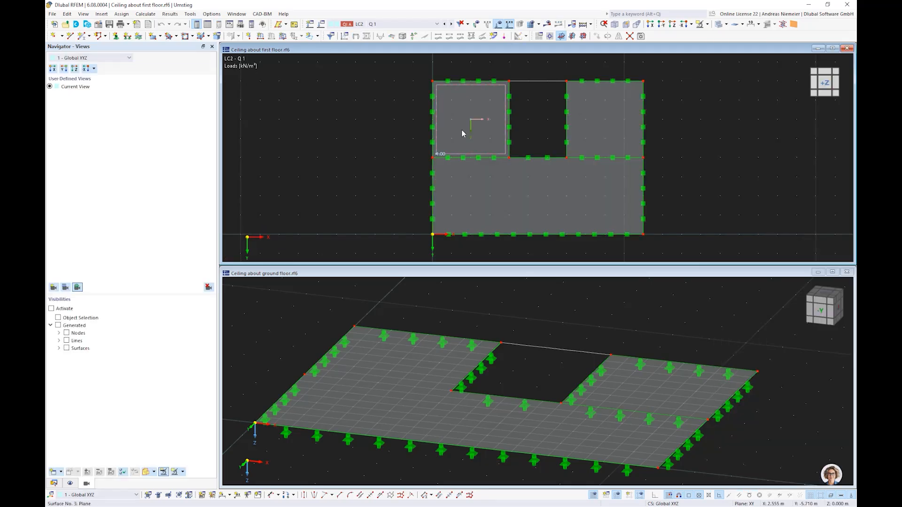
{"action": "left_click", "coordinate": [452, 24]}
{"action": "left_click", "coordinate": [452, 25]}
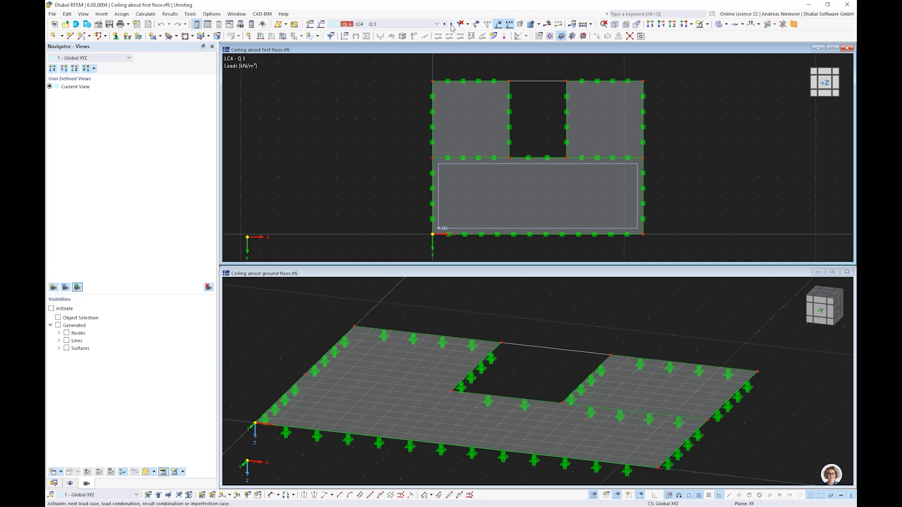
{"action": "left_click", "coordinate": [375, 25]}
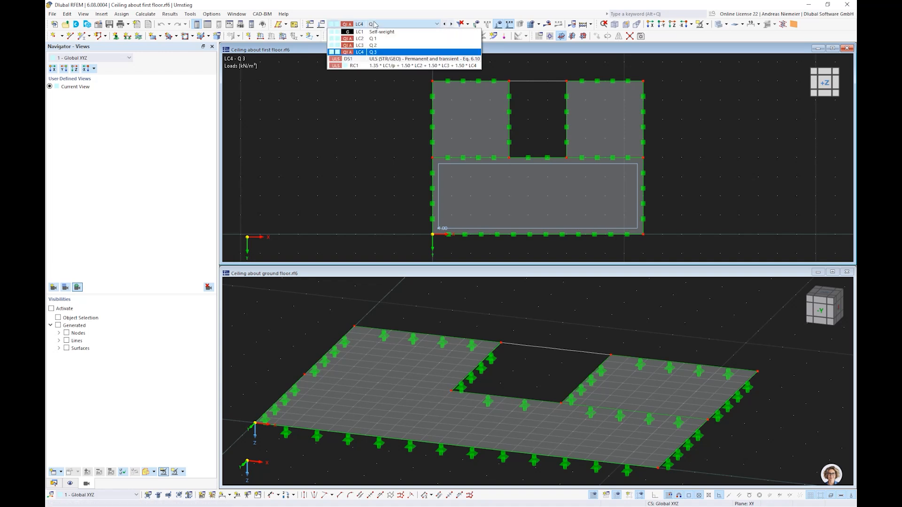
{"action": "left_click", "coordinate": [361, 108]}
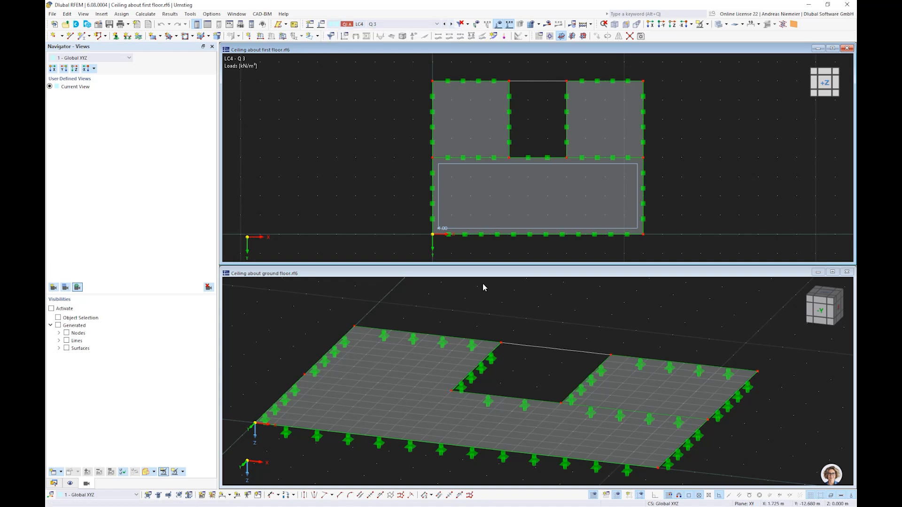
- Show the ground-floor ceiling model in plan view along the Z-axis
{"action": "left_click", "coordinate": [469, 293]}
{"action": "key", "text": "ctrl+3"}
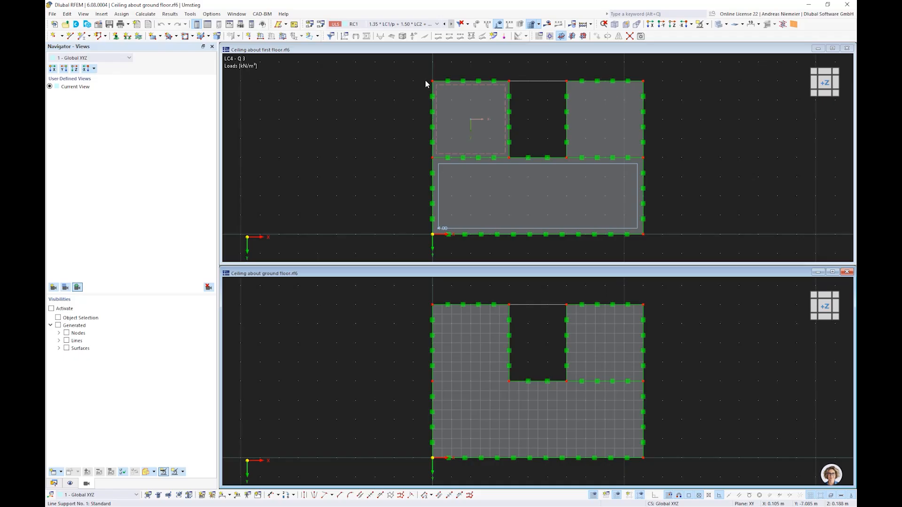
- Display the loads of load cases Q 1 and Q 2 in the ground-floor ceiling model
{"action": "left_click", "coordinate": [401, 24]}
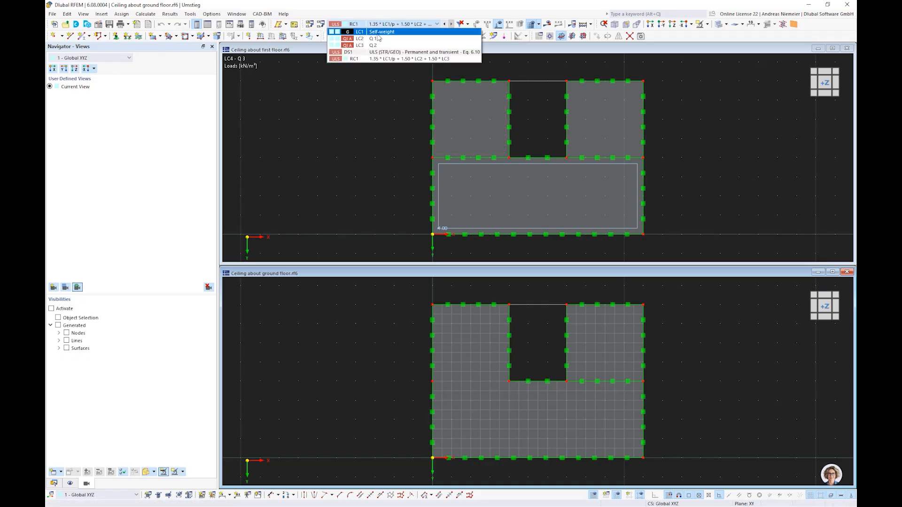
{"action": "left_click", "coordinate": [378, 33]}
{"action": "left_click", "coordinate": [452, 24]}
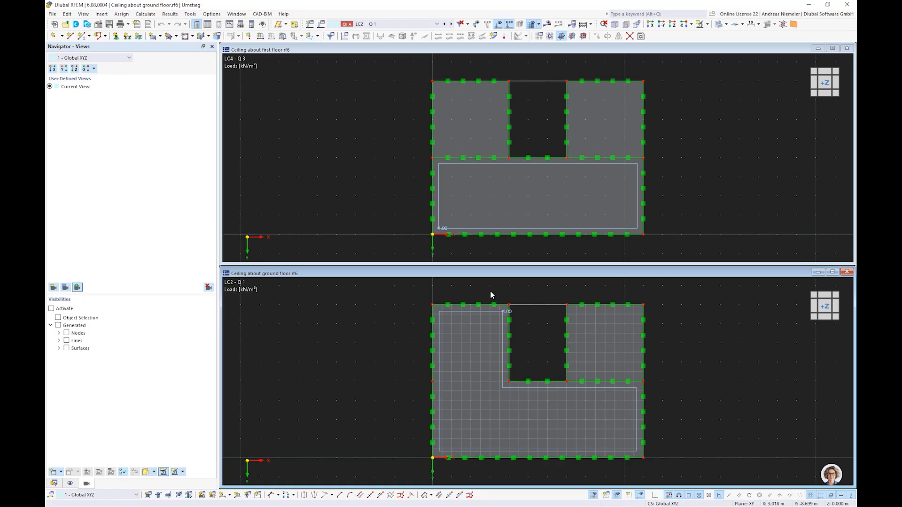
{"action": "left_click", "coordinate": [451, 24]}
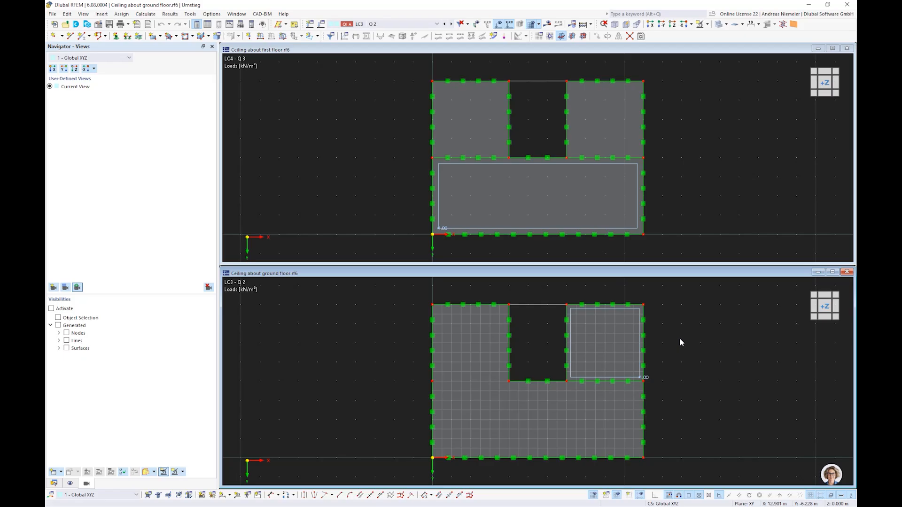
- Show the first-floor ceiling model's load case LC4 - Q 3 in isometric view and bring up the model data tree
{"action": "left_click", "coordinate": [525, 61]}
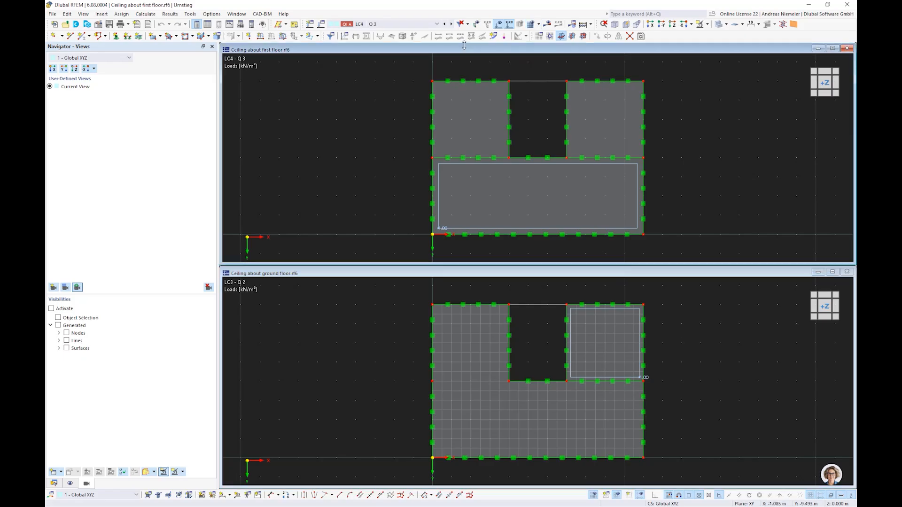
{"action": "left_click", "coordinate": [626, 25]}
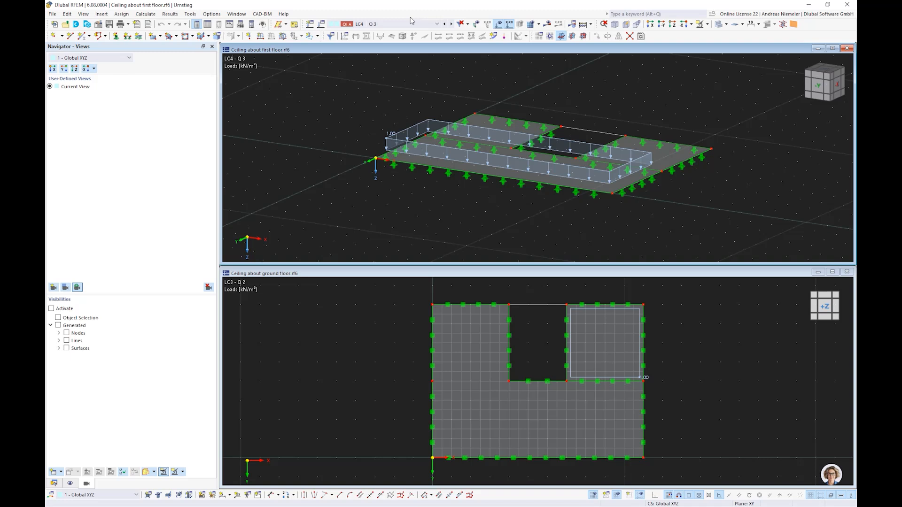
{"action": "left_click", "coordinate": [410, 24]}
{"action": "left_click", "coordinate": [391, 52]}
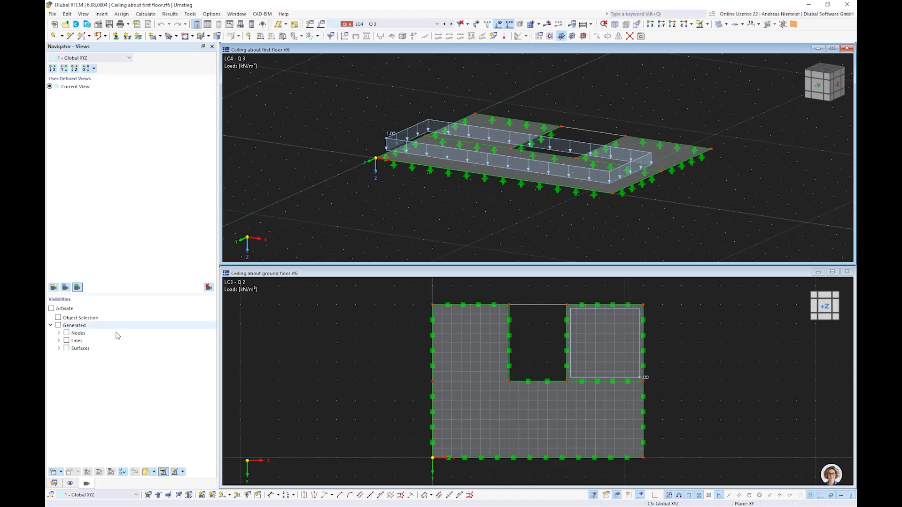
{"action": "left_click", "coordinate": [57, 483]}
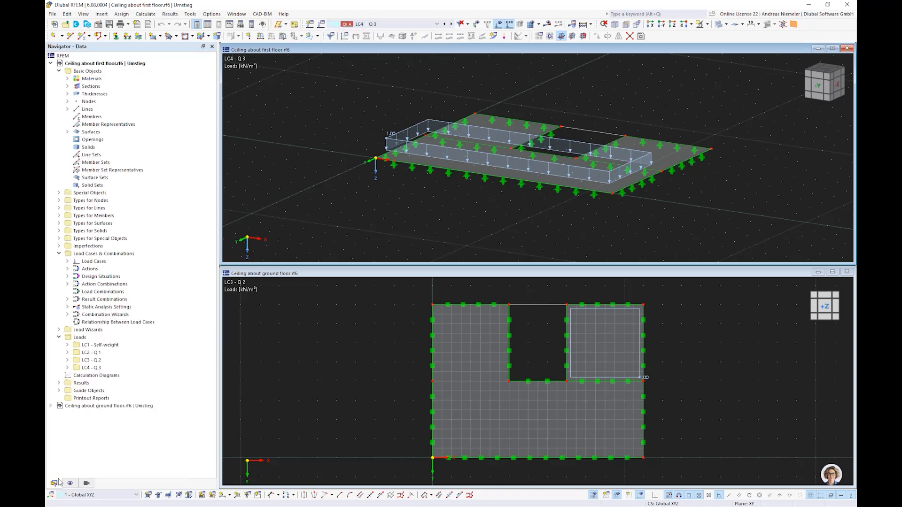
- Display the first-floor ceiling's Q 3 deformation results, briefly showing the support reactions and hiding them again
{"action": "left_click", "coordinate": [547, 23]}
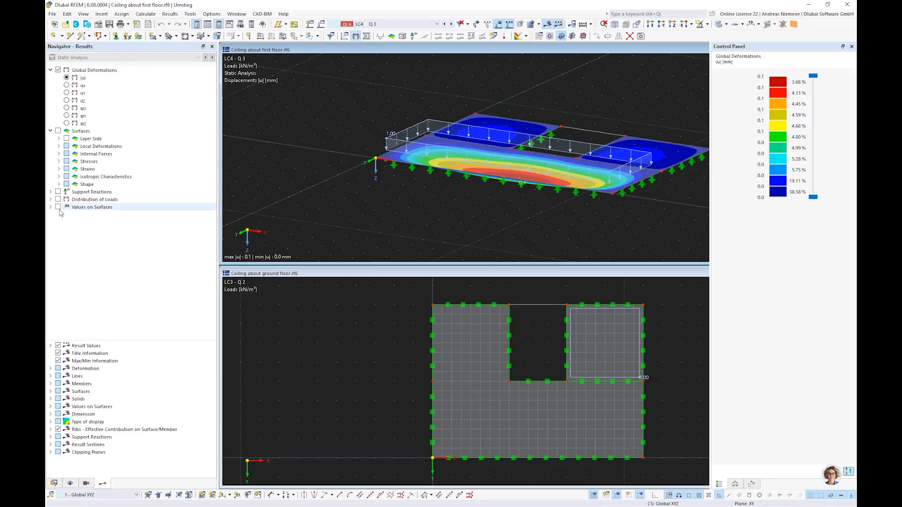
{"action": "left_click", "coordinate": [59, 192]}
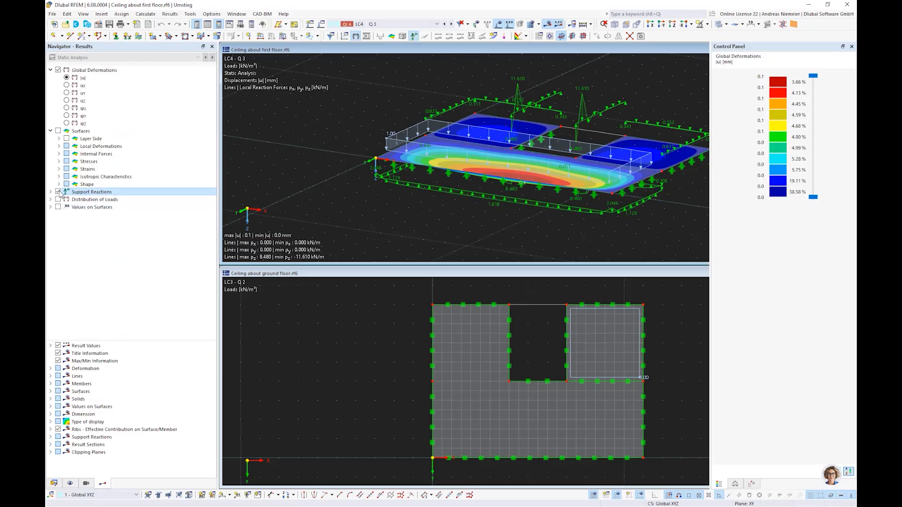
{"action": "left_click", "coordinate": [58, 192]}
- Create three copies of load case LC3 - Q 2 in the ground-floor ceiling model
{"action": "left_click", "coordinate": [342, 314]}
{"action": "middle_click_drag", "start_coordinate": [375, 357], "coordinate": [559, 339], "text": "ctrl"}
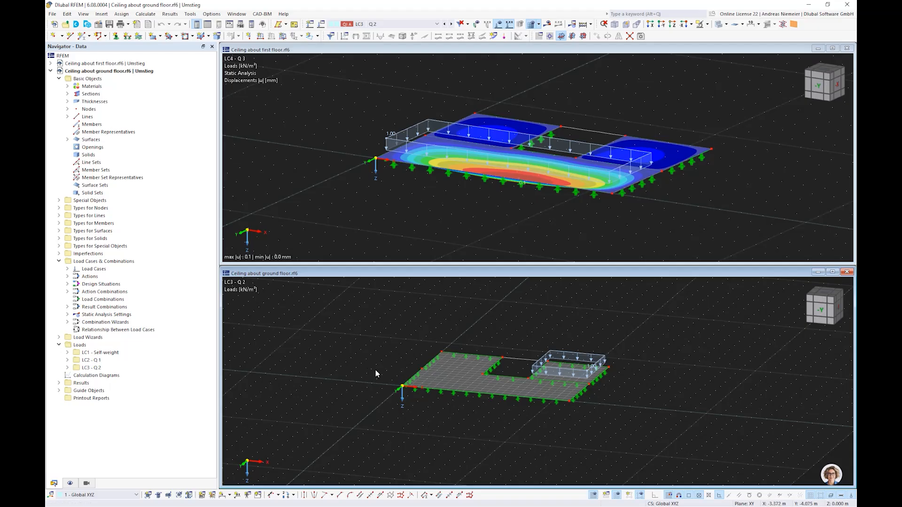
{"action": "left_click", "coordinate": [322, 28]}
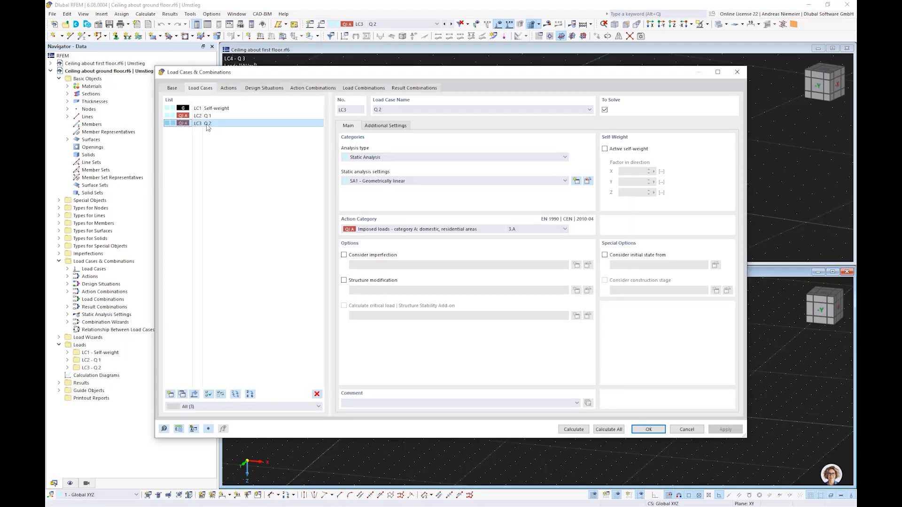
{"action": "double_click", "coordinate": [183, 395]}
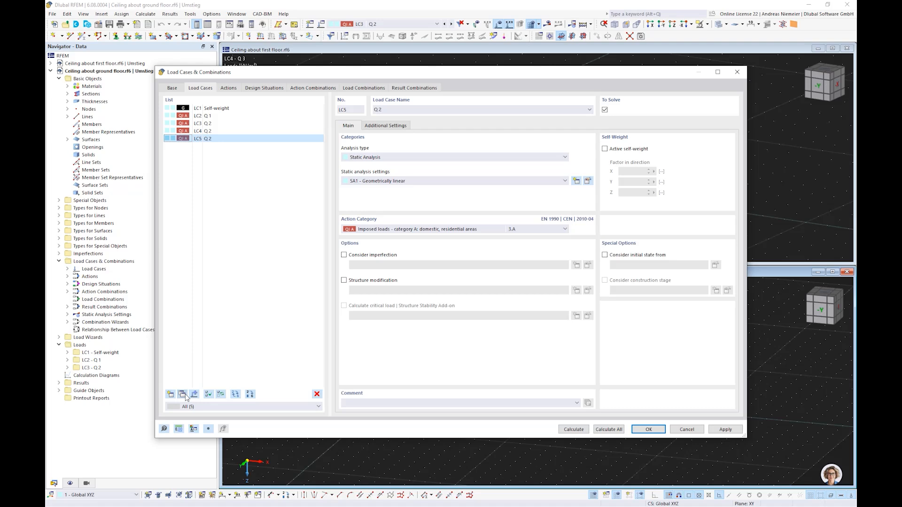
{"action": "left_click", "coordinate": [183, 395]}
- Rename the copied load cases LC4, LC5 and LC6 to Q 3, Q 4 and Q 5, and accept the load case changes
{"action": "left_click", "coordinate": [218, 131]}
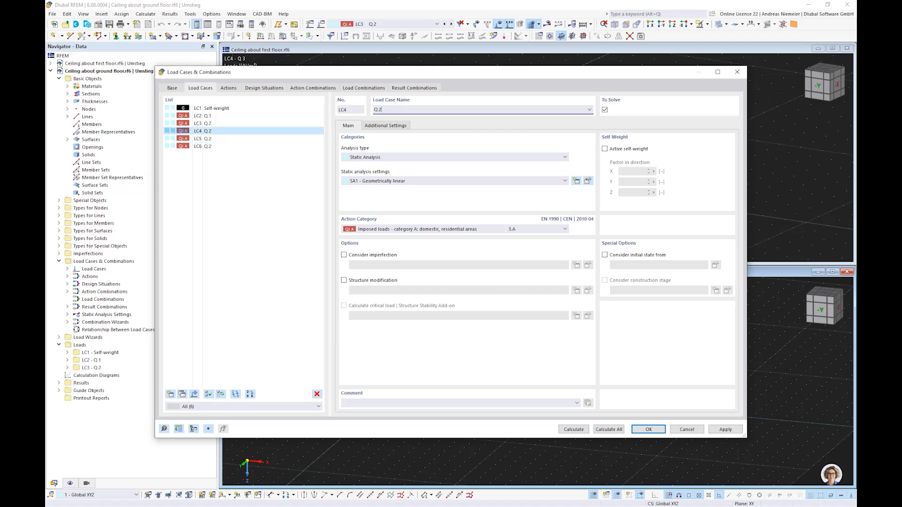
{"action": "key", "text": "BackSpace"}
{"action": "type", "text": "3"}
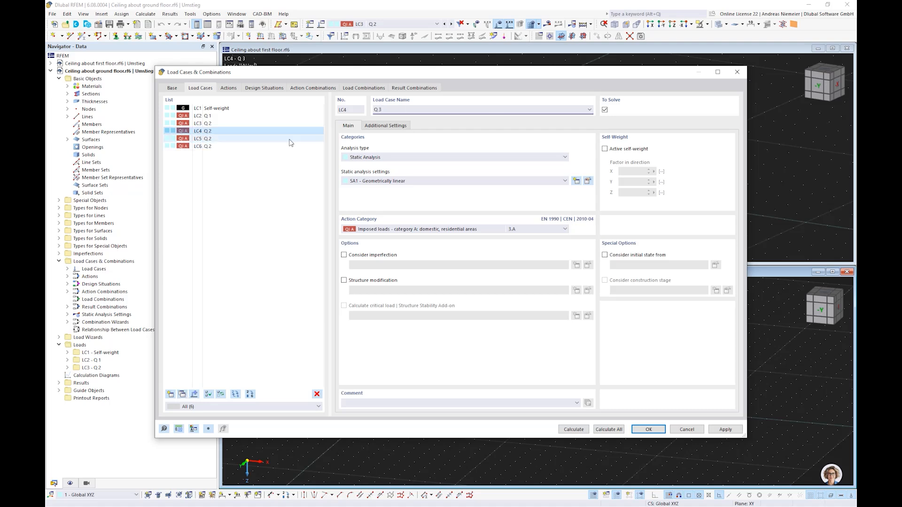
{"action": "left_click", "coordinate": [289, 139]}
{"action": "left_click", "coordinate": [406, 111]}
{"action": "key", "text": "BackSpace"}
{"action": "type", "text": "4"}
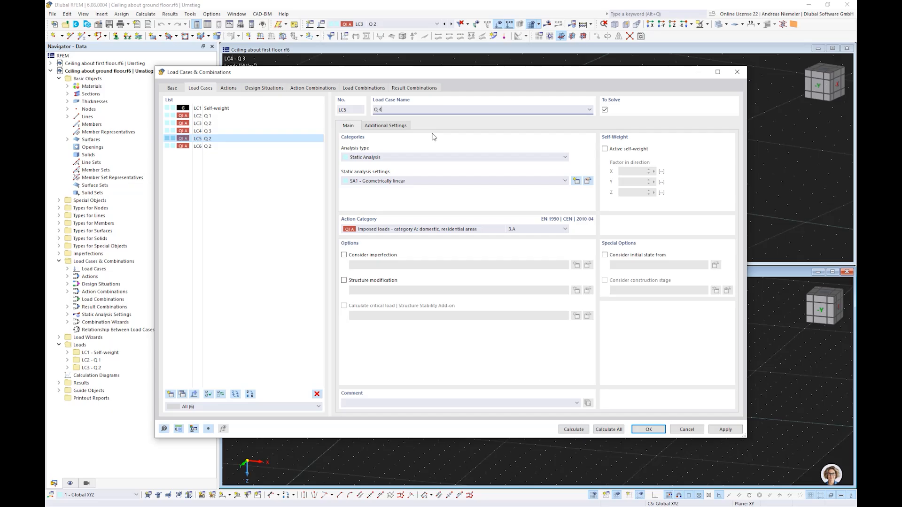
{"action": "left_click", "coordinate": [219, 147]}
{"action": "left_click", "coordinate": [406, 110]}
{"action": "key", "text": "BackSpace"}
{"action": "type", "text": "5"}
{"action": "left_click", "coordinate": [229, 207]}
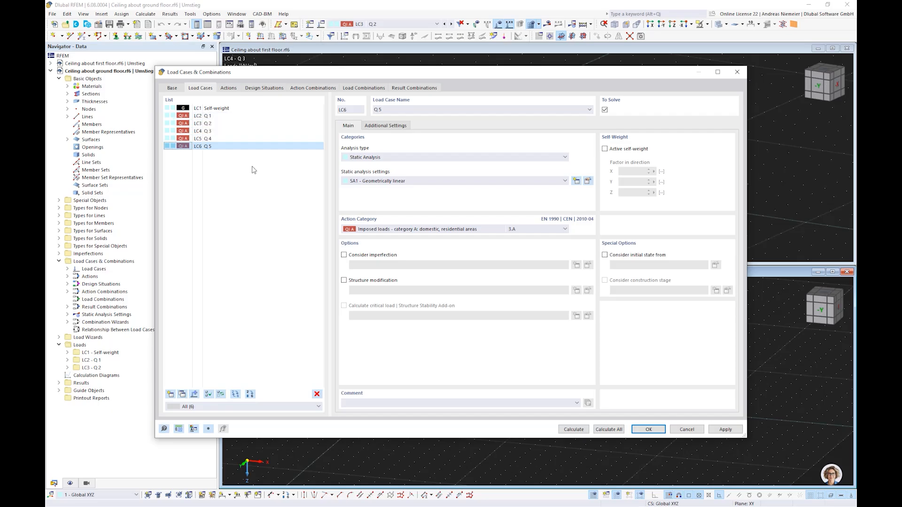
{"action": "left_click", "coordinate": [638, 431]}
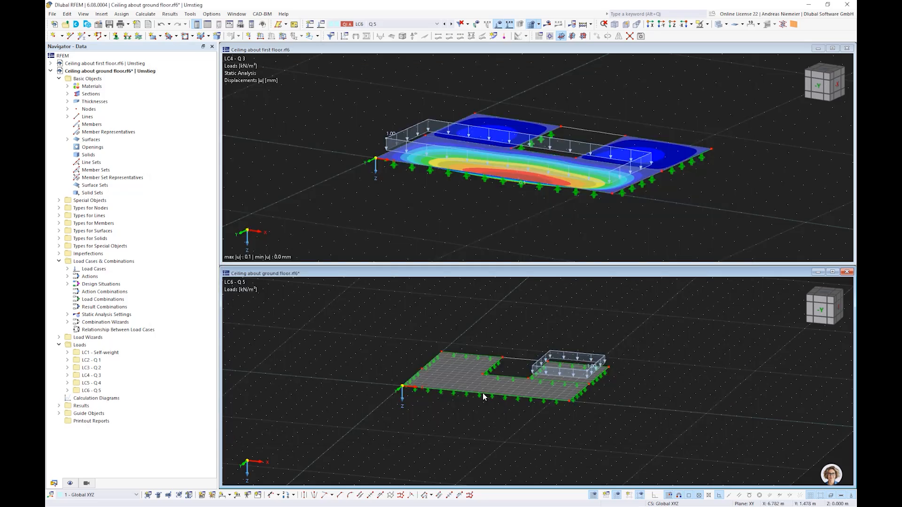
- Examine the loads in the ground-floor ceiling's load cases Q 1, Q 2 and Q 3
{"action": "left_click", "coordinate": [451, 24]}
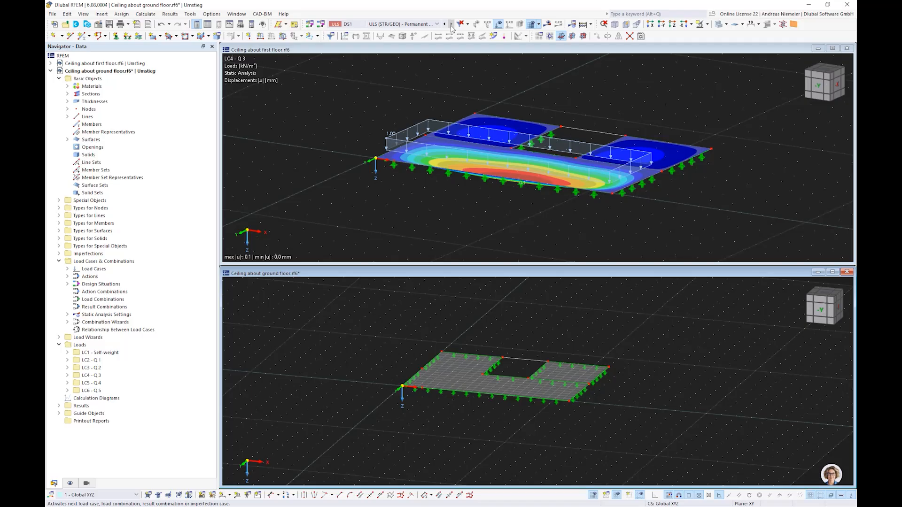
{"action": "left_click", "coordinate": [452, 27]}
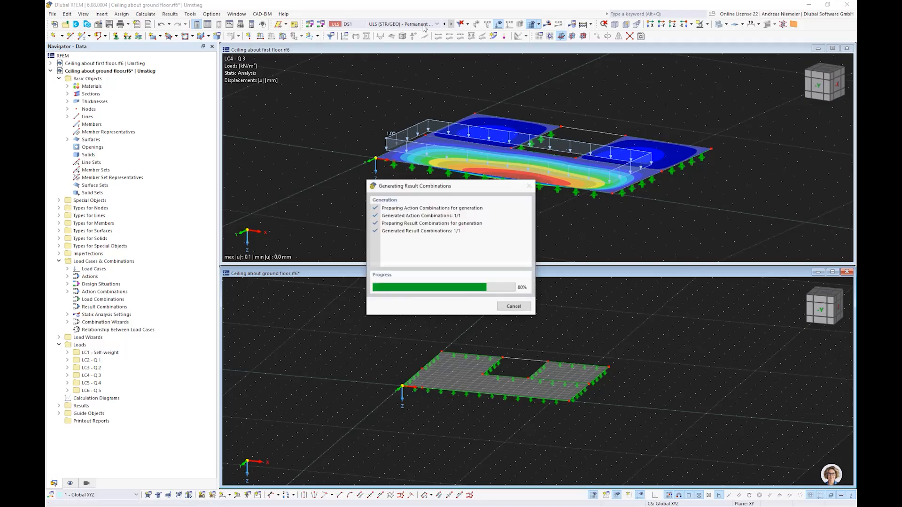
{"action": "left_click", "coordinate": [423, 25]}
{"action": "left_click", "coordinate": [393, 53]}
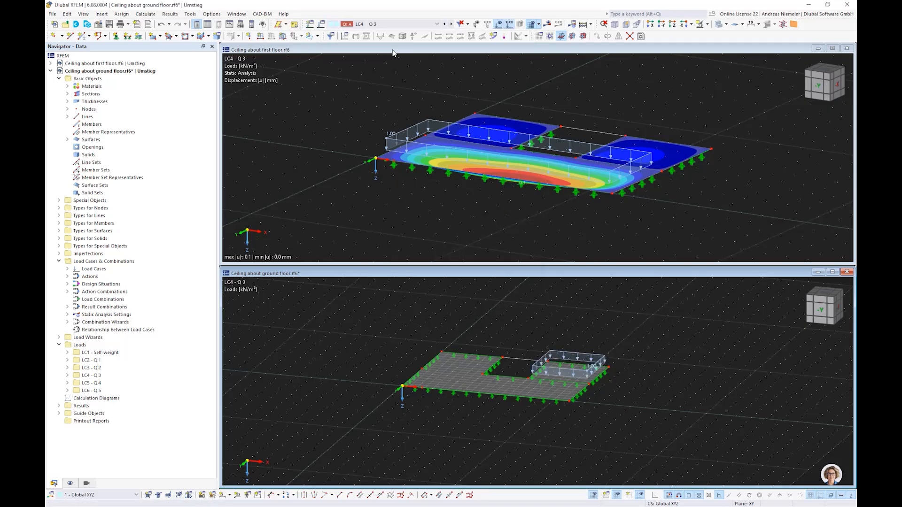
{"action": "left_click", "coordinate": [397, 26]}
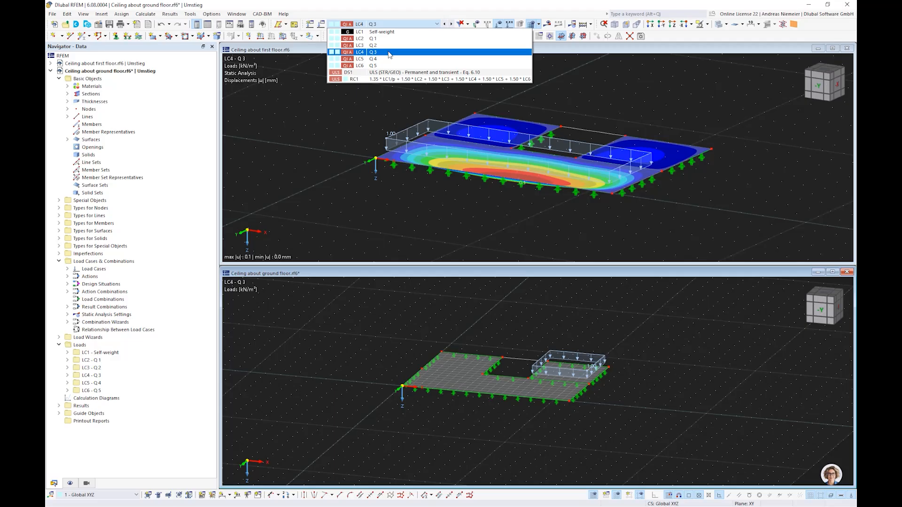
{"action": "left_click", "coordinate": [389, 52]}
{"action": "left_click", "coordinate": [445, 24]}
{"action": "left_click", "coordinate": [409, 24]}
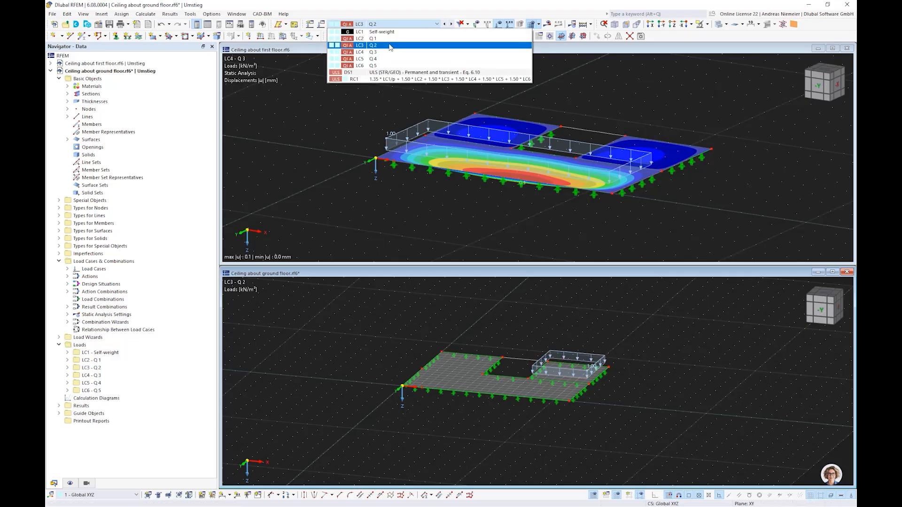
{"action": "left_click", "coordinate": [399, 38]}
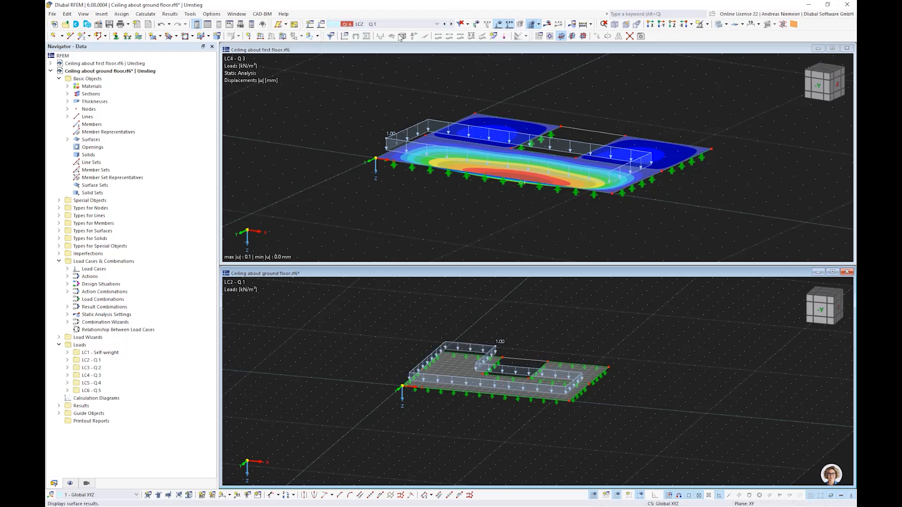
- Delete the copied surface load from each of the ground-floor load cases Q 3, Q 4 and Q 5
{"action": "left_click", "coordinate": [451, 24]}
{"action": "left_click", "coordinate": [451, 24]}
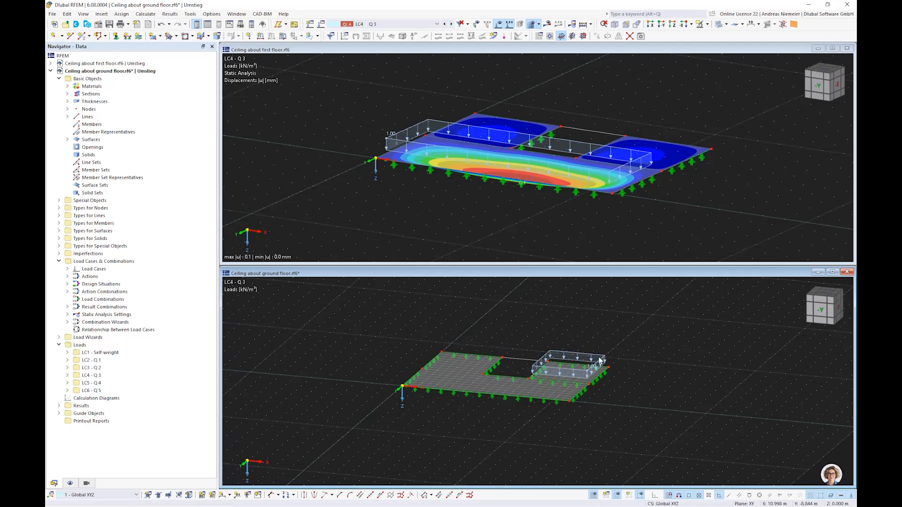
{"action": "key", "text": "Delete"}
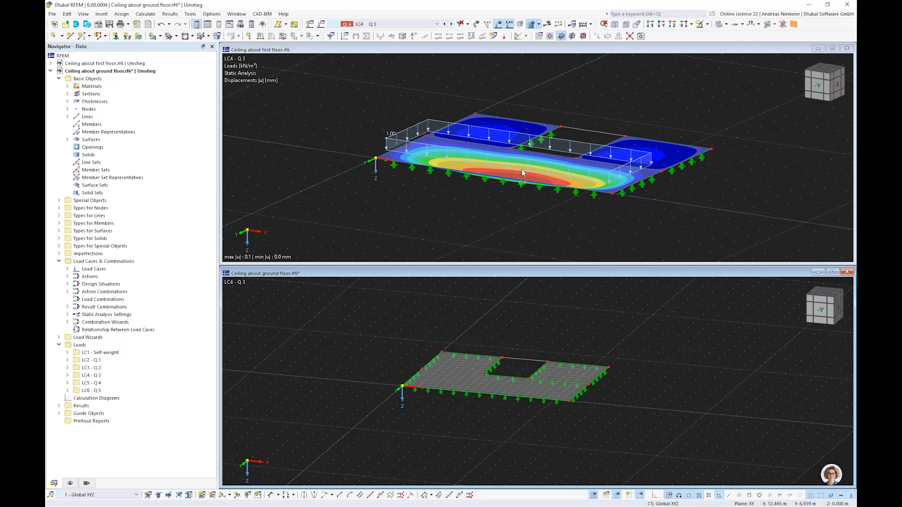
{"action": "left_click", "coordinate": [452, 24]}
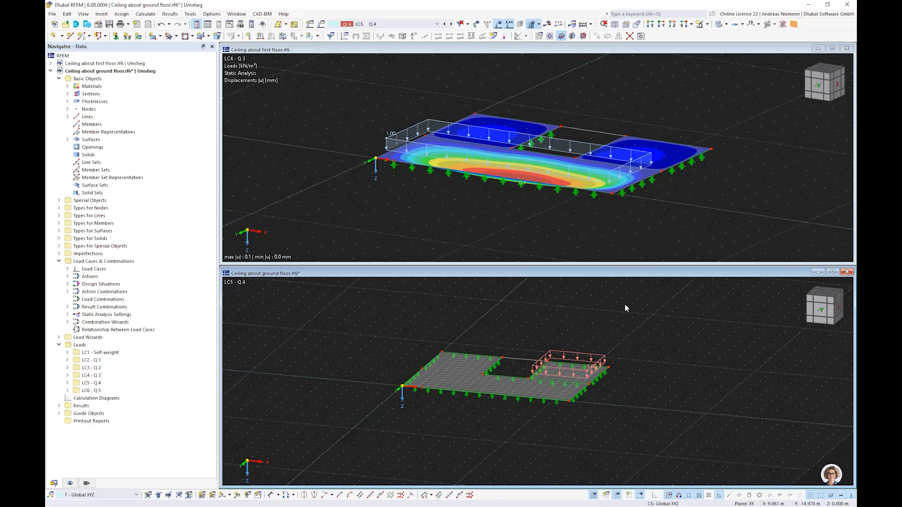
{"action": "key", "text": "Delete"}
{"action": "left_click", "coordinate": [452, 24]}
{"action": "left_click", "coordinate": [581, 355]}
{"action": "key", "text": "Delete"}
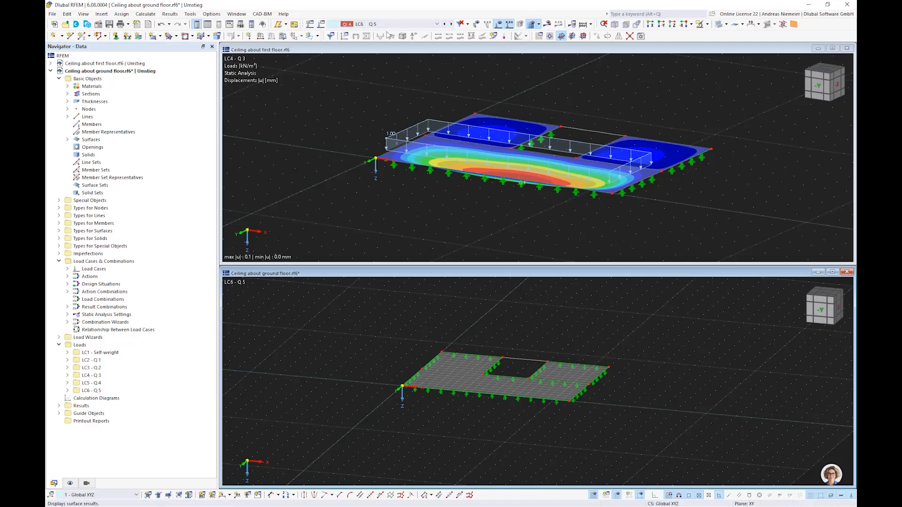
{"action": "left_click", "coordinate": [378, 24]}
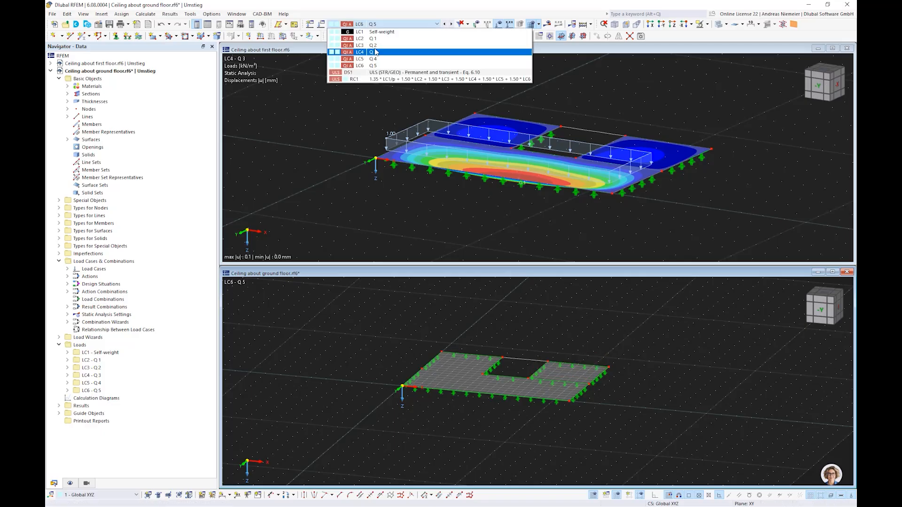
{"action": "left_click", "coordinate": [328, 337]}
- Start a new Import Support Reactions load wizard with "Ceiling about first floor" as the connected model
{"action": "left_click", "coordinate": [58, 346]}
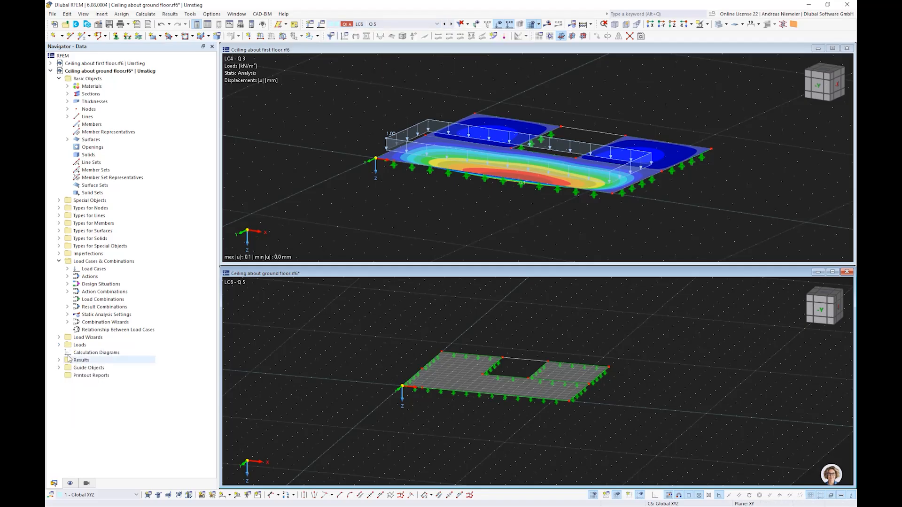
{"action": "left_click", "coordinate": [59, 337]}
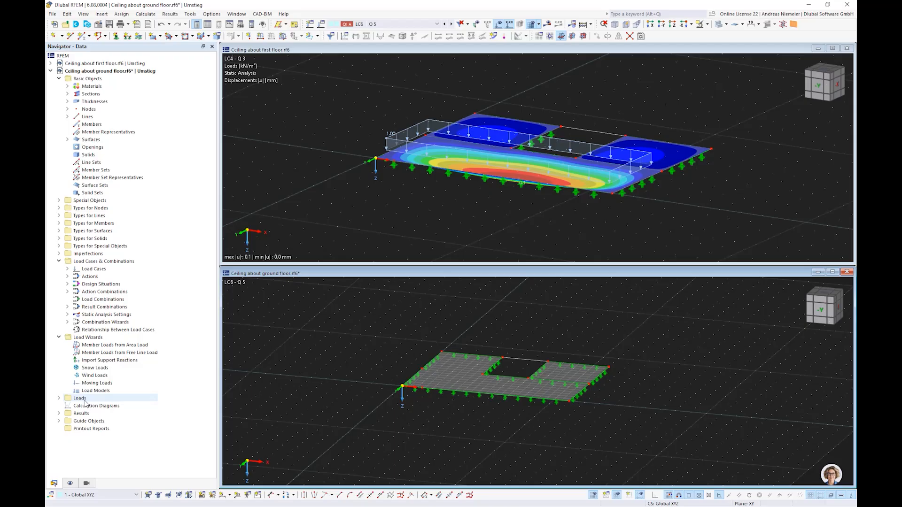
{"action": "double_click", "coordinate": [101, 360]}
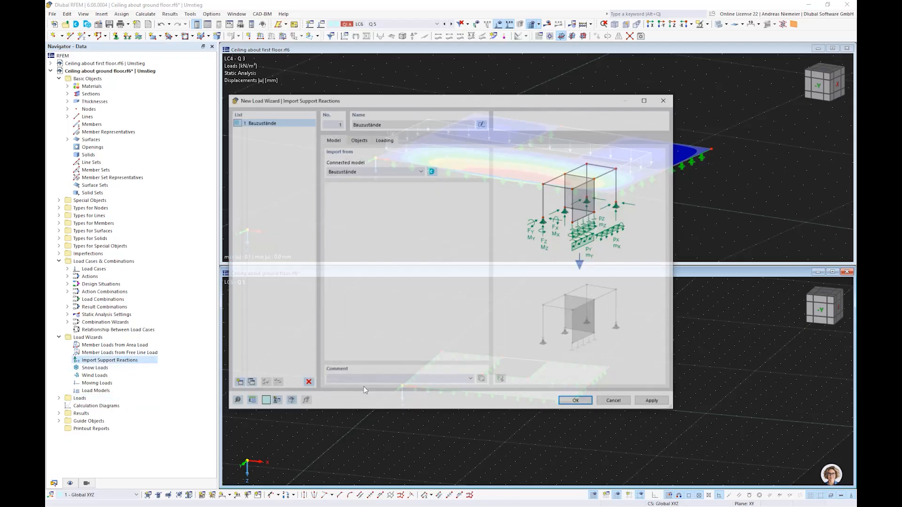
{"action": "left_click", "coordinate": [365, 171]}
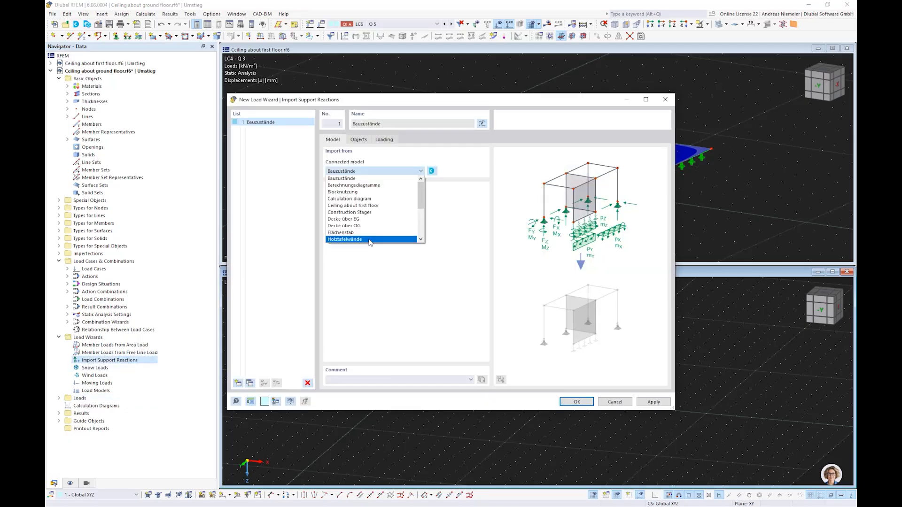
{"action": "left_click", "coordinate": [356, 206]}
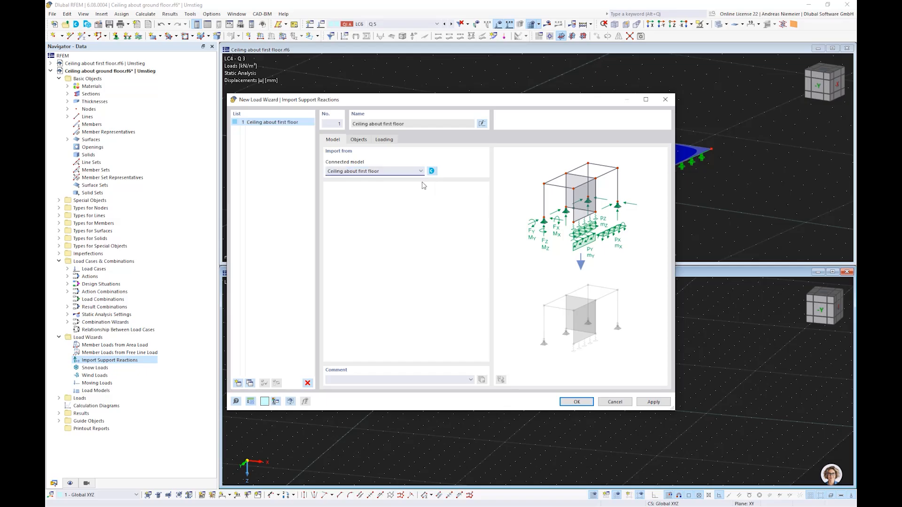
- Set the object connection type of the support reaction import to Free loads
{"action": "left_click", "coordinate": [358, 140]}
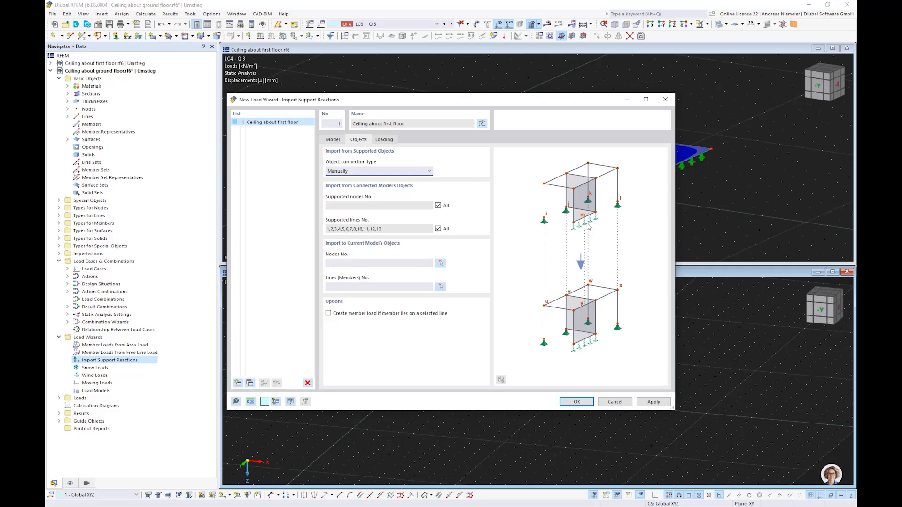
{"action": "left_click", "coordinate": [390, 171]}
{"action": "left_click", "coordinate": [382, 186]}
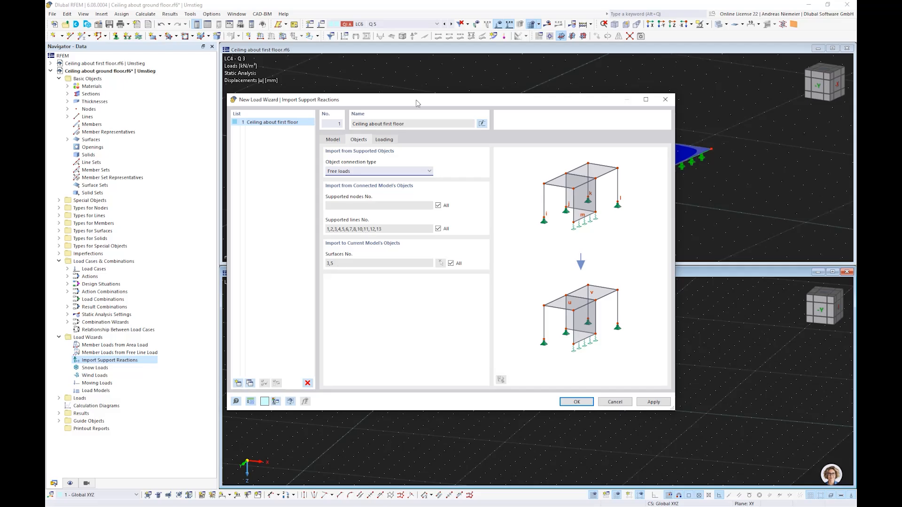
- Set the support reaction import's loading connection type to Automatically and check the resulting load case pairs
{"action": "left_click_drag", "start_coordinate": [417, 103], "coordinate": [306, 284]}
{"action": "left_click_drag", "start_coordinate": [416, 280], "coordinate": [395, 57]}
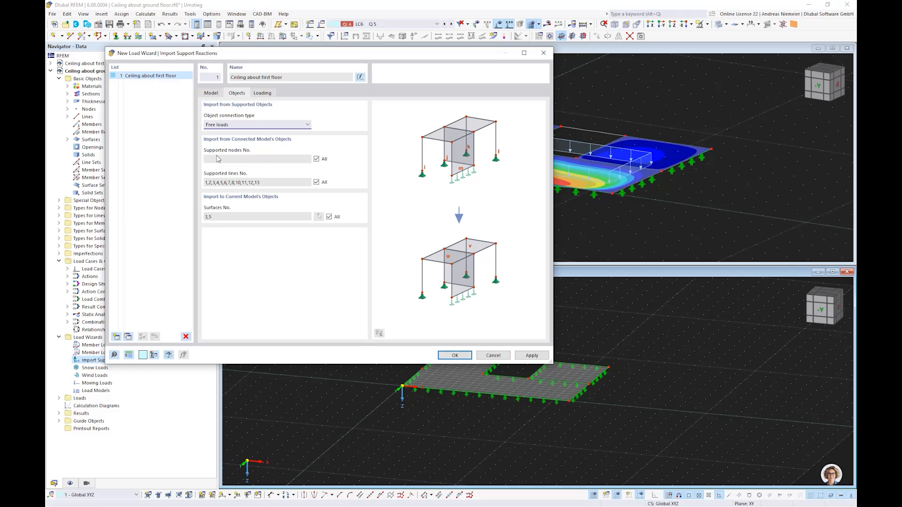
{"action": "left_click", "coordinate": [263, 93]}
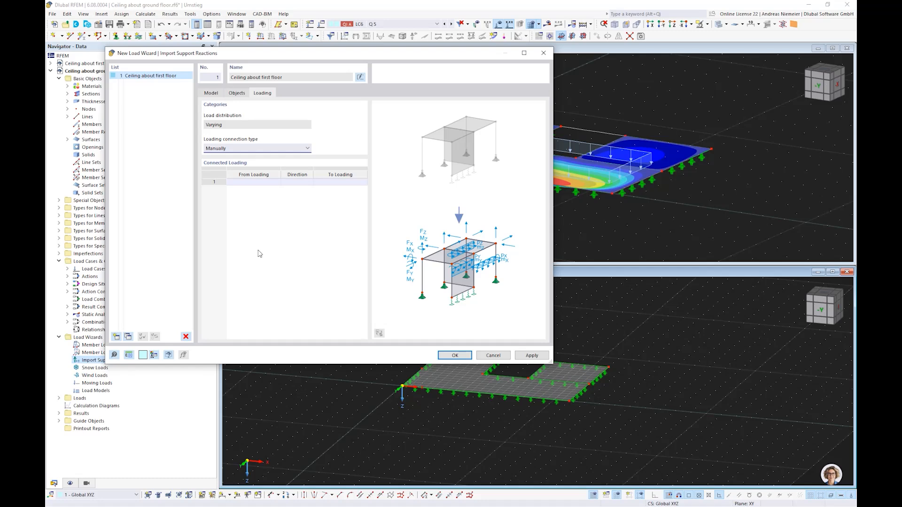
{"action": "left_click", "coordinate": [237, 149]}
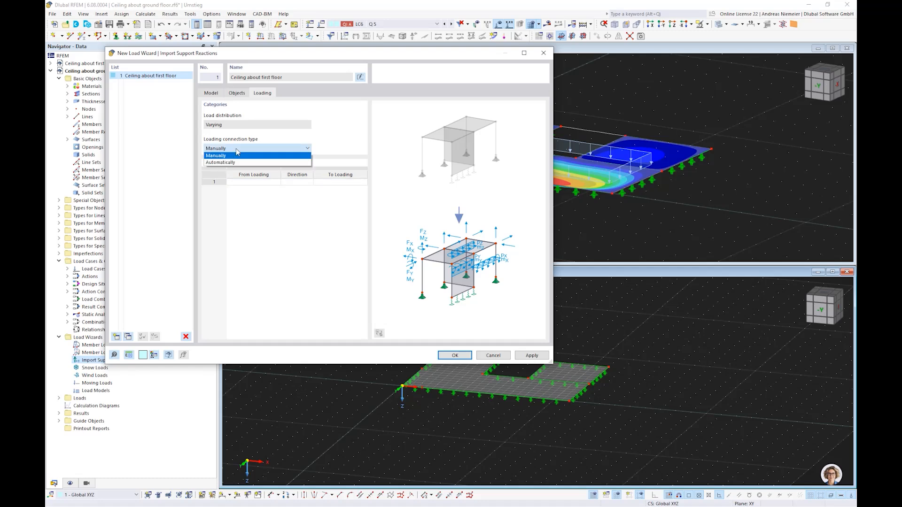
{"action": "left_click", "coordinate": [234, 163]}
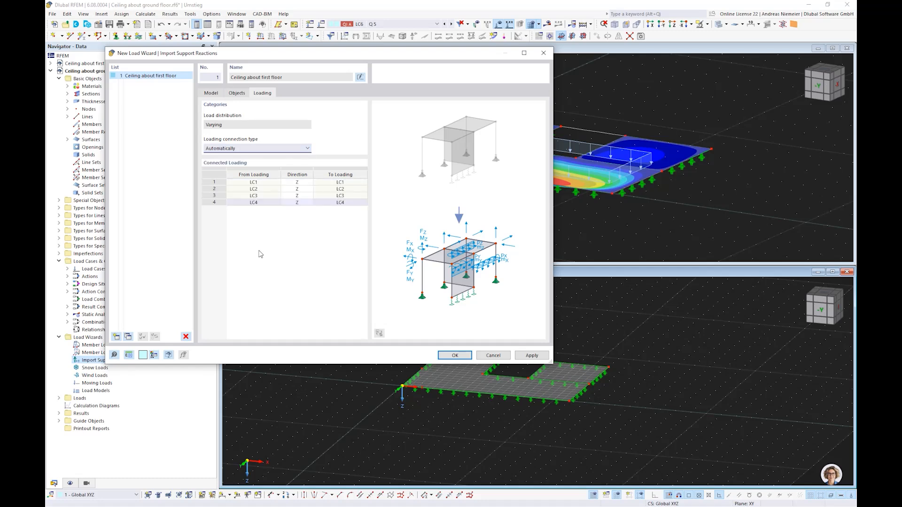
{"action": "left_click", "coordinate": [256, 183]}
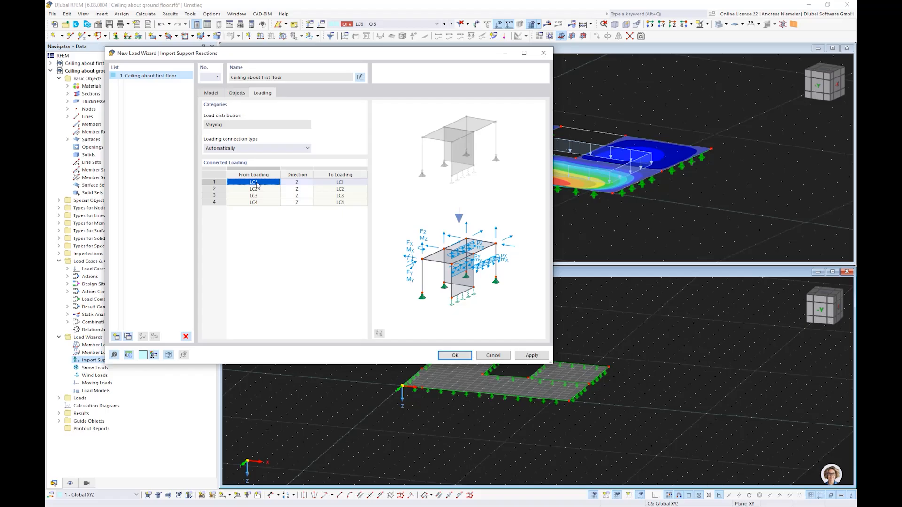
{"action": "left_click", "coordinate": [347, 182]}
{"action": "left_click", "coordinate": [346, 182]}
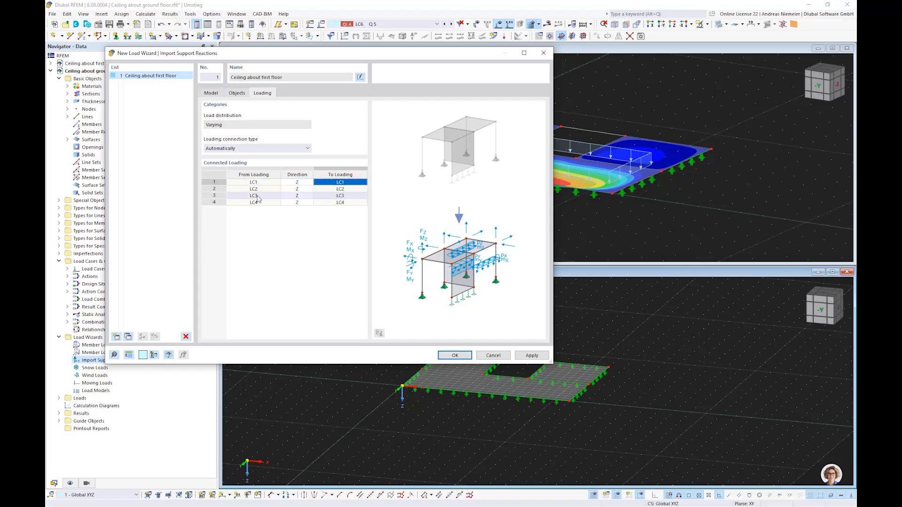
{"action": "left_click", "coordinate": [256, 196]}
{"action": "left_click", "coordinate": [255, 198]}
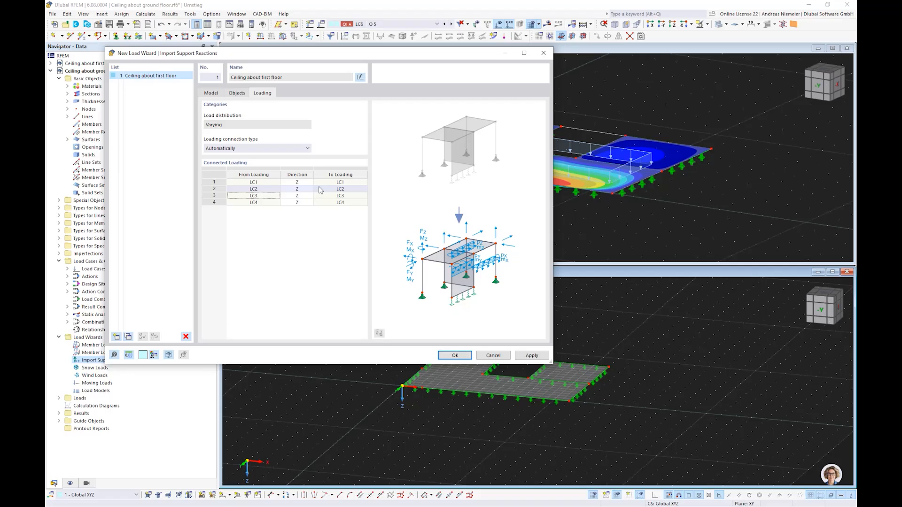
- Manually reassign the connected loading so LC2 goes to LC4, LC3 to LC5 and LC4 to LC6, and confirm the wizard
{"action": "left_click", "coordinate": [332, 191]}
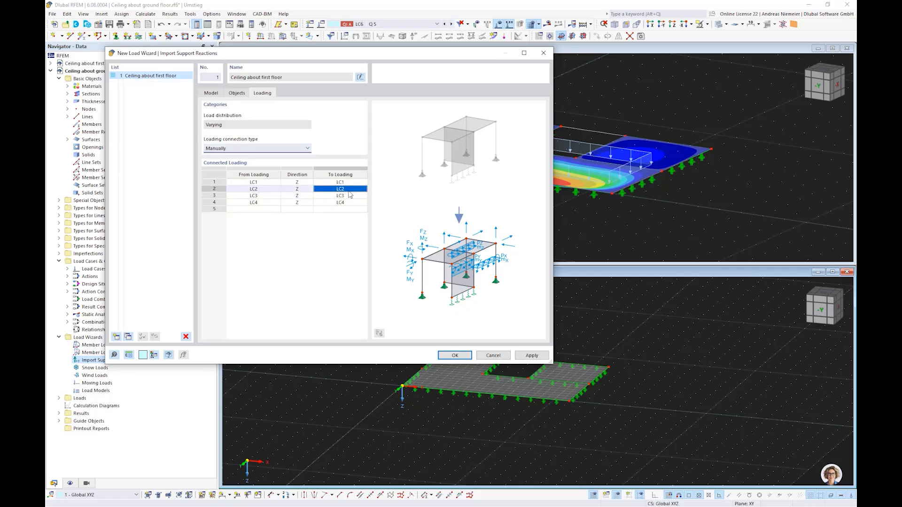
{"action": "left_click", "coordinate": [348, 189]}
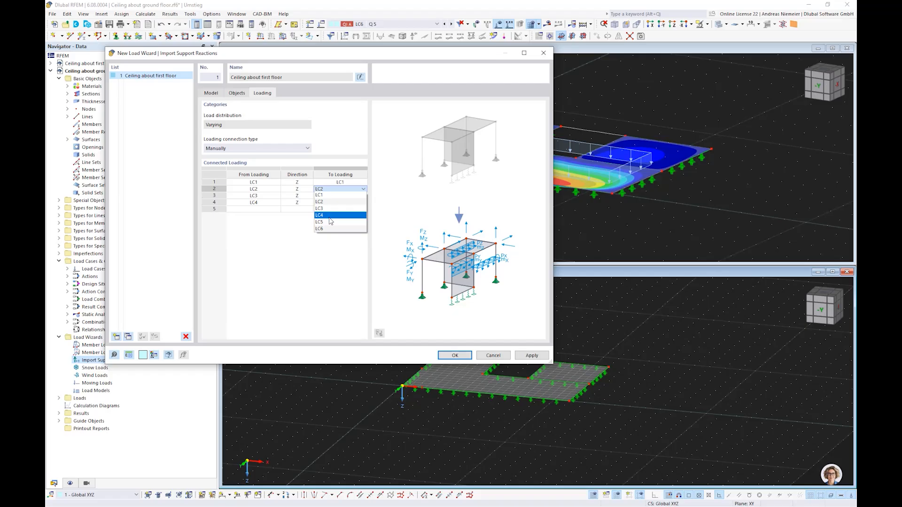
{"action": "left_click", "coordinate": [330, 215]}
{"action": "left_click", "coordinate": [352, 196]}
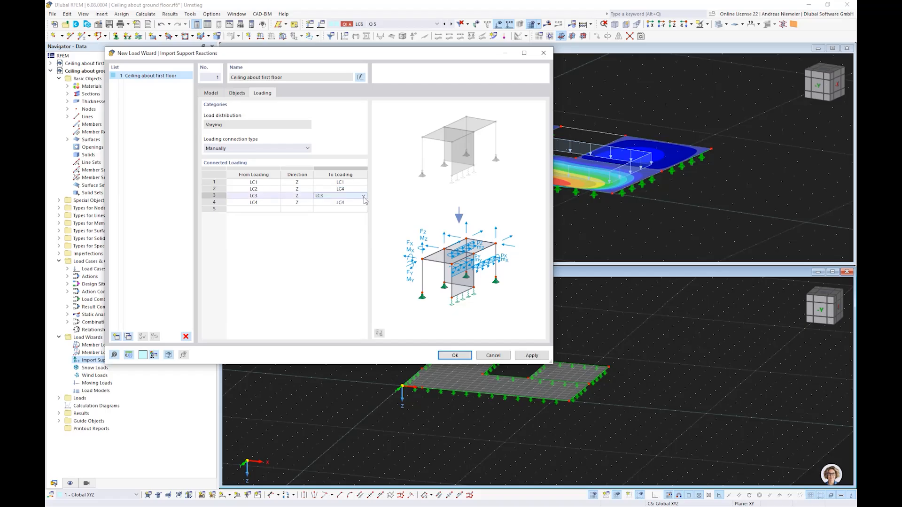
{"action": "left_click", "coordinate": [364, 197]}
{"action": "left_click", "coordinate": [334, 228]}
{"action": "left_click", "coordinate": [359, 208]}
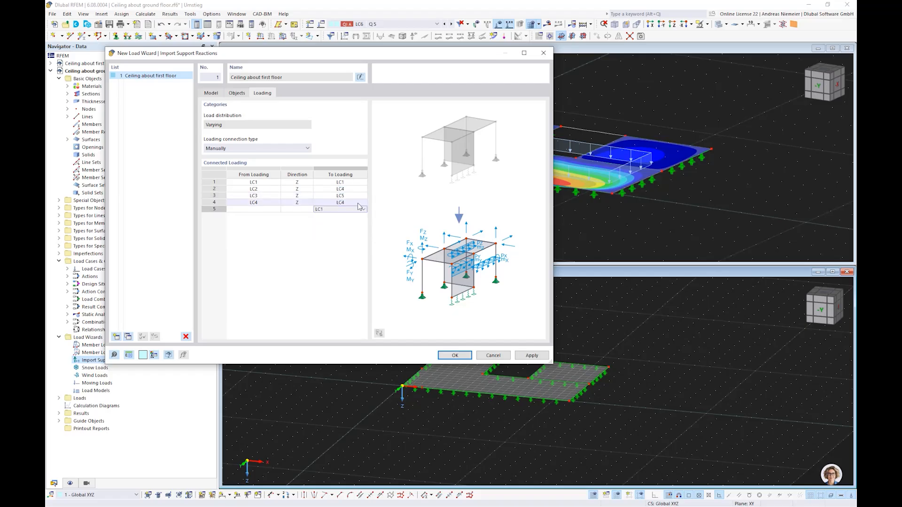
{"action": "left_click", "coordinate": [357, 203]}
{"action": "left_click", "coordinate": [338, 242]}
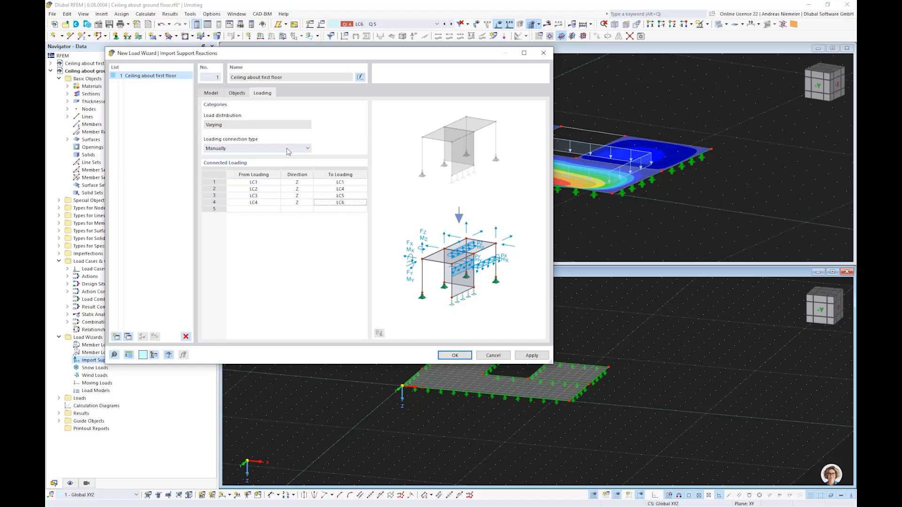
{"action": "left_click", "coordinate": [454, 355]}
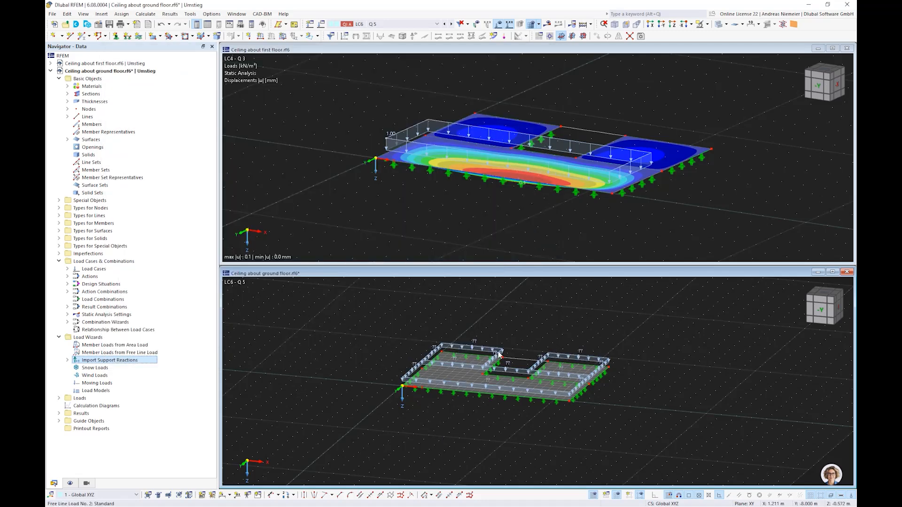
- Calculate the ground-floor ceiling model and display the results with the imported free line loads in LC6
{"action": "scroll", "coordinate": [486, 357], "scroll_direction": "up", "scroll_amount": 3}
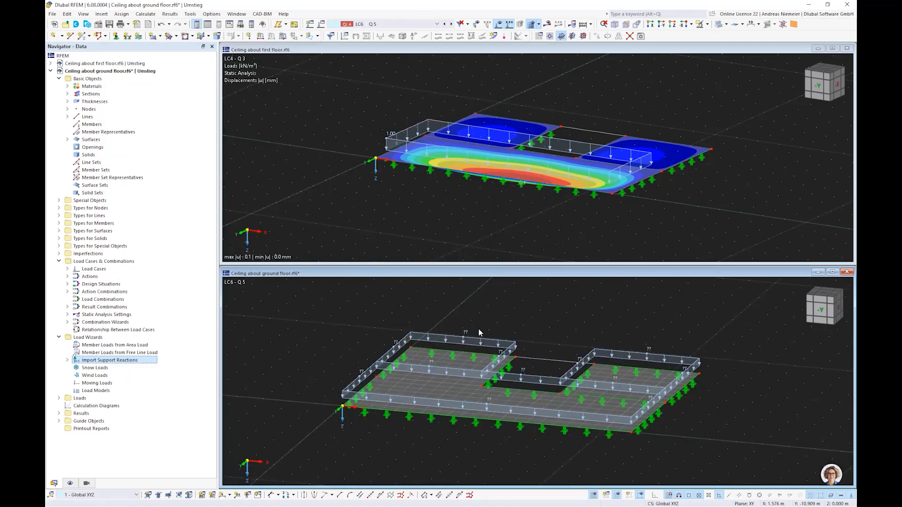
{"action": "left_click", "coordinate": [582, 24]}
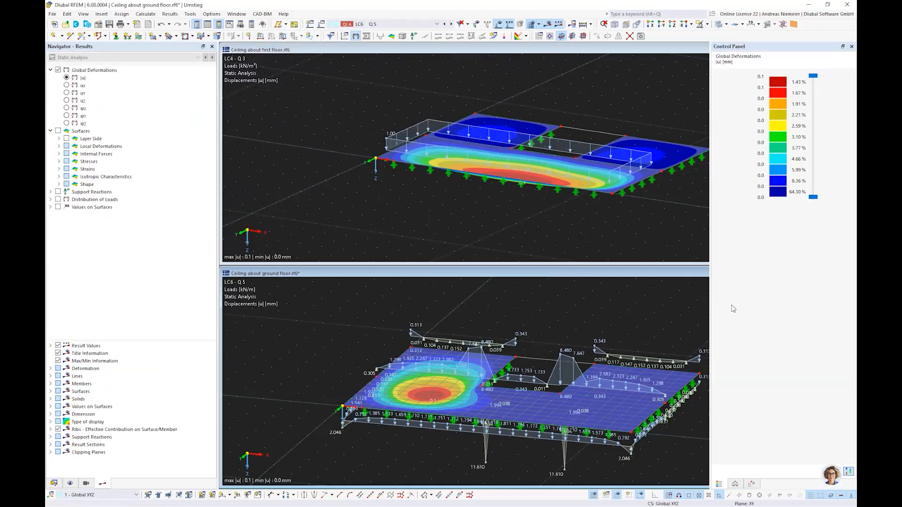
{"action": "middle_click_drag", "start_coordinate": [504, 308], "coordinate": [446, 302]}
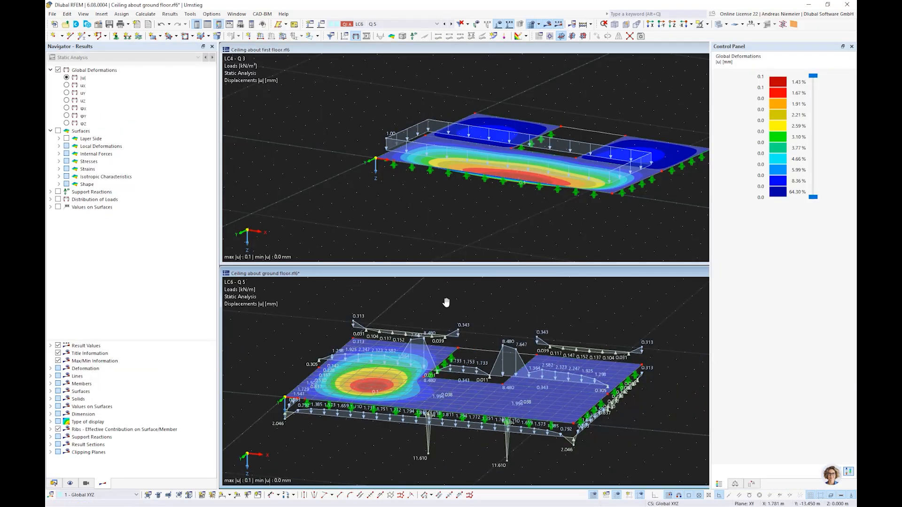
{"action": "scroll", "coordinate": [437, 424], "scroll_direction": "down", "scroll_amount": 2}
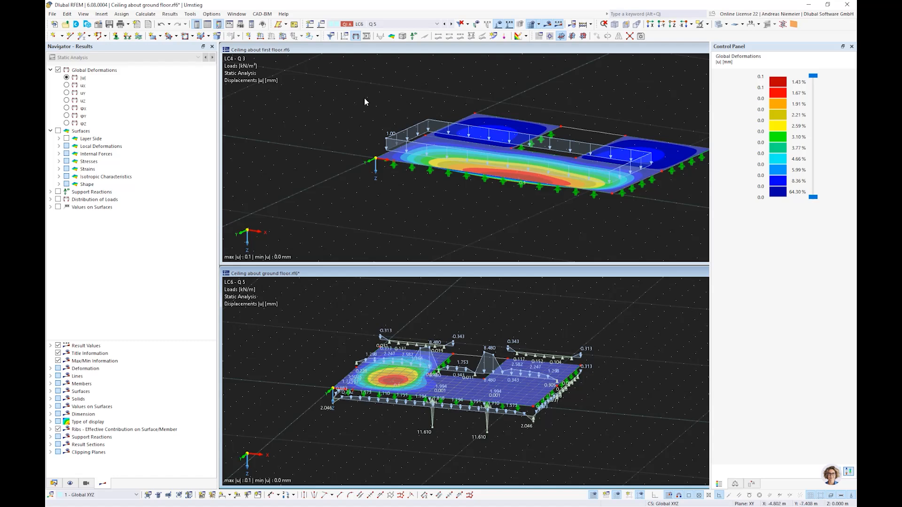
- Examine the imported loads and deformations of the ground-floor ceiling across load cases Self-weight and Q 1 to Q 5
{"action": "left_click", "coordinate": [381, 24]}
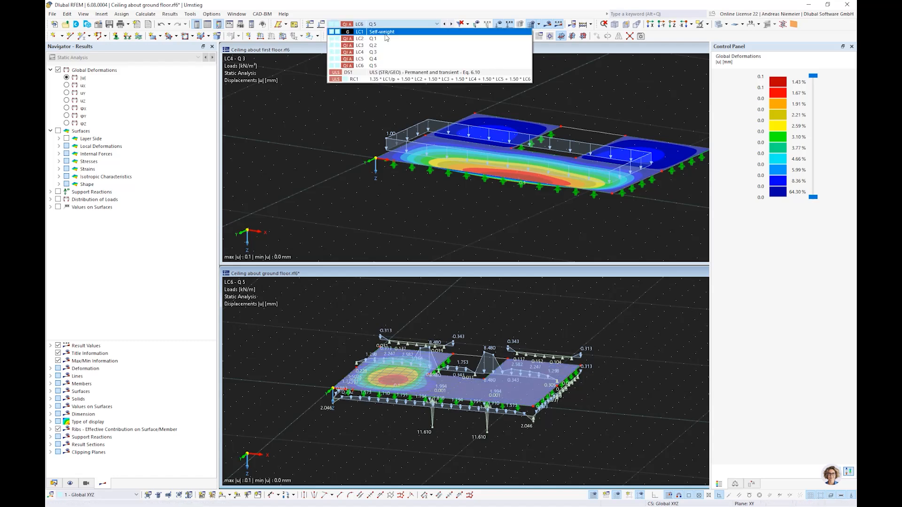
{"action": "left_click", "coordinate": [386, 32]}
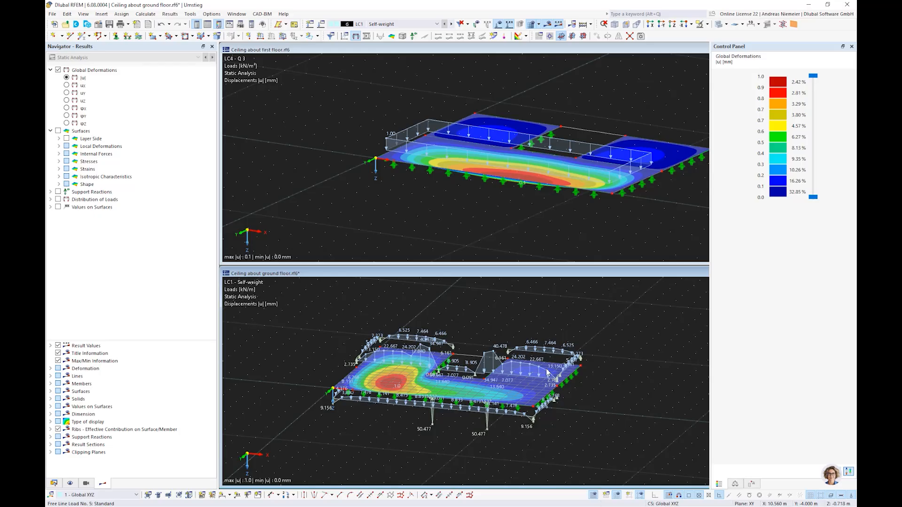
{"action": "scroll", "coordinate": [346, 331], "scroll_direction": "up", "scroll_amount": 3}
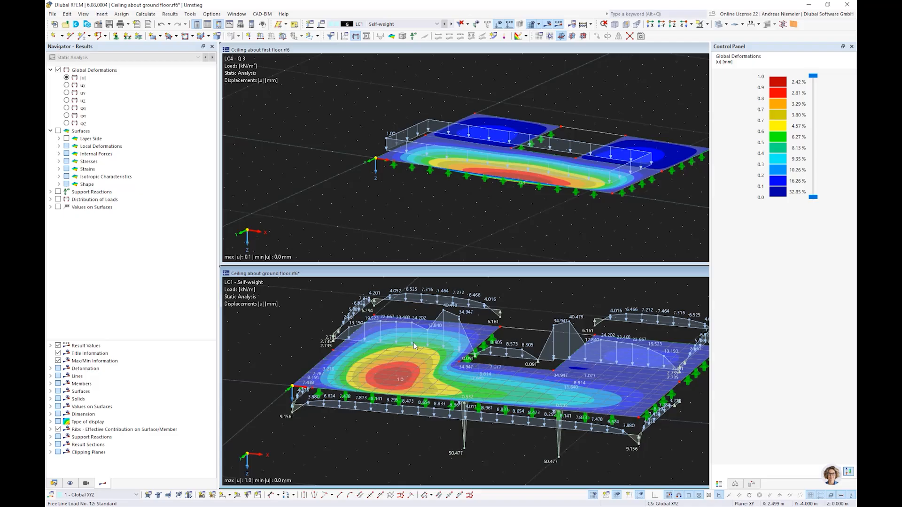
{"action": "scroll", "coordinate": [411, 358], "scroll_direction": "down", "scroll_amount": 2}
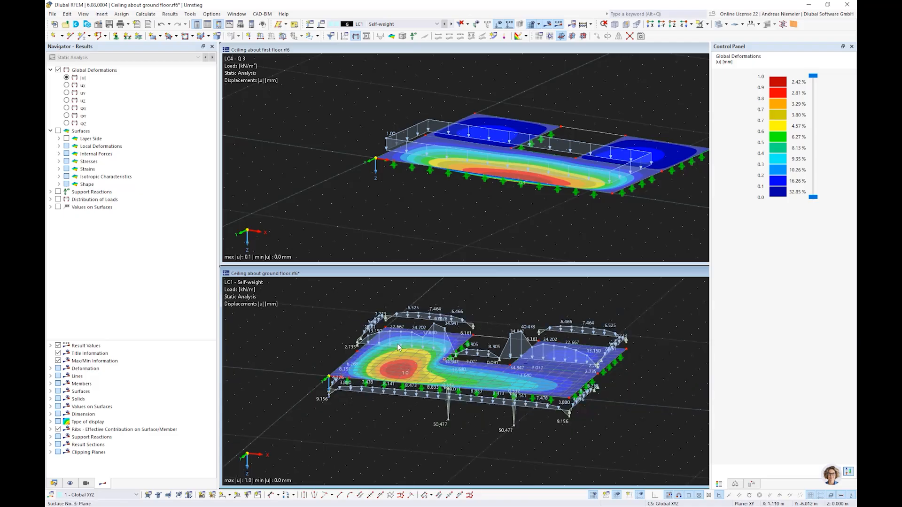
{"action": "left_click", "coordinate": [407, 26]}
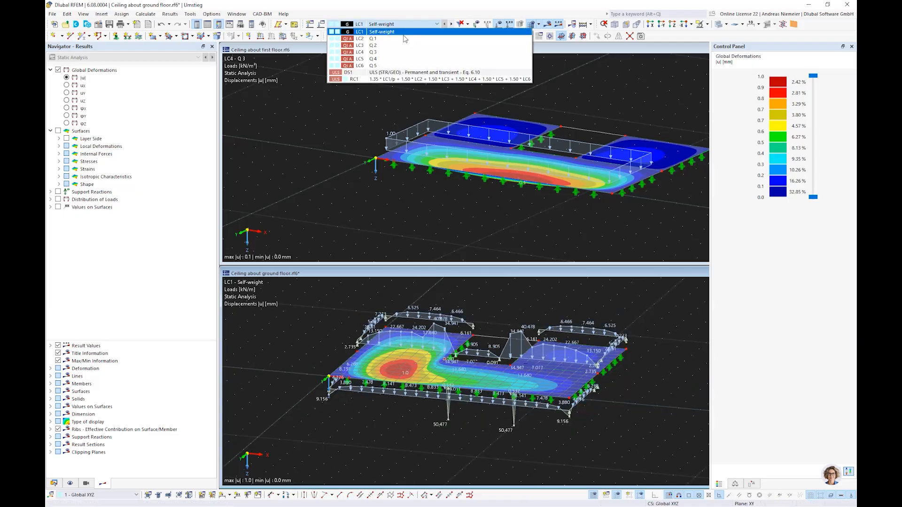
{"action": "left_click", "coordinate": [405, 39]}
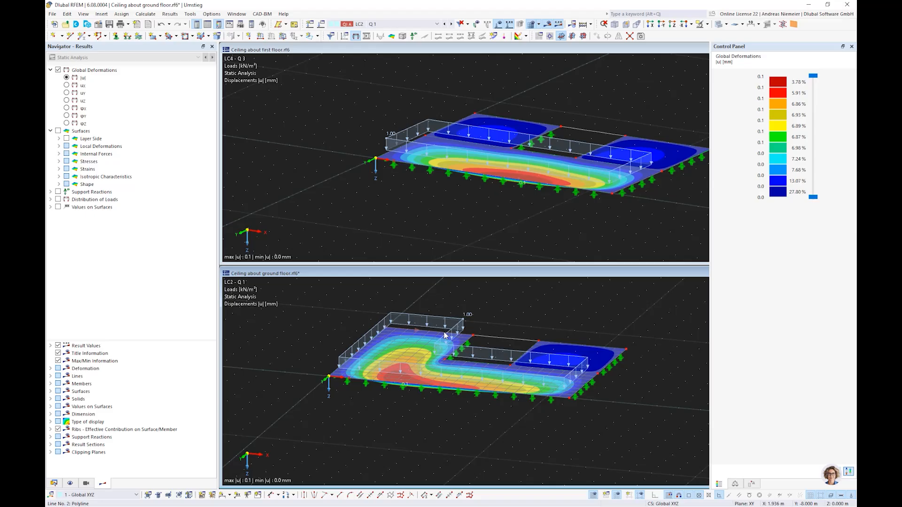
{"action": "left_click", "coordinate": [452, 24]}
{"action": "left_click", "coordinate": [452, 24]}
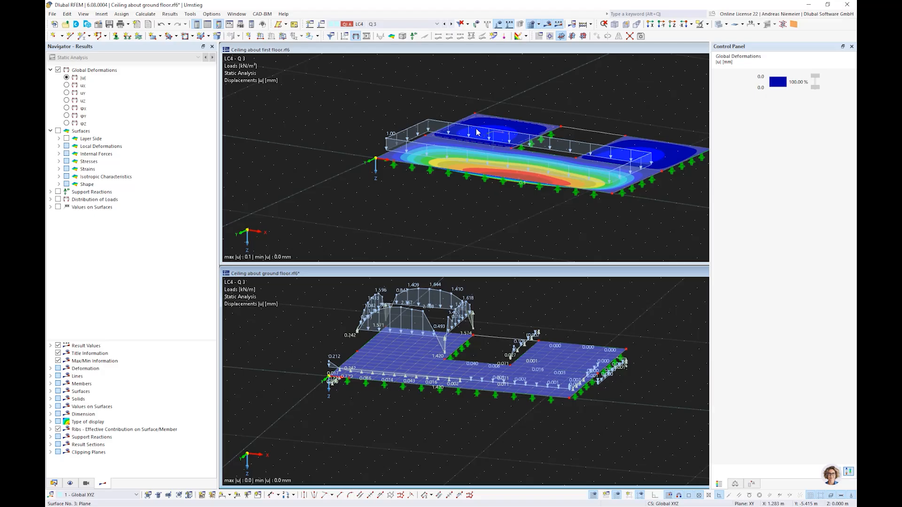
{"action": "left_click", "coordinate": [450, 24]}
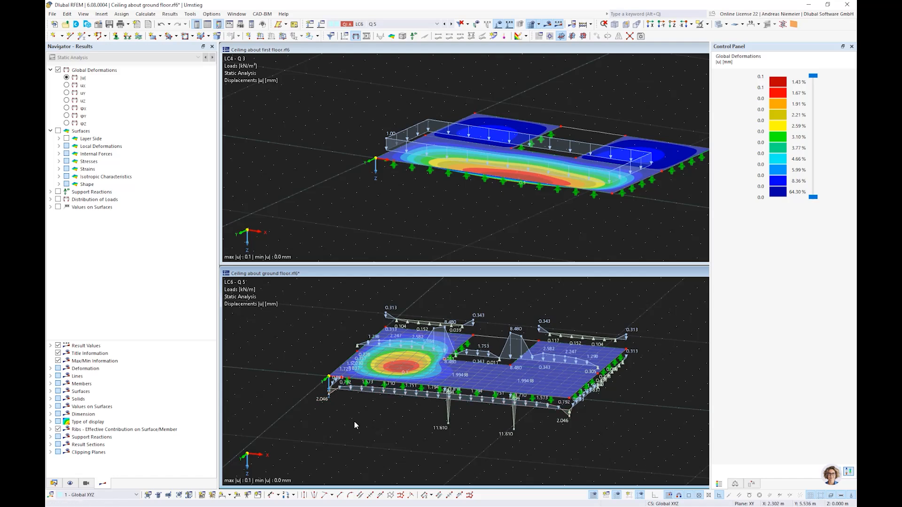
{"action": "middle_click_drag", "start_coordinate": [412, 427], "coordinate": [377, 416], "text": "ctrl"}
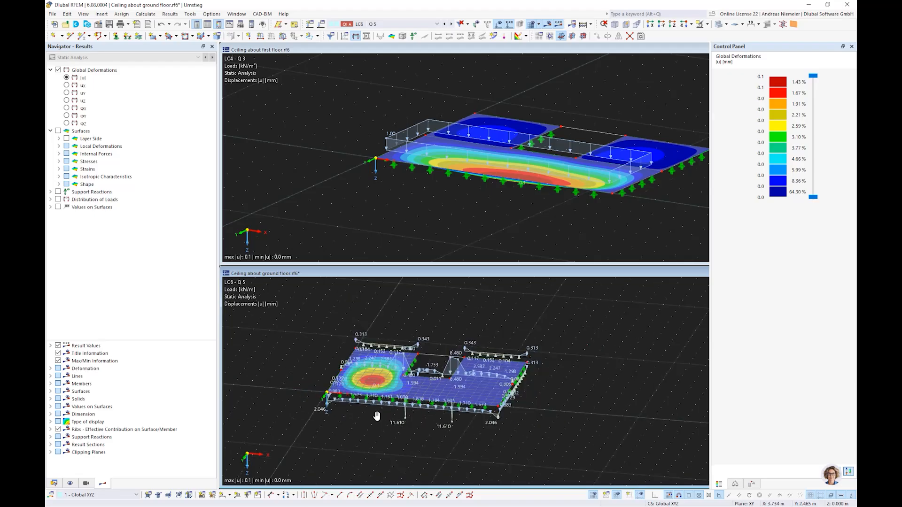
{"action": "scroll", "coordinate": [379, 417], "scroll_direction": "up", "scroll_amount": 2}
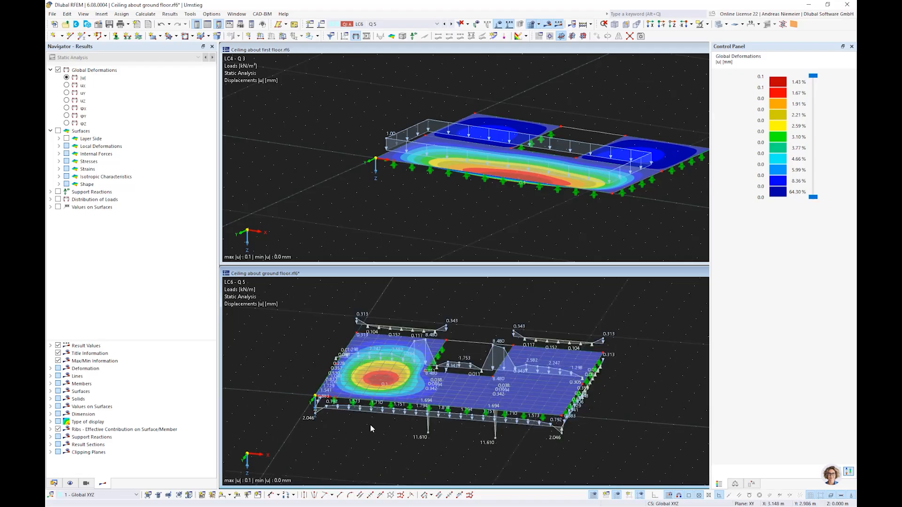
- Add a uniform 1 kN/m line load in global Z to both short end edges of the first-floor ceiling in LC1
{"action": "middle_click_drag", "start_coordinate": [383, 187], "coordinate": [383, 209]}
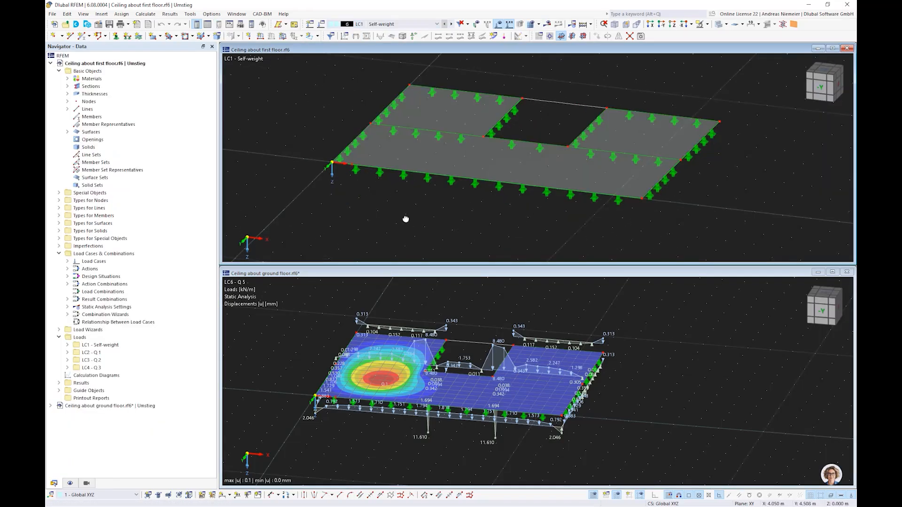
{"action": "middle_click_drag", "start_coordinate": [405, 219], "coordinate": [430, 210], "text": "ctrl"}
{"action": "scroll", "coordinate": [431, 210], "scroll_direction": "down", "scroll_amount": 1}
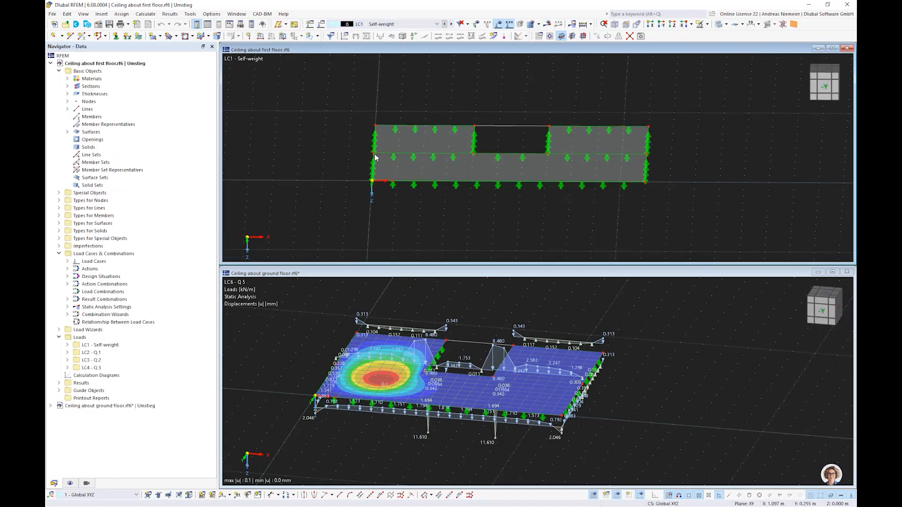
{"action": "left_click", "coordinate": [261, 36]}
{"action": "key", "text": "Tab"}
{"action": "type", "text": "1"}
{"action": "key", "text": "Return"}
{"action": "left_click_drag", "start_coordinate": [349, 102], "coordinate": [617, 124]}
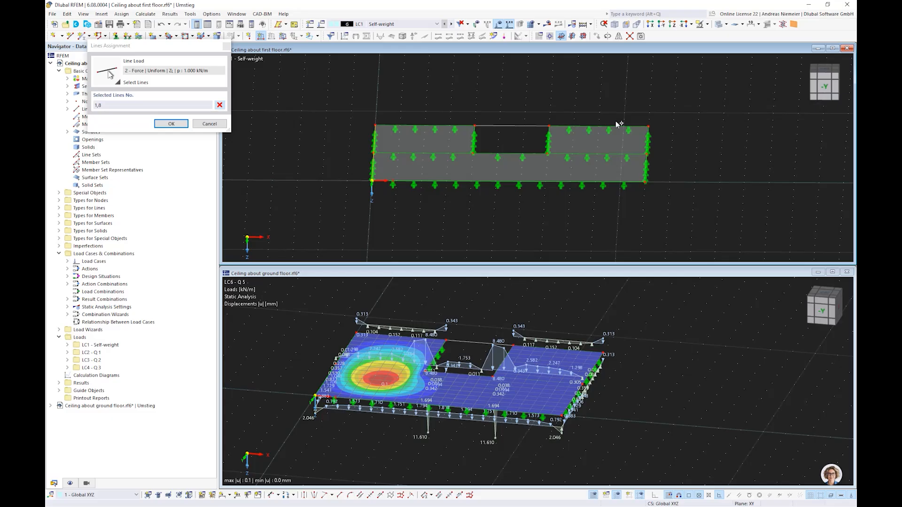
{"action": "left_click", "coordinate": [171, 124]}
- Add a uniform 1 kN/m line load in global X on true length to the first-floor ceiling's short edge opposite the origin
{"action": "left_click", "coordinate": [261, 35]}
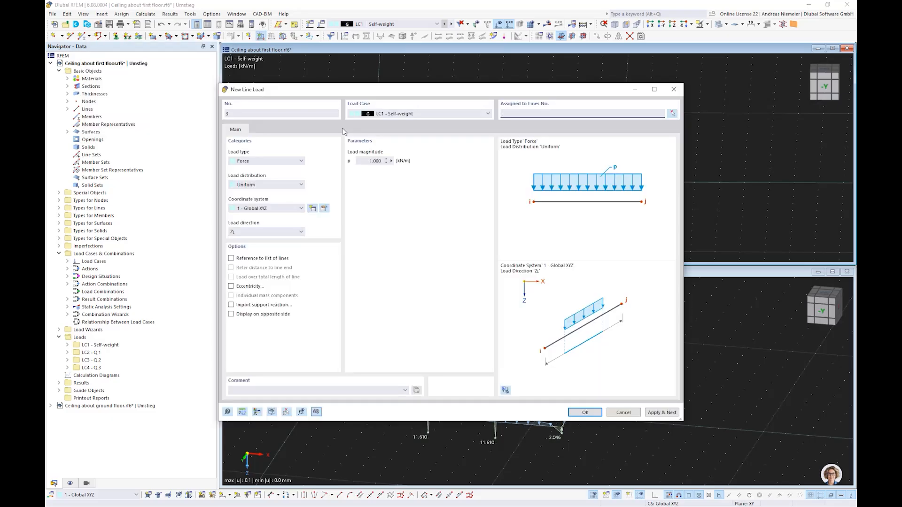
{"action": "left_click", "coordinate": [250, 233]}
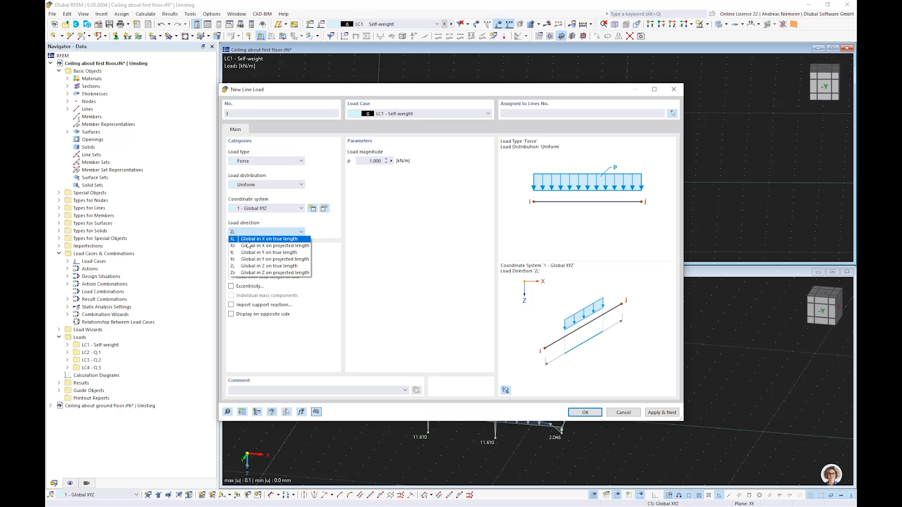
{"action": "left_click", "coordinate": [248, 240]}
{"action": "left_click", "coordinate": [672, 114]}
{"action": "left_click", "coordinate": [573, 126]}
{"action": "left_click", "coordinate": [437, 126]}
{"action": "key", "text": "Return"}
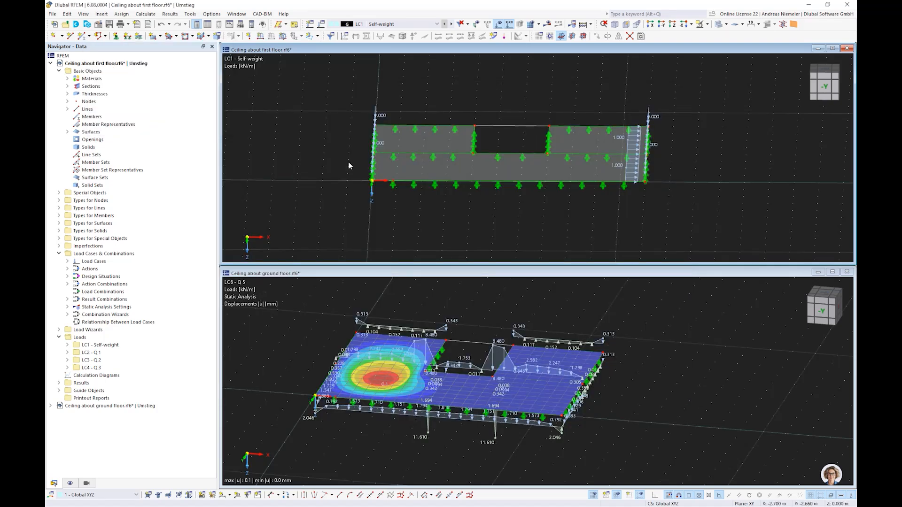
- Add a uniform -1 kN/m line load in global X to the first-floor ceiling's short edge at the origin
{"action": "left_click", "coordinate": [259, 36]}
{"action": "left_click", "coordinate": [374, 161]}
{"action": "type", "text": "-"}
{"action": "left_click", "coordinate": [575, 413]}
{"action": "left_click_drag", "start_coordinate": [346, 107], "coordinate": [398, 200]}
{"action": "left_click", "coordinate": [171, 124]}
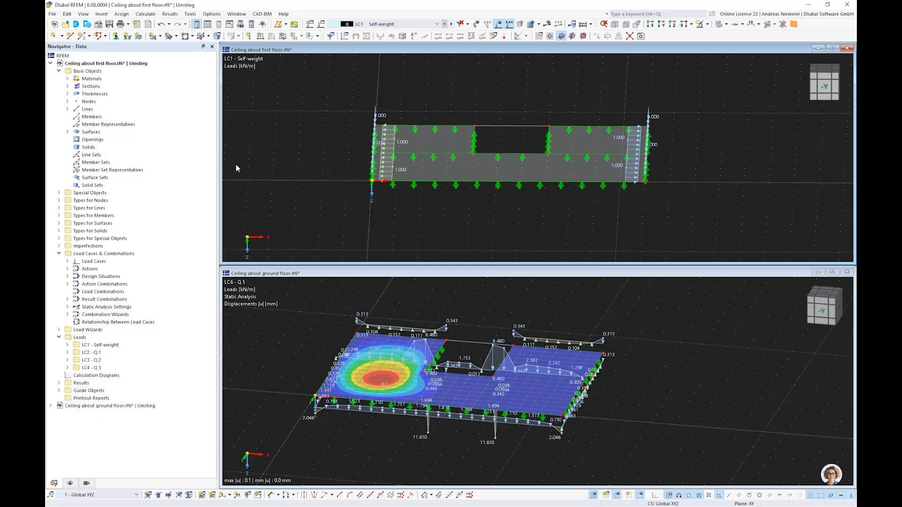
- Add direction X alongside Z to the LC1 loading of the ground-floor model's support reaction import from the first-floor ceiling
{"action": "left_click", "coordinate": [297, 314]}
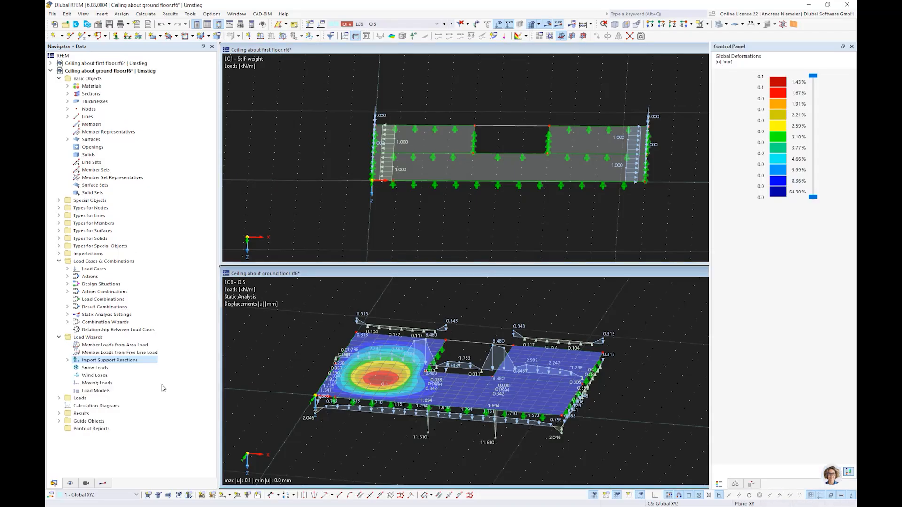
{"action": "double_click", "coordinate": [97, 361]}
{"action": "double_click", "coordinate": [117, 367]}
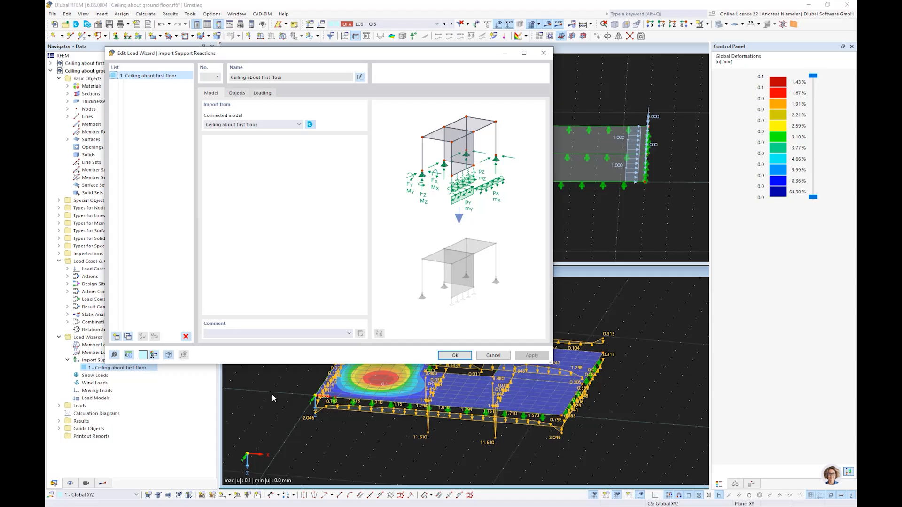
{"action": "left_click", "coordinate": [262, 94]}
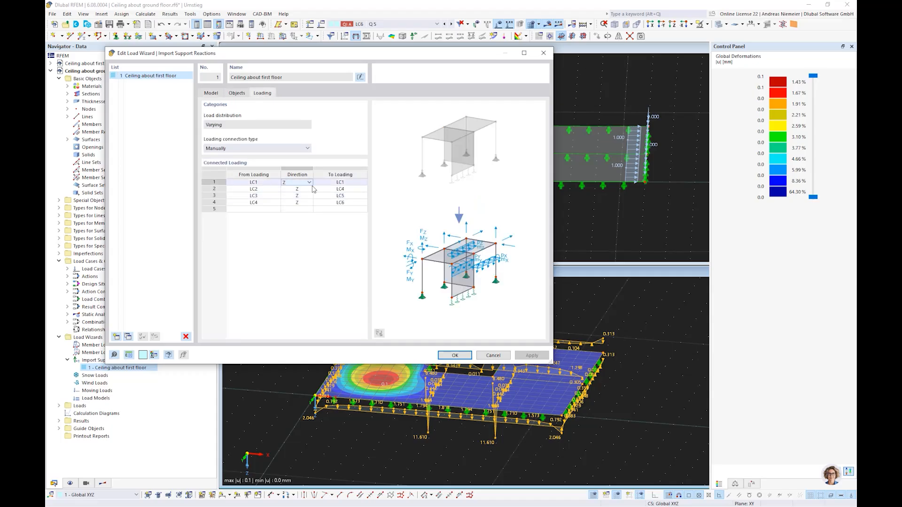
{"action": "left_click", "coordinate": [309, 182]}
{"action": "left_click", "coordinate": [310, 182]}
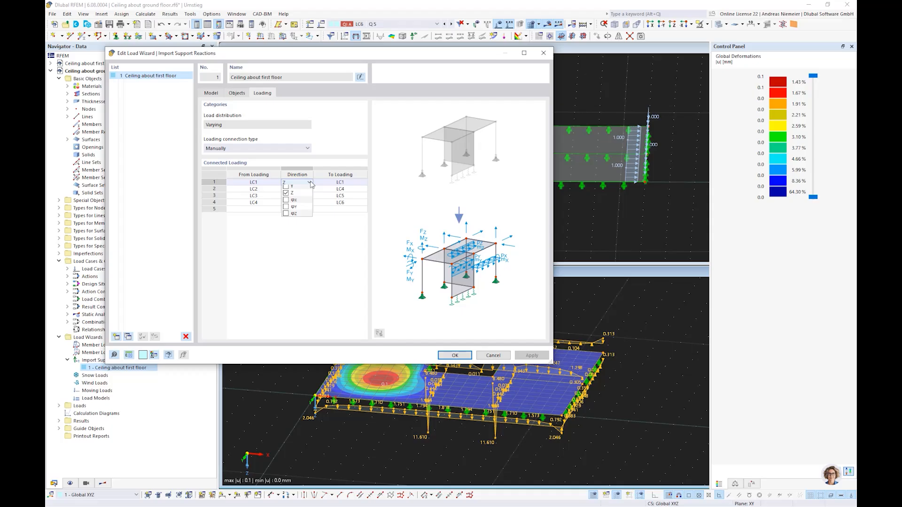
{"action": "left_click", "coordinate": [286, 189]}
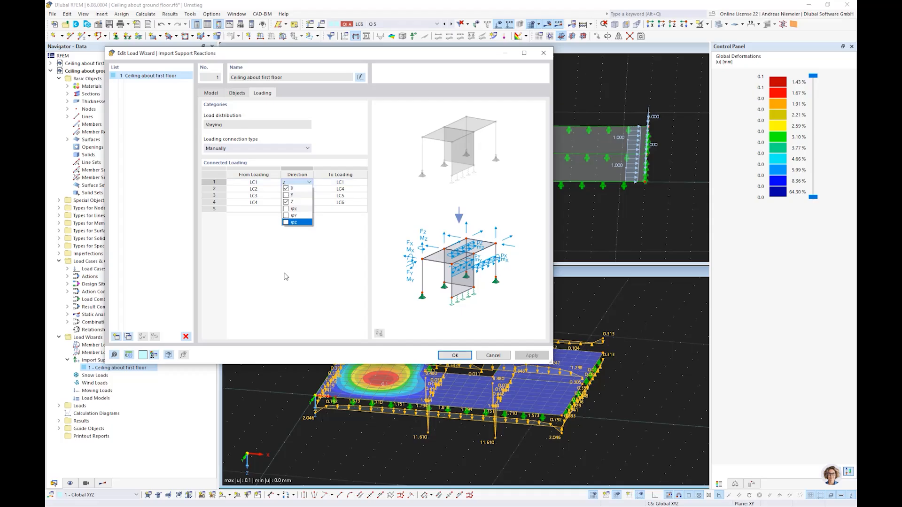
{"action": "left_click", "coordinate": [287, 274]}
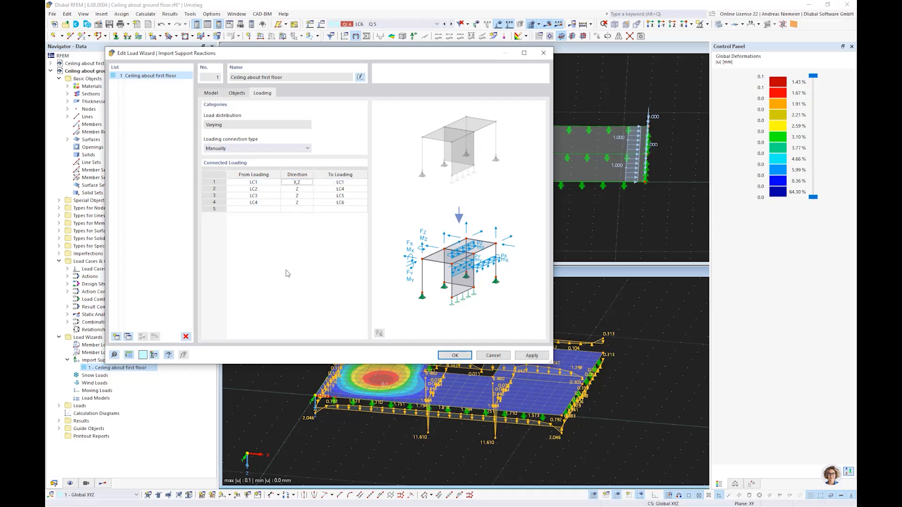
{"action": "left_click", "coordinate": [455, 356]}
{"action": "left_click", "coordinate": [484, 329]}
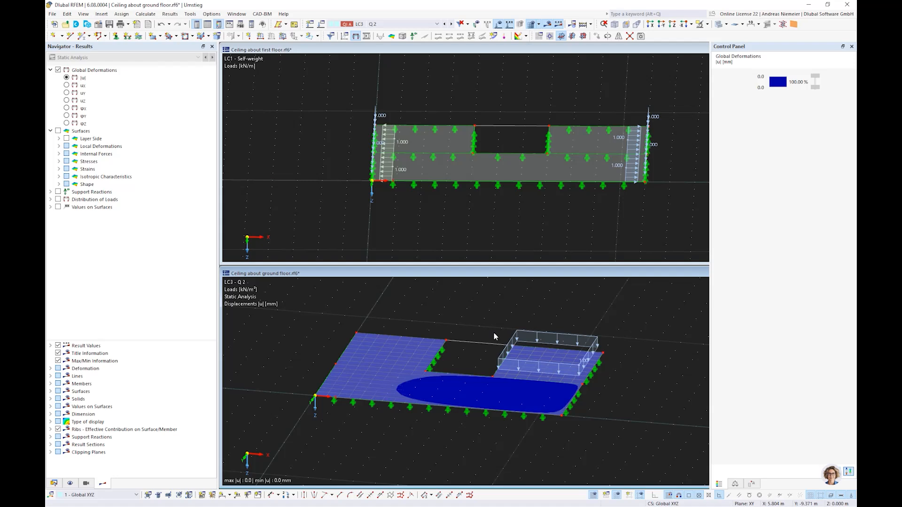
- Save the first-floor ceiling model and recalculate the ground-floor ceiling to inspect its LC1 self-weight loads
{"action": "left_click", "coordinate": [430, 199]}
{"action": "left_click", "coordinate": [111, 26]}
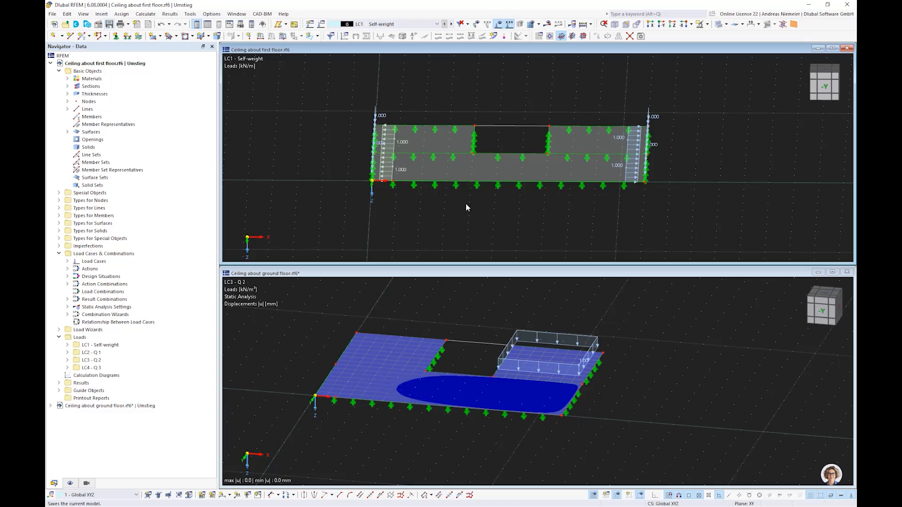
{"action": "left_click", "coordinate": [474, 298]}
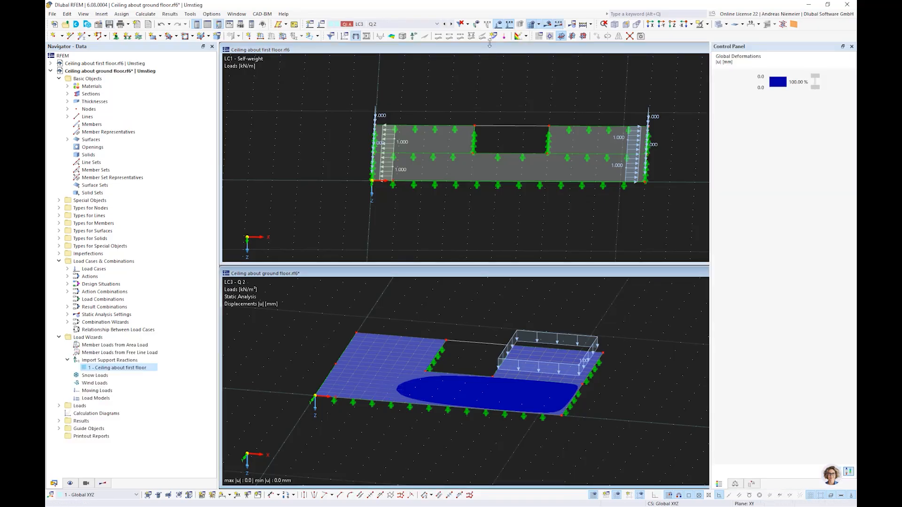
{"action": "left_click", "coordinate": [582, 25]}
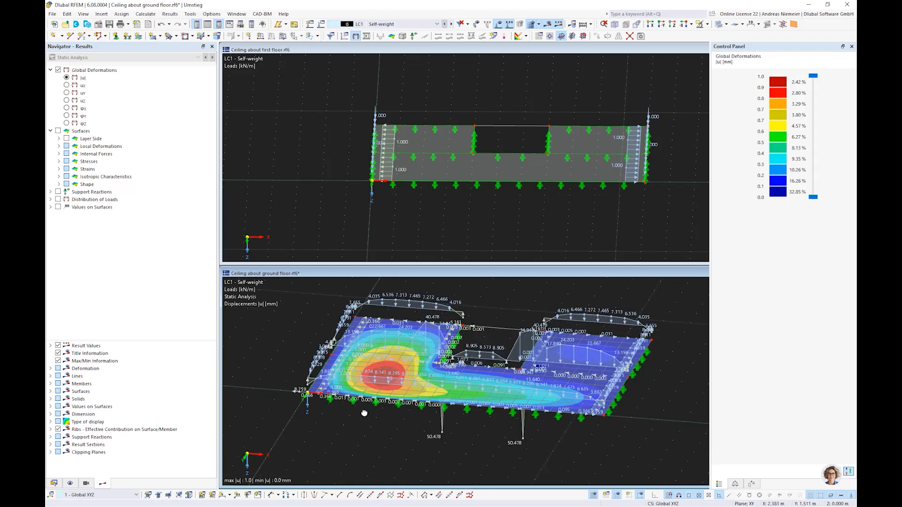
{"action": "scroll", "coordinate": [364, 413], "scroll_direction": "up", "scroll_amount": 3}
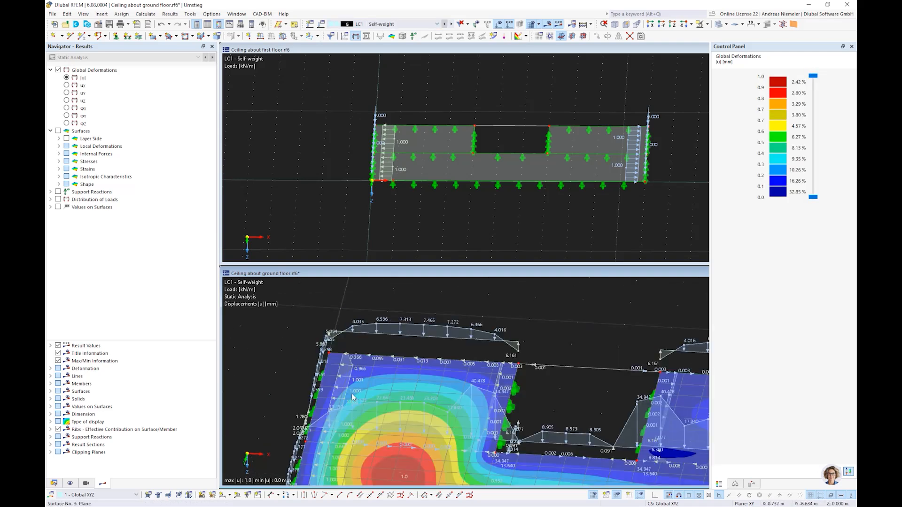
{"action": "scroll", "coordinate": [345, 390], "scroll_direction": "down", "scroll_amount": 5}
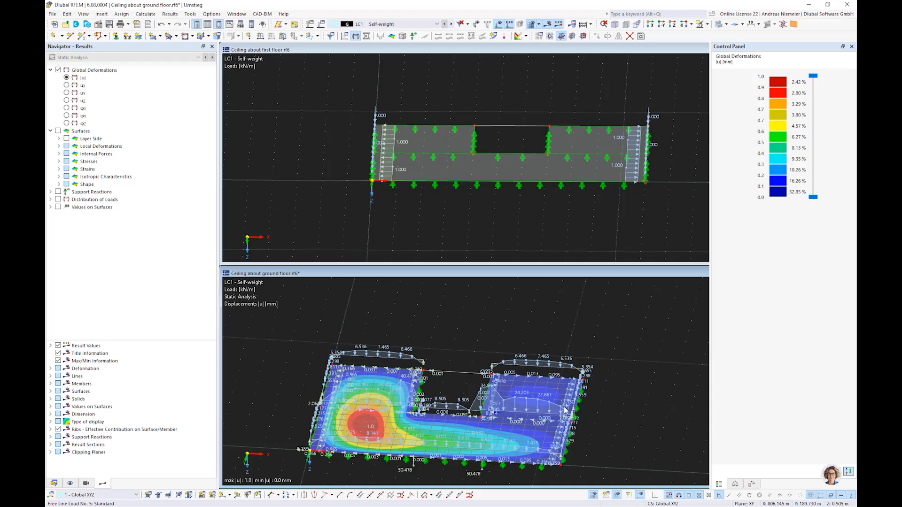
{"action": "scroll", "coordinate": [559, 390], "scroll_direction": "up", "scroll_amount": 3}
{"action": "scroll", "coordinate": [556, 385], "scroll_direction": "down", "scroll_amount": 4}
{"action": "middle_click_drag", "start_coordinate": [572, 405], "coordinate": [443, 434], "text": "ctrl"}
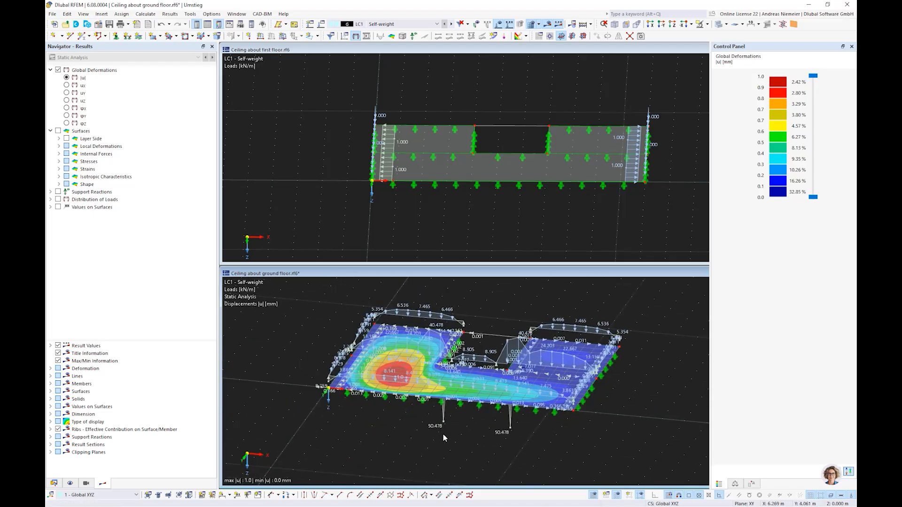
- Disconnect the import wizard's generated loads and the dependent first-floor model, and check the settings of one resulting free line load
{"action": "left_click", "coordinate": [54, 483]}
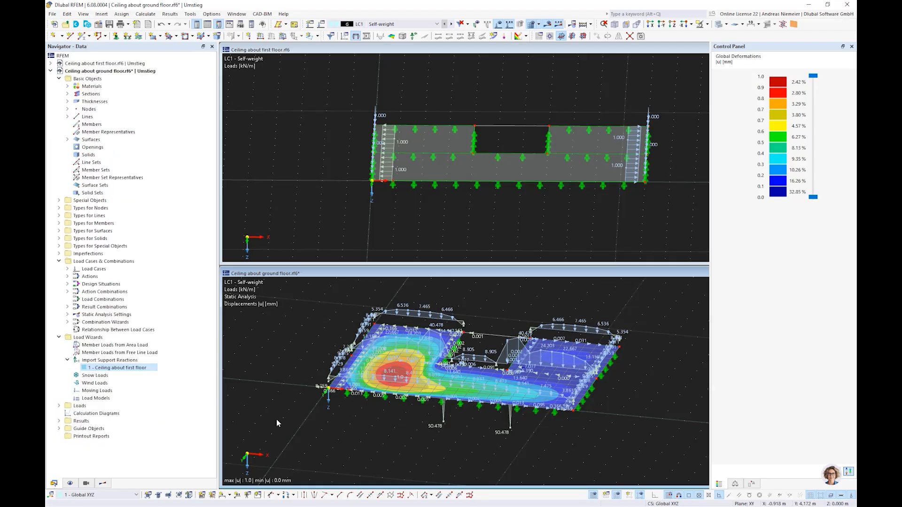
{"action": "right_click", "coordinate": [132, 371]}
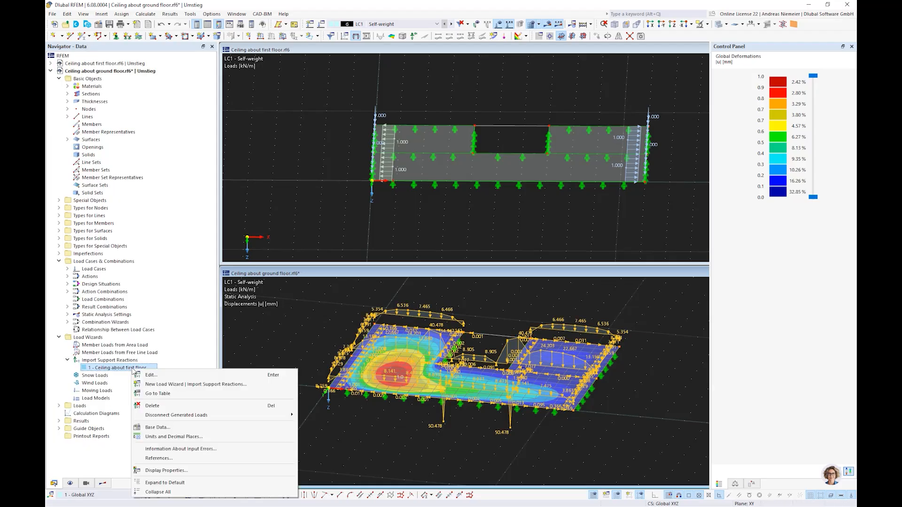
{"action": "mouse_move", "coordinate": [177, 415]}
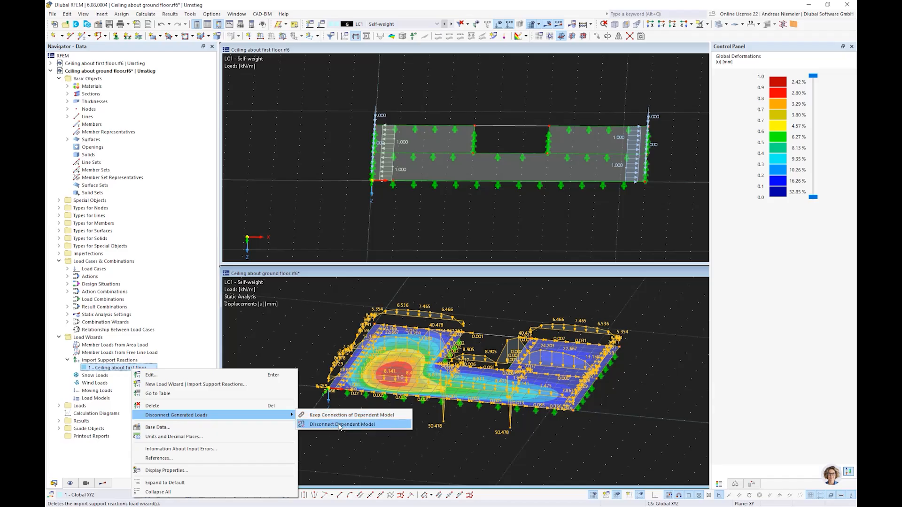
{"action": "left_click", "coordinate": [340, 425]}
{"action": "left_click", "coordinate": [486, 311]}
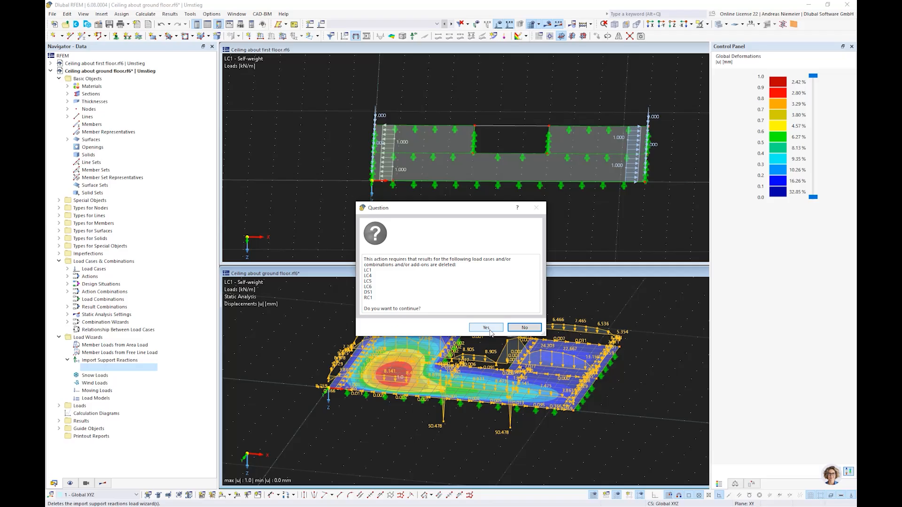
{"action": "left_click", "coordinate": [486, 328]}
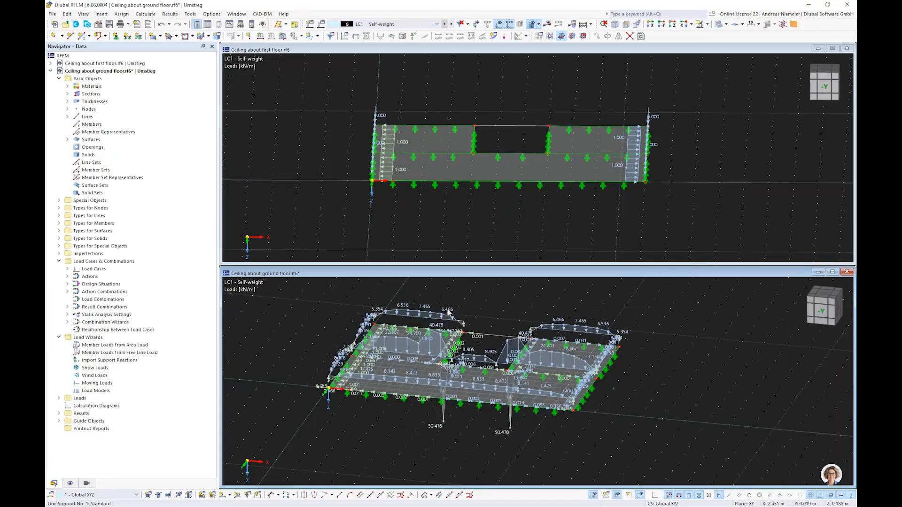
{"action": "double_click", "coordinate": [438, 321]}
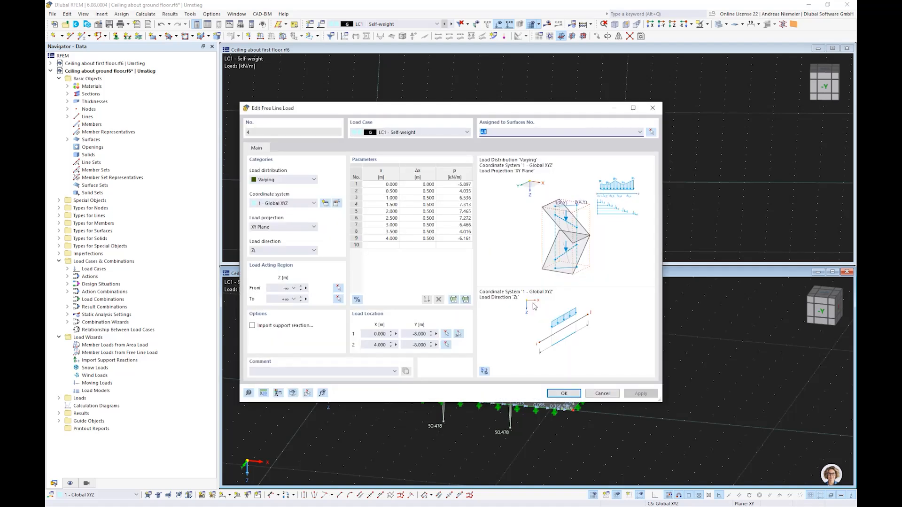
{"action": "left_click", "coordinate": [609, 391]}
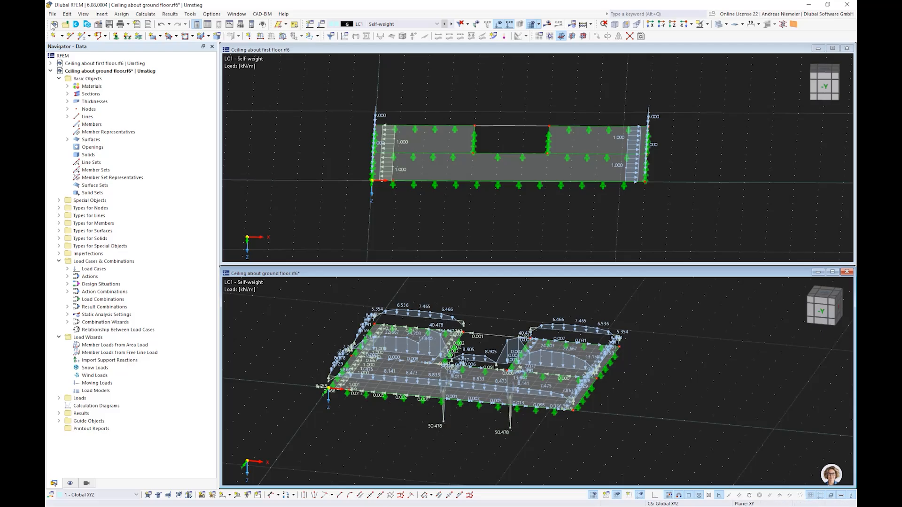
- Close all open ceiling model windows
{"action": "left_click", "coordinate": [237, 14]}
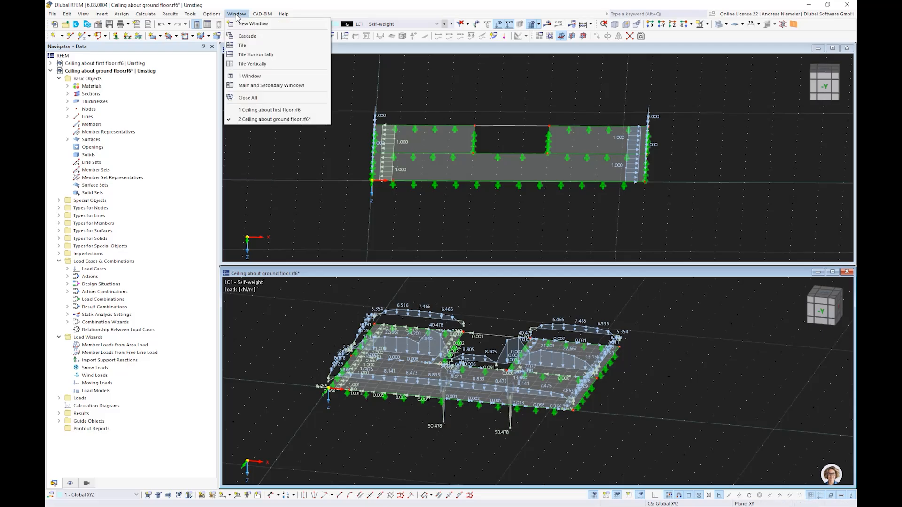
{"action": "left_click", "coordinate": [247, 98]}
{"action": "left_click", "coordinate": [490, 292]}
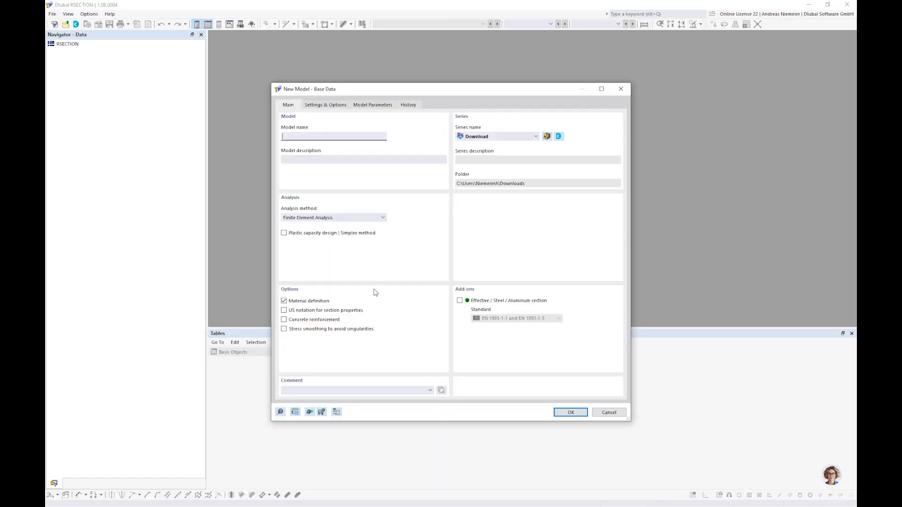
- In RSECTION, create a new model named UU1 with the Finite Element Analysis method
{"action": "type", "text": "U"}
{"action": "type", "text": "UU"}
{"action": "type", "text": "1"}
{"action": "left_click", "coordinate": [315, 217]}
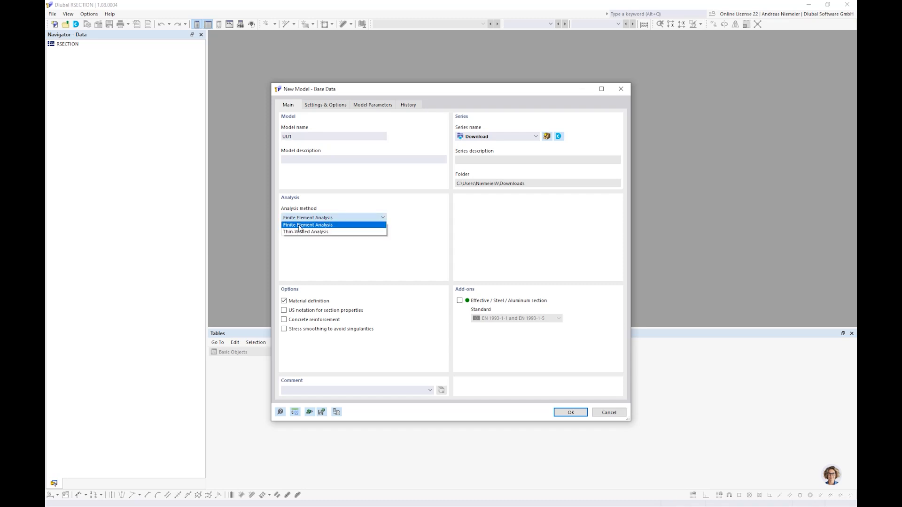
{"action": "left_click", "coordinate": [427, 266]}
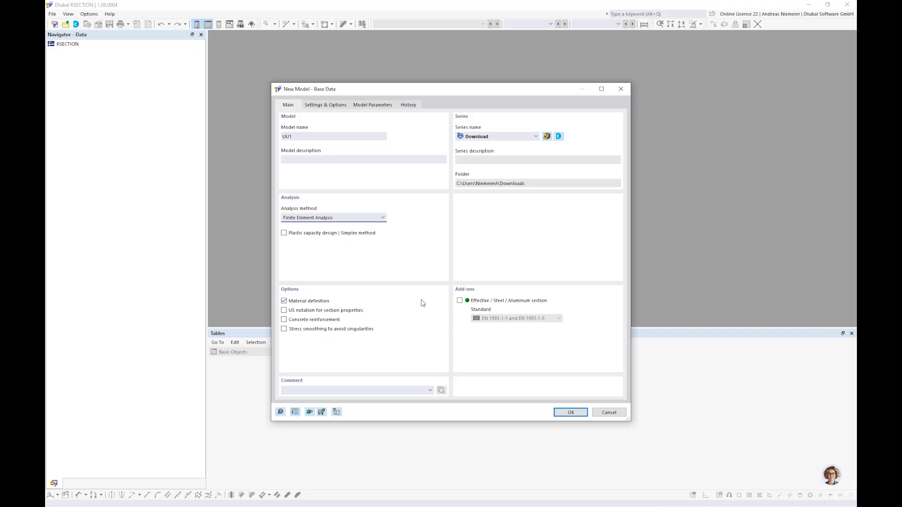
{"action": "left_click", "coordinate": [571, 413]}
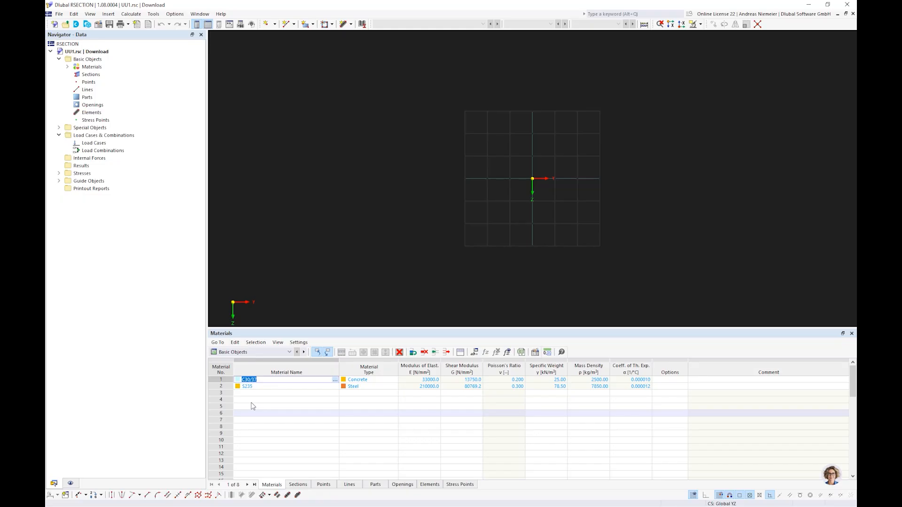
- Insert a new first row in the materials table and assign it EN AW-6061 (EP,ET,ER/B) T6 from the material library
{"action": "left_click", "coordinate": [228, 388], "text": "shift"}
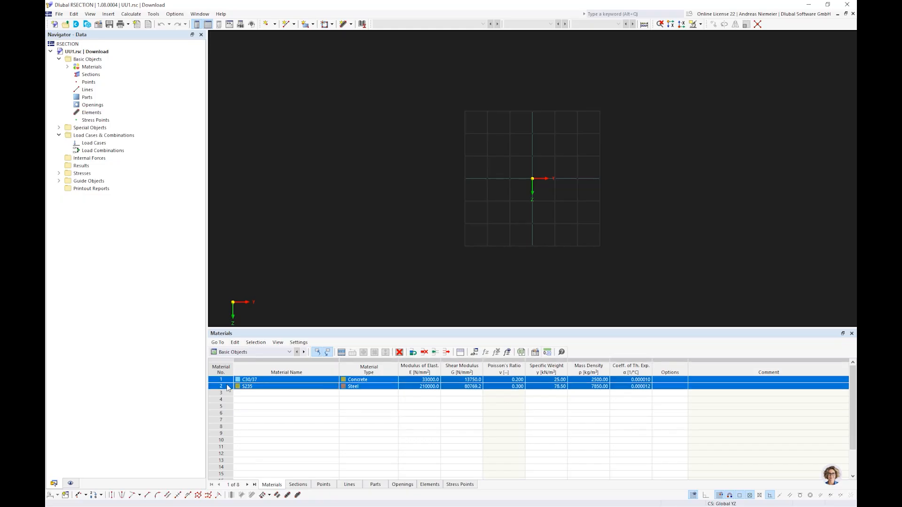
{"action": "left_click", "coordinate": [267, 381]}
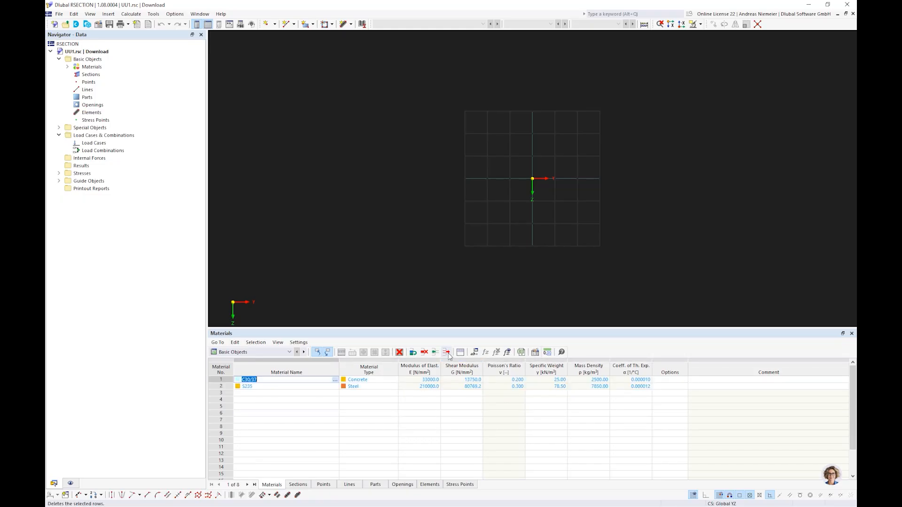
{"action": "left_click", "coordinate": [446, 353]}
{"action": "left_click", "coordinate": [304, 380]}
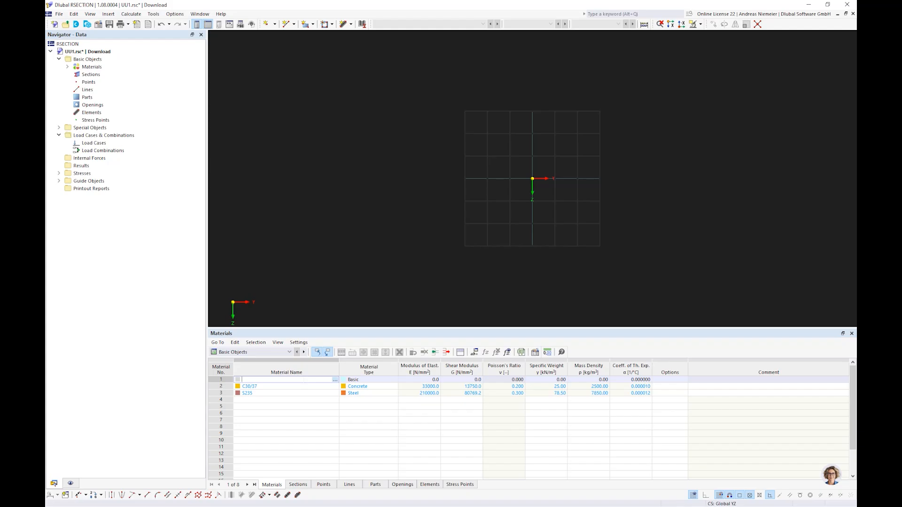
{"action": "left_click", "coordinate": [335, 380]}
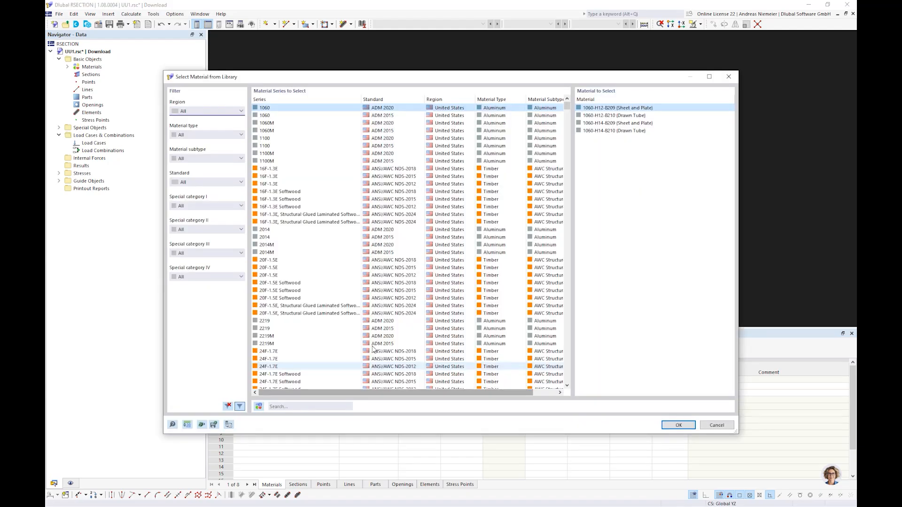
{"action": "left_click", "coordinate": [287, 406]}
{"action": "type", "text": "6061"}
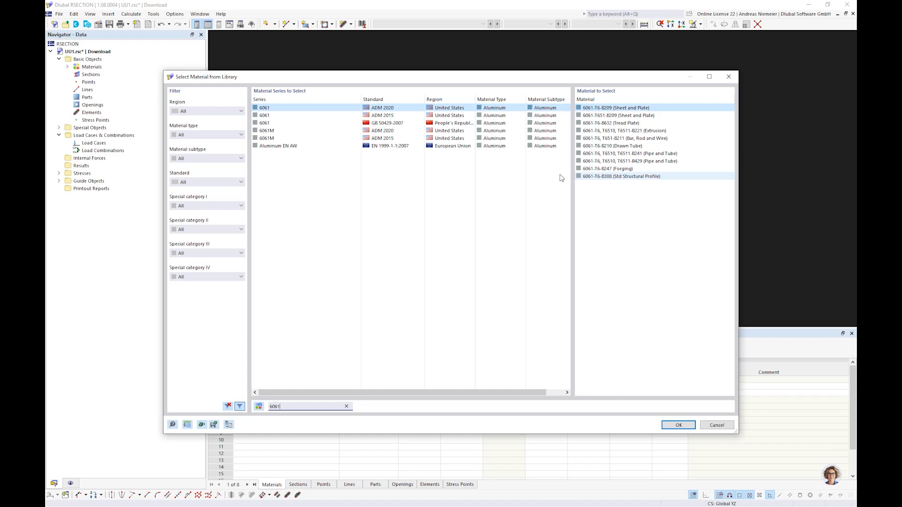
{"action": "left_click", "coordinate": [561, 178]}
{"action": "left_click", "coordinate": [620, 153]}
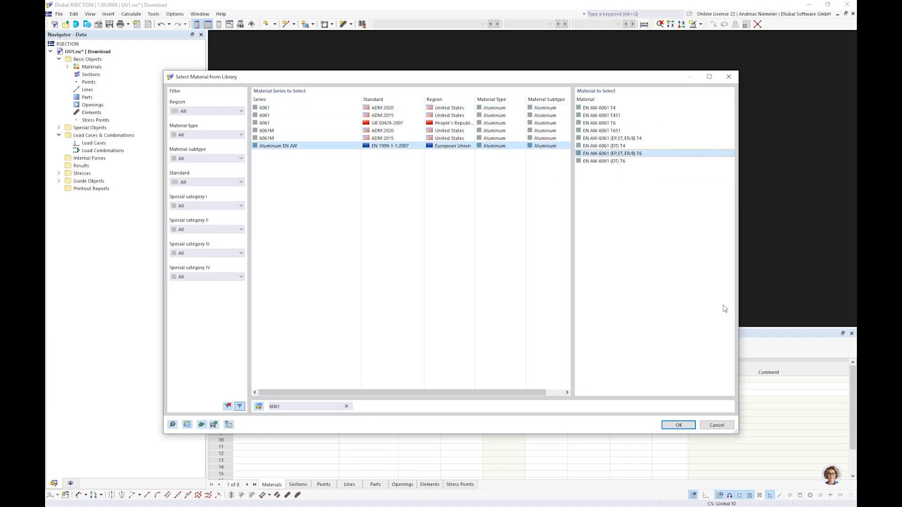
{"action": "left_click", "coordinate": [678, 425]}
- Draw an open polyline from the origin through about (60, 0), (60, -60) and (40, -60) to (40, -80) mm in Y and Z
{"action": "scroll", "coordinate": [593, 192], "scroll_direction": "up", "scroll_amount": 5}
{"action": "middle_click_drag", "start_coordinate": [506, 208], "coordinate": [455, 241]}
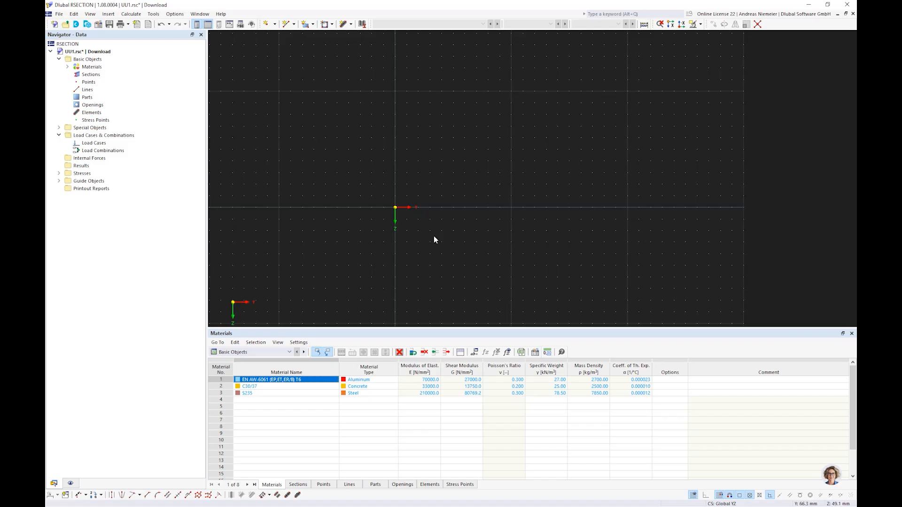
{"action": "left_click", "coordinate": [293, 25]}
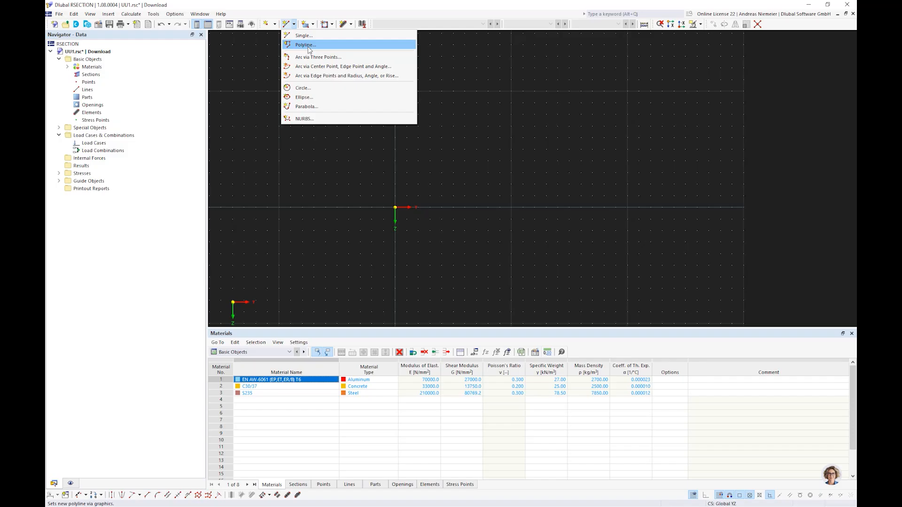
{"action": "left_click", "coordinate": [308, 46]}
{"action": "left_click", "coordinate": [395, 207]}
{"action": "scroll", "coordinate": [427, 206], "scroll_direction": "up", "scroll_amount": 3}
{"action": "left_click", "coordinate": [427, 206]}
{"action": "left_click", "coordinate": [427, 134]}
{"action": "left_click", "coordinate": [403, 134]}
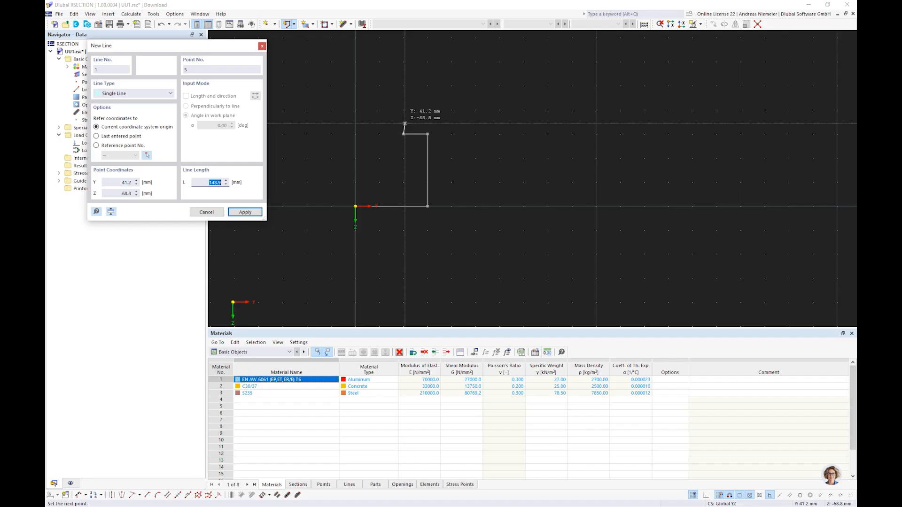
{"action": "left_click", "coordinate": [402, 110]}
{"action": "key", "text": "Escape"}
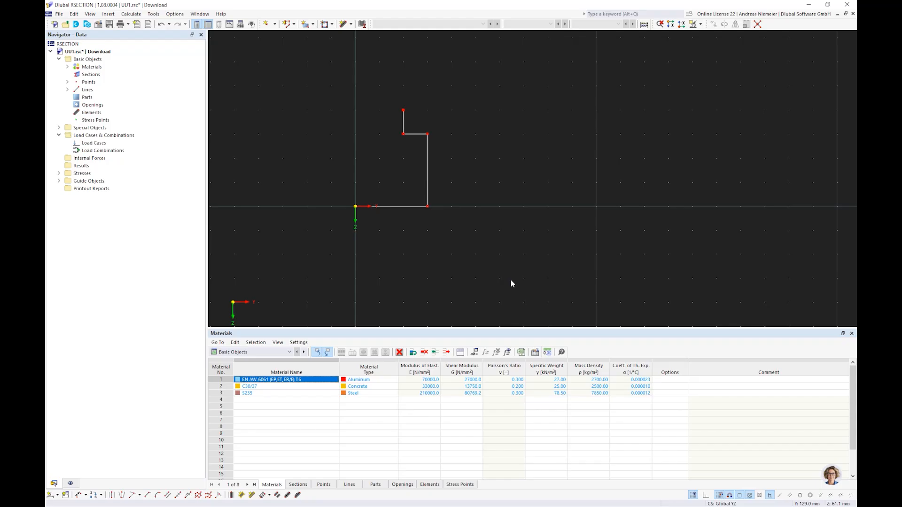
- Create parallel copies of the polyline offset 1.5 mm to its inner and outer sides
{"action": "left_click", "coordinate": [167, 495]}
{"action": "key", "text": "Tab"}
{"action": "type", "text": "1"}
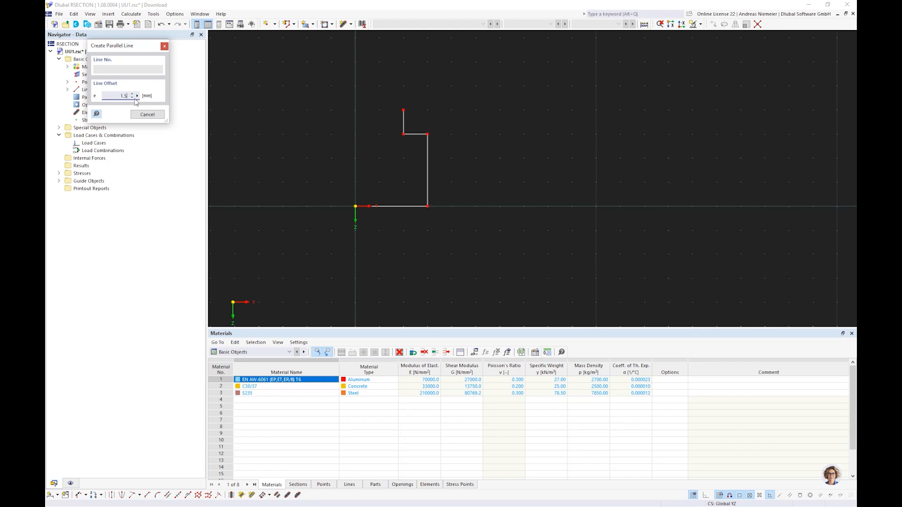
{"action": "left_click", "coordinate": [425, 167]}
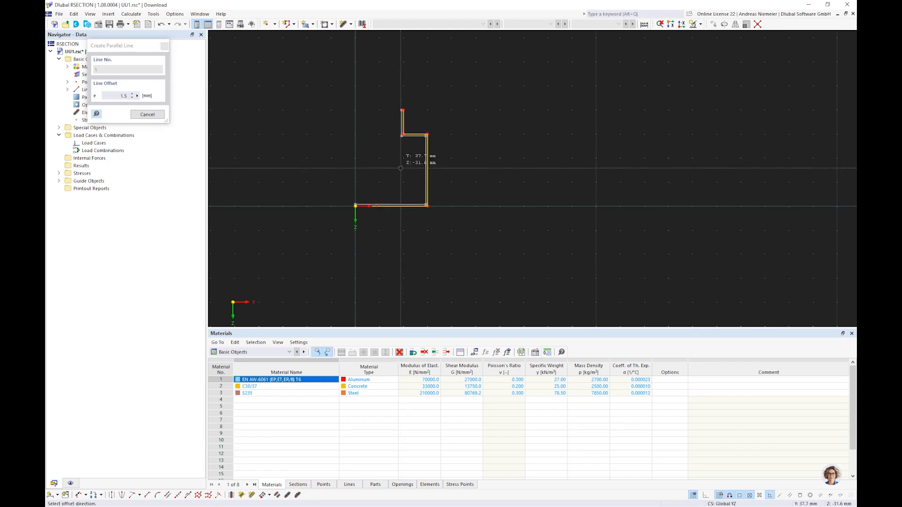
{"action": "left_click", "coordinate": [401, 167]}
{"action": "scroll", "coordinate": [427, 179], "scroll_direction": "up", "scroll_amount": 3}
{"action": "left_click", "coordinate": [426, 178]}
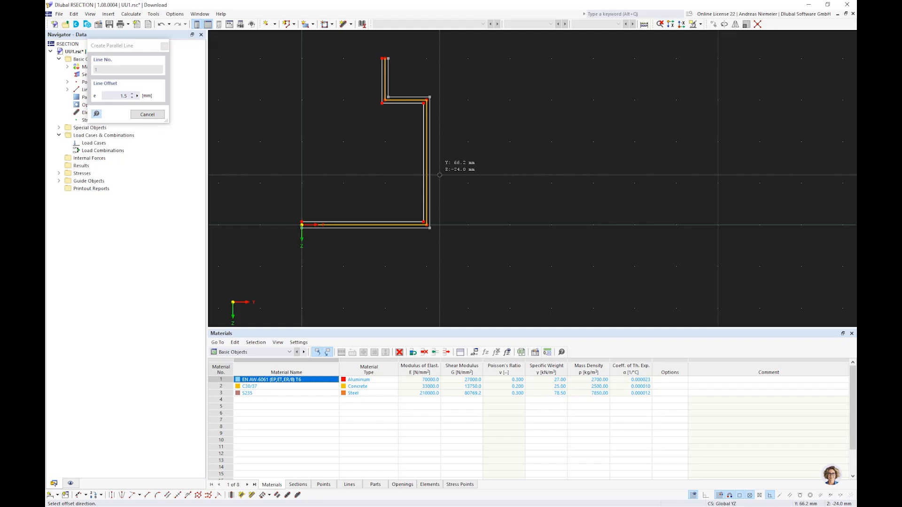
{"action": "left_click", "coordinate": [439, 175]}
{"action": "key", "text": "Escape"}
- Delete the original centre polyline and split the two offset polylines into single lines
{"action": "scroll", "coordinate": [417, 215], "scroll_direction": "up", "scroll_amount": 3}
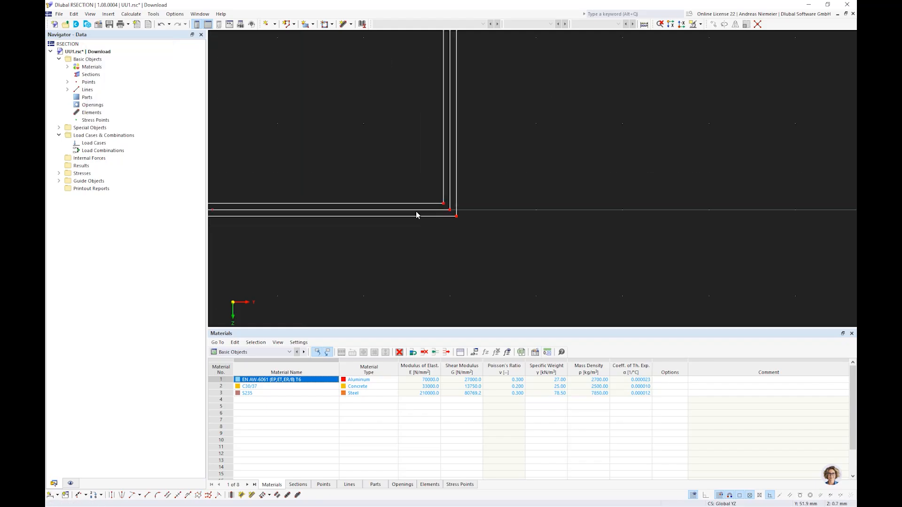
{"action": "key", "text": "Delete"}
{"action": "left_click", "coordinate": [382, 216]}
{"action": "left_click_drag", "start_coordinate": [366, 205], "coordinate": [367, 205]}
{"action": "right_click", "coordinate": [380, 206]}
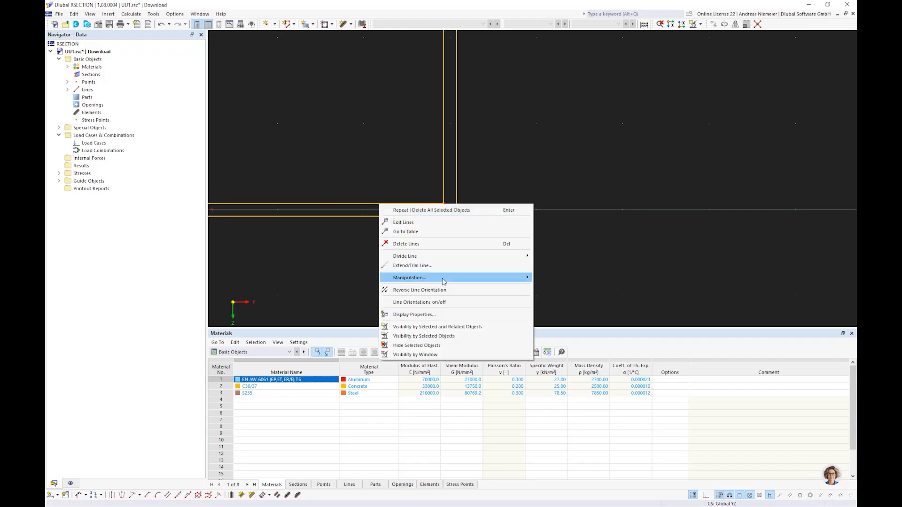
{"action": "mouse_move", "coordinate": [444, 279]}
{"action": "left_click", "coordinate": [571, 324]}
{"action": "left_click", "coordinate": [455, 189]}
- Close both open ends of the profile outline with single lines, at the upper lip and at the origin
{"action": "scroll", "coordinate": [454, 190], "scroll_direction": "down", "scroll_amount": 4}
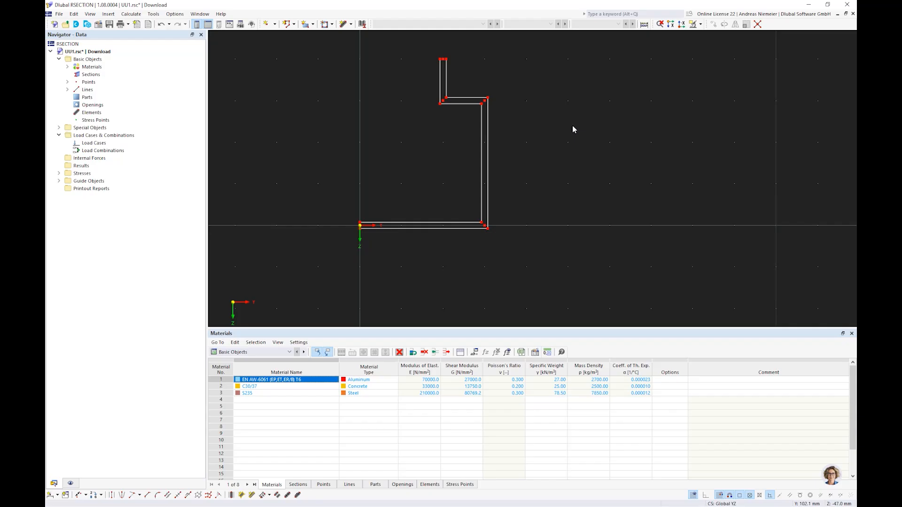
{"action": "middle_click_drag", "start_coordinate": [572, 125], "coordinate": [565, 135]}
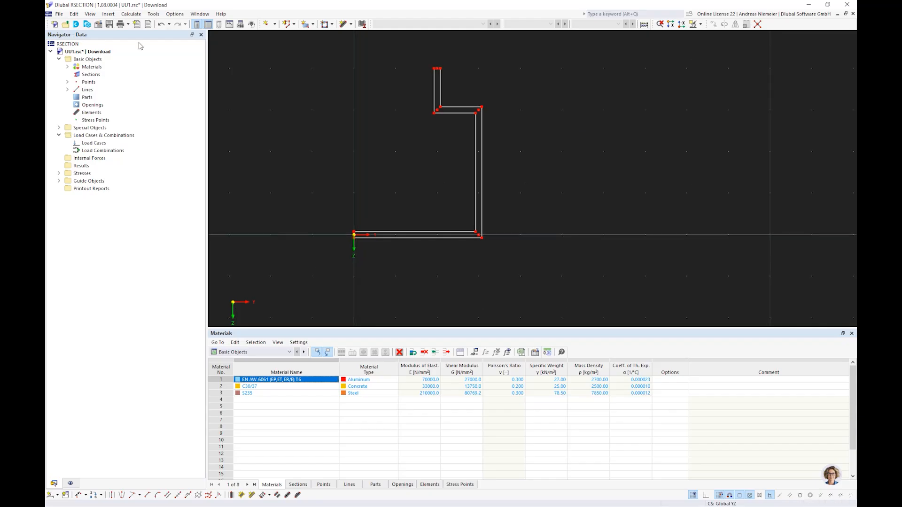
{"action": "left_click", "coordinate": [294, 26]}
{"action": "left_click", "coordinate": [303, 36]}
{"action": "scroll", "coordinate": [425, 52], "scroll_direction": "up", "scroll_amount": 4}
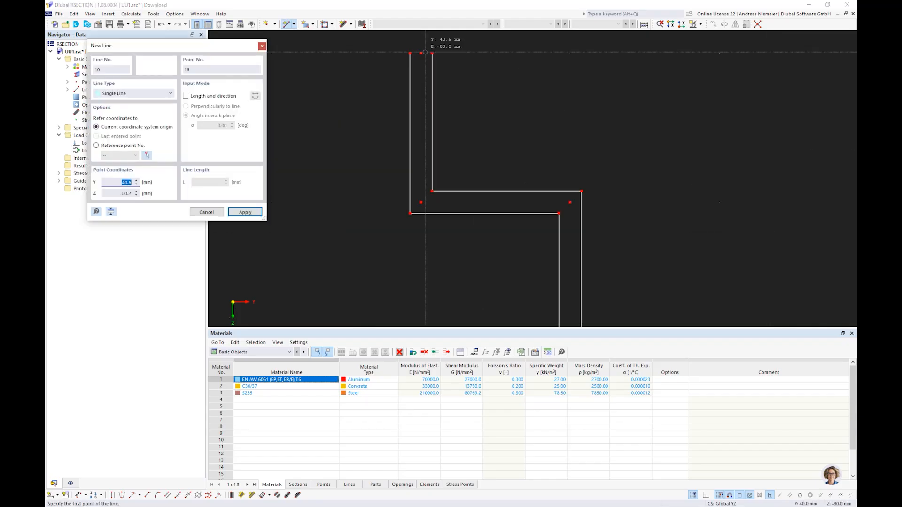
{"action": "left_click", "coordinate": [409, 53]}
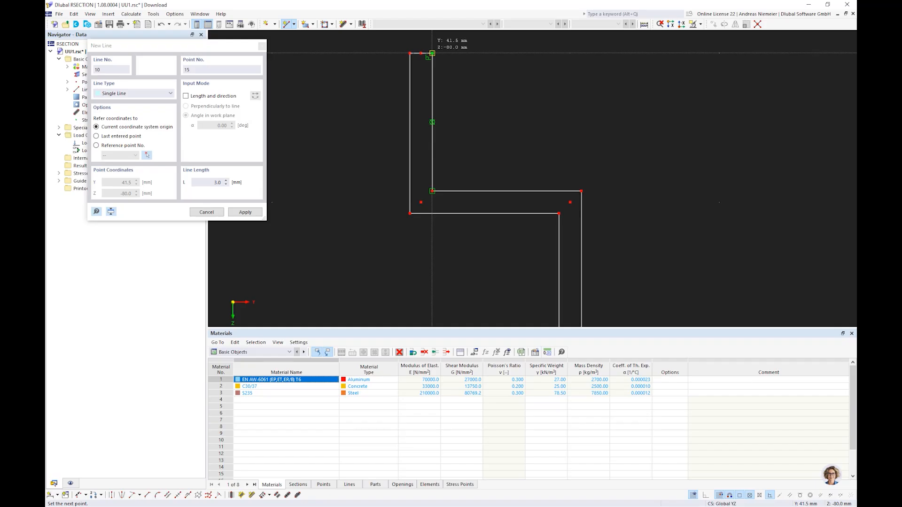
{"action": "left_click", "coordinate": [432, 53]}
{"action": "scroll", "coordinate": [497, 96], "scroll_direction": "down", "scroll_amount": 4}
{"action": "scroll", "coordinate": [384, 196], "scroll_direction": "up", "scroll_amount": 4}
{"action": "left_click", "coordinate": [390, 204]}
{"action": "left_click", "coordinate": [390, 204]}
{"action": "key", "text": "Escape"}
{"action": "scroll", "coordinate": [441, 233], "scroll_direction": "down", "scroll_amount": 1}
{"action": "scroll", "coordinate": [424, 244], "scroll_direction": "down", "scroll_amount": 1}
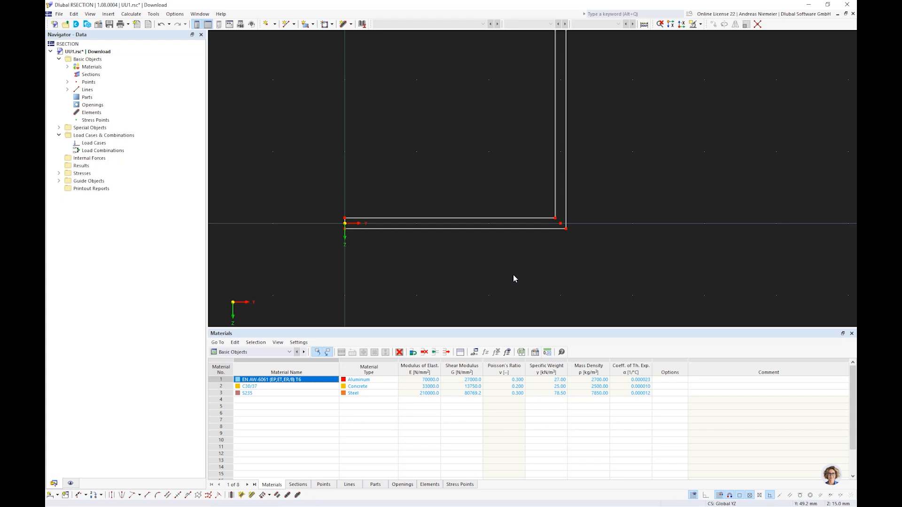
{"action": "scroll", "coordinate": [512, 275], "scroll_direction": "down", "scroll_amount": 1}
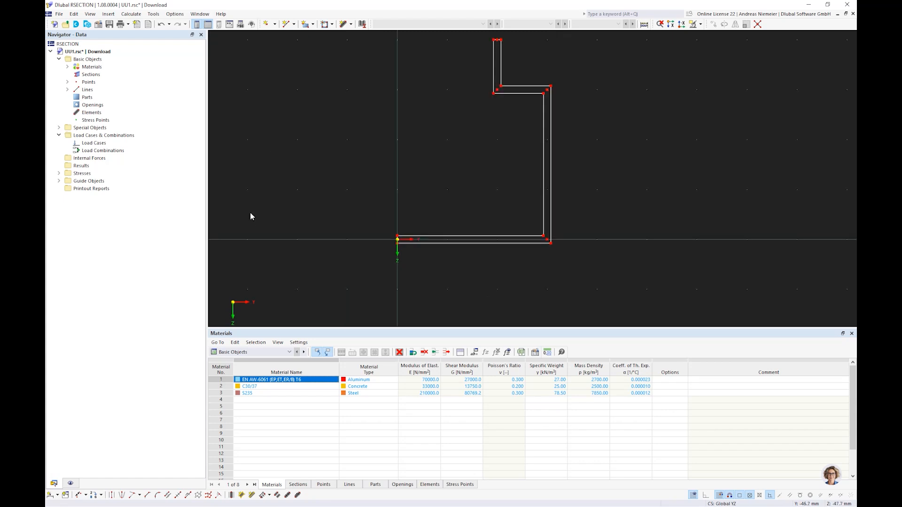
- Round the profile's three inner corners with a radius of 1 mm
{"action": "left_click", "coordinate": [187, 496]}
{"action": "left_click", "coordinate": [189, 82]}
{"action": "type", "text": "1"}
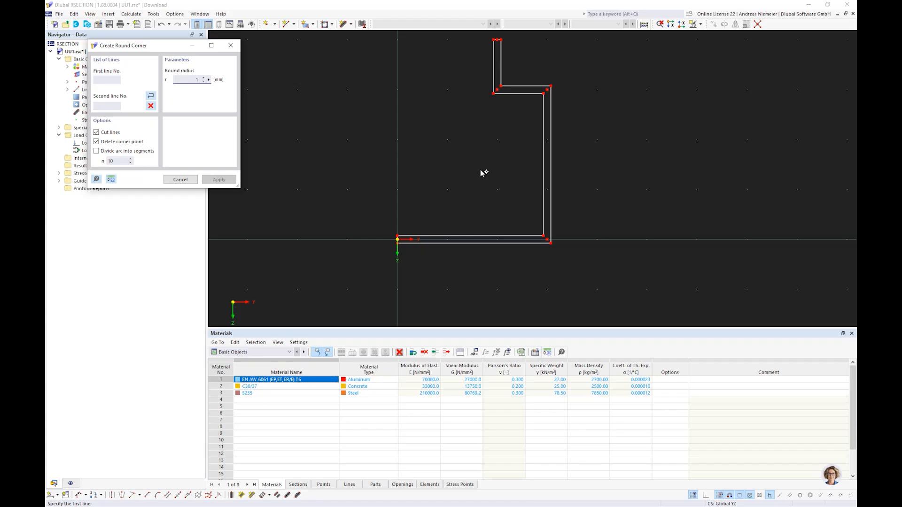
{"action": "left_click", "coordinate": [512, 85]}
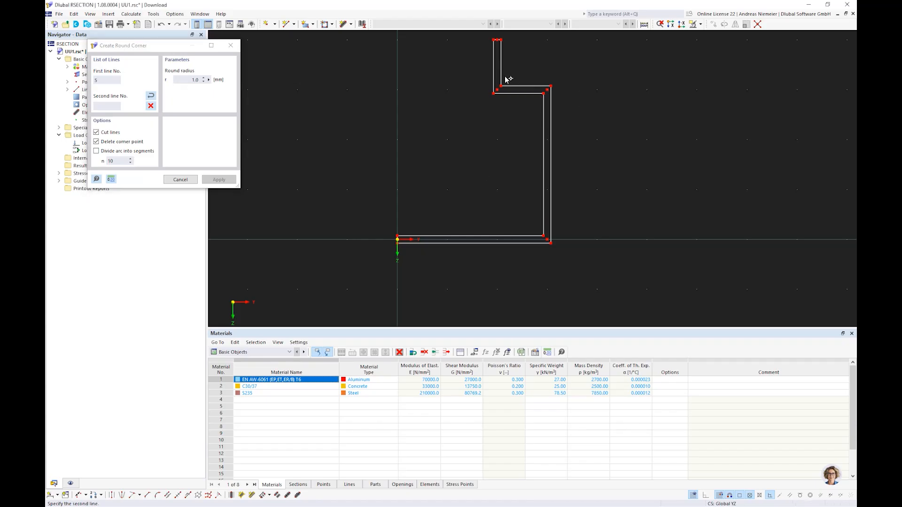
{"action": "left_click", "coordinate": [500, 74]}
{"action": "scroll", "coordinate": [535, 106], "scroll_direction": "up", "scroll_amount": 2}
{"action": "left_click", "coordinate": [537, 87]}
{"action": "left_click", "coordinate": [547, 96]}
{"action": "scroll", "coordinate": [552, 287], "scroll_direction": "up", "scroll_amount": 2}
{"action": "left_click", "coordinate": [550, 262]}
{"action": "left_click", "coordinate": [541, 276]}
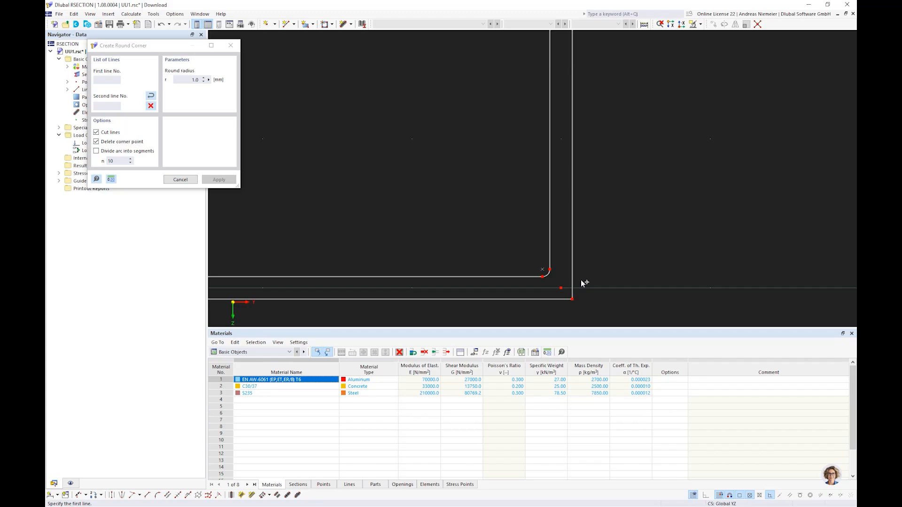
- Round the profile's three outer corners with a radius of 4 mm
{"action": "left_click", "coordinate": [207, 79]}
{"action": "type", "text": "4"}
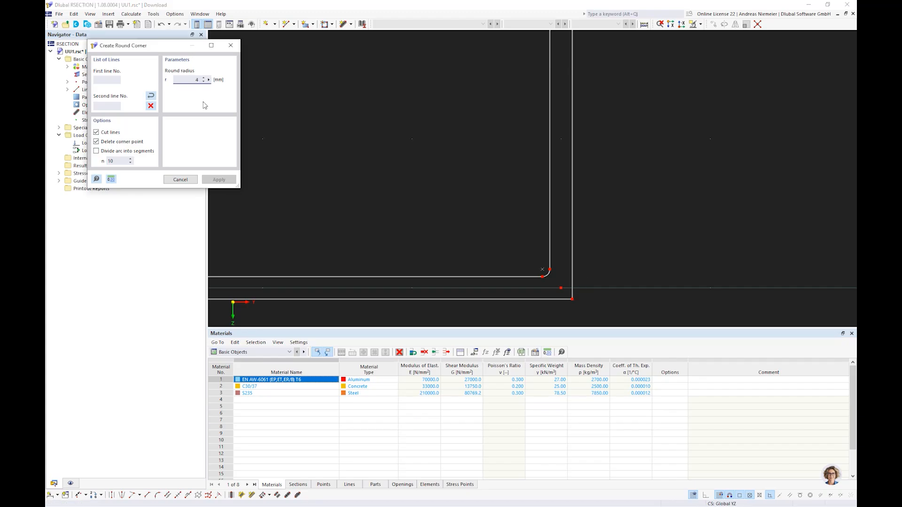
{"action": "left_click", "coordinate": [544, 298]}
{"action": "left_click", "coordinate": [572, 285]}
{"action": "scroll", "coordinate": [493, 274], "scroll_direction": "down", "scroll_amount": 3}
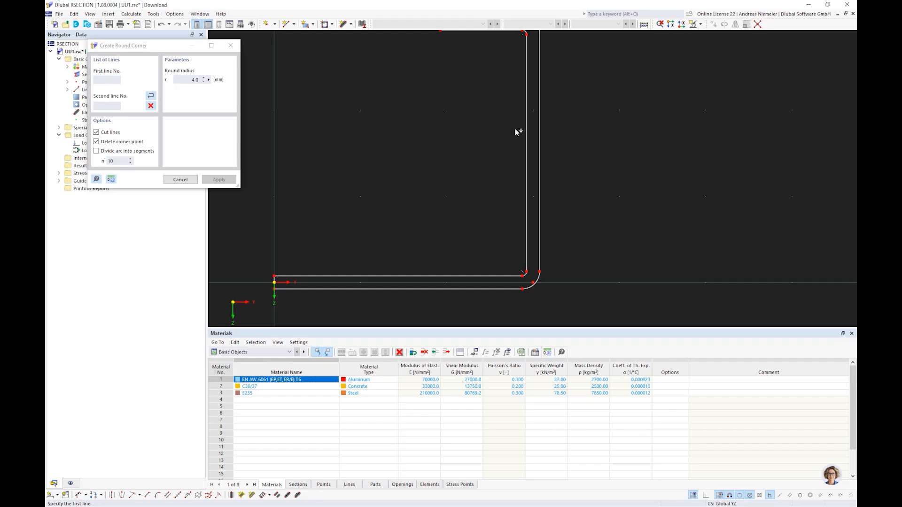
{"action": "scroll", "coordinate": [518, 132], "scroll_direction": "up", "scroll_amount": 3}
{"action": "left_click", "coordinate": [521, 122]}
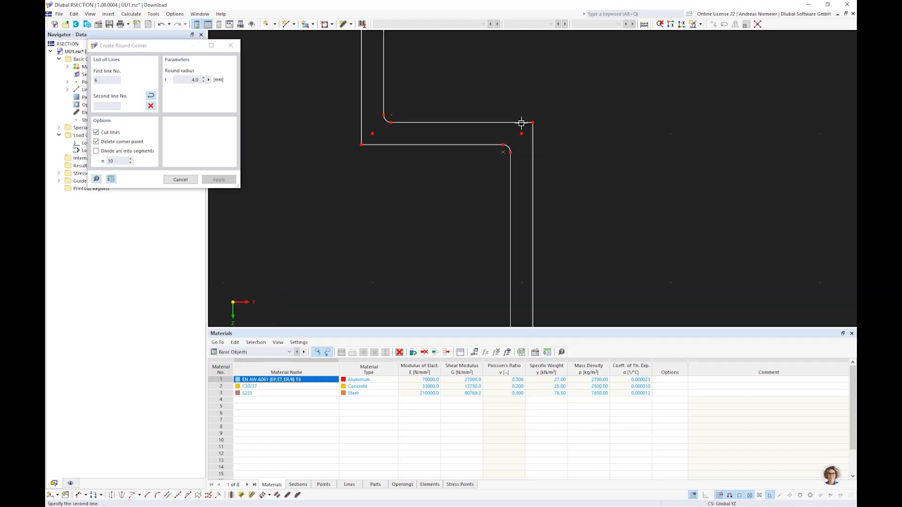
{"action": "left_click", "coordinate": [518, 123]}
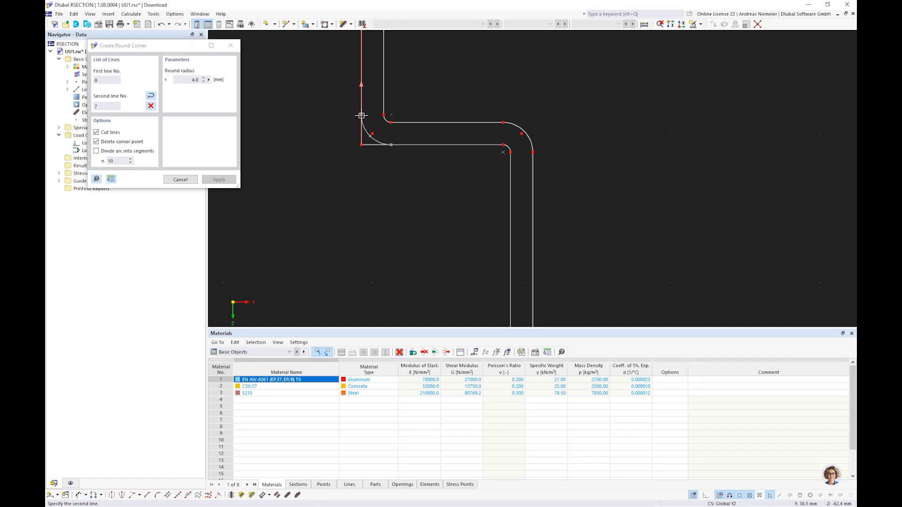
{"action": "left_click", "coordinate": [362, 116]}
{"action": "key", "text": "Escape"}
- Create a part bounded by all the outline lines, with EN AW-6061 (EP,ET,ER/B) T6 as its material
{"action": "scroll", "coordinate": [364, 140], "scroll_direction": "down", "scroll_amount": 8}
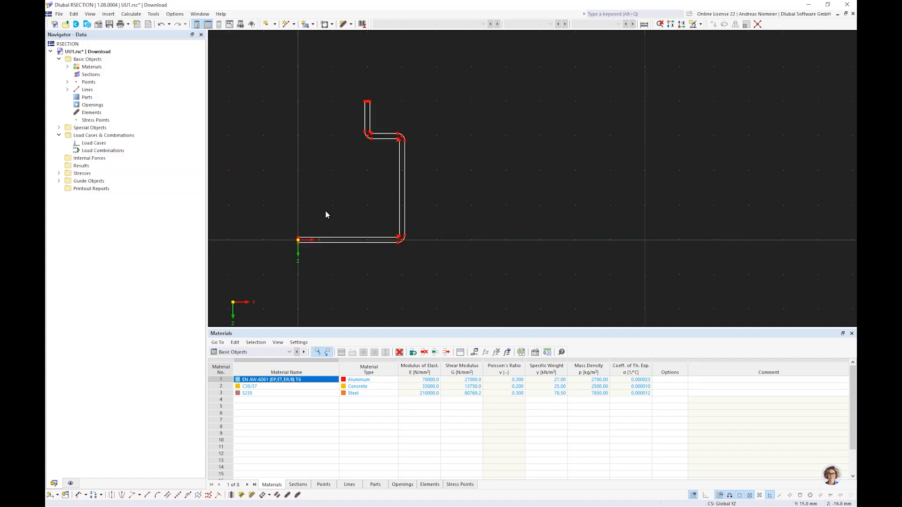
{"action": "right_click", "coordinate": [85, 97]}
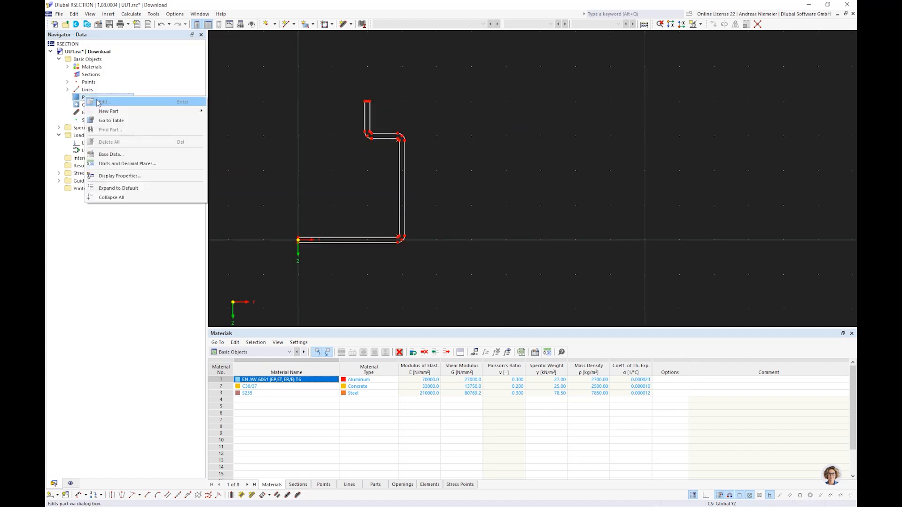
{"action": "mouse_move", "coordinate": [118, 113]}
{"action": "left_click", "coordinate": [228, 112]}
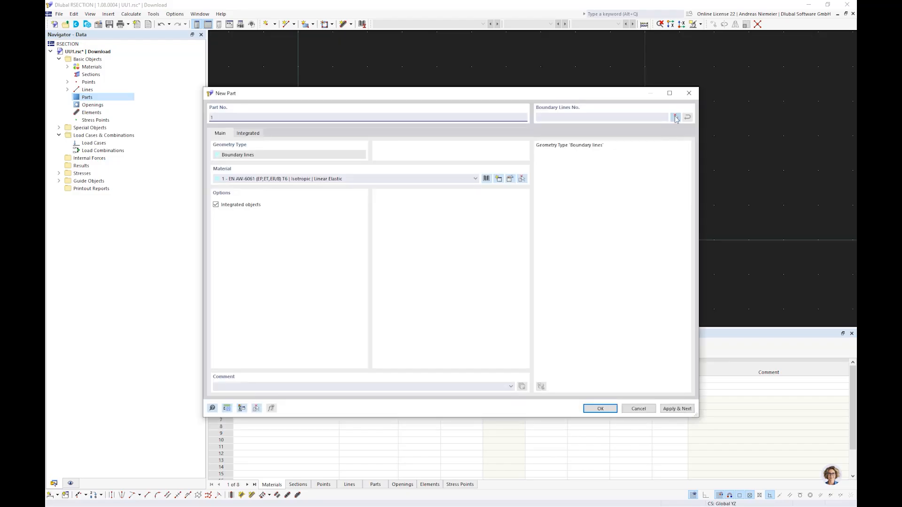
{"action": "left_click", "coordinate": [676, 117]}
{"action": "left_click_drag", "start_coordinate": [270, 80], "coordinate": [442, 272]}
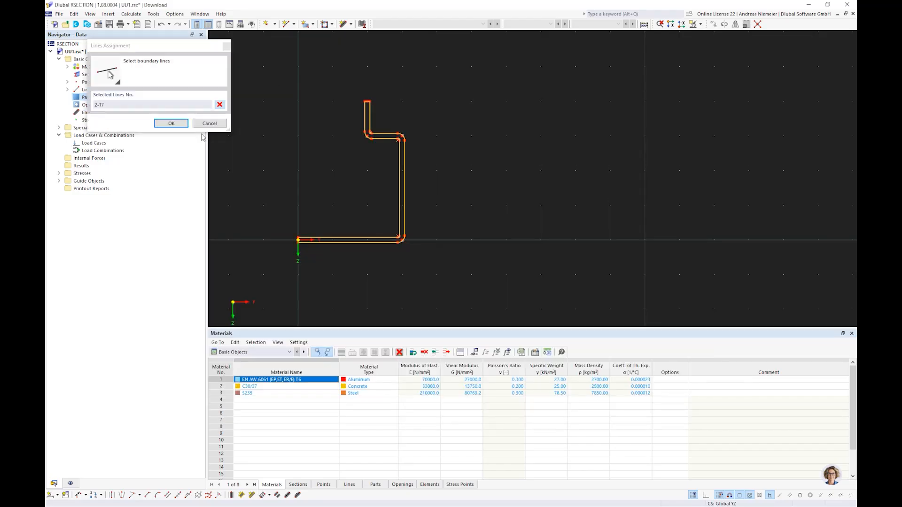
{"action": "left_click", "coordinate": [171, 123]}
{"action": "left_click", "coordinate": [600, 408]}
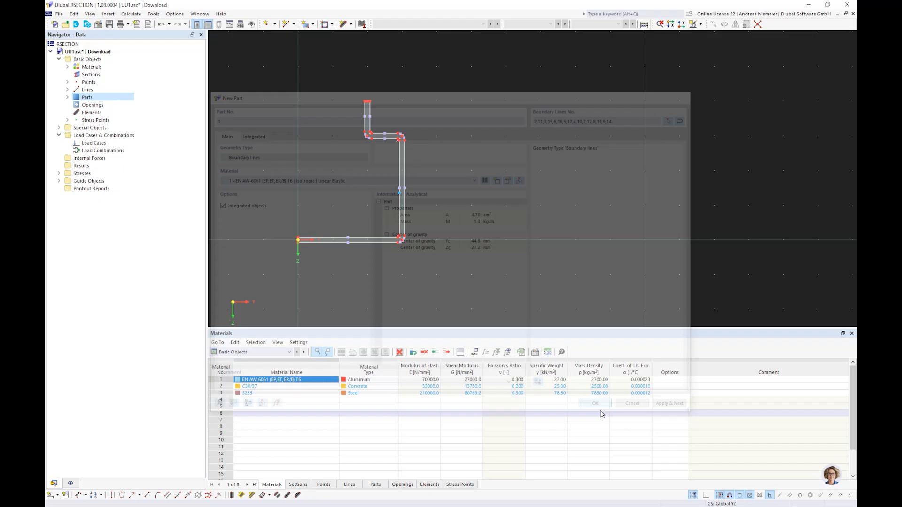
- Show the finite element results for the part and examine its section properties and y-ordinates
{"action": "scroll", "coordinate": [388, 244], "scroll_direction": "up", "scroll_amount": 2}
{"action": "left_click", "coordinate": [389, 242]}
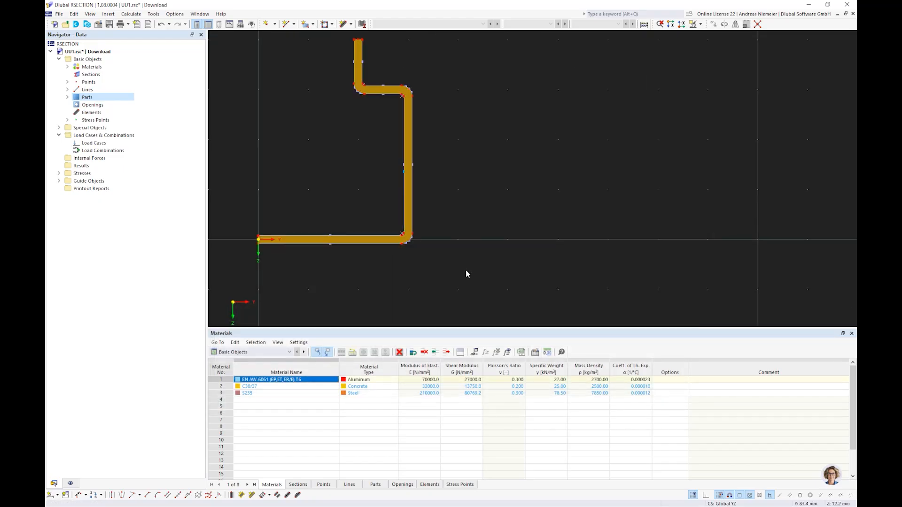
{"action": "left_click", "coordinate": [466, 270]}
{"action": "left_click", "coordinate": [644, 26]}
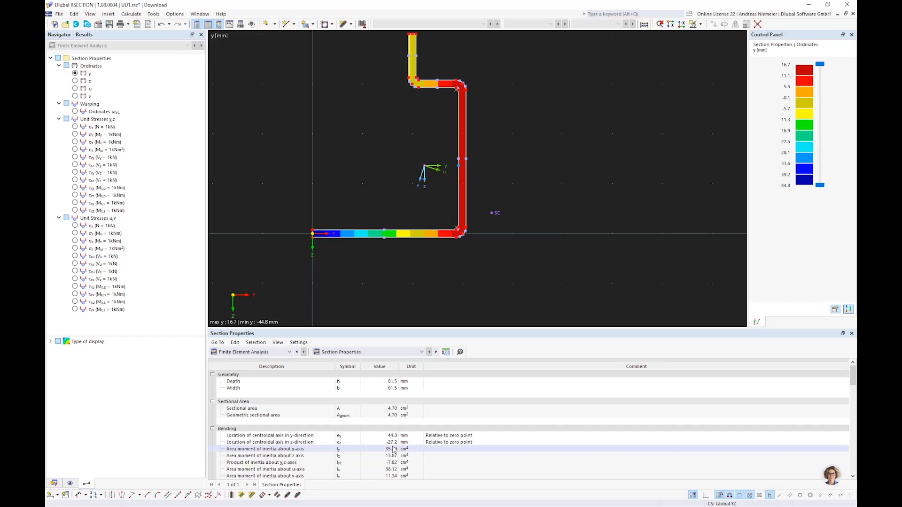
{"action": "scroll", "coordinate": [421, 291], "scroll_direction": "down", "scroll_amount": 1}
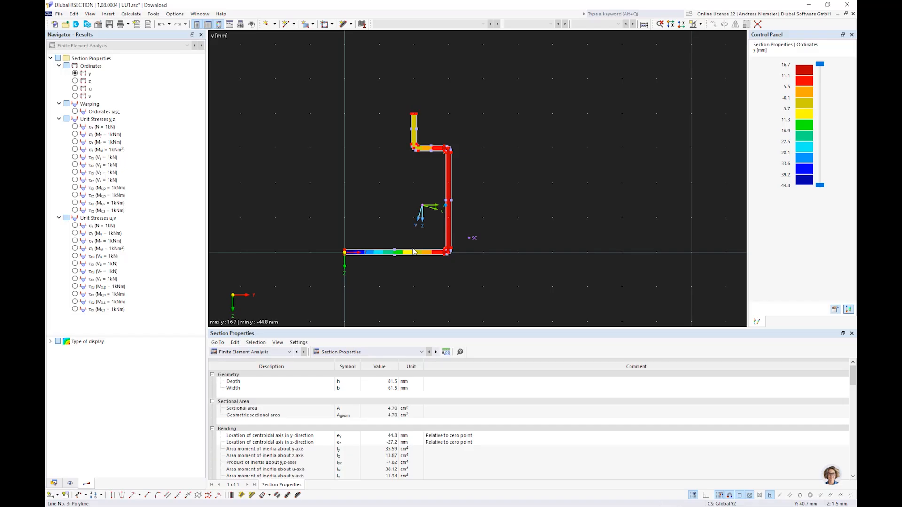
{"action": "scroll", "coordinate": [413, 251], "scroll_direction": "up", "scroll_amount": 3}
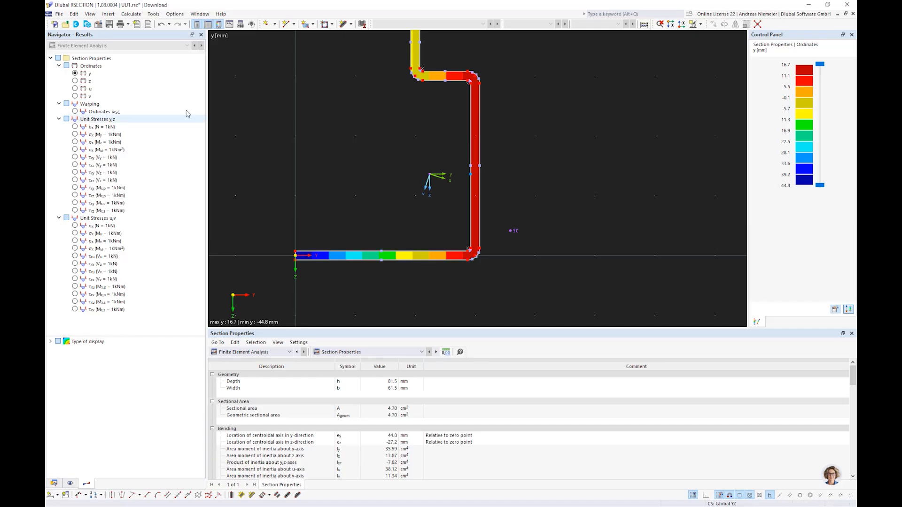
- Switch the model to Thin-Walled Analysis and activate the Effective / Steel / Aluminum section add-on with standard EN 1999-1-1 (Aluminum)
{"action": "left_click", "coordinate": [98, 24]}
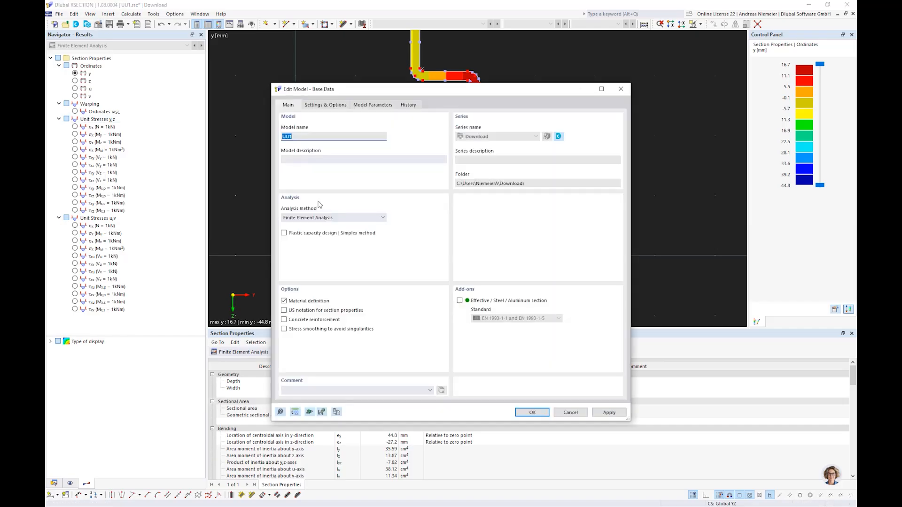
{"action": "left_click", "coordinate": [316, 217]}
{"action": "left_click", "coordinate": [316, 232]}
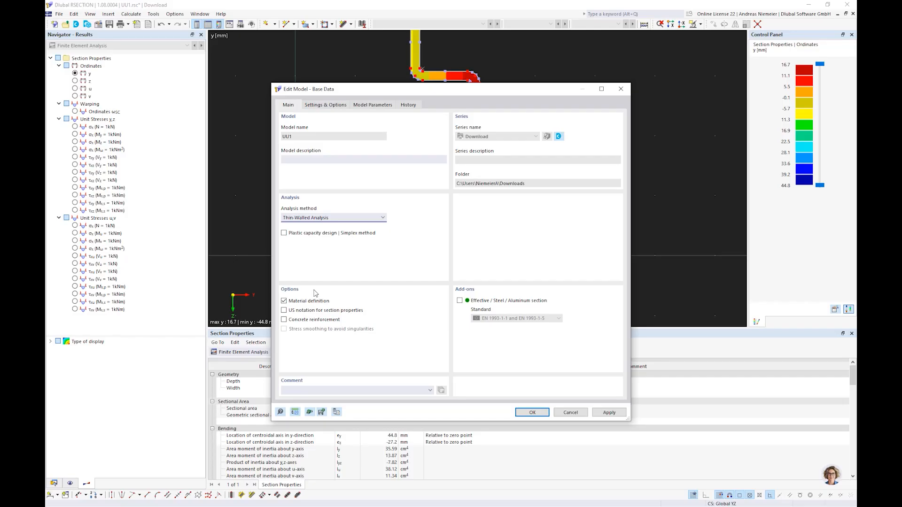
{"action": "left_click", "coordinate": [460, 301]}
{"action": "left_click", "coordinate": [517, 318]}
{"action": "left_click", "coordinate": [512, 339]}
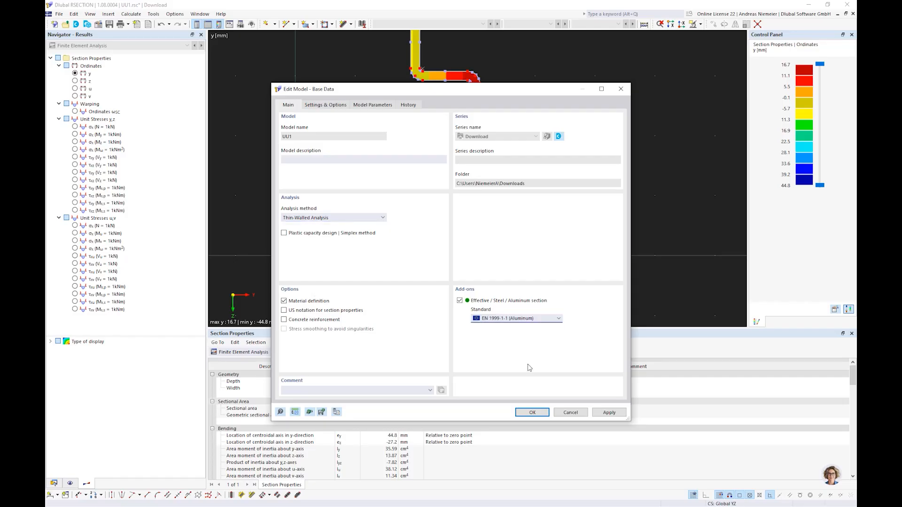
{"action": "left_click", "coordinate": [537, 418]}
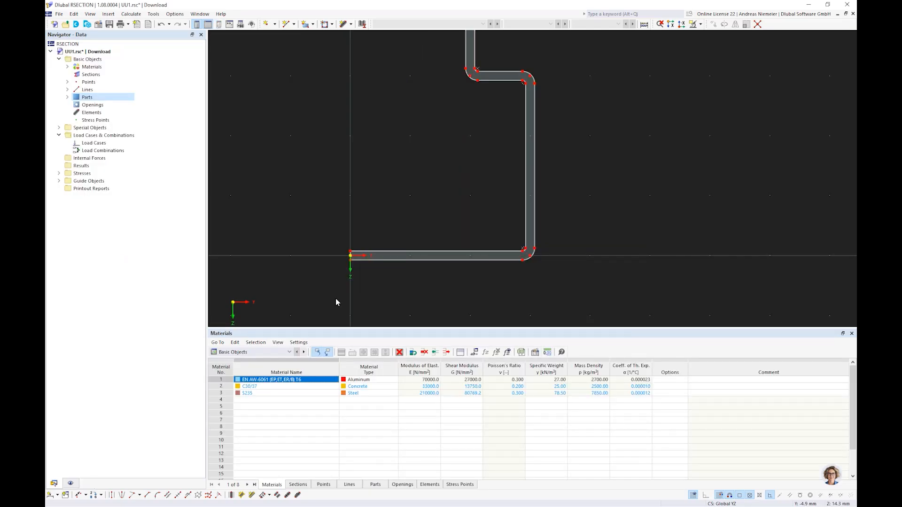
- Create a 3 mm thick single-line element in EN AW-6061 along the bottom leg's centreline, from the origin to Y 60, Z 0 mm
{"action": "left_click", "coordinate": [344, 26]}
{"action": "left_click", "coordinate": [209, 222]}
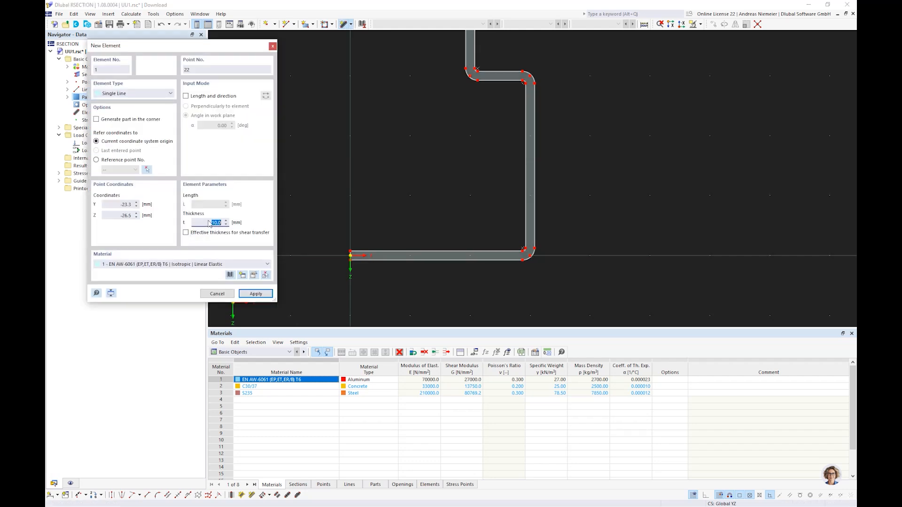
{"action": "type", "text": "3"}
{"action": "scroll", "coordinate": [346, 247], "scroll_direction": "up", "scroll_amount": 3}
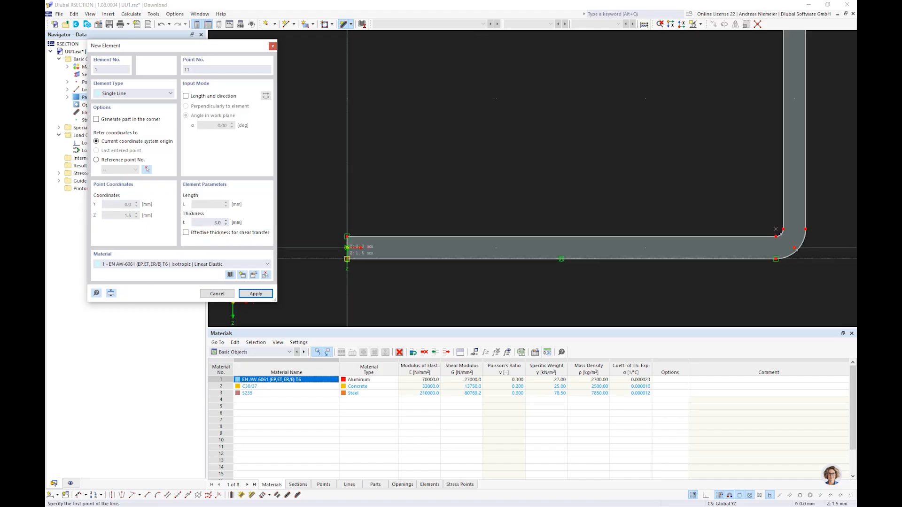
{"action": "scroll", "coordinate": [348, 244], "scroll_direction": "up", "scroll_amount": 2}
{"action": "left_click", "coordinate": [347, 241]}
{"action": "scroll", "coordinate": [310, 258], "scroll_direction": "down", "scroll_amount": 2}
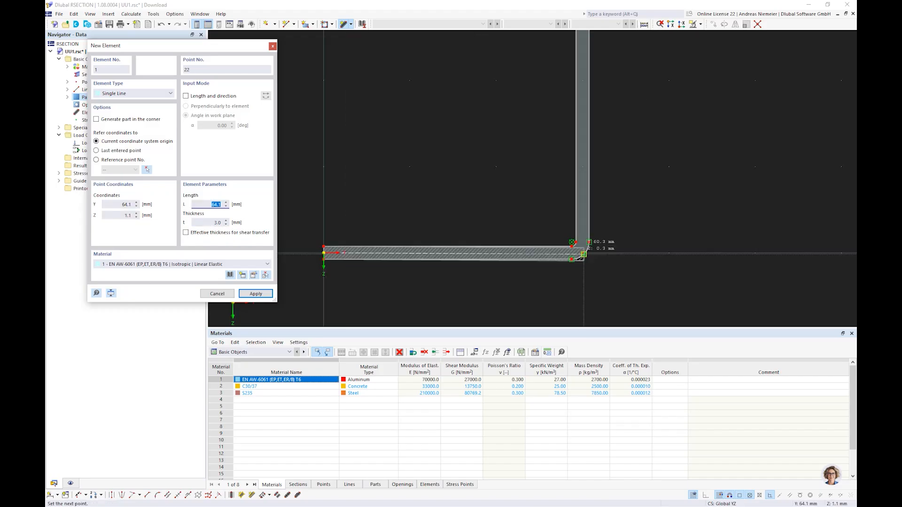
{"action": "scroll", "coordinate": [495, 266], "scroll_direction": "up", "scroll_amount": 3}
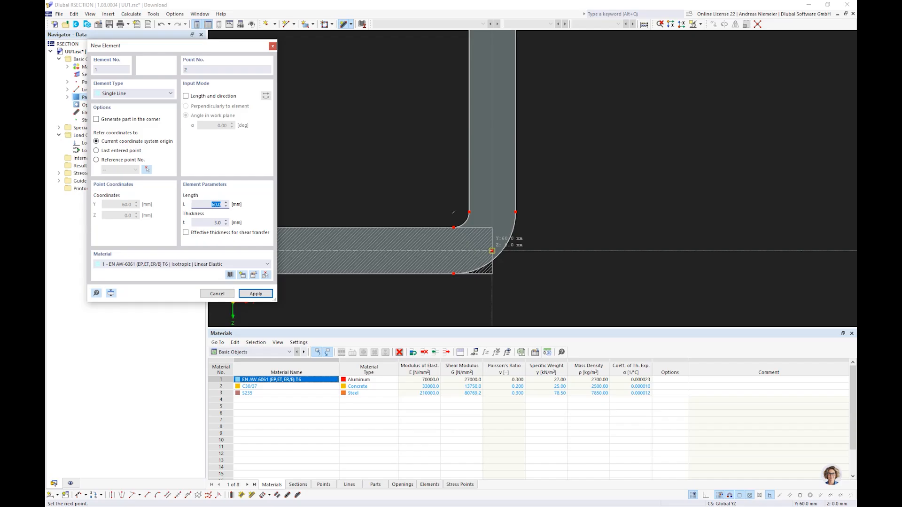
{"action": "left_click", "coordinate": [492, 250]}
{"action": "scroll", "coordinate": [491, 274], "scroll_direction": "down", "scroll_amount": 3}
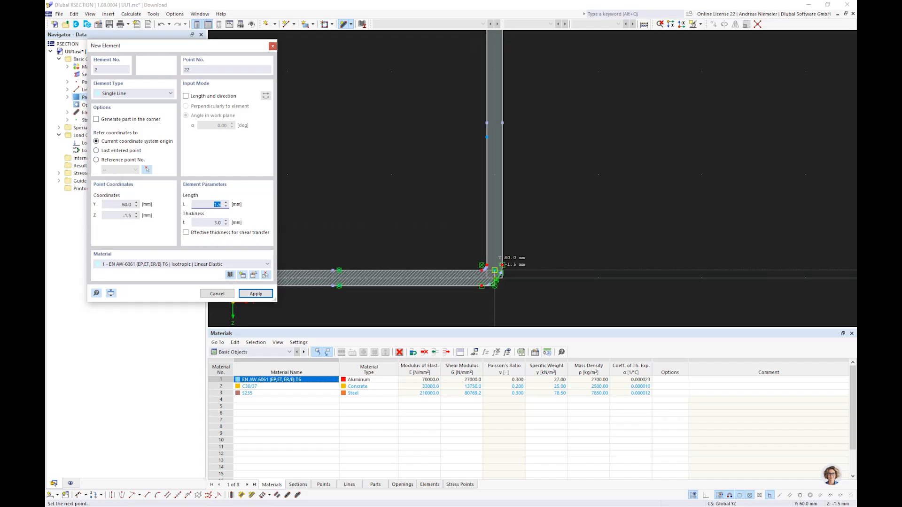
- Continue the 3 mm elements up the vertical web to Y 60, Z -60 mm and along the short upper flange to its inner corner
{"action": "scroll", "coordinate": [495, 271], "scroll_direction": "down", "scroll_amount": 3}
{"action": "scroll", "coordinate": [499, 88], "scroll_direction": "up", "scroll_amount": 5}
{"action": "scroll", "coordinate": [499, 88], "scroll_direction": "up", "scroll_amount": 3}
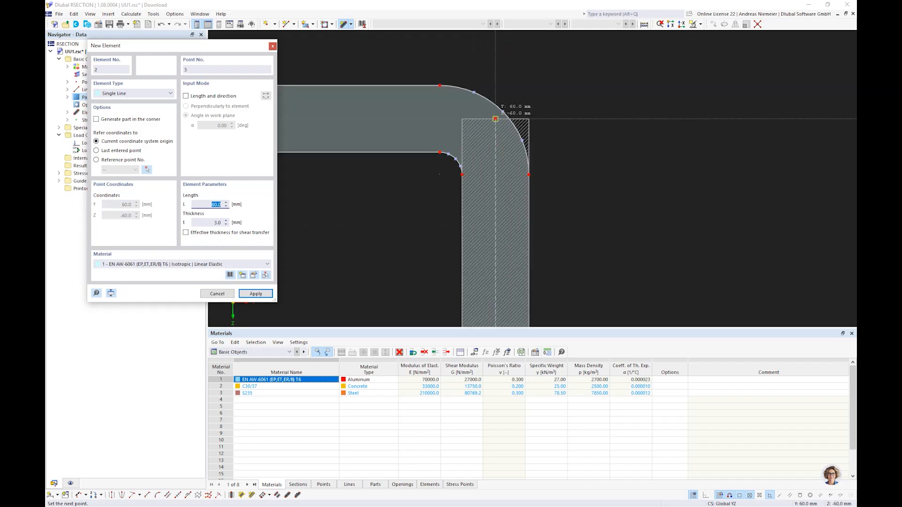
{"action": "left_click", "coordinate": [495, 119]}
{"action": "scroll", "coordinate": [638, 144], "scroll_direction": "down", "scroll_amount": 3}
{"action": "scroll", "coordinate": [493, 136], "scroll_direction": "up", "scroll_amount": 2}
{"action": "left_click", "coordinate": [381, 138]}
- Add the last 3 mm element along the upright lip's centreline to its free end and finish element input
{"action": "scroll", "coordinate": [390, 140], "scroll_direction": "down", "scroll_amount": 4}
{"action": "scroll", "coordinate": [388, 78], "scroll_direction": "up", "scroll_amount": 3}
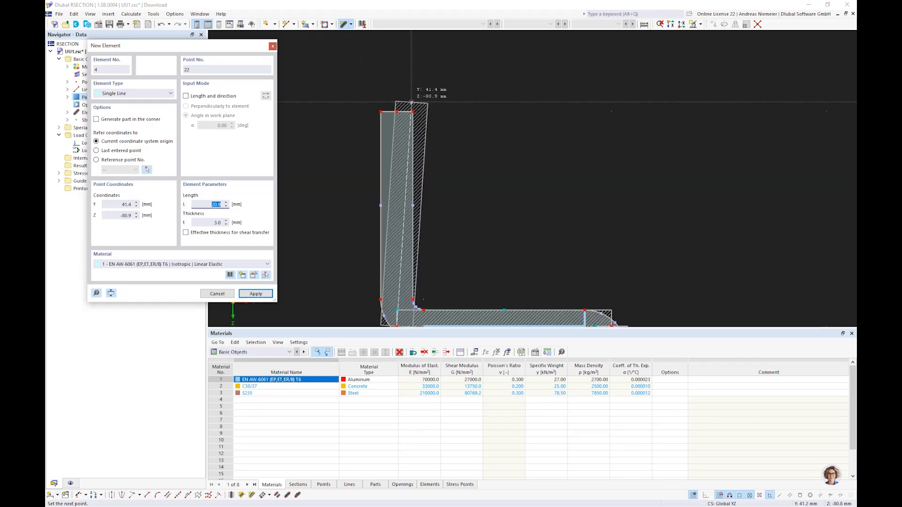
{"action": "left_click", "coordinate": [411, 102]}
{"action": "right_click", "coordinate": [455, 135]}
{"action": "scroll", "coordinate": [471, 132], "scroll_direction": "down", "scroll_amount": 4}
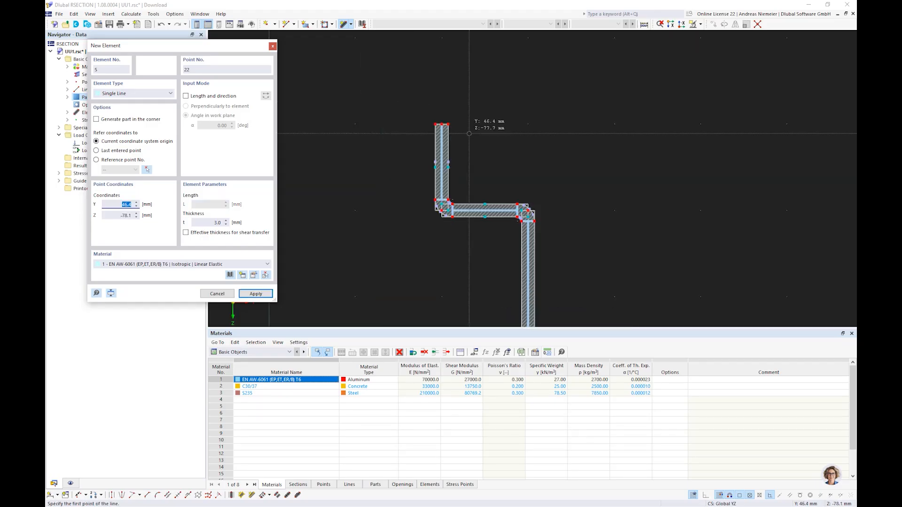
{"action": "key", "text": "Escape"}
{"action": "scroll", "coordinate": [546, 128], "scroll_direction": "down", "scroll_amount": 5}
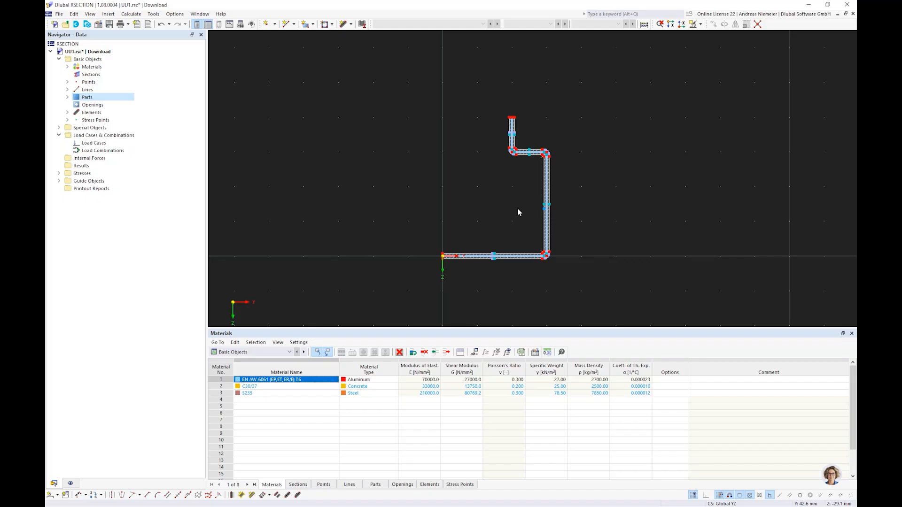
- Compare the part with the thin-walled elements and examine how the elements overlap and end at the rounded corners
{"action": "scroll", "coordinate": [517, 208], "scroll_direction": "up", "scroll_amount": 1}
{"action": "middle_click_drag", "start_coordinate": [510, 250], "coordinate": [449, 266]}
{"action": "scroll", "coordinate": [449, 266], "scroll_direction": "up", "scroll_amount": 3}
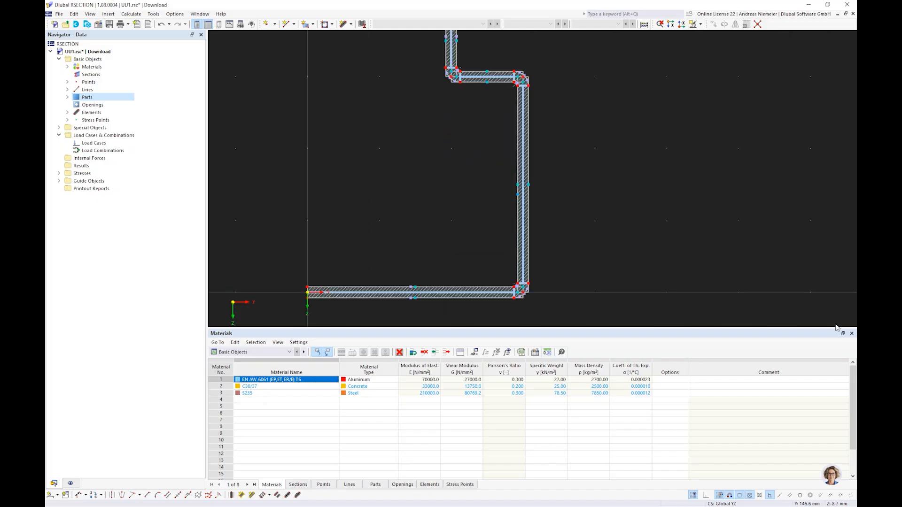
{"action": "left_click", "coordinate": [852, 333]}
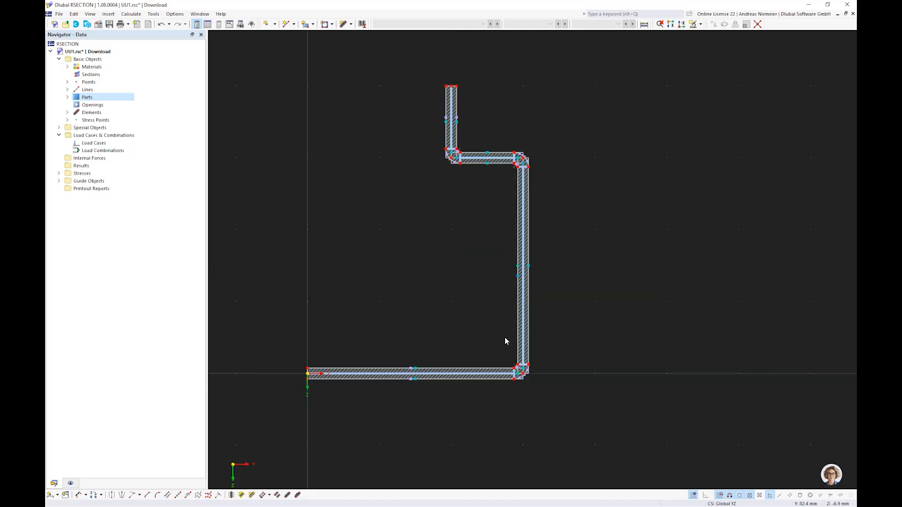
{"action": "double_click", "coordinate": [89, 99]}
{"action": "left_click", "coordinate": [97, 106]}
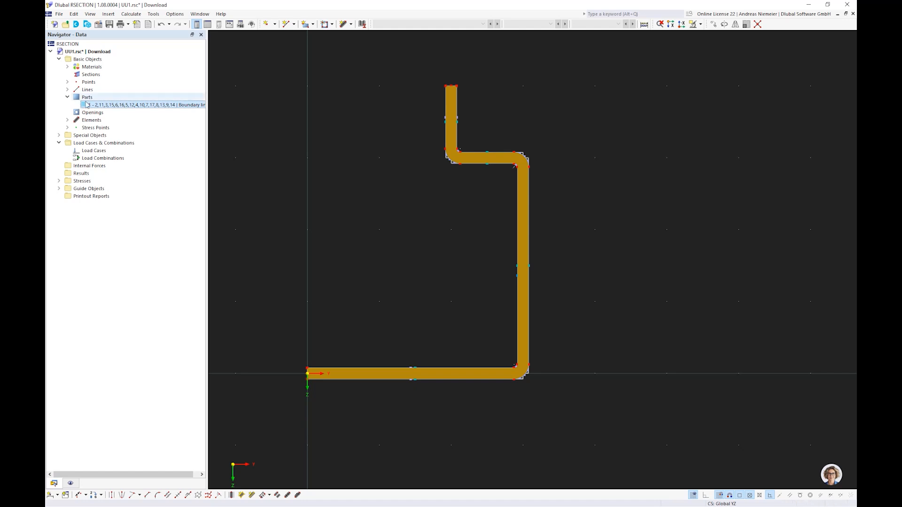
{"action": "left_click", "coordinate": [92, 120]}
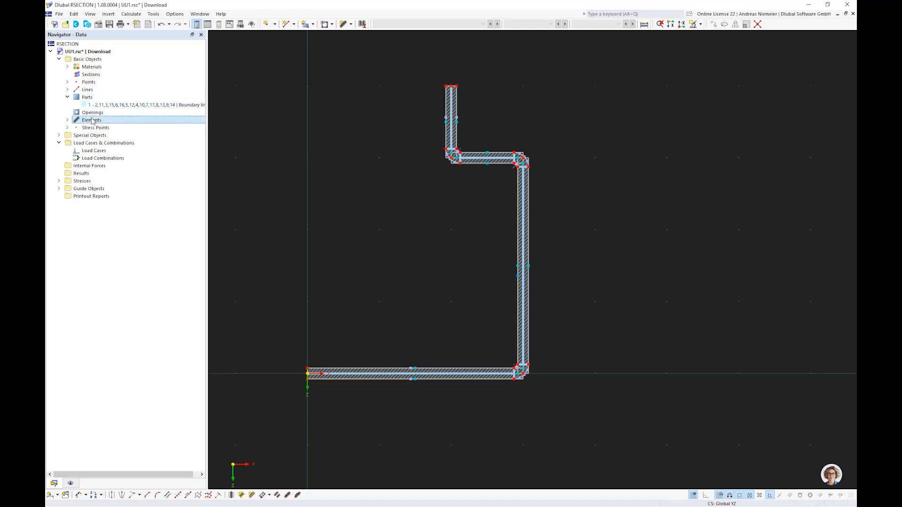
{"action": "scroll", "coordinate": [526, 175], "scroll_direction": "up", "scroll_amount": 3}
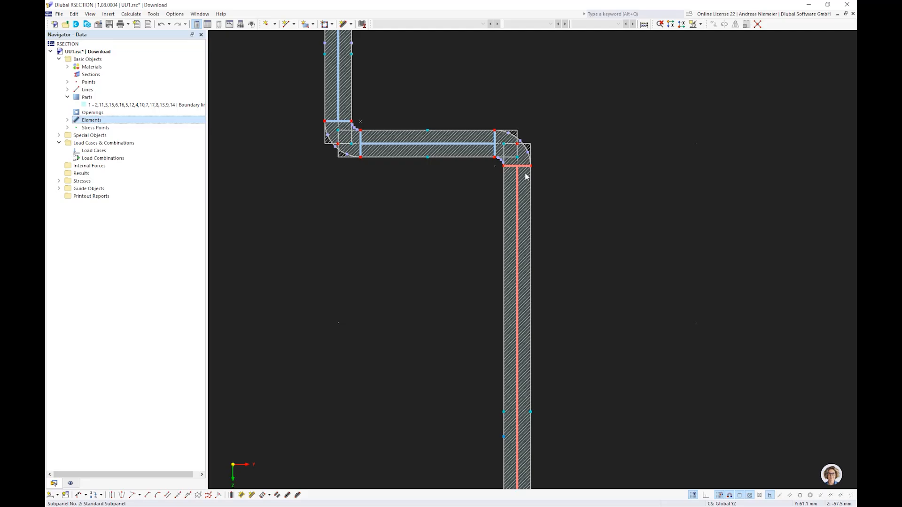
{"action": "scroll", "coordinate": [526, 176], "scroll_direction": "up", "scroll_amount": 2}
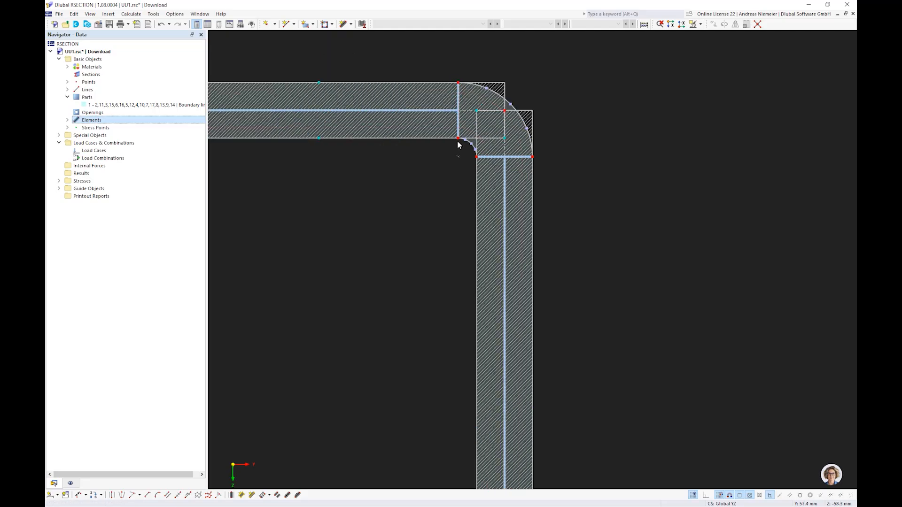
{"action": "scroll", "coordinate": [411, 289], "scroll_direction": "down", "scroll_amount": 4}
{"action": "scroll", "coordinate": [389, 308], "scroll_direction": "down", "scroll_amount": 1}
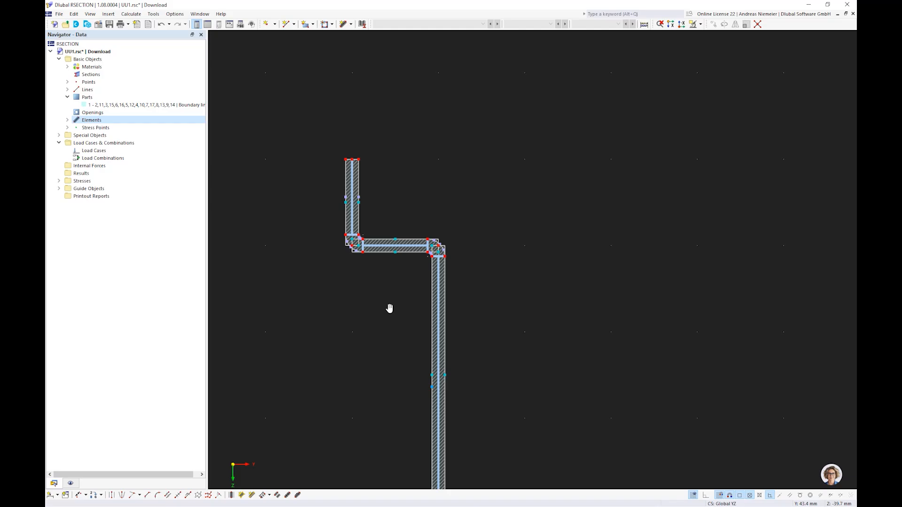
{"action": "middle_click_drag", "start_coordinate": [389, 308], "coordinate": [452, 241]}
{"action": "scroll", "coordinate": [450, 241], "scroll_direction": "down", "scroll_amount": 2}
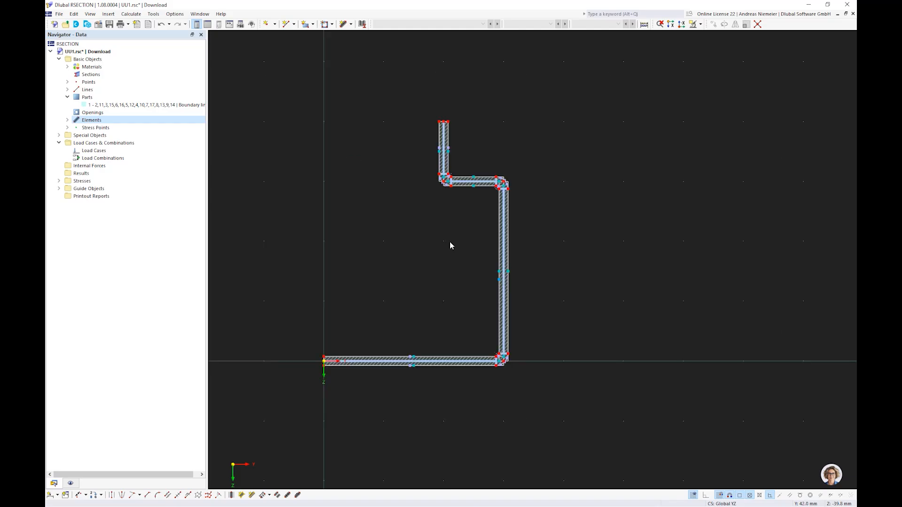
- Show the section results, display the section properties table for the Thin-Walled Analysis, and save the model
{"action": "left_click", "coordinate": [646, 25]}
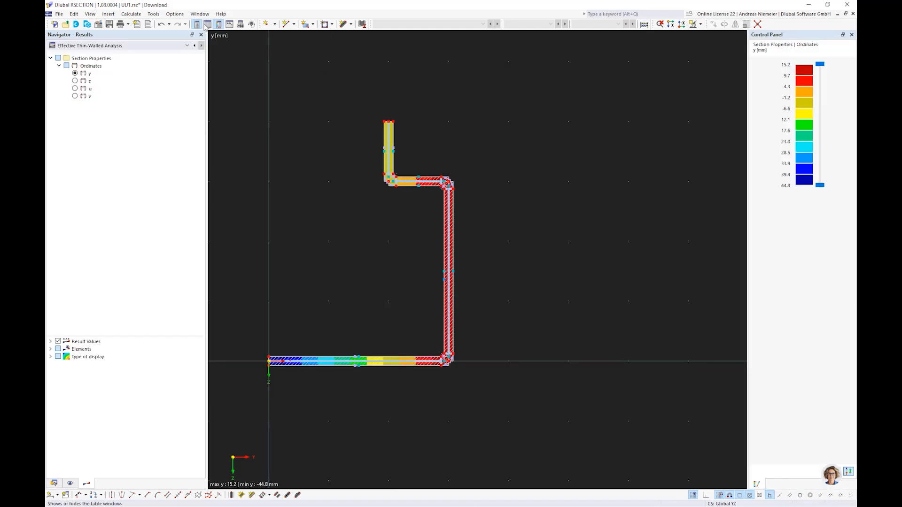
{"action": "left_click", "coordinate": [205, 25]}
{"action": "left_click", "coordinate": [267, 353]}
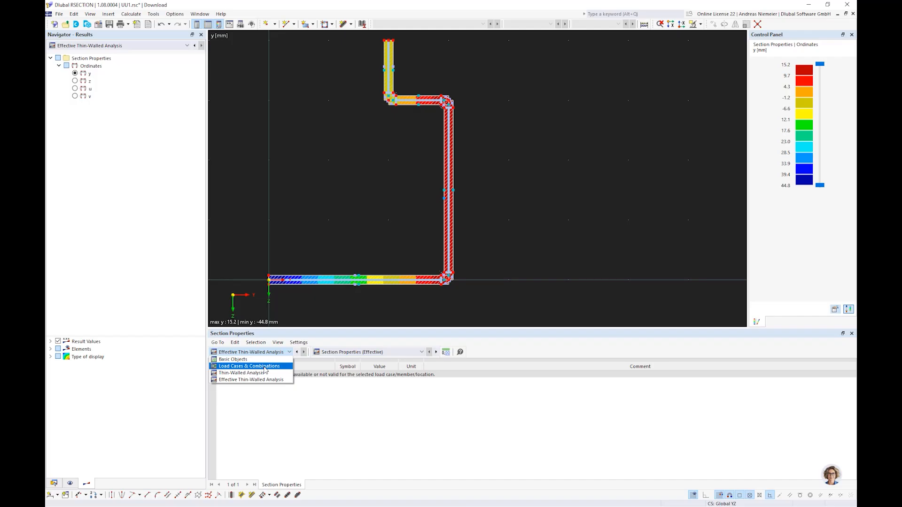
{"action": "left_click", "coordinate": [265, 373]}
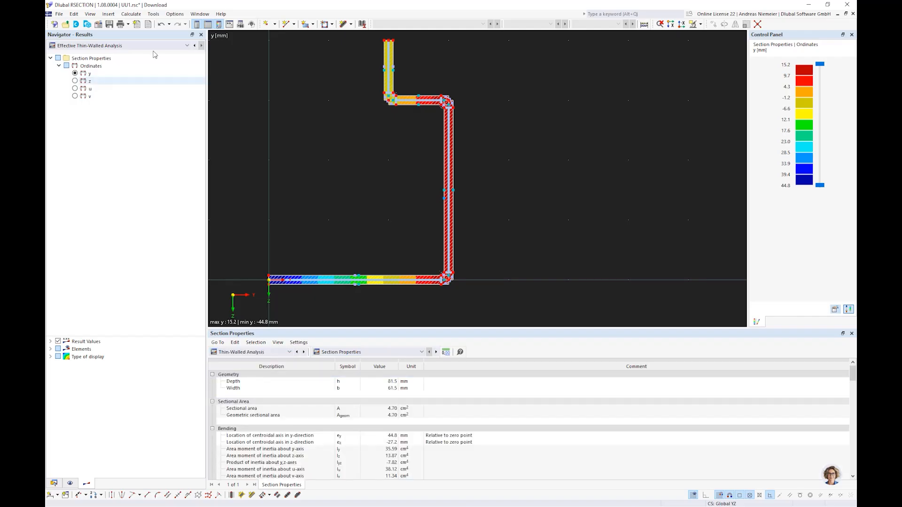
{"action": "left_click", "coordinate": [108, 25]}
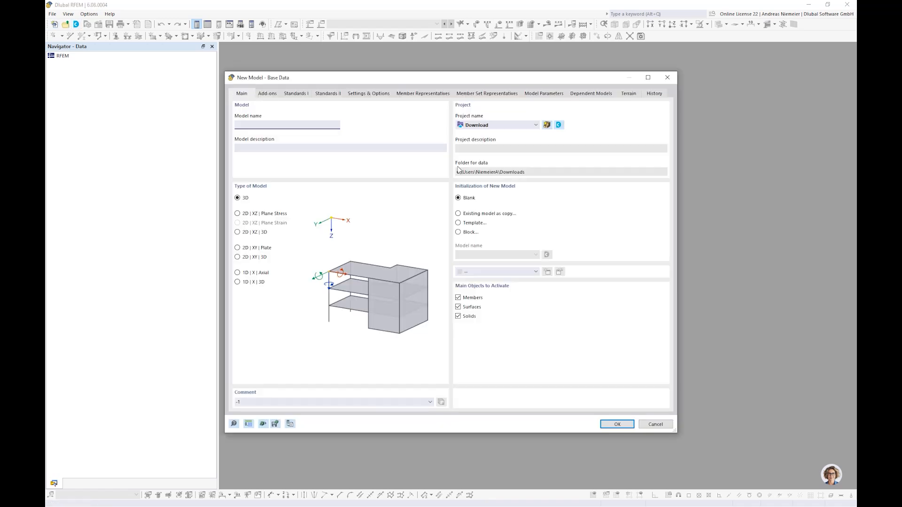
- Switch to RFEM and create a blank 3D model named U7 with the Aluminum Design add-on activated
{"action": "type", "text": "7"}
{"action": "left_click", "coordinate": [267, 93]}
{"action": "left_click", "coordinate": [458, 203]}
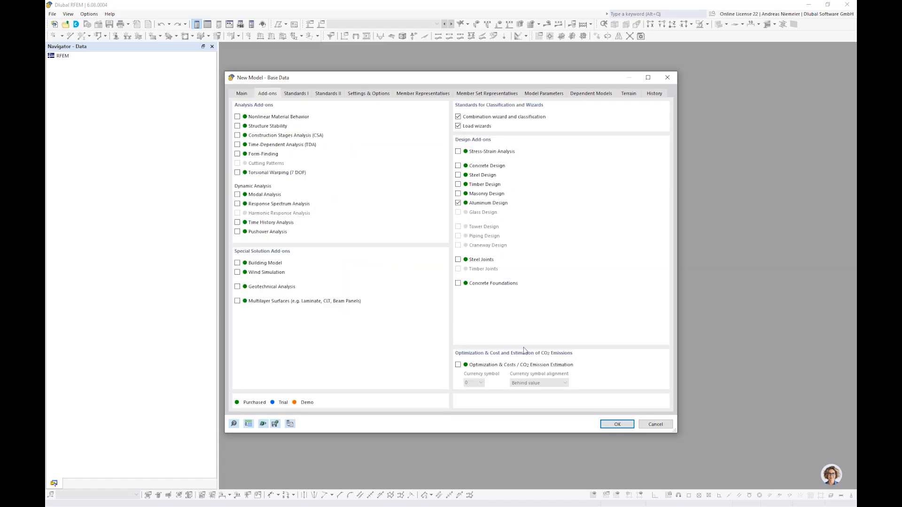
{"action": "left_click", "coordinate": [617, 424]}
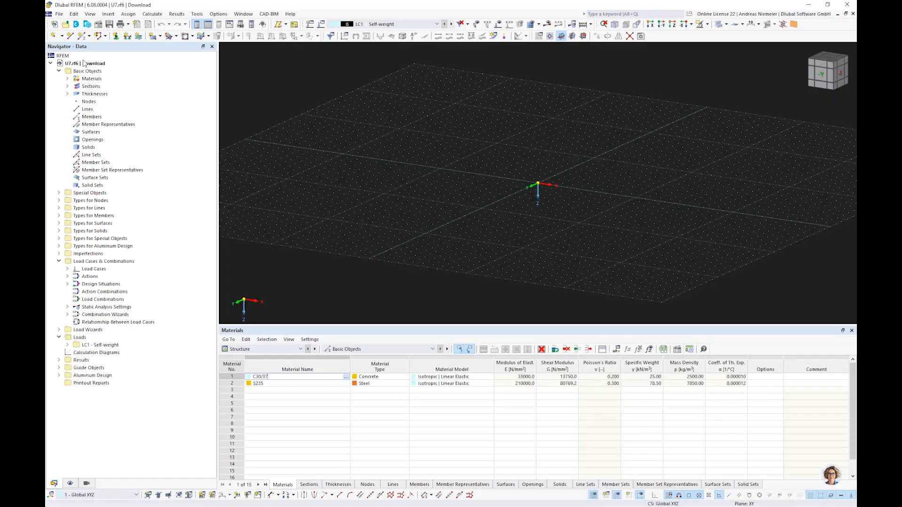
- Define a new beam member that uses the RSECTION section UU1 from the Download project with material EN AW-6061 (EP,ET,ER/B) T6
{"action": "left_click", "coordinate": [82, 35]}
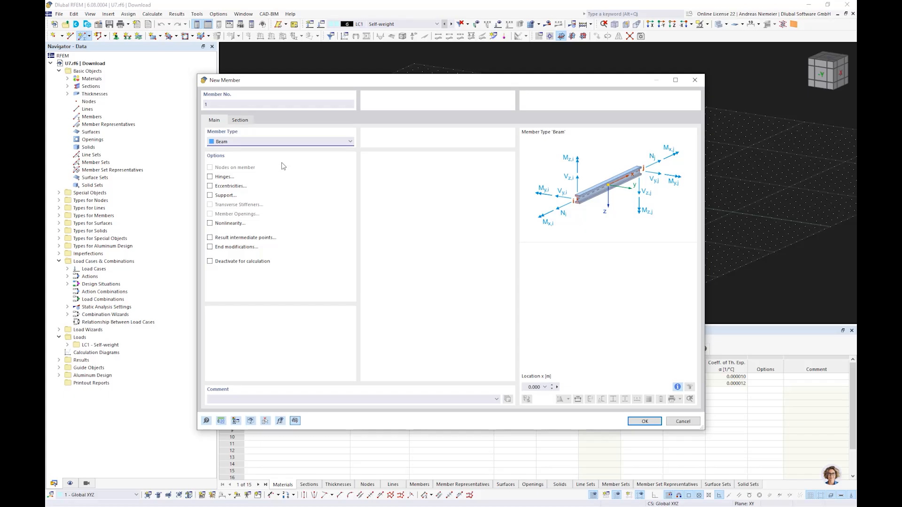
{"action": "left_click", "coordinate": [240, 120]}
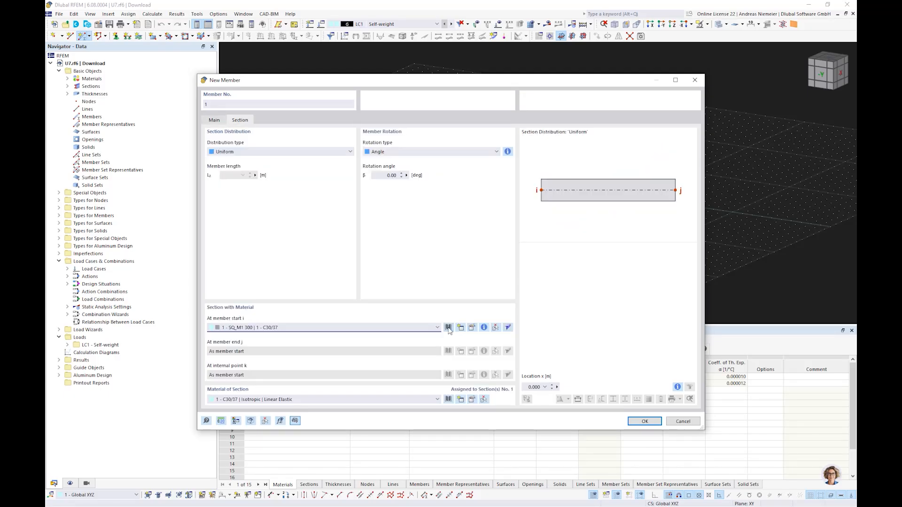
{"action": "left_click", "coordinate": [448, 328]}
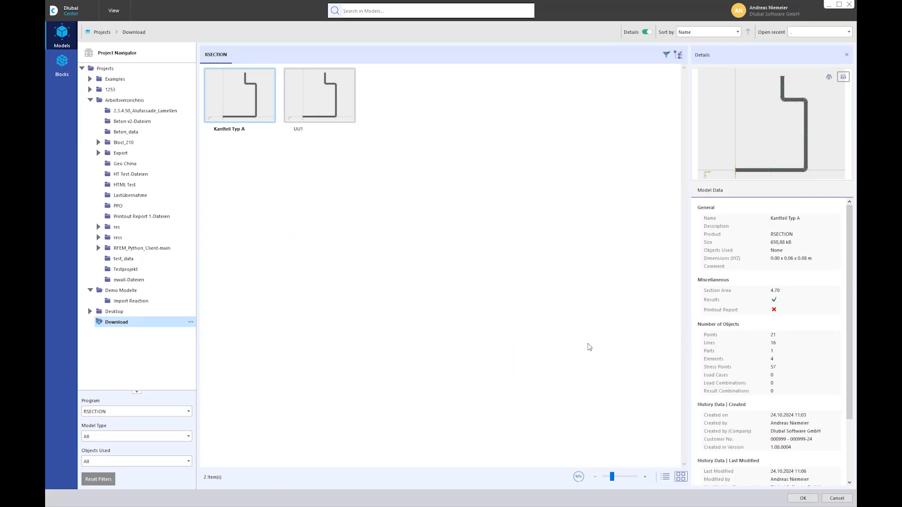
{"action": "left_click", "coordinate": [299, 129]}
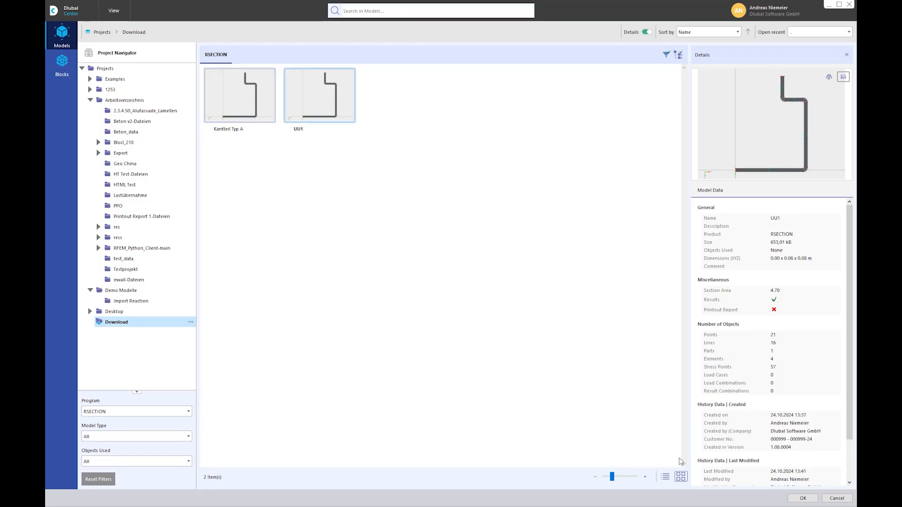
{"action": "double_click", "coordinate": [320, 113]}
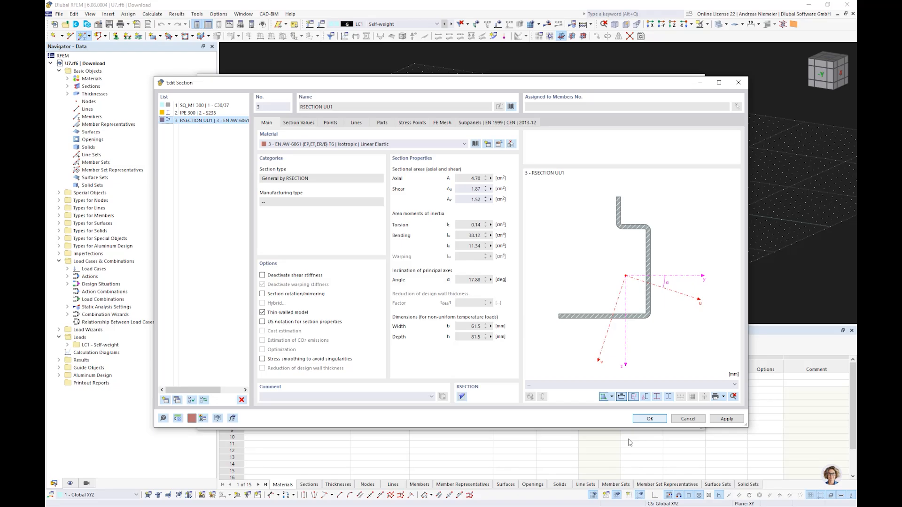
{"action": "left_click", "coordinate": [647, 420]}
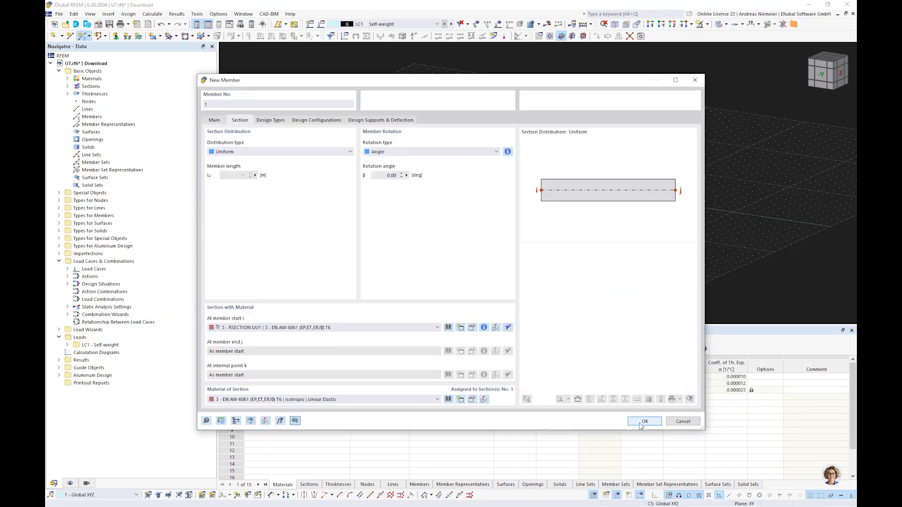
{"action": "left_click", "coordinate": [643, 421]}
- Place the beam member from the origin to a point about 1 m along the X axis and inspect its profile
{"action": "scroll", "coordinate": [531, 191], "scroll_direction": "up", "scroll_amount": 4}
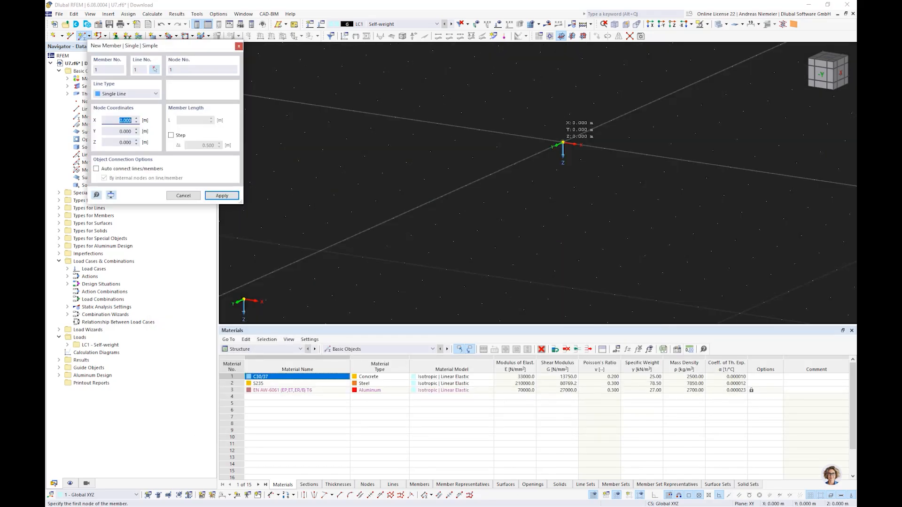
{"action": "left_click", "coordinate": [563, 142]}
{"action": "left_click", "coordinate": [605, 149]}
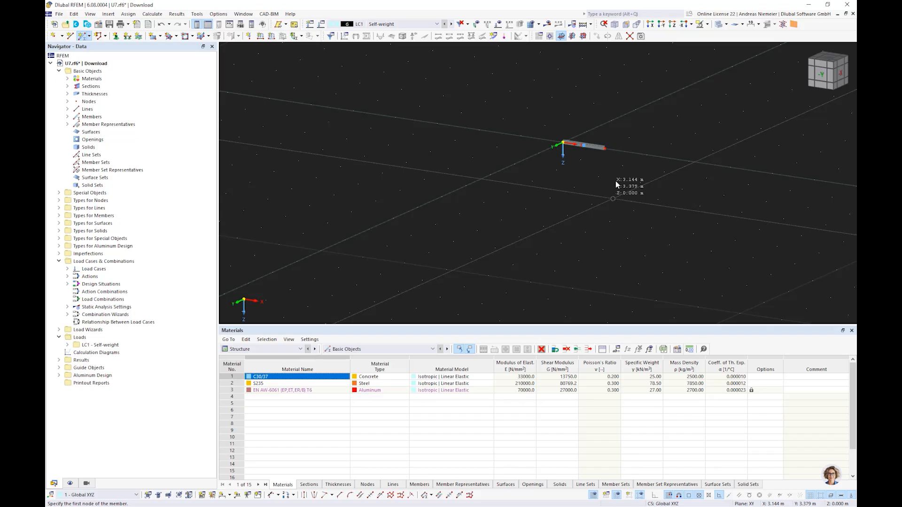
{"action": "scroll", "coordinate": [616, 185], "scroll_direction": "up", "scroll_amount": 5}
{"action": "middle_click_drag", "start_coordinate": [502, 241], "coordinate": [397, 320]}
{"action": "scroll", "coordinate": [464, 178], "scroll_direction": "up", "scroll_amount": 4}
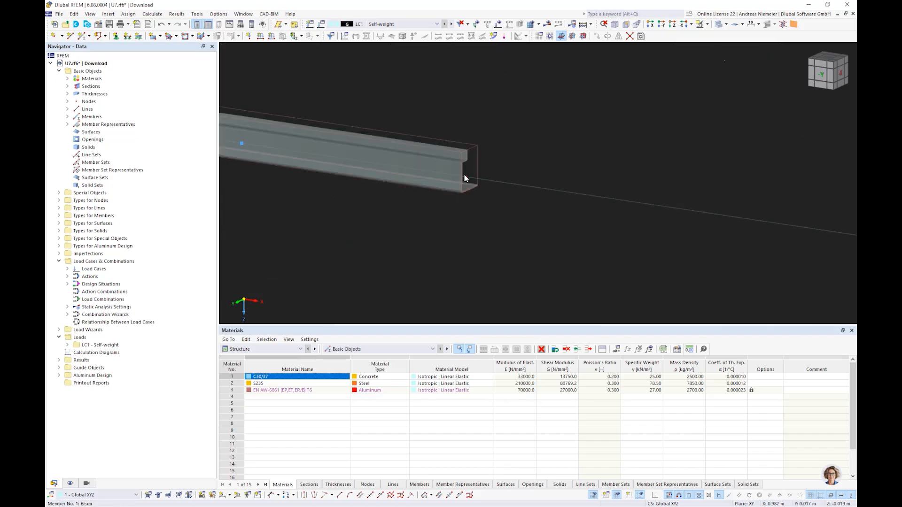
{"action": "scroll", "coordinate": [464, 179], "scroll_direction": "down", "scroll_amount": 4}
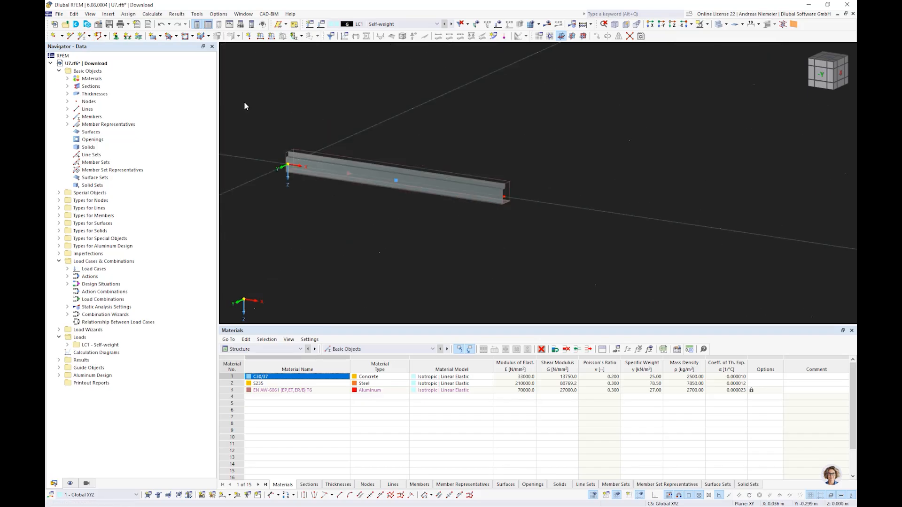
- Assign fixed nodal supports to the nodes at both ends of the beam
{"action": "left_click", "coordinate": [115, 36]}
{"action": "left_click", "coordinate": [342, 211]}
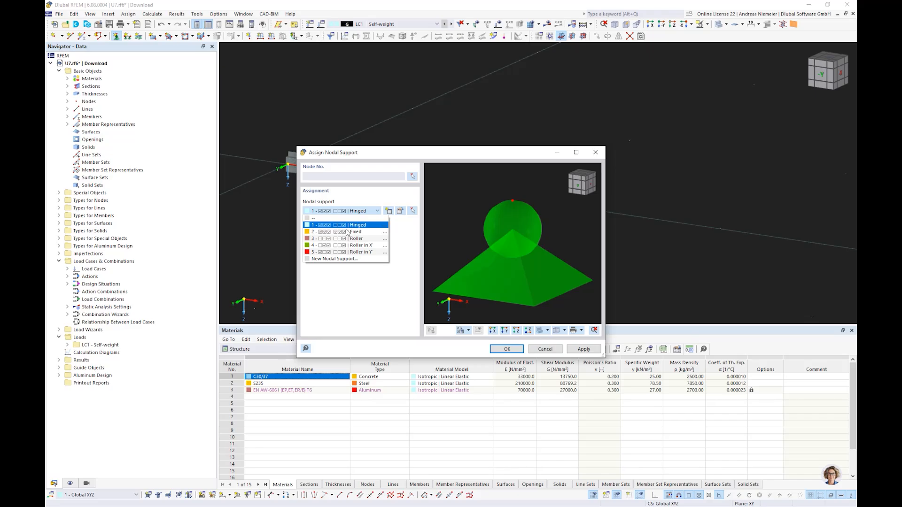
{"action": "left_click", "coordinate": [347, 232]}
{"action": "left_click", "coordinate": [506, 349]}
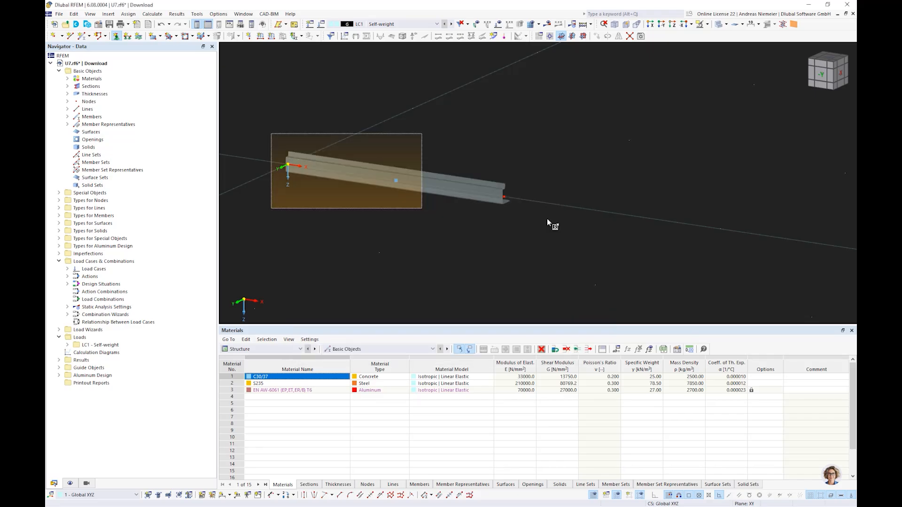
- Apply a uniform 2 kN/m member load in the Z direction to the beam in LC1
{"action": "left_click", "coordinate": [271, 36]}
{"action": "left_click", "coordinate": [375, 161]}
{"action": "type", "text": "2"}
{"action": "left_click", "coordinate": [582, 413]}
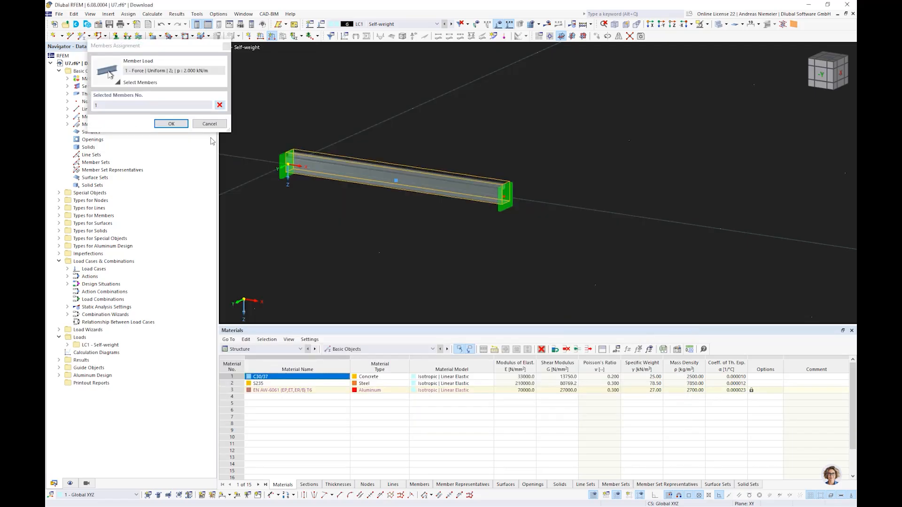
{"action": "left_click", "coordinate": [172, 124]}
{"action": "scroll", "coordinate": [404, 249], "scroll_direction": "down", "scroll_amount": 2}
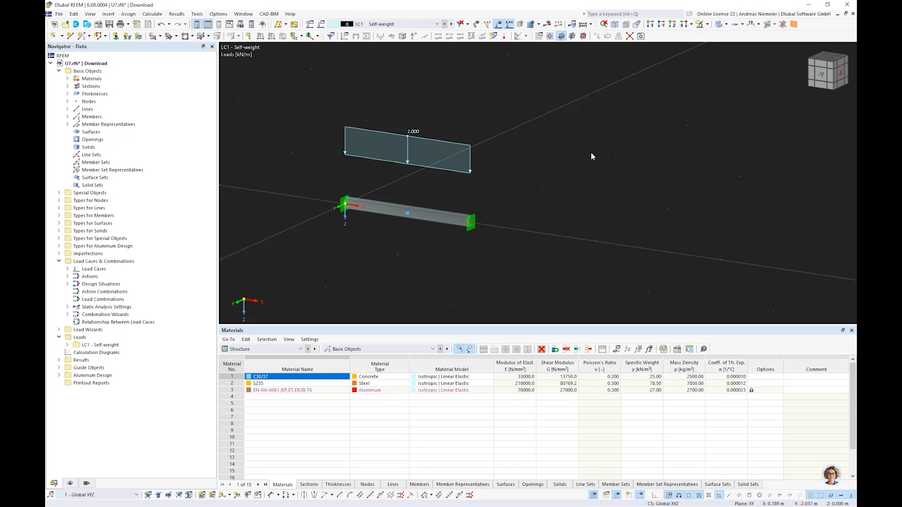
- Calculate the model, inspect the beam's deformation and show the Aluminum Design check results
{"action": "left_click", "coordinate": [583, 24]}
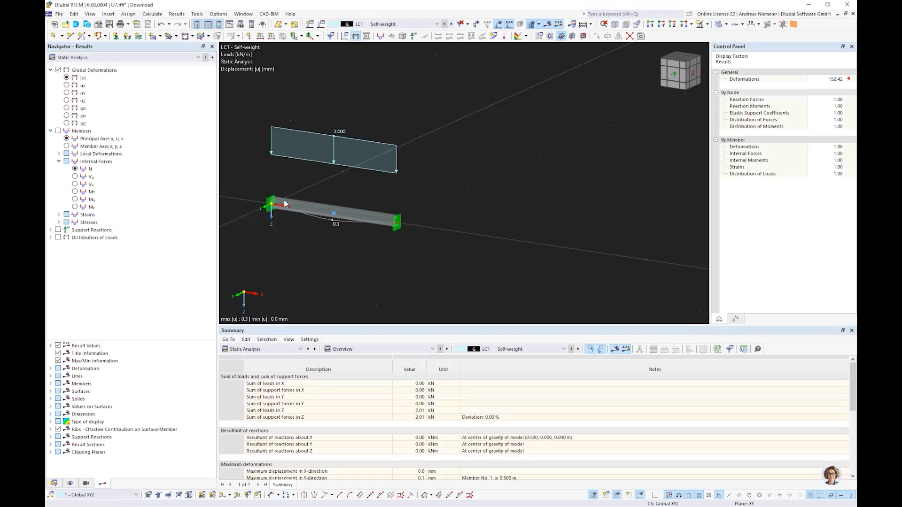
{"action": "middle_click_drag", "start_coordinate": [319, 241], "coordinate": [336, 241]}
{"action": "scroll", "coordinate": [438, 219], "scroll_direction": "up", "scroll_amount": 2}
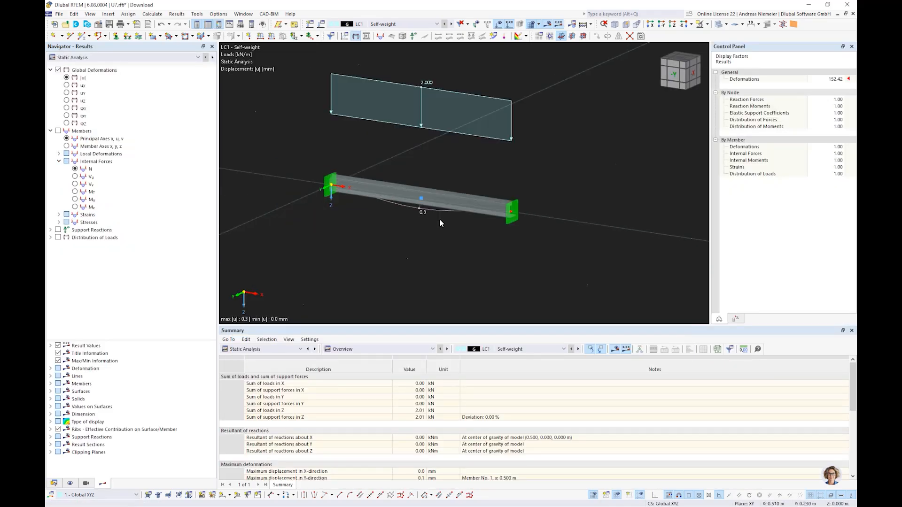
{"action": "scroll", "coordinate": [439, 218], "scroll_direction": "up", "scroll_amount": 1}
{"action": "left_click", "coordinate": [138, 58]}
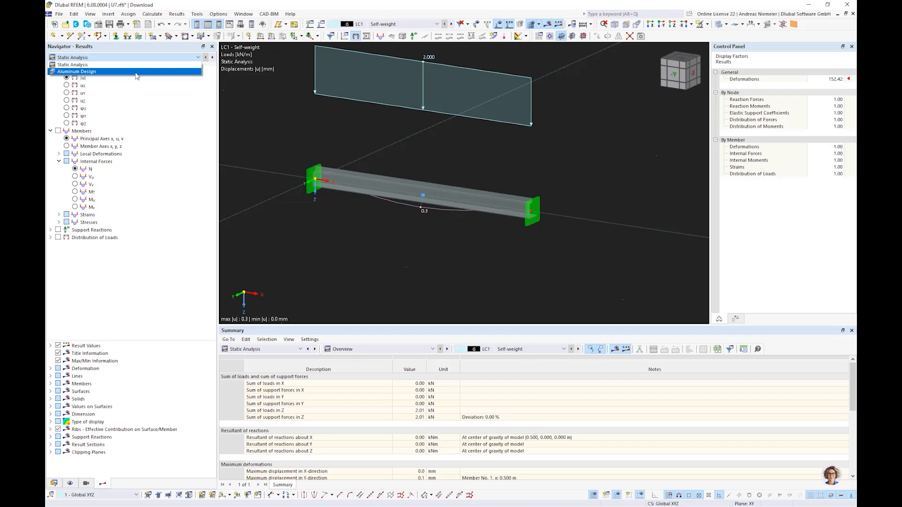
{"action": "left_click", "coordinate": [113, 71]}
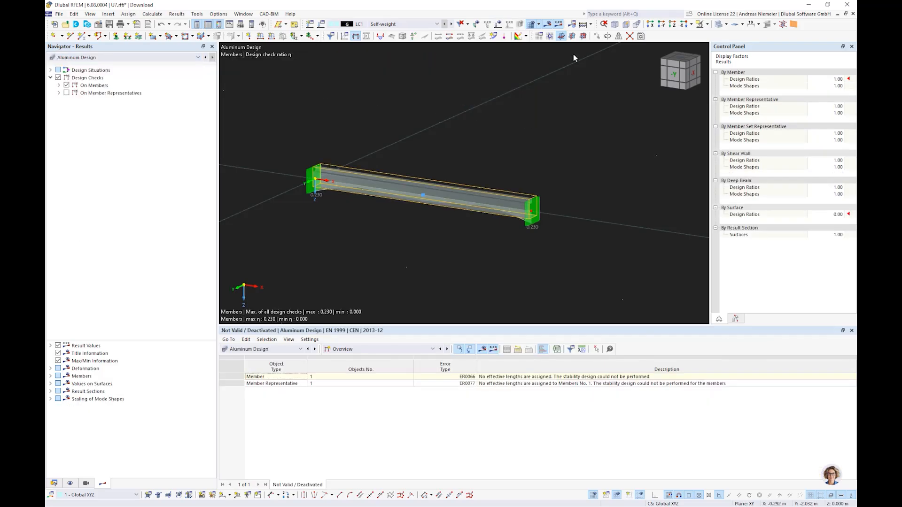
- Display the beam as a solid model and examine its profile near the far end support
{"action": "left_click", "coordinate": [721, 24]}
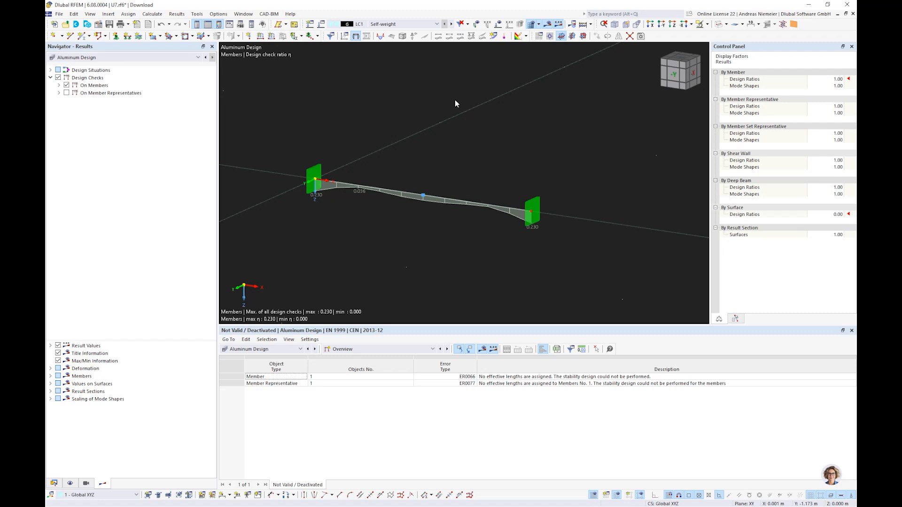
{"action": "left_click", "coordinate": [718, 25]}
{"action": "scroll", "coordinate": [543, 183], "scroll_direction": "up", "scroll_amount": 5}
{"action": "middle_click_drag", "start_coordinate": [544, 183], "coordinate": [601, 193]}
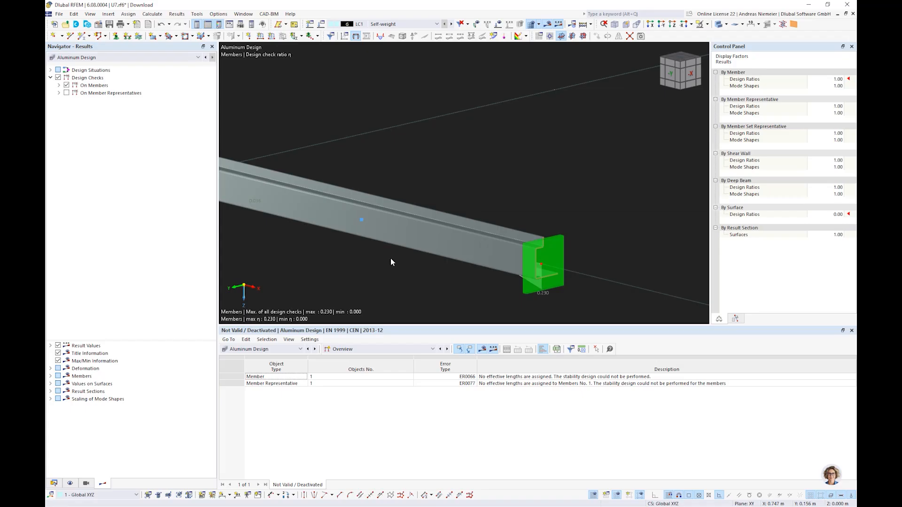
{"action": "scroll", "coordinate": [390, 258], "scroll_direction": "down", "scroll_amount": 3}
- Open the beam member's section UU1 for editing in RSECTION and move the return prompt away from the profile
{"action": "double_click", "coordinate": [414, 235]}
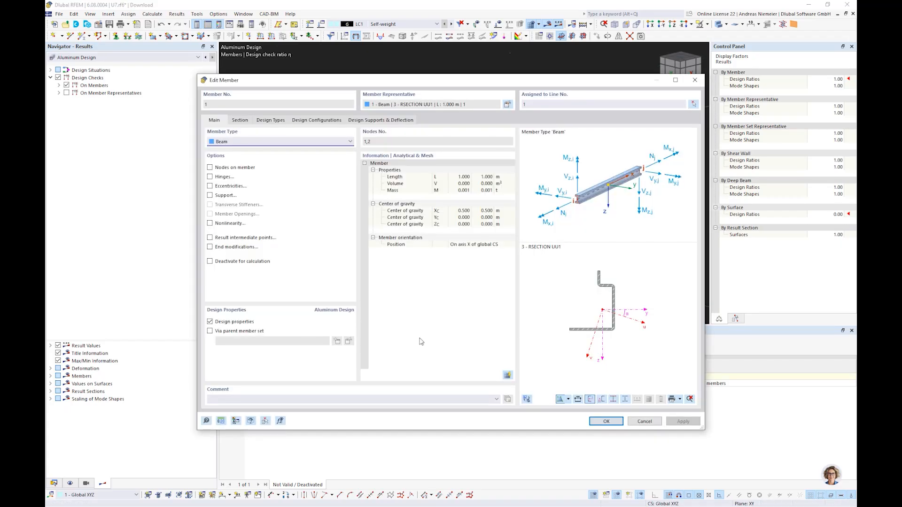
{"action": "left_click", "coordinate": [243, 121]}
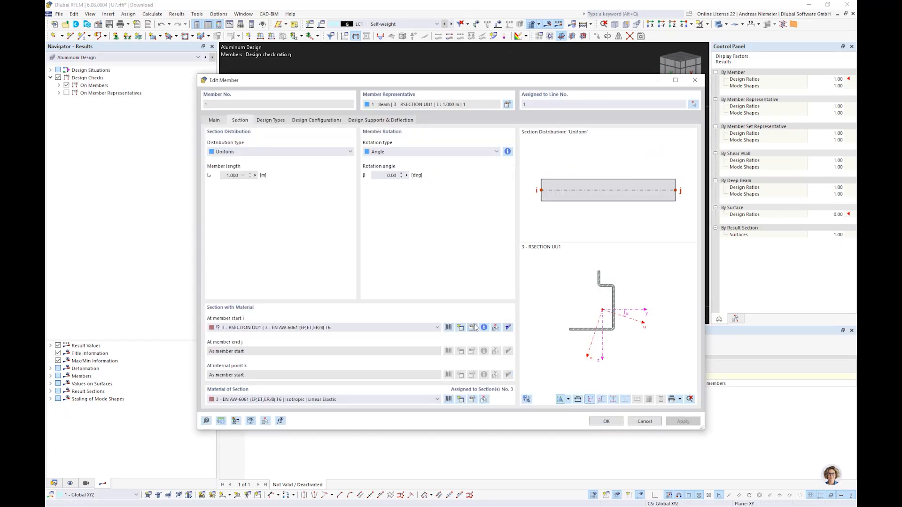
{"action": "left_click", "coordinate": [508, 329]}
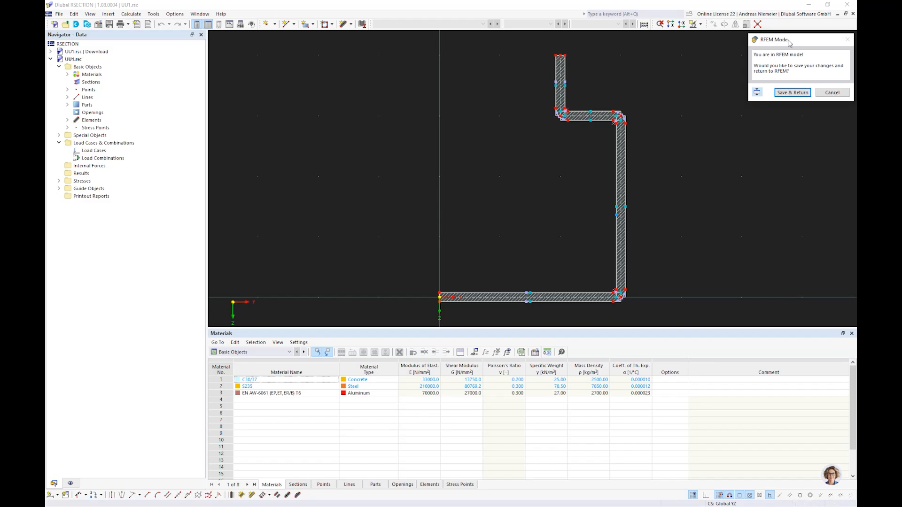
{"action": "left_click_drag", "start_coordinate": [788, 41], "coordinate": [773, 59]}
{"action": "middle_click_drag", "start_coordinate": [586, 255], "coordinate": [504, 236]}
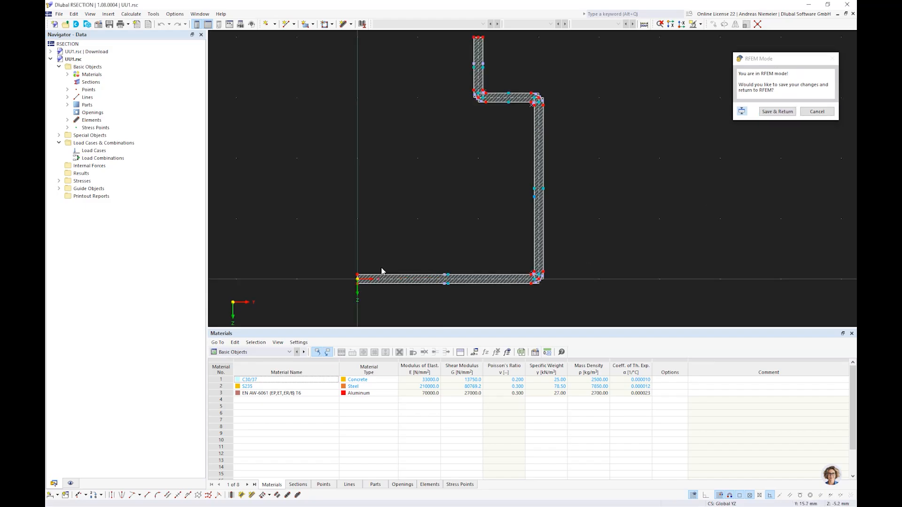
- Try to add a 3 mm thick vertical element from the origin up to Z -40 mm
{"action": "left_click", "coordinate": [342, 24]}
{"action": "left_click", "coordinate": [217, 223]}
{"action": "type", "text": "3.7"}
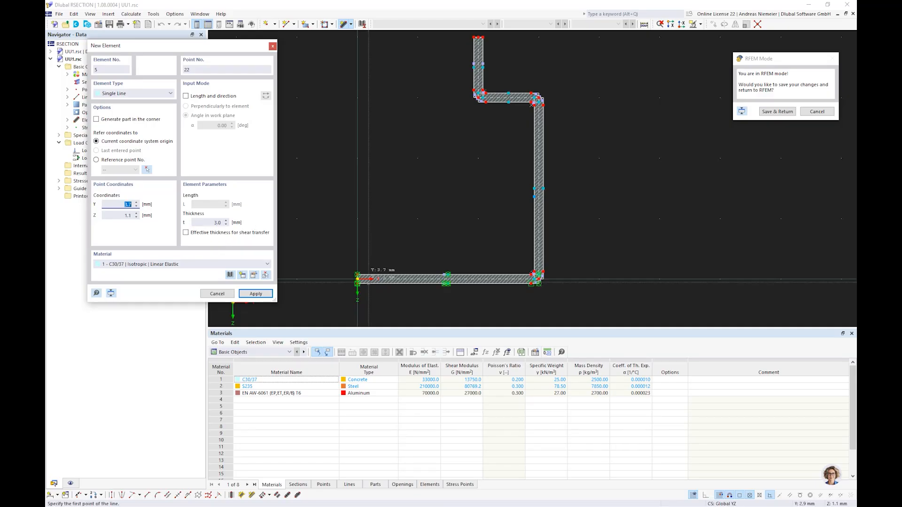
{"action": "scroll", "coordinate": [371, 279], "scroll_direction": "up", "scroll_amount": 3}
{"action": "left_click", "coordinate": [337, 267]}
{"action": "scroll", "coordinate": [338, 268], "scroll_direction": "down", "scroll_amount": 1}
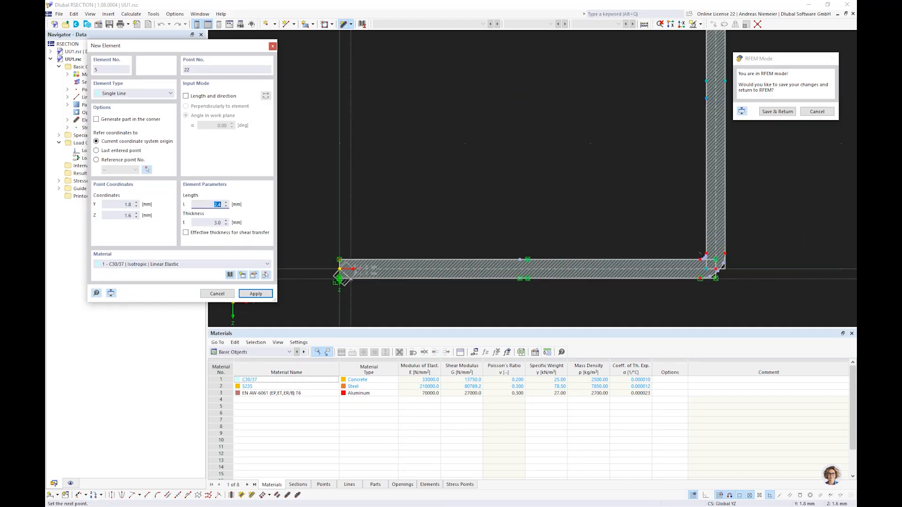
{"action": "scroll", "coordinate": [349, 272], "scroll_direction": "down", "scroll_amount": 3}
{"action": "left_click", "coordinate": [346, 191]}
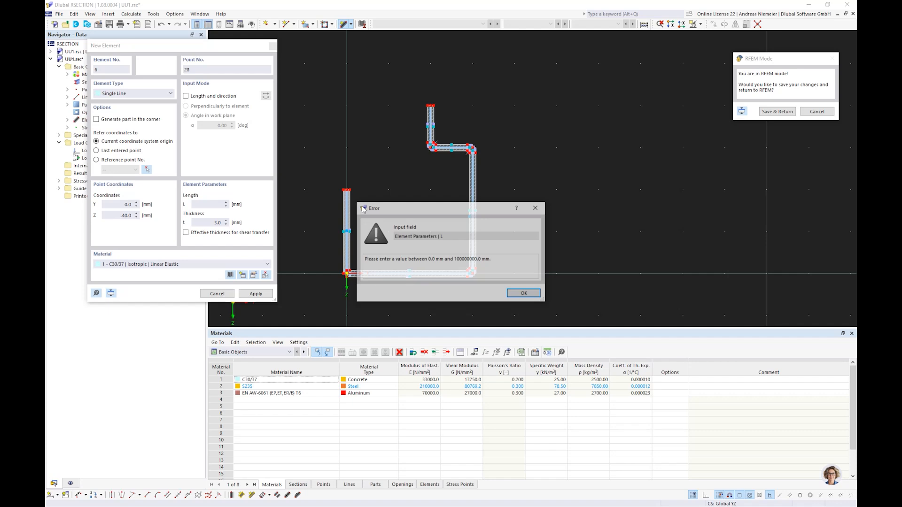
{"action": "left_click", "coordinate": [524, 293]}
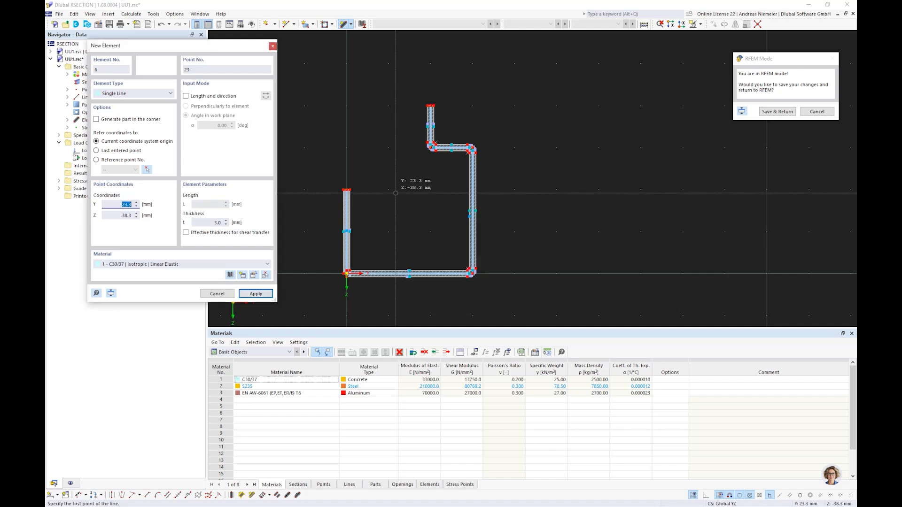
{"action": "key", "text": "Escape"}
- Inspect the corner where the added element meets the lower flange and undo the element
{"action": "scroll", "coordinate": [346, 237], "scroll_direction": "up", "scroll_amount": 6}
{"action": "middle_click_drag", "start_coordinate": [367, 283], "coordinate": [387, 174]}
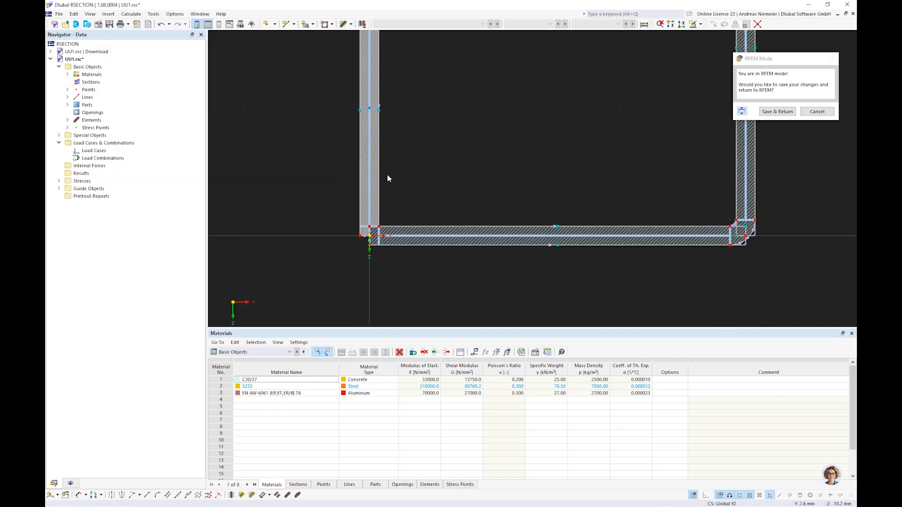
{"action": "scroll", "coordinate": [385, 195], "scroll_direction": "up", "scroll_amount": 2}
{"action": "left_click", "coordinate": [161, 23]}
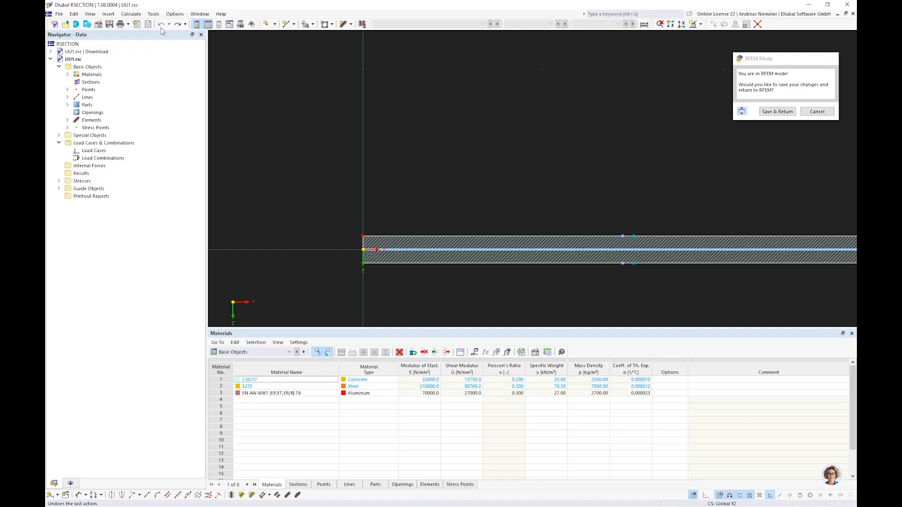
{"action": "scroll", "coordinate": [309, 172], "scroll_direction": "down", "scroll_amount": 8}
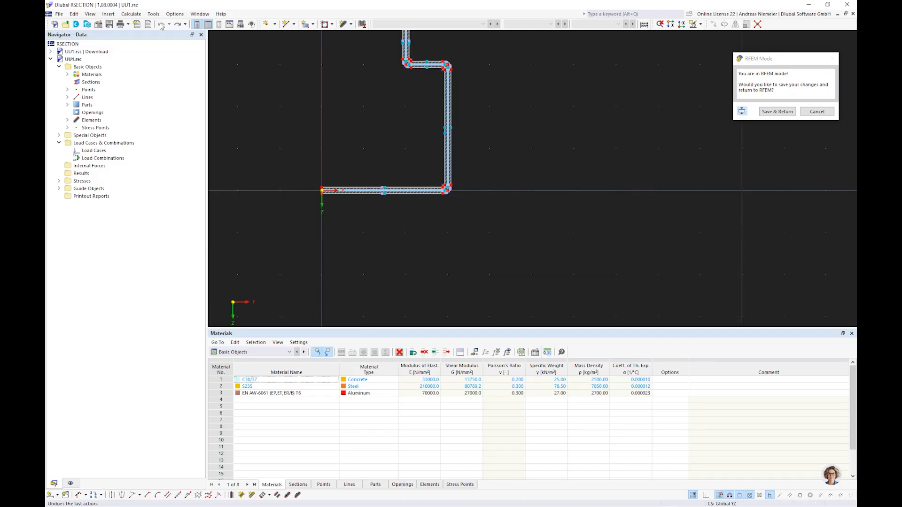
- Draw the 3 mm thick, 40 mm long vertical element again from the origin with material C30/37
{"action": "left_click", "coordinate": [343, 24]}
{"action": "scroll", "coordinate": [338, 127], "scroll_direction": "up", "scroll_amount": 5}
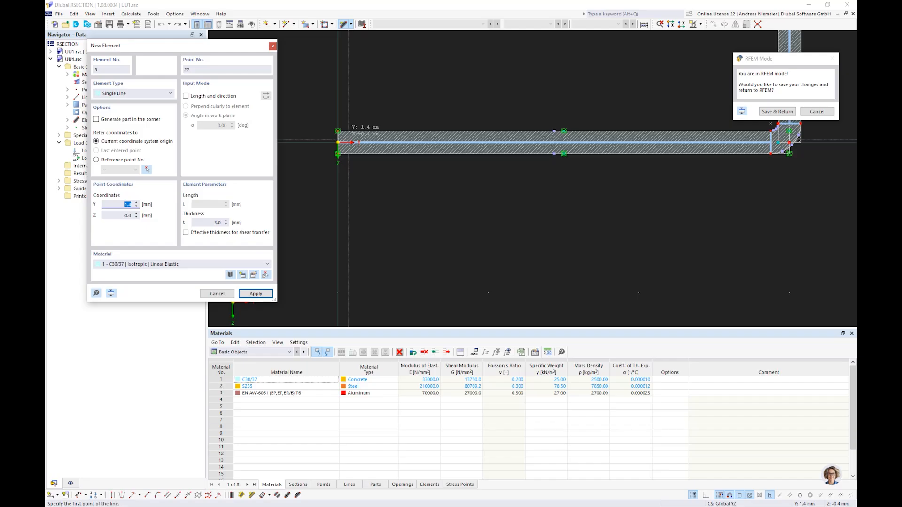
{"action": "left_click", "coordinate": [338, 141]}
{"action": "scroll", "coordinate": [343, 217], "scroll_direction": "down", "scroll_amount": 2}
{"action": "scroll", "coordinate": [343, 216], "scroll_direction": "down", "scroll_amount": 2}
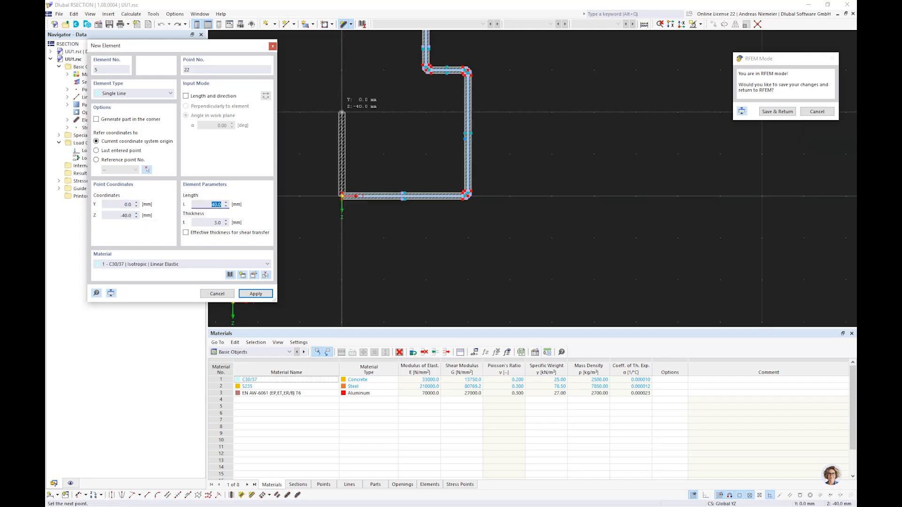
{"action": "left_click", "coordinate": [341, 112]}
{"action": "key", "text": "Escape"}
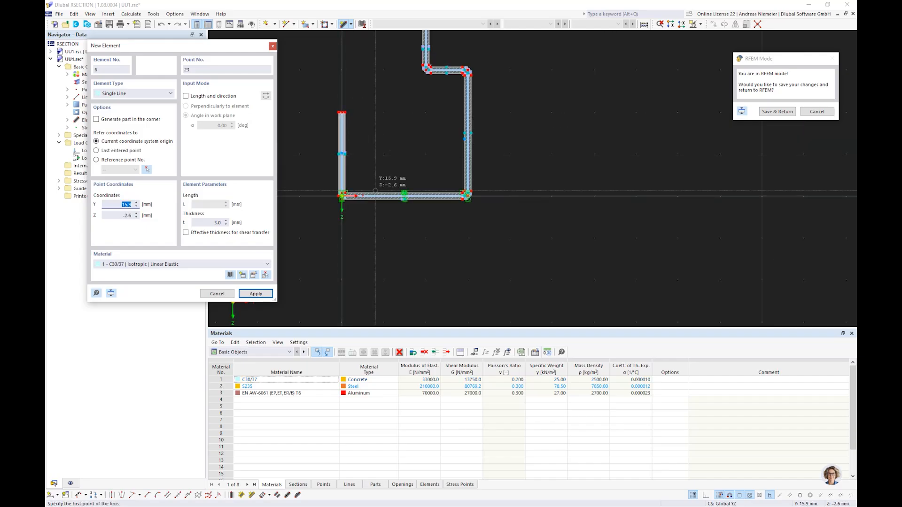
- Check the material of the separate vertical part at the origin corner and undo the added element
{"action": "scroll", "coordinate": [374, 190], "scroll_direction": "up", "scroll_amount": 3}
{"action": "key", "text": "Escape"}
{"action": "scroll", "coordinate": [339, 252], "scroll_direction": "up", "scroll_amount": 1}
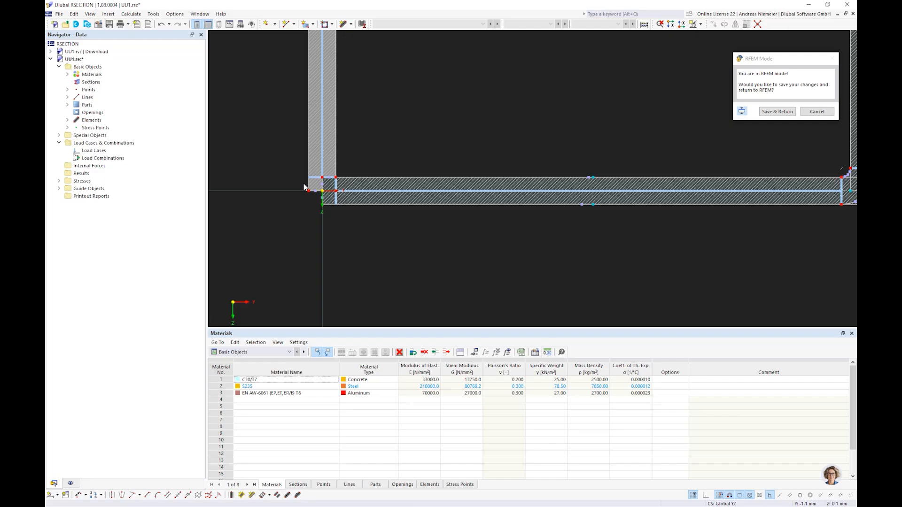
{"action": "scroll", "coordinate": [312, 188], "scroll_direction": "up", "scroll_amount": 3}
{"action": "left_click", "coordinate": [318, 187]}
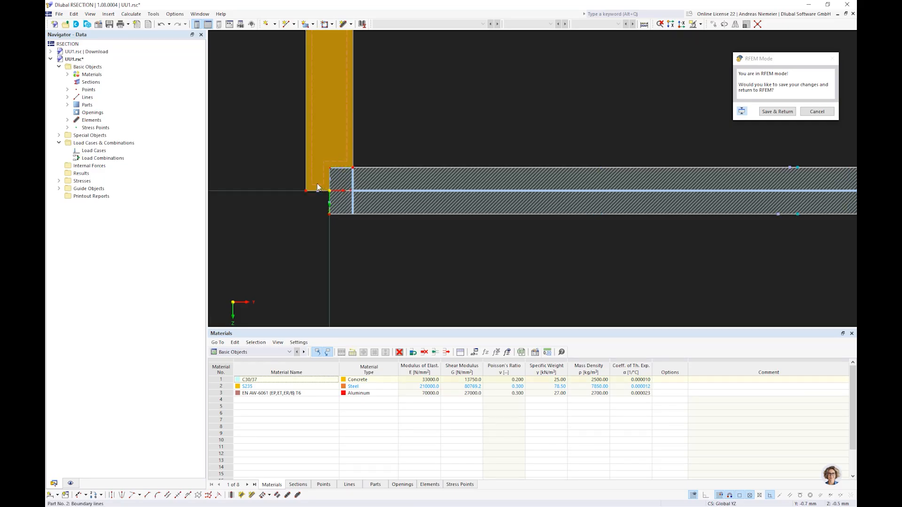
{"action": "double_click", "coordinate": [318, 187]}
{"action": "left_click", "coordinate": [632, 408]}
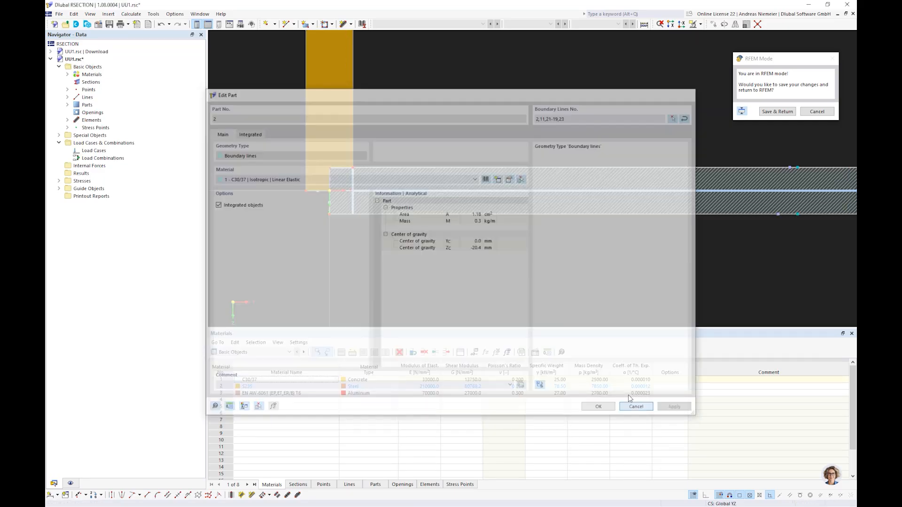
{"action": "left_click", "coordinate": [160, 26]}
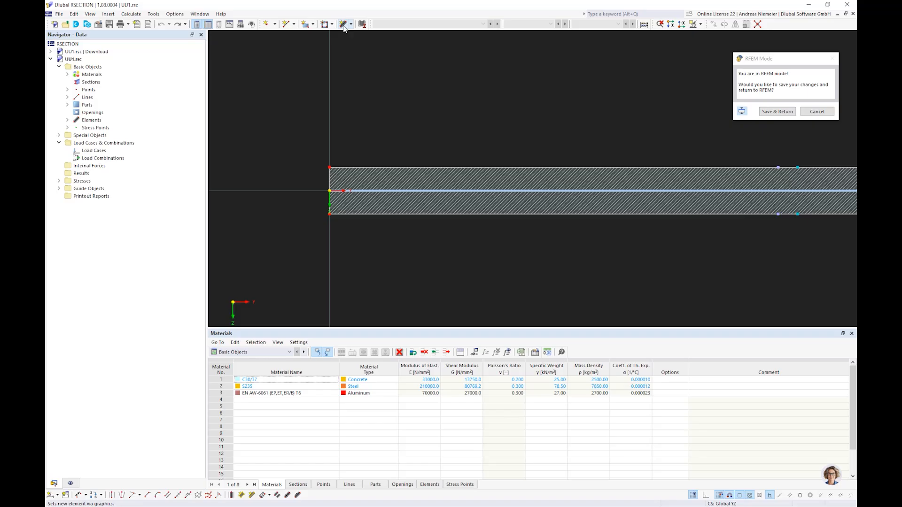
- Add a 3 mm thick vertical element of EN AW-6061 (EP,ET,ER/B) T6 from the origin up to about Z -40 mm
{"action": "left_click", "coordinate": [344, 25]}
{"action": "left_click", "coordinate": [167, 263]}
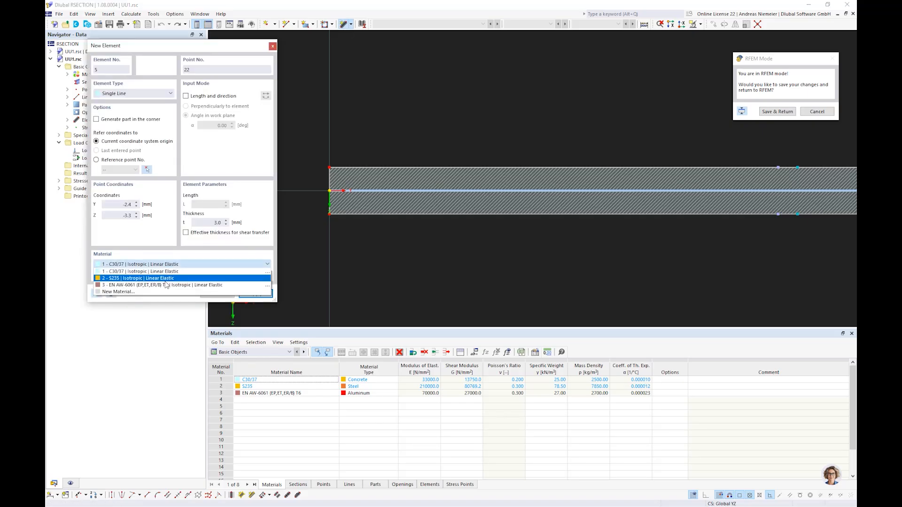
{"action": "left_click", "coordinate": [167, 285]}
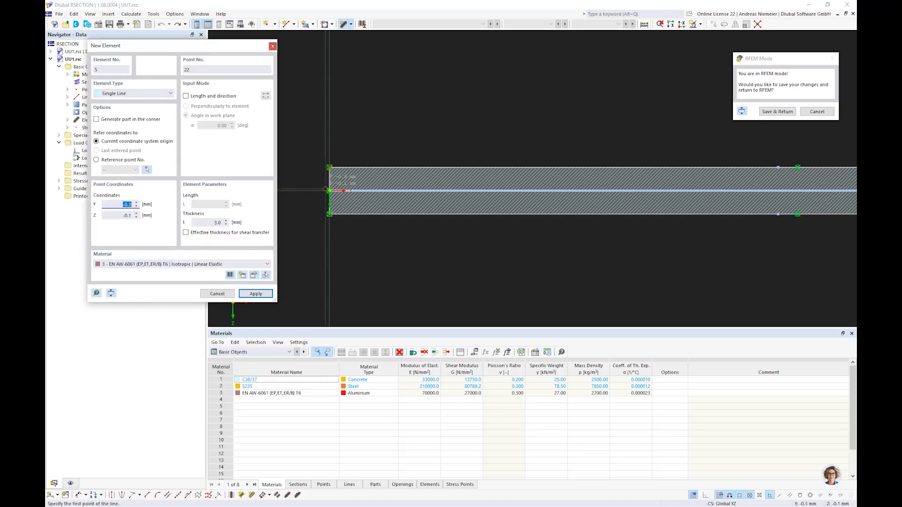
{"action": "left_click", "coordinate": [329, 190]}
{"action": "scroll", "coordinate": [373, 265], "scroll_direction": "down", "scroll_amount": 5}
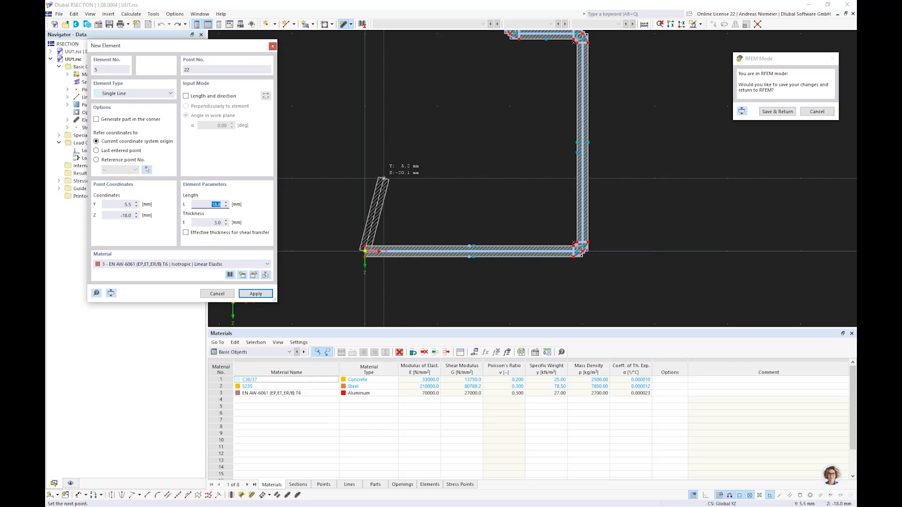
{"action": "left_click", "coordinate": [365, 107]}
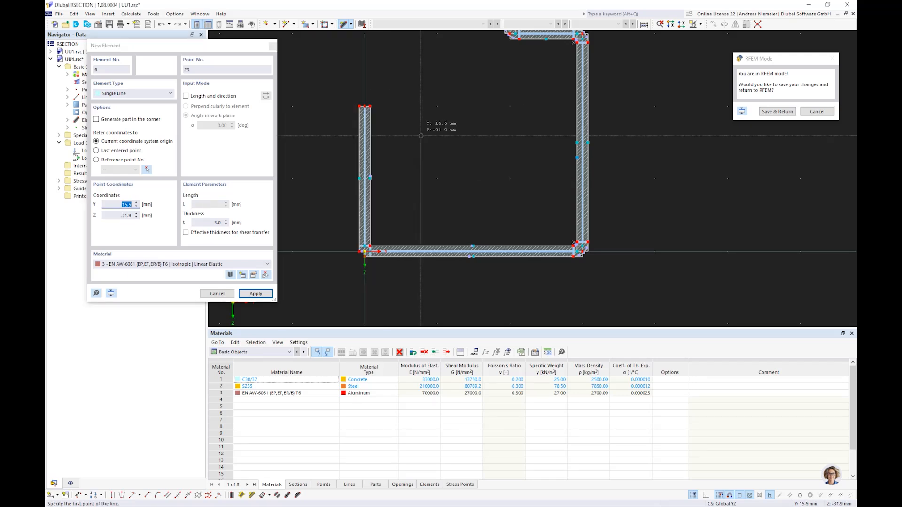
{"action": "key", "text": "Escape"}
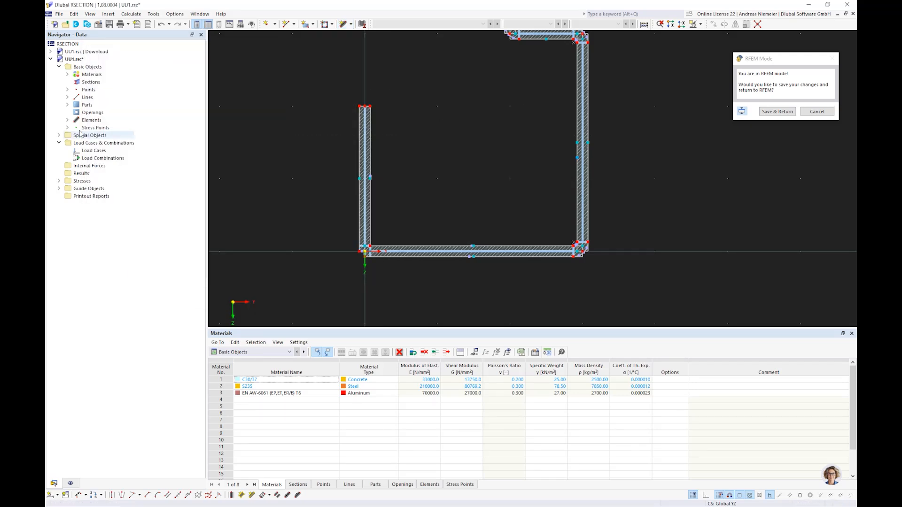
- List the section's parts and select part 1 to check which elements it covers
{"action": "left_click", "coordinate": [67, 105]}
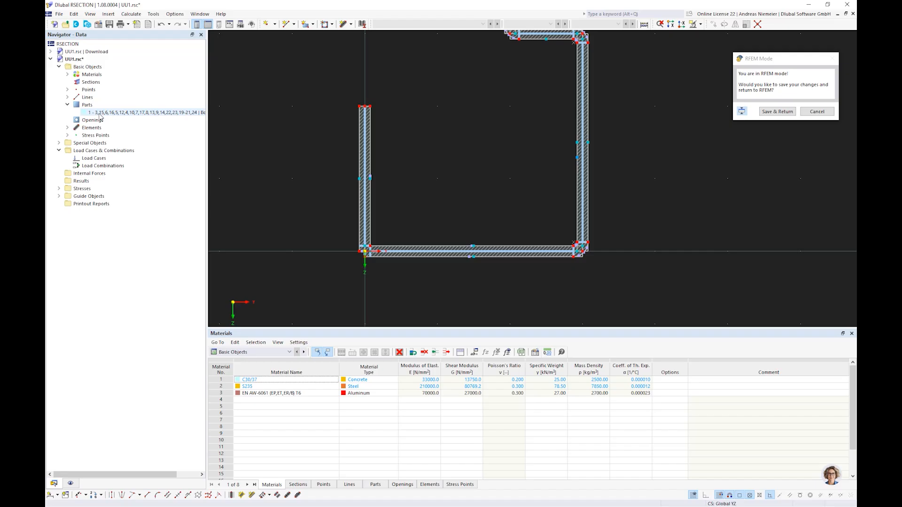
{"action": "left_click", "coordinate": [100, 114]}
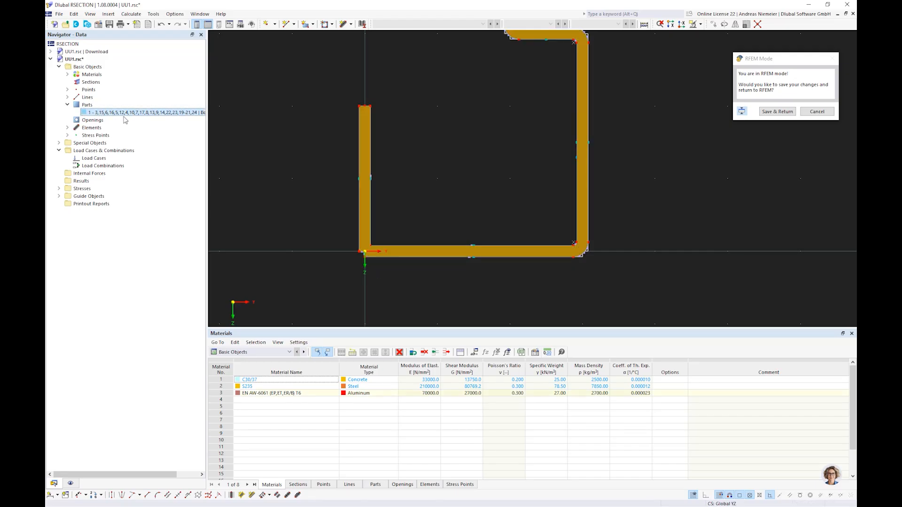
- Hide the subpanels and elements in the display to expose the outline at the origin corner
{"action": "left_click", "coordinate": [371, 258]}
{"action": "scroll", "coordinate": [371, 259], "scroll_direction": "up", "scroll_amount": 5}
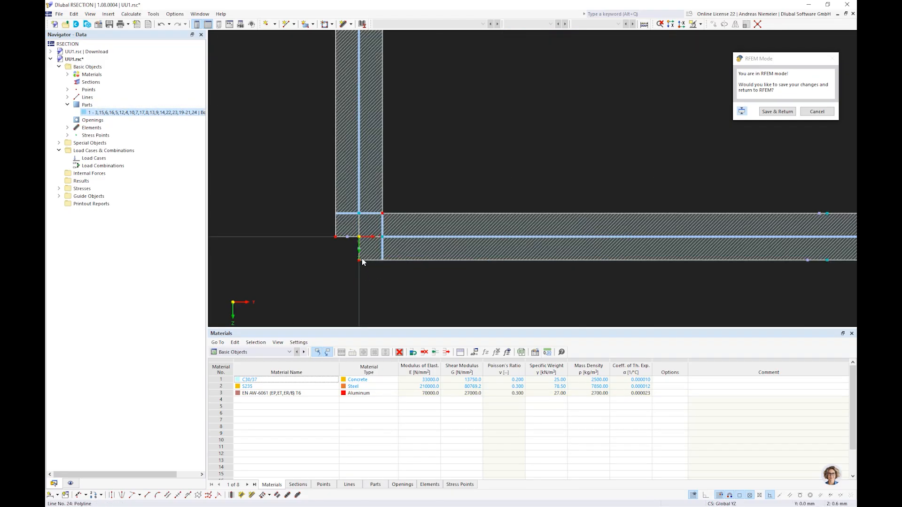
{"action": "scroll", "coordinate": [363, 287], "scroll_direction": "down", "scroll_amount": 2}
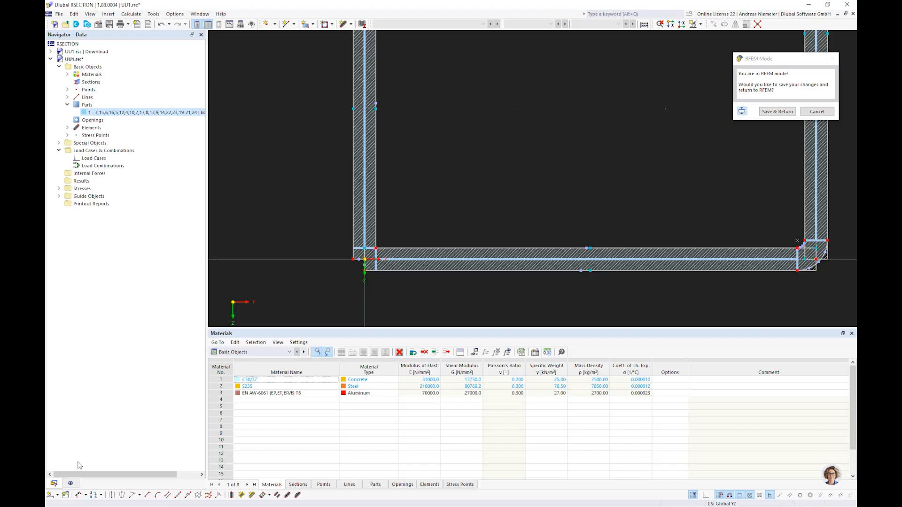
{"action": "left_click", "coordinate": [70, 483]}
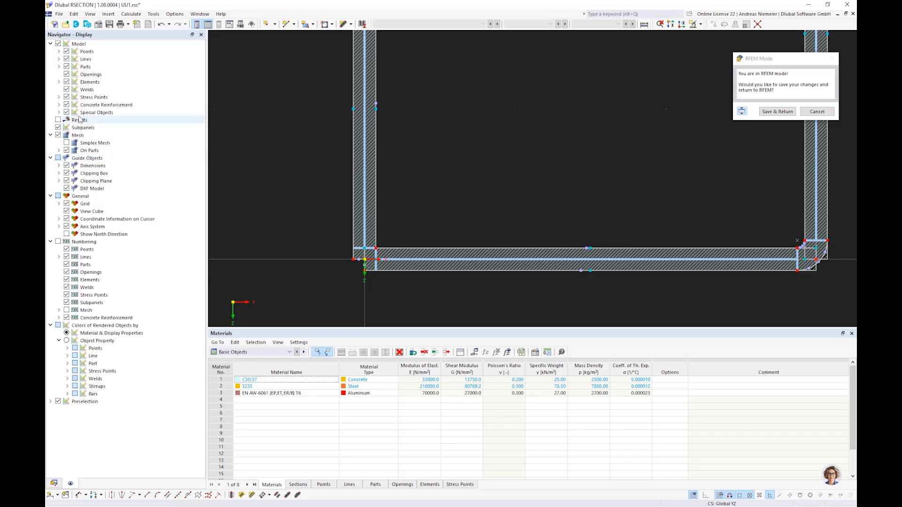
{"action": "left_click", "coordinate": [58, 128]}
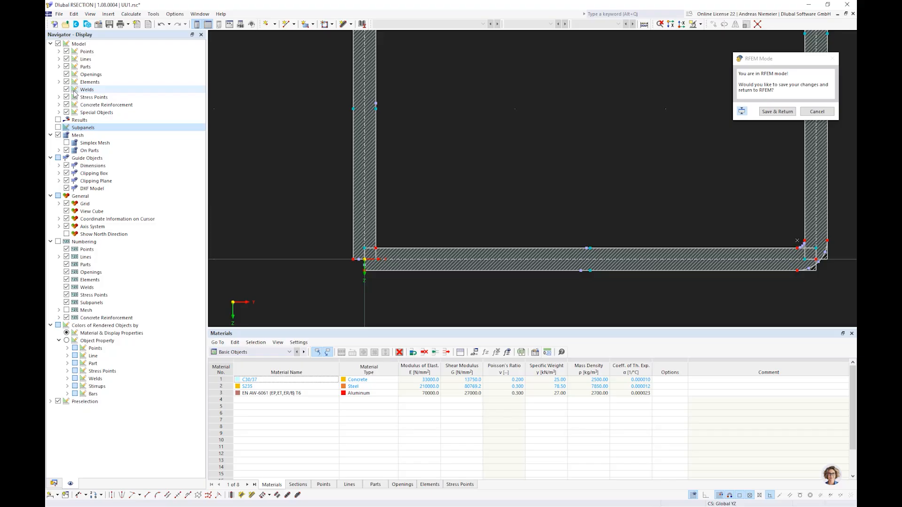
{"action": "left_click", "coordinate": [67, 82]}
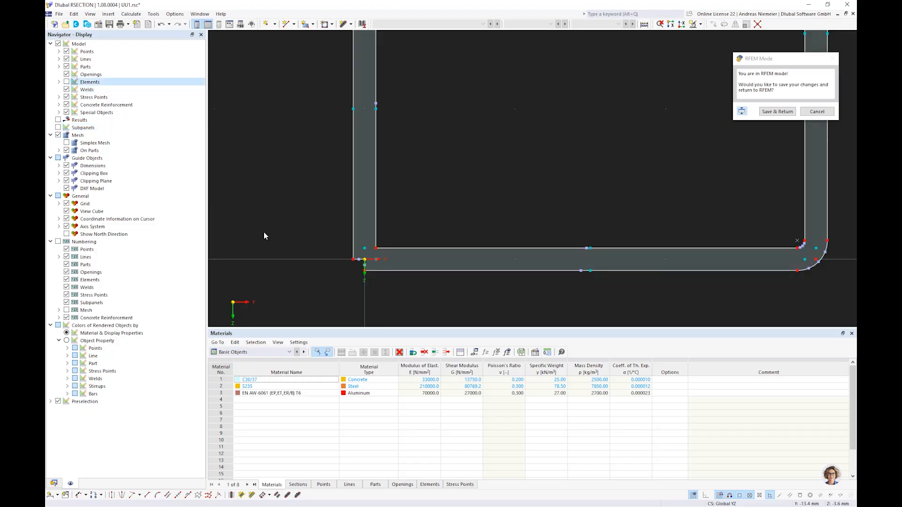
- Round the inner corner near the origin between the horizontal and vertical boundary lines with a 1 mm radius
{"action": "left_click", "coordinate": [157, 495]}
{"action": "left_click", "coordinate": [196, 80]}
{"action": "type", "text": "1"}
{"action": "left_click", "coordinate": [399, 248]}
{"action": "left_click", "coordinate": [377, 236]}
- Round the outer corner at the origin between the horizontal and vertical boundary lines with a 4 mm radius
{"action": "double_click", "coordinate": [195, 80]}
{"action": "type", "text": "4"}
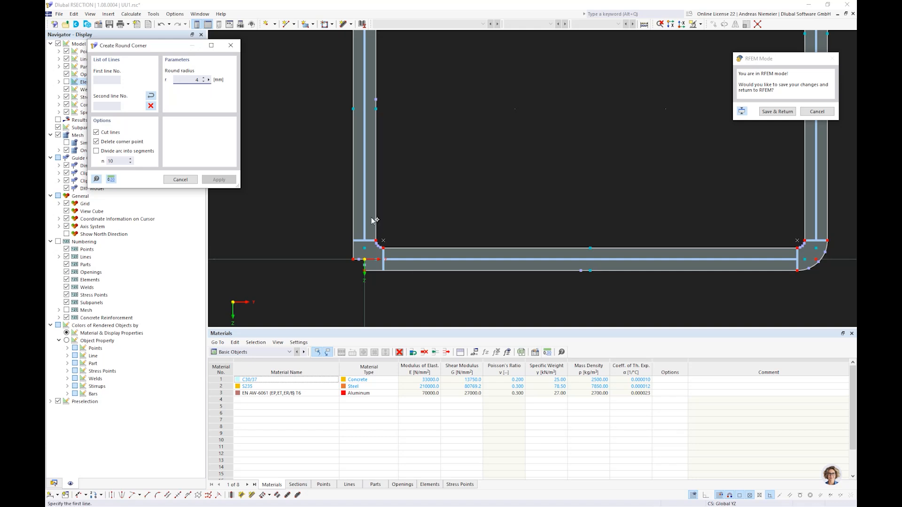
{"action": "left_click", "coordinate": [402, 270]}
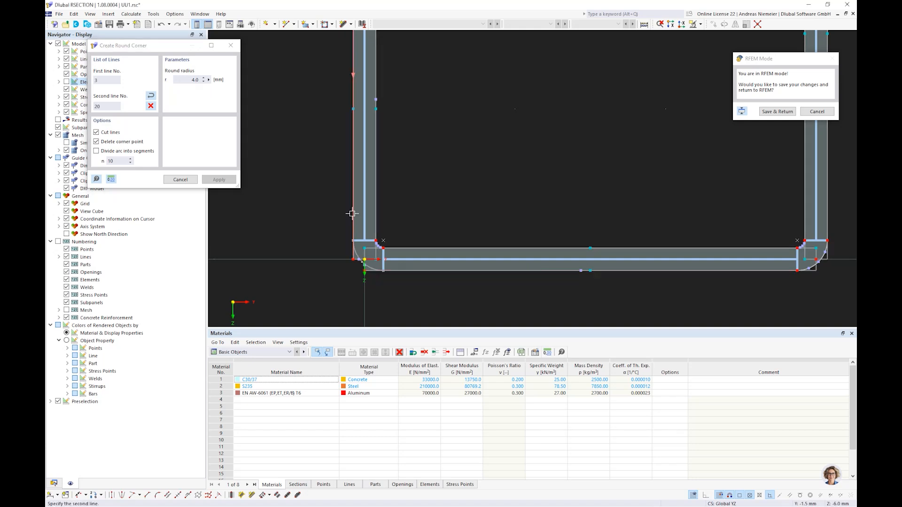
{"action": "left_click", "coordinate": [352, 214]}
- Redefine part 1's boundary lines by removing the two short lines at the origin and adding the new outer corner arc
{"action": "scroll", "coordinate": [354, 283], "scroll_direction": "up", "scroll_amount": 5}
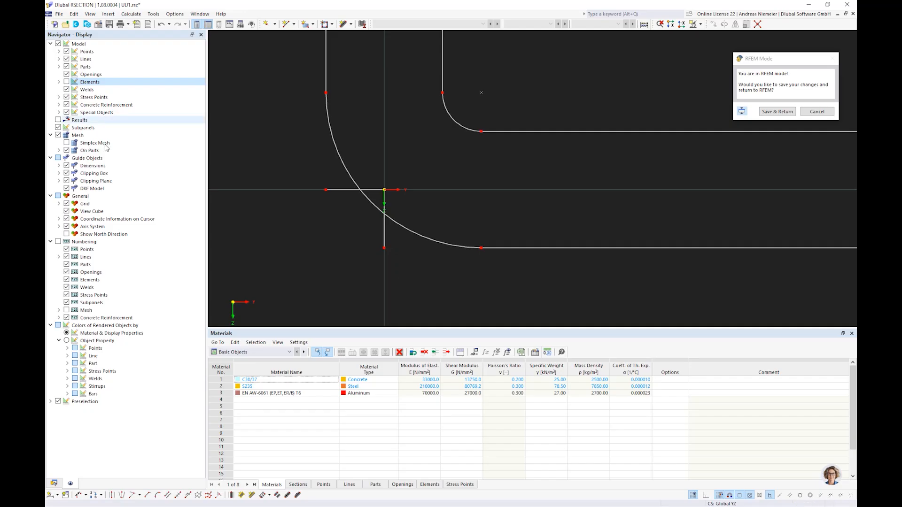
{"action": "left_click", "coordinate": [56, 484]}
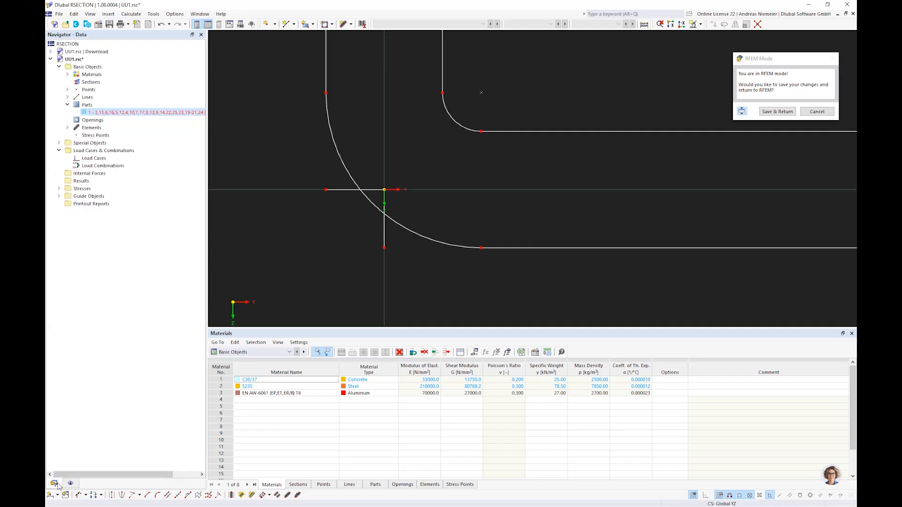
{"action": "double_click", "coordinate": [126, 112]}
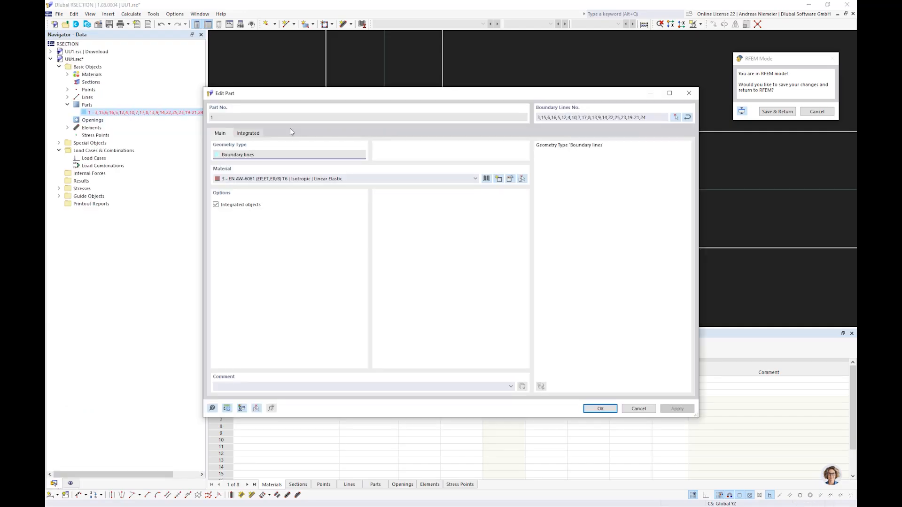
{"action": "left_click", "coordinate": [675, 118]}
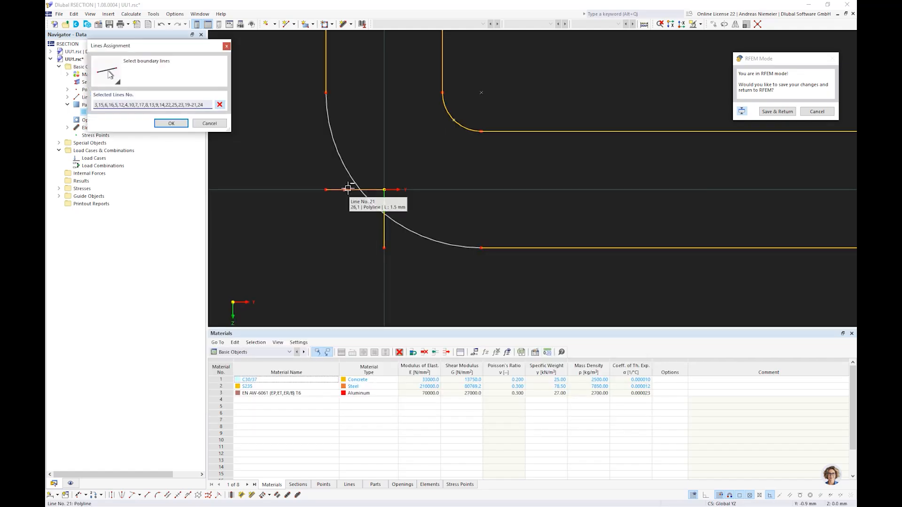
{"action": "left_click", "coordinate": [349, 189]}
{"action": "left_click", "coordinate": [349, 189]}
{"action": "left_click", "coordinate": [384, 227]}
{"action": "left_click", "coordinate": [399, 223]}
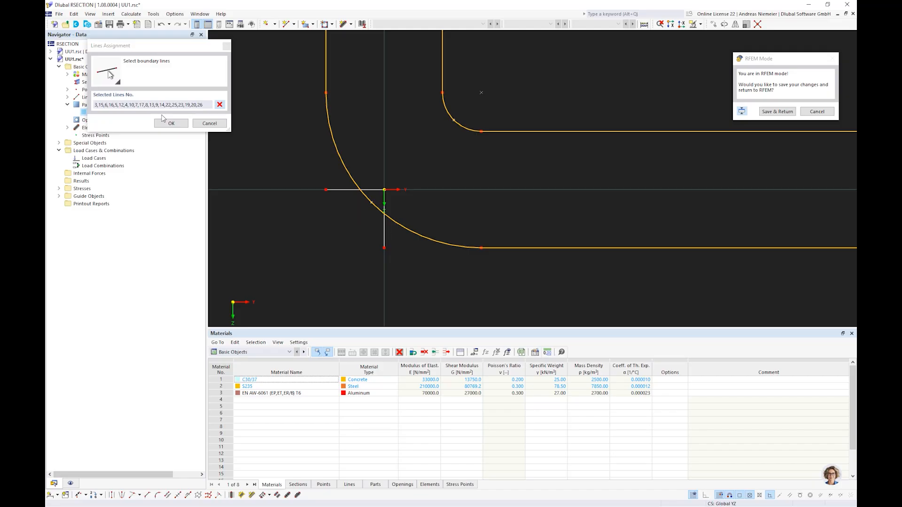
{"action": "left_click", "coordinate": [170, 123]}
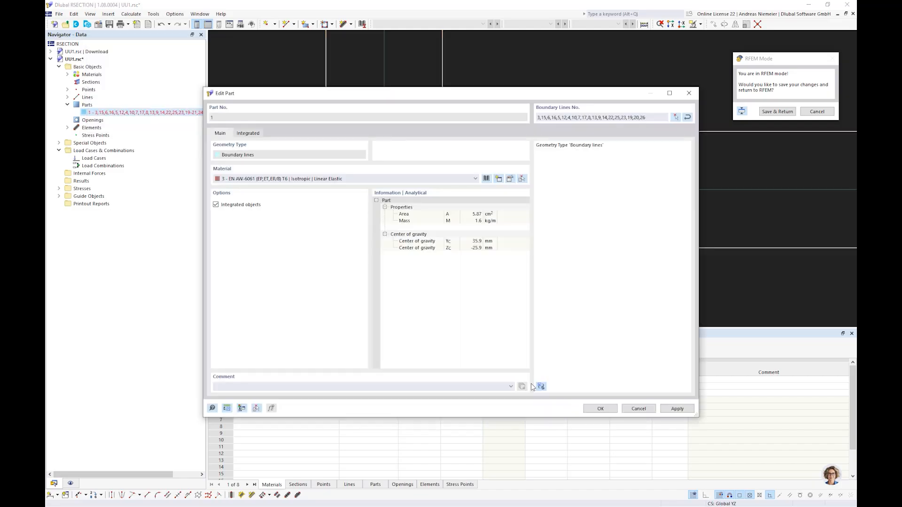
{"action": "left_click", "coordinate": [600, 409]}
- Delete the two leftover short lines at the origin corner
{"action": "key", "text": "Delete"}
{"action": "left_click", "coordinate": [354, 190]}
{"action": "key", "text": "Delete"}
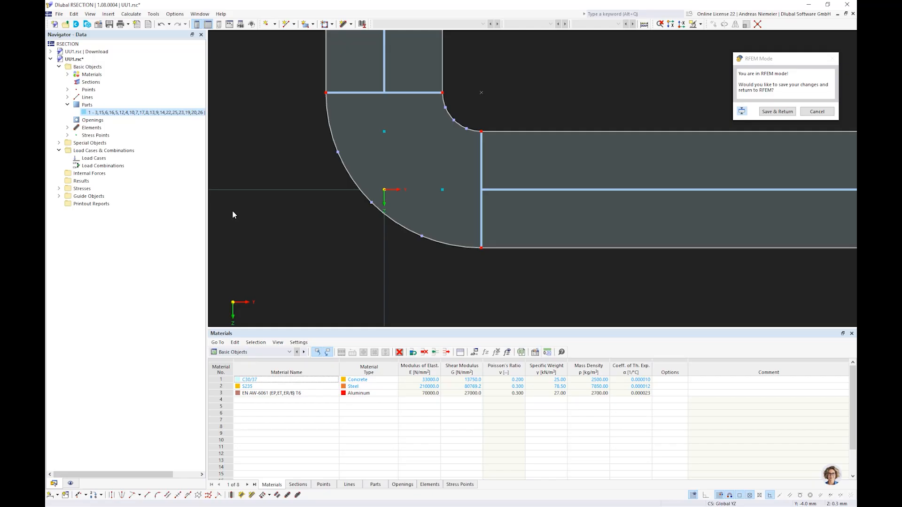
- Save the section and return to RFEM, check the updated RSECTION UU1 section, and accept it for the member
{"action": "scroll", "coordinate": [232, 210], "scroll_direction": "down", "scroll_amount": 5}
{"action": "scroll", "coordinate": [247, 220], "scroll_direction": "down", "scroll_amount": 1}
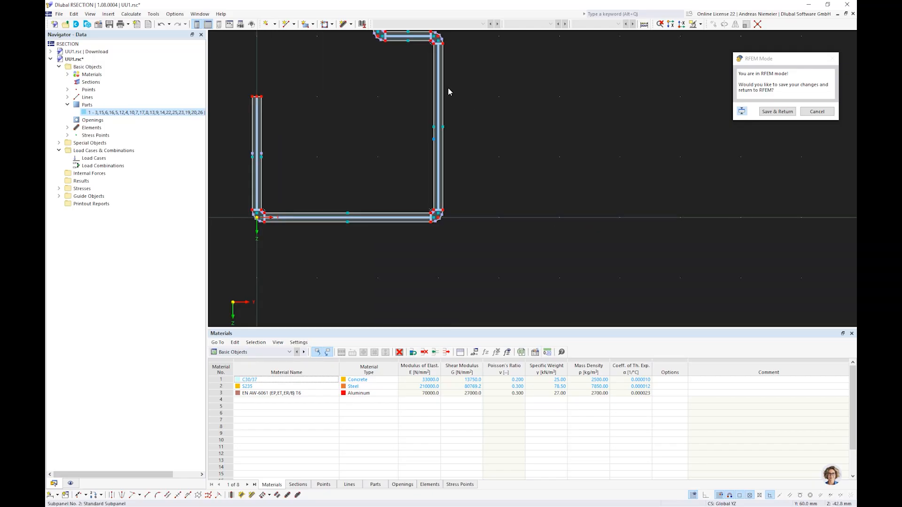
{"action": "left_click", "coordinate": [780, 112]}
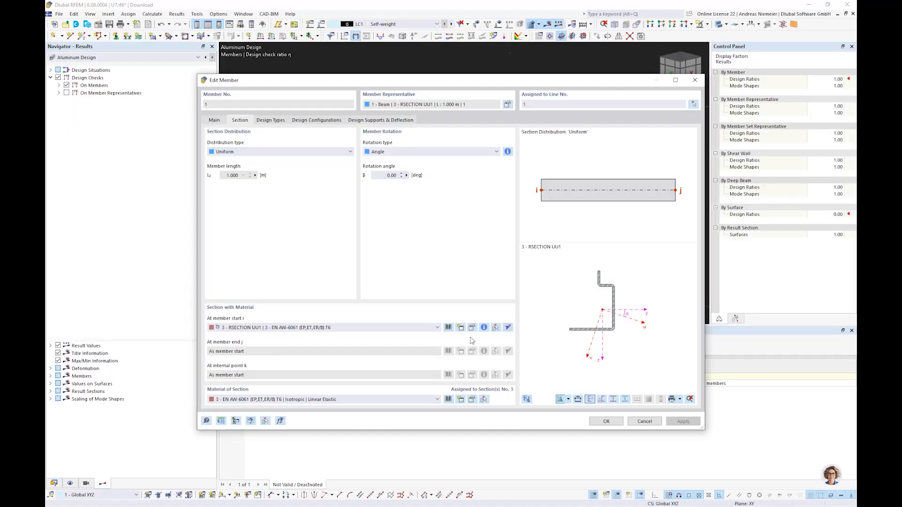
{"action": "left_click", "coordinate": [472, 327]}
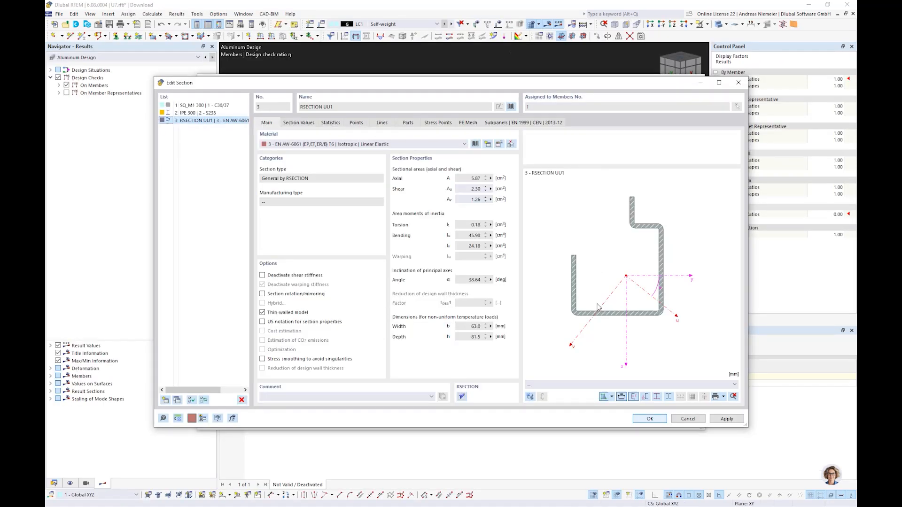
{"action": "left_click", "coordinate": [641, 422]}
{"action": "left_click", "coordinate": [610, 424]}
- Calculate the beam and display its Aluminum Design check ratios
{"action": "middle_click_drag", "start_coordinate": [597, 238], "coordinate": [500, 218], "text": "ctrl"}
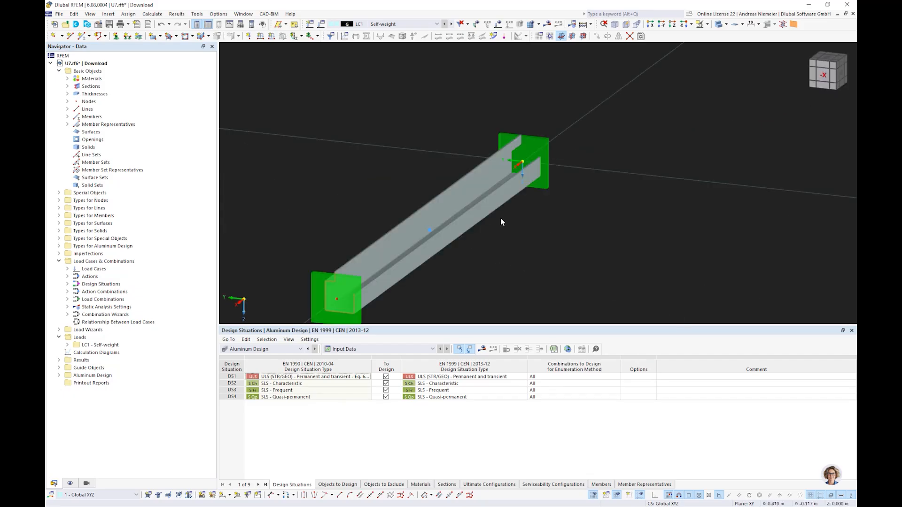
{"action": "left_click", "coordinate": [525, 34]}
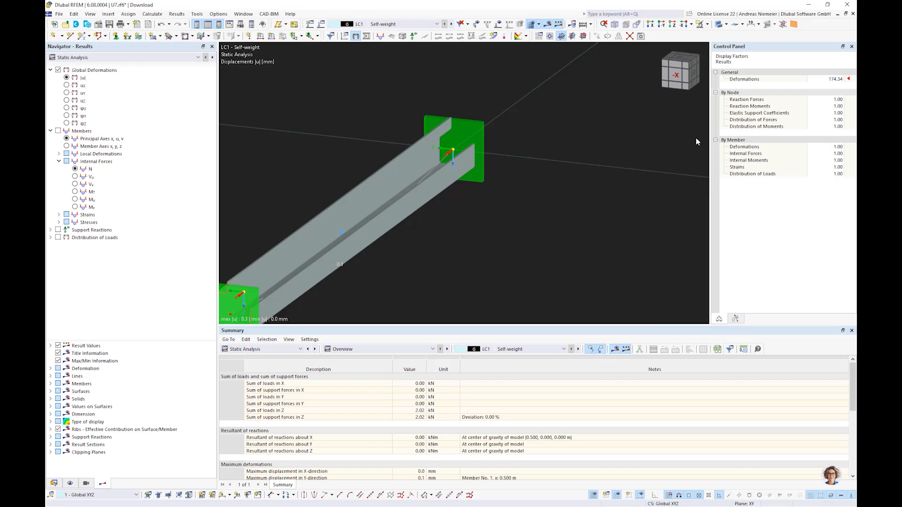
{"action": "scroll", "coordinate": [463, 154], "scroll_direction": "down", "scroll_amount": 5}
{"action": "middle_click_drag", "start_coordinate": [463, 154], "coordinate": [447, 167], "text": "ctrl"}
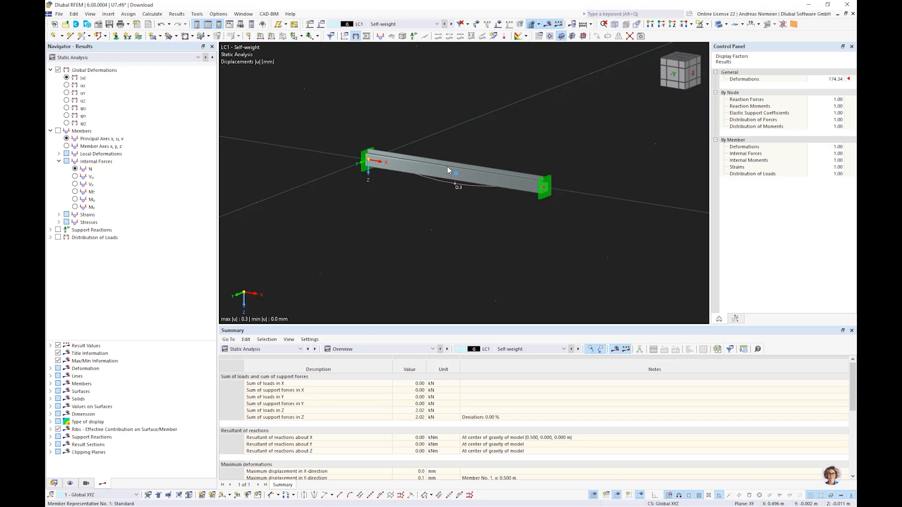
{"action": "left_click", "coordinate": [151, 57]}
{"action": "left_click", "coordinate": [151, 71]}
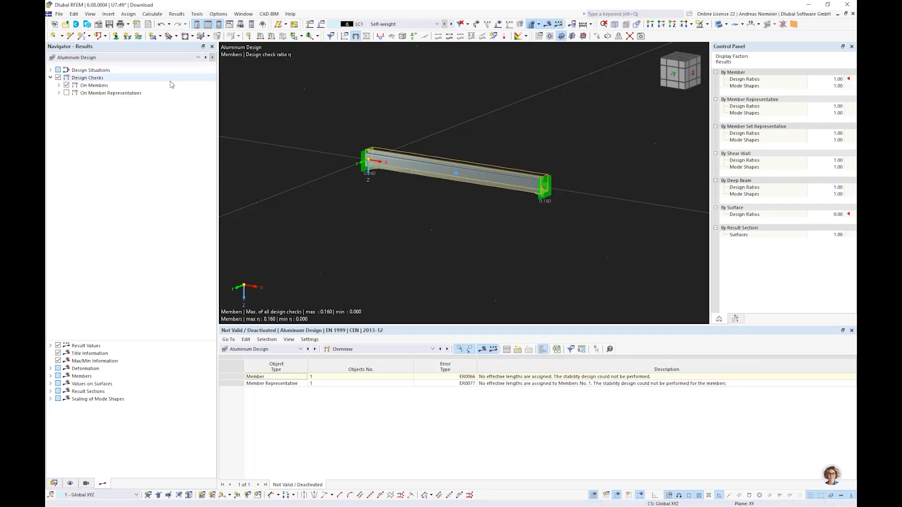
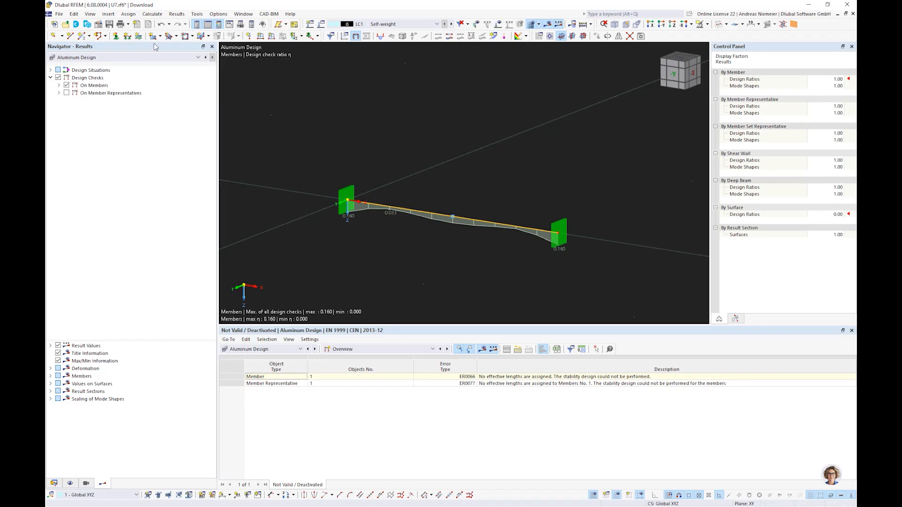
- Close the U7.rf6 model without saving the changes
{"action": "left_click", "coordinate": [59, 14]}
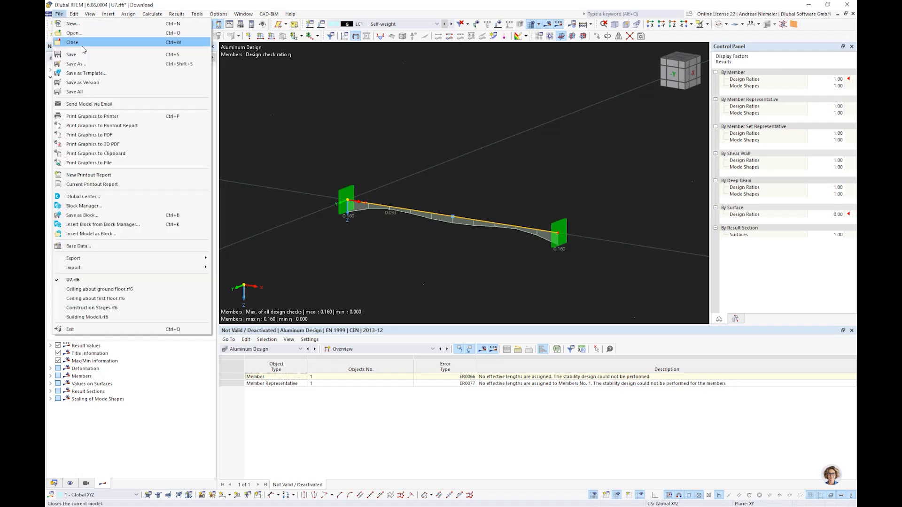
{"action": "left_click", "coordinate": [86, 44]}
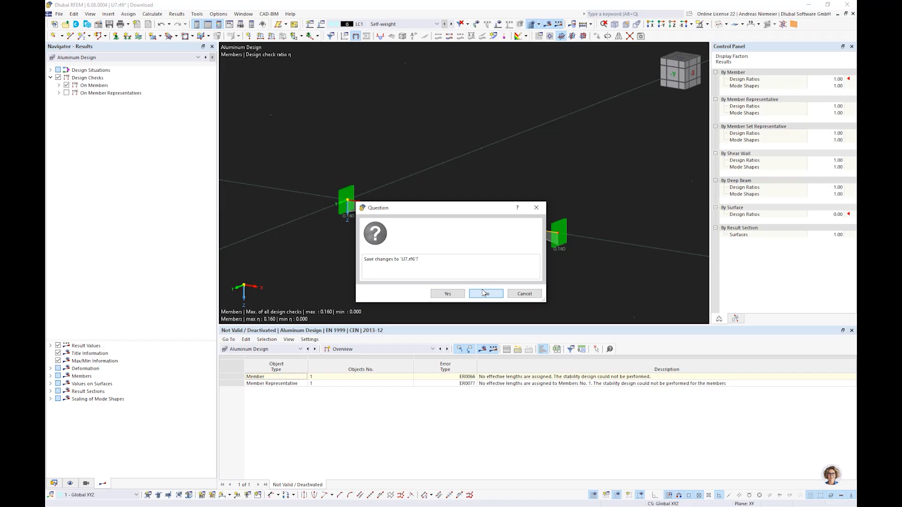
{"action": "left_click", "coordinate": [484, 293]}
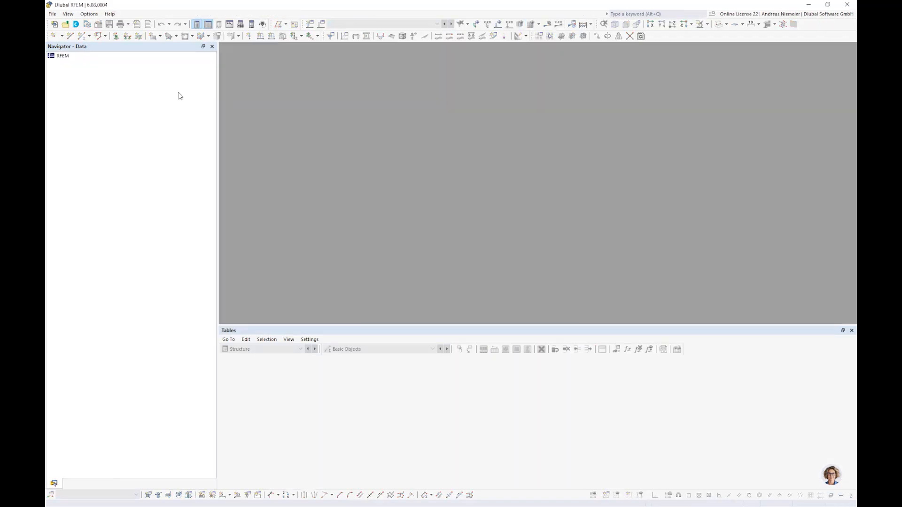
- Create a blank 3D model named UU8 with the Multilayer Surfaces add-on activated
{"action": "left_click", "coordinate": [55, 24]}
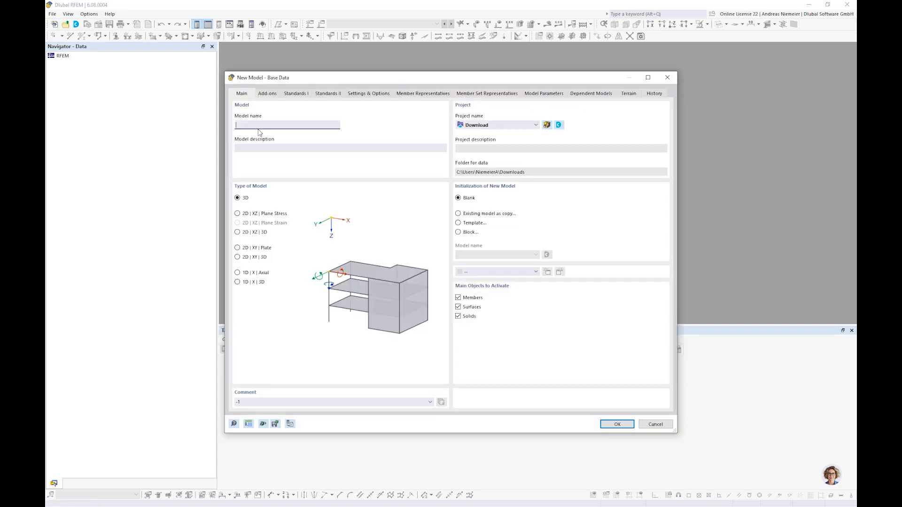
{"action": "type", "text": "UU8"}
{"action": "left_click", "coordinate": [263, 96]}
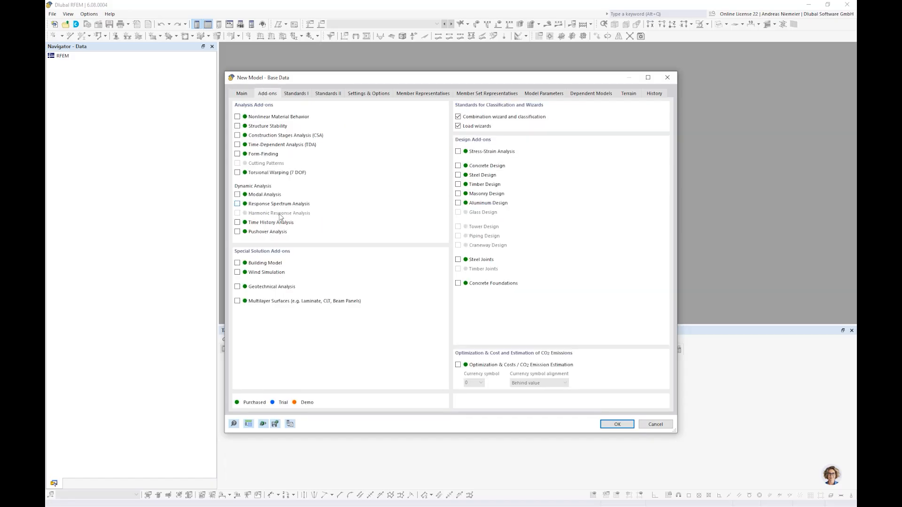
{"action": "left_click", "coordinate": [254, 302]}
{"action": "left_click", "coordinate": [617, 424]}
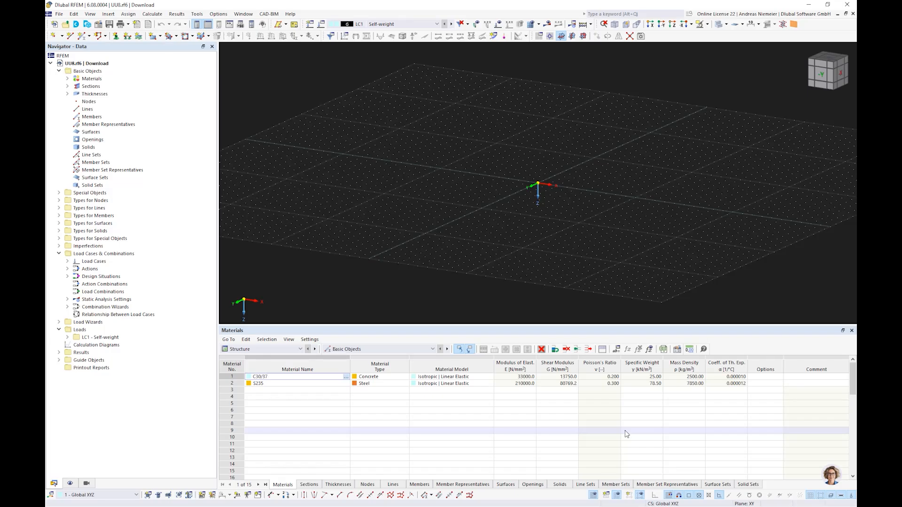
- Draw a closed rectangle of single lines in the XY plane from the origin, about 12 m along X by 9 m along Y
{"action": "middle_click_drag", "start_coordinate": [595, 83], "coordinate": [486, 142]}
{"action": "scroll", "coordinate": [476, 127], "scroll_direction": "up", "scroll_amount": 2}
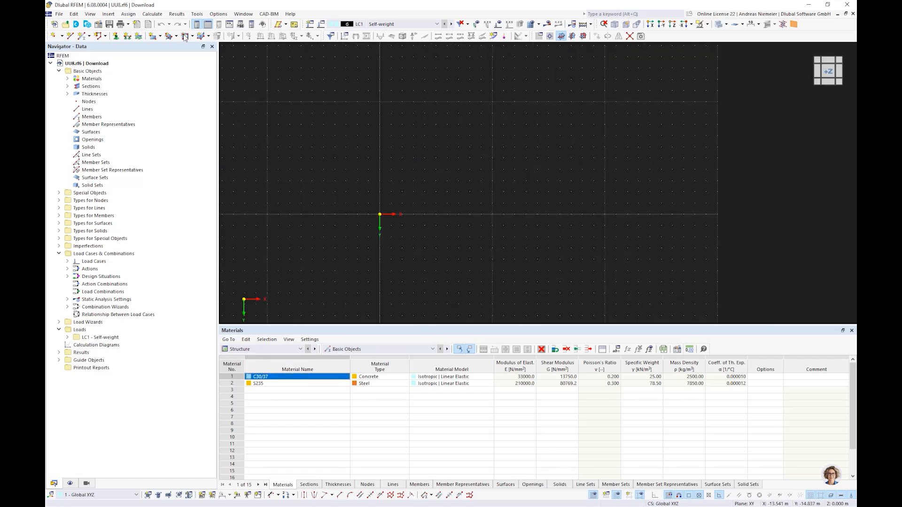
{"action": "left_click", "coordinate": [72, 37]}
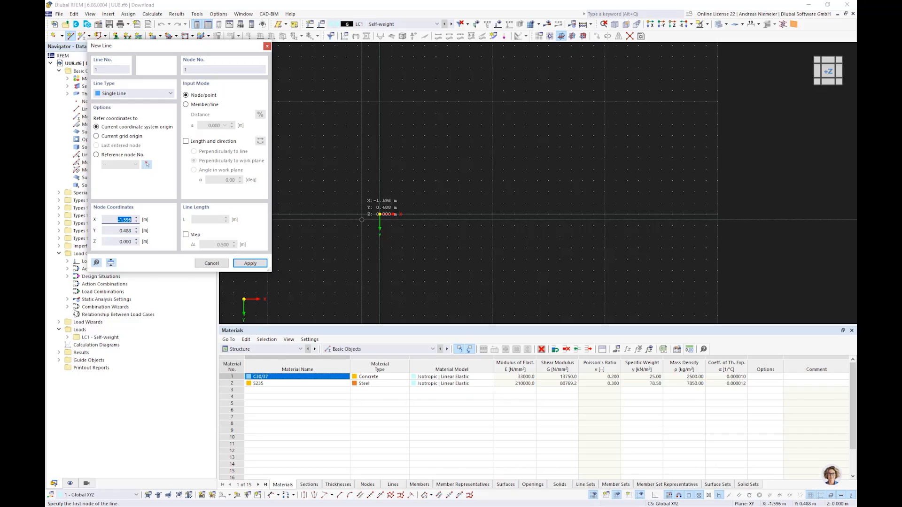
{"action": "left_click", "coordinate": [379, 214]}
{"action": "left_click", "coordinate": [514, 214]}
{"action": "left_click", "coordinate": [514, 114]}
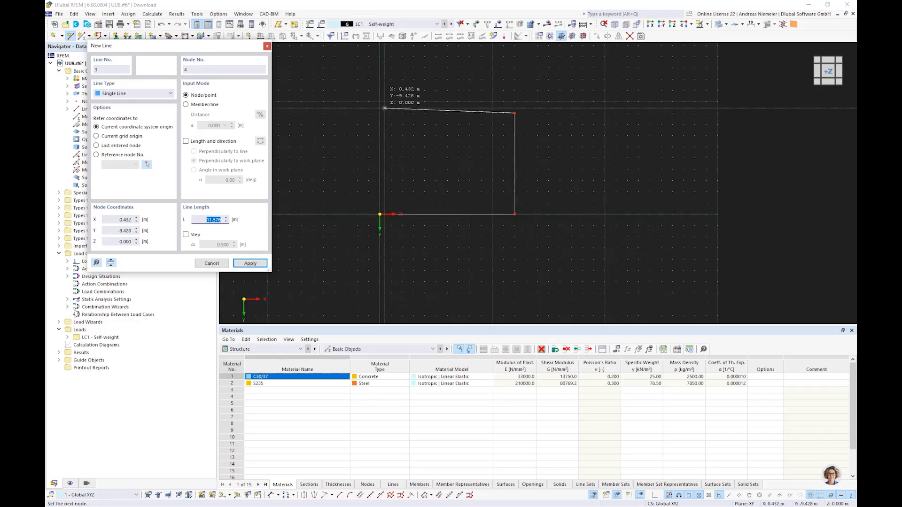
{"action": "left_click", "coordinate": [379, 113]}
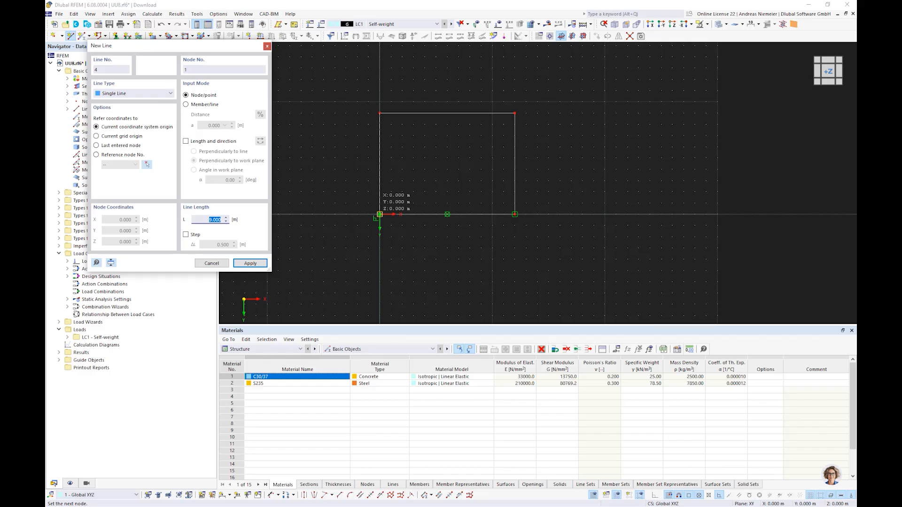
{"action": "left_click", "coordinate": [379, 214]}
- Divide the rectangle with a line along X at mid-height and two lines from the far edge to it, at about X 8 m and 5 m
{"action": "left_click", "coordinate": [514, 163]}
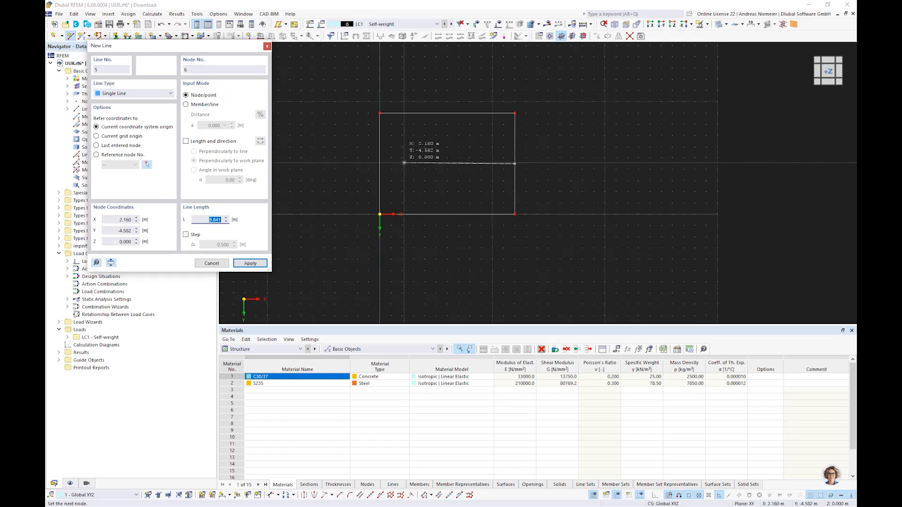
{"action": "left_click", "coordinate": [380, 163]}
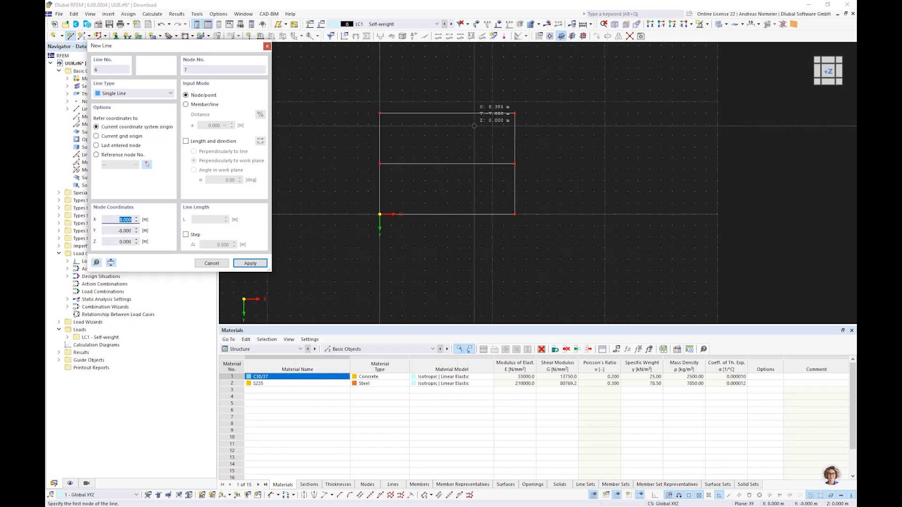
{"action": "left_click", "coordinate": [469, 113]}
{"action": "left_click", "coordinate": [470, 164]}
{"action": "right_click", "coordinate": [437, 117]}
{"action": "left_click", "coordinate": [435, 114]}
{"action": "left_click", "coordinate": [436, 163]}
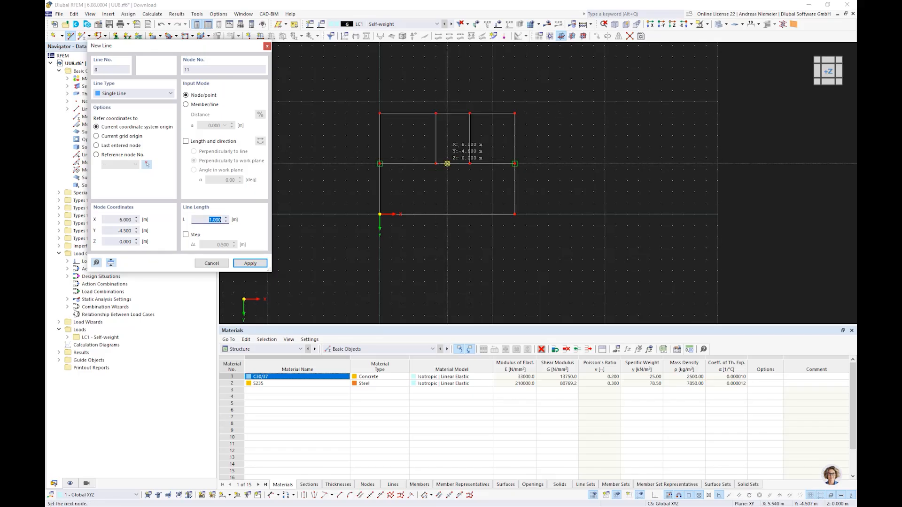
- Select the whole line layout and set up one copy of it displaced by -3 m along Z
{"action": "key", "text": "Escape"}
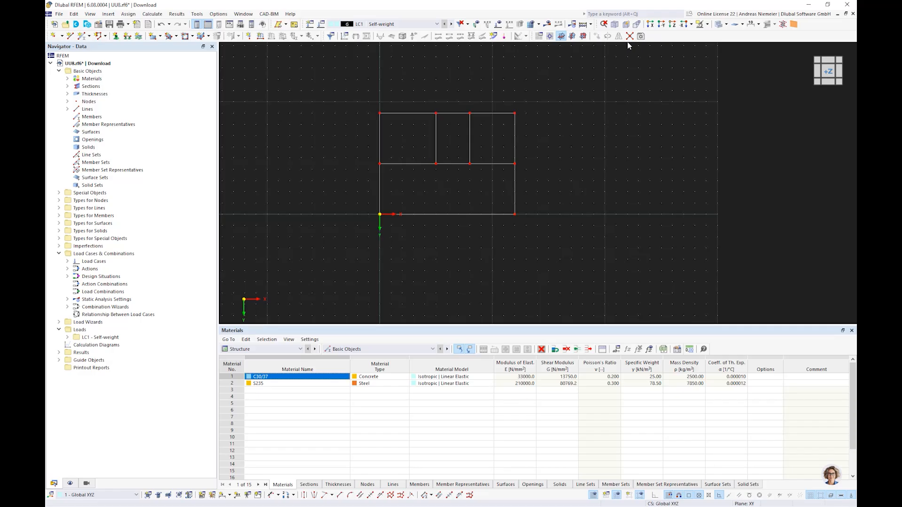
{"action": "left_click_drag", "start_coordinate": [572, 244], "coordinate": [274, 79]}
{"action": "mouse_move", "coordinate": [563, 212]}
{"action": "middle_mouse_down", "text": "ctrl"}
{"action": "mouse_move", "coordinate": [557, 191]}
{"action": "mouse_move", "coordinate": [546, 215]}
{"action": "middle_mouse_up", "text": "ctrl"}
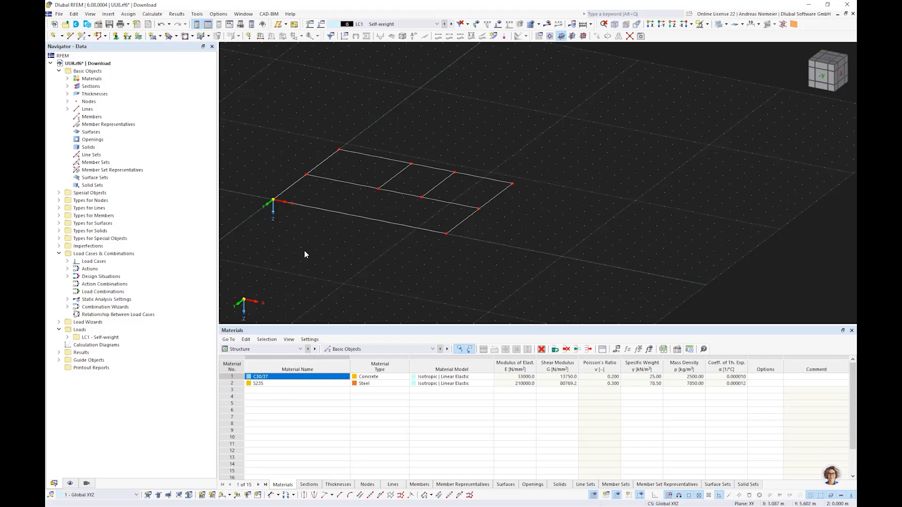
{"action": "left_click_drag", "start_coordinate": [263, 134], "coordinate": [548, 265]}
{"action": "left_click", "coordinate": [597, 36]}
{"action": "left_click", "coordinate": [352, 182]}
{"action": "left_click", "coordinate": [342, 301]}
{"action": "type", "text": "-3"}
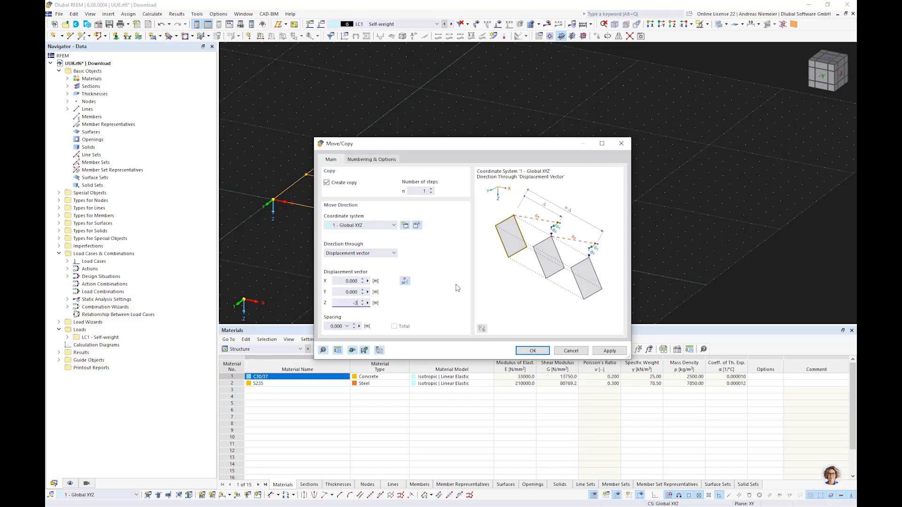
- Link the copied lines with surfaces, starting a new template surface with Standard stiffness
{"action": "left_click", "coordinate": [365, 160]}
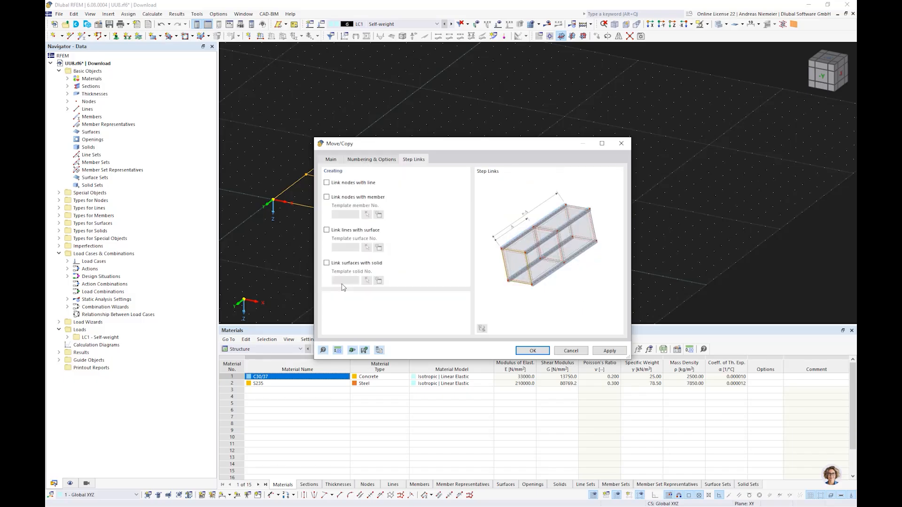
{"action": "left_click", "coordinate": [339, 230]}
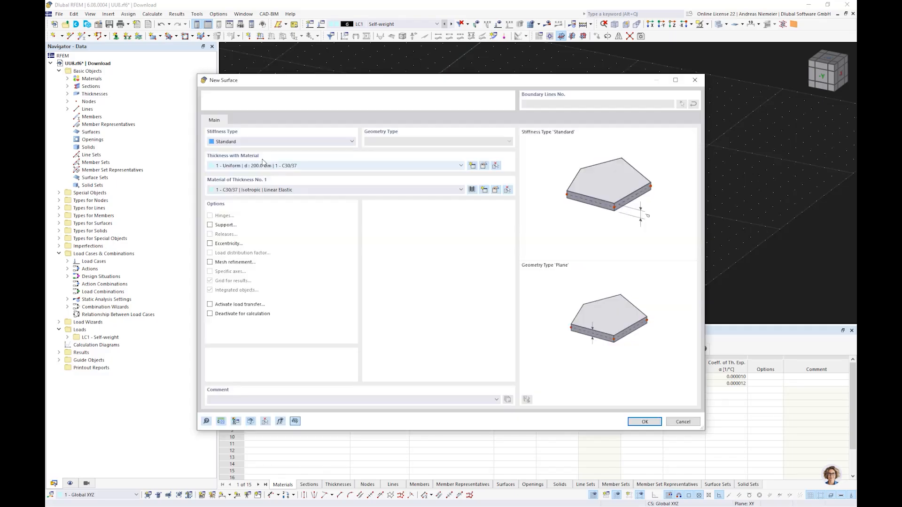
{"action": "left_click", "coordinate": [247, 142]}
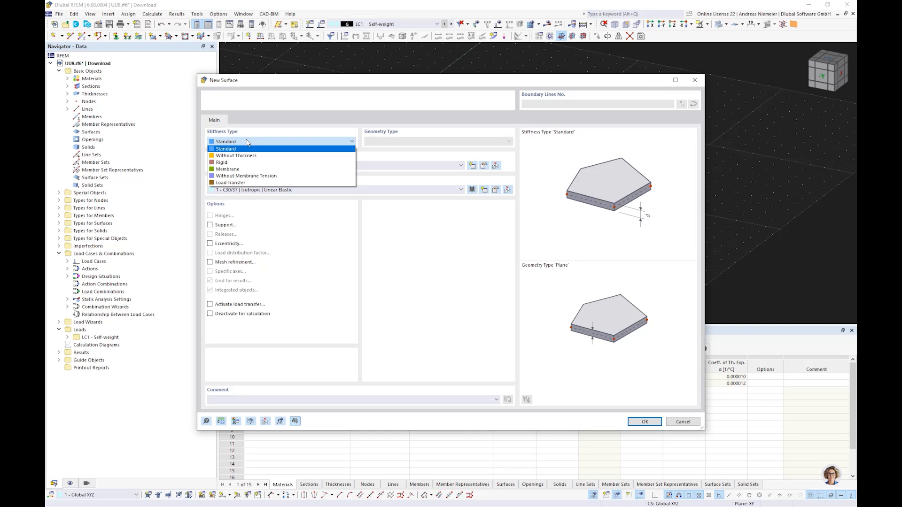
{"action": "left_click", "coordinate": [247, 142]}
- Create a new thickness of type Beam Panel for the template surface
{"action": "left_click", "coordinate": [471, 167]}
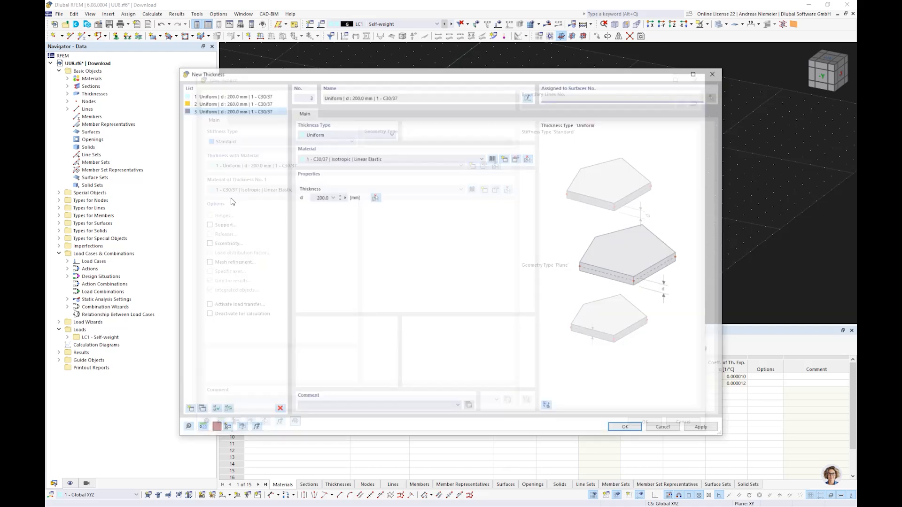
{"action": "left_click", "coordinate": [328, 134]}
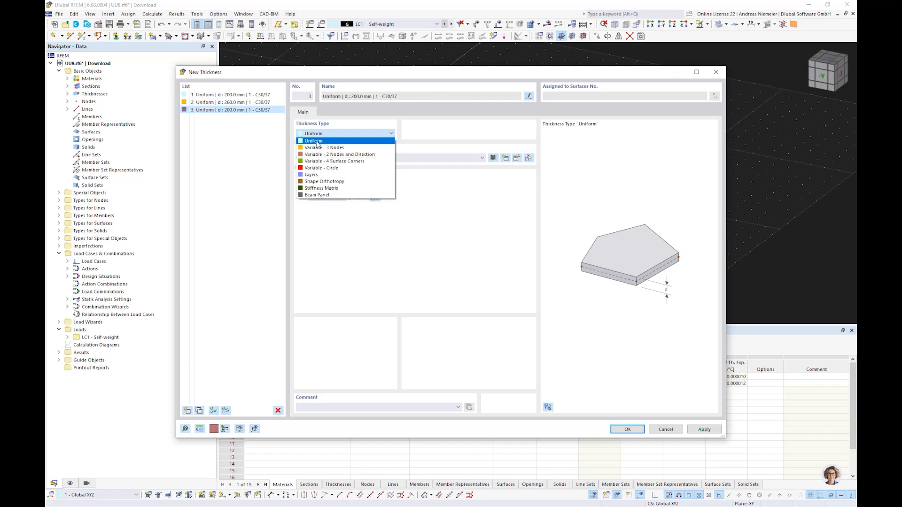
{"action": "left_click", "coordinate": [313, 196]}
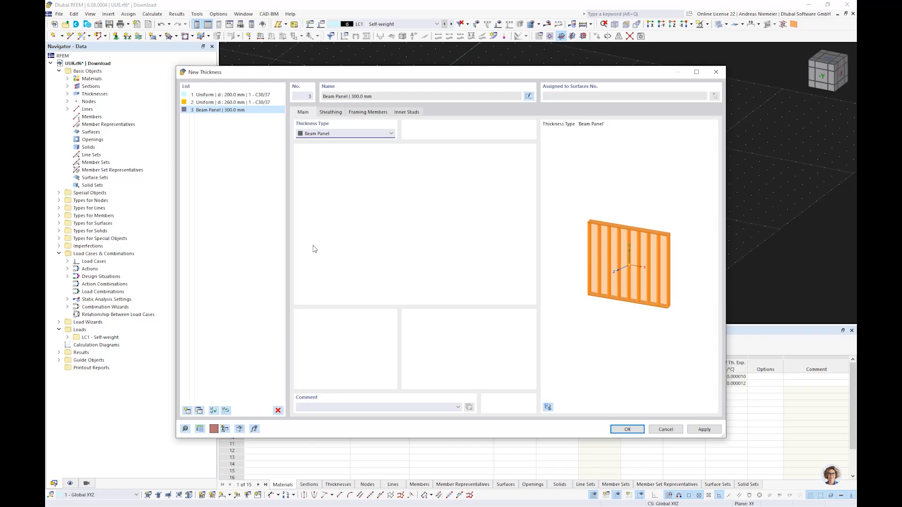
{"action": "left_click", "coordinate": [367, 112]}
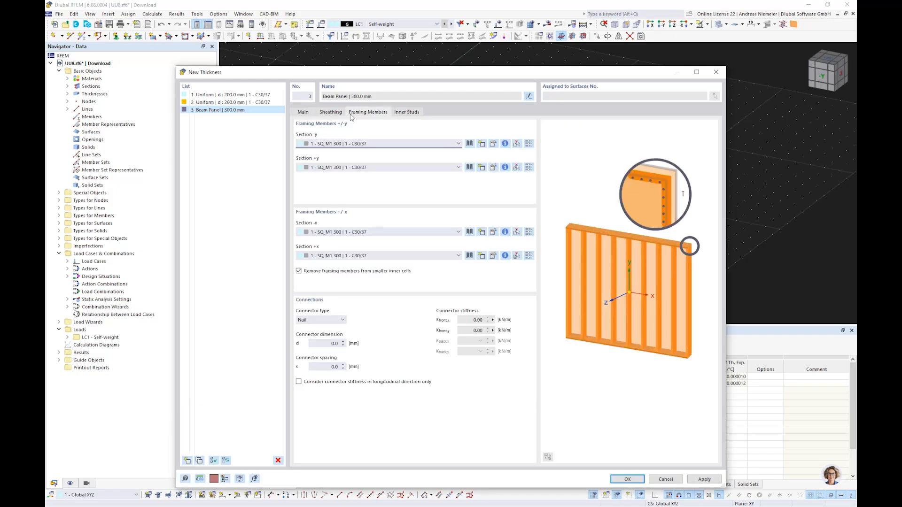
- Add the European OSB (EN 300), OSB/2 and OSB/3 (> 10 - 18 mm) library material for the panel's front sheathing
{"action": "left_click", "coordinate": [331, 112]}
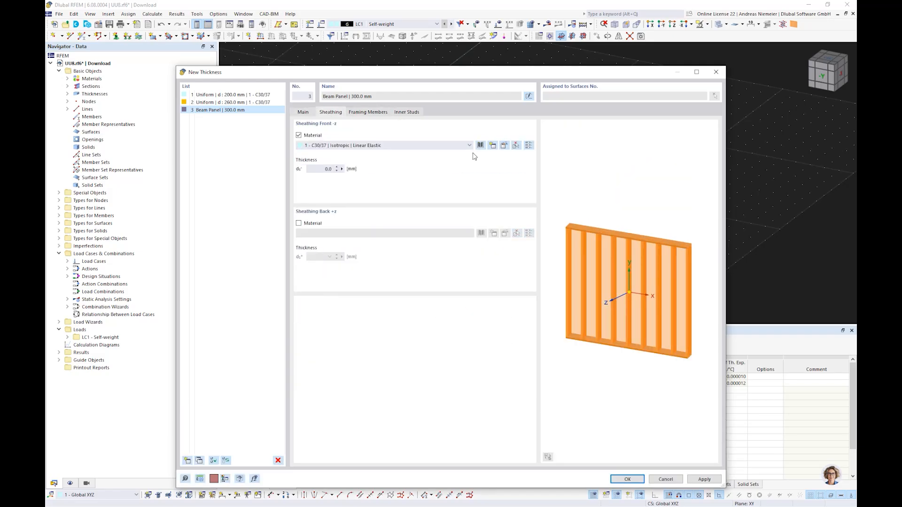
{"action": "left_click", "coordinate": [561, 102]}
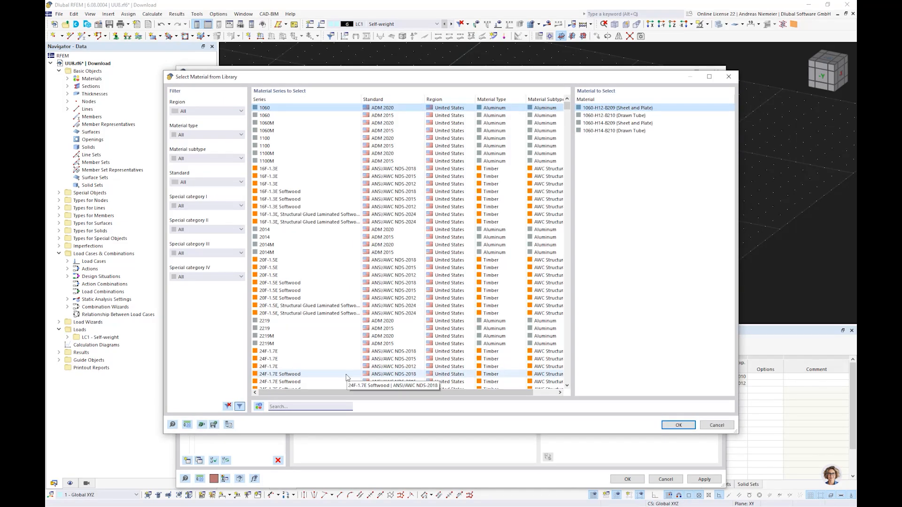
{"action": "type", "text": "OSB"}
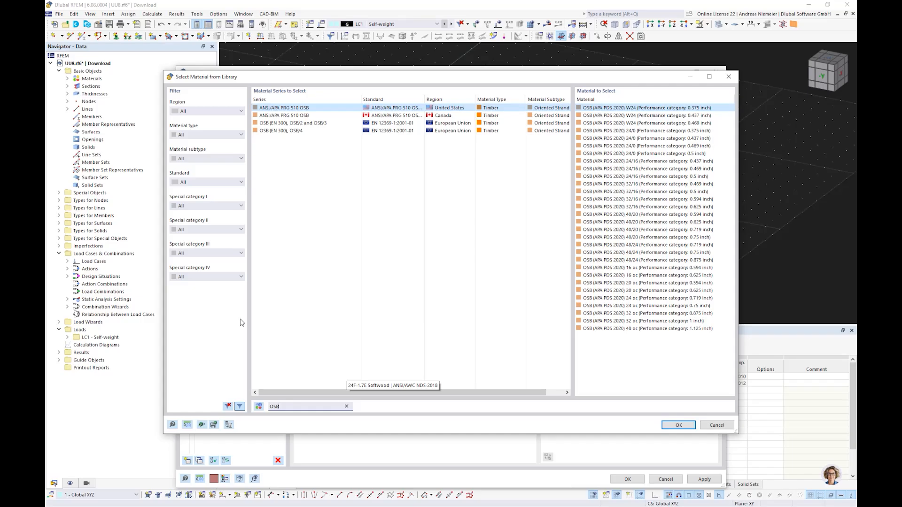
{"action": "left_click", "coordinate": [289, 123]}
{"action": "left_click", "coordinate": [620, 115]}
{"action": "left_click", "coordinate": [667, 426]}
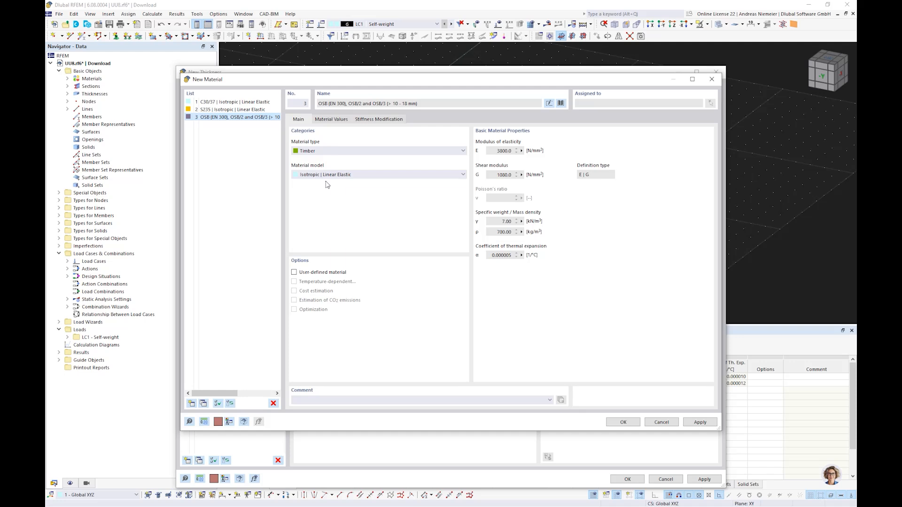
- Set the OSB material model to Orthotropic | Linear Elastic (Surfaces) and the front sheathing thickness to 15 mm
{"action": "left_click", "coordinate": [329, 174]}
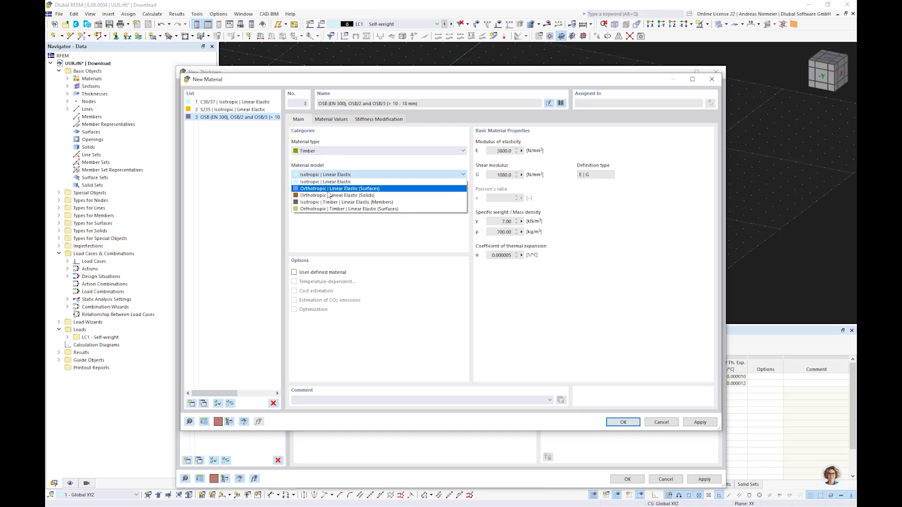
{"action": "left_click", "coordinate": [328, 189]}
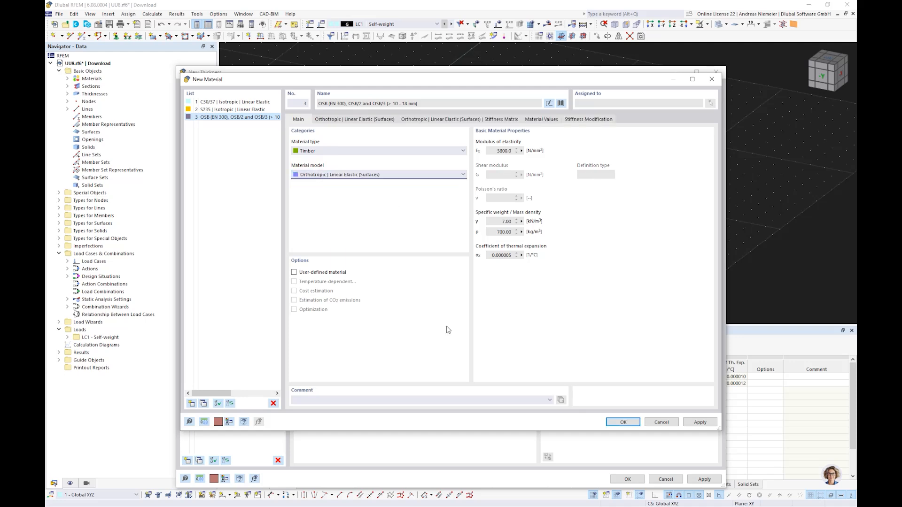
{"action": "left_click", "coordinate": [618, 425]}
{"action": "type", "text": "15"}
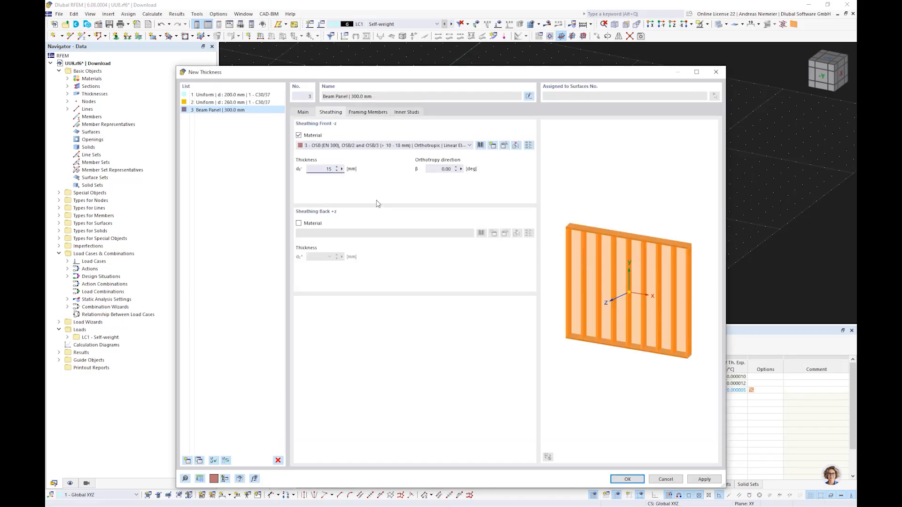
- Activate the back sheathing with the same OSB material and a thickness of 15 mm
{"action": "left_click", "coordinate": [299, 223]}
{"action": "left_click", "coordinate": [319, 235]}
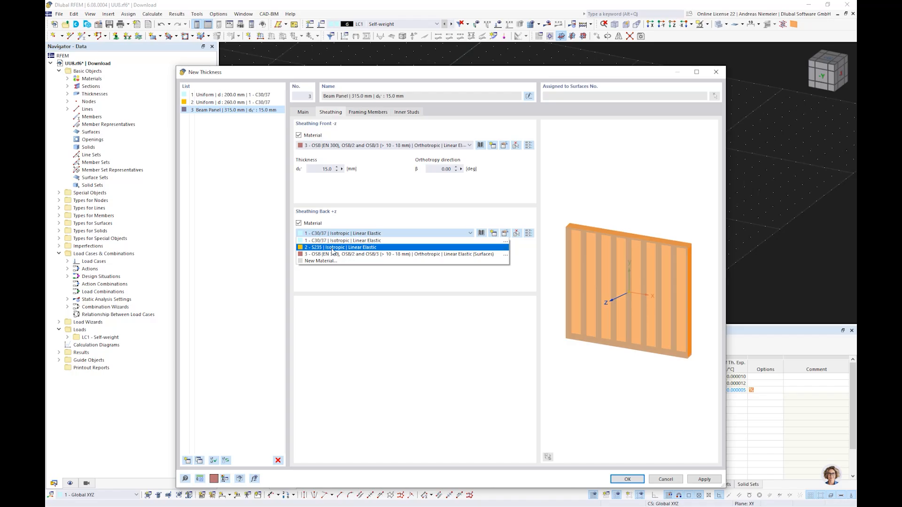
{"action": "left_click", "coordinate": [331, 254]}
{"action": "left_click", "coordinate": [326, 257]}
{"action": "type", "text": "15"}
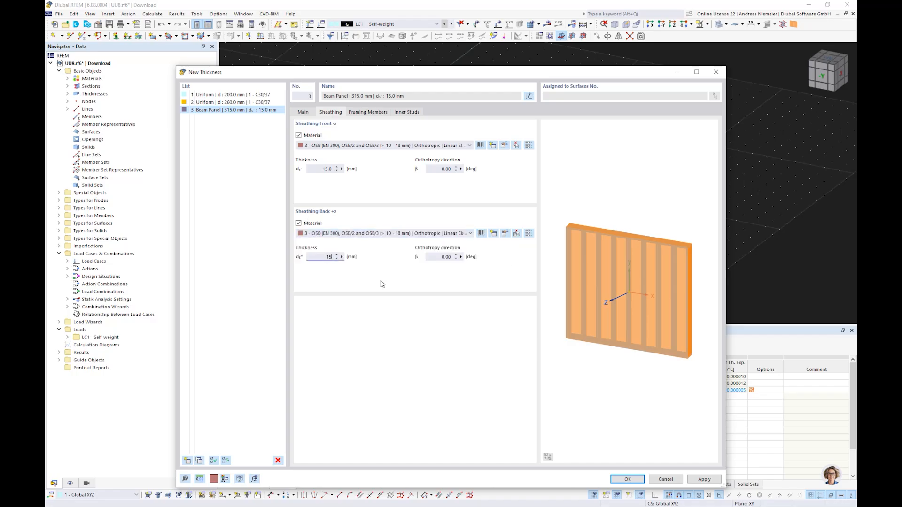
- Create a new rectangular section for the -y framing member with Softwood C24 to EN 338:2016-04 as its material
{"action": "left_click", "coordinate": [371, 112]}
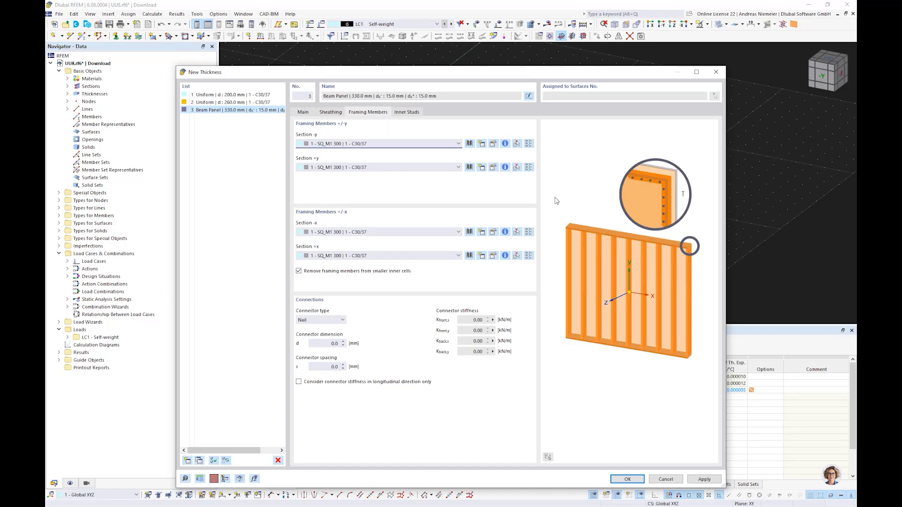
{"action": "left_click", "coordinate": [480, 144]}
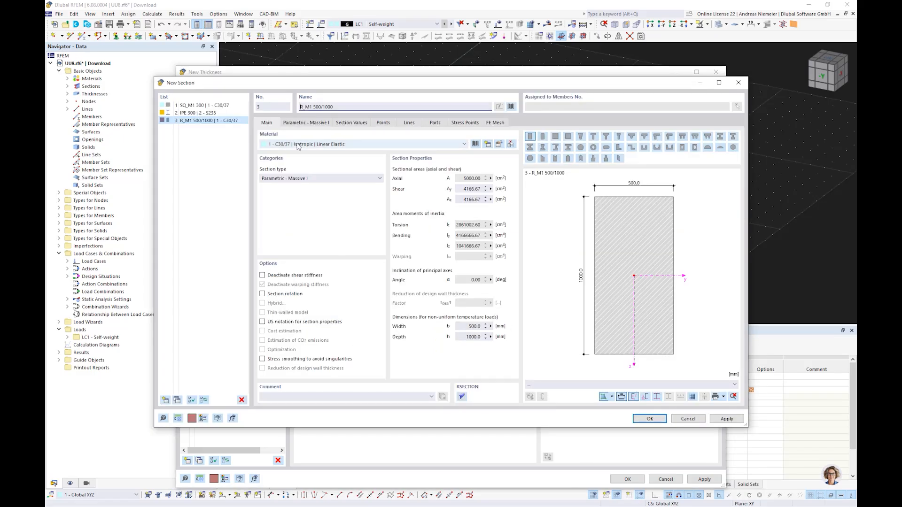
{"action": "left_click", "coordinate": [306, 123]}
{"action": "left_click", "coordinate": [267, 123]}
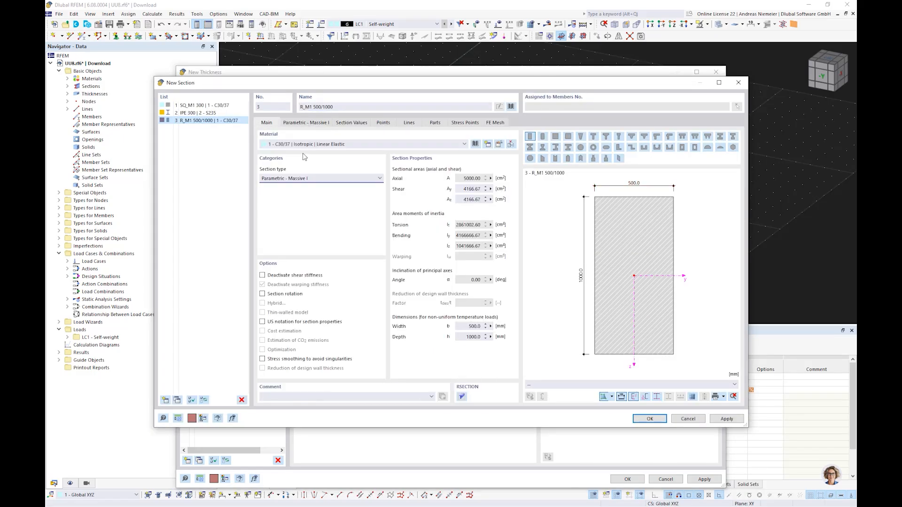
{"action": "left_click", "coordinate": [305, 144]}
{"action": "left_click", "coordinate": [305, 150]}
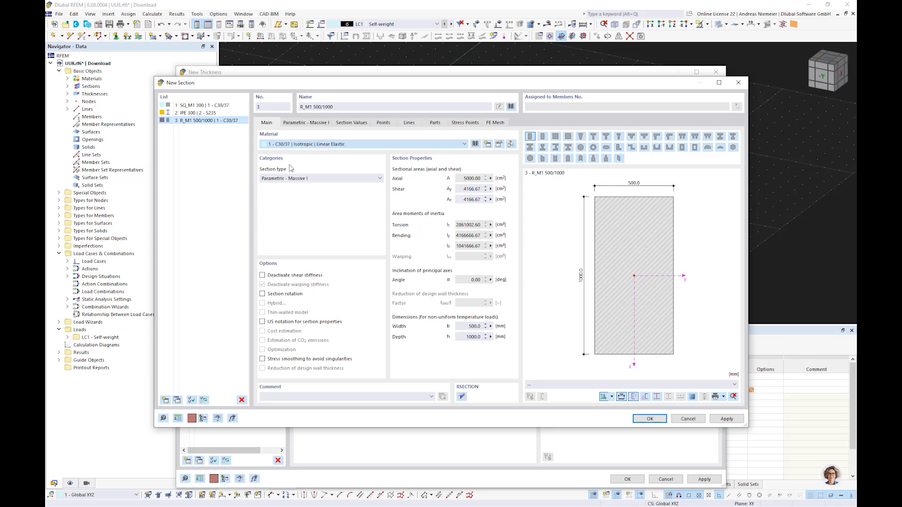
{"action": "left_click", "coordinate": [560, 103]}
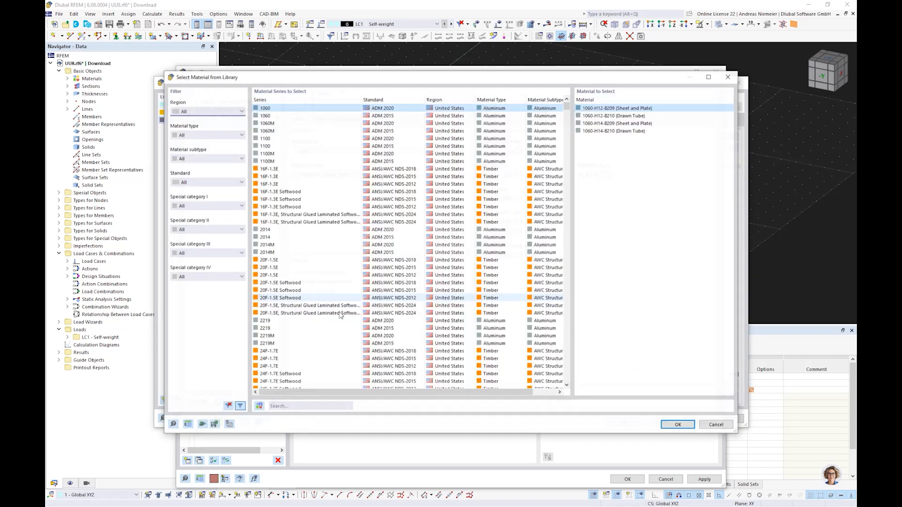
{"action": "type", "text": "c2"}
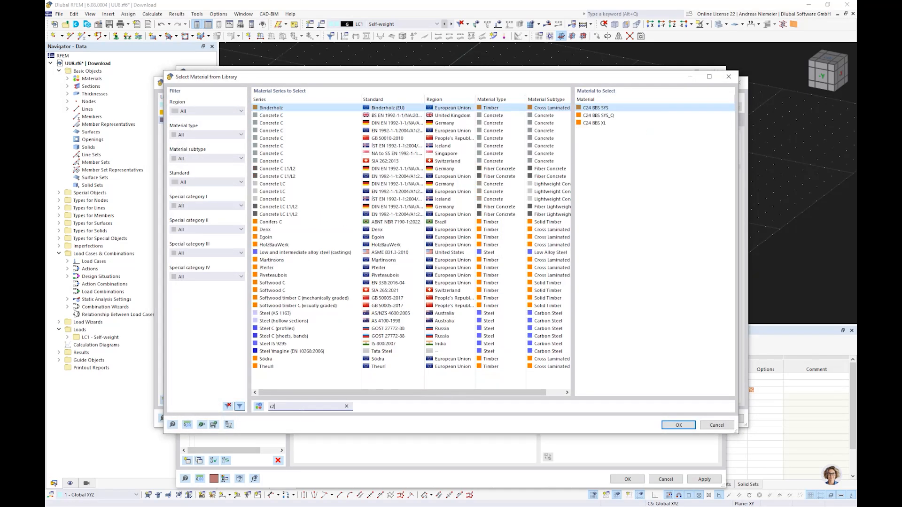
{"action": "type", "text": "4"}
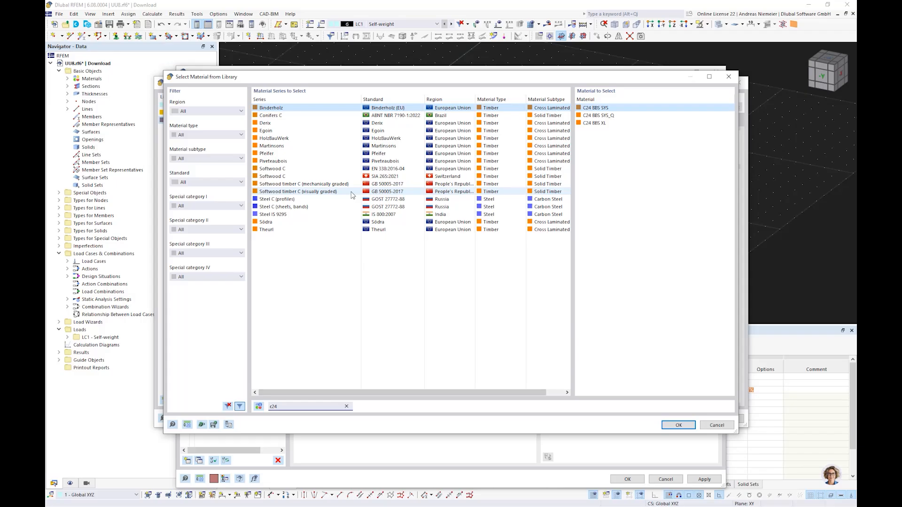
{"action": "left_click", "coordinate": [458, 169]}
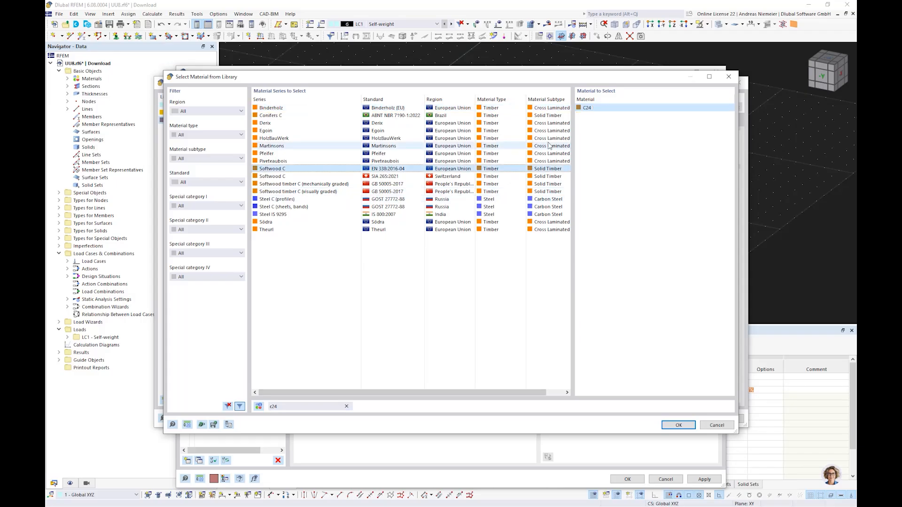
{"action": "left_click", "coordinate": [677, 425]}
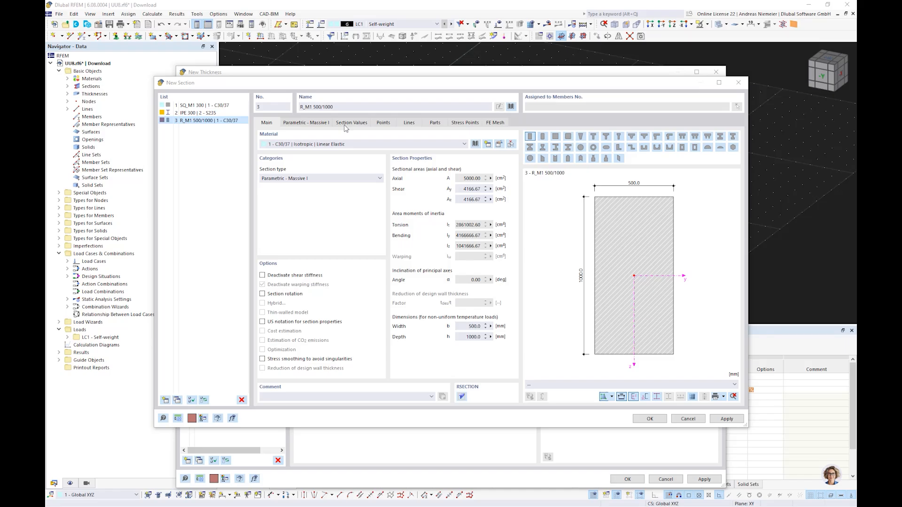
- Set the rectangular section's width b to 60 mm and height h to 200 mm, and accept it
{"action": "left_click", "coordinate": [302, 124]}
{"action": "type", "text": "60"}
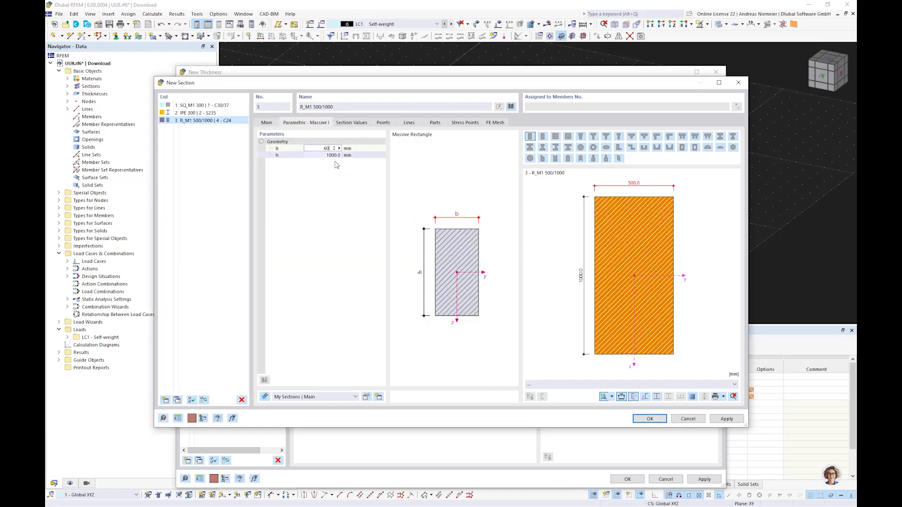
{"action": "key", "text": "Tab"}
{"action": "type", "text": "200"}
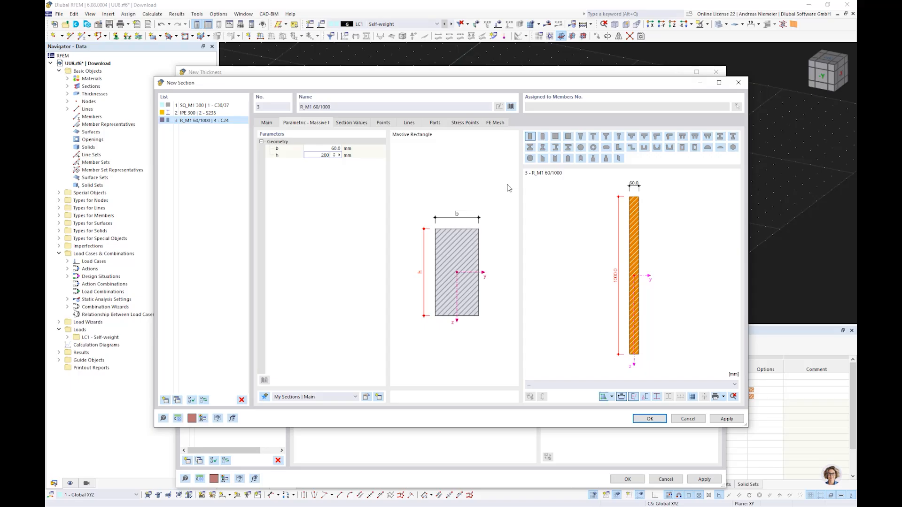
{"action": "key", "text": "Return"}
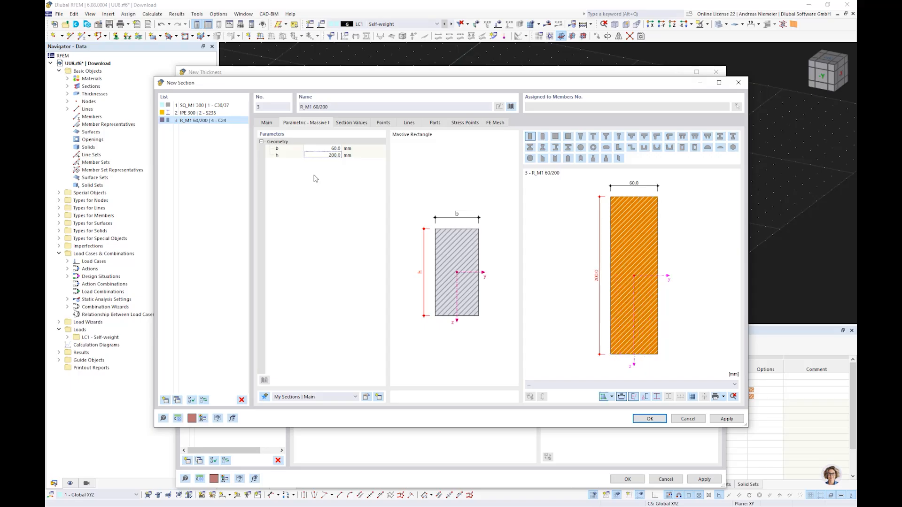
{"action": "left_click", "coordinate": [649, 420]}
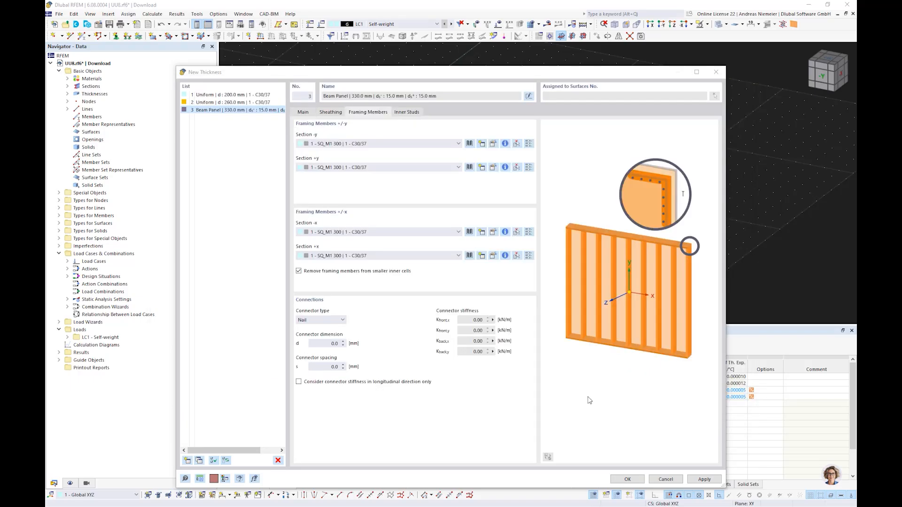
- Assign the R_M1 60/200 C24 section to the +y, -x and +x framing members
{"action": "left_click", "coordinate": [334, 166]}
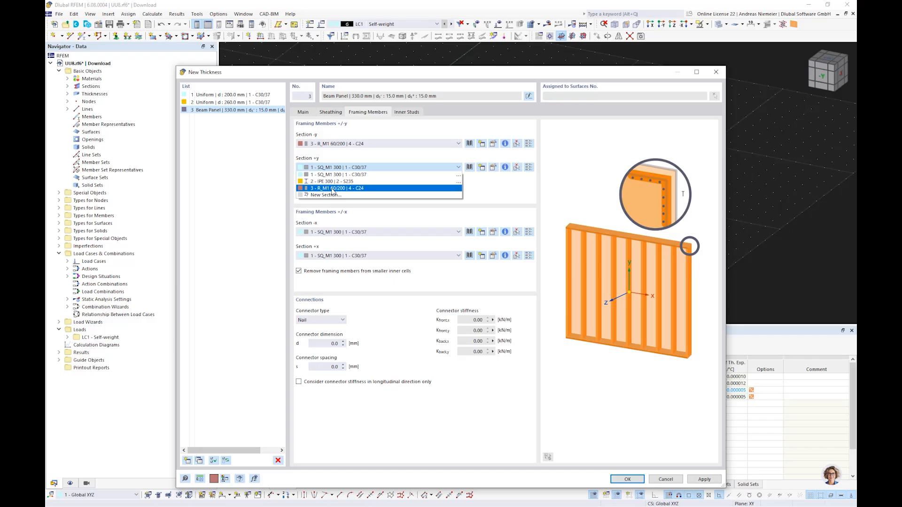
{"action": "left_click", "coordinate": [333, 188]}
{"action": "left_click", "coordinate": [327, 234]}
{"action": "left_click", "coordinate": [329, 253]}
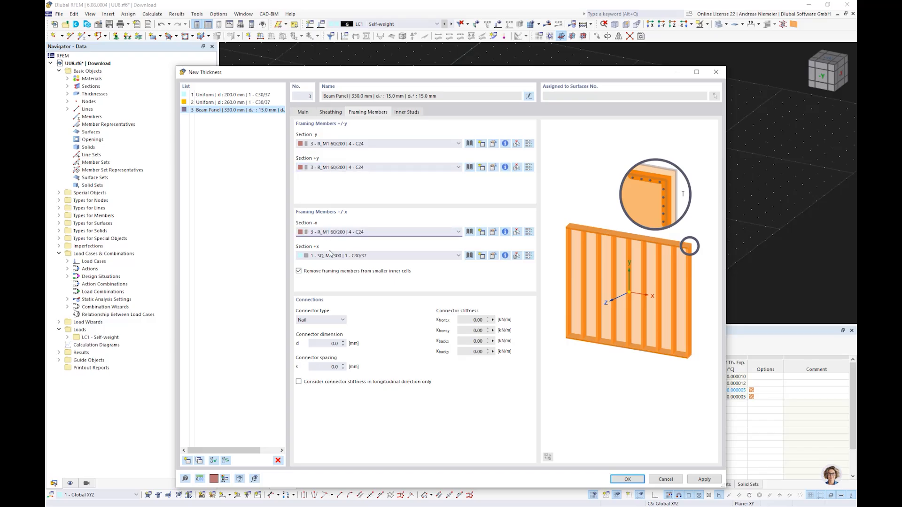
{"action": "left_click", "coordinate": [330, 254]}
{"action": "left_click", "coordinate": [328, 277]}
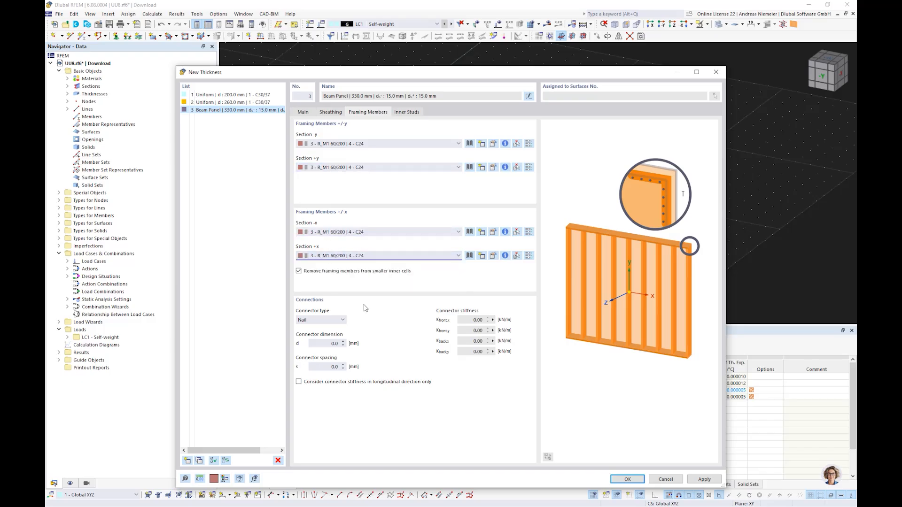
- Connect the framing members with staples of 1.5 x 40 mm at a connector spacing of 75 mm
{"action": "left_click", "coordinate": [338, 321]}
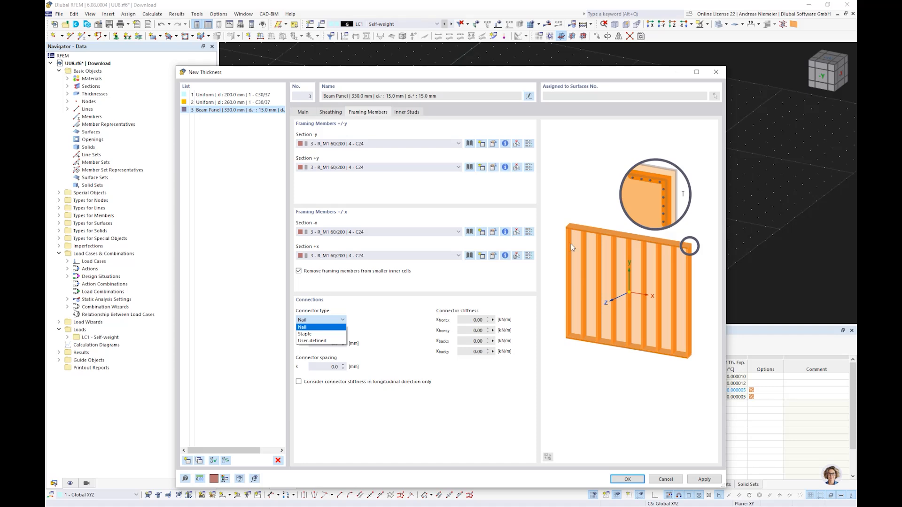
{"action": "left_click", "coordinate": [324, 334]}
{"action": "left_click", "coordinate": [315, 343]}
{"action": "double_click", "coordinate": [315, 343]}
{"action": "type", "text": "1,5"}
{"action": "key", "text": "Tab"}
{"action": "type", "text": "40"}
{"action": "key", "text": "Tab"}
{"action": "type", "text": "75"}
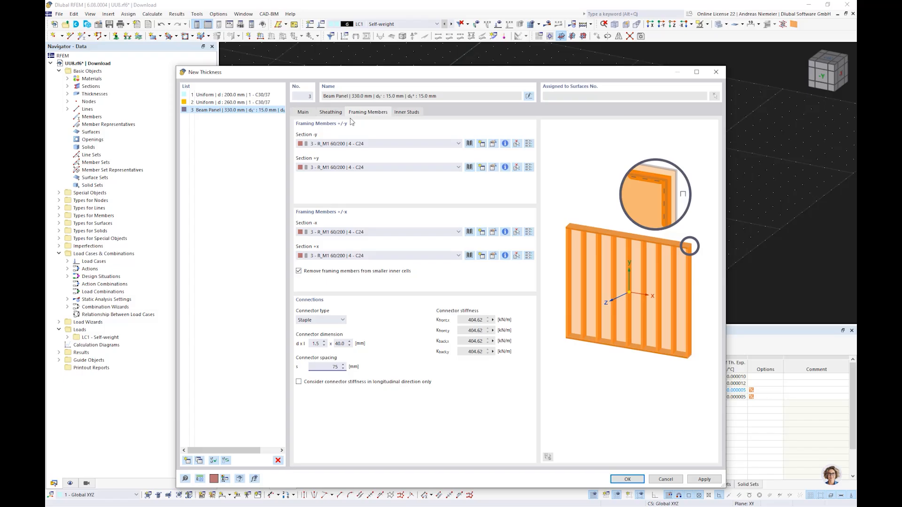
- Assign the R_M1 60/200 C24 section to the inner studs and set their center-to-center spacing to 625 mm
{"action": "left_click", "coordinate": [405, 112]}
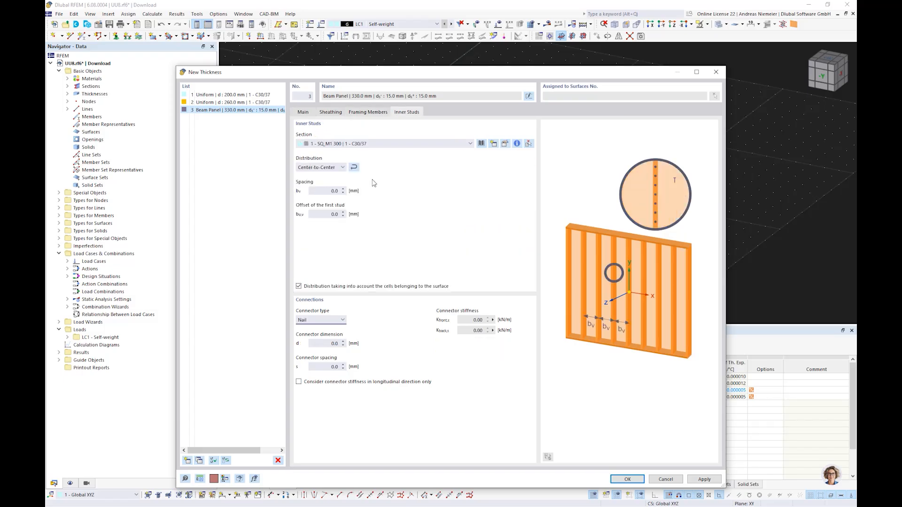
{"action": "left_click", "coordinate": [328, 144]}
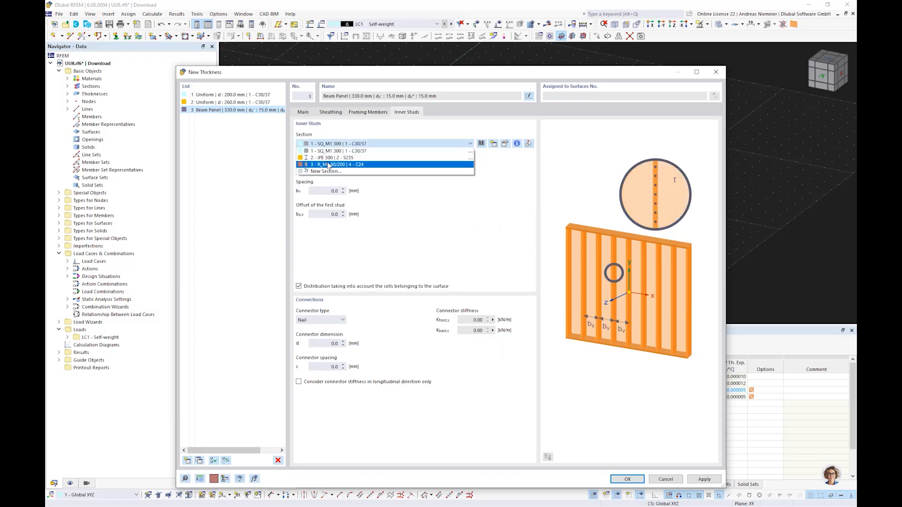
{"action": "left_click", "coordinate": [328, 165]}
{"action": "double_click", "coordinate": [334, 191]}
{"action": "type", "text": "625"}
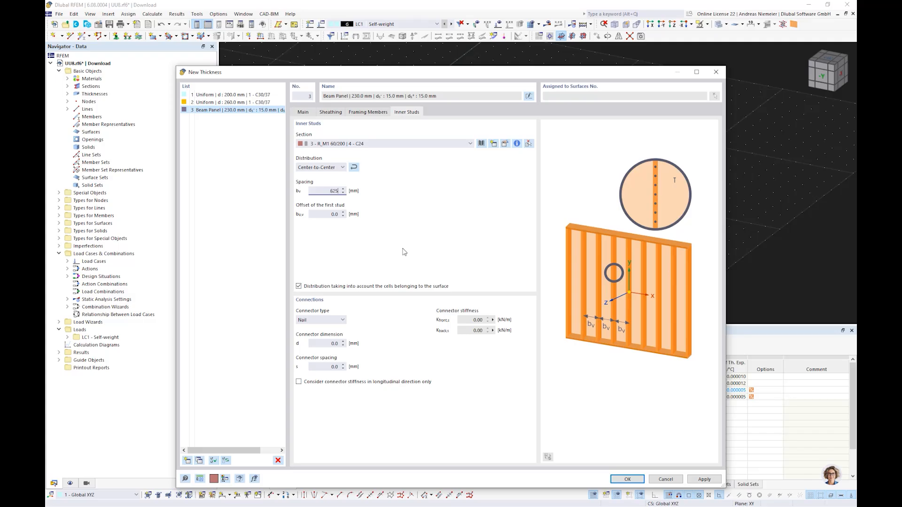
- Connect the inner studs with staples of 1.5 x 40 mm at a connector spacing of 75 mm
{"action": "left_click", "coordinate": [318, 323]}
{"action": "left_click", "coordinate": [317, 337]}
{"action": "left_click", "coordinate": [315, 344]}
{"action": "type", "text": "1"}
{"action": "key", "text": "Tab"}
{"action": "type", "text": "40"}
{"action": "key", "text": "Tab"}
{"action": "type", "text": "75"}
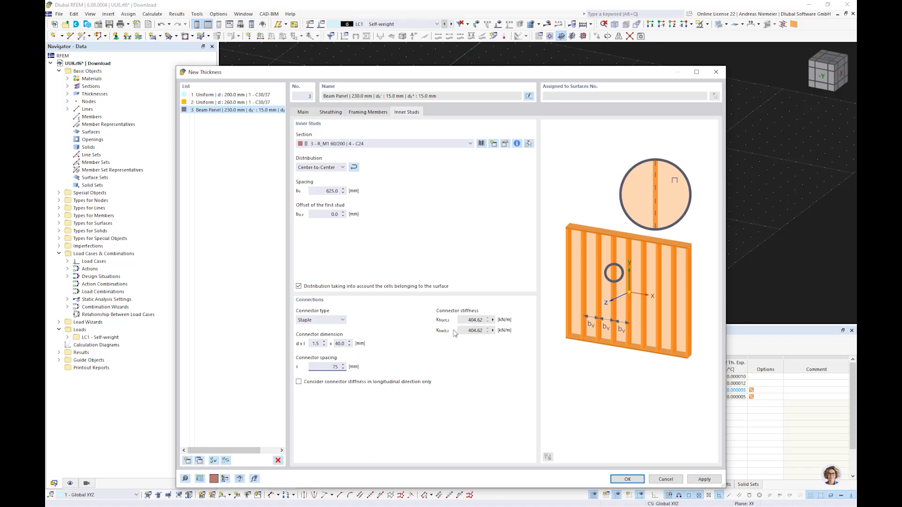
- Accept the beam panel thickness for the template surface and run the copy to generate the wall surfaces
{"action": "left_click", "coordinate": [628, 479]}
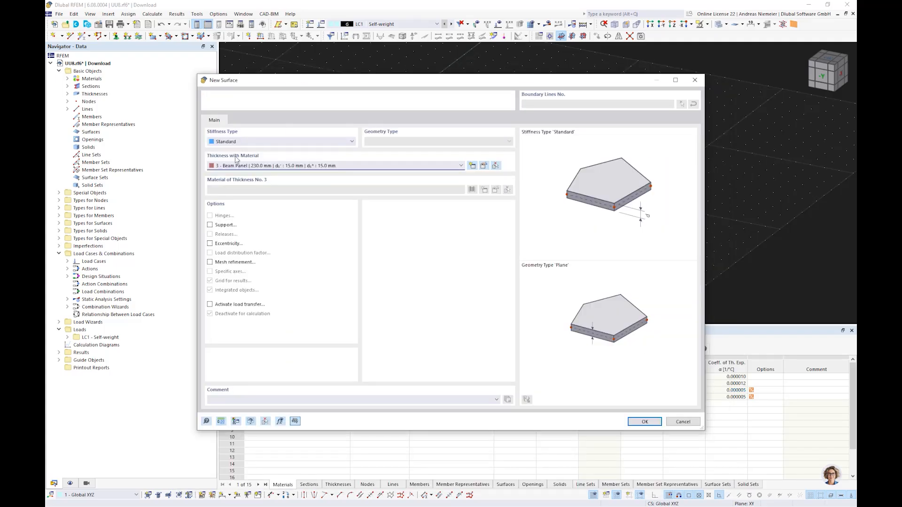
{"action": "left_click", "coordinate": [632, 421]}
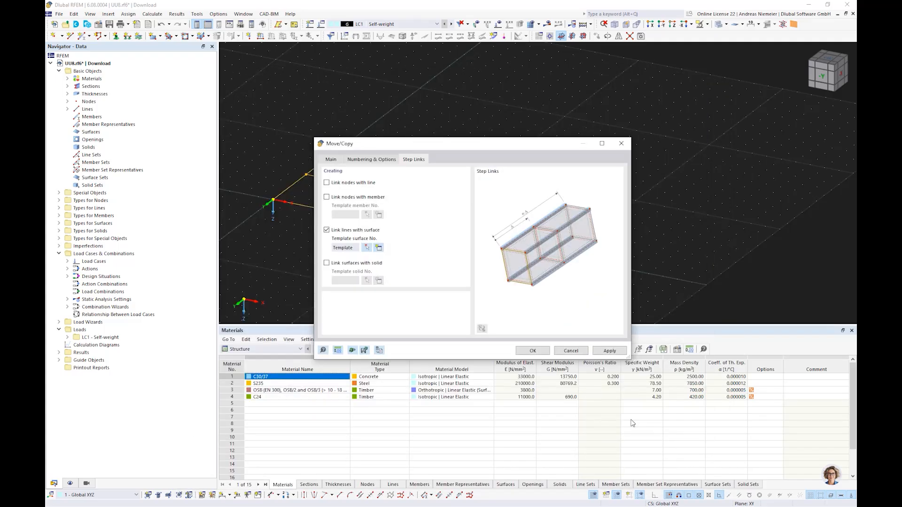
{"action": "left_click", "coordinate": [533, 351]}
{"action": "left_click", "coordinate": [543, 281]}
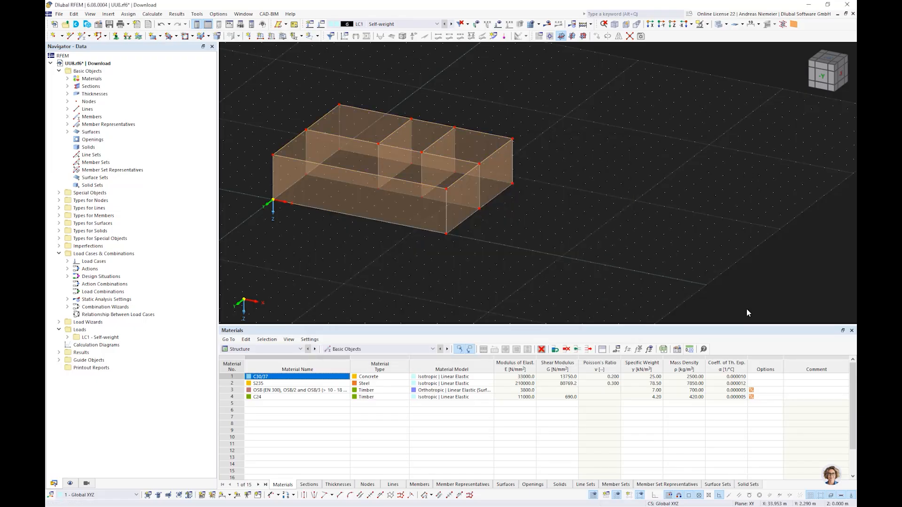
- Assign the hinged line support to all bottom lines of the walls
{"action": "middle_click_drag", "start_coordinate": [339, 248], "coordinate": [433, 306]}
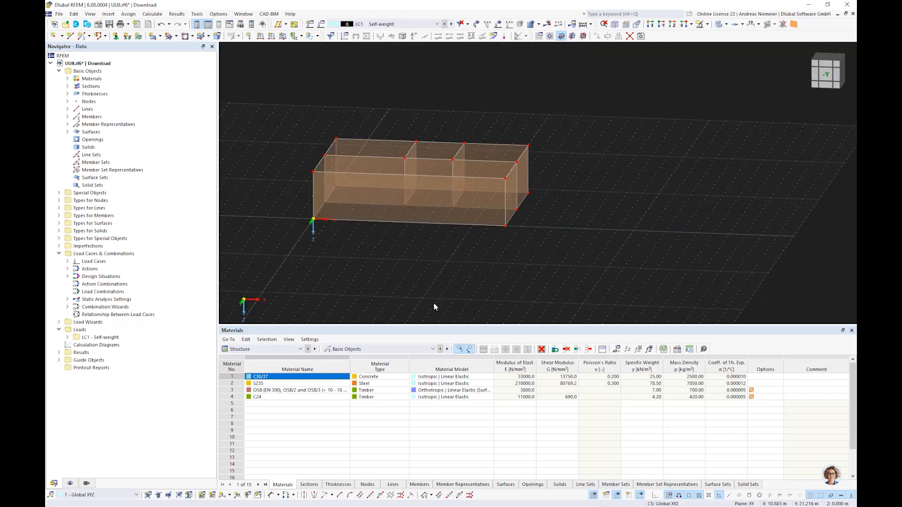
{"action": "left_click", "coordinate": [127, 35]}
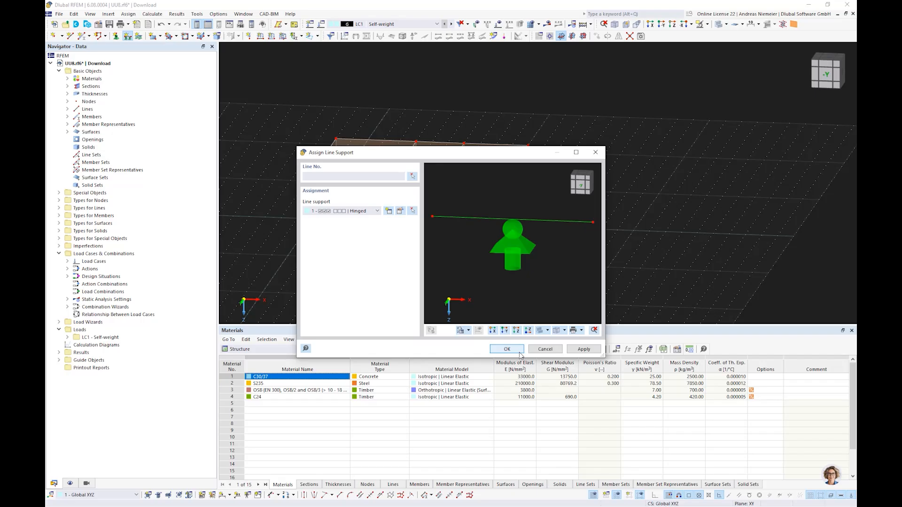
{"action": "left_click", "coordinate": [506, 349]}
{"action": "left_click_drag", "start_coordinate": [289, 175], "coordinate": [546, 246]}
{"action": "middle_click_drag", "start_coordinate": [586, 202], "coordinate": [461, 248], "text": "ctrl"}
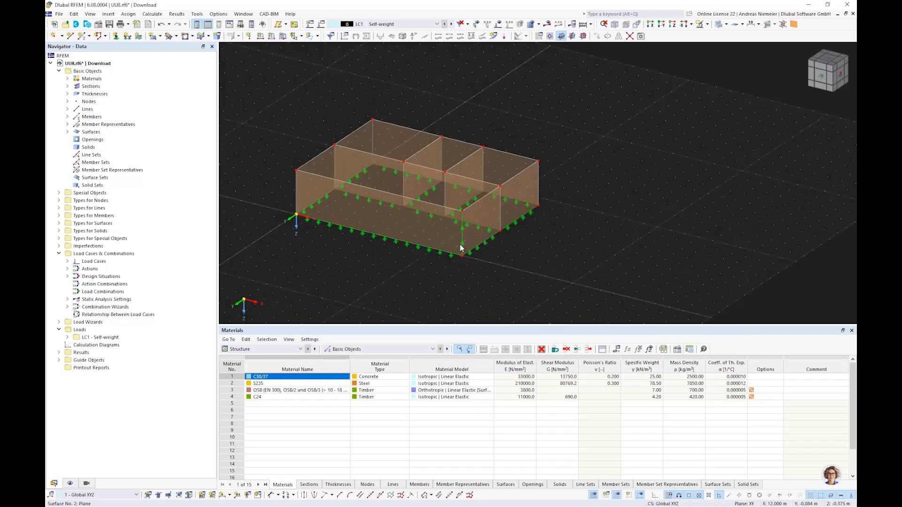
{"action": "scroll", "coordinate": [461, 248], "scroll_direction": "up", "scroll_amount": 3}
{"action": "scroll", "coordinate": [531, 270], "scroll_direction": "down", "scroll_amount": 3}
{"action": "middle_click_drag", "start_coordinate": [408, 287], "coordinate": [427, 268]}
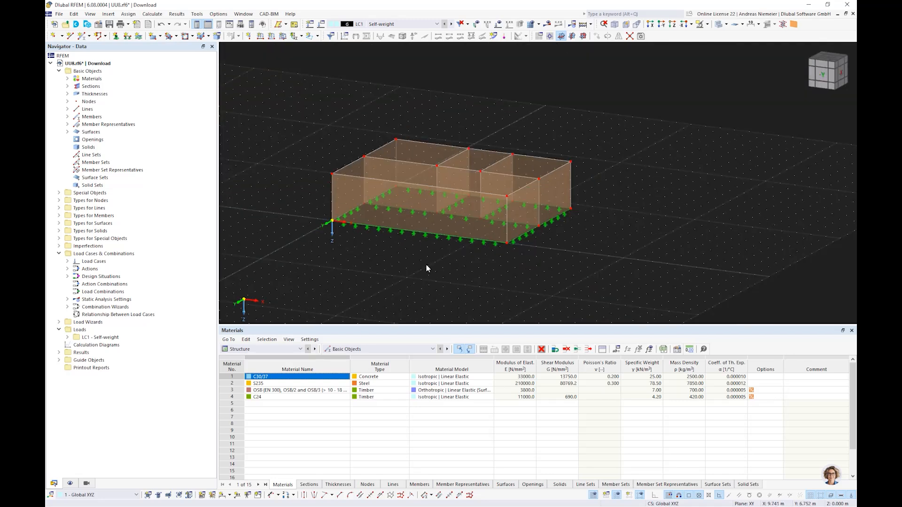
- Calculate the structure for LC1 Self-weight and examine the line support reactions
{"action": "left_click", "coordinate": [551, 25]}
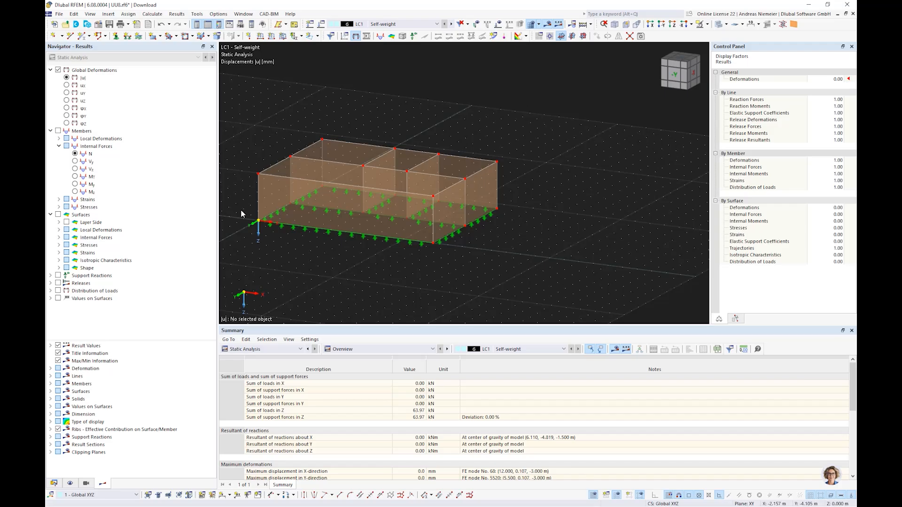
{"action": "left_click", "coordinate": [58, 275]}
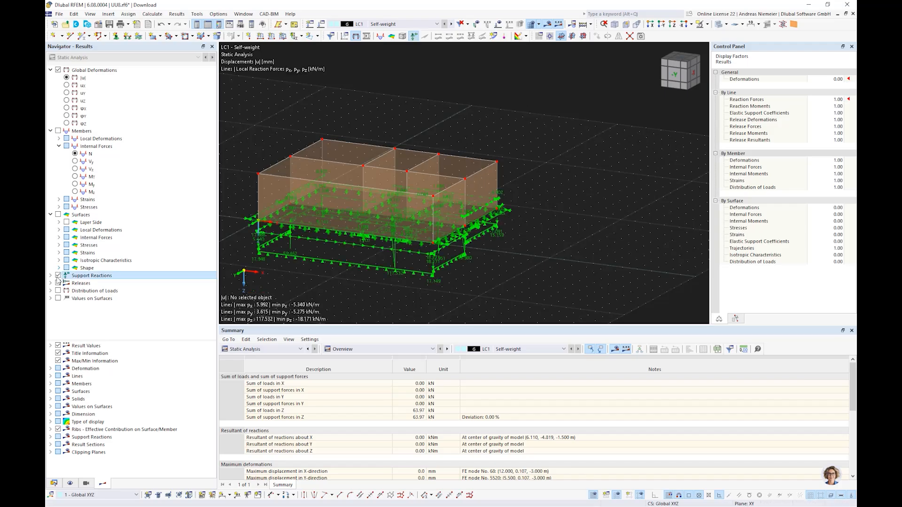
{"action": "left_click", "coordinate": [58, 276]}
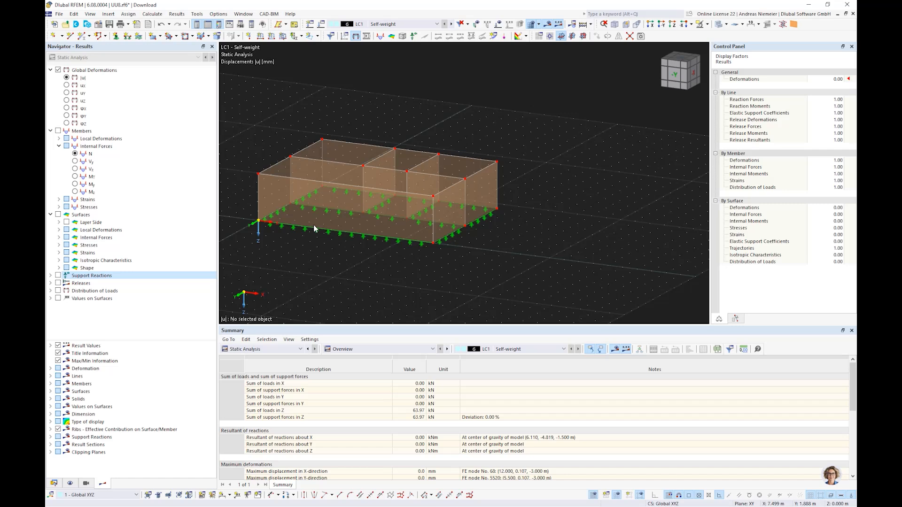
- Turn off the global deformations and examine the beam panels' generated topology objects in a wireframe display of the model
{"action": "left_click", "coordinate": [58, 215]}
{"action": "left_click", "coordinate": [58, 215]}
{"action": "middle_click_drag", "start_coordinate": [301, 255], "coordinate": [376, 263]}
{"action": "scroll", "coordinate": [374, 261], "scroll_direction": "up", "scroll_amount": 2}
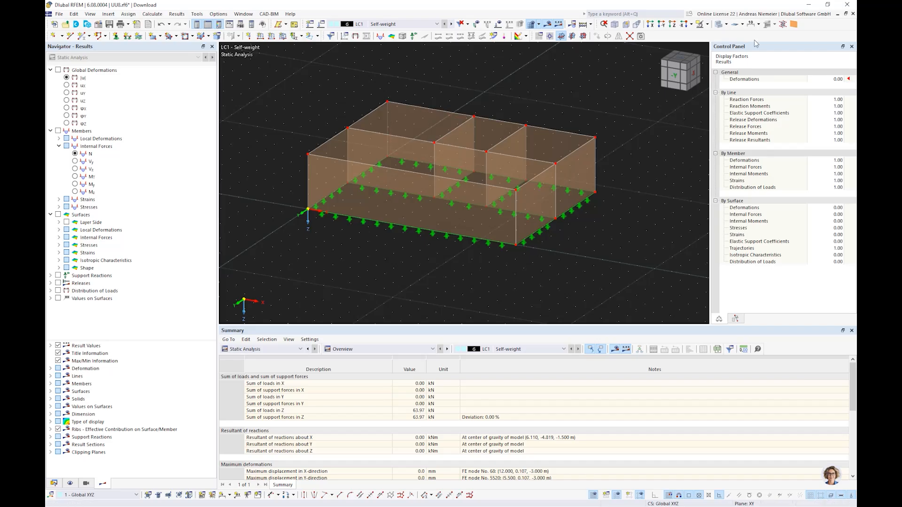
{"action": "left_click", "coordinate": [793, 24]}
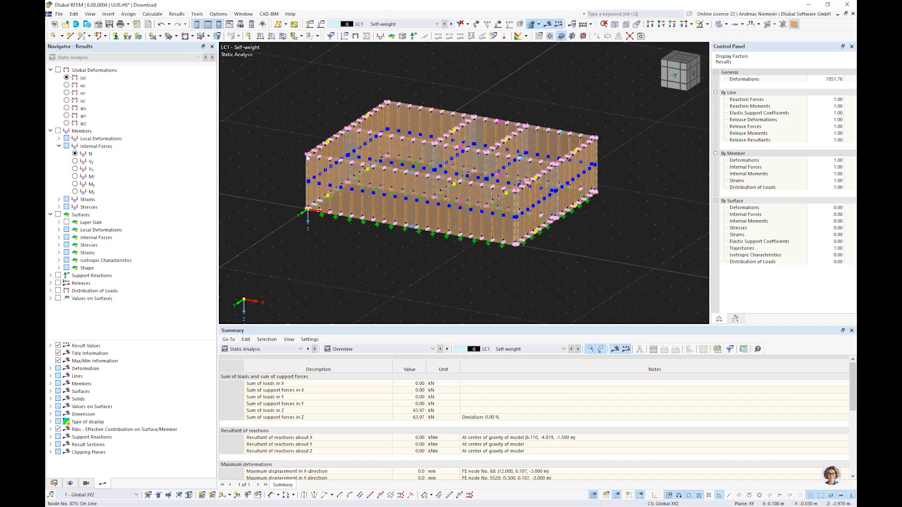
{"action": "scroll", "coordinate": [307, 157], "scroll_direction": "up", "scroll_amount": 5}
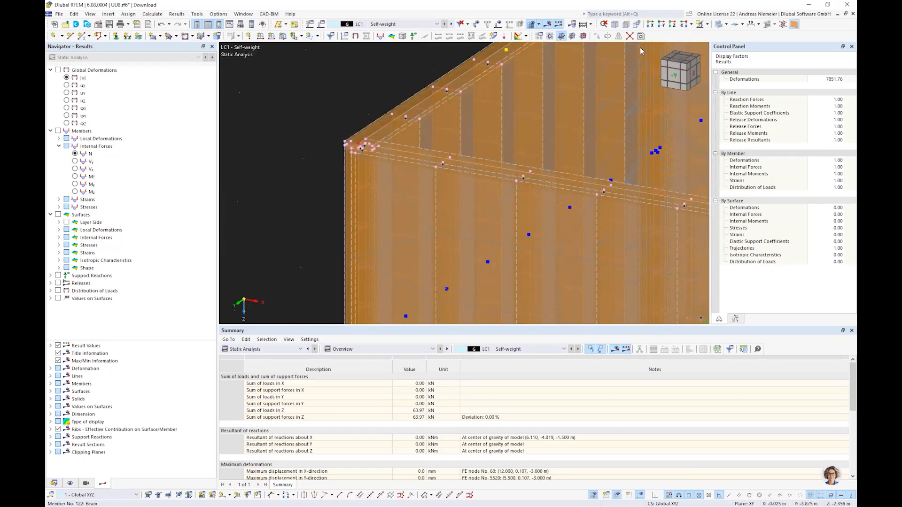
{"action": "left_click", "coordinate": [718, 25]}
{"action": "scroll", "coordinate": [385, 187], "scroll_direction": "up", "scroll_amount": 3}
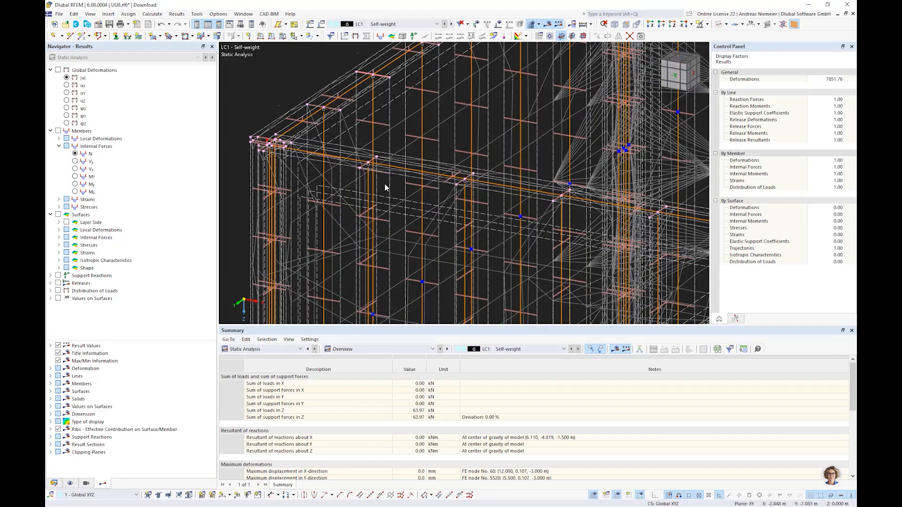
{"action": "scroll", "coordinate": [354, 150], "scroll_direction": "down", "scroll_amount": 2}
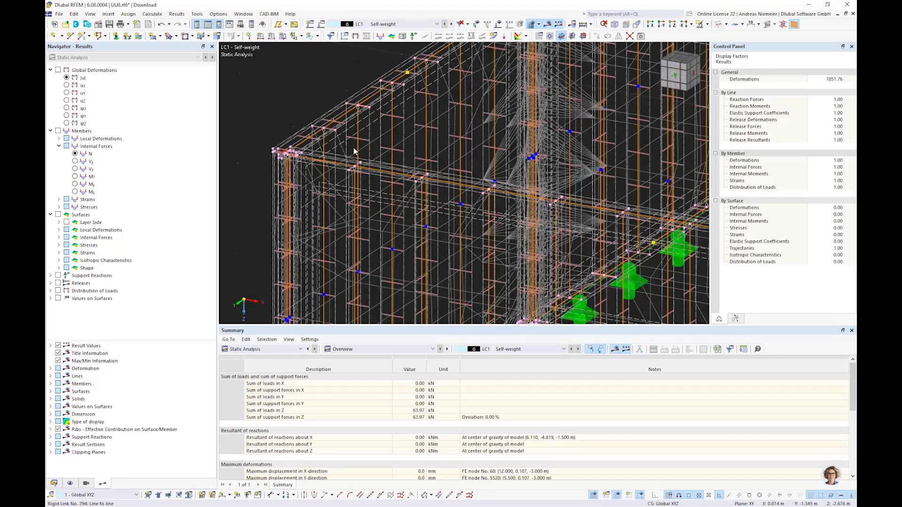
{"action": "scroll", "coordinate": [282, 131], "scroll_direction": "down", "scroll_amount": 3}
{"action": "middle_click_drag", "start_coordinate": [282, 131], "coordinate": [263, 100]}
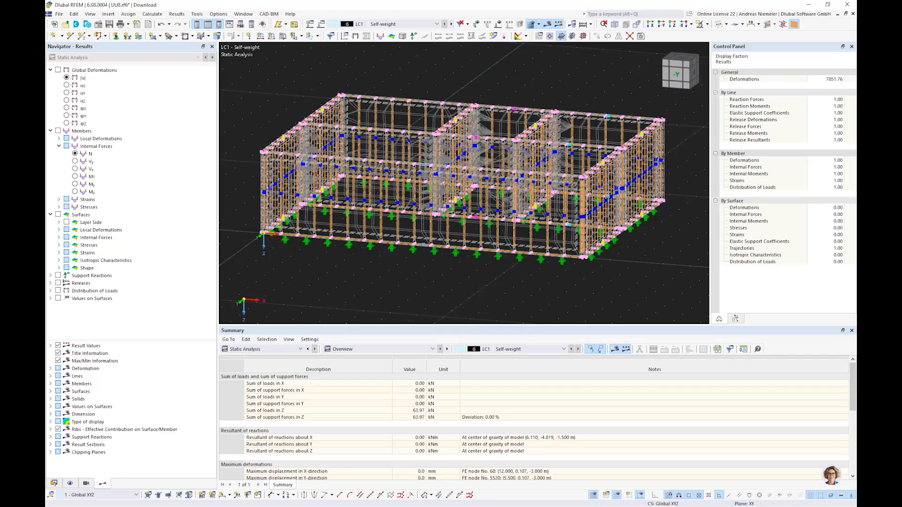
- Examine the axial forces N in the members, then hide these results and the beam panel topology objects
{"action": "left_click", "coordinate": [59, 131]}
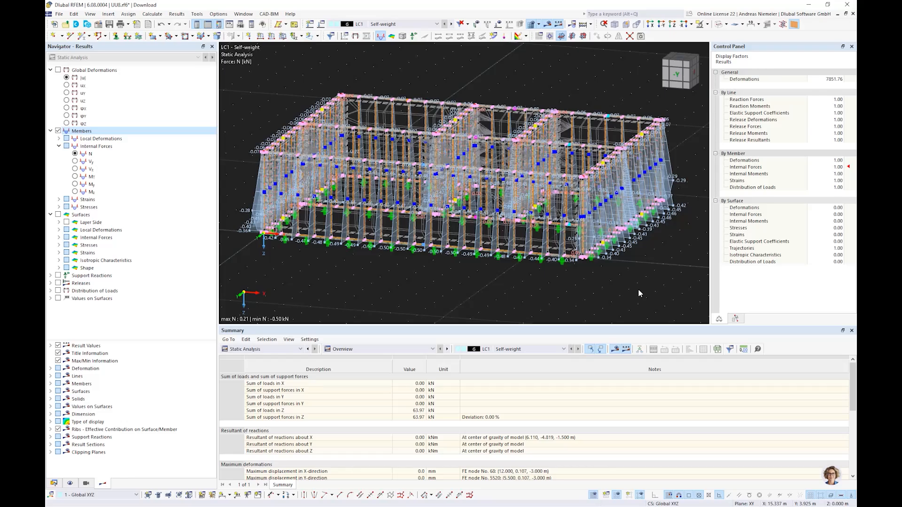
{"action": "left_click", "coordinate": [58, 131]}
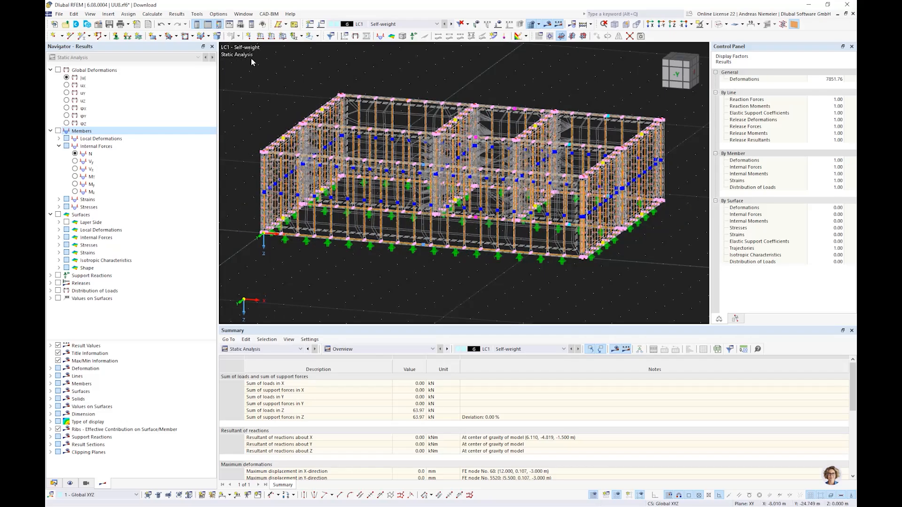
{"action": "left_click", "coordinate": [793, 26]}
- Set the work plane to XZ and draw two rectangular openings side by side in the long front wall
{"action": "middle_click_drag", "start_coordinate": [442, 265], "coordinate": [321, 298], "text": "ctrl"}
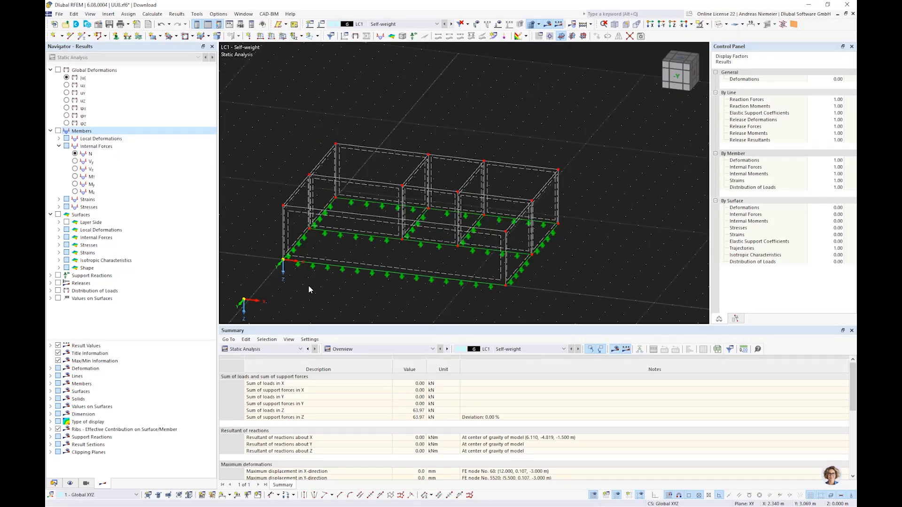
{"action": "left_click", "coordinate": [572, 36]}
{"action": "left_click", "coordinate": [584, 36]}
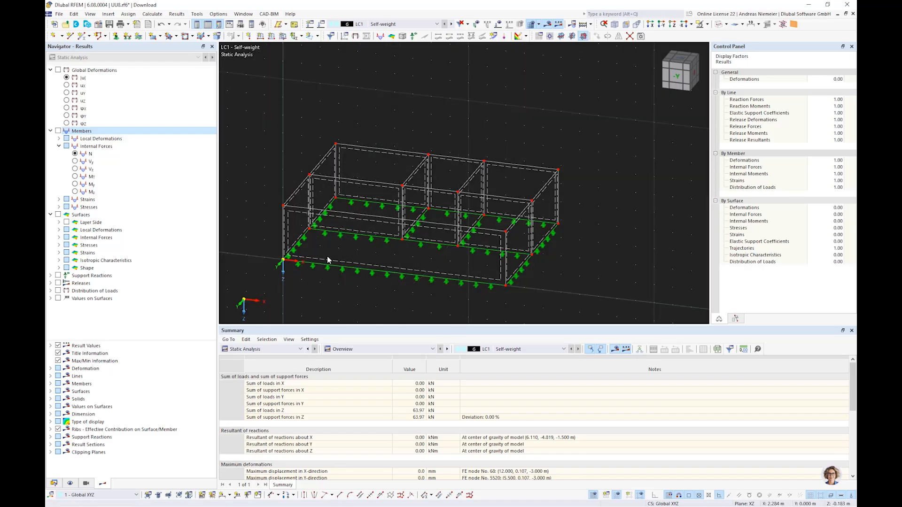
{"action": "scroll", "coordinate": [328, 259], "scroll_direction": "up", "scroll_amount": 2}
{"action": "middle_click_drag", "start_coordinate": [352, 262], "coordinate": [299, 211], "text": "ctrl"}
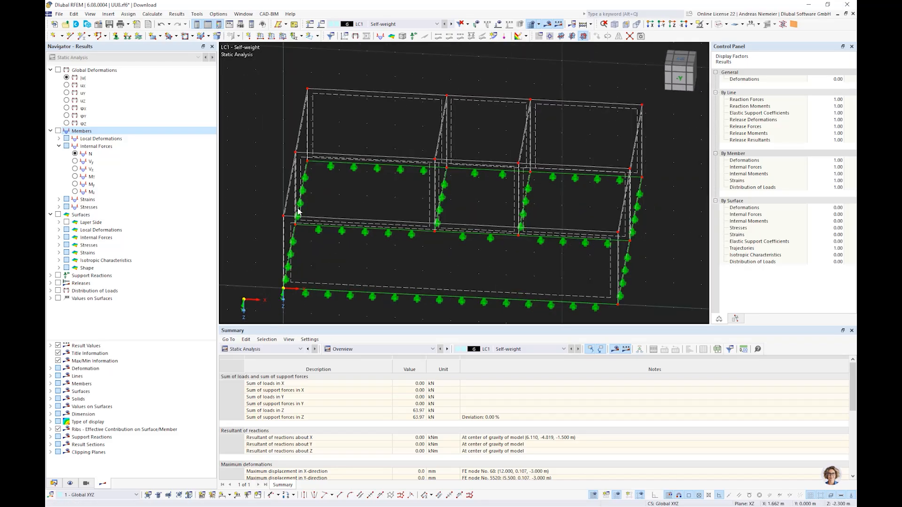
{"action": "left_click", "coordinate": [183, 37]}
{"action": "left_click", "coordinate": [339, 243]}
{"action": "left_click", "coordinate": [395, 270]}
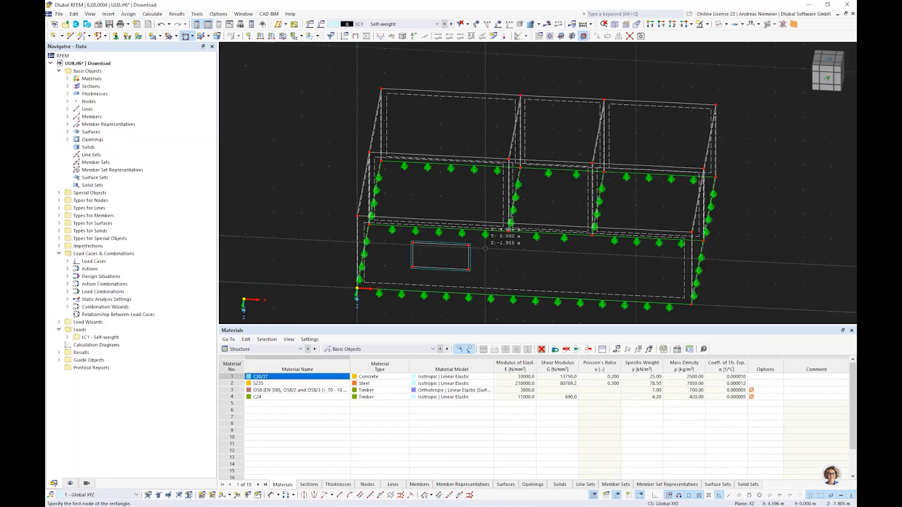
{"action": "left_click", "coordinate": [552, 250]}
{"action": "left_click", "coordinate": [608, 276]}
{"action": "key", "text": "Escape"}
- Briefly display the beam panel topology objects to examine the studs around the two front wall openings
{"action": "middle_click_drag", "start_coordinate": [760, 251], "coordinate": [693, 208]}
{"action": "scroll", "coordinate": [681, 198], "scroll_direction": "up", "scroll_amount": 2}
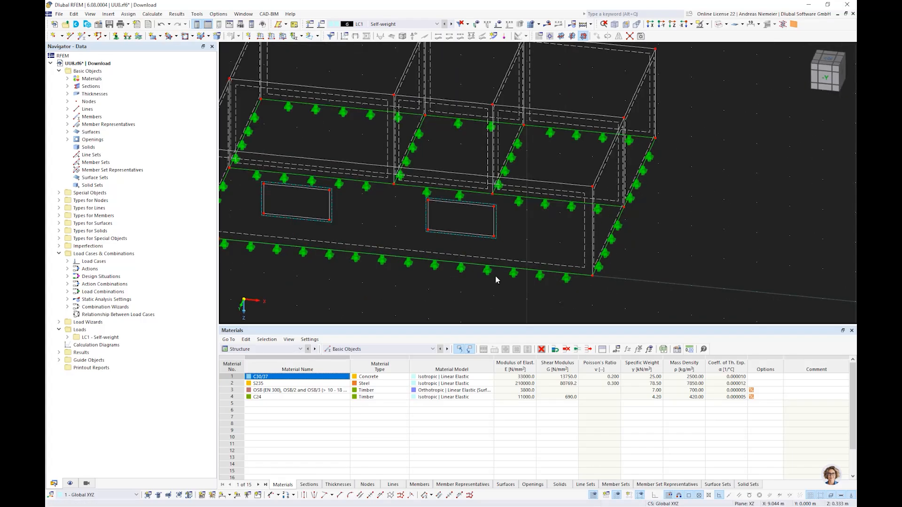
{"action": "left_click", "coordinate": [794, 25]}
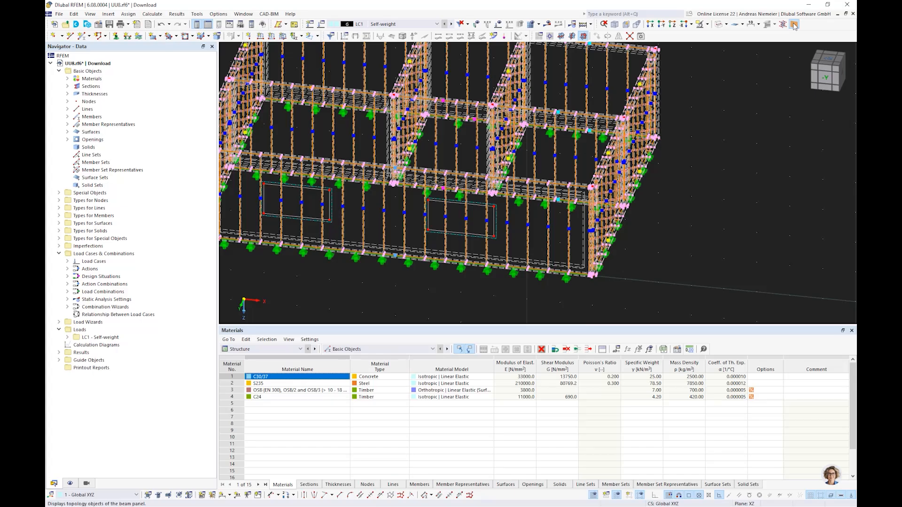
{"action": "left_click", "coordinate": [793, 24]}
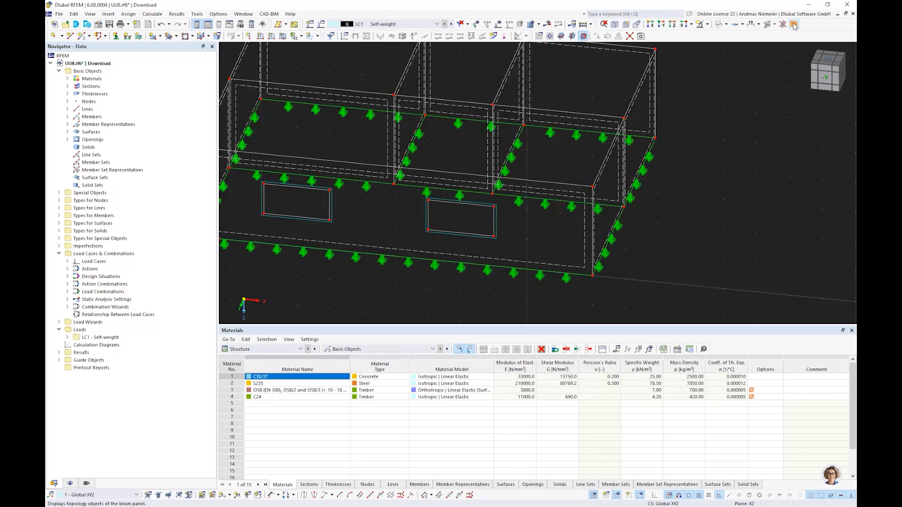
- Create surface cells due to openings in the front wall, divided vertically along the edges of both openings
{"action": "right_click", "coordinate": [434, 256]}
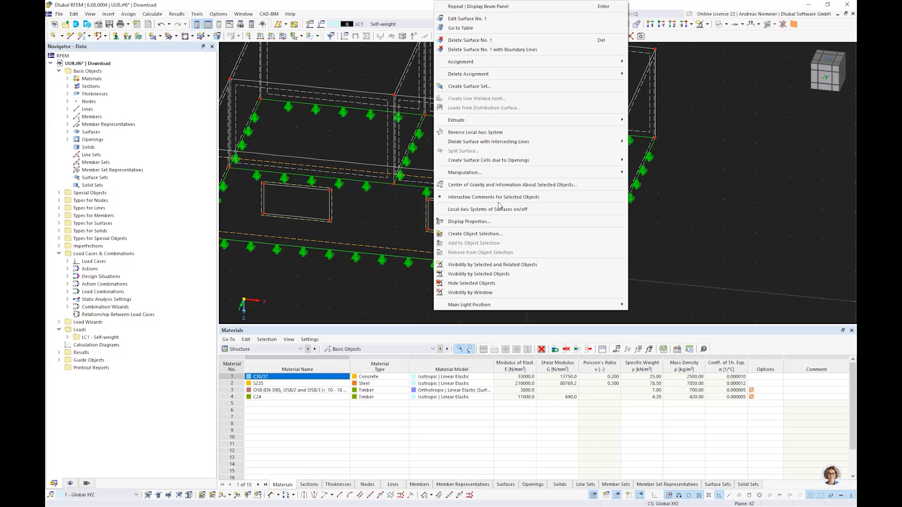
{"action": "mouse_move", "coordinate": [501, 172]}
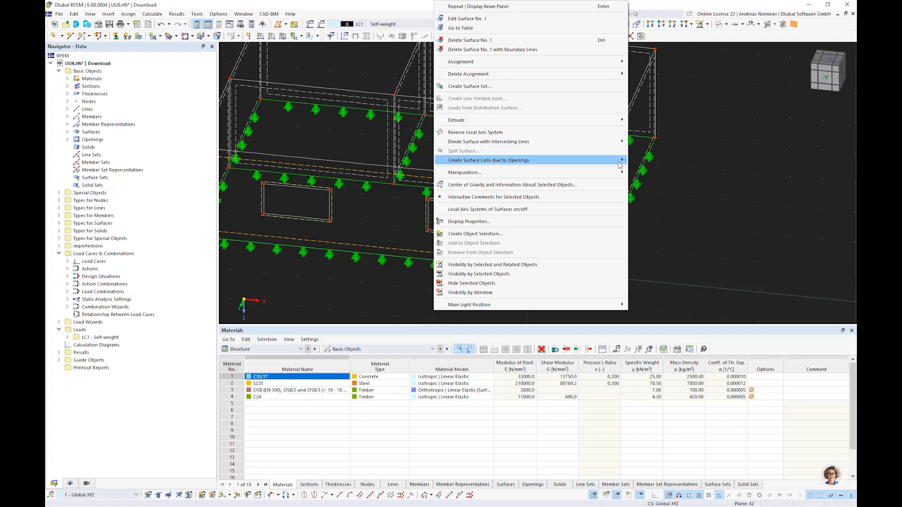
{"action": "mouse_move", "coordinate": [619, 162]}
{"action": "left_click", "coordinate": [661, 170]}
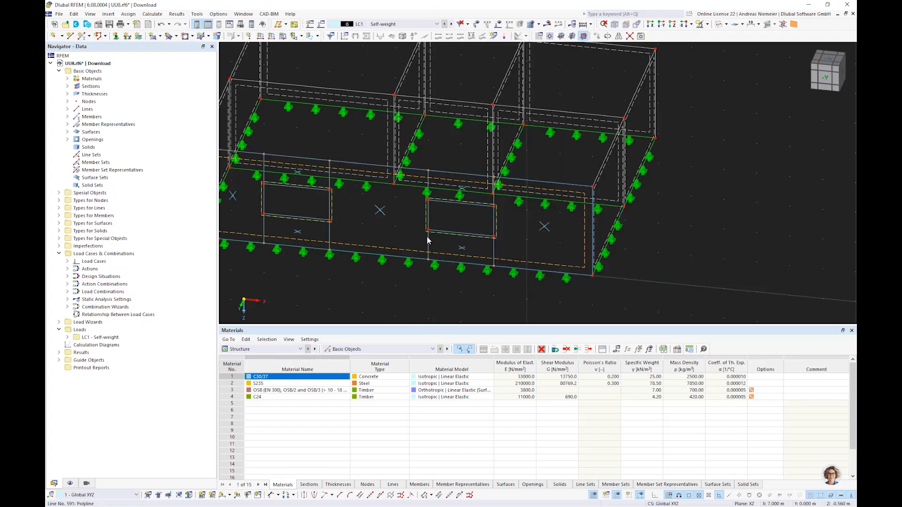
{"action": "scroll", "coordinate": [385, 302], "scroll_direction": "down", "scroll_amount": 2}
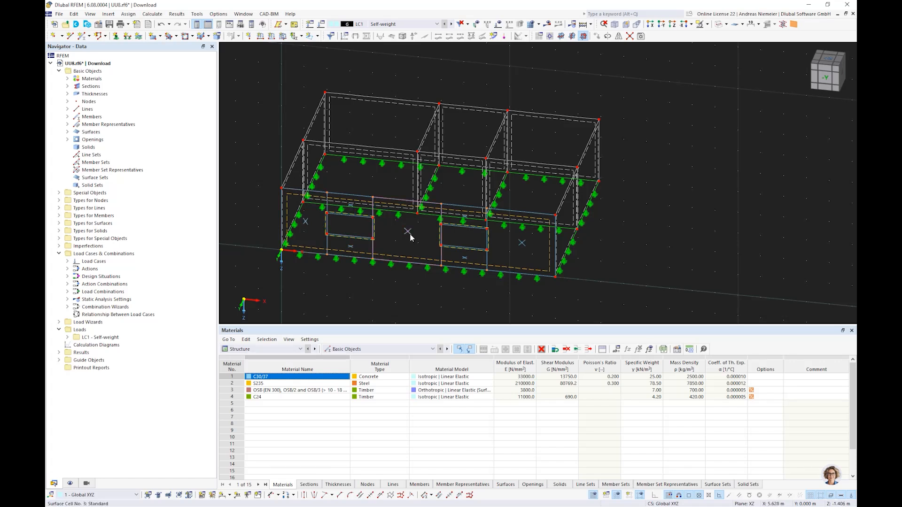
- Display the beam panel topology objects to examine the framing around both front wall openings, hide them again, and inspect the list of thicknesses
{"action": "left_click", "coordinate": [794, 25]}
{"action": "middle_click_drag", "start_coordinate": [448, 281], "coordinate": [439, 289], "text": "ctrl"}
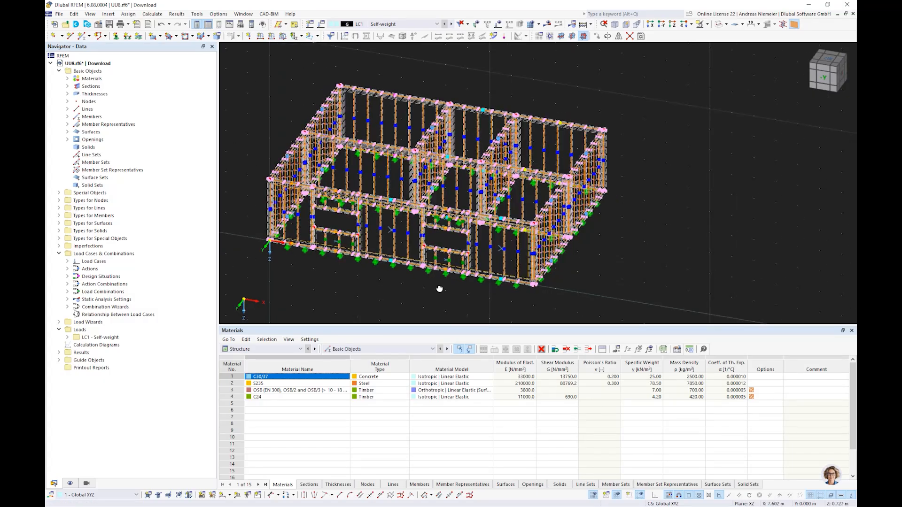
{"action": "scroll", "coordinate": [320, 214], "scroll_direction": "up", "scroll_amount": 5}
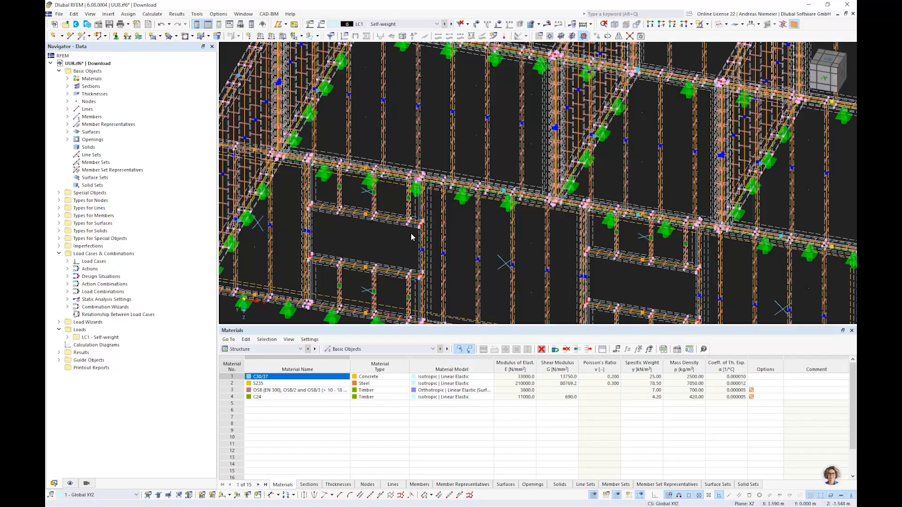
{"action": "scroll", "coordinate": [411, 237], "scroll_direction": "down", "scroll_amount": 3}
{"action": "scroll", "coordinate": [434, 238], "scroll_direction": "up", "scroll_amount": 3}
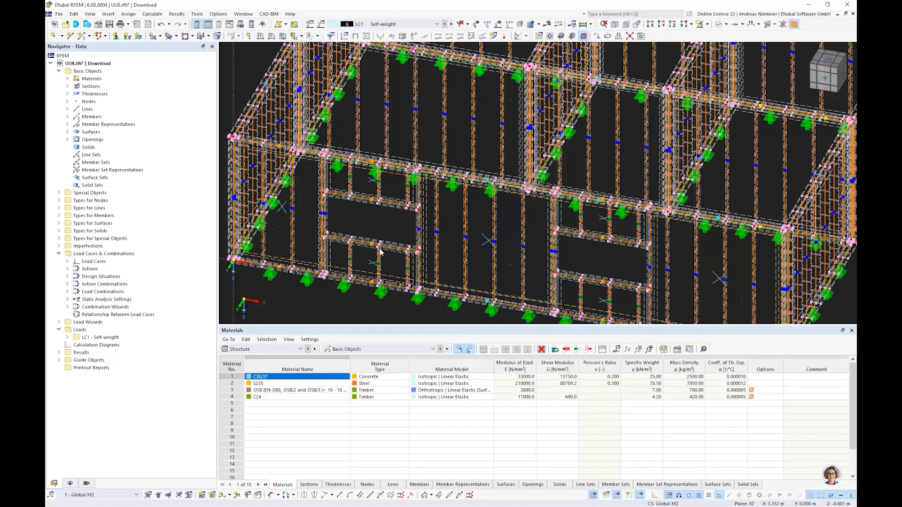
{"action": "scroll", "coordinate": [301, 292], "scroll_direction": "down", "scroll_amount": 3}
{"action": "middle_click_drag", "start_coordinate": [675, 222], "coordinate": [701, 138]}
{"action": "left_click", "coordinate": [793, 24]}
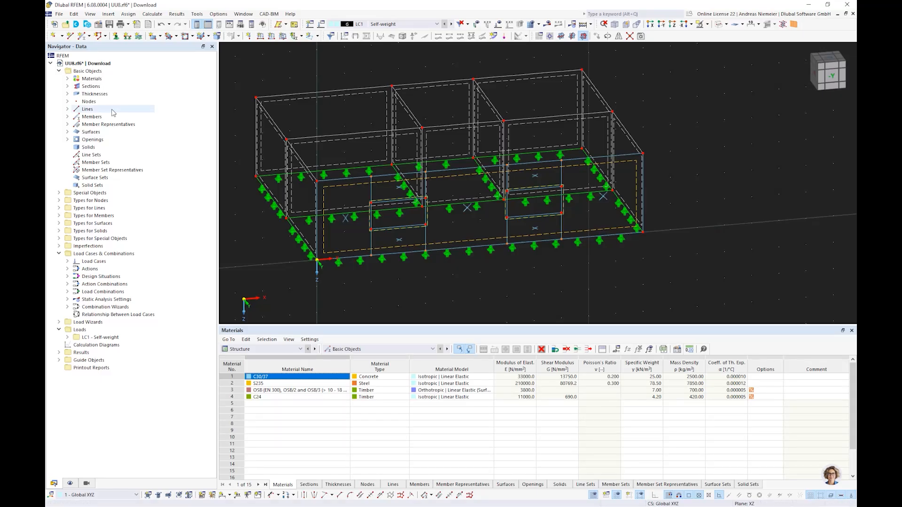
{"action": "left_click", "coordinate": [67, 94]}
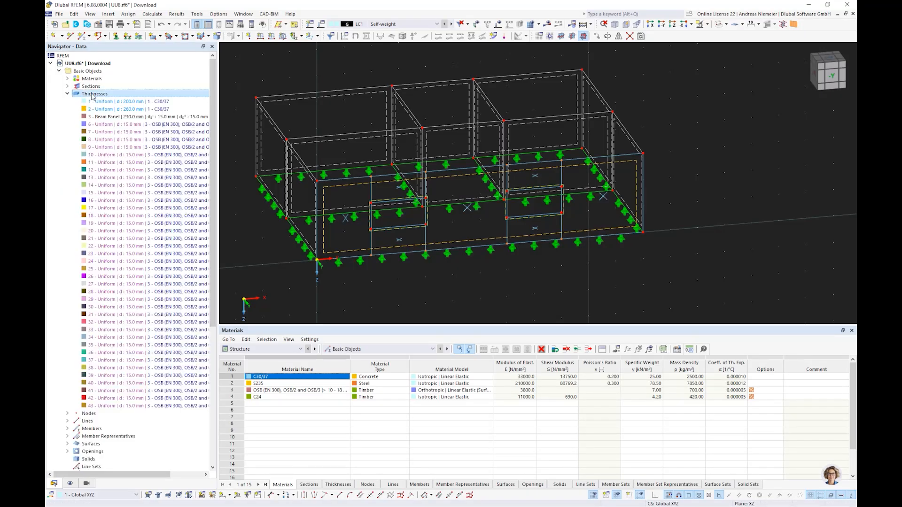
{"action": "double_click", "coordinate": [117, 95]}
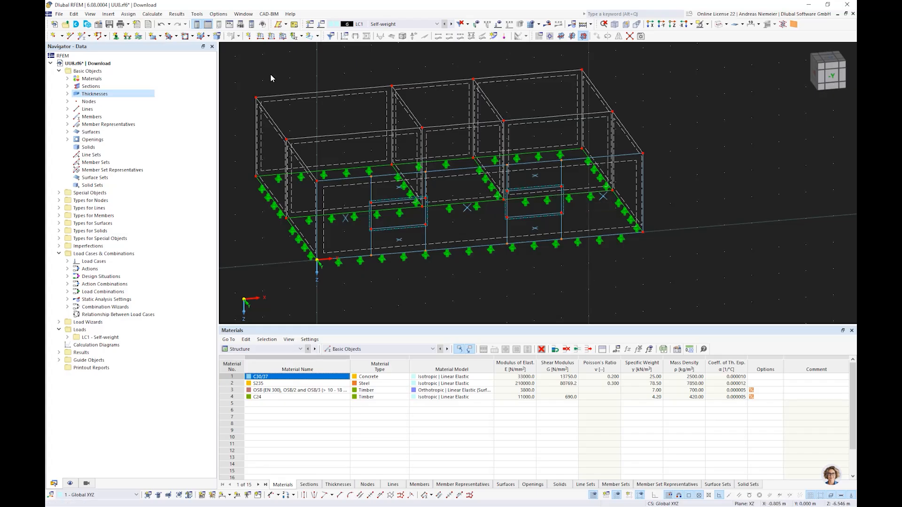
- Close the UU8 model and start opening another RFEM model from the Umstieg folder
{"action": "left_click", "coordinate": [59, 14]}
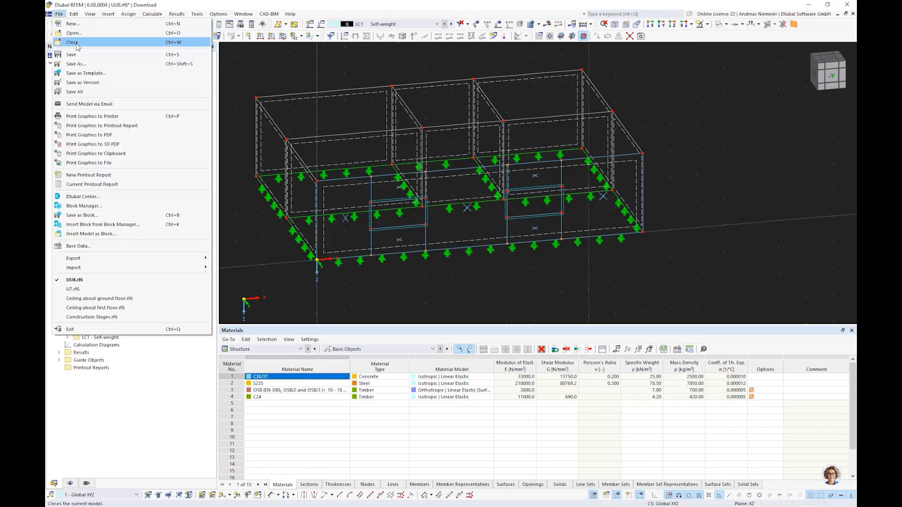
{"action": "left_click", "coordinate": [75, 43]}
{"action": "left_click", "coordinate": [486, 301]}
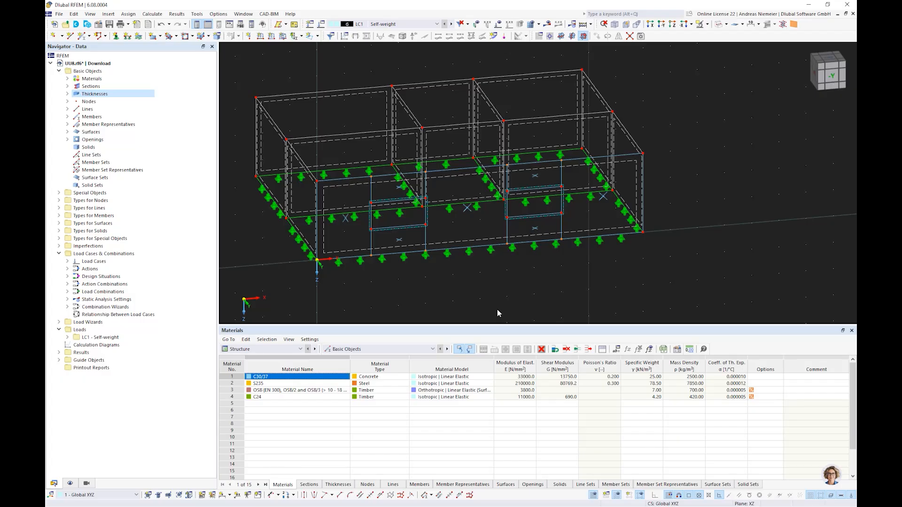
{"action": "left_click", "coordinate": [53, 13]}
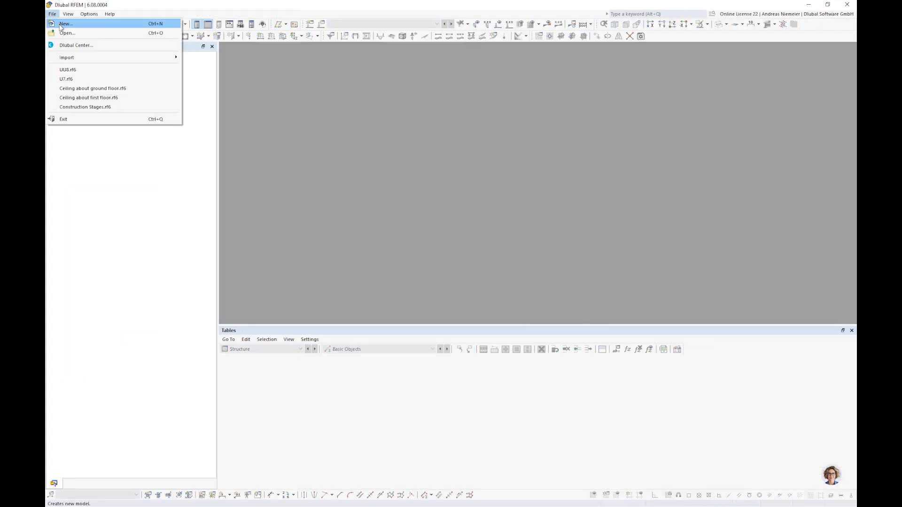
{"action": "left_click", "coordinate": [80, 36]}
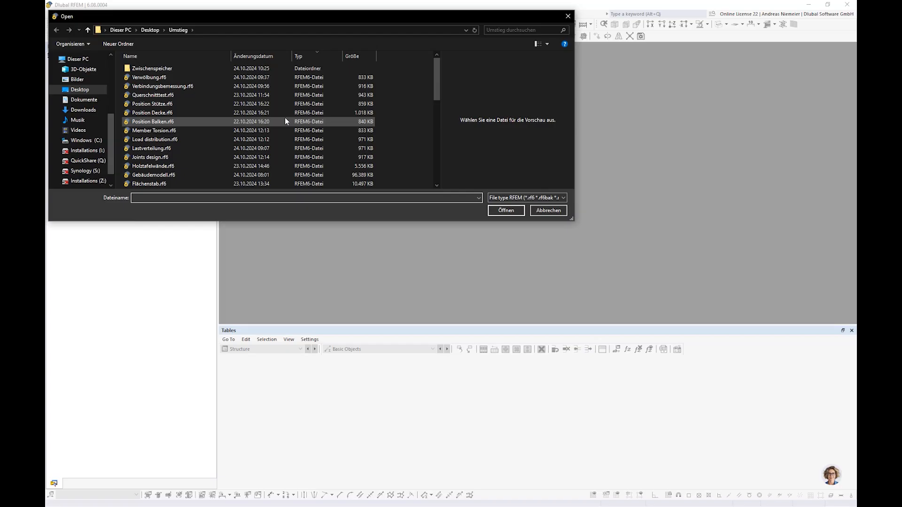
- Open the model file Load distribution.rf6 from the Umstieg folder
{"action": "left_click", "coordinate": [159, 140]}
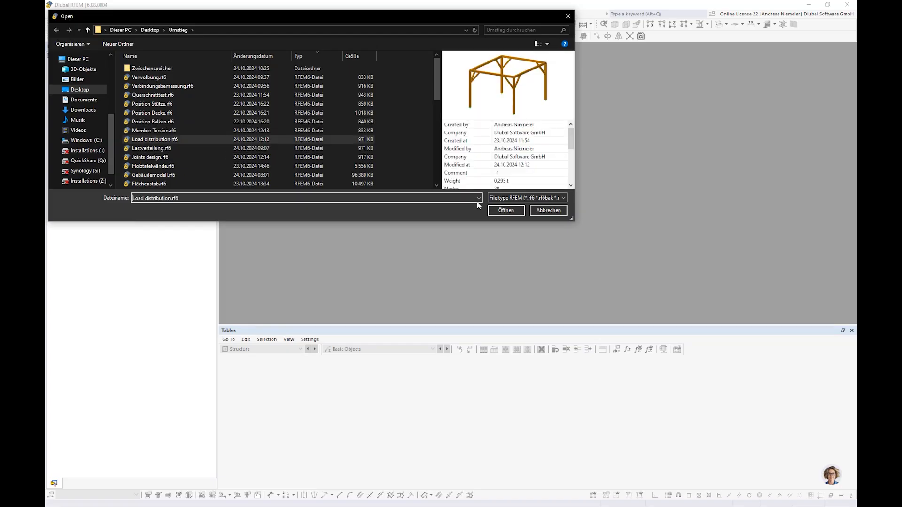
{"action": "left_click", "coordinate": [506, 211]}
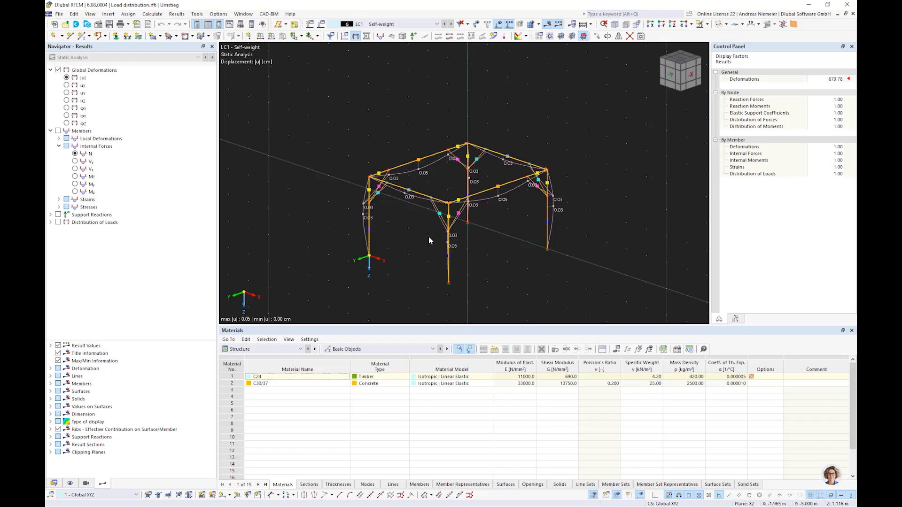
{"action": "mouse_move", "coordinate": [493, 240]}
{"action": "middle_mouse_down", "text": "ctrl"}
{"action": "mouse_move", "coordinate": [438, 209]}
{"action": "mouse_move", "coordinate": [497, 256]}
{"action": "middle_mouse_up", "text": "ctrl"}
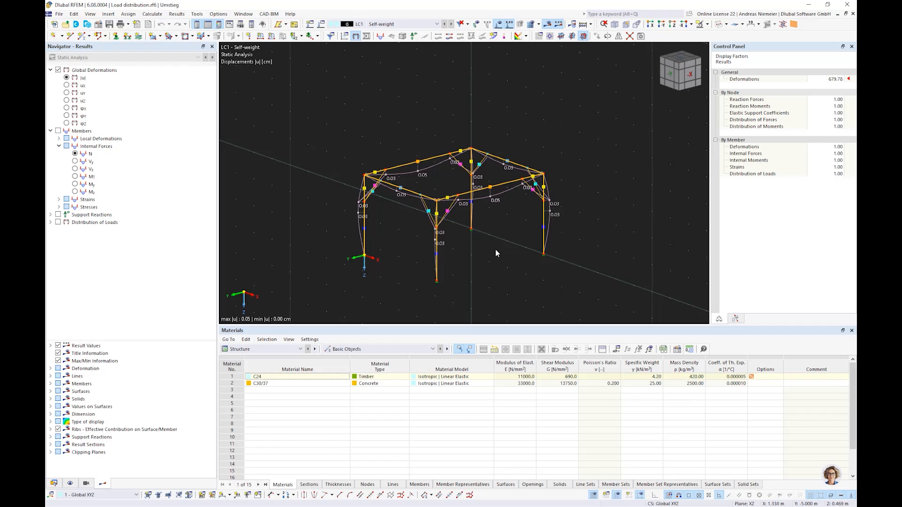
- Create load case LC2 named S with the action category Snow/Ice loads - H <= 1000 m
{"action": "left_click", "coordinate": [311, 26]}
{"action": "type", "text": "S"}
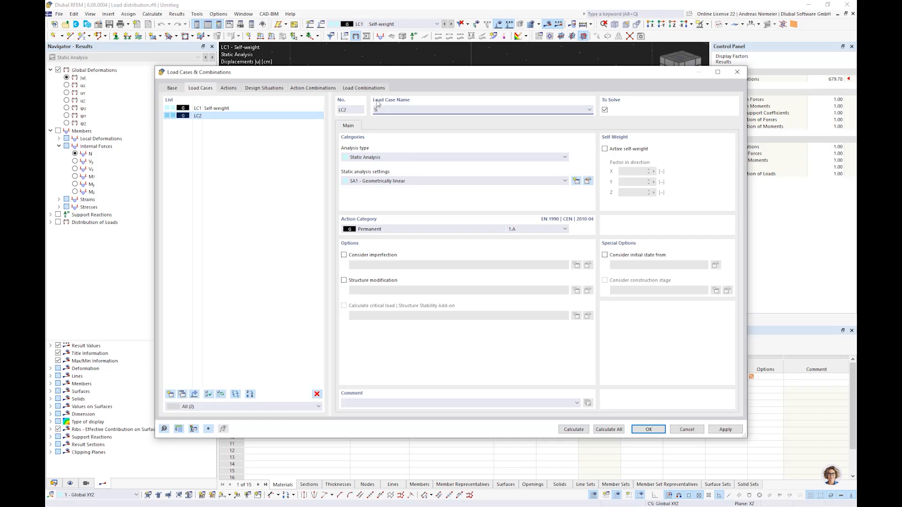
{"action": "left_click", "coordinate": [376, 229]}
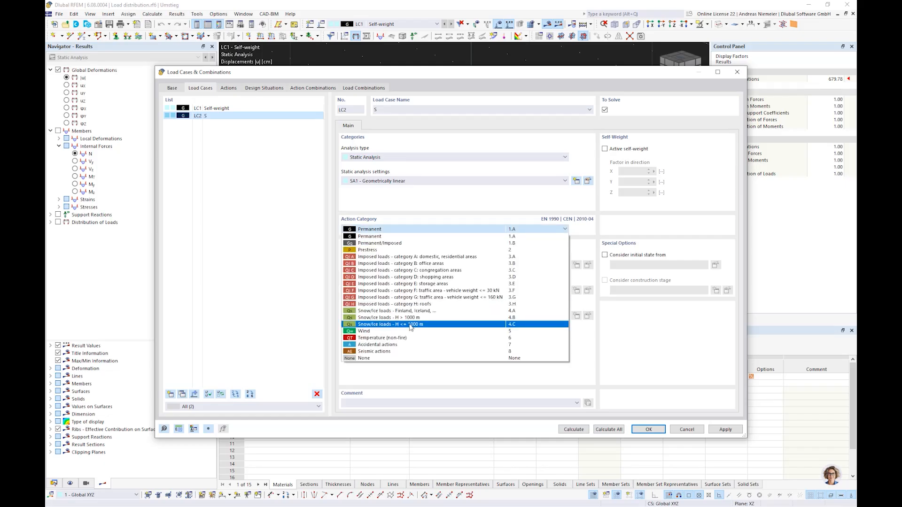
{"action": "left_click", "coordinate": [410, 325]}
{"action": "left_click", "coordinate": [646, 430]}
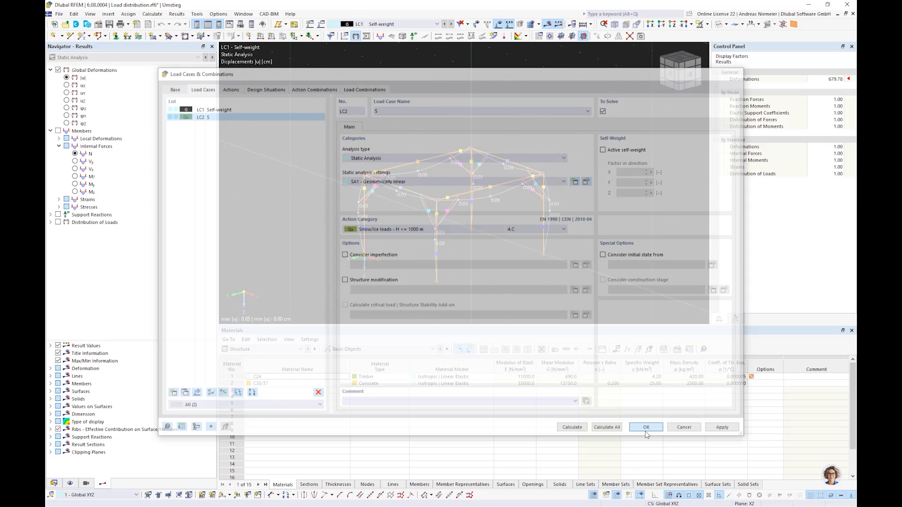
- Close the Materials table to enlarge the model view
{"action": "middle_click_drag", "start_coordinate": [476, 289], "coordinate": [412, 282]}
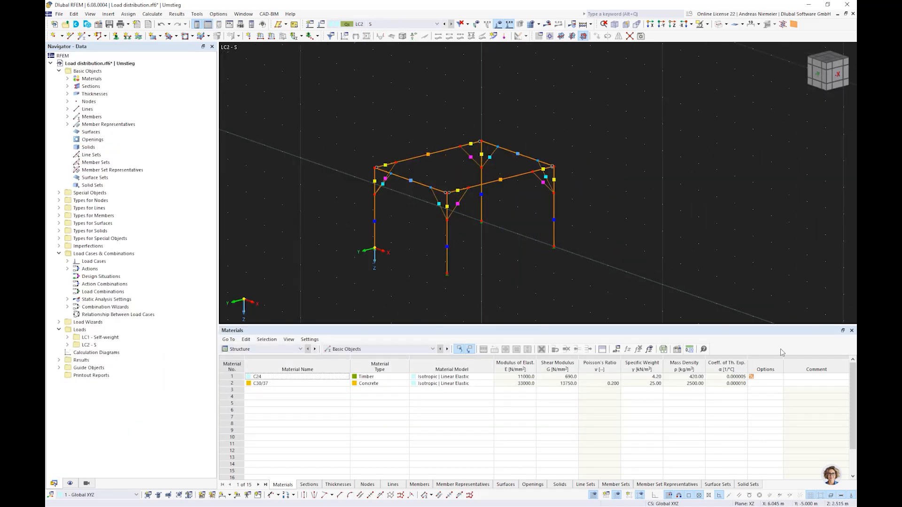
{"action": "left_click", "coordinate": [851, 331]}
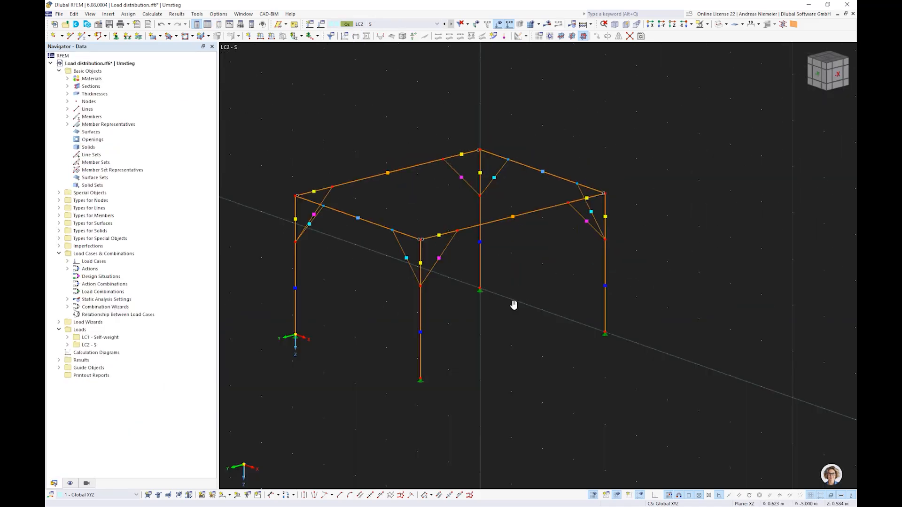
{"action": "middle_click_drag", "start_coordinate": [513, 305], "coordinate": [523, 286]}
{"action": "scroll", "coordinate": [524, 286], "scroll_direction": "down", "scroll_amount": 1}
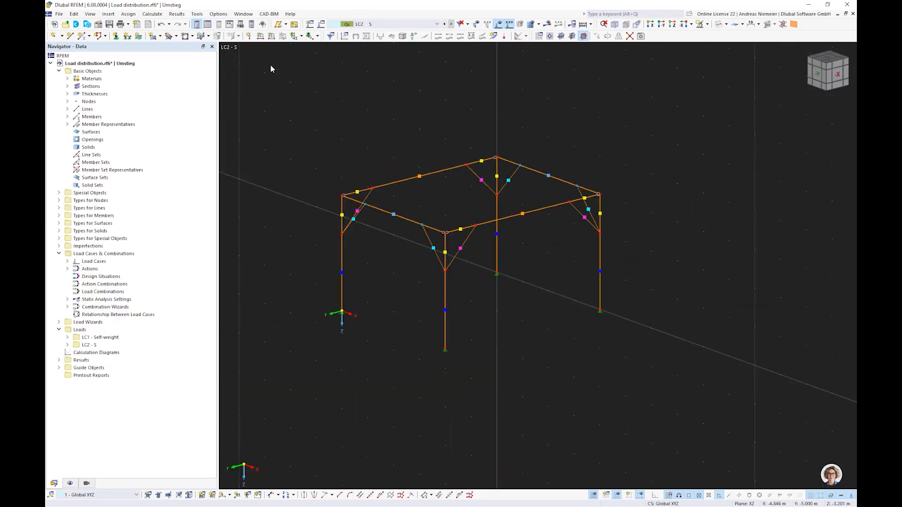
- Create a plane surface of stiffness type Load Transfer bounded by the frame's upper beams, and display the model as transparent solids
{"action": "left_click", "coordinate": [161, 37]}
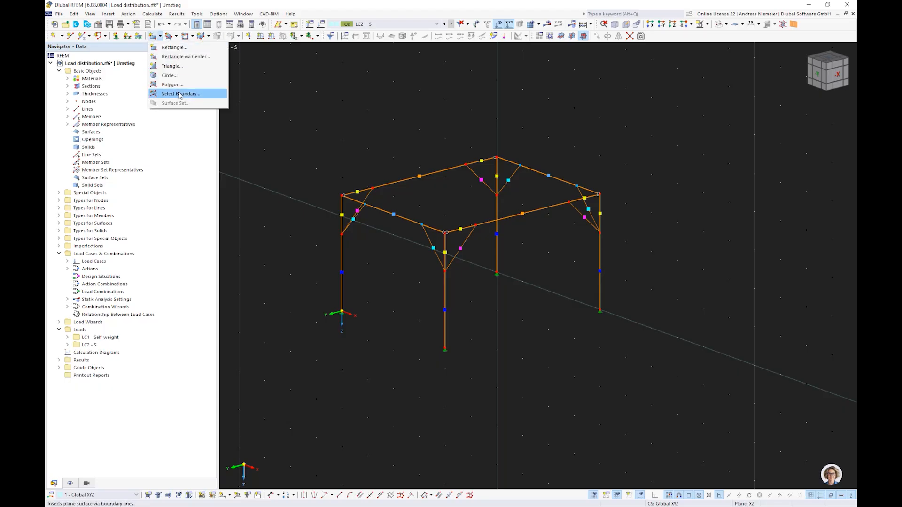
{"action": "left_click", "coordinate": [179, 95]}
{"action": "left_click", "coordinate": [232, 141]}
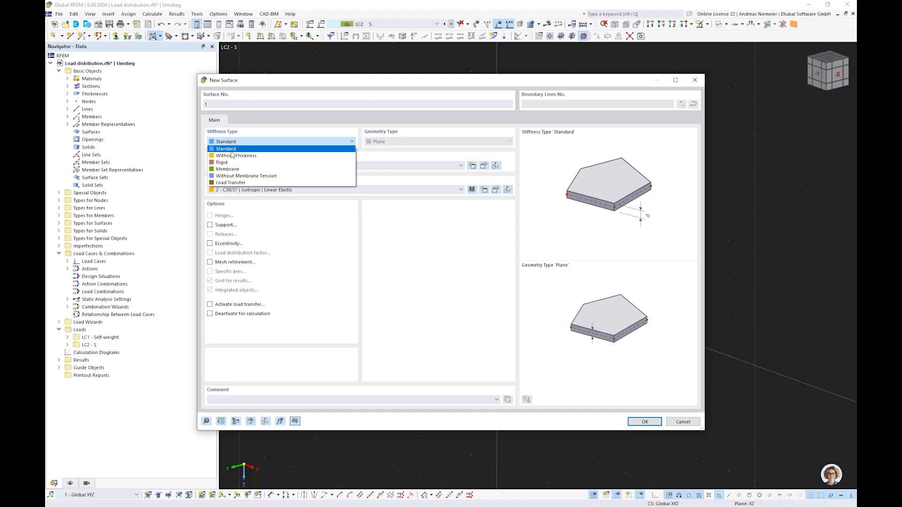
{"action": "left_click", "coordinate": [223, 183]}
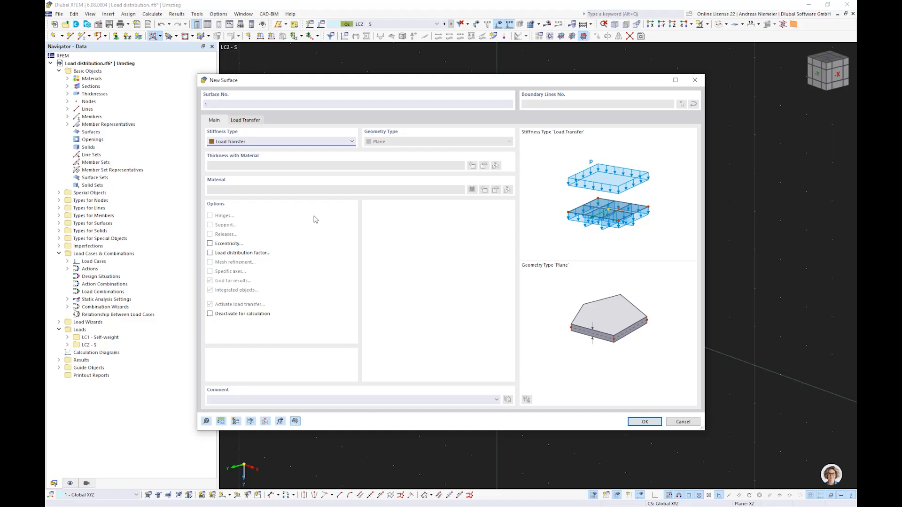
{"action": "left_click", "coordinate": [633, 423]}
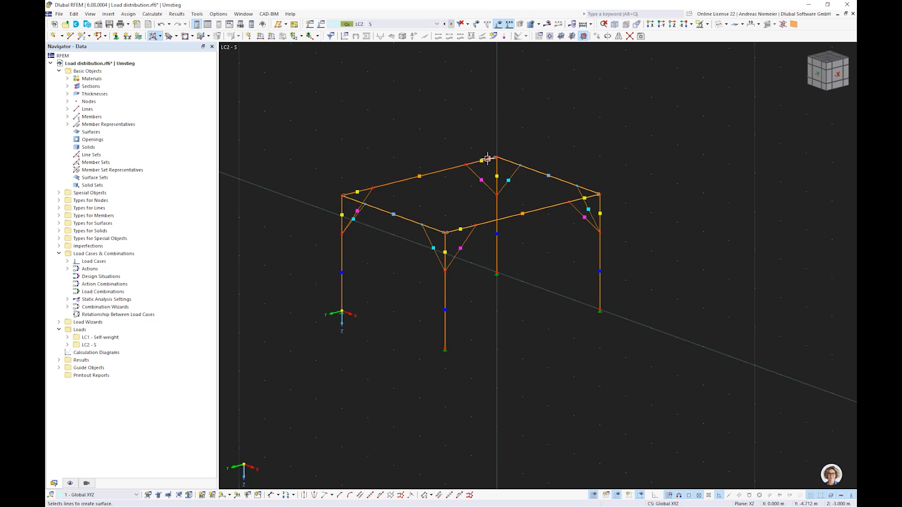
{"action": "left_click", "coordinate": [363, 190]}
{"action": "key", "text": "Escape"}
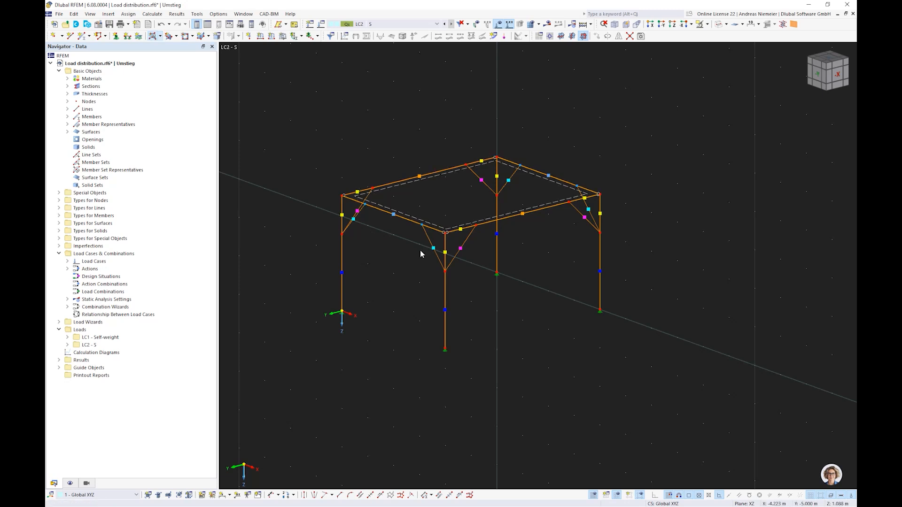
{"action": "left_click", "coordinate": [719, 25]}
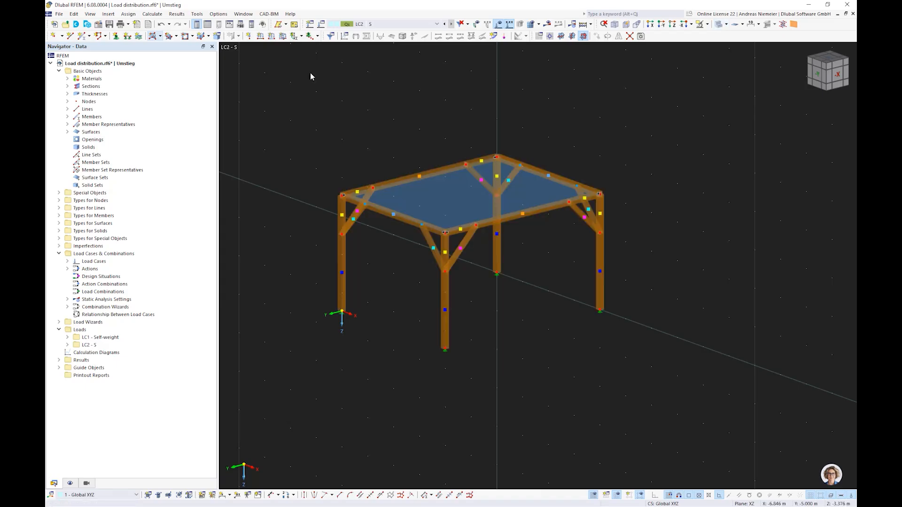
- Apply a uniform surface load of 1 kN/m² in LC2, acting global in Z on projected area, to the roof surface
{"action": "left_click", "coordinate": [282, 36]}
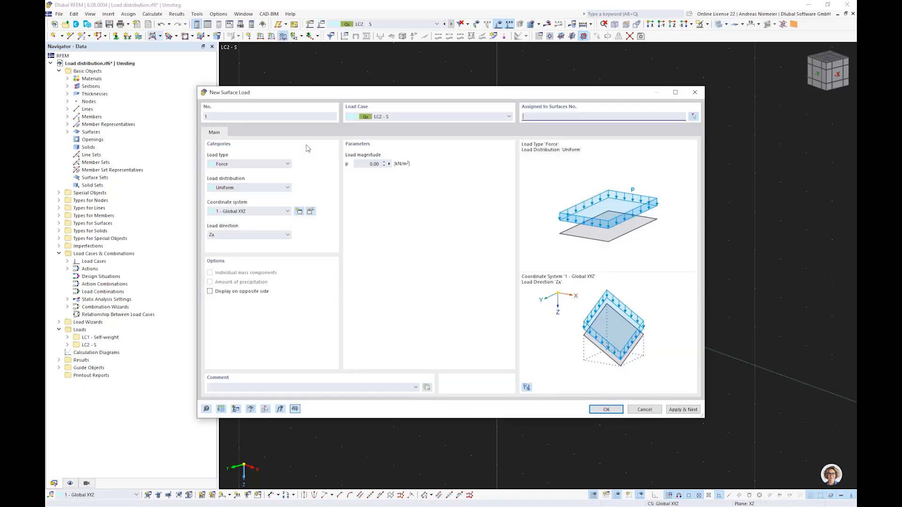
{"action": "left_click", "coordinate": [244, 234]}
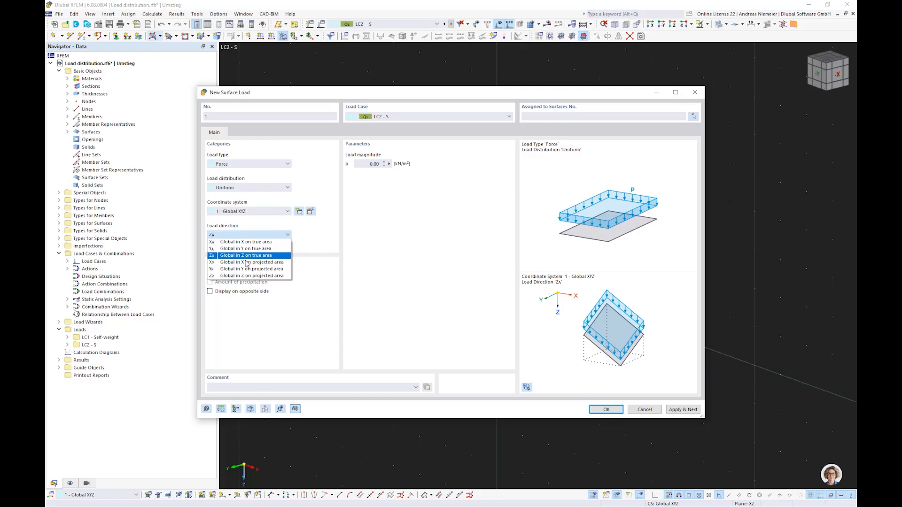
{"action": "left_click", "coordinate": [243, 275]}
{"action": "key", "text": "Tab"}
{"action": "type", "text": "1"}
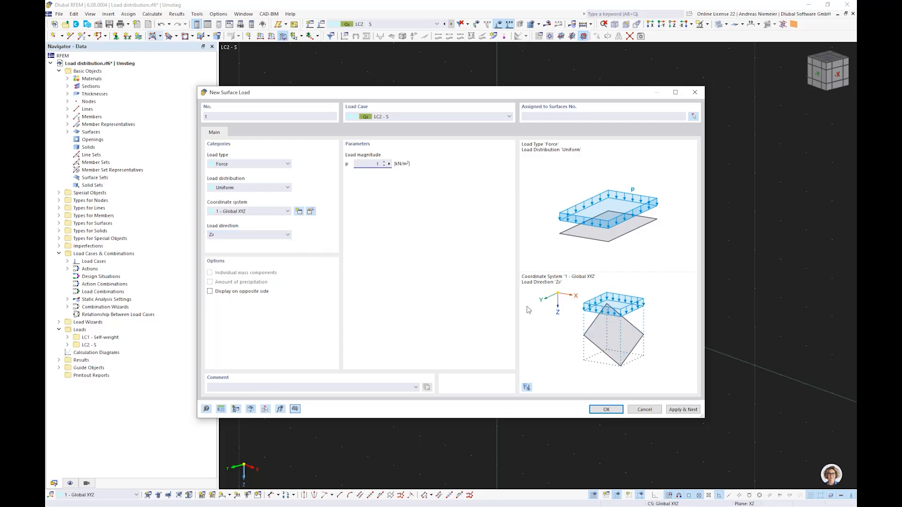
{"action": "left_click", "coordinate": [604, 409]}
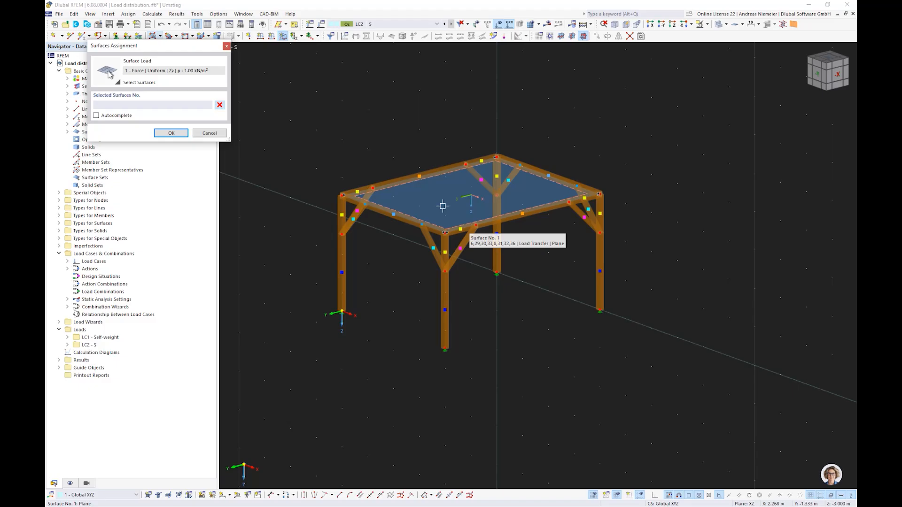
{"action": "left_click", "coordinate": [443, 205]}
{"action": "left_click", "coordinate": [172, 134]}
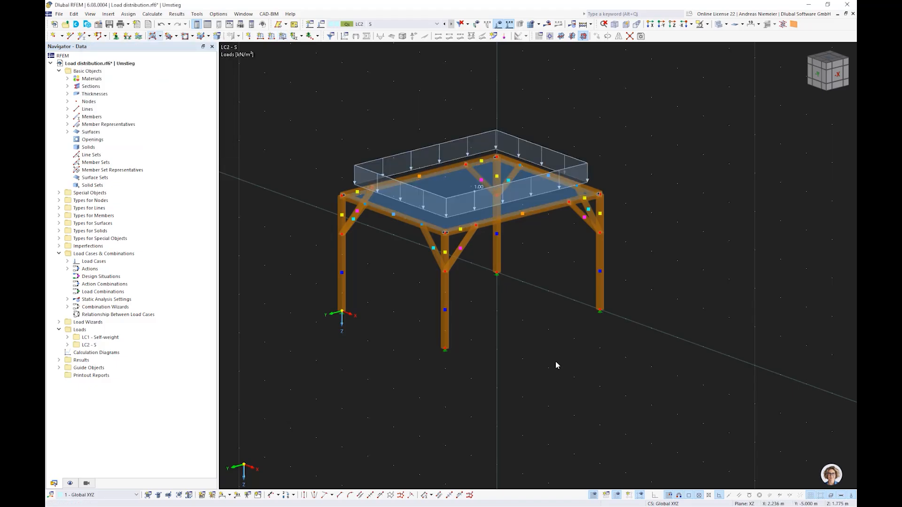
- Calculate load case LC2 - S and show its deformation results
{"action": "left_click", "coordinate": [546, 24]}
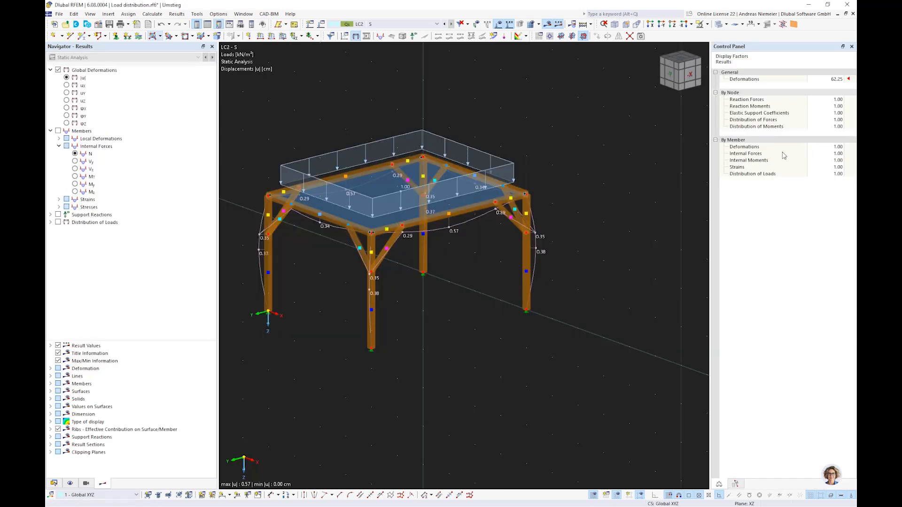
{"action": "middle_click_drag", "start_coordinate": [584, 251], "coordinate": [474, 304], "text": "ctrl"}
{"action": "scroll", "coordinate": [408, 303], "scroll_direction": "down", "scroll_amount": 1}
{"action": "scroll", "coordinate": [408, 304], "scroll_direction": "up", "scroll_amount": 1}
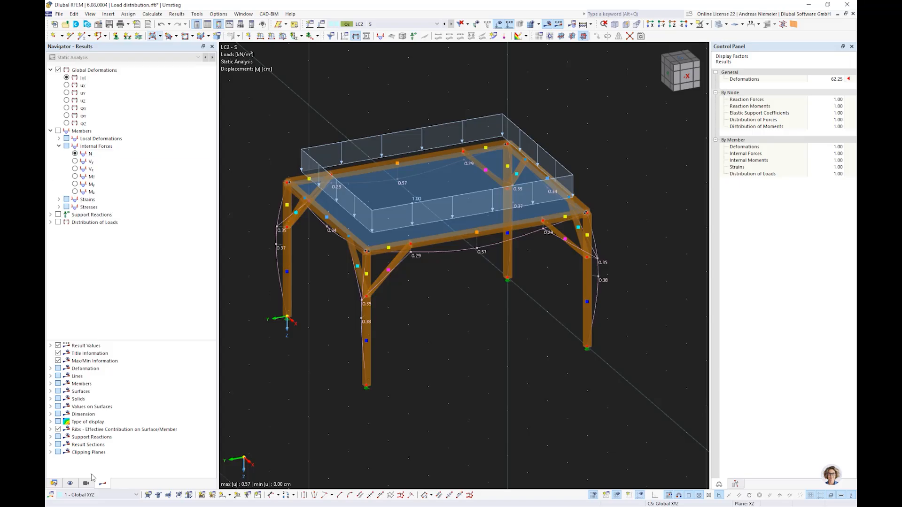
- Turn on the display of Loads from Distribution Surface for surfaces, and select the roof surface briefly to check it
{"action": "left_click", "coordinate": [70, 483]}
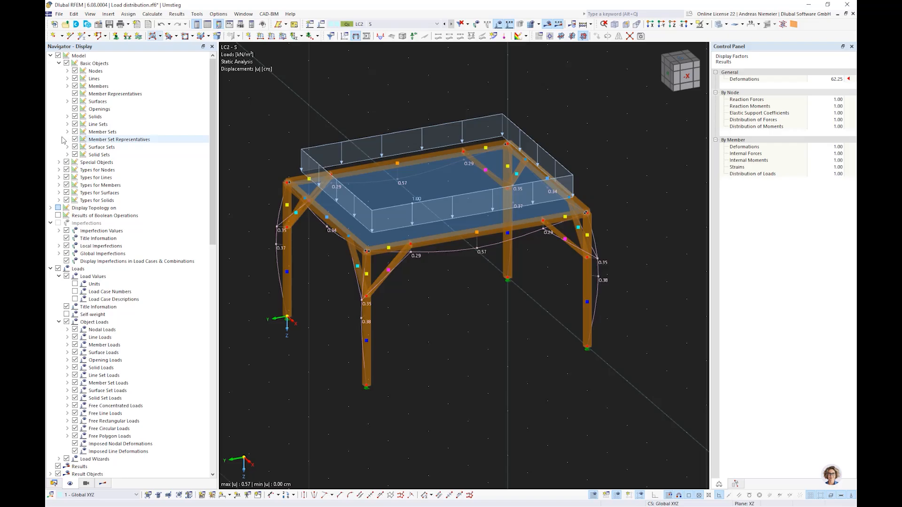
{"action": "left_click", "coordinate": [68, 101]}
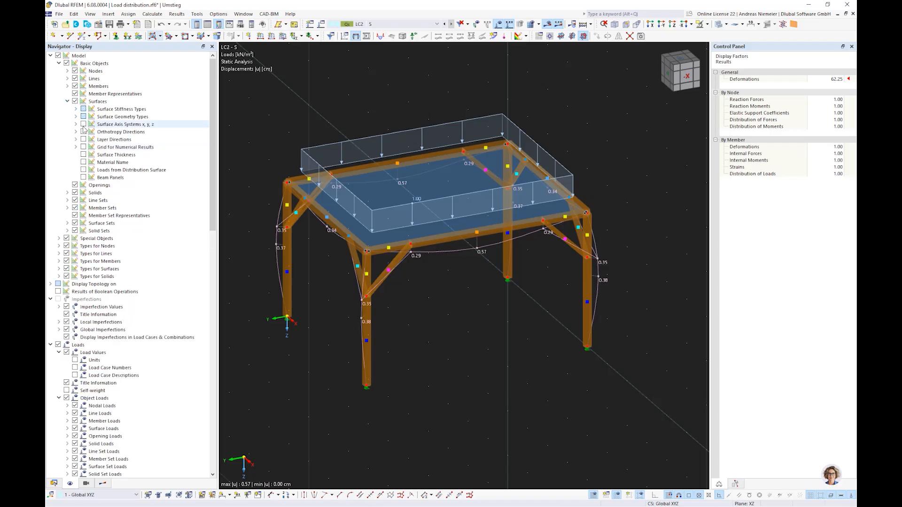
{"action": "left_click", "coordinate": [84, 170]}
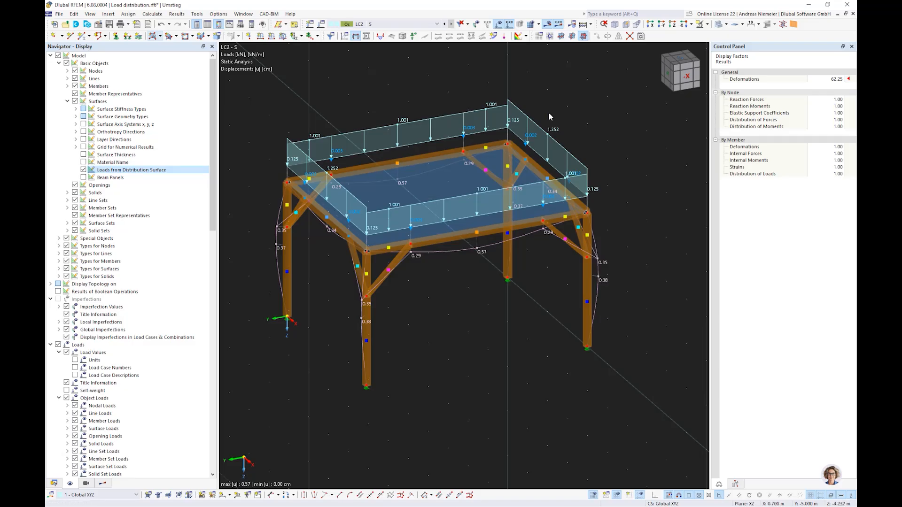
{"action": "left_click", "coordinate": [500, 160]}
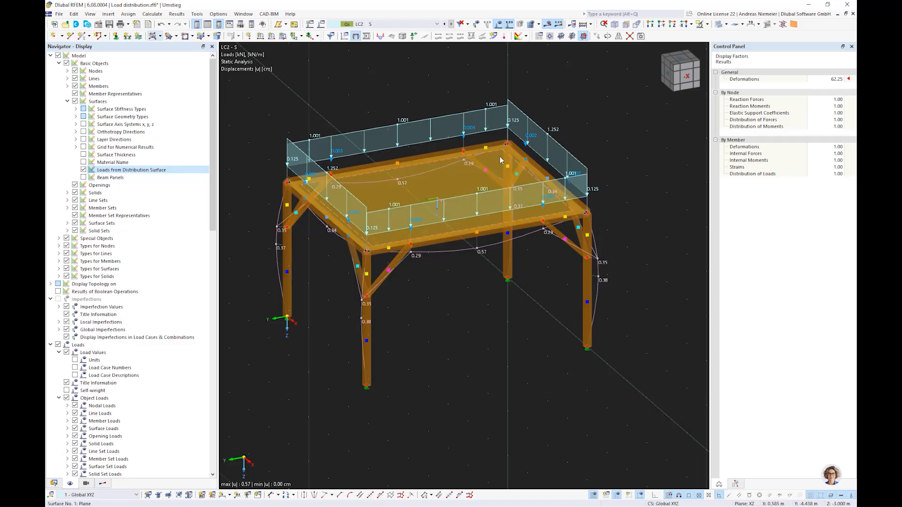
{"action": "left_click", "coordinate": [455, 332]}
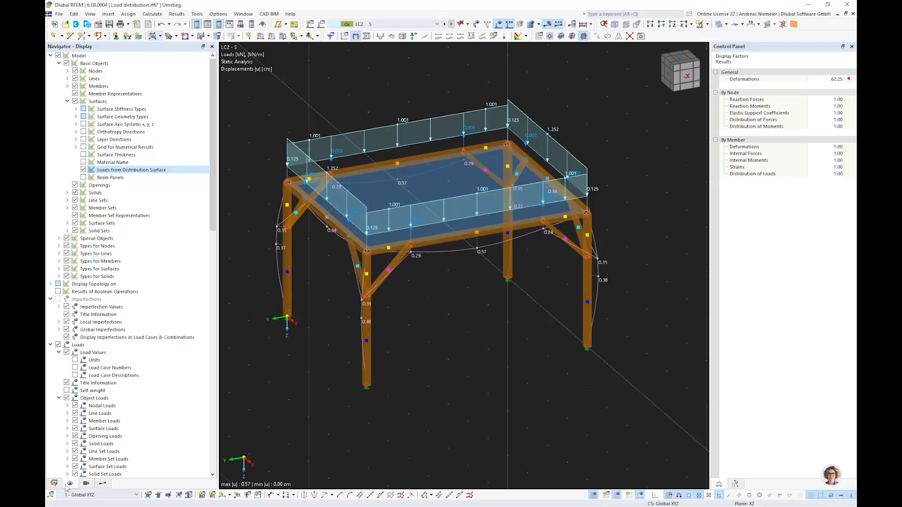
- Set the roof surface's load transfer direction to y | Stripes
{"action": "double_click", "coordinate": [435, 181]}
{"action": "left_click", "coordinate": [245, 121]}
{"action": "left_click", "coordinate": [244, 152]}
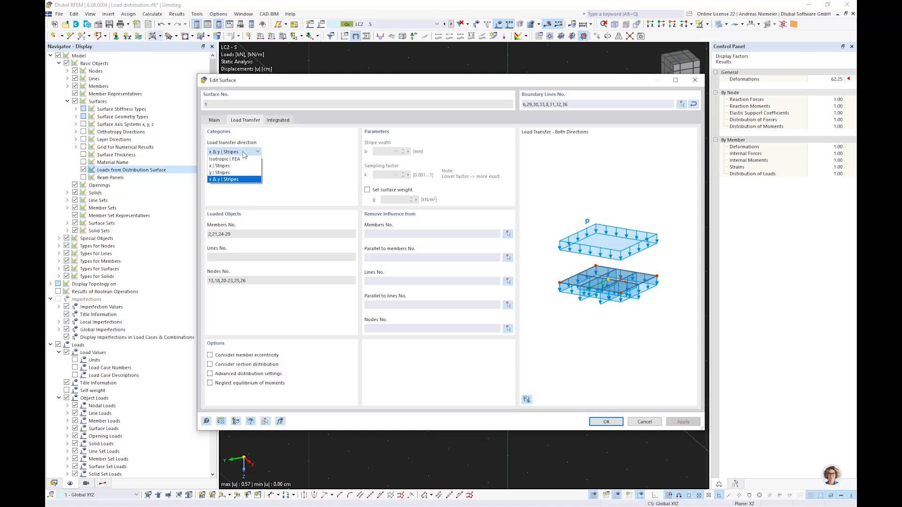
{"action": "left_click", "coordinate": [248, 172]}
{"action": "left_click", "coordinate": [603, 422]}
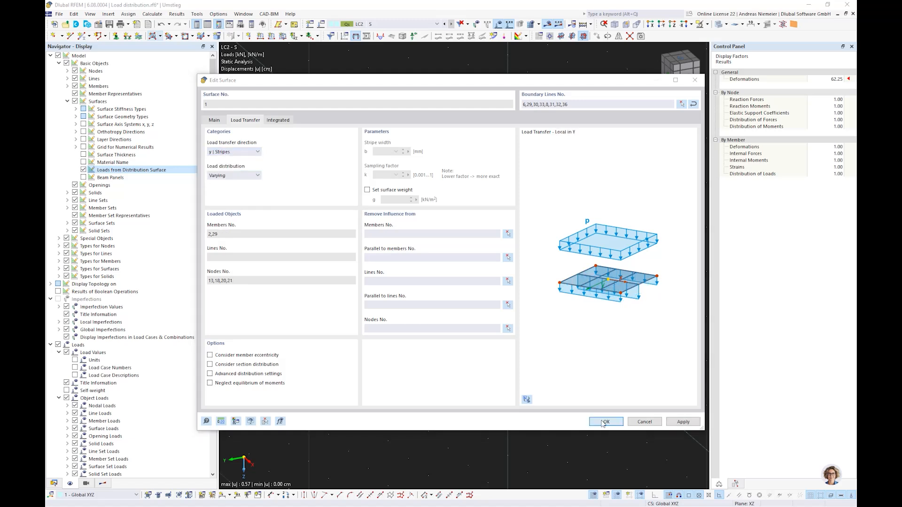
{"action": "left_click", "coordinate": [473, 299]}
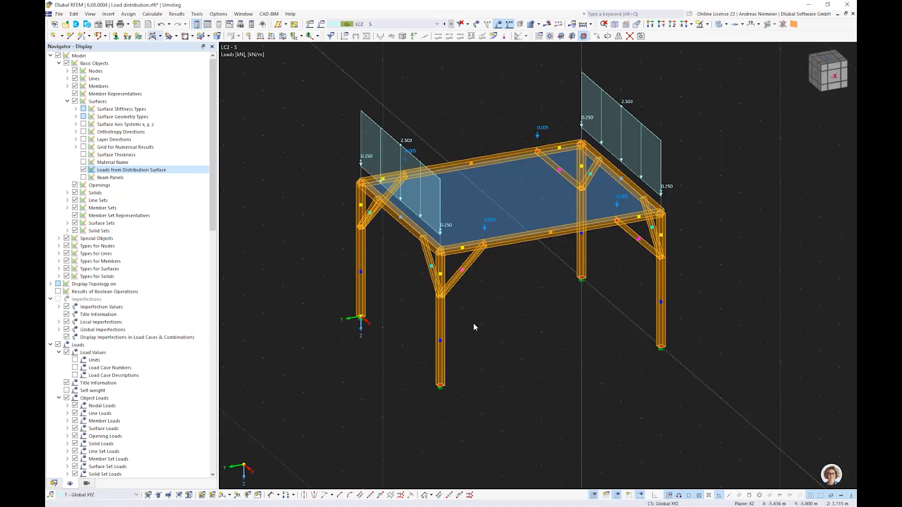
- Set the roof surface's load transfer direction to Isotropic | FEA and recalculate the LC2 results
{"action": "double_click", "coordinate": [517, 212]}
{"action": "left_click", "coordinate": [245, 120]}
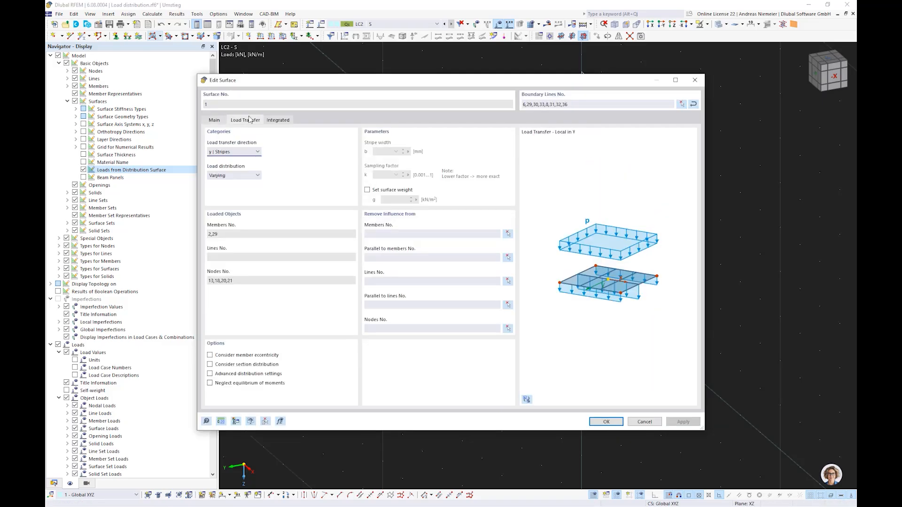
{"action": "left_click", "coordinate": [234, 151]}
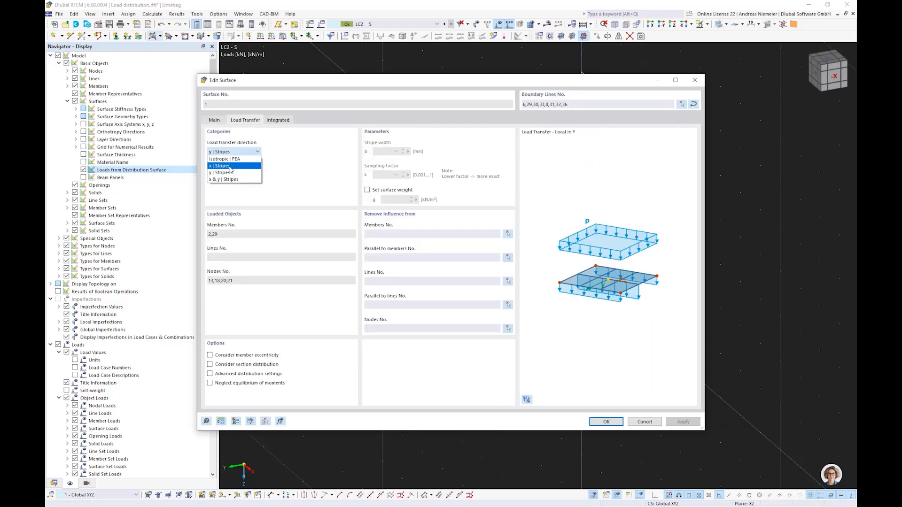
{"action": "left_click", "coordinate": [225, 159]}
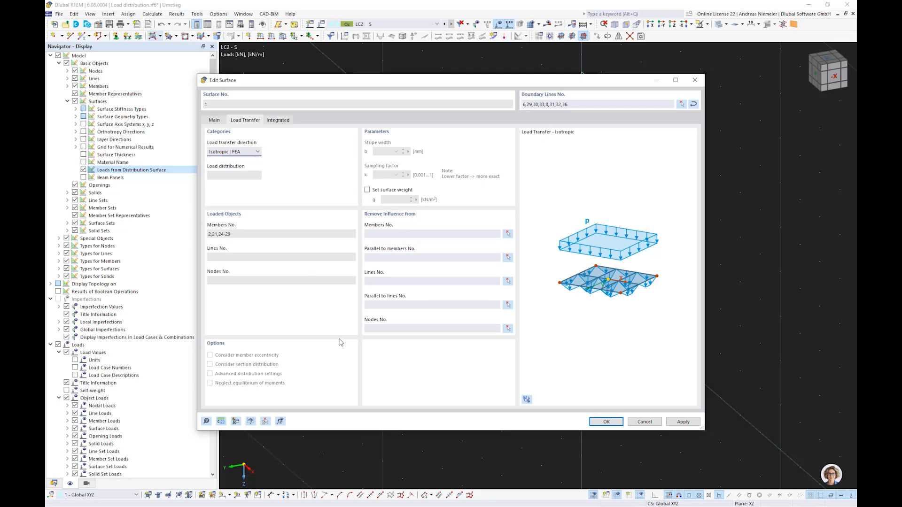
{"action": "left_click", "coordinate": [595, 421]}
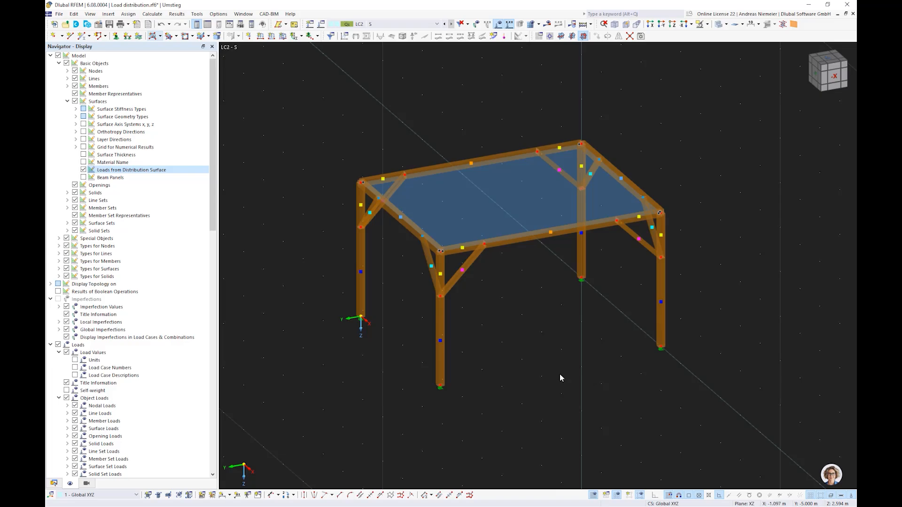
{"action": "left_click", "coordinate": [547, 25]}
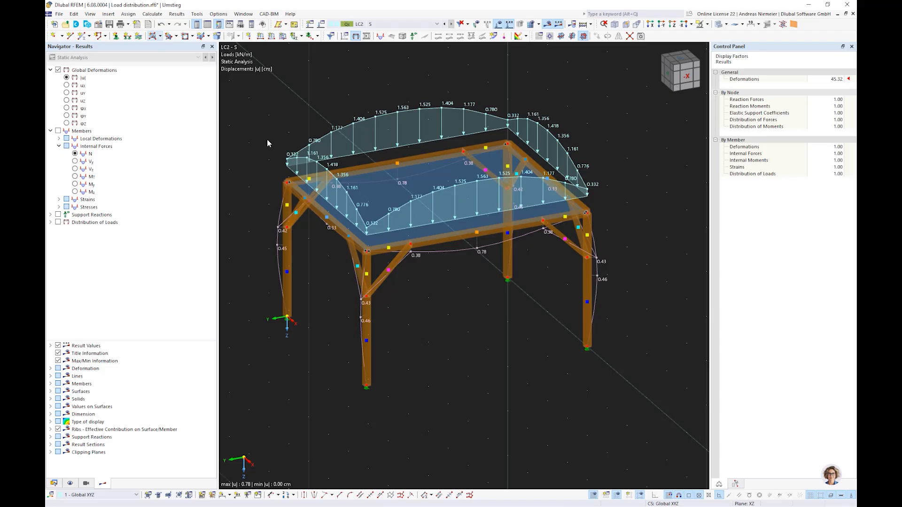
- Inspect the distributed roof loads from several sides, check the roof surface, and hide the load display
{"action": "middle_click_drag", "start_coordinate": [383, 200], "coordinate": [386, 312], "text": "ctrl"}
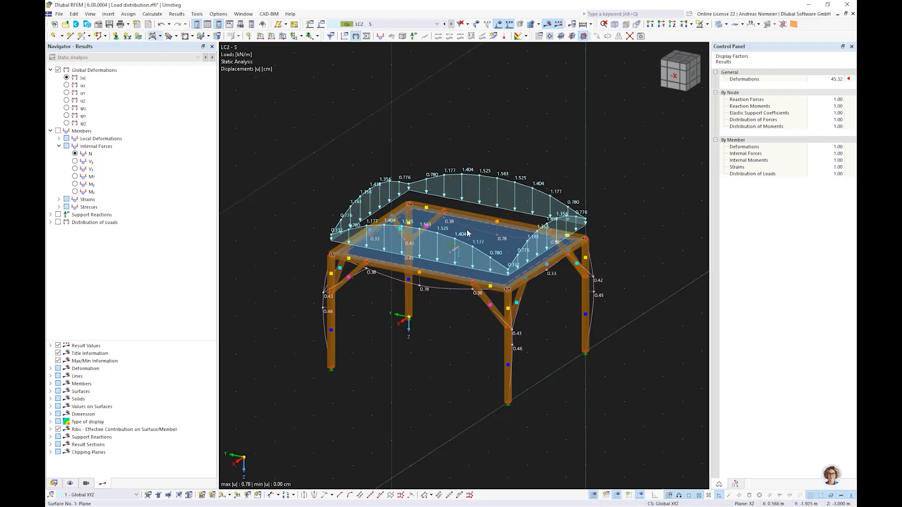
{"action": "left_click", "coordinate": [520, 224]}
{"action": "middle_click_drag", "start_coordinate": [428, 334], "coordinate": [453, 381]}
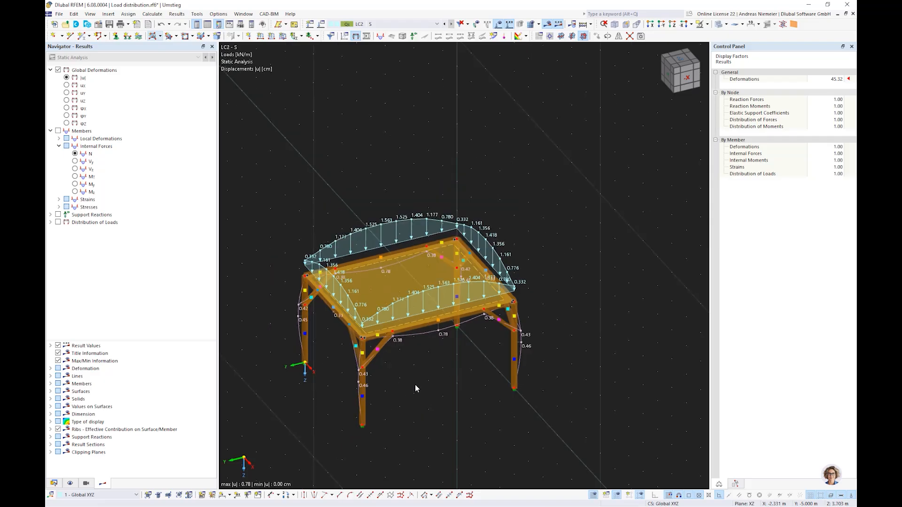
{"action": "left_click", "coordinate": [403, 278]}
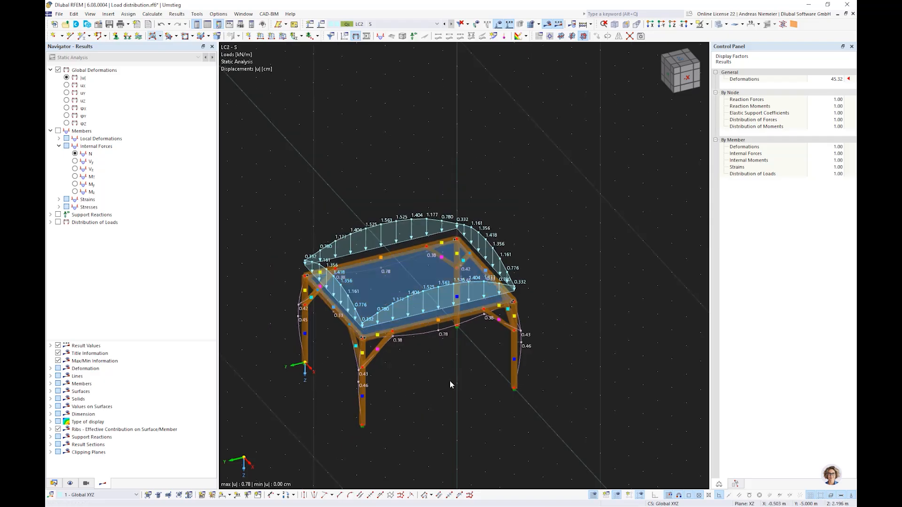
{"action": "left_click", "coordinate": [498, 24]}
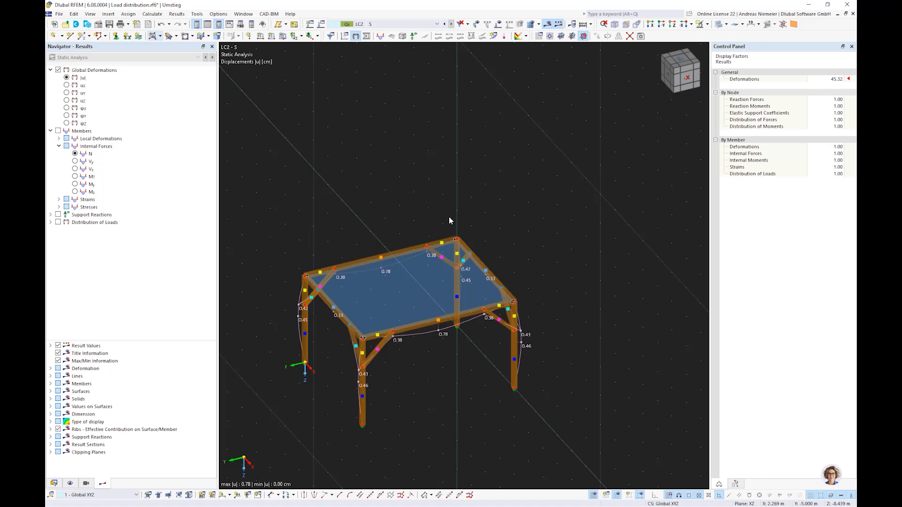
- Draw an arc line via three nodes, about 4.64 m long, rising above the 4 m roof edge at Y -5.000 m
{"action": "scroll", "coordinate": [324, 345], "scroll_direction": "up", "scroll_amount": 3}
{"action": "middle_click_drag", "start_coordinate": [325, 345], "coordinate": [340, 317]}
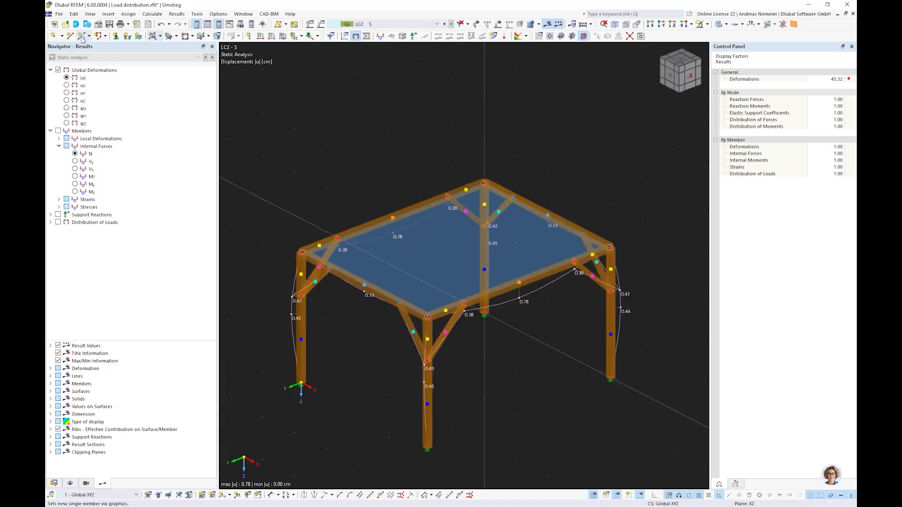
{"action": "left_click", "coordinate": [105, 36]}
{"action": "left_click", "coordinate": [113, 59]}
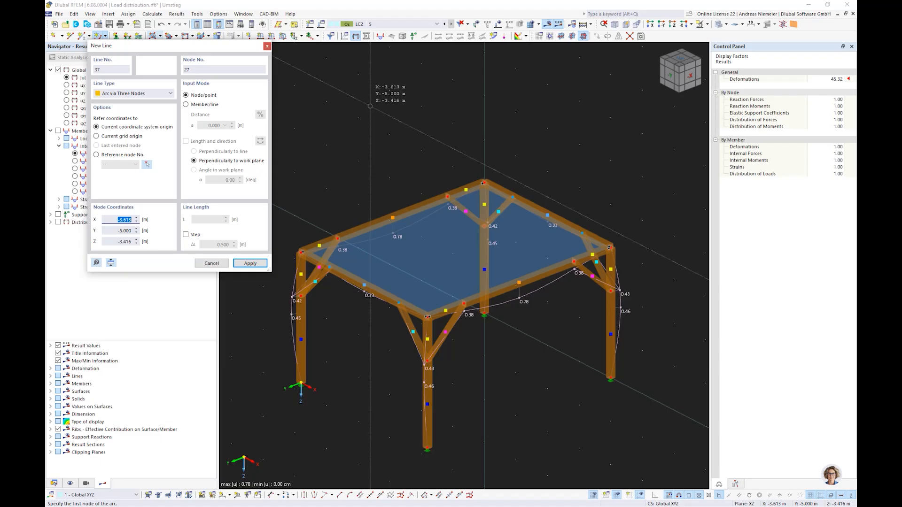
{"action": "left_click", "coordinate": [483, 182]}
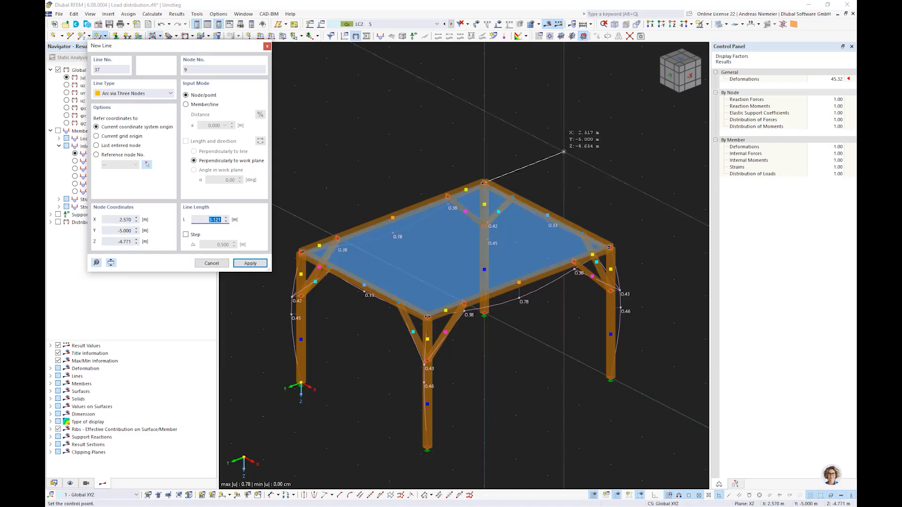
{"action": "scroll", "coordinate": [568, 160], "scroll_direction": "down", "scroll_amount": 2}
{"action": "left_click", "coordinate": [557, 159]}
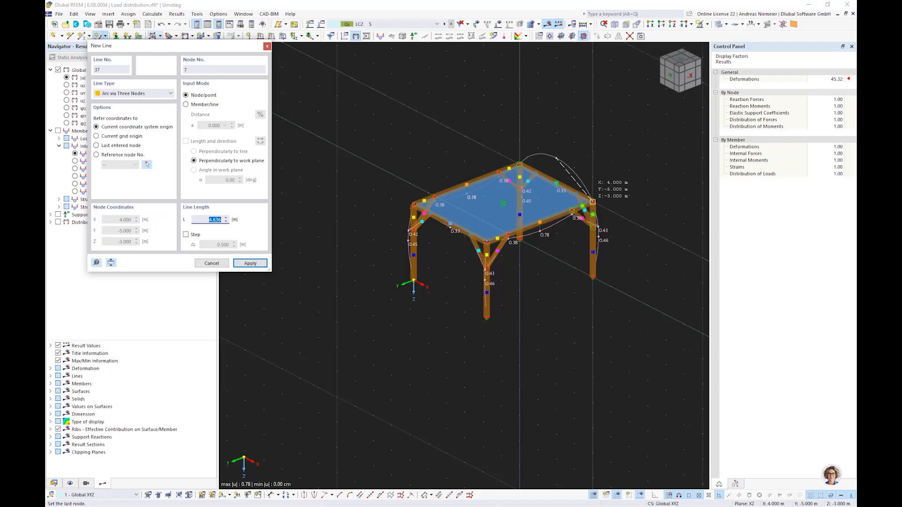
{"action": "left_click", "coordinate": [592, 202]}
{"action": "right_click", "coordinate": [627, 298]}
- Reverse the line orientation of the new arc above the roof edge
{"action": "middle_click_drag", "start_coordinate": [627, 298], "coordinate": [454, 259], "text": "ctrl"}
{"action": "scroll", "coordinate": [454, 259], "scroll_direction": "up", "scroll_amount": 5}
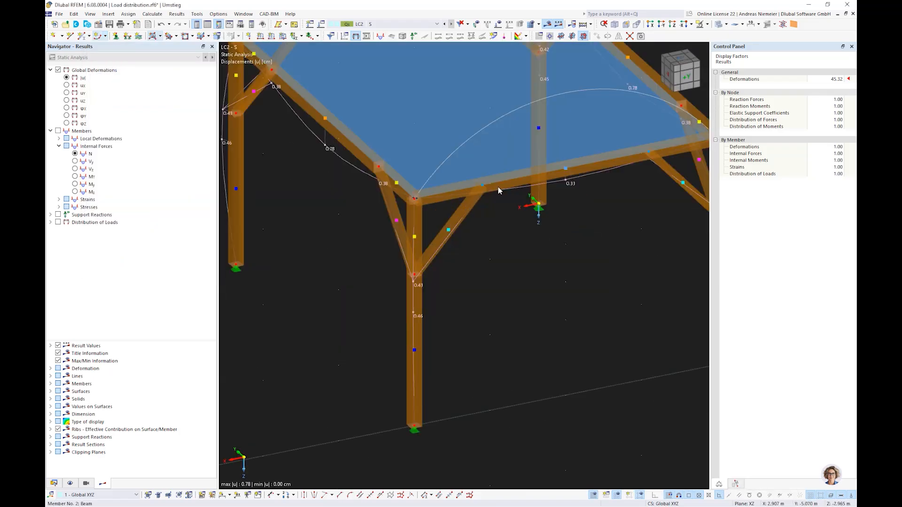
{"action": "right_click", "coordinate": [471, 137]}
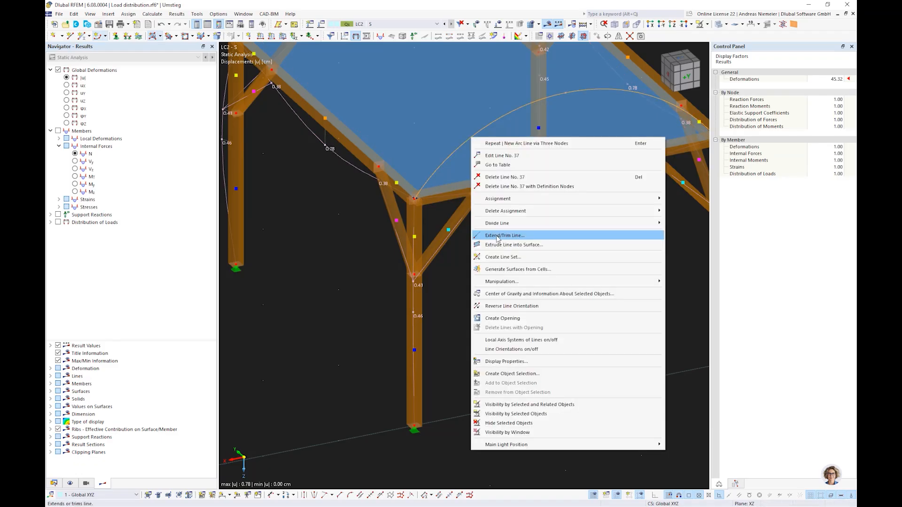
{"action": "left_click", "coordinate": [528, 306]}
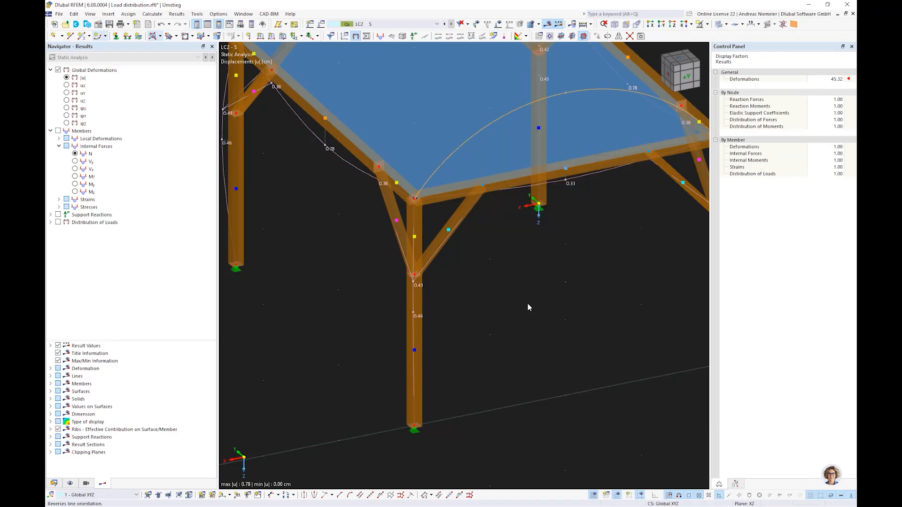
- Try to reassign the straight beam below the arc to arc line 37, accepting deletion of the results
{"action": "double_click", "coordinate": [501, 190]}
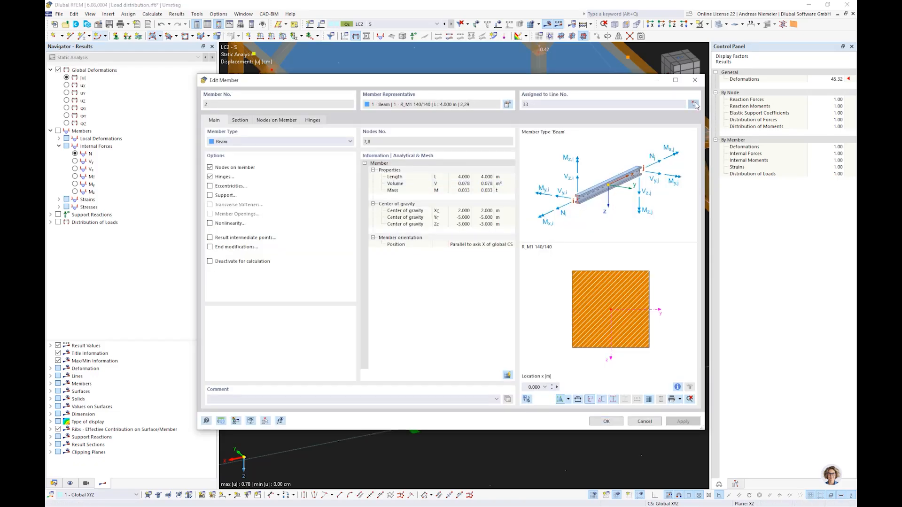
{"action": "left_click", "coordinate": [693, 104]}
{"action": "left_click", "coordinate": [591, 88]}
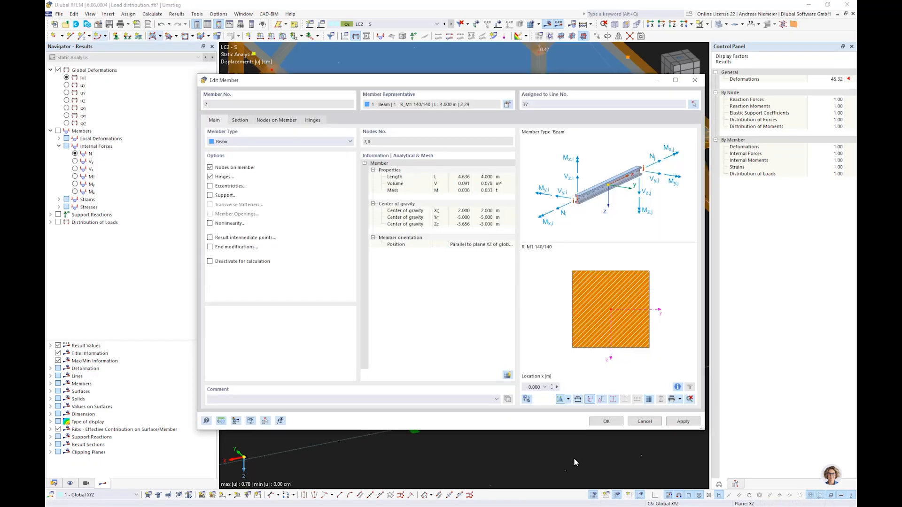
{"action": "left_click", "coordinate": [606, 421]}
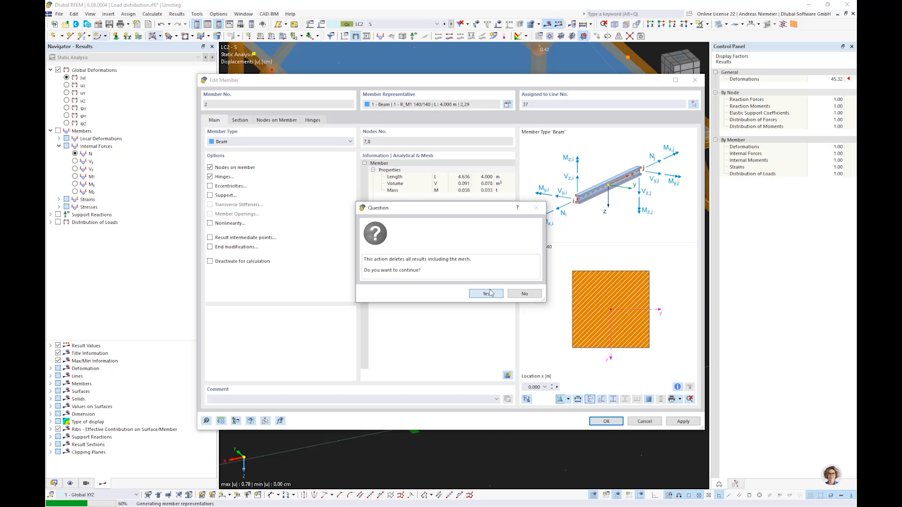
{"action": "left_click", "coordinate": [485, 294]}
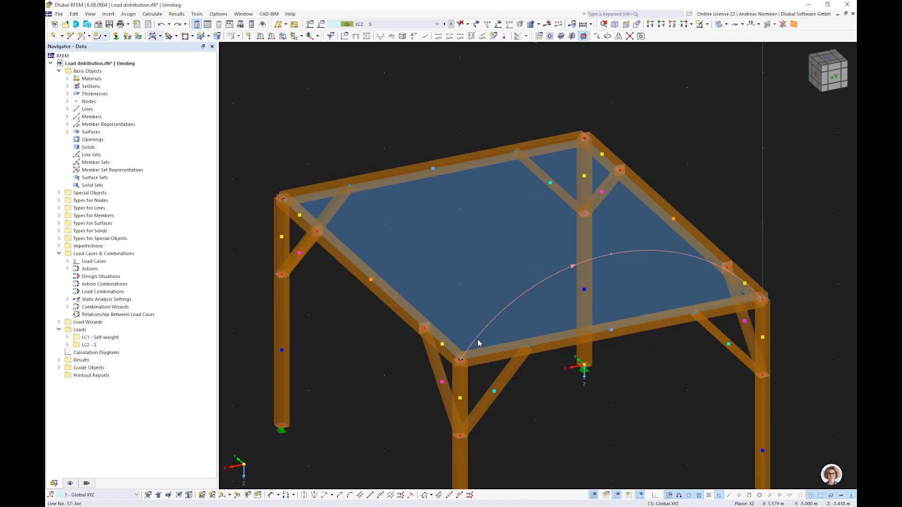
- Copy the arc line to the opposite roof end, and assign beam member 2 to the original arc, line 37
{"action": "left_click_drag", "start_coordinate": [461, 362], "coordinate": [290, 201]}
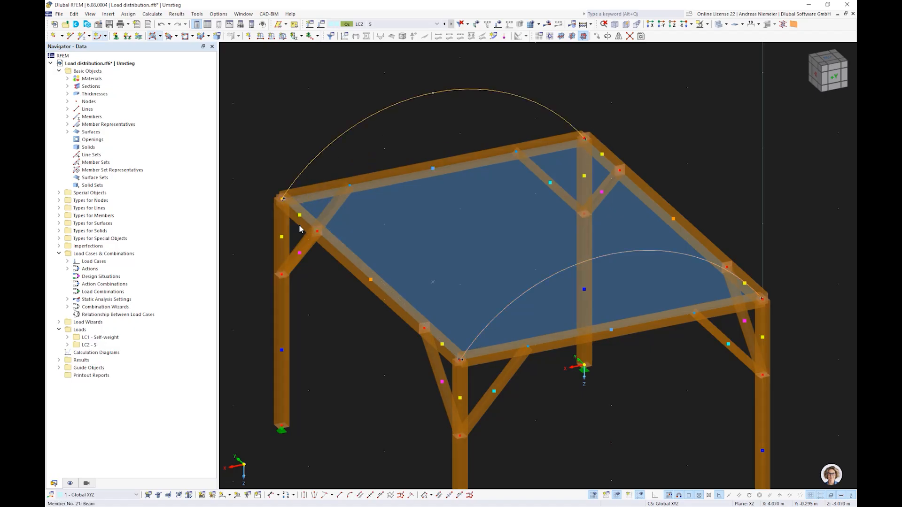
{"action": "double_click", "coordinate": [562, 347]}
{"action": "left_click", "coordinate": [693, 104]}
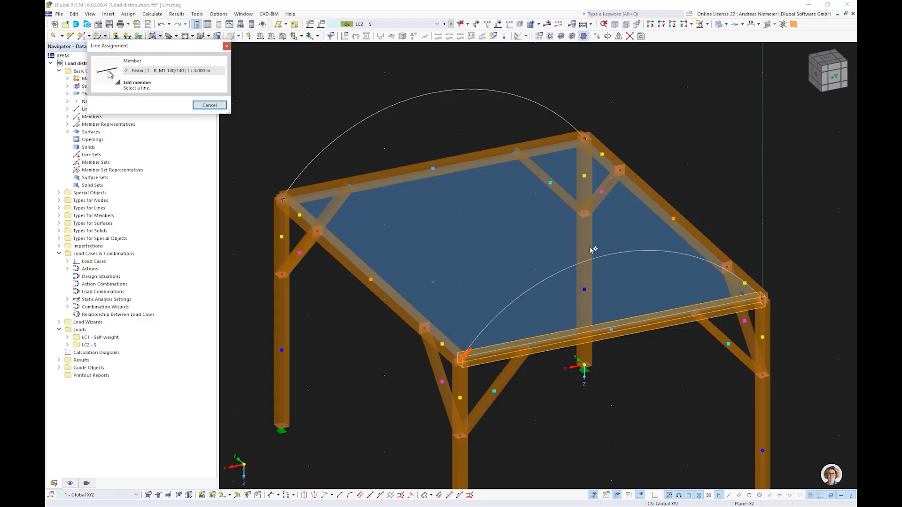
{"action": "left_click", "coordinate": [590, 249]}
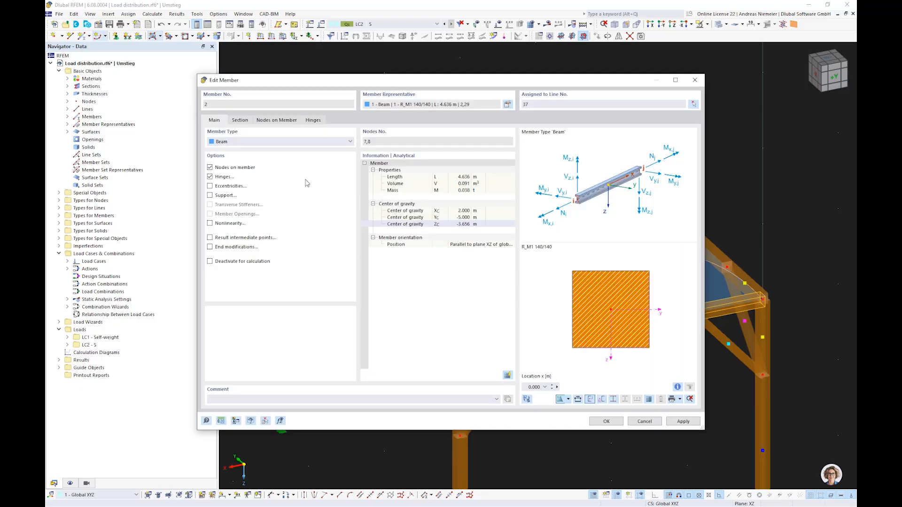
{"action": "left_click", "coordinate": [606, 421]}
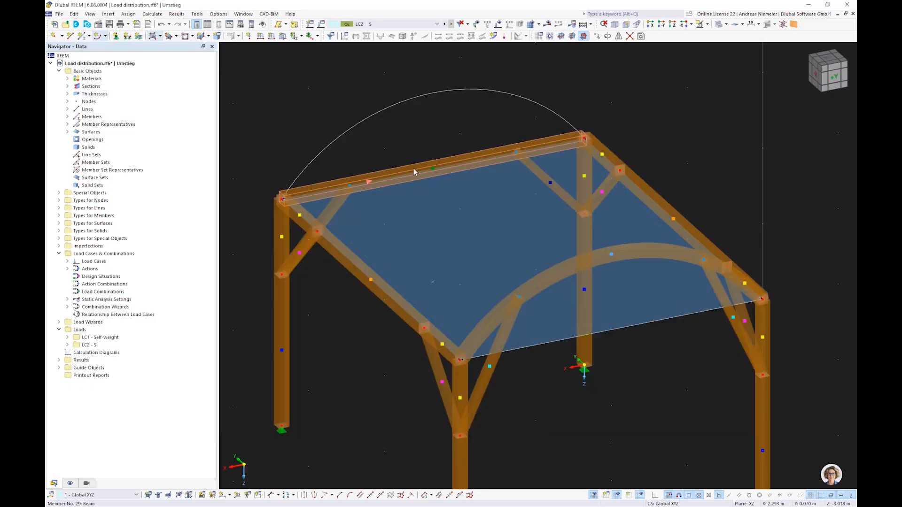
- Assign beam member 29 at the other roof end to the copied arc, line 38
{"action": "double_click", "coordinate": [414, 169]}
{"action": "left_click", "coordinate": [693, 103]}
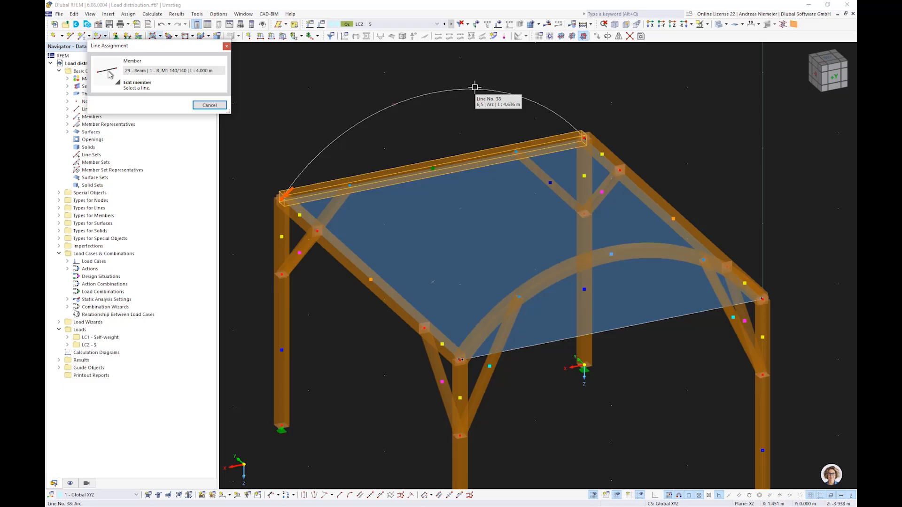
{"action": "left_click", "coordinate": [461, 89]}
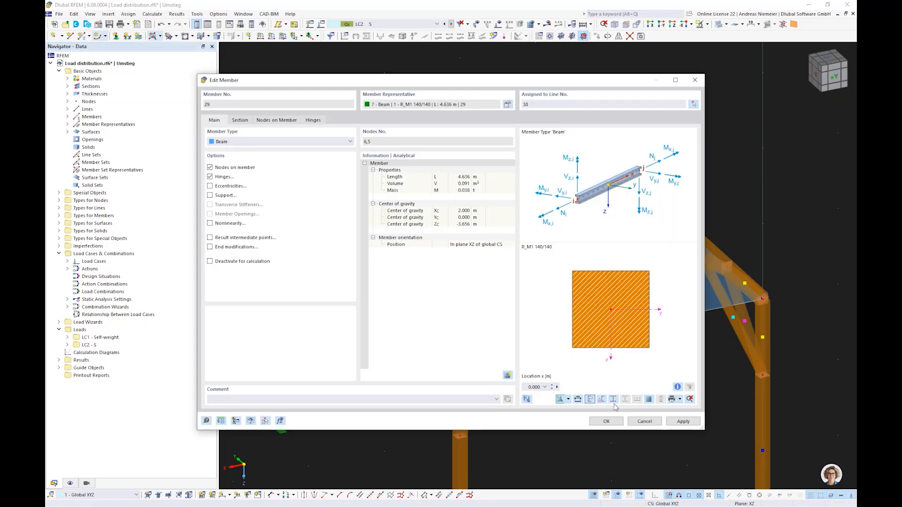
{"action": "left_click", "coordinate": [614, 421]}
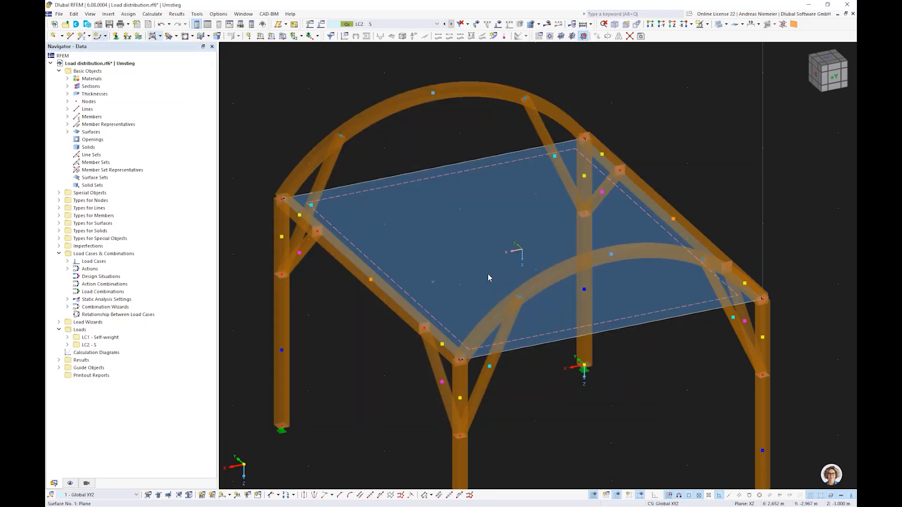
- Change the roof surface's geometry type to Quadrangle and replace its two straight end boundary lines with the arcs
{"action": "double_click", "coordinate": [488, 274]}
{"action": "left_click", "coordinate": [388, 142]}
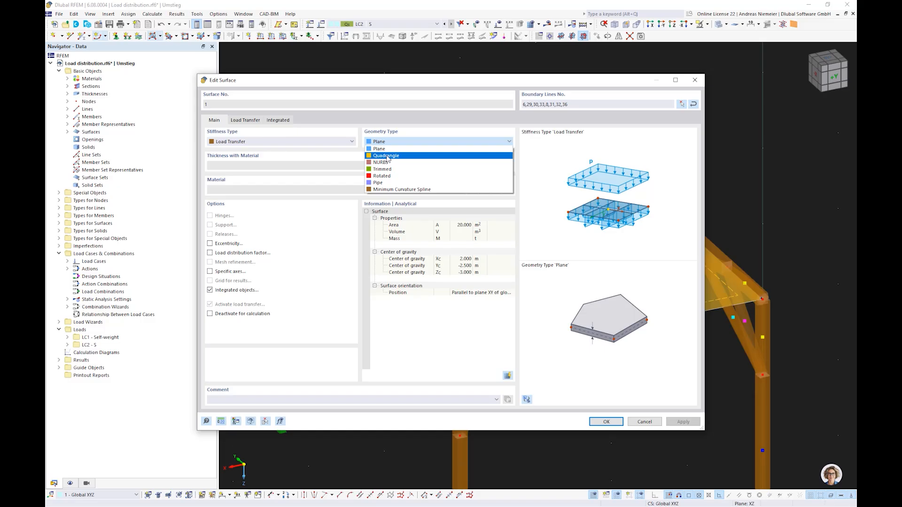
{"action": "left_click", "coordinate": [386, 156]}
{"action": "left_click", "coordinate": [681, 104]}
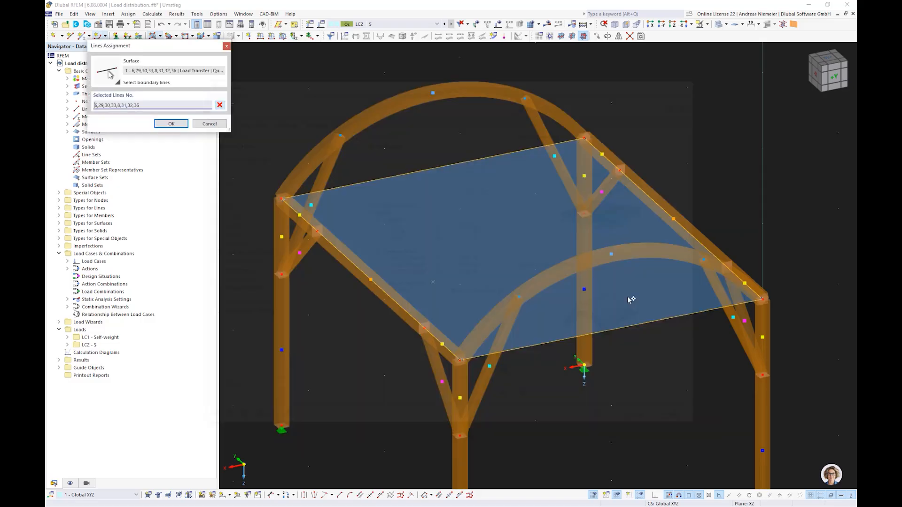
{"action": "left_click", "coordinate": [624, 326]}
{"action": "left_click", "coordinate": [469, 168]}
{"action": "left_click", "coordinate": [489, 92]}
{"action": "left_click", "coordinate": [562, 271]}
{"action": "left_click", "coordinate": [171, 124]}
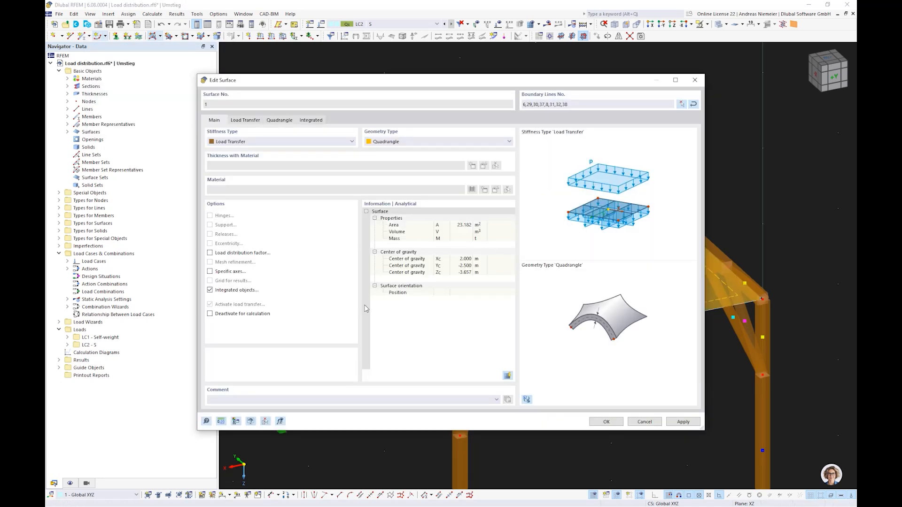
{"action": "left_click", "coordinate": [605, 420]}
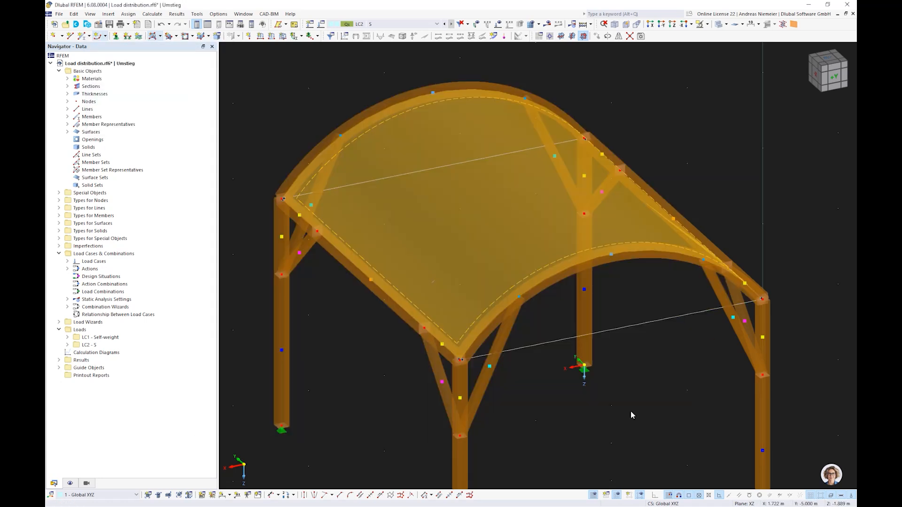
- Calculate the LC2 results for the curved roof and show the loads distributed onto its members
{"action": "scroll", "coordinate": [630, 411], "scroll_direction": "up", "scroll_amount": 3}
{"action": "middle_click_drag", "start_coordinate": [440, 395], "coordinate": [583, 382], "text": "ctrl"}
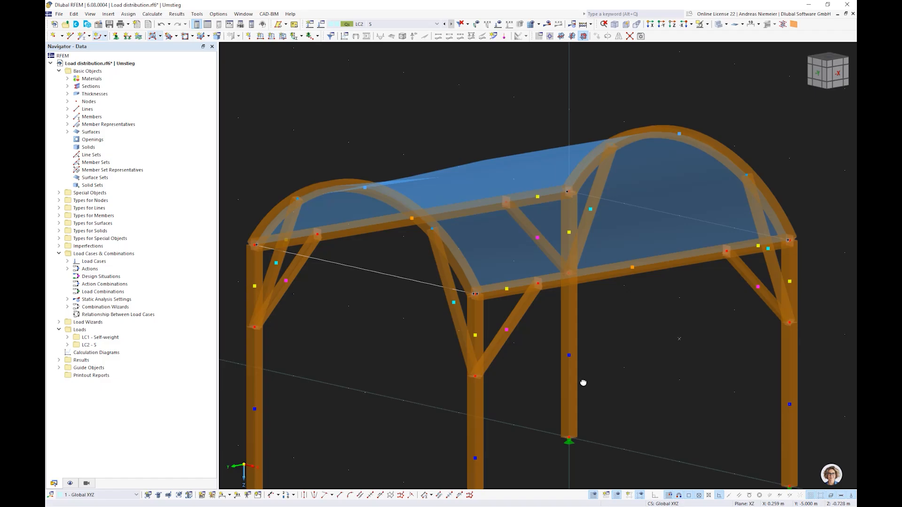
{"action": "scroll", "coordinate": [571, 371], "scroll_direction": "down", "scroll_amount": 3}
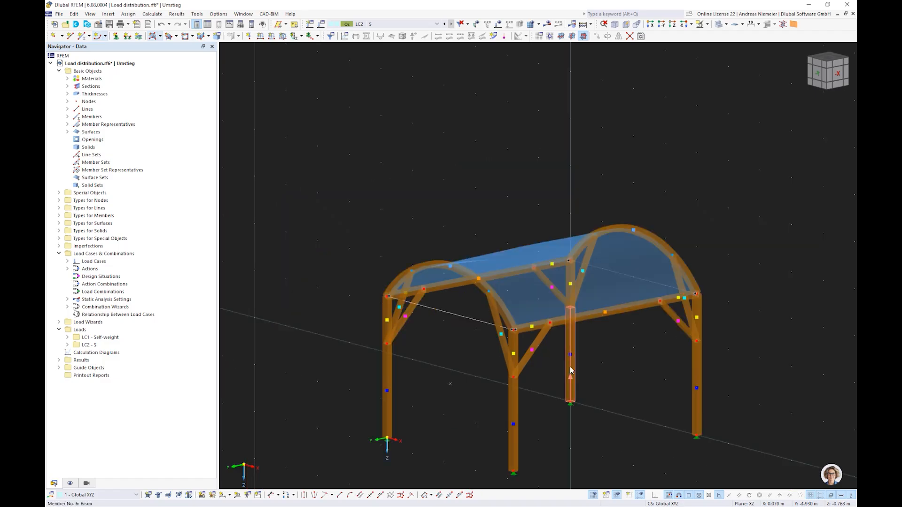
{"action": "left_click", "coordinate": [549, 23]}
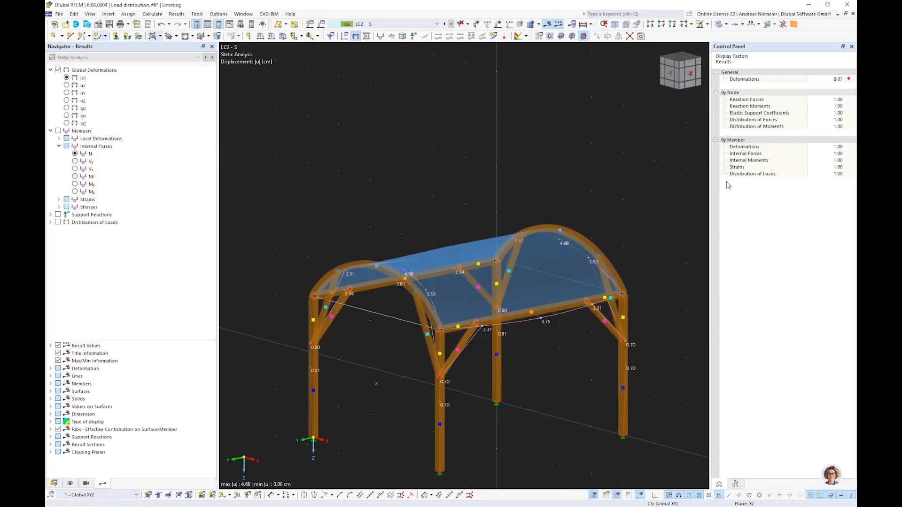
{"action": "left_click", "coordinate": [498, 24]}
{"action": "middle_click_drag", "start_coordinate": [501, 69], "coordinate": [413, 133], "text": "ctrl"}
{"action": "scroll", "coordinate": [423, 138], "scroll_direction": "down", "scroll_amount": 1}
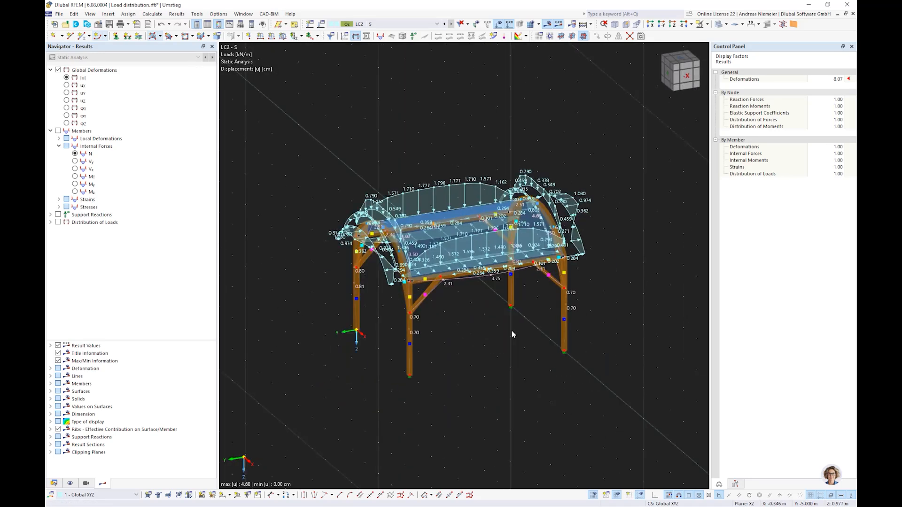
{"action": "scroll", "coordinate": [486, 311], "scroll_direction": "up", "scroll_amount": 3}
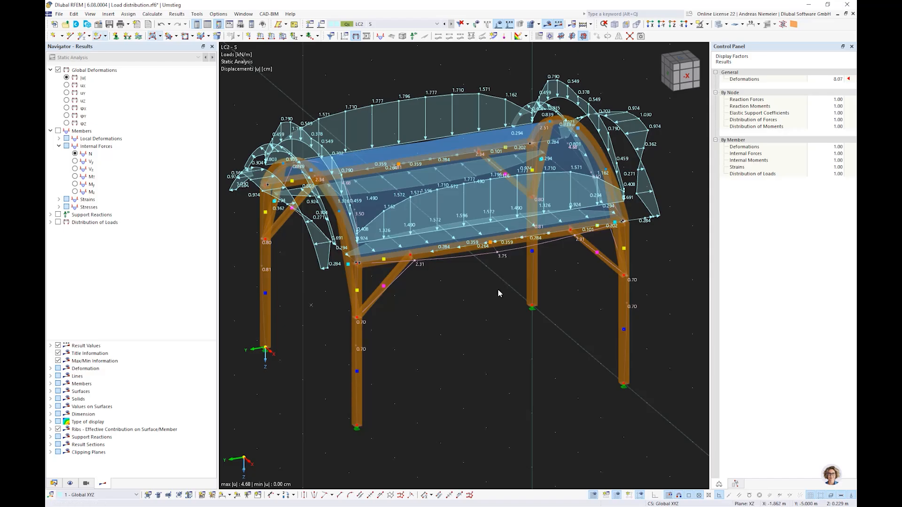
{"action": "scroll", "coordinate": [499, 293], "scroll_direction": "down", "scroll_amount": 2}
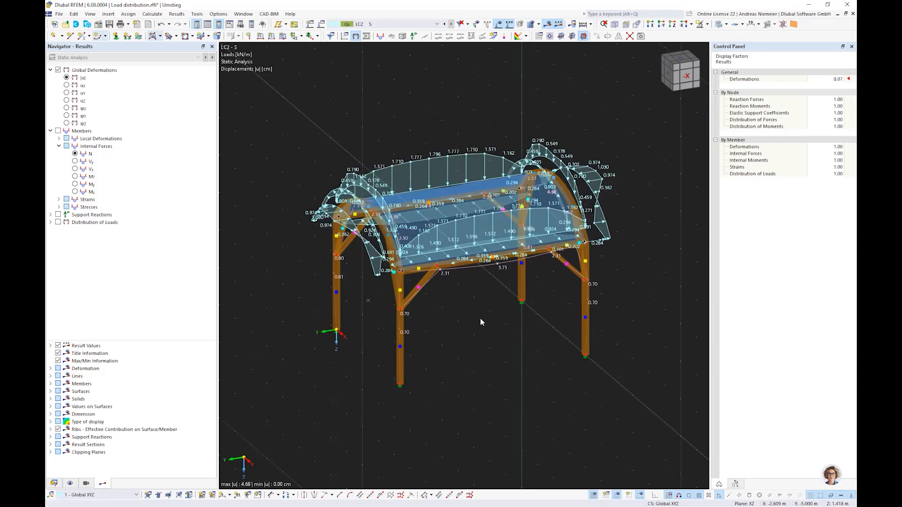
{"action": "scroll", "coordinate": [480, 318], "scroll_direction": "up", "scroll_amount": 1}
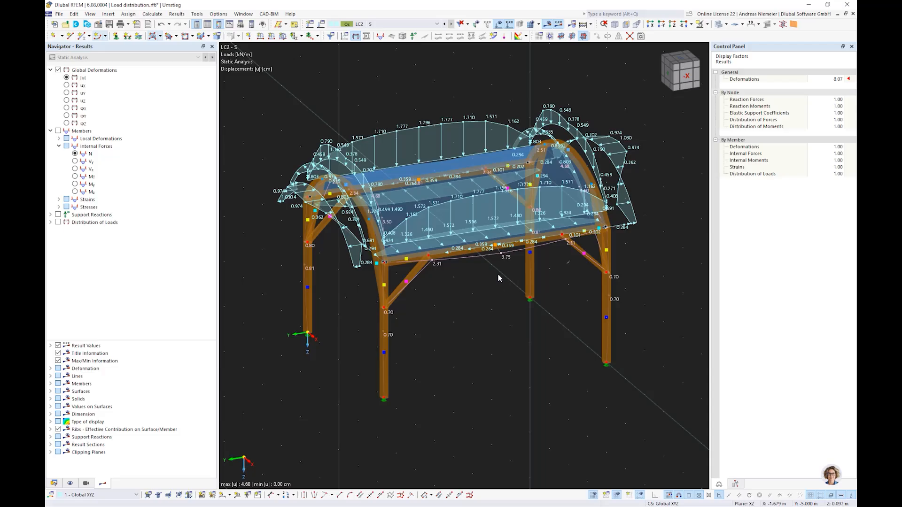
{"action": "mouse_move", "coordinate": [508, 236]}
- Close the Load distribution model without saving the changes
{"action": "left_click", "coordinate": [59, 14]}
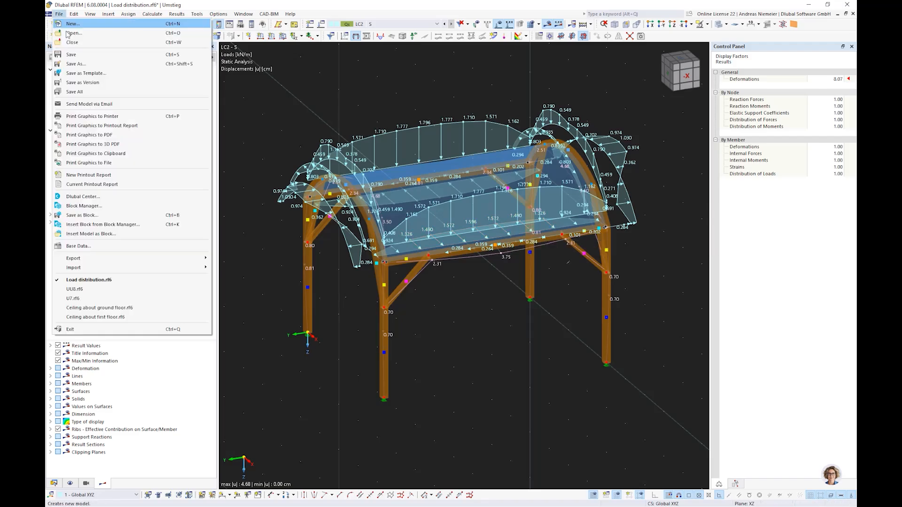
{"action": "left_click", "coordinate": [91, 45]}
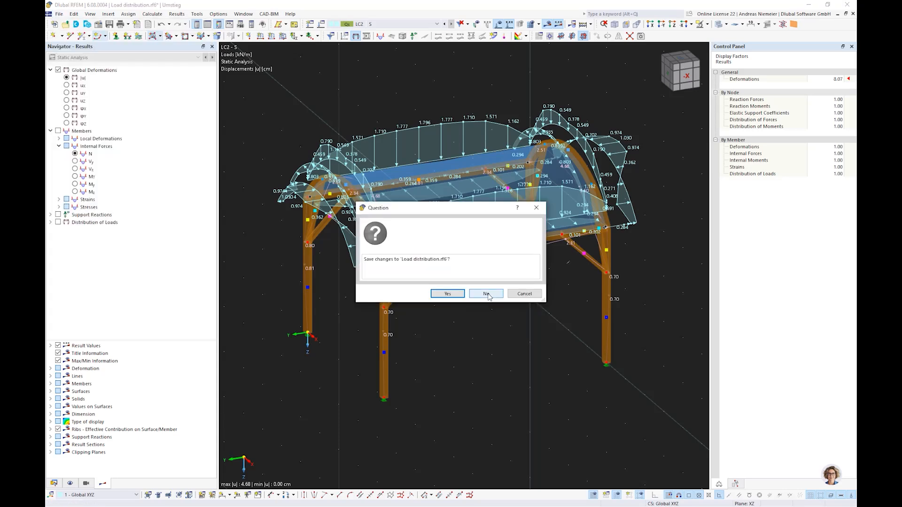
{"action": "left_click", "coordinate": [488, 296]}
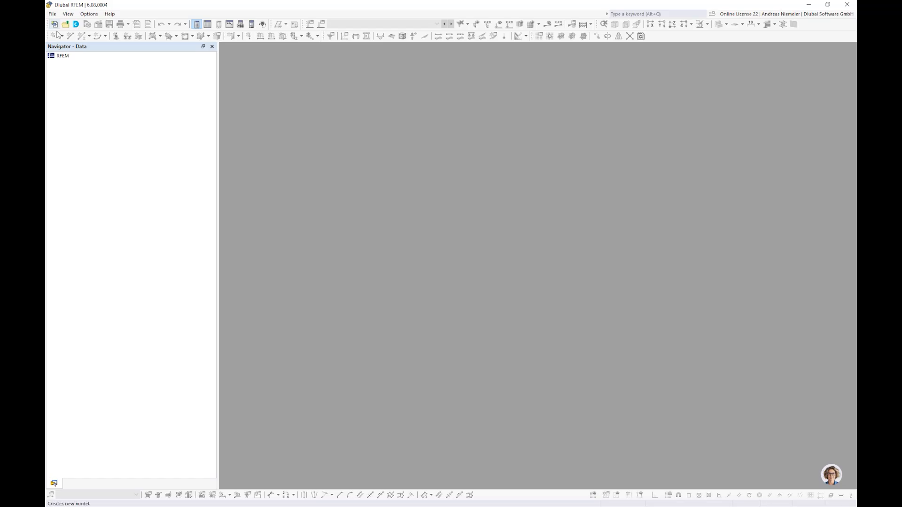
- Start opening another model and look through the RFEM files in the Umstieg folder
{"action": "left_click", "coordinate": [53, 13]}
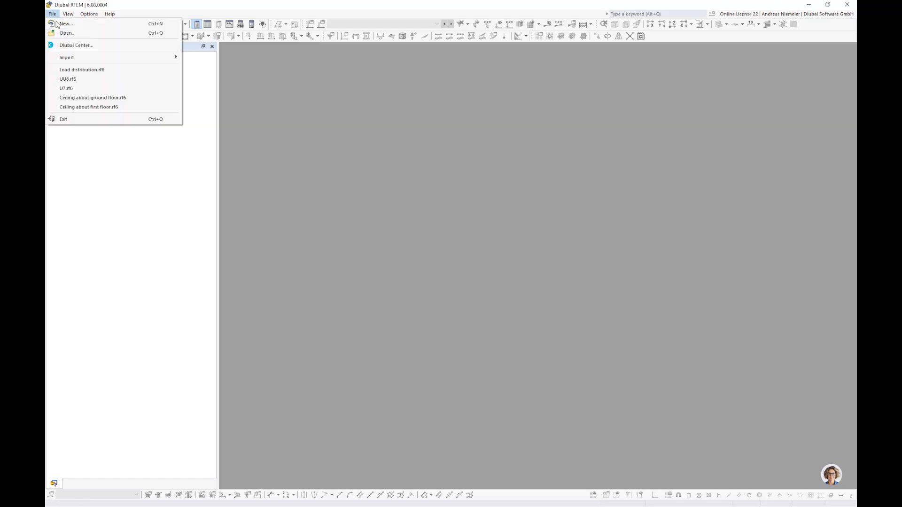
{"action": "left_click", "coordinate": [66, 33]}
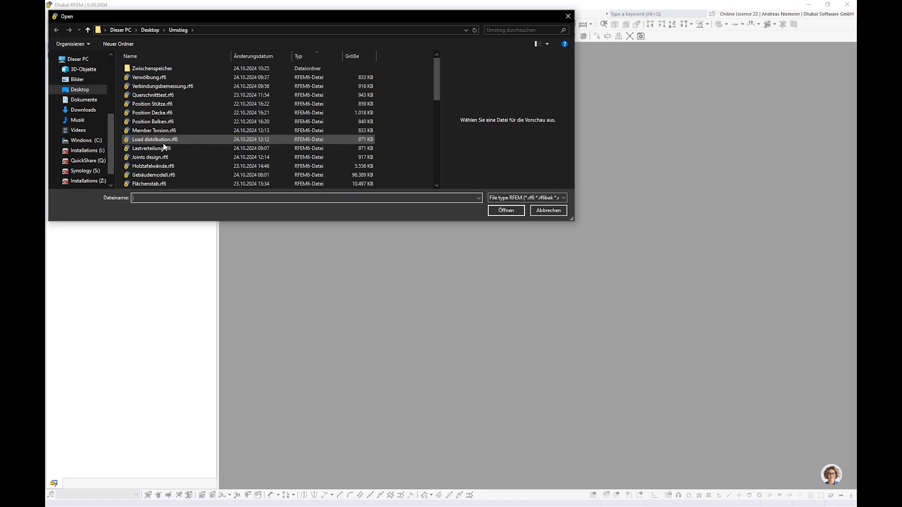
{"action": "left_click", "coordinate": [157, 183]}
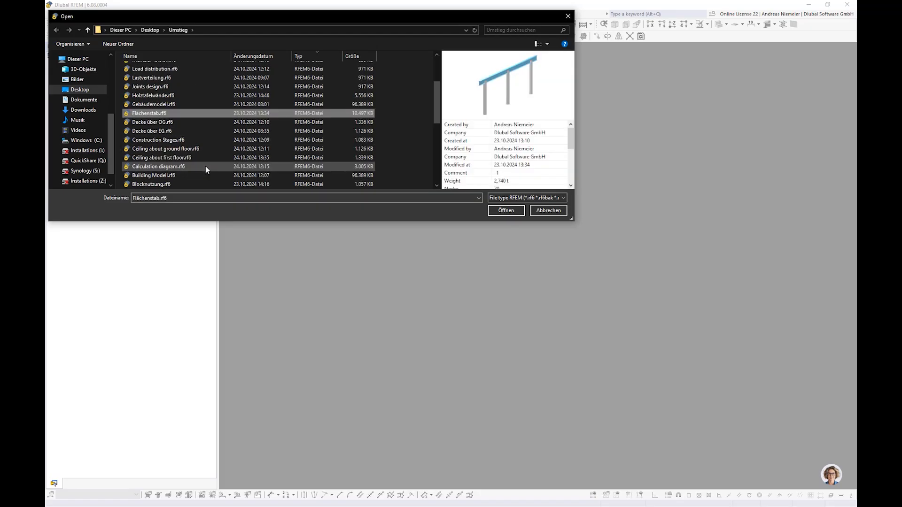
{"action": "scroll", "coordinate": [205, 165], "scroll_direction": "down", "scroll_amount": 4}
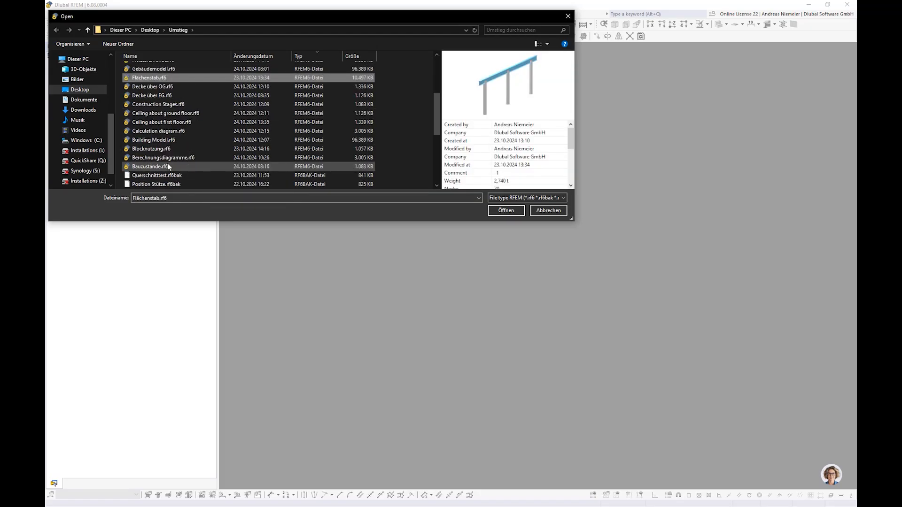
{"action": "scroll", "coordinate": [167, 162], "scroll_direction": "up", "scroll_amount": 4}
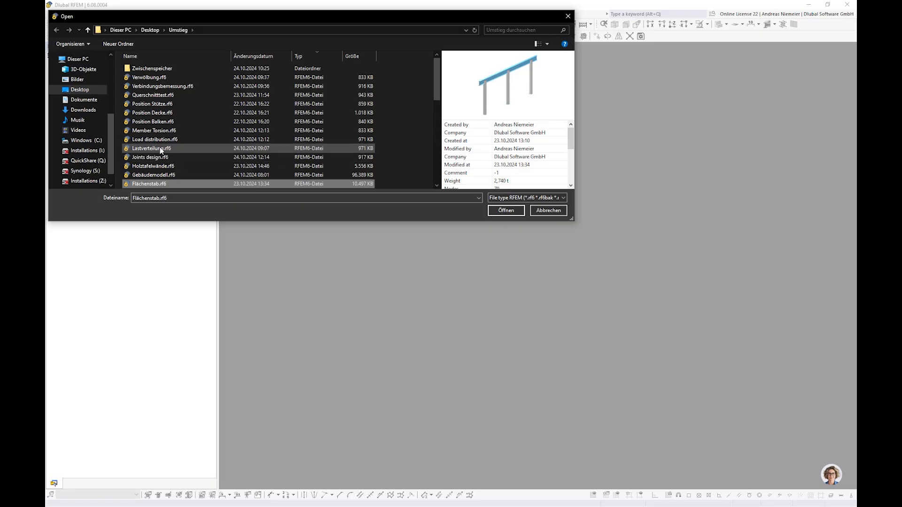
{"action": "scroll", "coordinate": [159, 111], "scroll_direction": "down", "scroll_amount": 1}
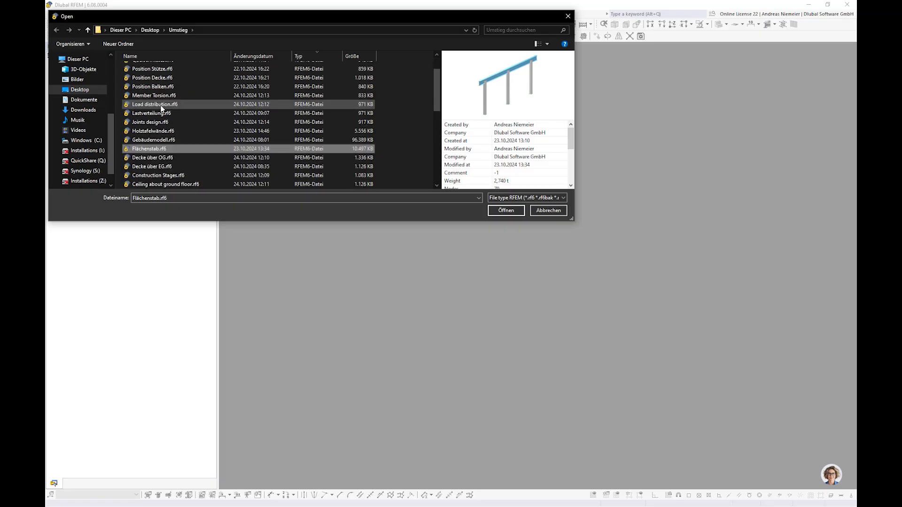
{"action": "scroll", "coordinate": [162, 108], "scroll_direction": "down", "scroll_amount": 1}
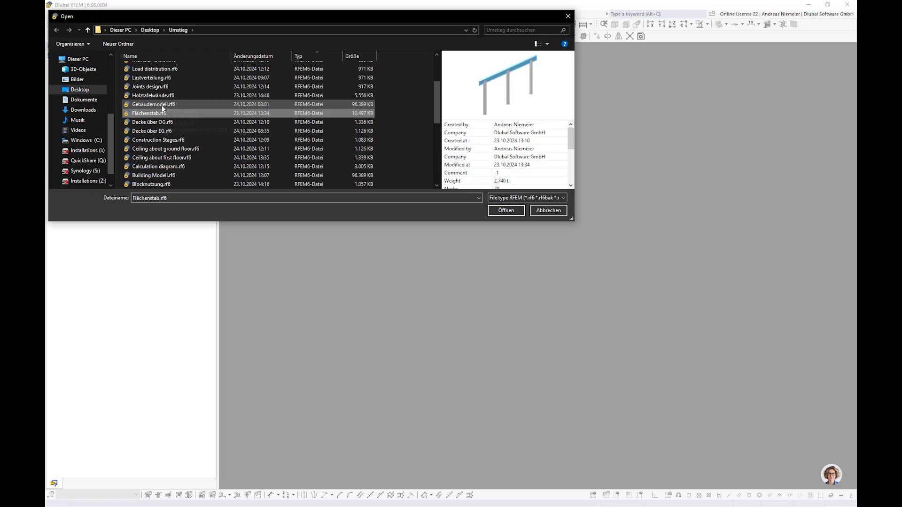
{"action": "scroll", "coordinate": [162, 108], "scroll_direction": "down", "scroll_amount": 1}
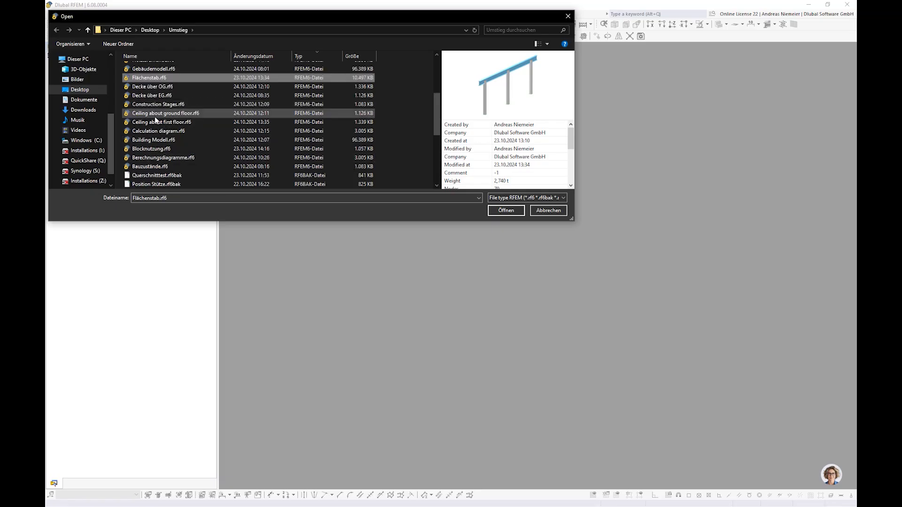
{"action": "scroll", "coordinate": [155, 117], "scroll_direction": "up", "scroll_amount": 1}
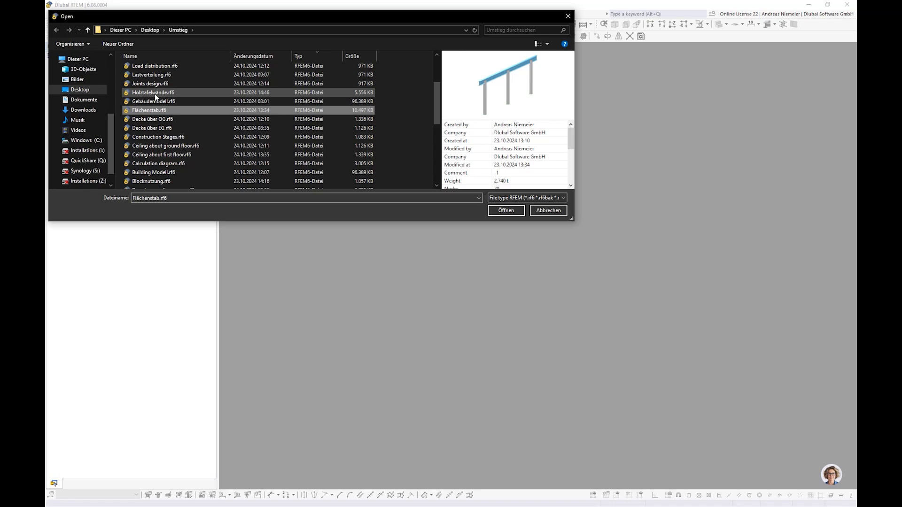
{"action": "scroll", "coordinate": [155, 97], "scroll_direction": "up", "scroll_amount": 1}
{"action": "scroll", "coordinate": [159, 82], "scroll_direction": "up", "scroll_amount": 1}
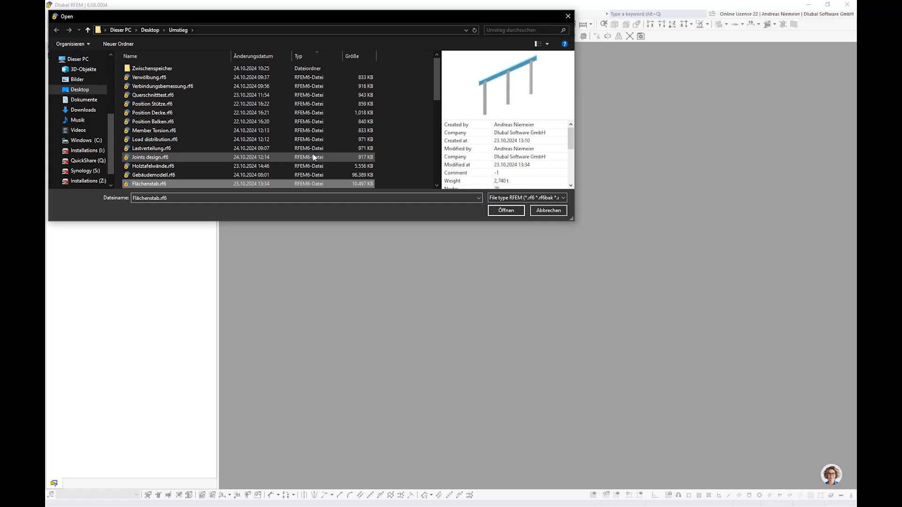
- Search the Umstieg folder for "tor" and open Member Torsion.rf6
{"action": "left_click", "coordinate": [513, 30]}
{"action": "type", "text": "to"}
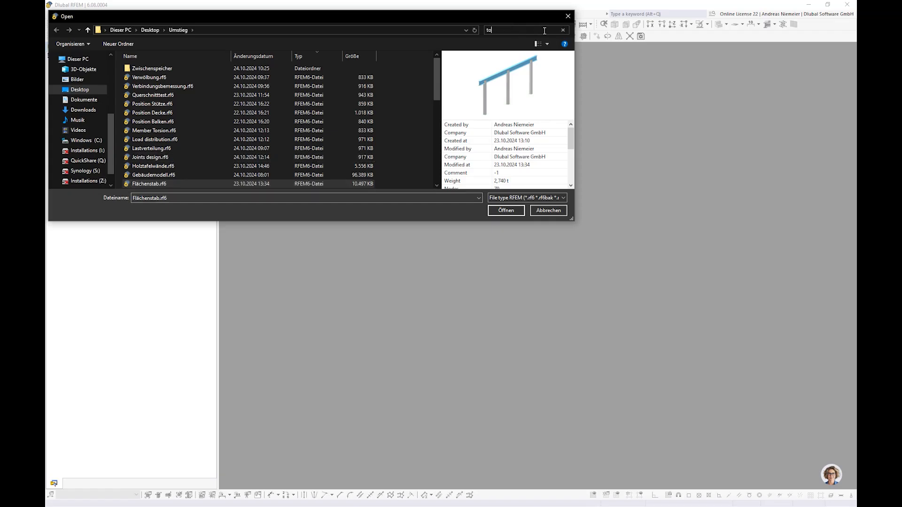
{"action": "type", "text": "r"}
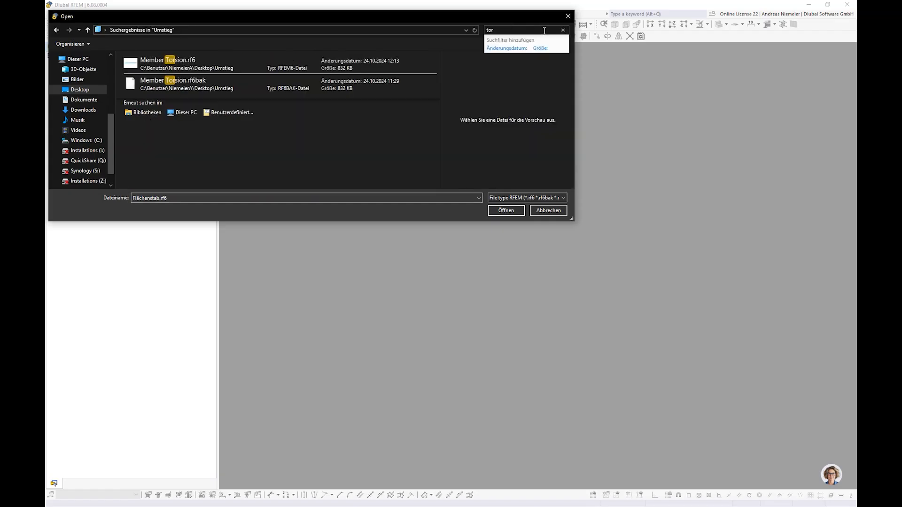
{"action": "left_click", "coordinate": [377, 63]}
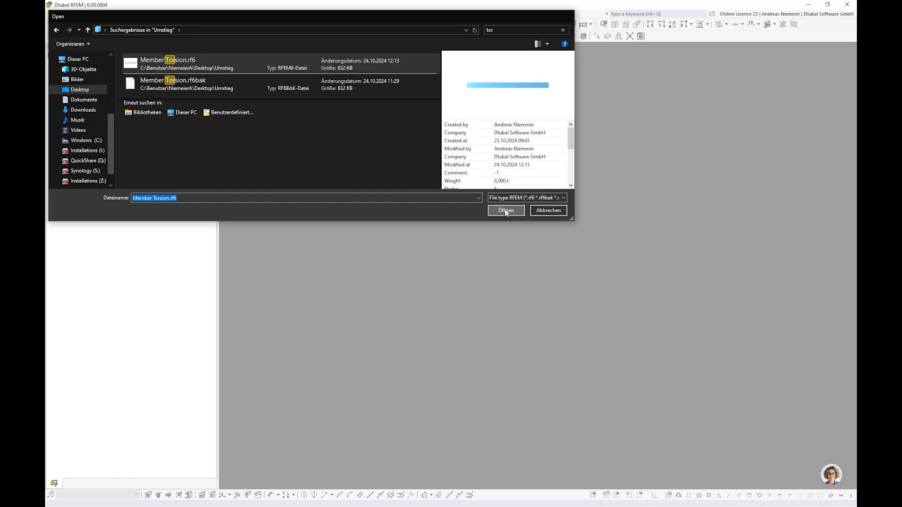
{"action": "left_click", "coordinate": [506, 211]}
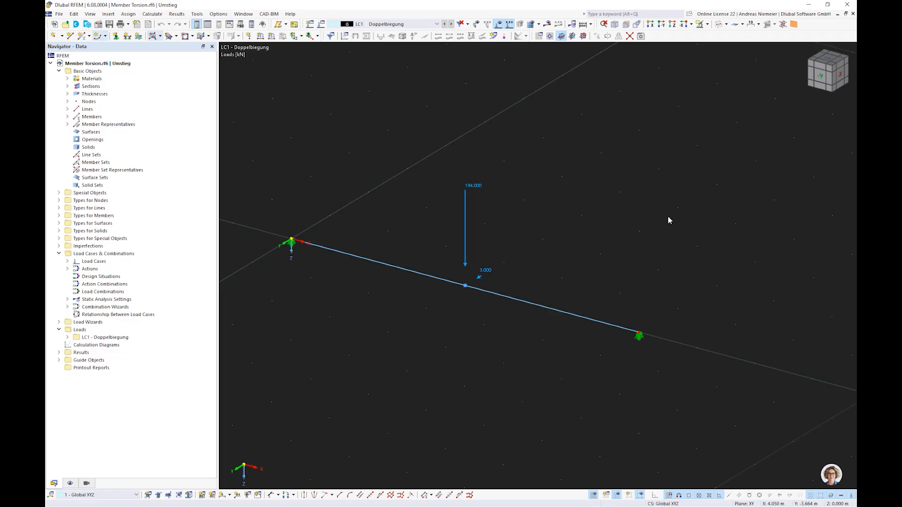
- Inspect the beam's section and supported end in solid display, and return the model to wireframe display
{"action": "left_click", "coordinate": [718, 24]}
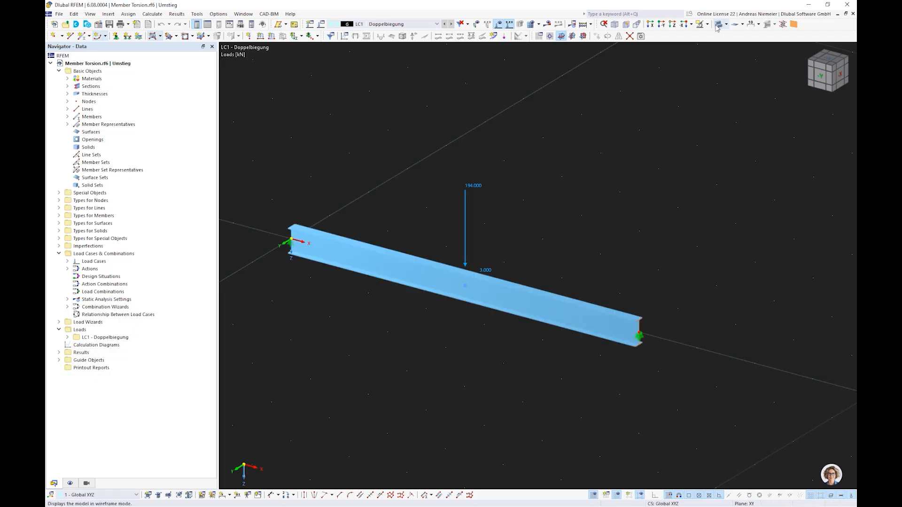
{"action": "scroll", "coordinate": [642, 334], "scroll_direction": "up", "scroll_amount": 3}
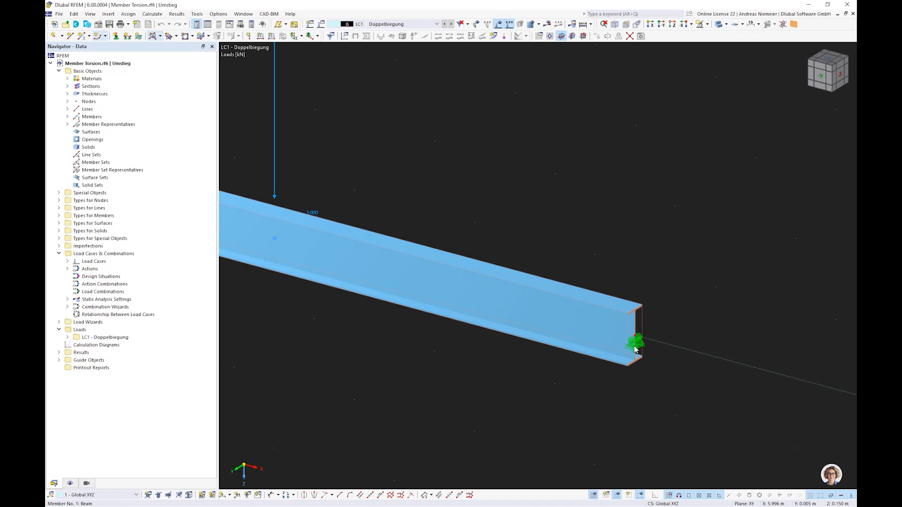
{"action": "scroll", "coordinate": [635, 350], "scroll_direction": "down", "scroll_amount": 3}
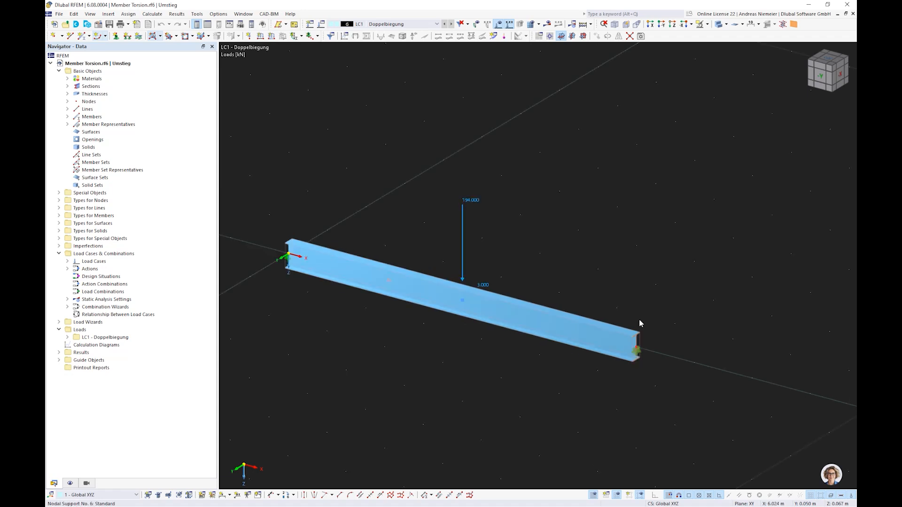
{"action": "left_click", "coordinate": [720, 25]}
{"action": "left_click", "coordinate": [720, 25]}
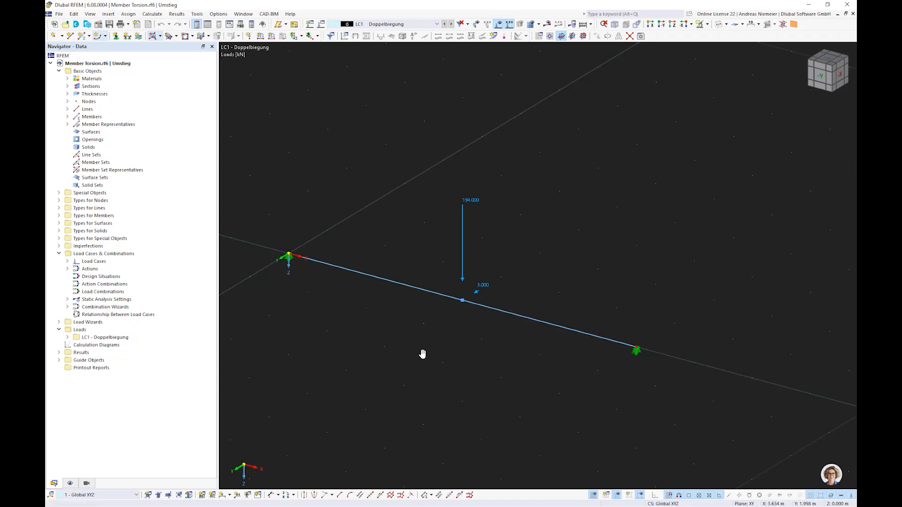
- Calculate LC1 and display the beam's local deformations uz and uy in place of the global deformations
{"action": "middle_click_drag", "start_coordinate": [422, 354], "coordinate": [438, 330]}
{"action": "left_click", "coordinate": [546, 24]}
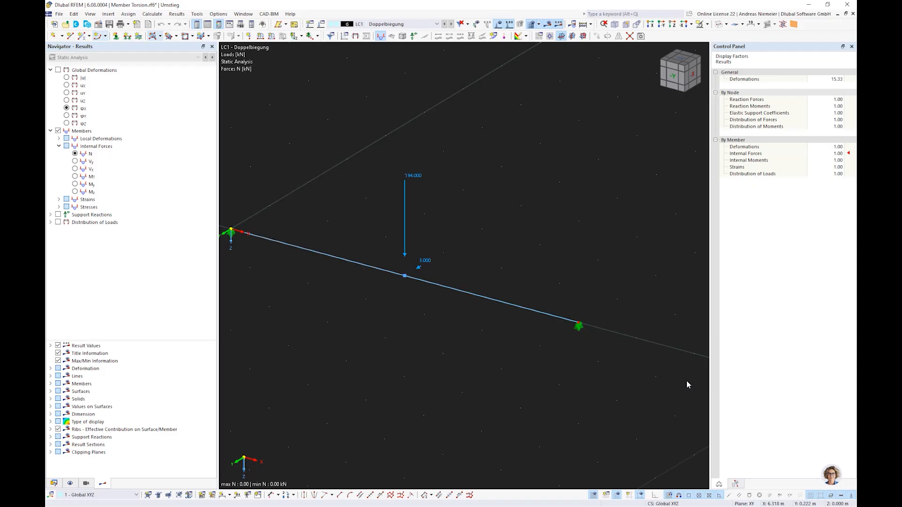
{"action": "left_click", "coordinate": [58, 70]}
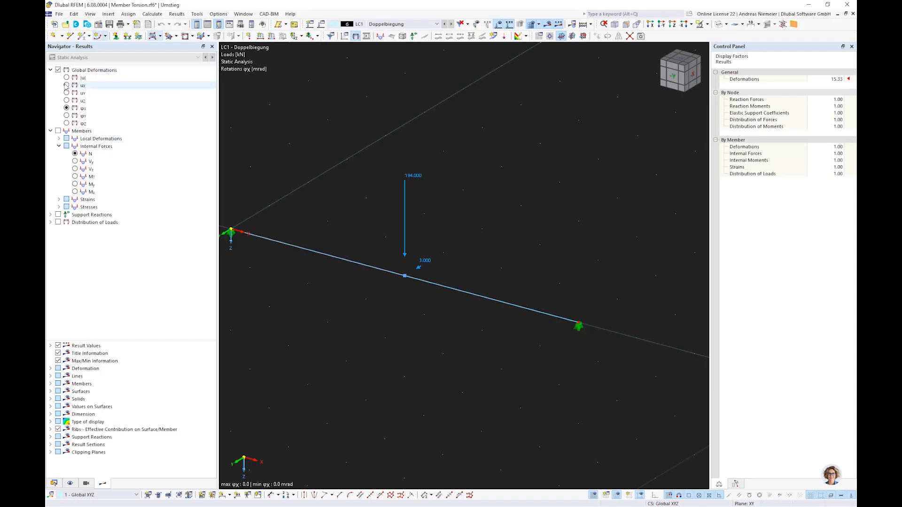
{"action": "left_click", "coordinate": [59, 139]}
{"action": "left_click", "coordinate": [74, 161]}
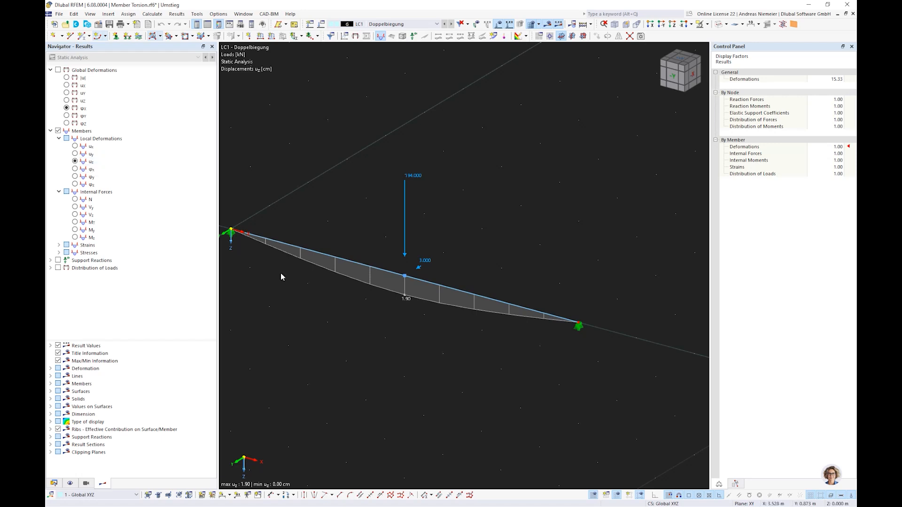
{"action": "left_click", "coordinate": [75, 154]}
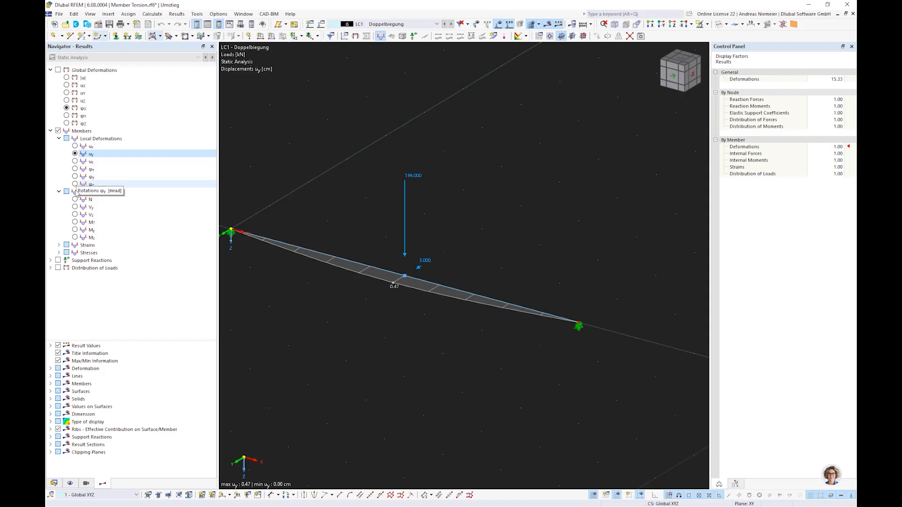
- Examine the beam's bending moment diagrams My and Mz
{"action": "left_click", "coordinate": [76, 230]}
{"action": "left_click", "coordinate": [76, 230]}
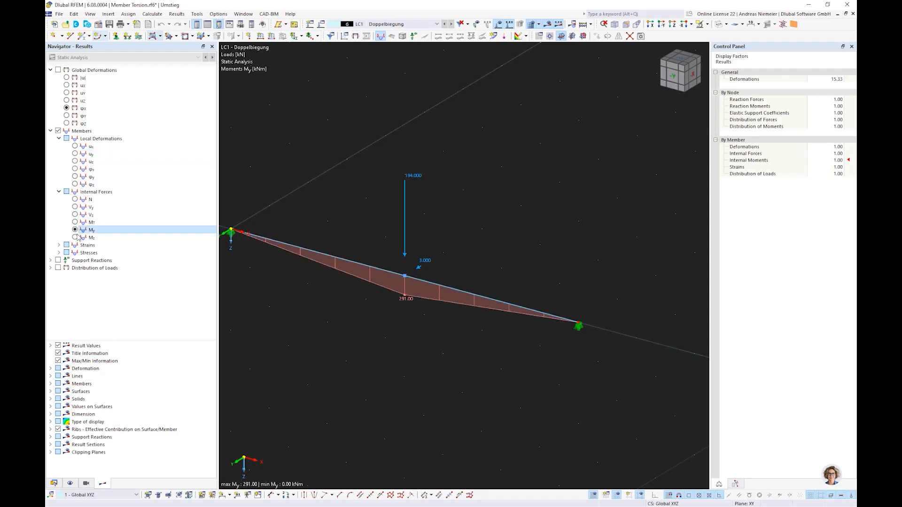
{"action": "left_click", "coordinate": [76, 238]}
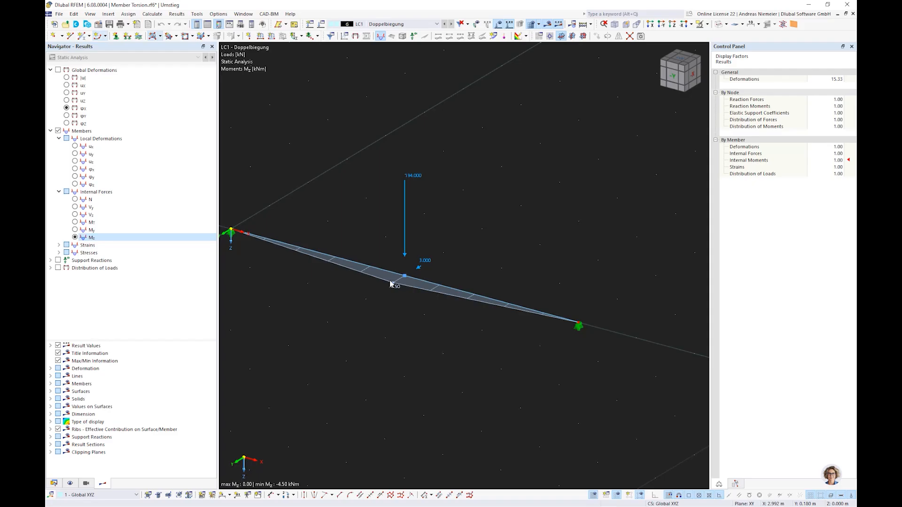
{"action": "scroll", "coordinate": [393, 324], "scroll_direction": "up", "scroll_amount": 1}
{"action": "middle_click_drag", "start_coordinate": [394, 331], "coordinate": [416, 298]}
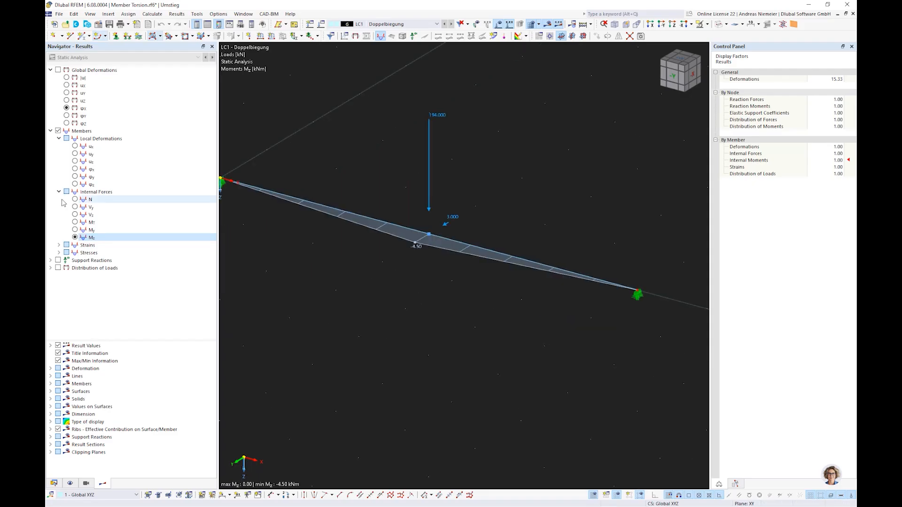
- Display the von Mises elastic equivalent stress on the beam and inspect its distribution along the member
{"action": "left_click", "coordinate": [59, 253]}
{"action": "left_click", "coordinate": [67, 283]}
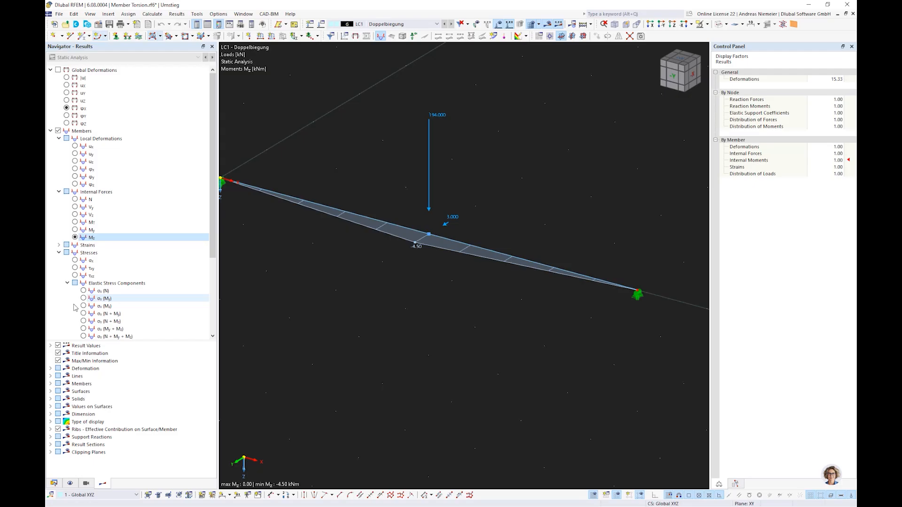
{"action": "scroll", "coordinate": [75, 307], "scroll_direction": "down", "scroll_amount": 5}
{"action": "left_click", "coordinate": [67, 313]}
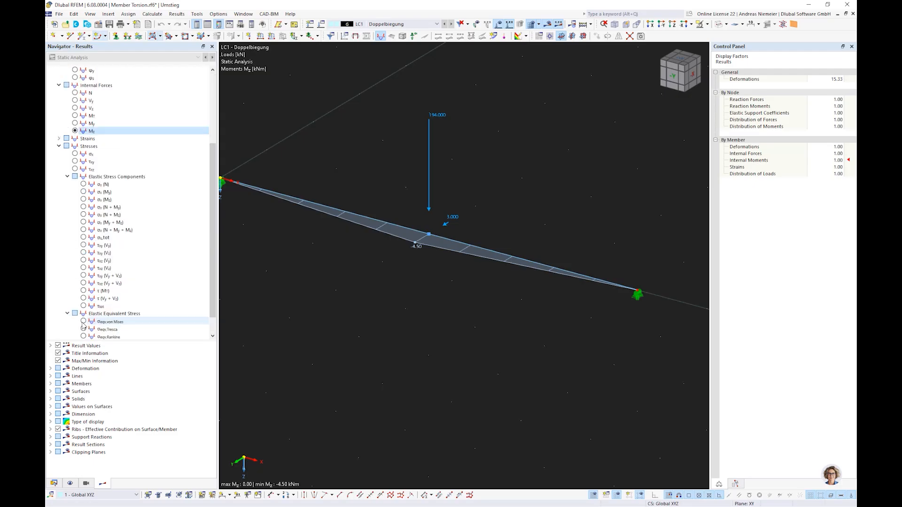
{"action": "left_click", "coordinate": [83, 322]}
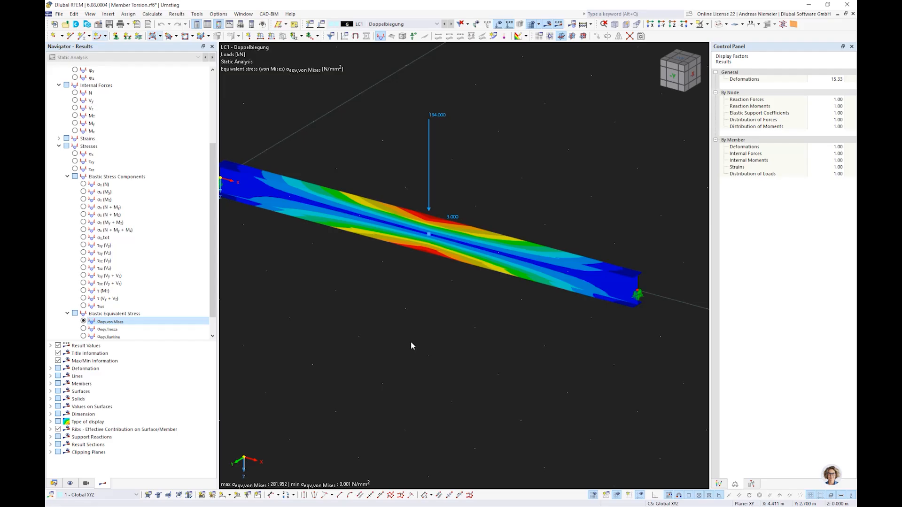
{"action": "middle_click_drag", "start_coordinate": [474, 323], "coordinate": [413, 336], "text": "ctrl"}
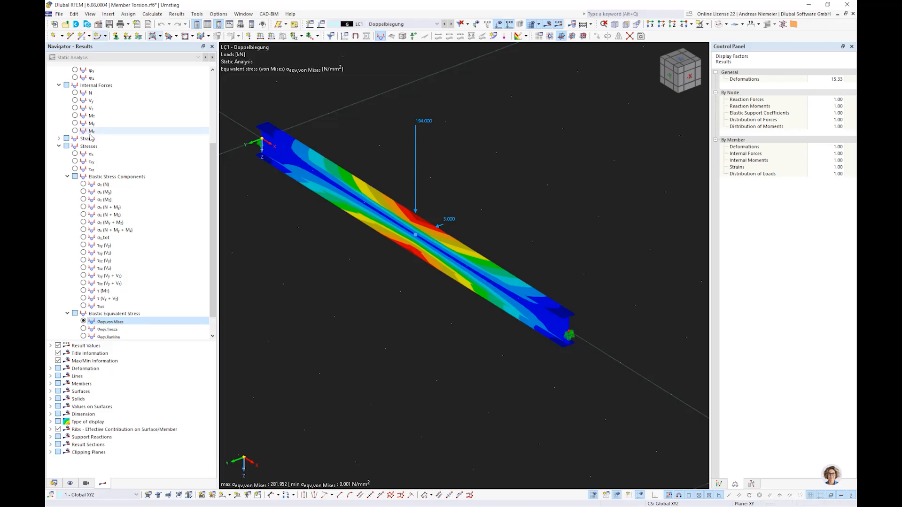
- Display the beam's local rotation φx about its longitudinal axis
{"action": "scroll", "coordinate": [91, 137], "scroll_direction": "up", "scroll_amount": 4}
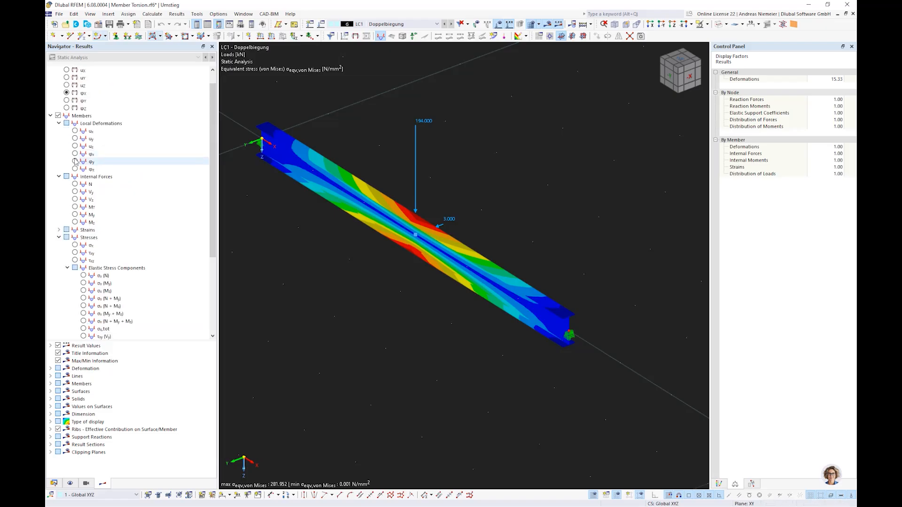
{"action": "left_click", "coordinate": [75, 153]}
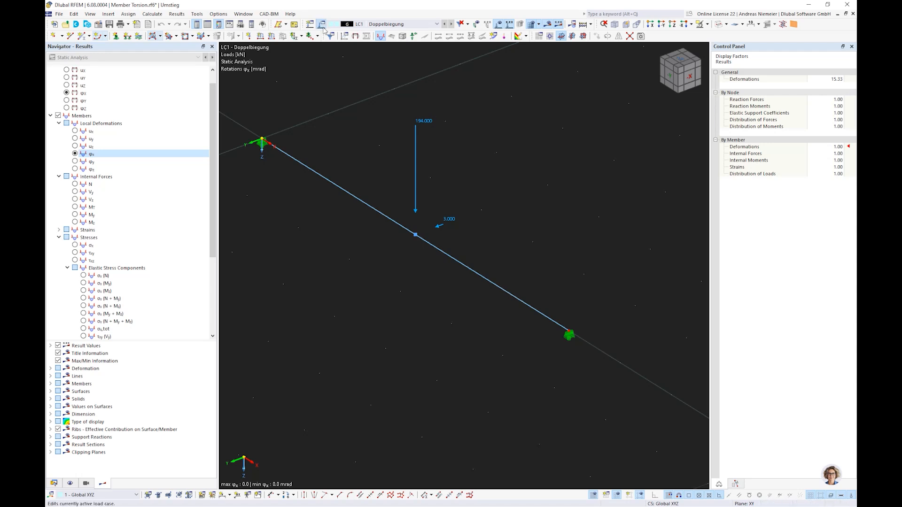
- Set LC1's static analysis settings to SA3 - Large deformations | Newton-Raphson | 100 | 10 and calculate the load case
{"action": "left_click", "coordinate": [323, 28]}
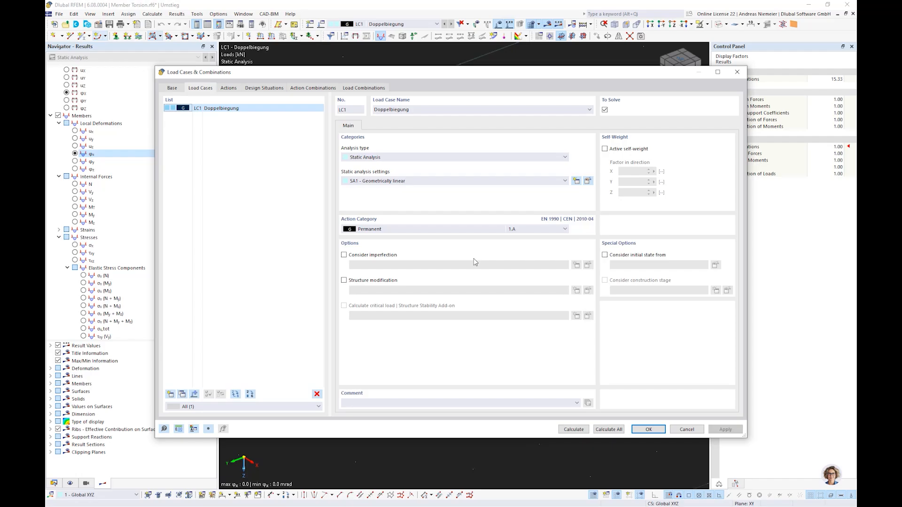
{"action": "left_click", "coordinate": [448, 181]}
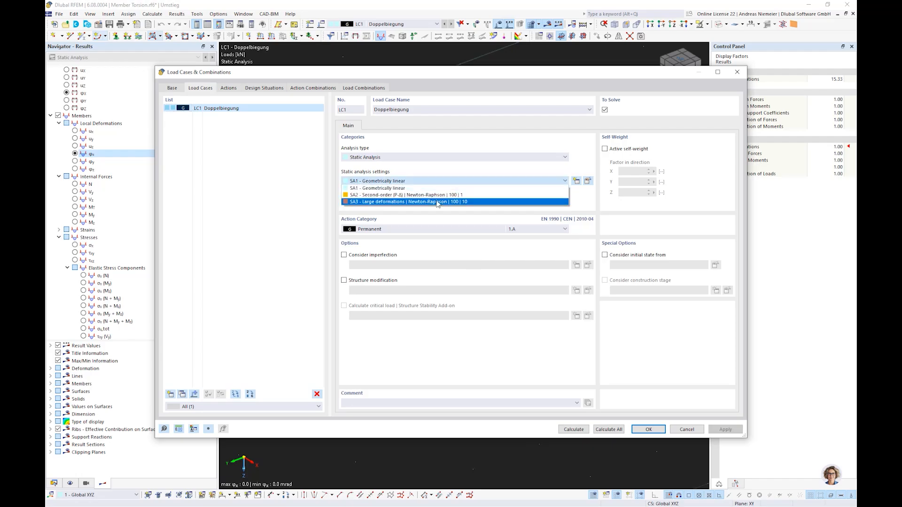
{"action": "left_click", "coordinate": [437, 202]}
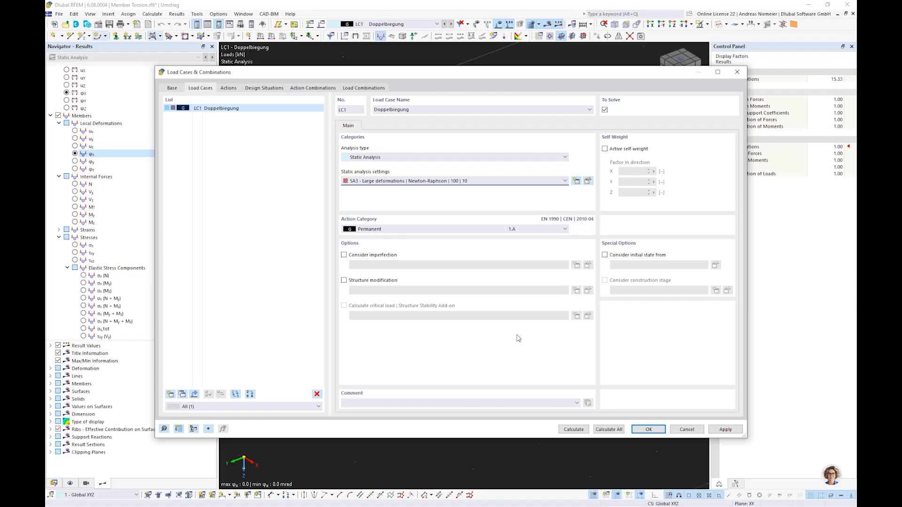
{"action": "left_click", "coordinate": [574, 430]}
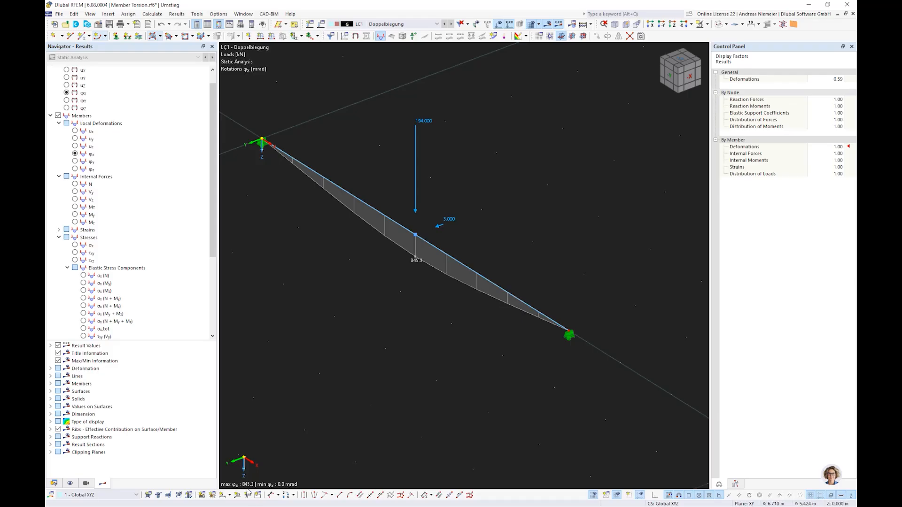
{"action": "middle_click_drag", "start_coordinate": [403, 284], "coordinate": [435, 286], "text": "ctrl"}
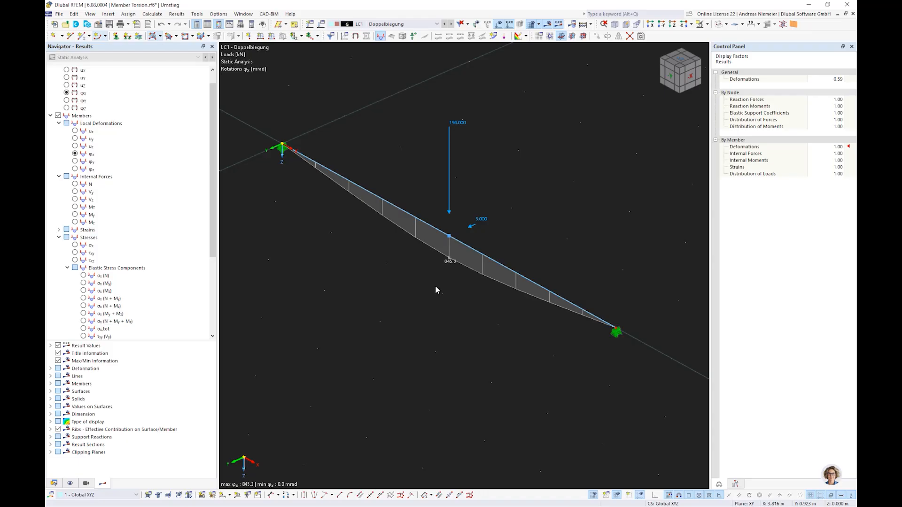
- Examine the beam's bending moments My and Mz and its von Mises equivalent stress under the large deformation analysis
{"action": "left_click", "coordinate": [74, 214]}
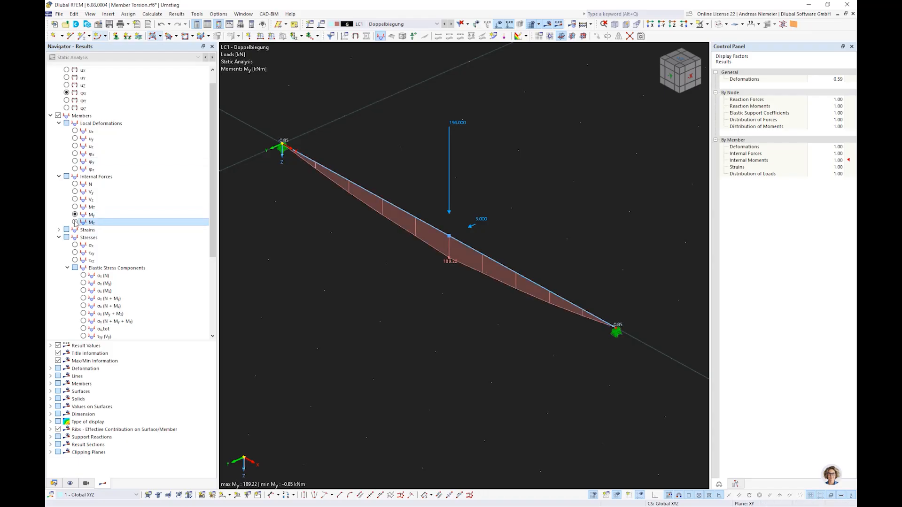
{"action": "left_click", "coordinate": [75, 222]}
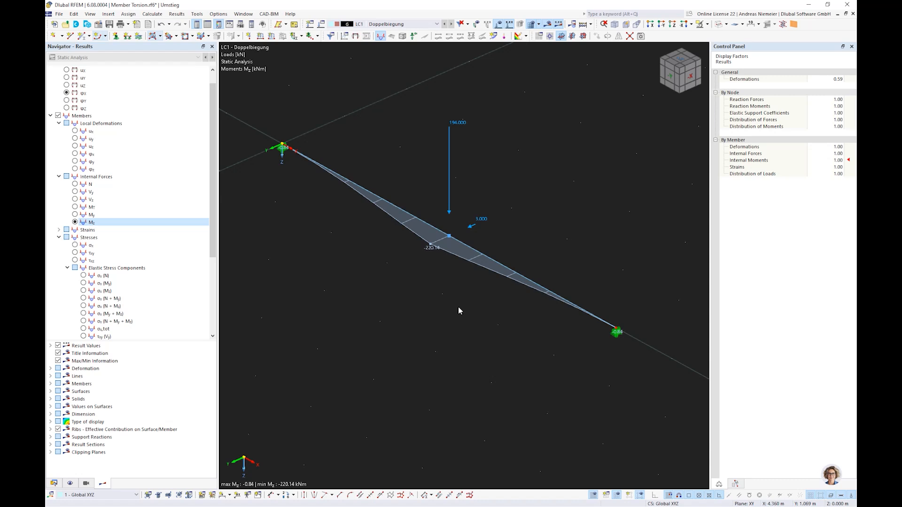
{"action": "scroll", "coordinate": [73, 272], "scroll_direction": "down", "scroll_amount": 5}
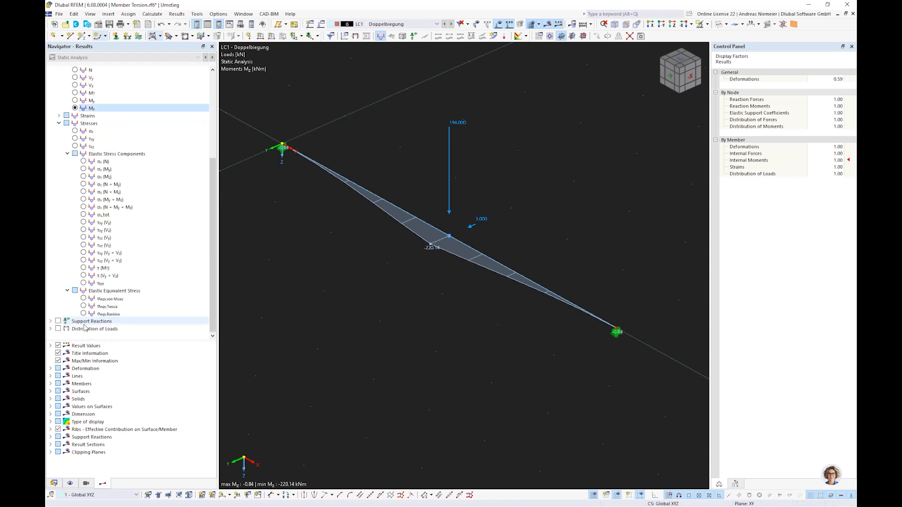
{"action": "left_click", "coordinate": [83, 299]}
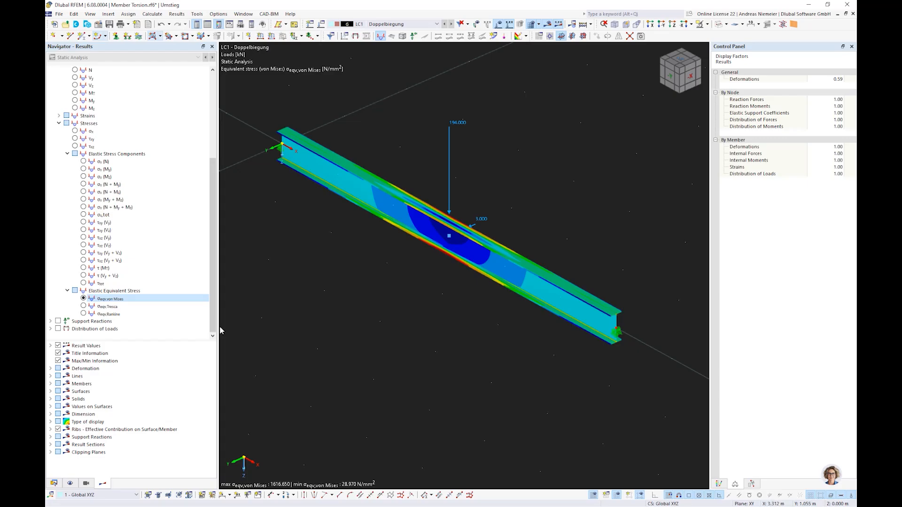
{"action": "scroll", "coordinate": [197, 267], "scroll_direction": "up", "scroll_amount": 6}
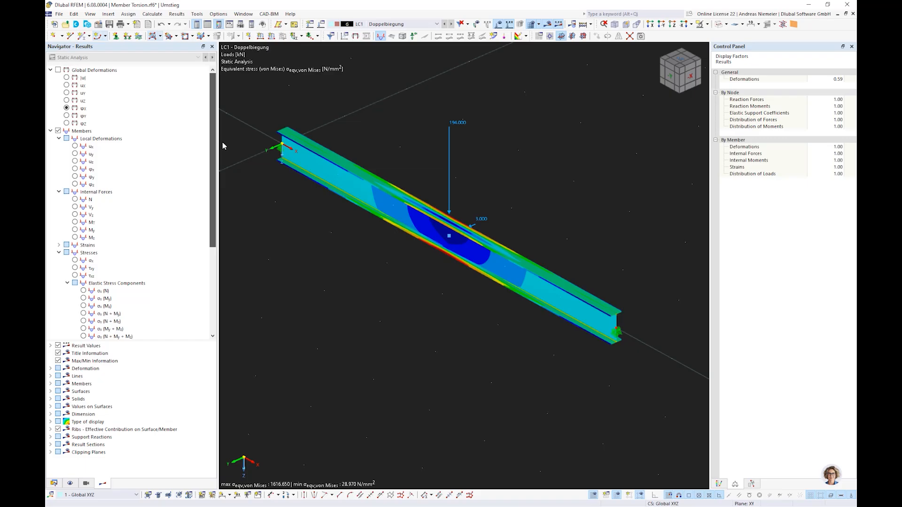
- Activate the Torsional Warping (7 DOF) add-on in the model's base data
{"action": "left_click", "coordinate": [98, 25]}
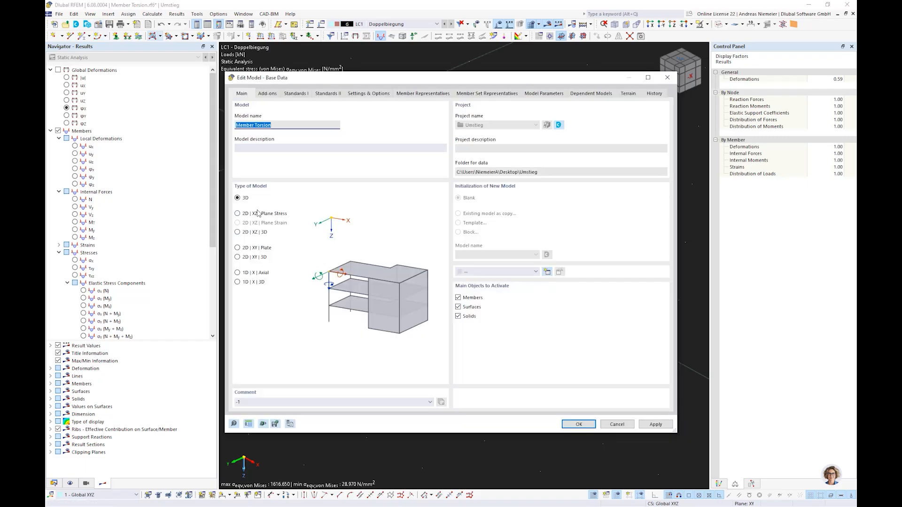
{"action": "left_click", "coordinate": [268, 95]}
{"action": "left_click", "coordinate": [238, 173]}
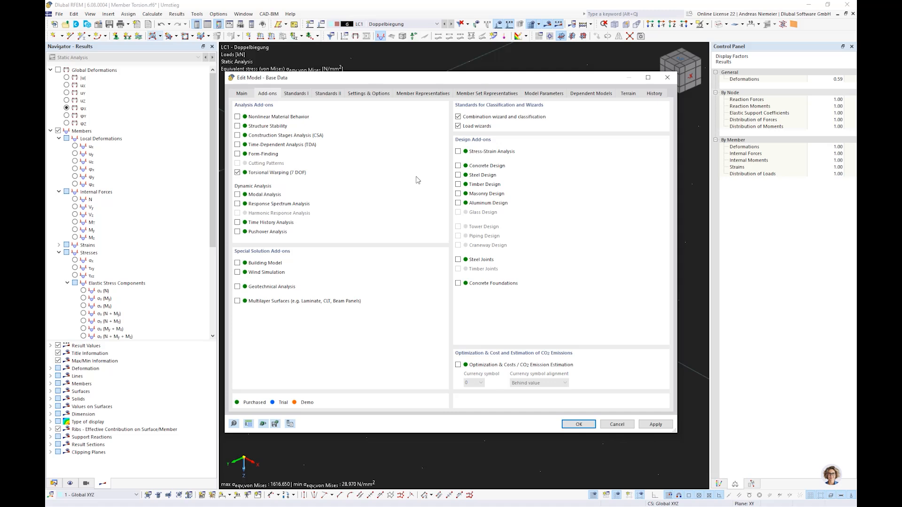
{"action": "left_click", "coordinate": [577, 425]}
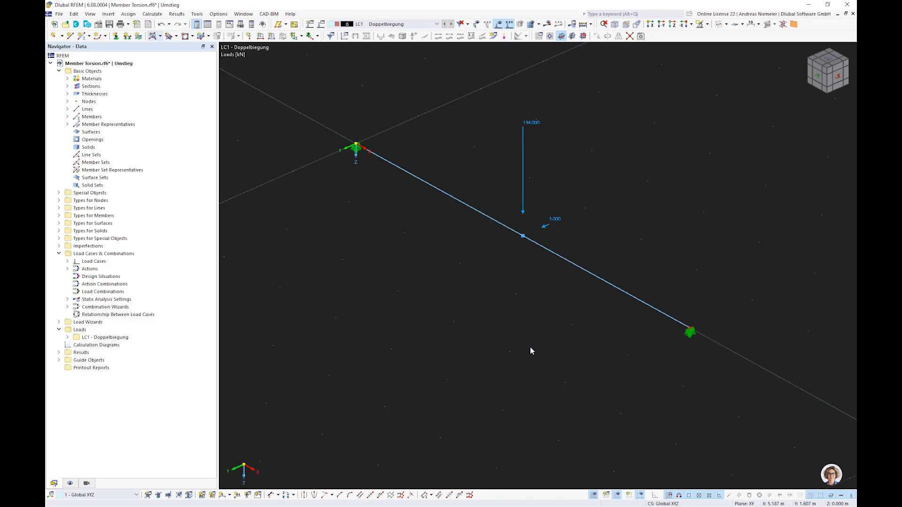
- Recalculate LC1 with torsional warping considered and display the von Mises equivalent stress on the beam
{"action": "scroll", "coordinate": [463, 267], "scroll_direction": "down", "scroll_amount": 1}
{"action": "scroll", "coordinate": [463, 267], "scroll_direction": "up", "scroll_amount": 1}
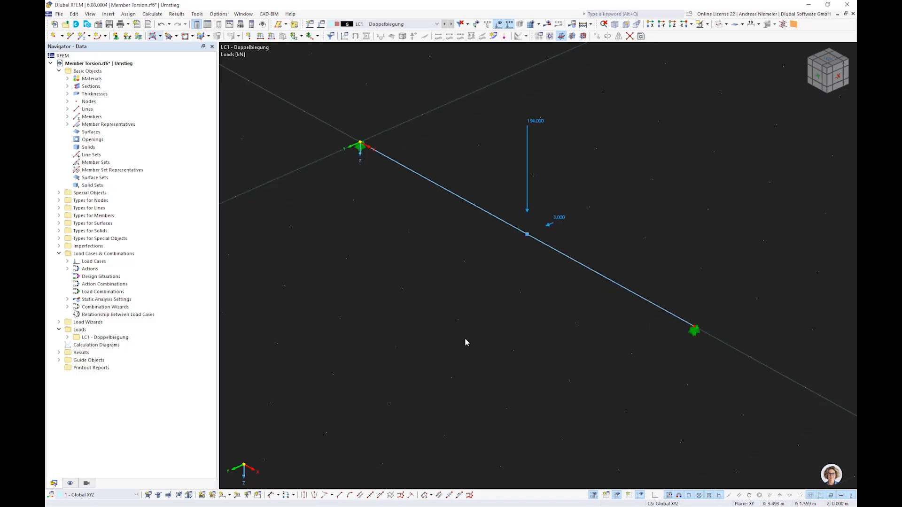
{"action": "left_click", "coordinate": [550, 26]}
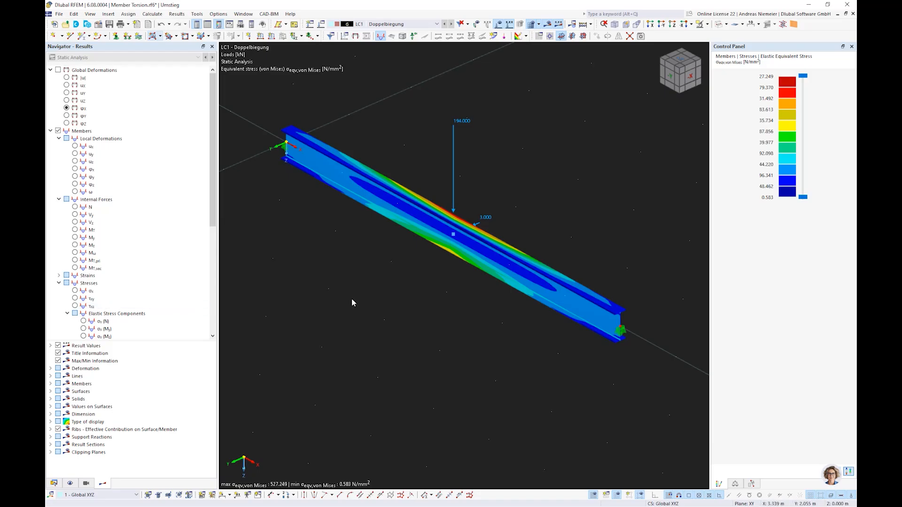
{"action": "scroll", "coordinate": [351, 298], "scroll_direction": "down", "scroll_amount": 1}
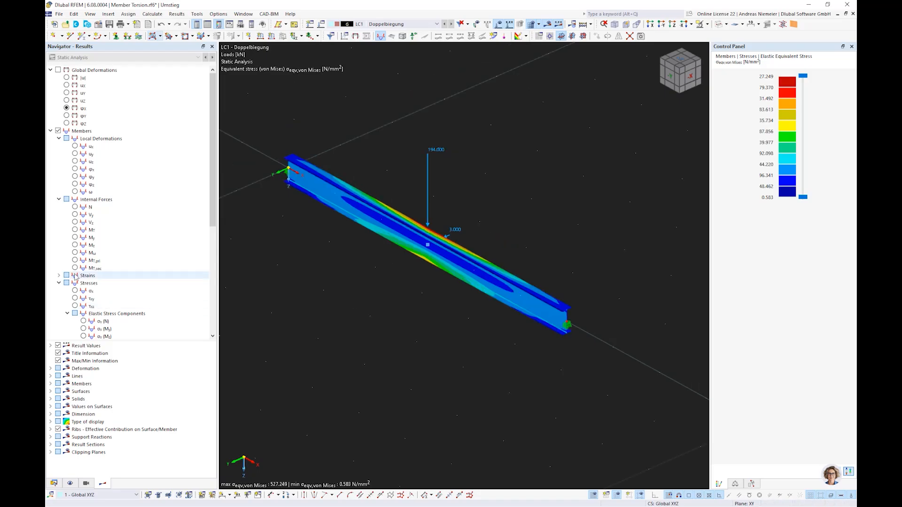
- Review the beam's local rotation φx and bending moments My and Mz from the torsional warping calculation
{"action": "left_click", "coordinate": [75, 169]}
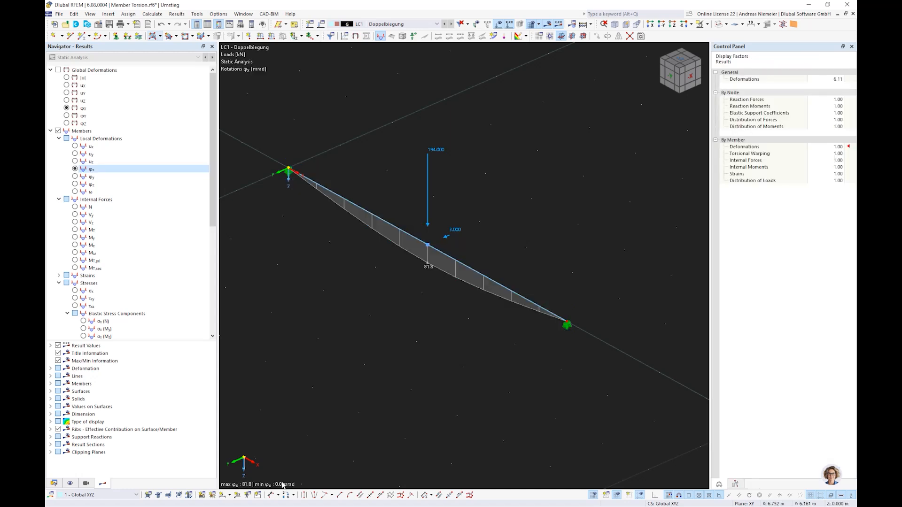
{"action": "left_click", "coordinate": [75, 238]}
{"action": "left_click", "coordinate": [75, 245]}
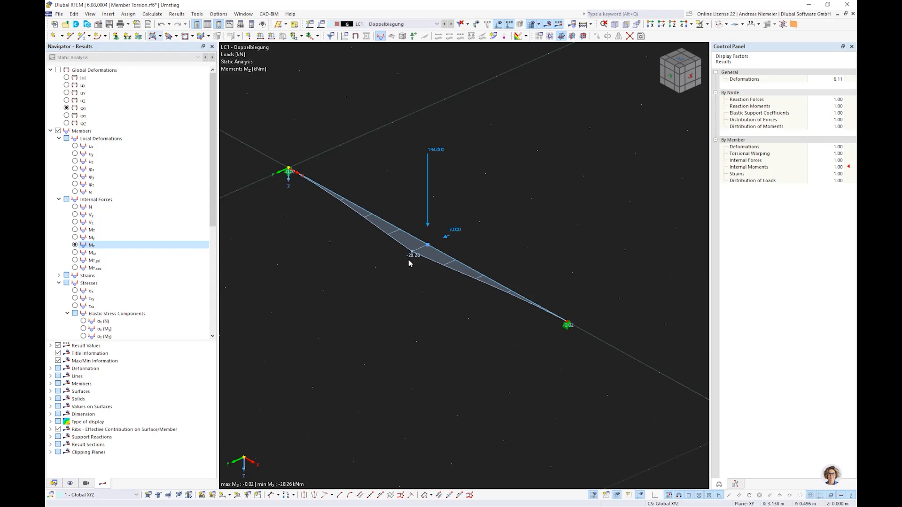
- Examine the beam's warping ω, the primary and secondary torsional moments MT,pri and MT,sec, and the warping moment Mω
{"action": "scroll", "coordinate": [114, 216], "scroll_direction": "down", "scroll_amount": 3}
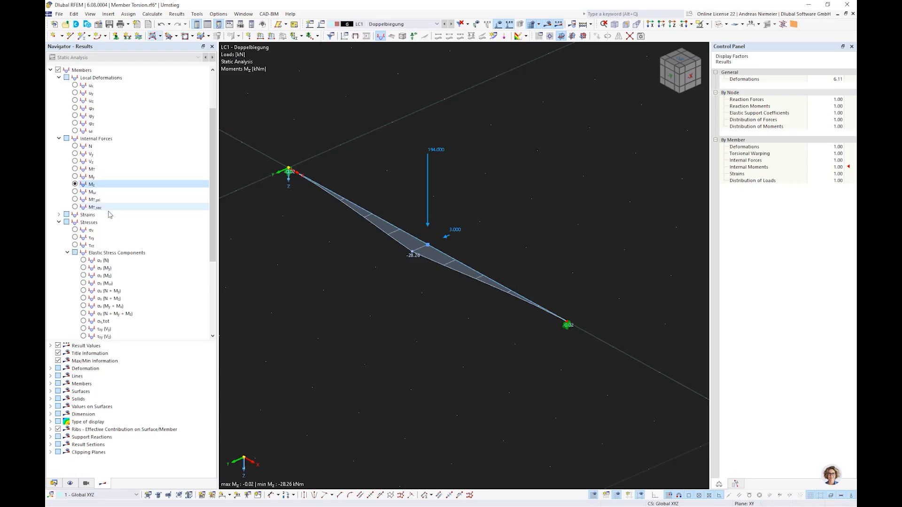
{"action": "left_click", "coordinate": [75, 130]}
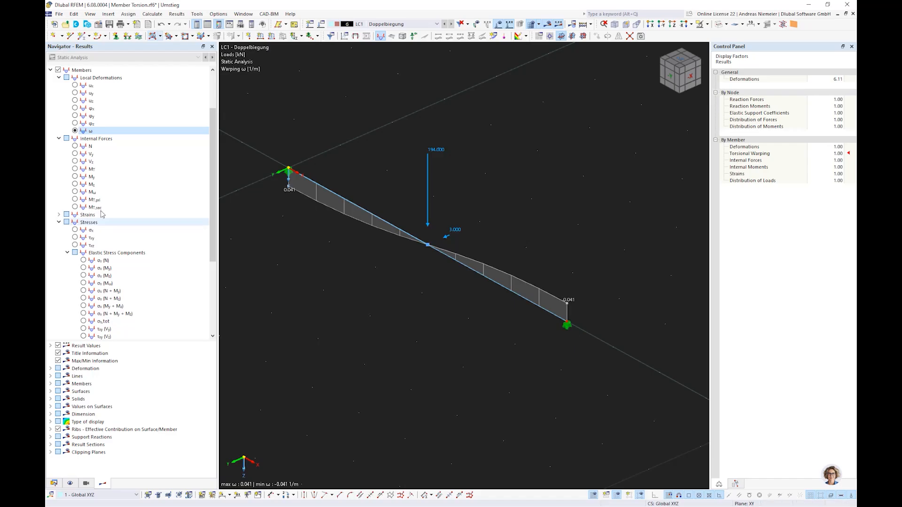
{"action": "scroll", "coordinate": [102, 214], "scroll_direction": "down", "scroll_amount": 1}
{"action": "left_click", "coordinate": [75, 169]}
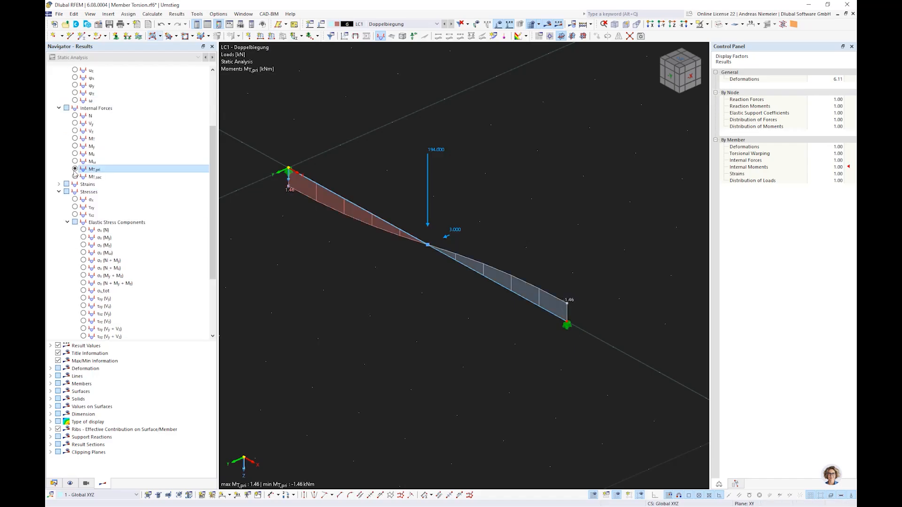
{"action": "left_click", "coordinate": [75, 177]}
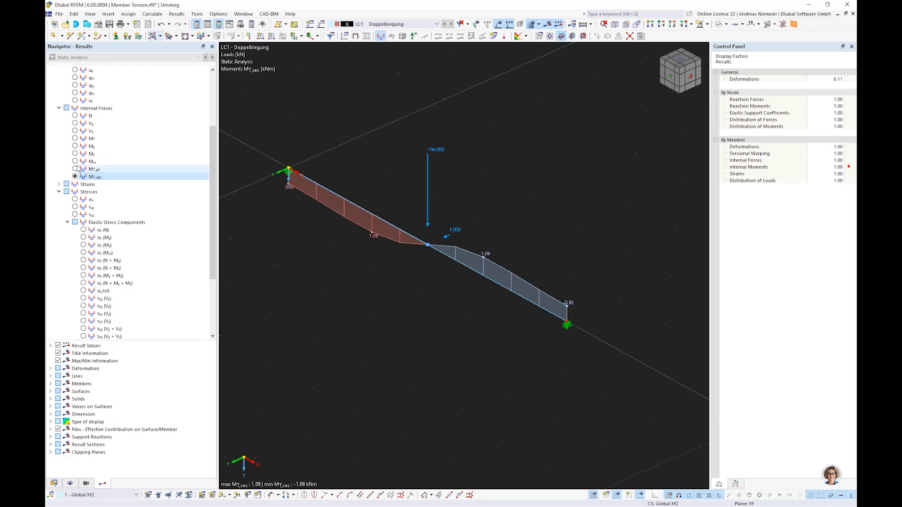
{"action": "left_click", "coordinate": [75, 161]}
{"action": "middle_click_drag", "start_coordinate": [295, 298], "coordinate": [437, 219]}
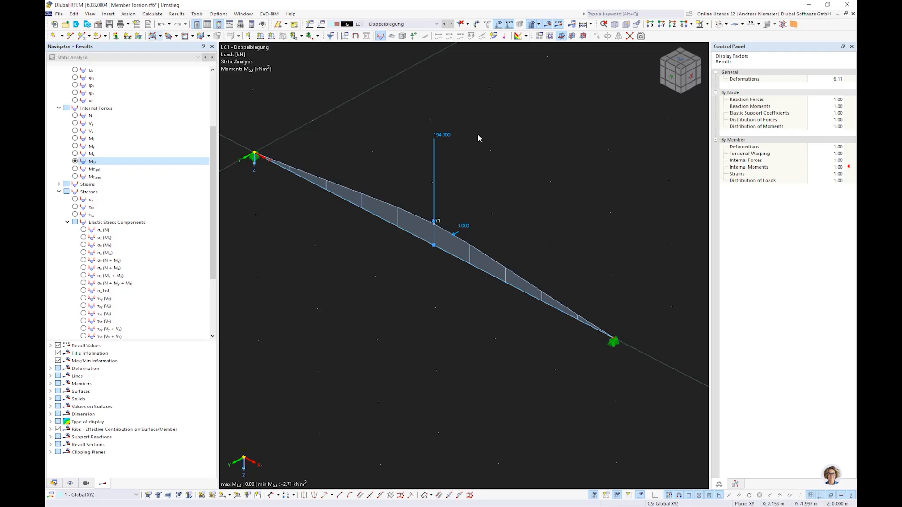
- Close the Member Torsion model
{"action": "left_click", "coordinate": [58, 14]}
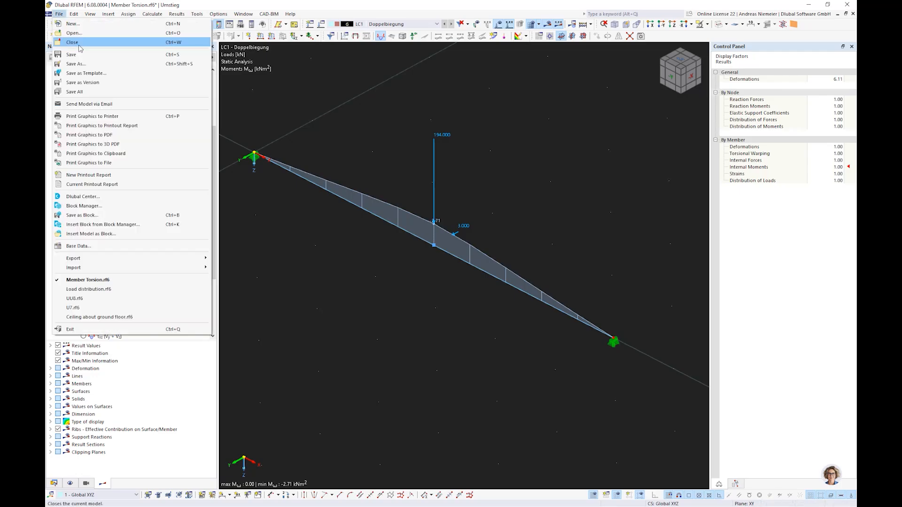
{"action": "left_click", "coordinate": [80, 43]}
{"action": "left_click", "coordinate": [486, 296]}
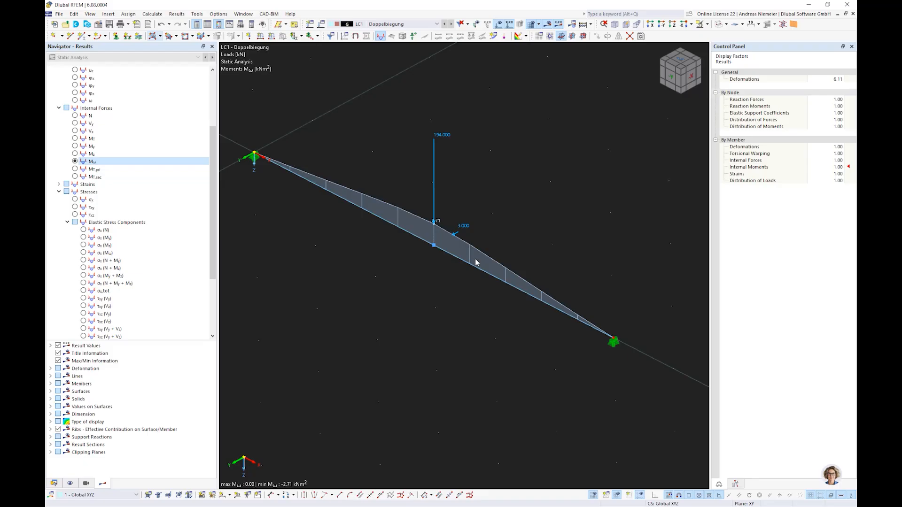
- Open the model Joints design.rf6 from the Umstieg folder
{"action": "left_click", "coordinate": [52, 13]}
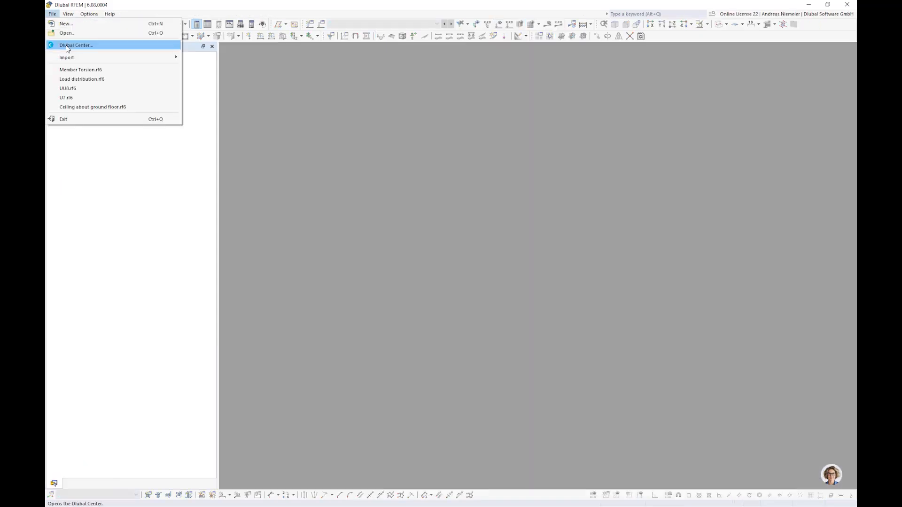
{"action": "mouse_move", "coordinate": [72, 56]}
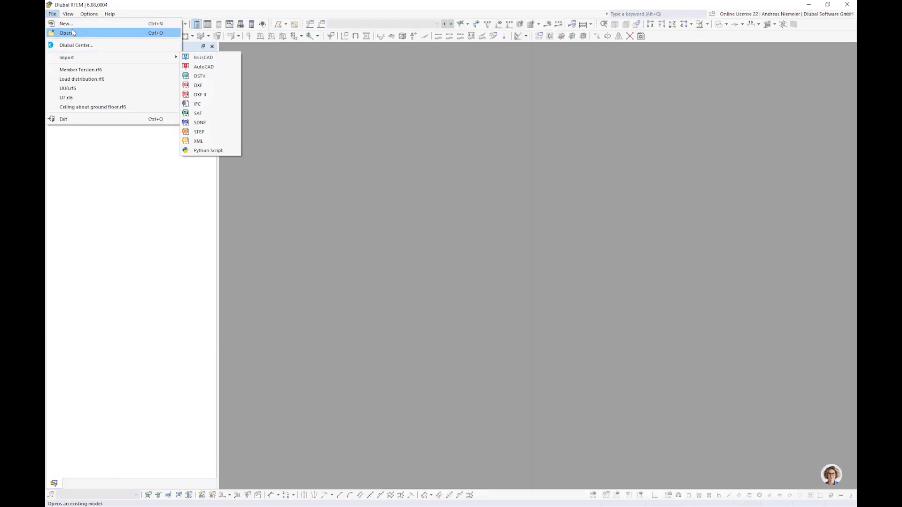
{"action": "left_click", "coordinate": [73, 33]}
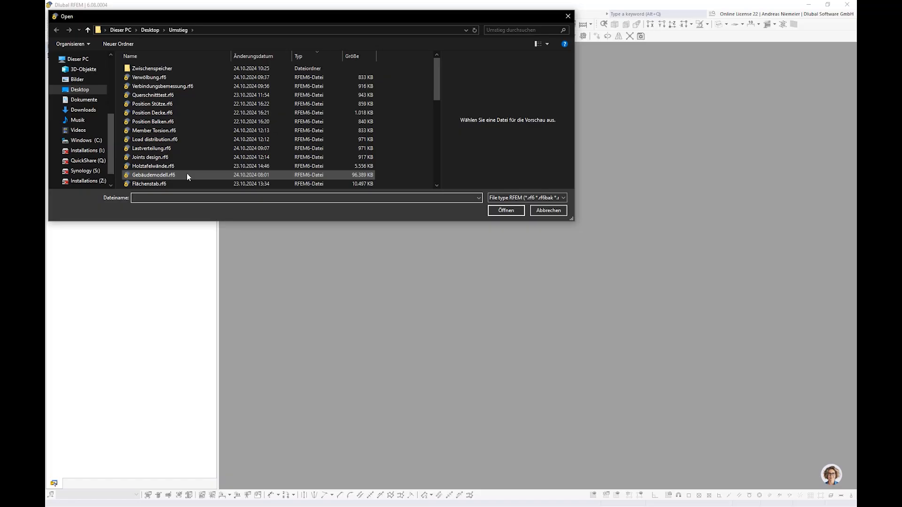
{"action": "left_click", "coordinate": [184, 157]}
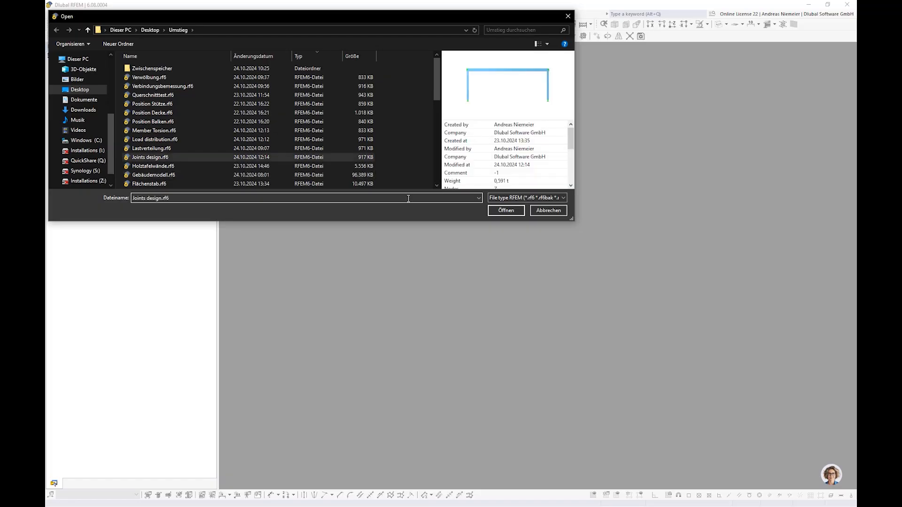
{"action": "left_click", "coordinate": [505, 211]}
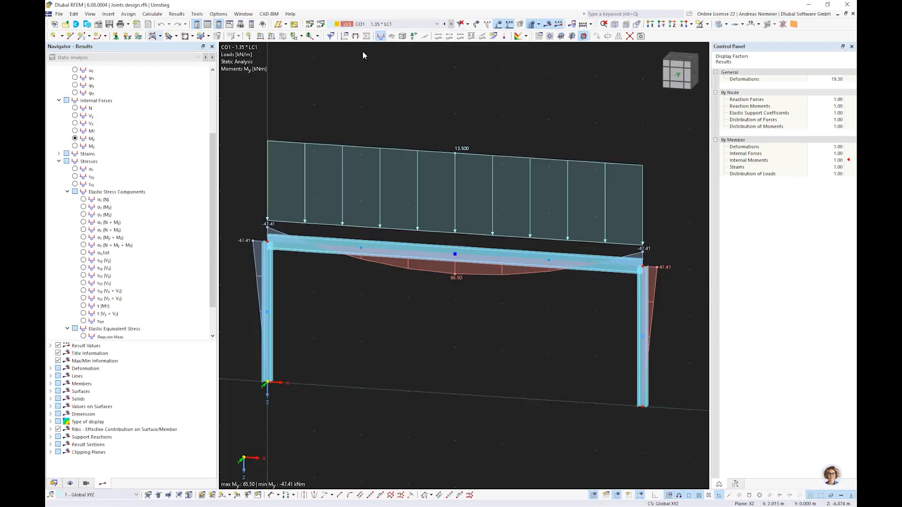
{"action": "left_click", "coordinate": [391, 24]}
{"action": "left_click", "coordinate": [534, 337]}
{"action": "left_click", "coordinate": [397, 24]}
{"action": "left_click", "coordinate": [408, 104]}
- Display the von Mises elastic equivalent stress on the frame's members for CO1, together with its colour scale
{"action": "middle_click_drag", "start_coordinate": [446, 288], "coordinate": [431, 261]}
{"action": "scroll", "coordinate": [437, 261], "scroll_direction": "down", "scroll_amount": 1}
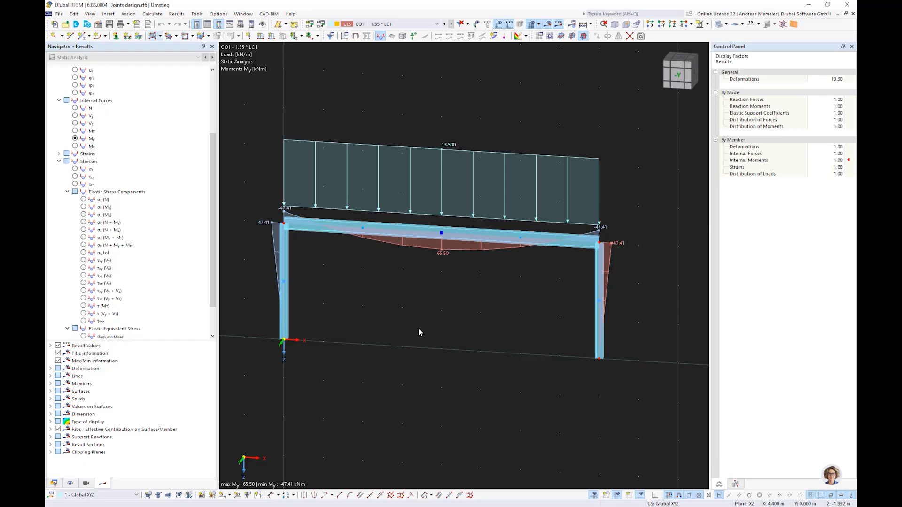
{"action": "scroll", "coordinate": [176, 271], "scroll_direction": "down", "scroll_amount": 2}
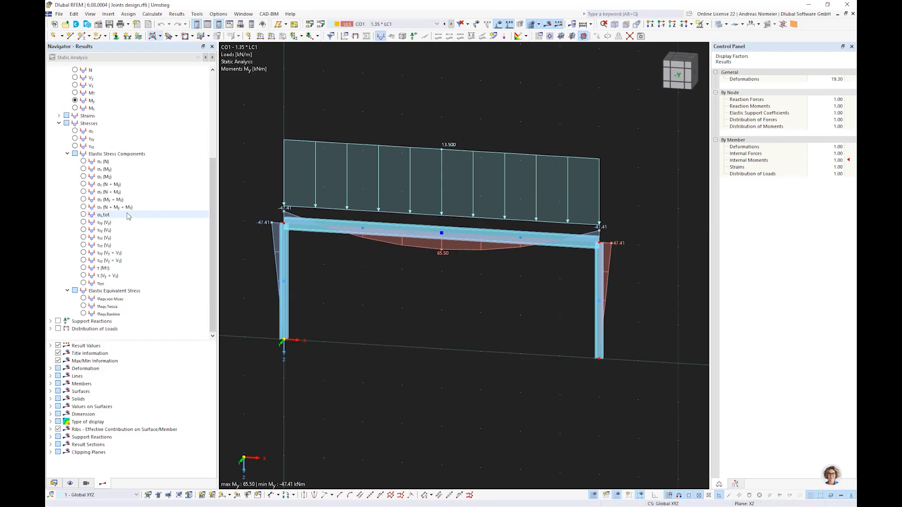
{"action": "left_click", "coordinate": [87, 300]}
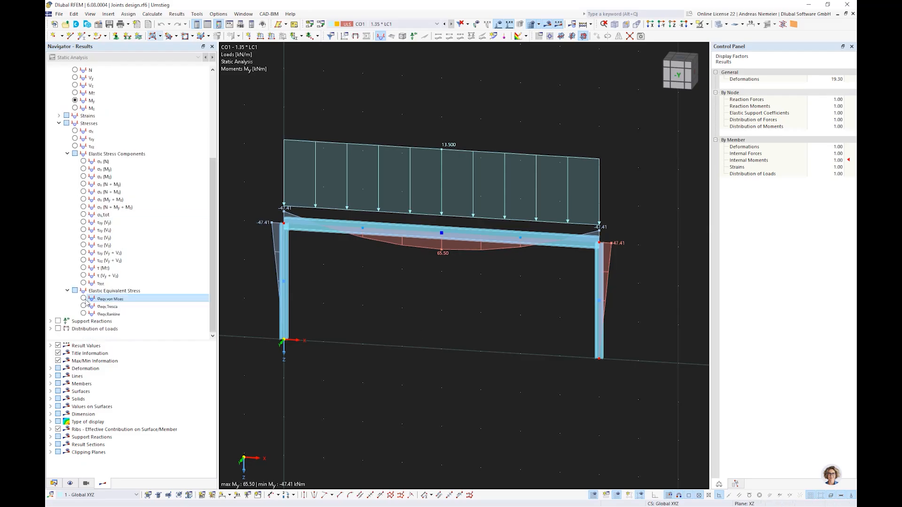
{"action": "left_click", "coordinate": [85, 300]}
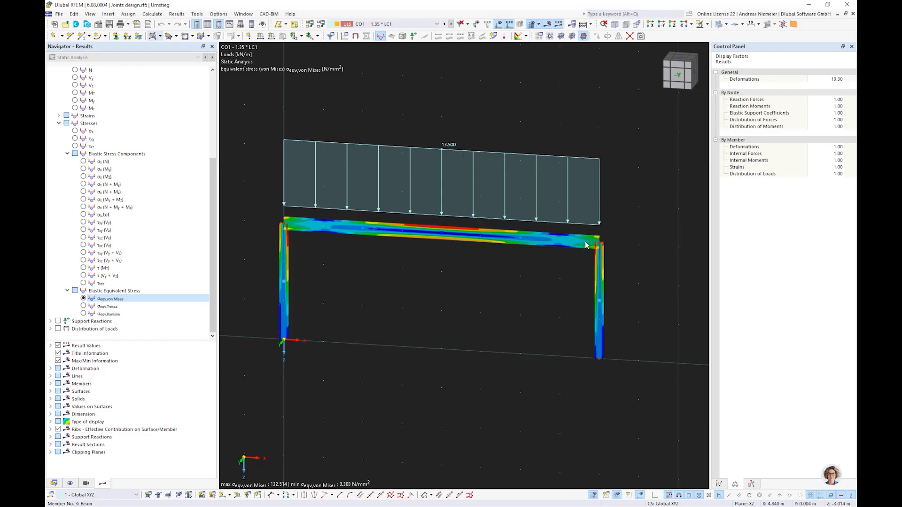
{"action": "left_click", "coordinate": [721, 484]}
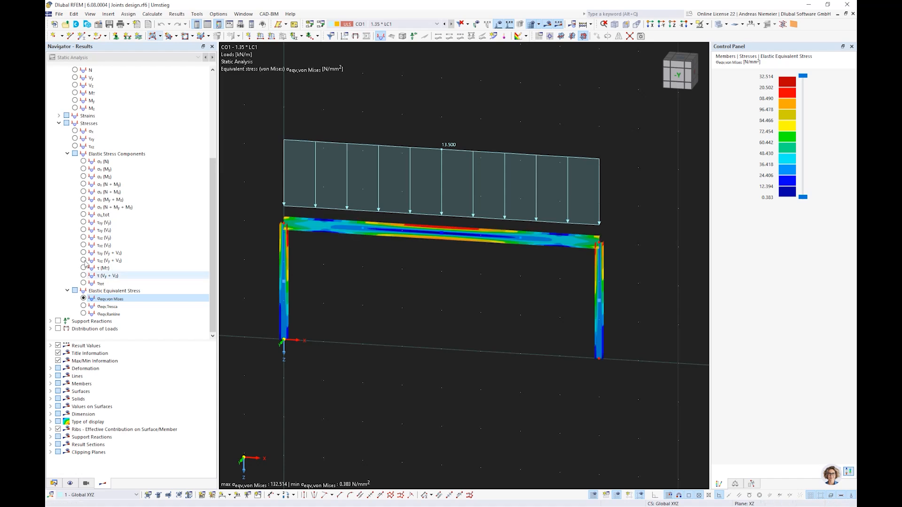
- Display the bending moments My on the frame's members for CO1
{"action": "scroll", "coordinate": [84, 121], "scroll_direction": "up", "scroll_amount": 5}
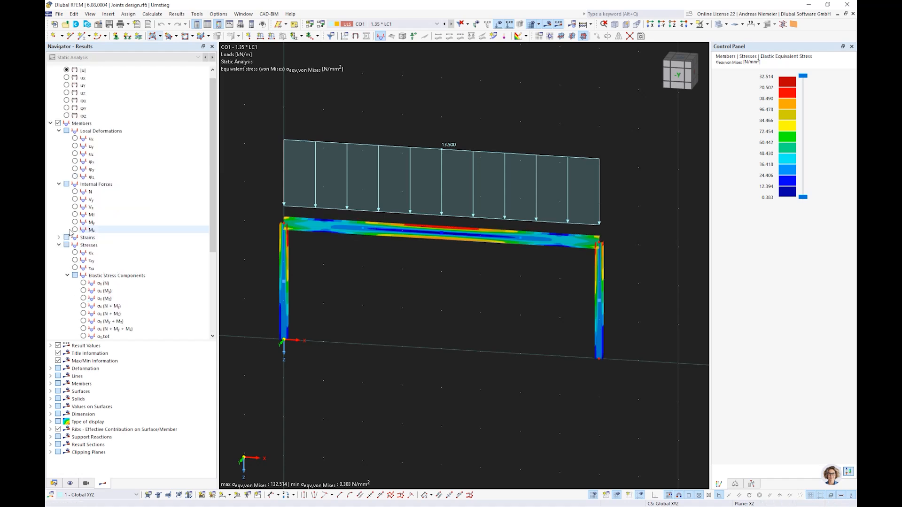
{"action": "left_click", "coordinate": [74, 222]}
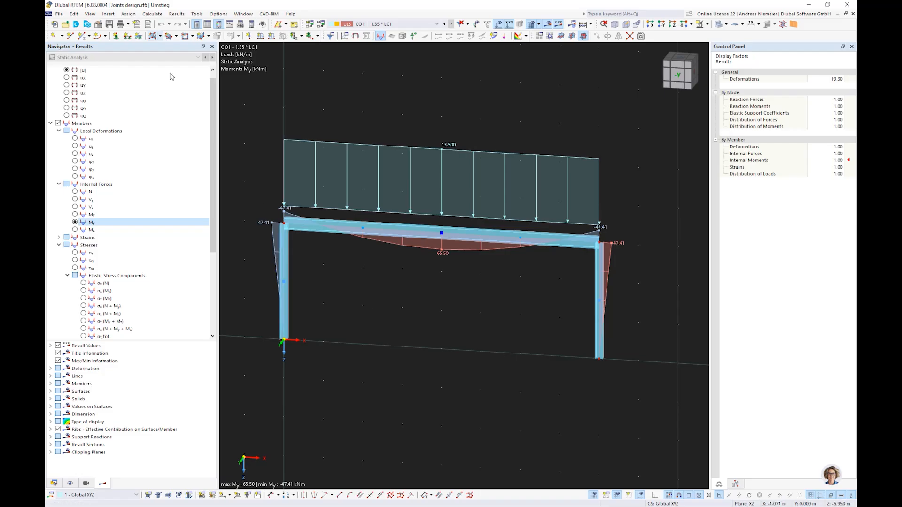
- Activate the Steel Joints design add-on in the model's base data
{"action": "left_click", "coordinate": [99, 27]}
{"action": "left_click", "coordinate": [262, 94]}
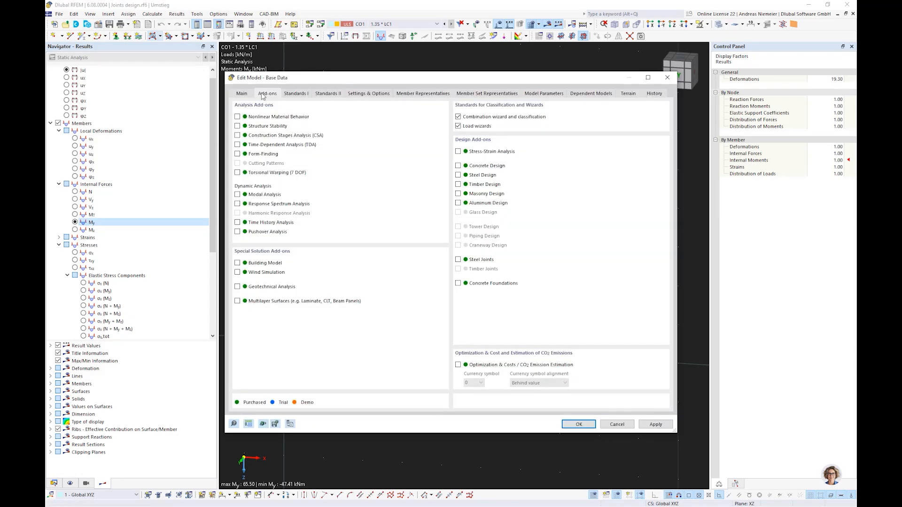
{"action": "left_click", "coordinate": [466, 263]}
{"action": "left_click", "coordinate": [578, 425]}
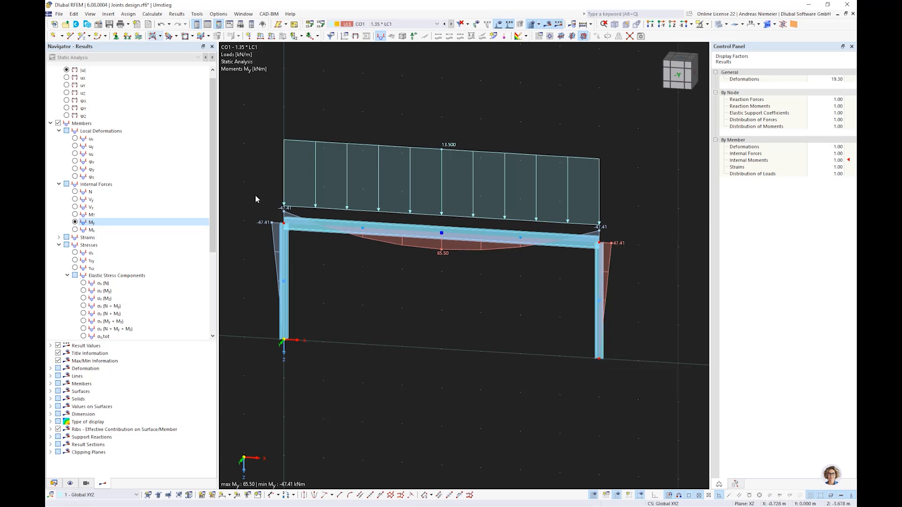
{"action": "right_click", "coordinate": [599, 244]}
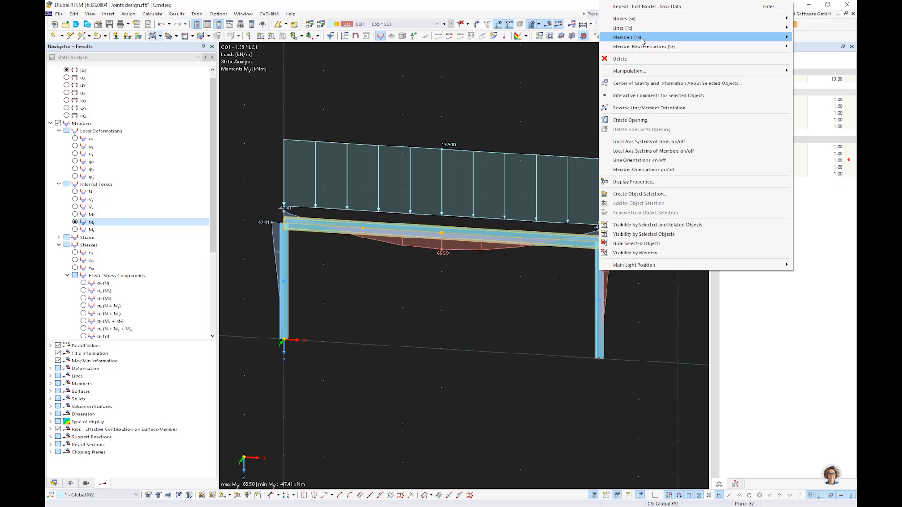
{"action": "mouse_move", "coordinate": [610, 22]}
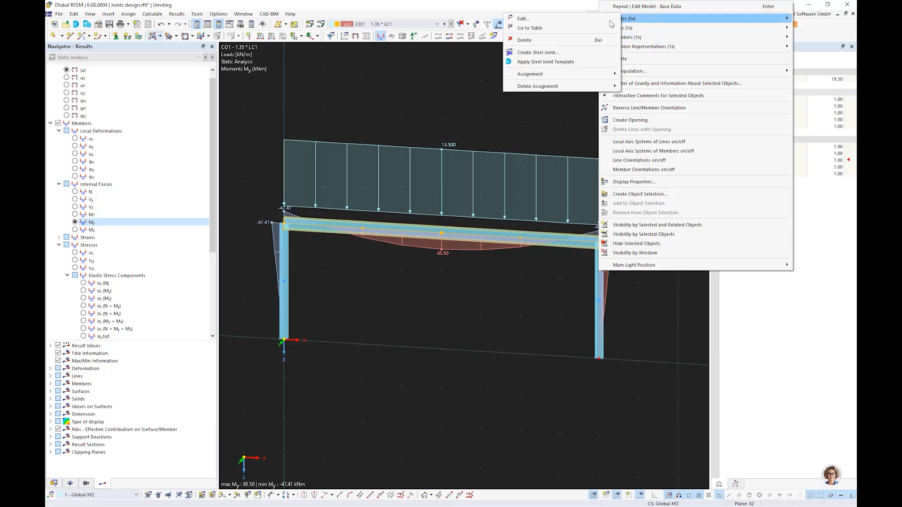
{"action": "left_click", "coordinate": [540, 62]}
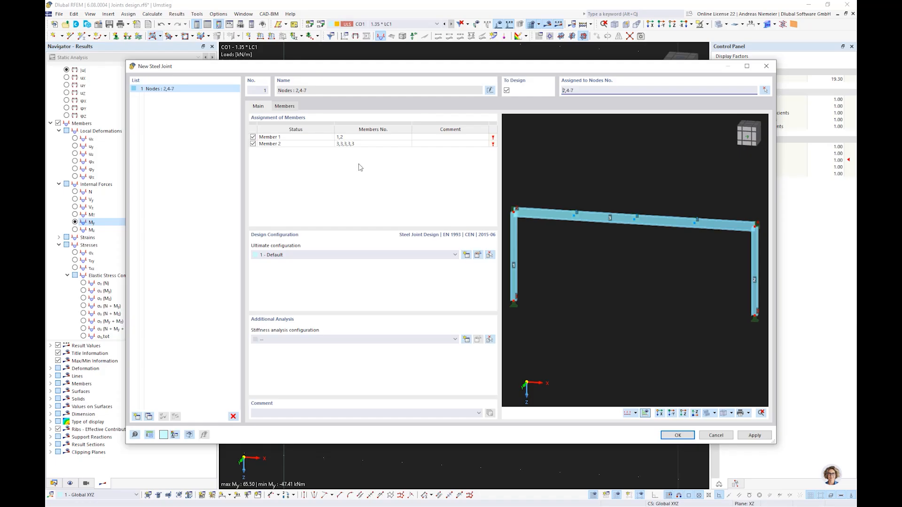
{"action": "left_click", "coordinate": [675, 434]}
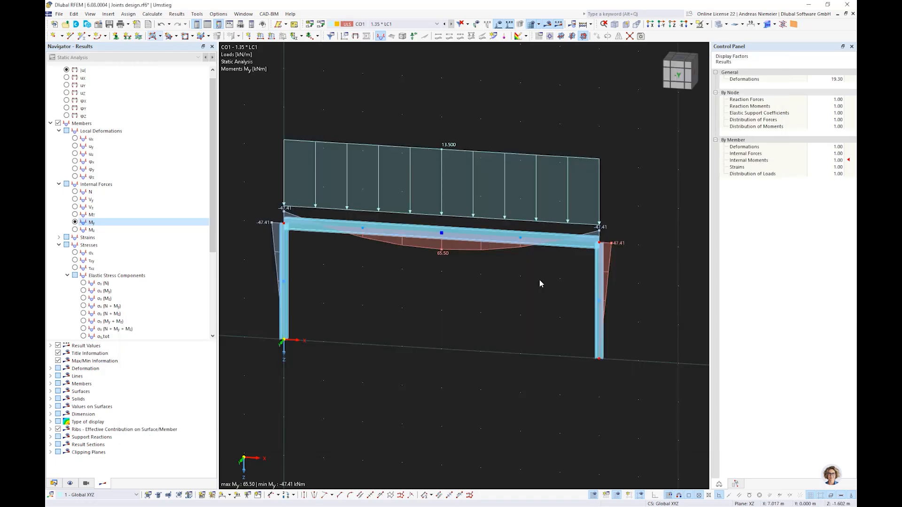
{"action": "right_click", "coordinate": [597, 247]}
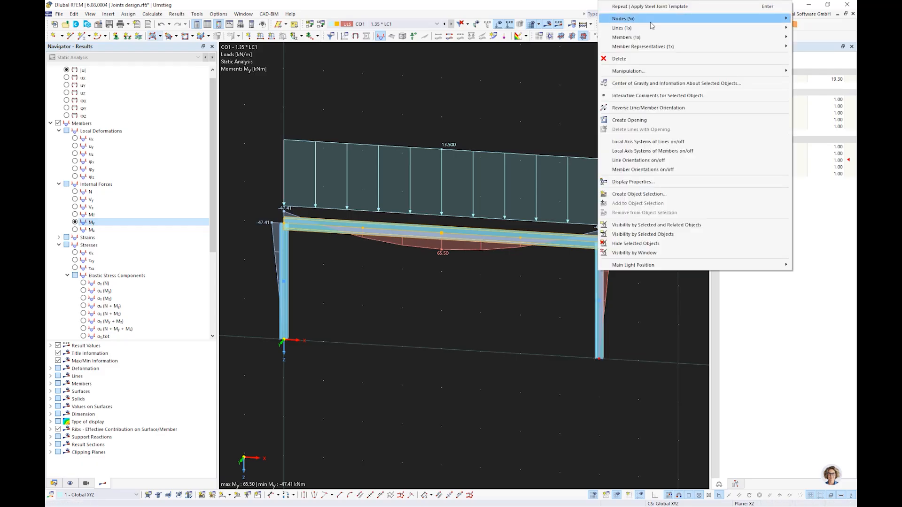
{"action": "mouse_move", "coordinate": [650, 21]}
{"action": "left_click", "coordinate": [558, 62]}
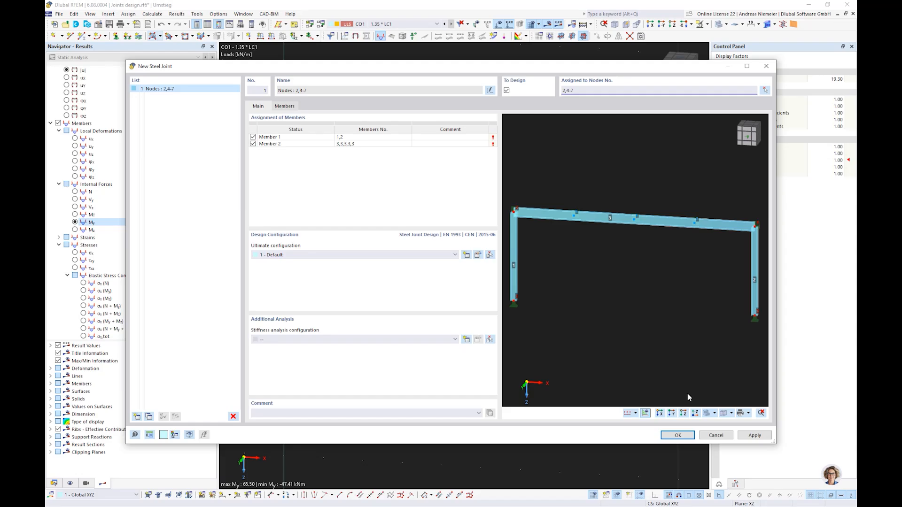
{"action": "key", "text": "Return"}
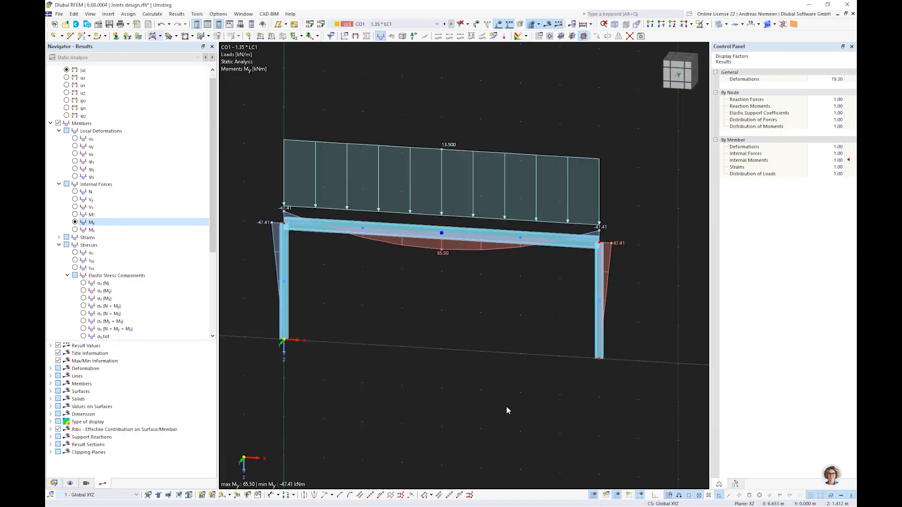
- Apply the rigid beam-to-column steel joint template with end plate and column stiffeners to the frame's corner nodes 2 and 4
{"action": "left_click", "coordinate": [54, 484]}
{"action": "left_click", "coordinate": [58, 246]}
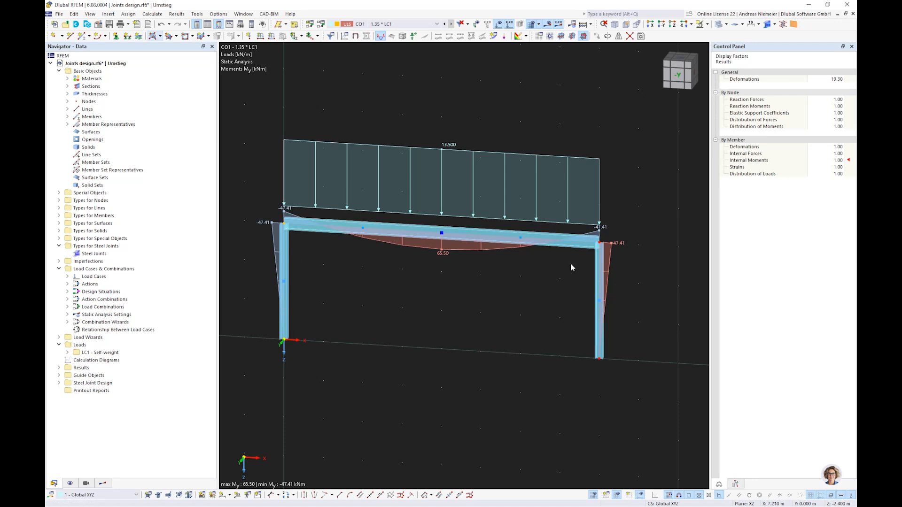
{"action": "right_click", "coordinate": [599, 245]}
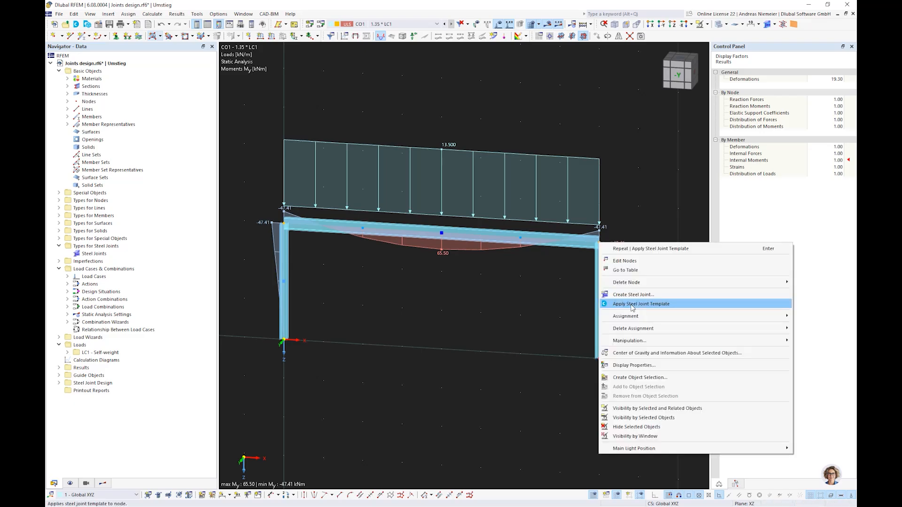
{"action": "left_click", "coordinate": [632, 304]}
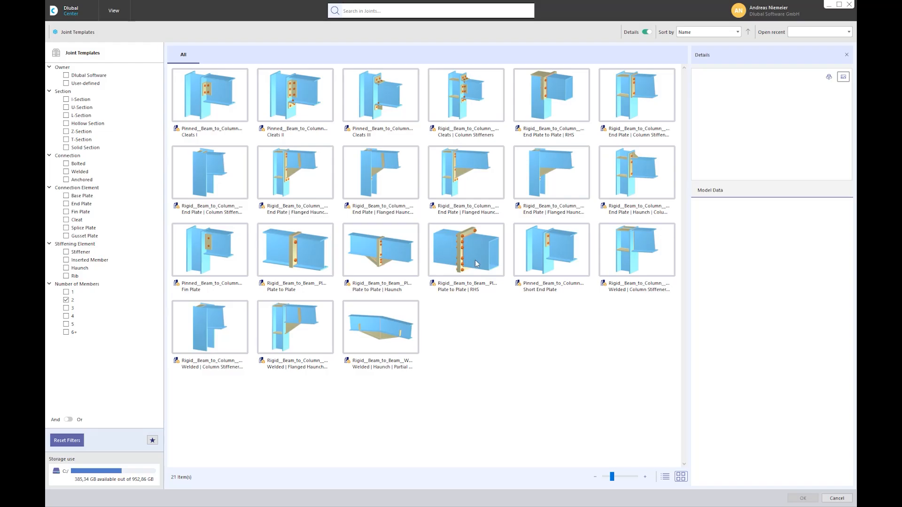
{"action": "left_click", "coordinate": [621, 114]}
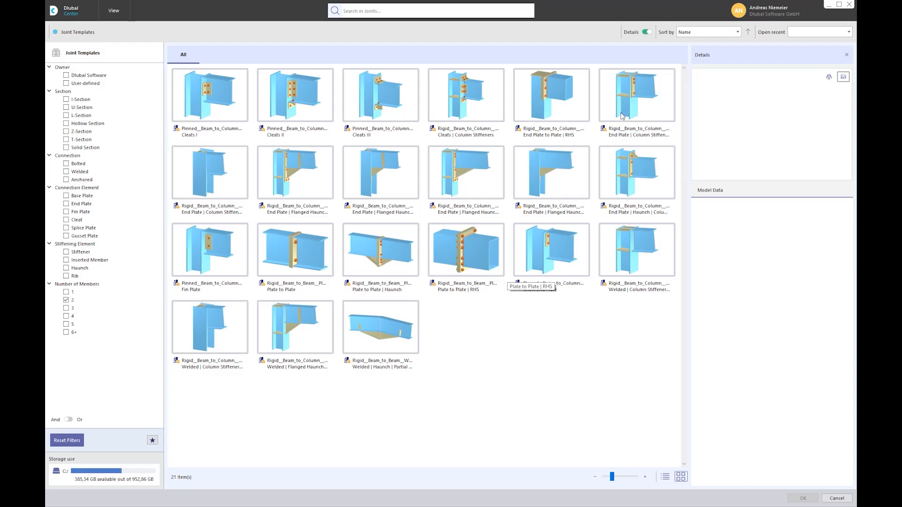
{"action": "double_click", "coordinate": [645, 103]}
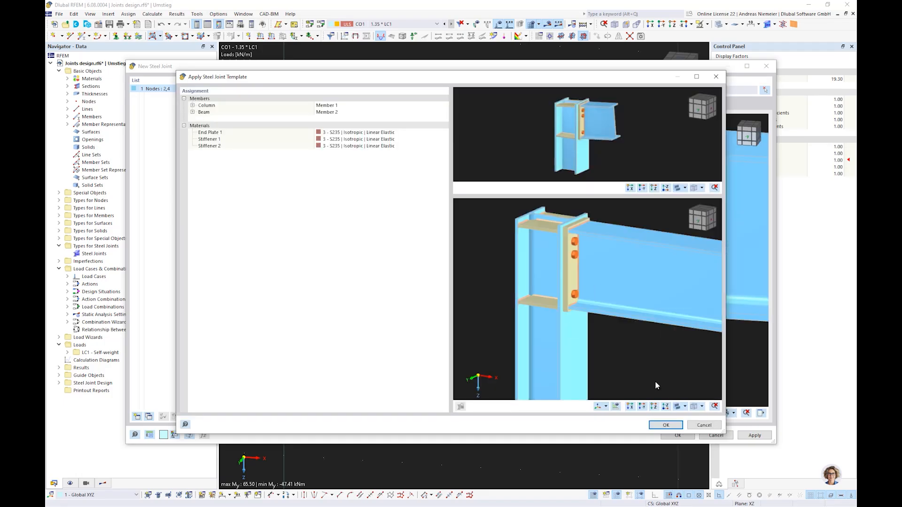
{"action": "left_click", "coordinate": [662, 425]}
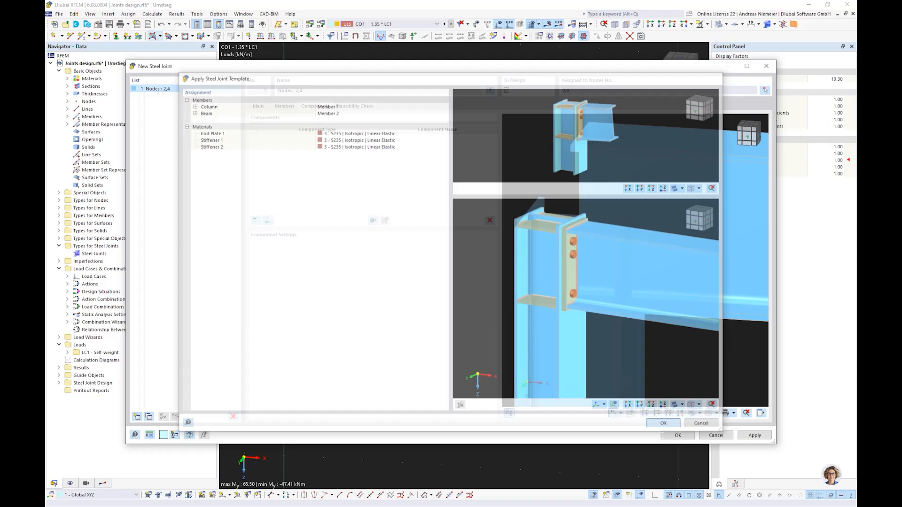
- Delete the upper column stiffener, Stiffener 1, from the joint's components
{"action": "scroll", "coordinate": [572, 281], "scroll_direction": "down", "scroll_amount": 3}
{"action": "middle_click_drag", "start_coordinate": [572, 282], "coordinate": [526, 166], "text": "ctrl"}
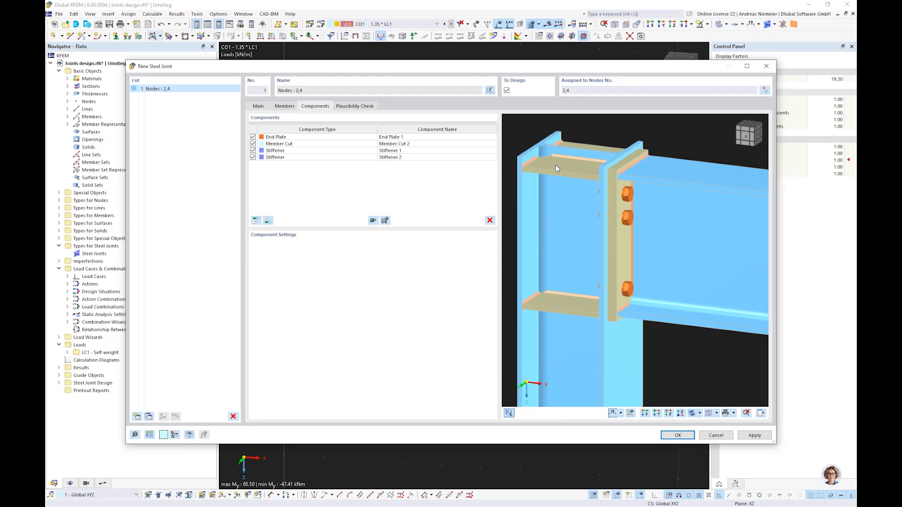
{"action": "left_click", "coordinate": [275, 150]}
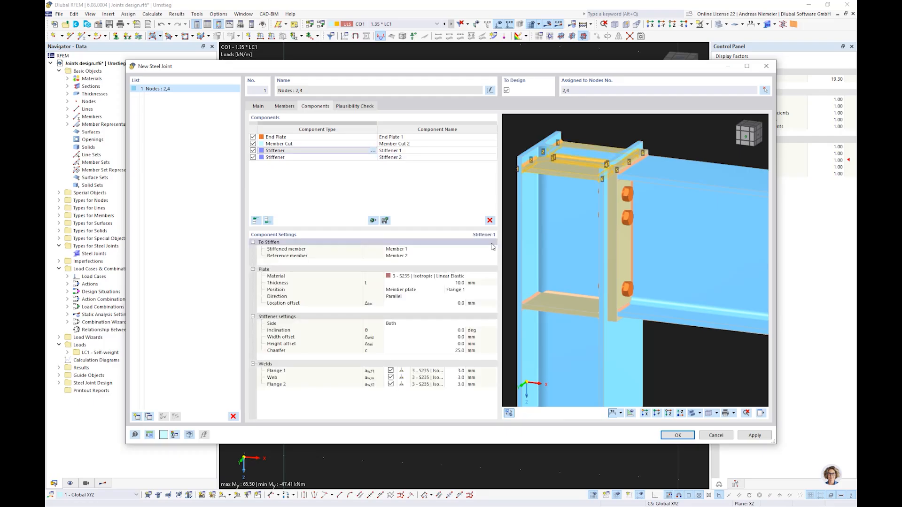
{"action": "left_click", "coordinate": [490, 220]}
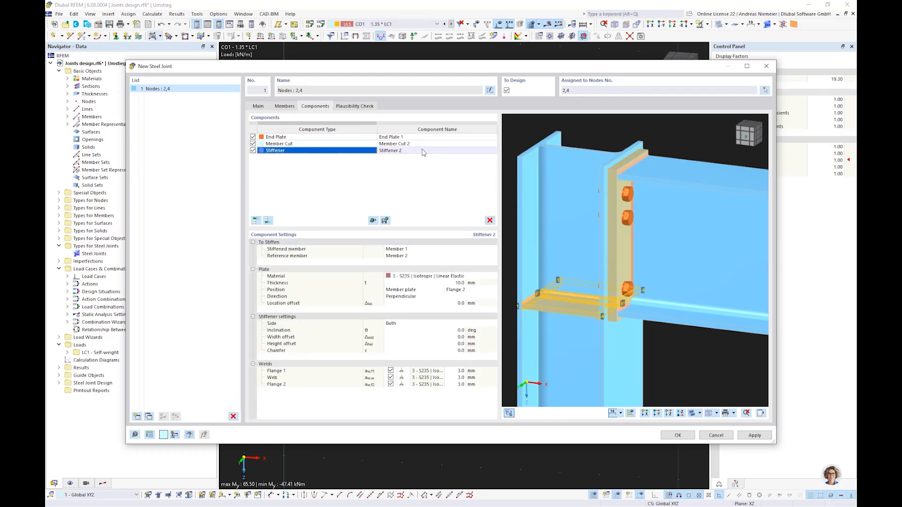
- Add a cap plate component to the joint with Member 1, the column, as the stiffened member
{"action": "left_click", "coordinate": [267, 221]}
{"action": "left_click", "coordinate": [435, 343]}
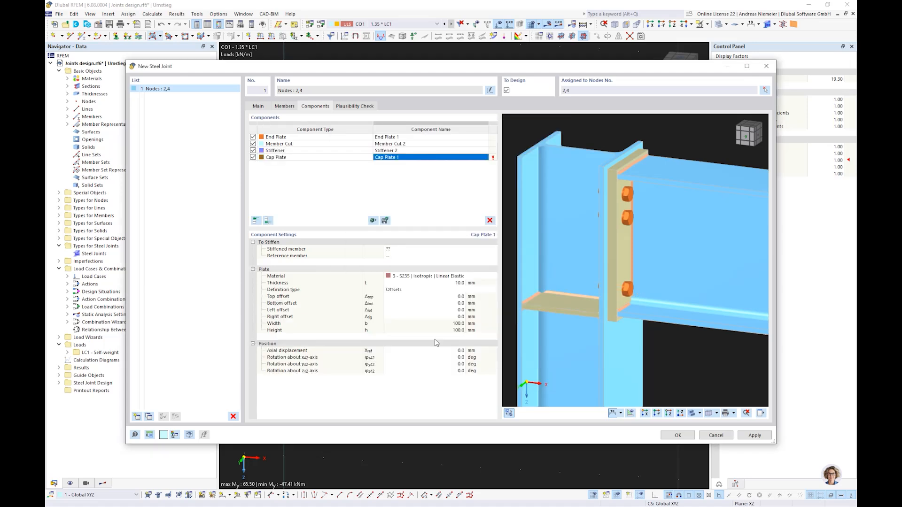
{"action": "left_click", "coordinate": [426, 249]}
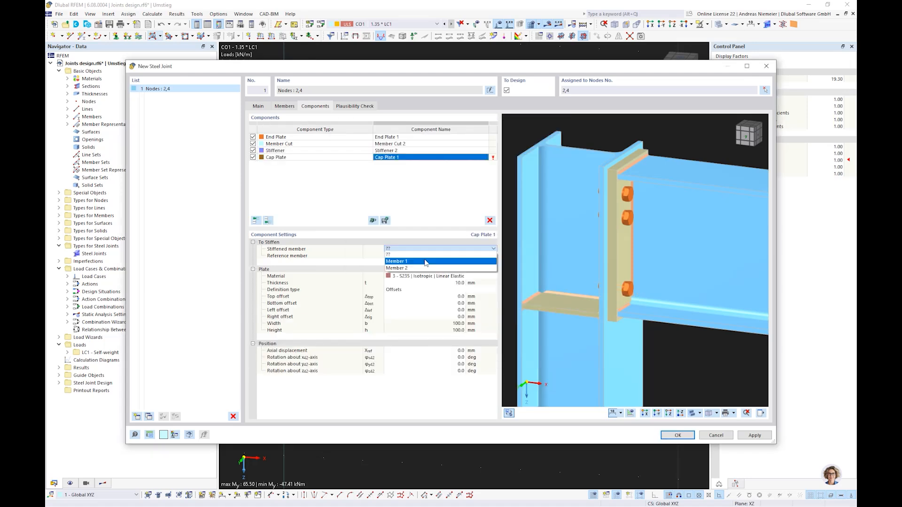
{"action": "left_click", "coordinate": [425, 262]}
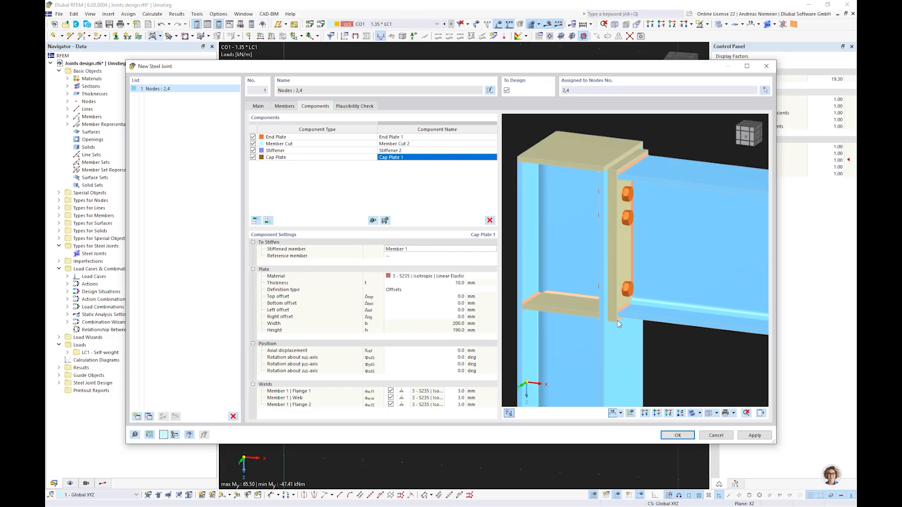
{"action": "middle_click_drag", "start_coordinate": [671, 335], "coordinate": [571, 369], "text": "ctrl"}
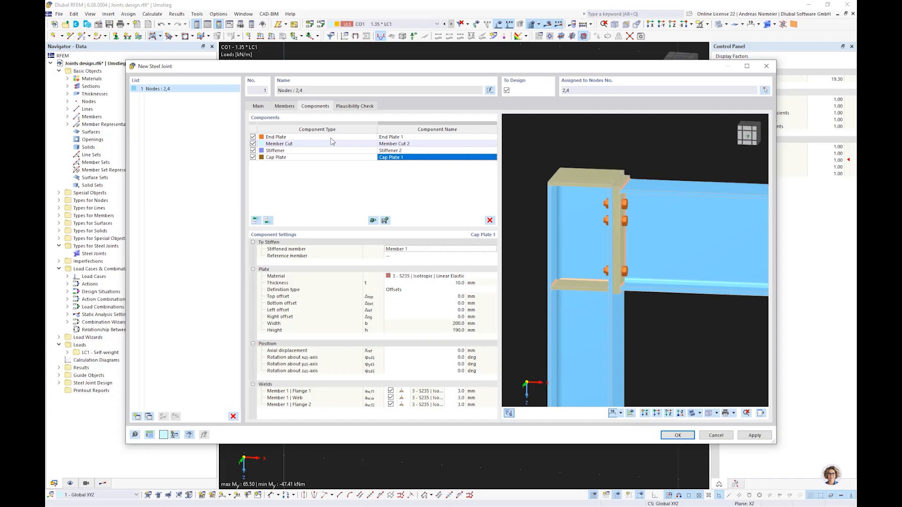
- Assign the stiffness analysis configuration Initial stiffness | Joint-structure interaction to the joint and review its settings
{"action": "left_click", "coordinate": [284, 107]}
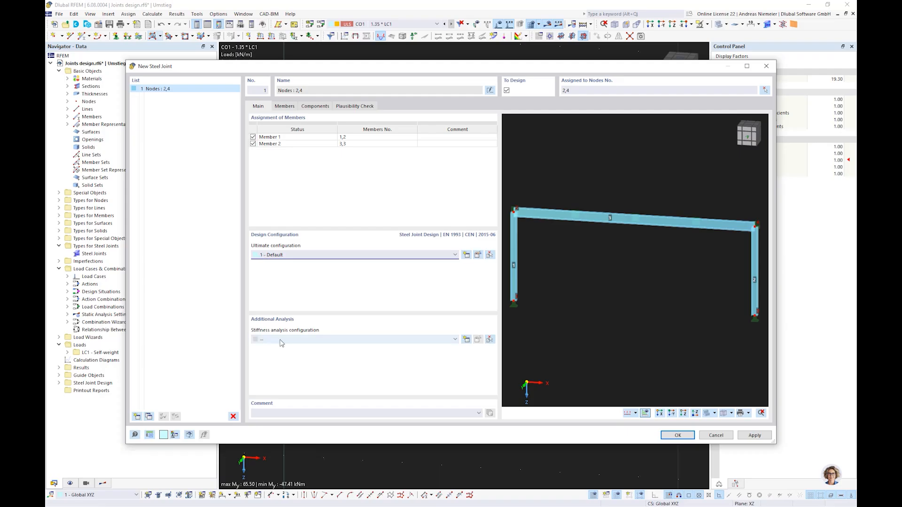
{"action": "left_click", "coordinate": [412, 340]}
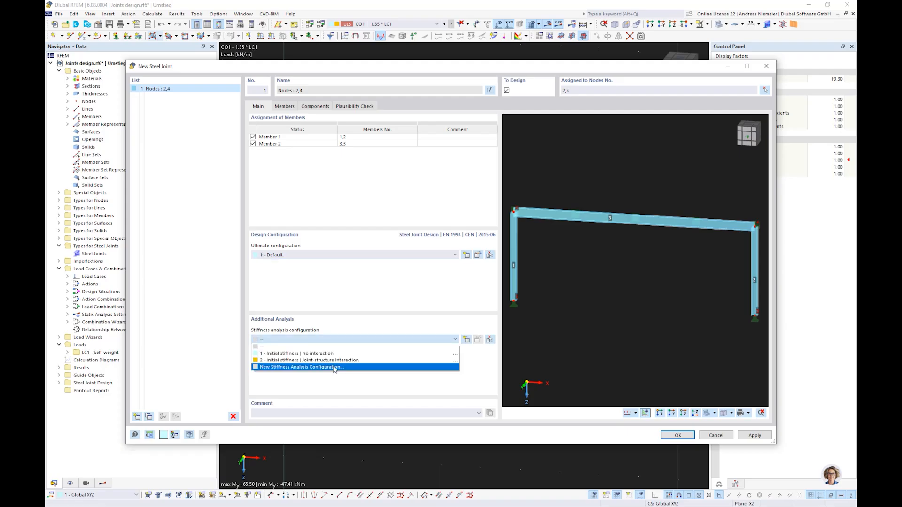
{"action": "left_click", "coordinate": [288, 360]}
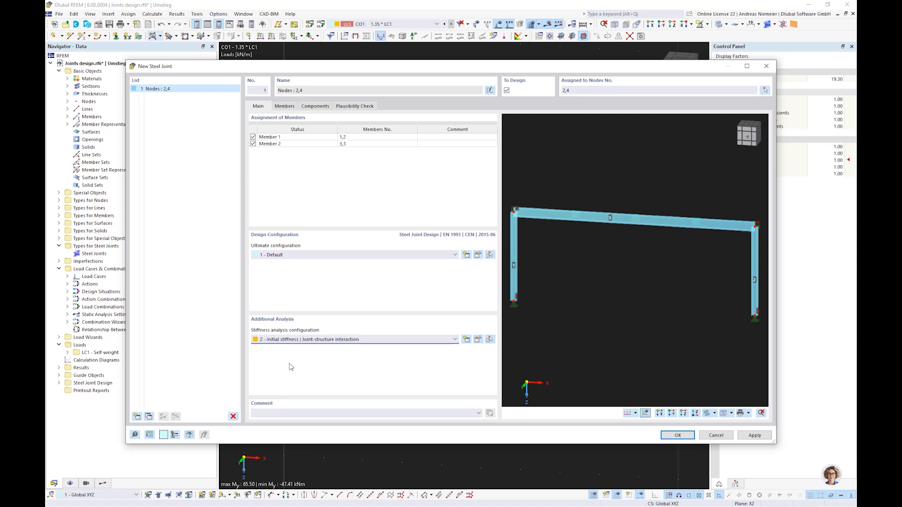
{"action": "left_click", "coordinate": [477, 339]}
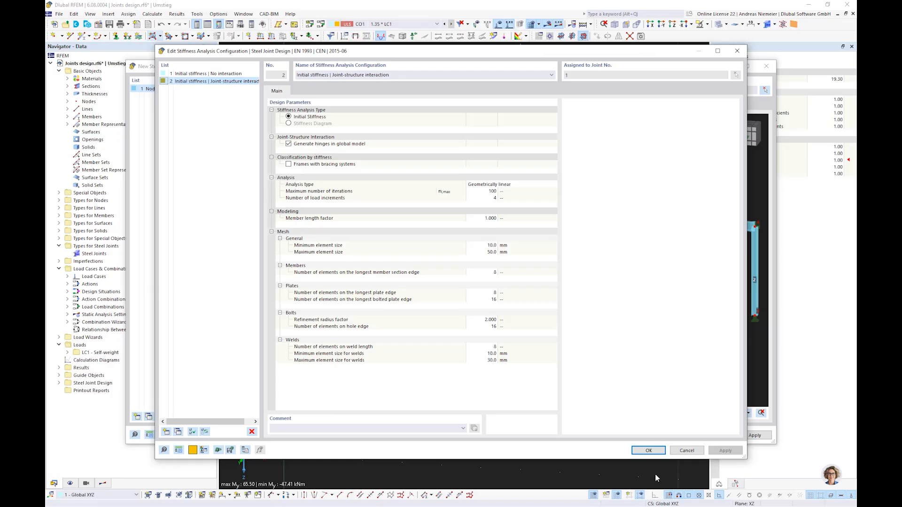
{"action": "left_click", "coordinate": [648, 450]}
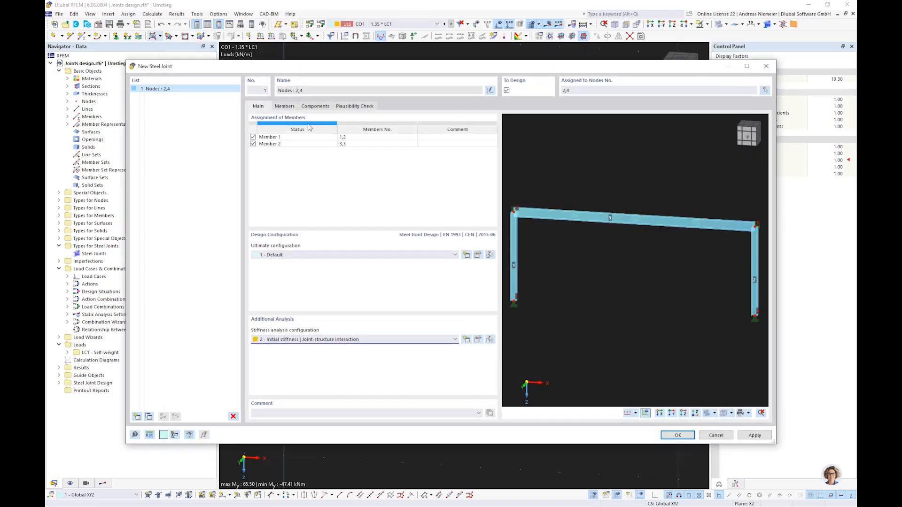
- Enable the stiffness analysis for My on Member 2, the beam, and create the steel joint
{"action": "left_click", "coordinate": [285, 106]}
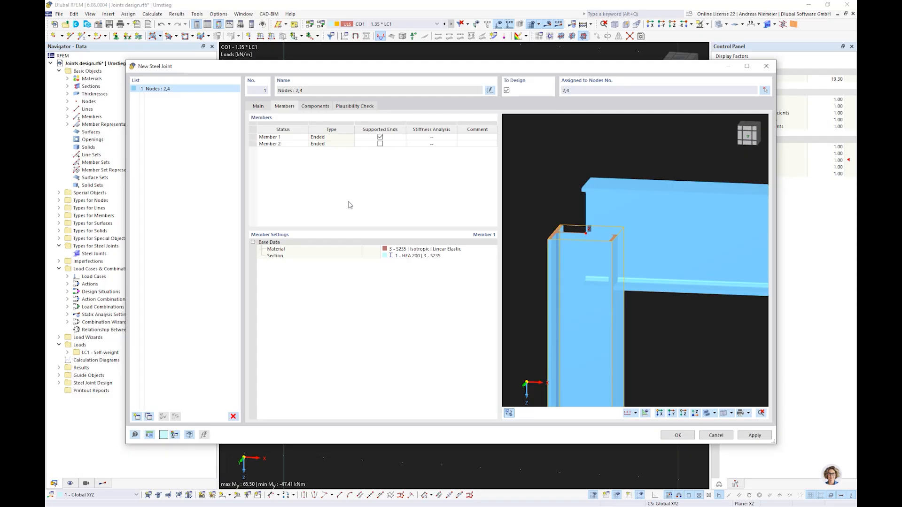
{"action": "left_click", "coordinate": [290, 145]}
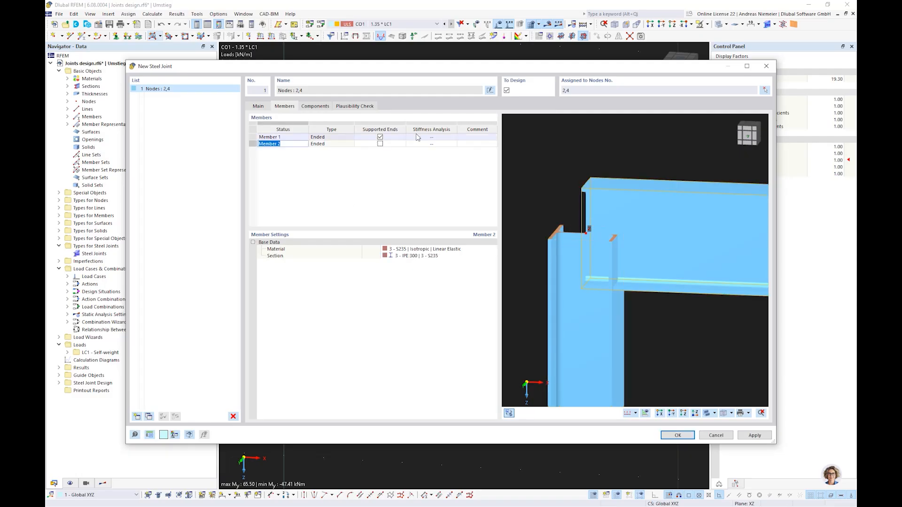
{"action": "left_click", "coordinate": [417, 137]}
{"action": "left_click", "coordinate": [425, 144]}
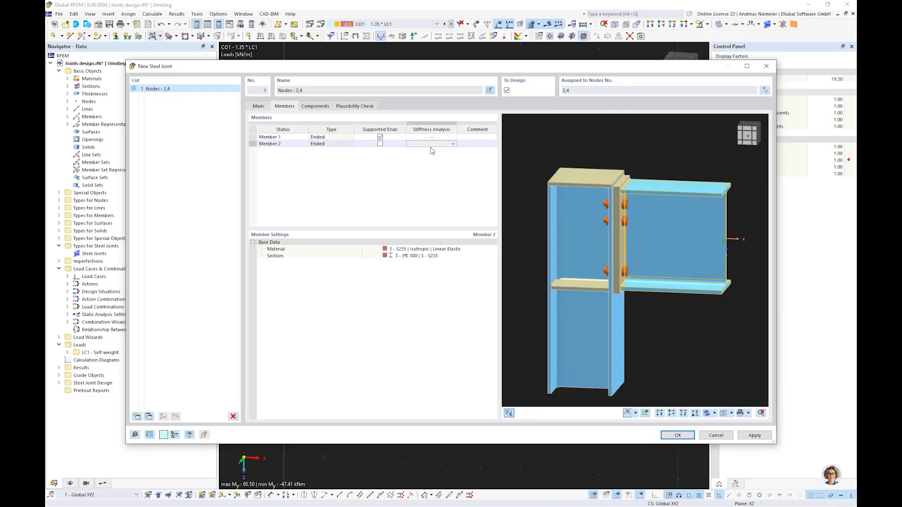
{"action": "left_click", "coordinate": [431, 146]}
{"action": "left_click", "coordinate": [410, 157]}
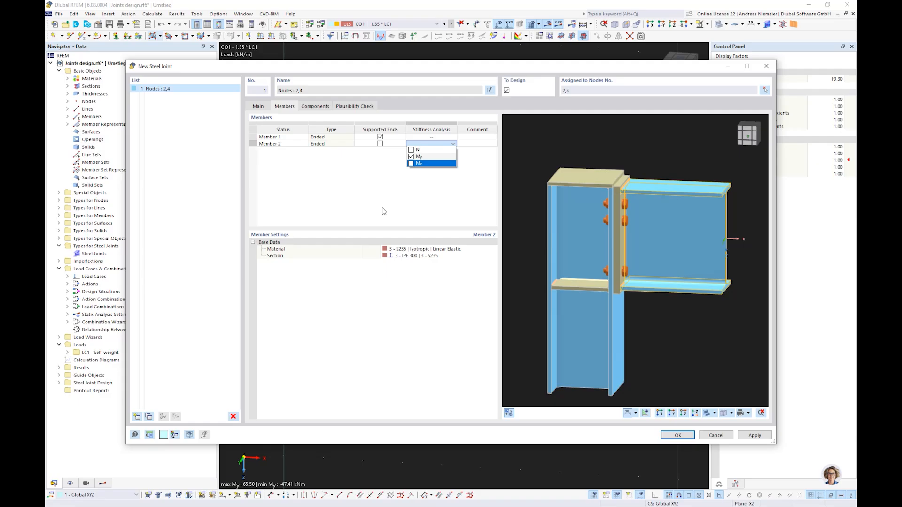
{"action": "left_click", "coordinate": [384, 211]}
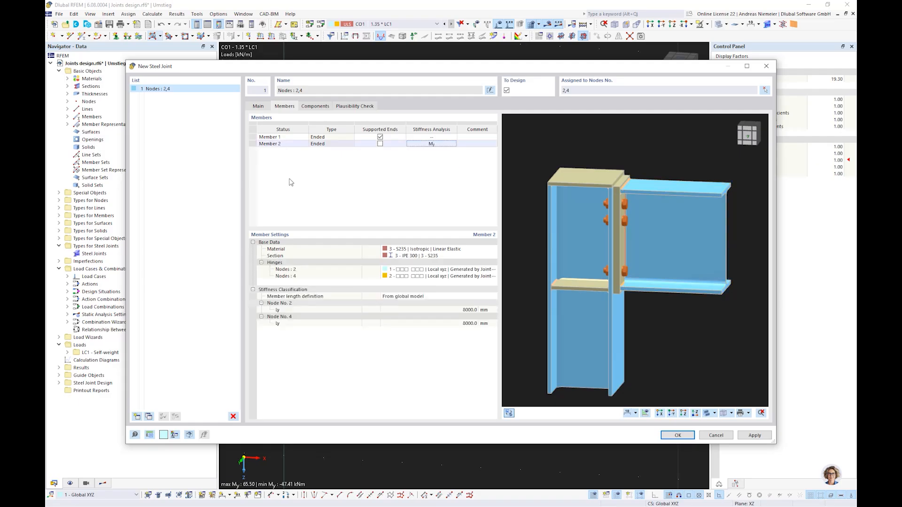
{"action": "left_click", "coordinate": [678, 436]}
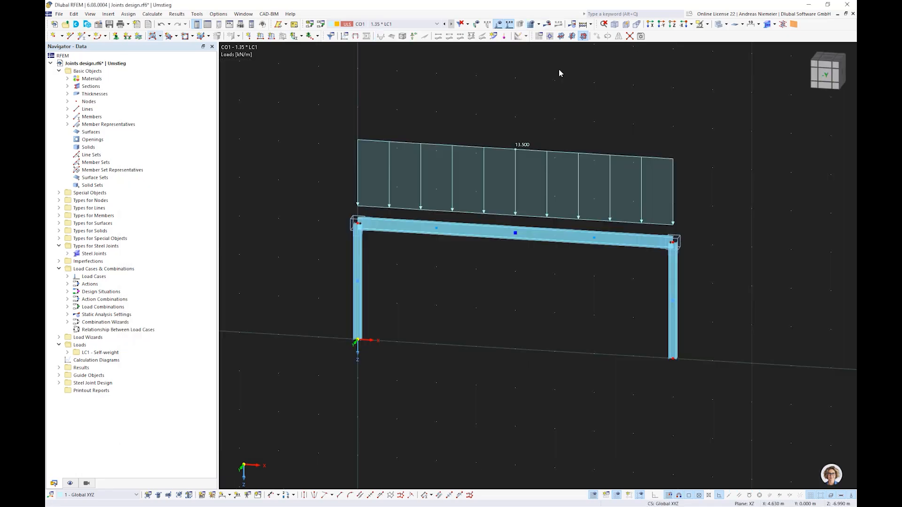
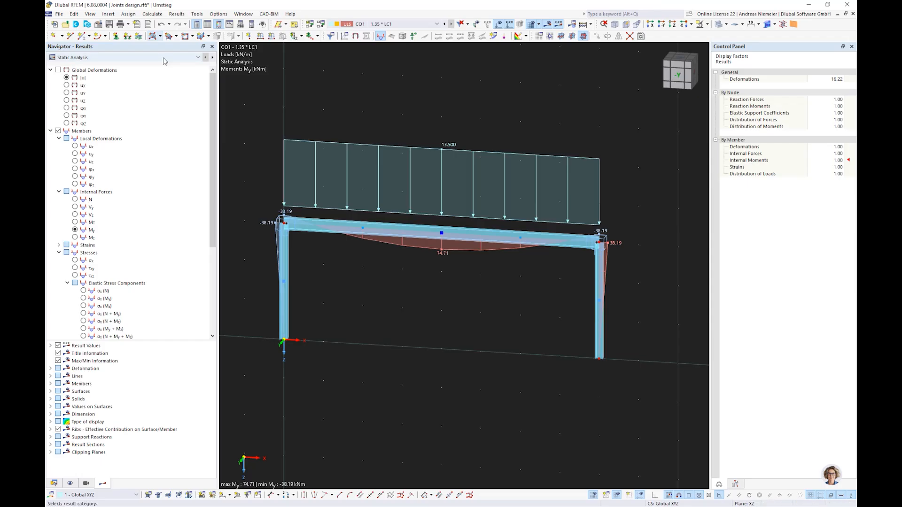
- Show the Steel Joint Design results table and open the design check details of the End Plate 1 | Weld 3 fillet weld
{"action": "left_click", "coordinate": [207, 24]}
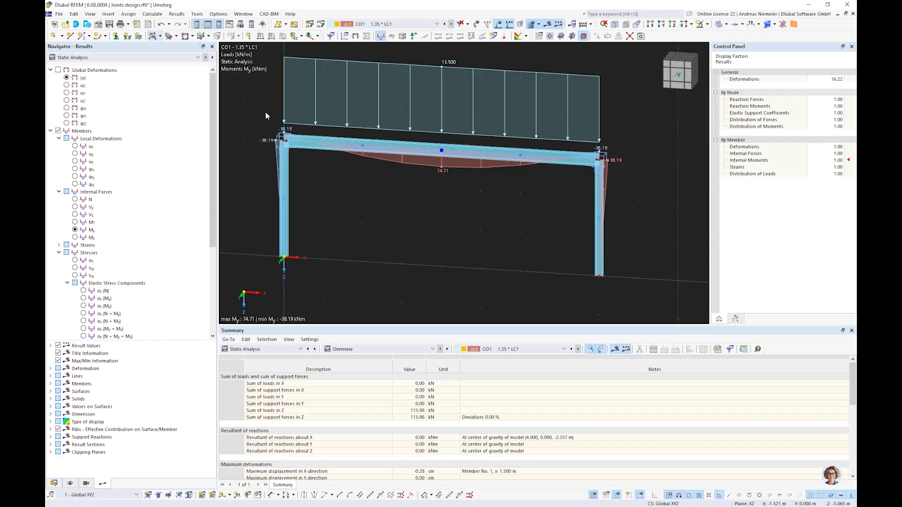
{"action": "left_click", "coordinate": [271, 350]}
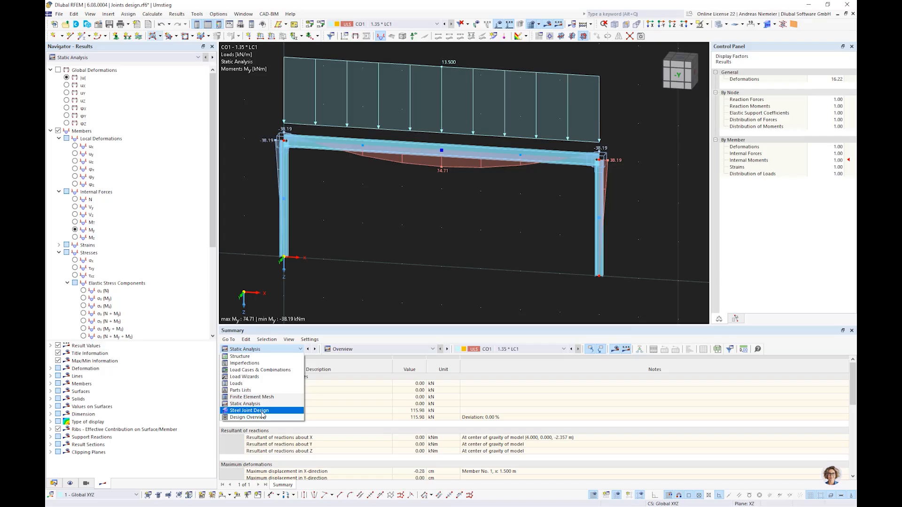
{"action": "left_click", "coordinate": [249, 411]}
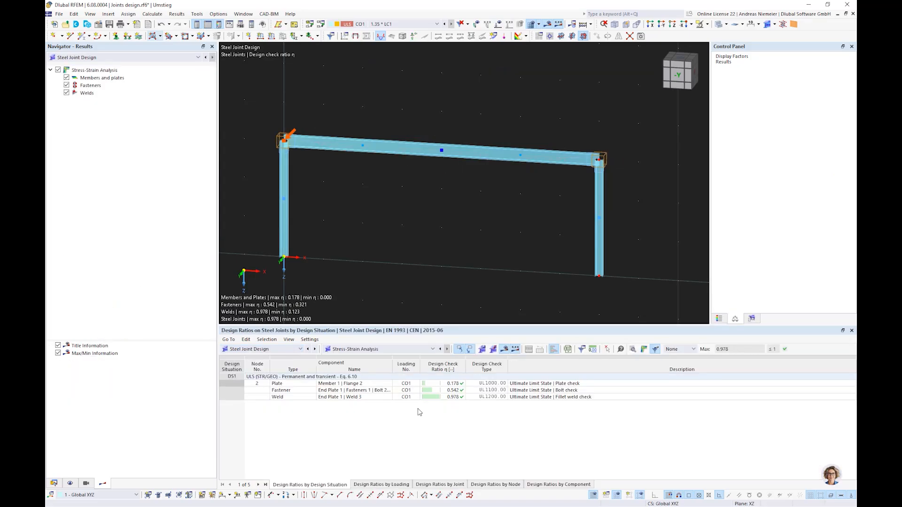
{"action": "left_click", "coordinate": [453, 398]}
{"action": "left_click", "coordinate": [523, 448]}
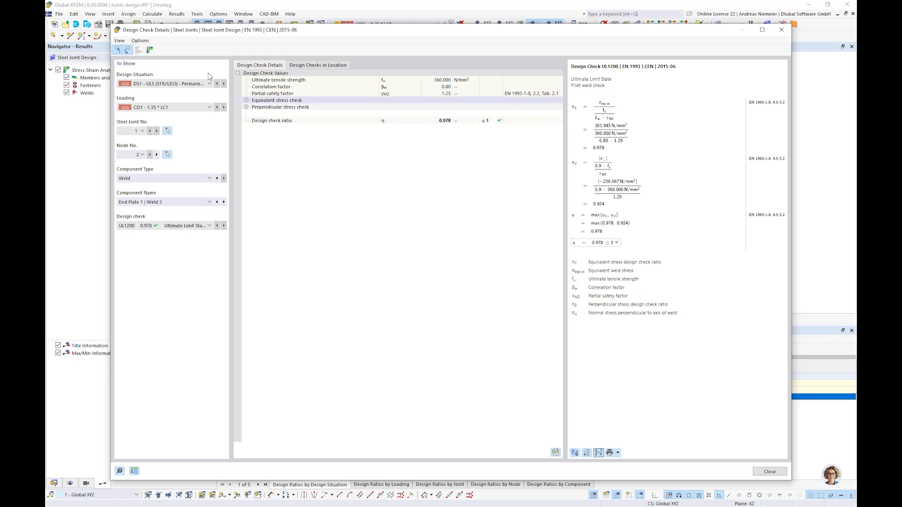
- Examine the joint's equivalent surface stresses in the graphical steel joint results and close the design check details
{"action": "left_click", "coordinate": [149, 50]}
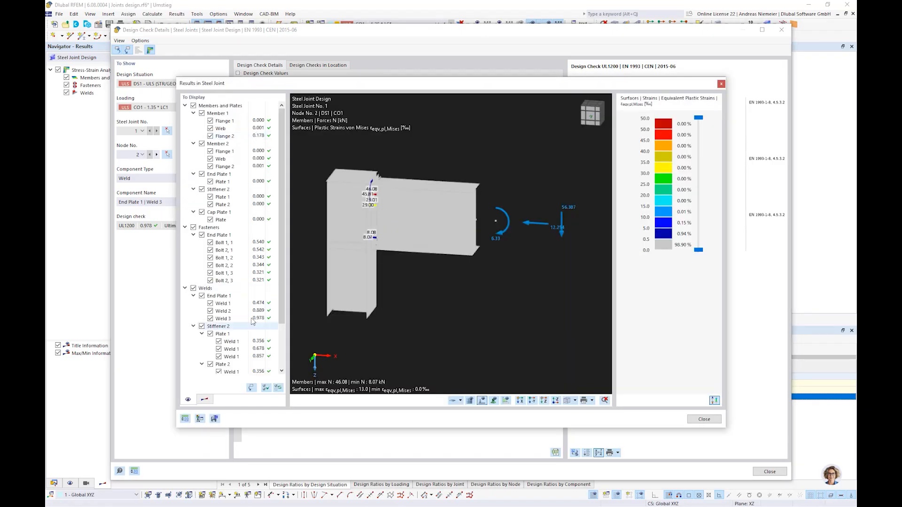
{"action": "left_click", "coordinate": [204, 399]}
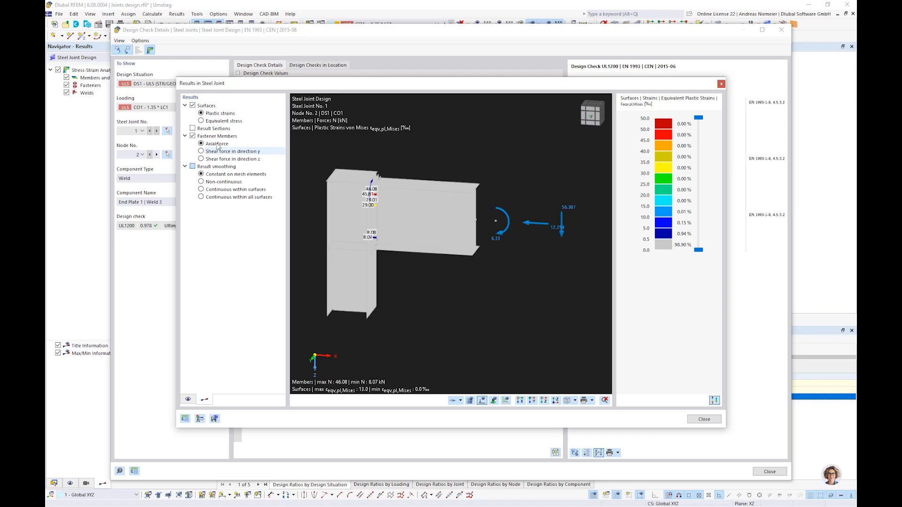
{"action": "left_click", "coordinate": [202, 121]}
{"action": "mouse_move", "coordinate": [398, 283]}
{"action": "middle_mouse_down", "text": "ctrl"}
{"action": "mouse_move", "coordinate": [361, 279]}
{"action": "mouse_move", "coordinate": [393, 274]}
{"action": "middle_mouse_up", "text": "ctrl"}
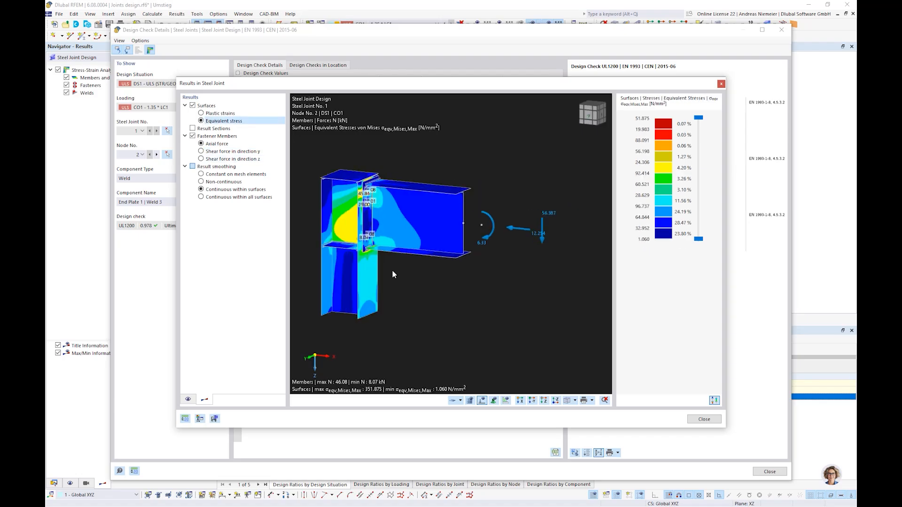
{"action": "left_click", "coordinate": [704, 420]}
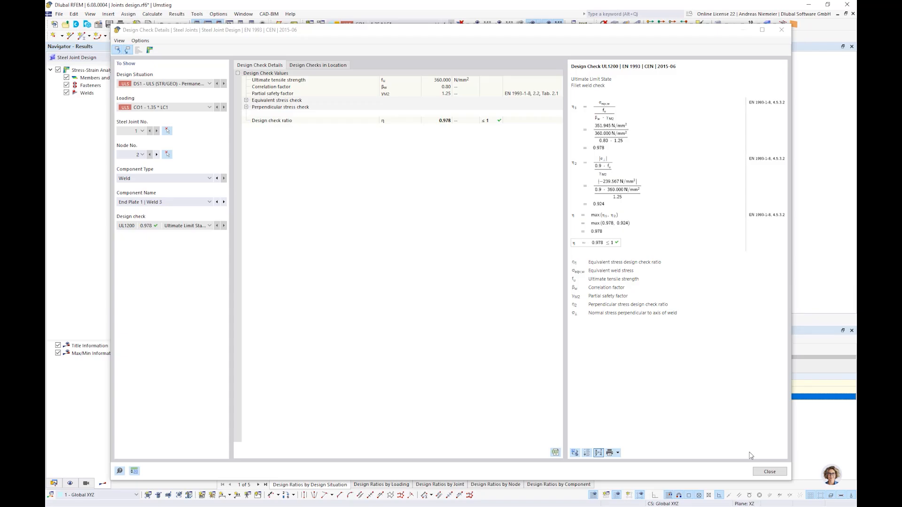
{"action": "left_click", "coordinate": [768, 471]}
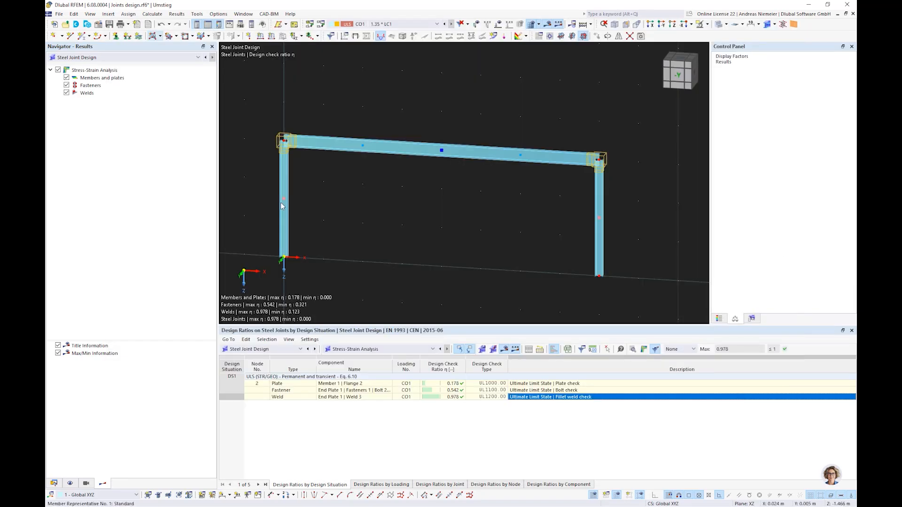
- Review the moment-rotation diagram for φy of member hinge 1, generated by joint-structure interaction, without changing it
{"action": "left_click", "coordinate": [54, 483]}
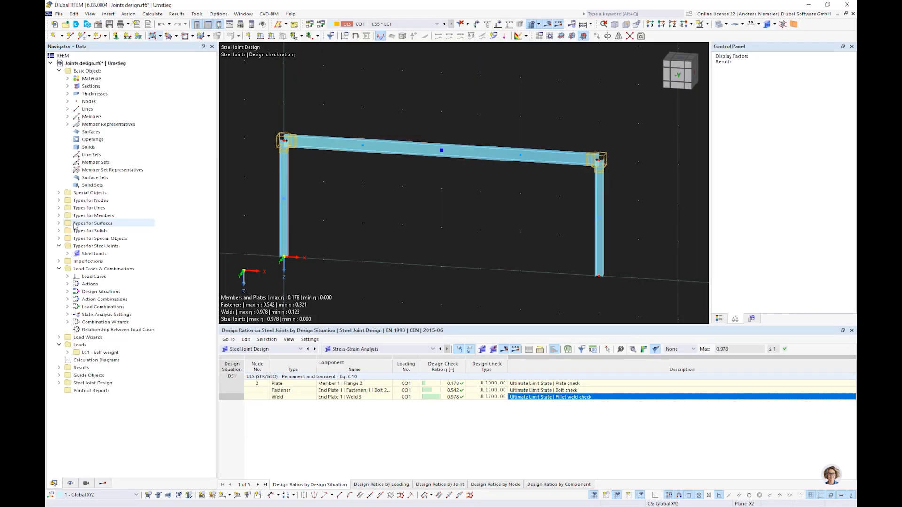
{"action": "left_click", "coordinate": [60, 216]}
{"action": "left_click", "coordinate": [67, 224]}
{"action": "double_click", "coordinate": [115, 232]}
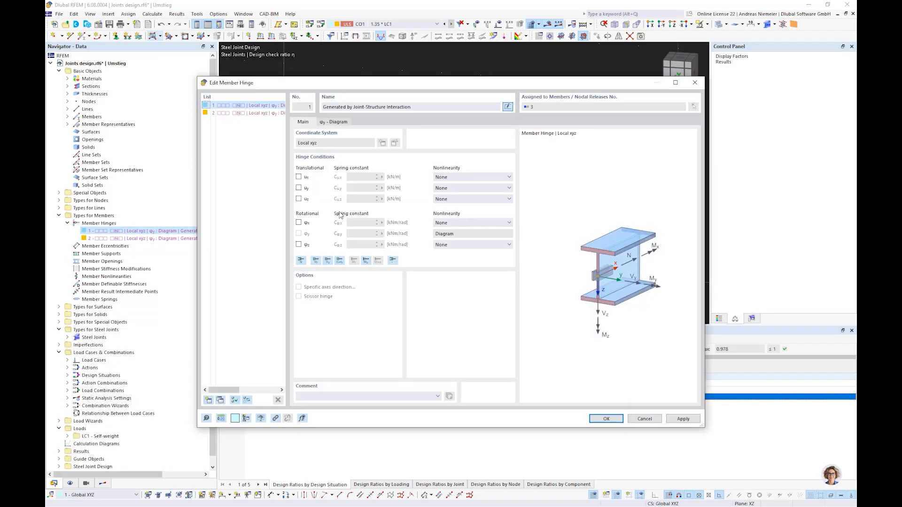
{"action": "left_click", "coordinate": [336, 123]}
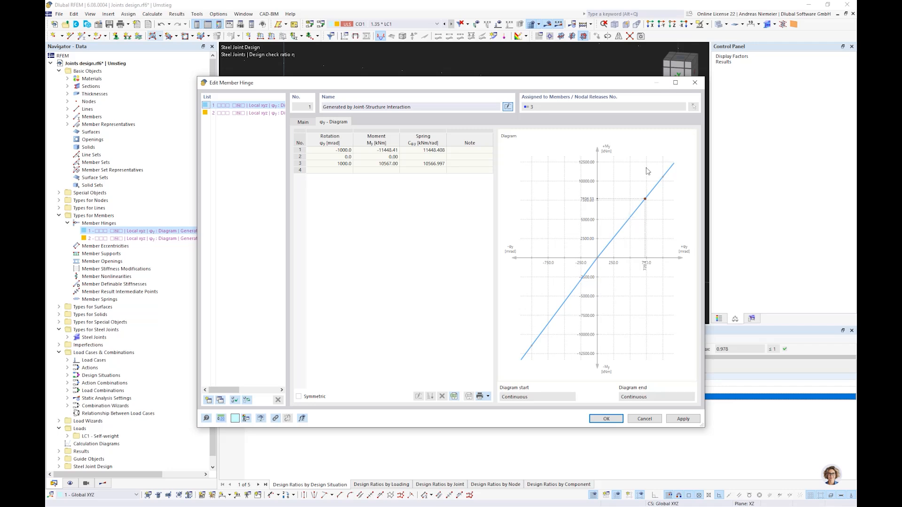
{"action": "left_click", "coordinate": [645, 419]}
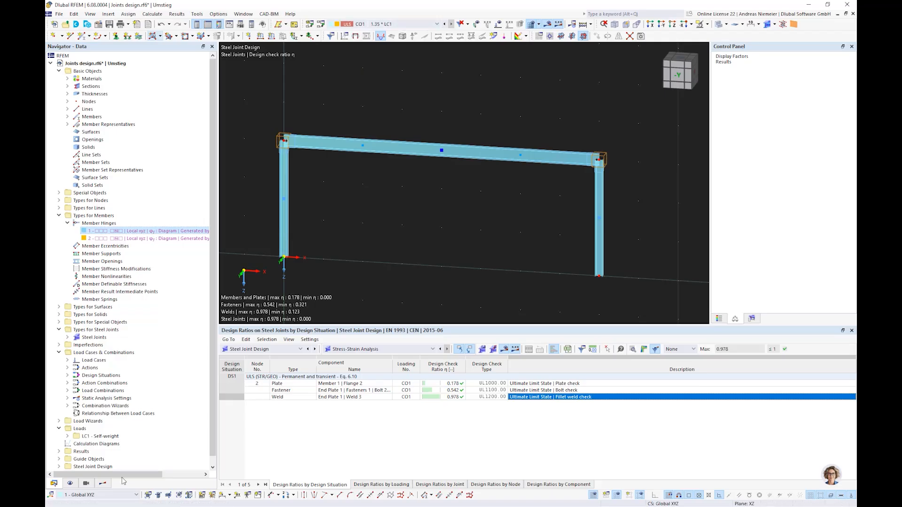
- Switch the displayed results to Static Analysis to examine the frame's moments My
{"action": "left_click", "coordinate": [102, 483]}
{"action": "left_click", "coordinate": [113, 57]}
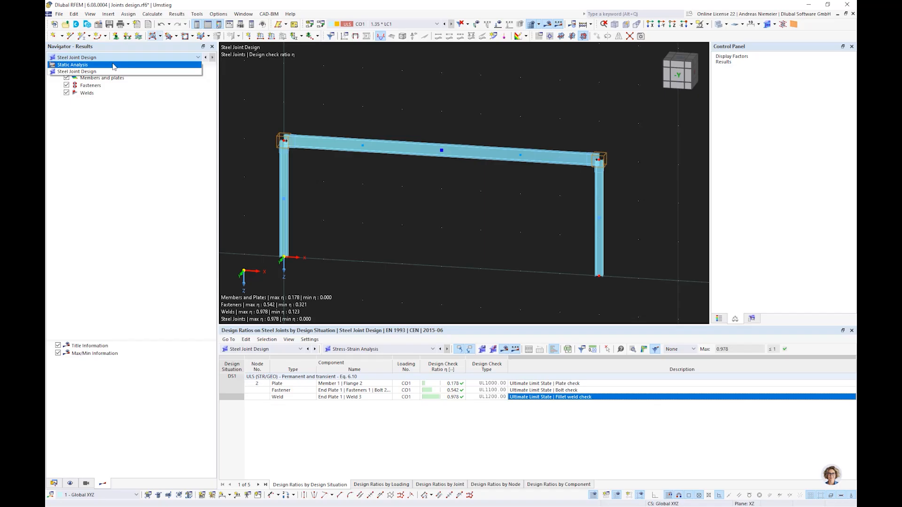
{"action": "left_click", "coordinate": [113, 64]}
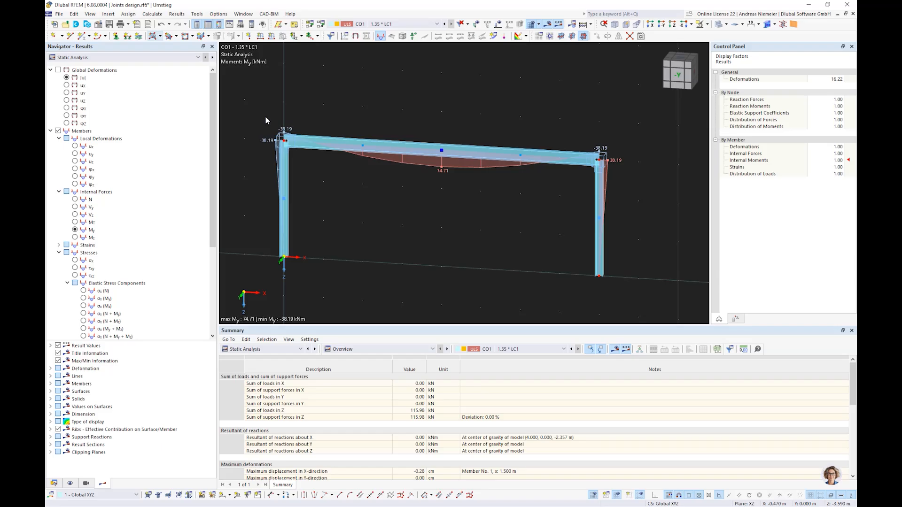
- Close the Joints design.rf6 model without saving its changes
{"action": "left_click", "coordinate": [63, 15]}
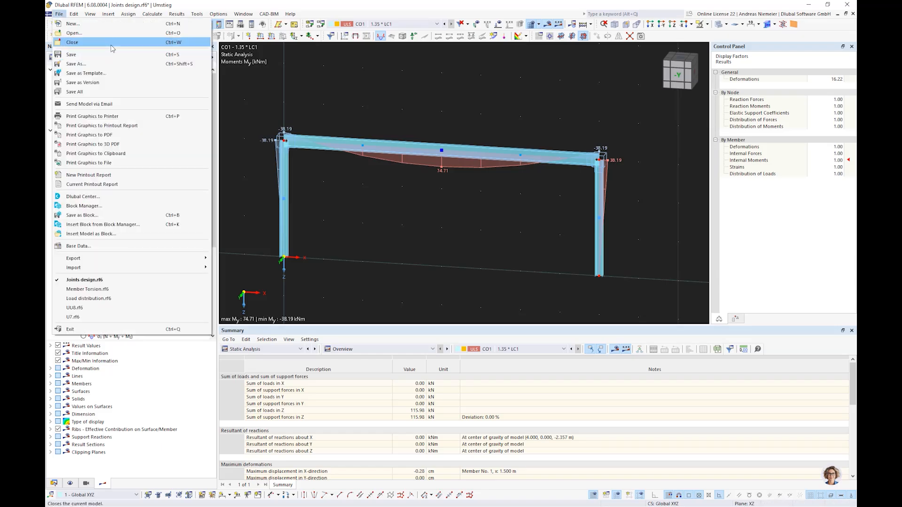
{"action": "left_click", "coordinate": [104, 47]}
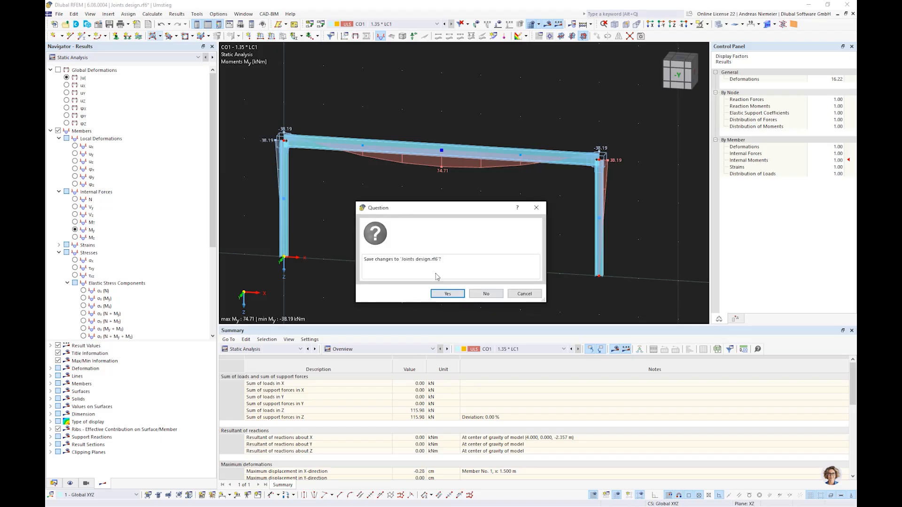
{"action": "left_click", "coordinate": [499, 294]}
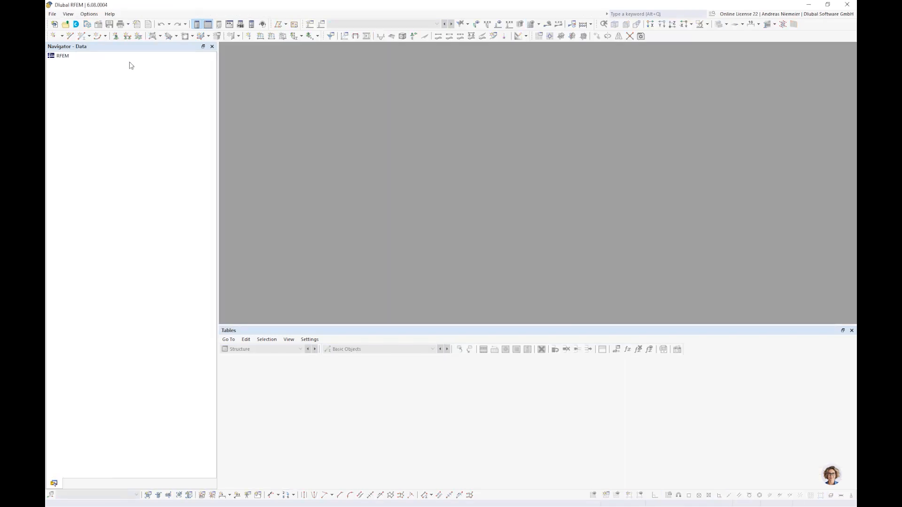
- Open the model Calculation diagram.rf6 from the Umstieg folder
{"action": "left_click", "coordinate": [52, 14]}
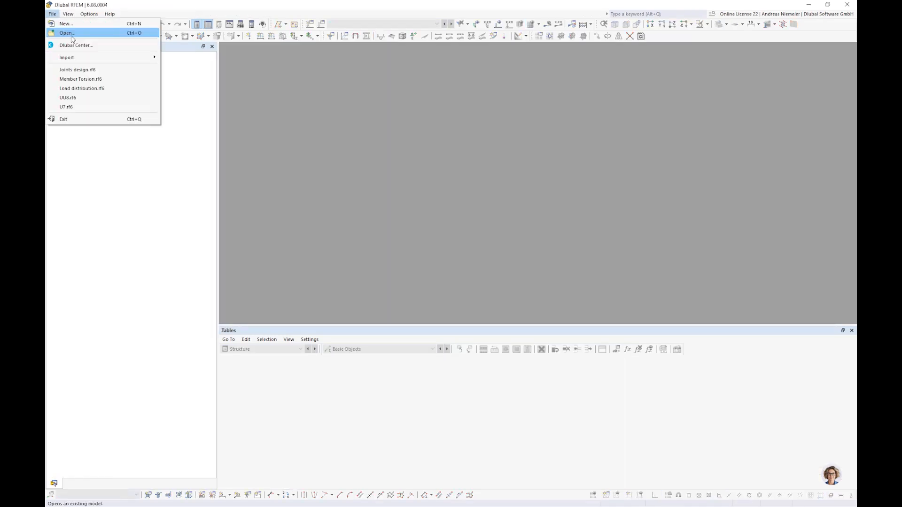
{"action": "left_click", "coordinate": [72, 34]}
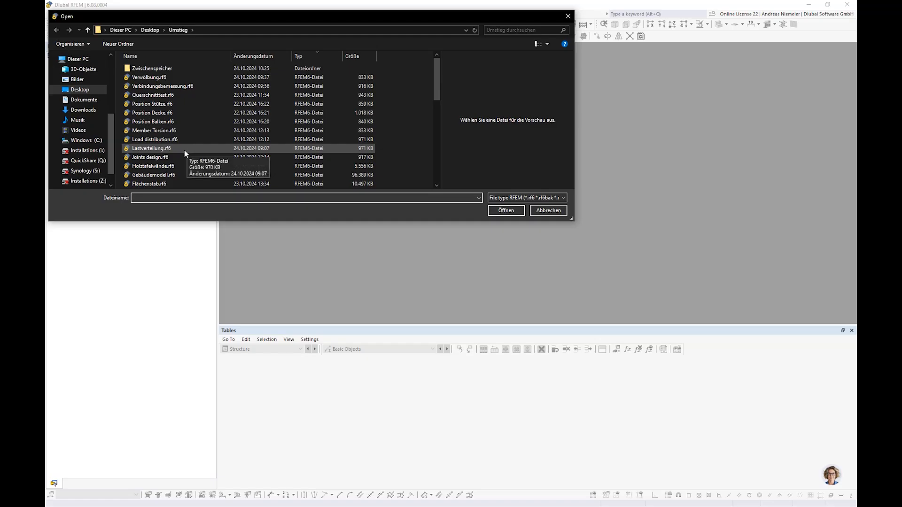
{"action": "scroll", "coordinate": [165, 104], "scroll_direction": "down", "scroll_amount": 2}
{"action": "scroll", "coordinate": [166, 105], "scroll_direction": "down", "scroll_amount": 3}
{"action": "scroll", "coordinate": [175, 161], "scroll_direction": "up", "scroll_amount": 3}
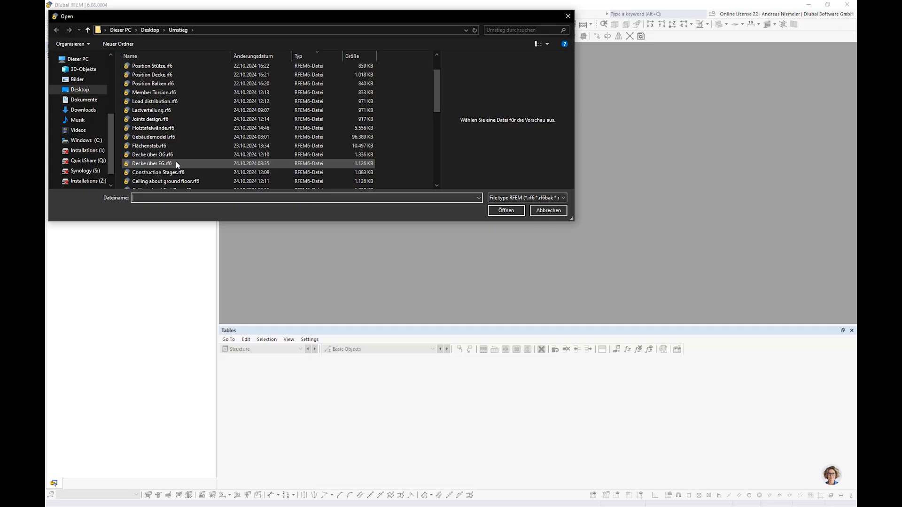
{"action": "scroll", "coordinate": [175, 161], "scroll_direction": "up", "scroll_amount": 2}
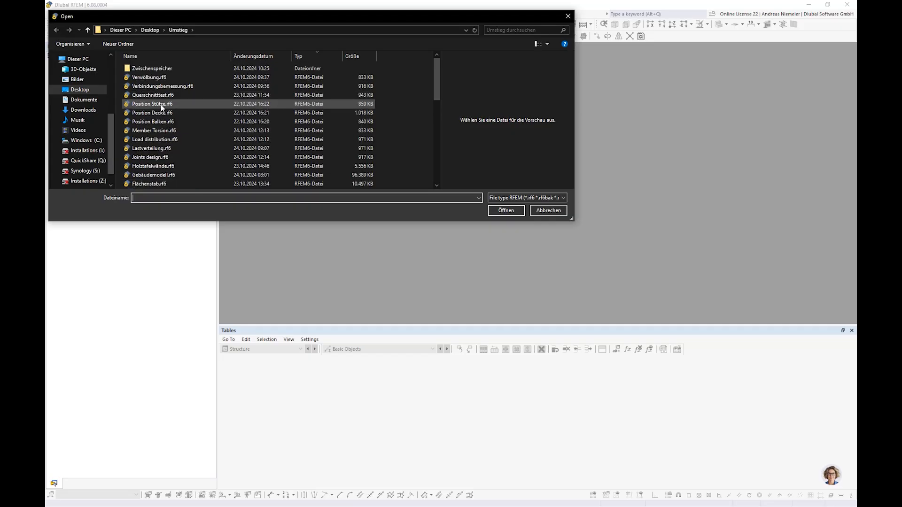
{"action": "scroll", "coordinate": [175, 187], "scroll_direction": "down", "scroll_amount": 8}
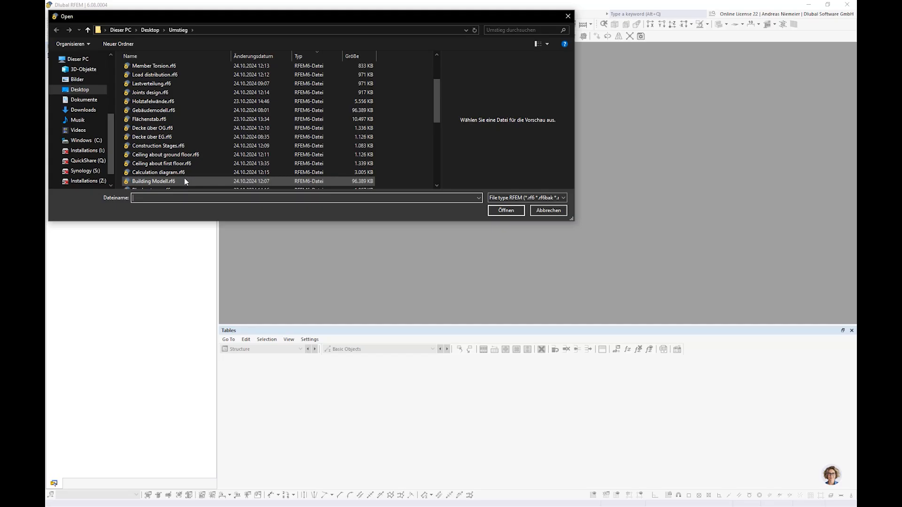
{"action": "scroll", "coordinate": [184, 179], "scroll_direction": "up", "scroll_amount": 4}
{"action": "left_click", "coordinate": [158, 103]}
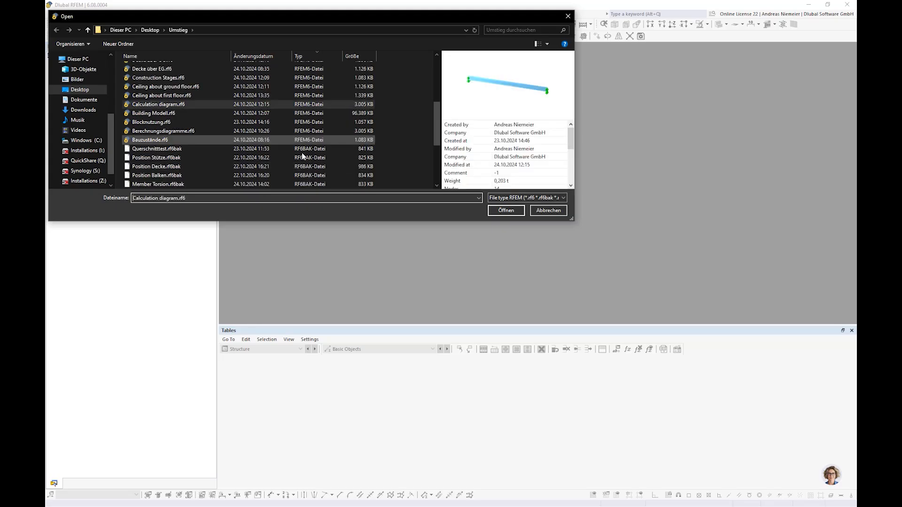
{"action": "left_click", "coordinate": [506, 210]}
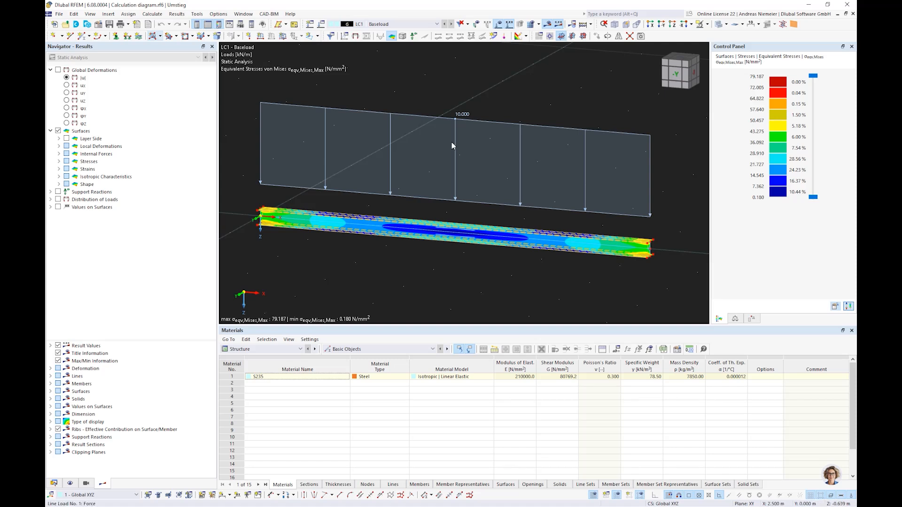
- Hide the loads and the results so only the beam's surface model is displayed
{"action": "left_click", "coordinate": [504, 23]}
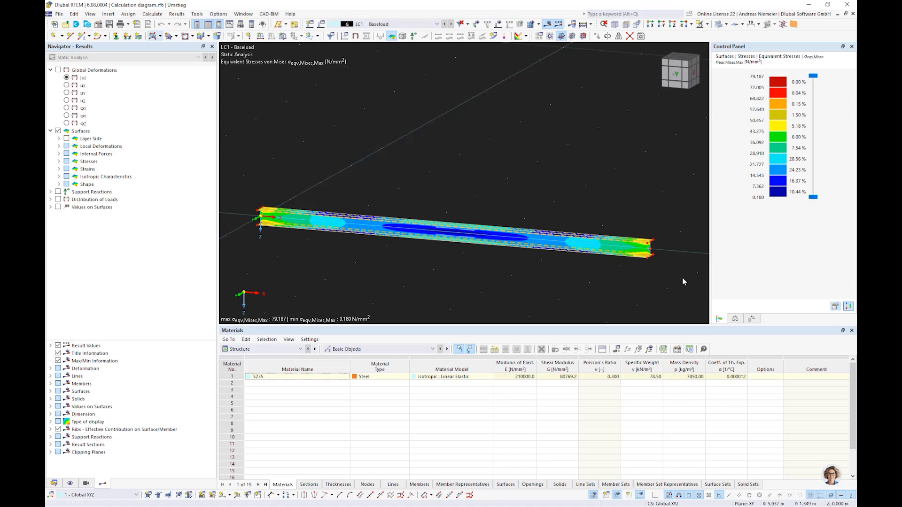
{"action": "left_click", "coordinate": [585, 25]}
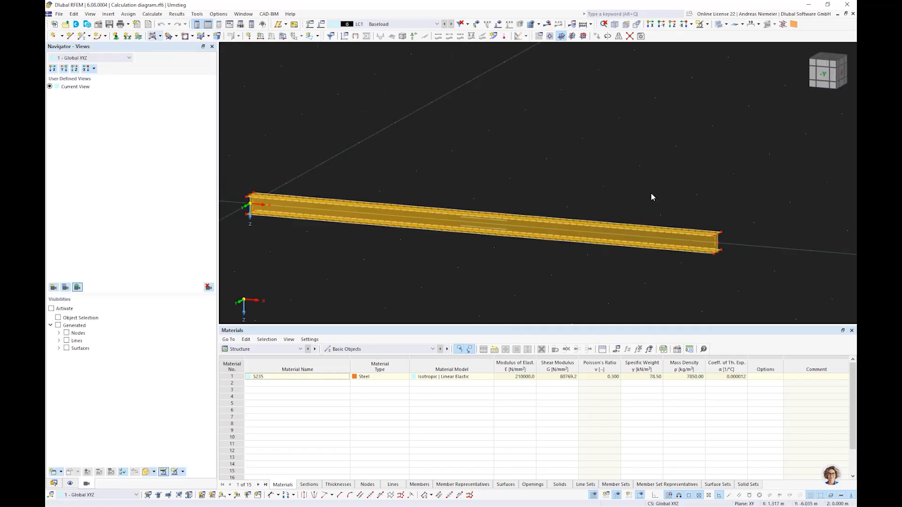
- Inspect the thickness and material of the beam's web surface and upper flange surface, leaving both unchanged
{"action": "scroll", "coordinate": [709, 226], "scroll_direction": "up", "scroll_amount": 3}
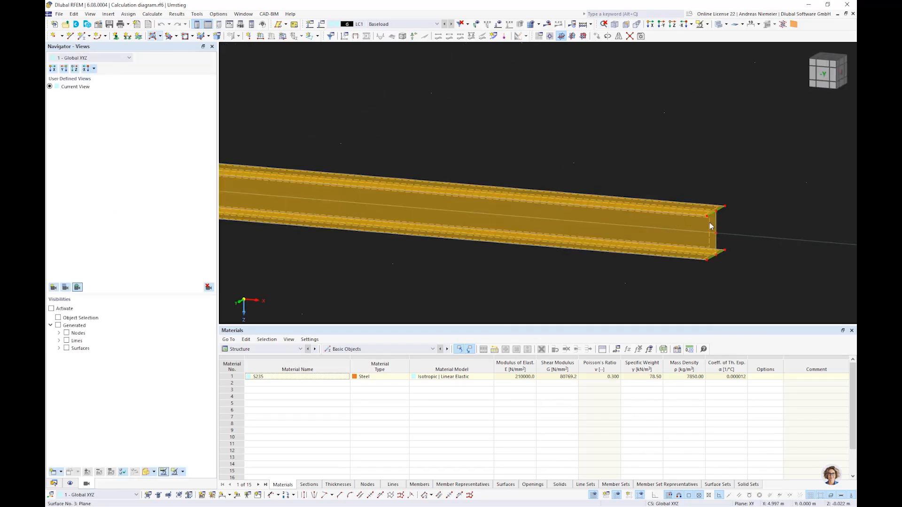
{"action": "double_click", "coordinate": [713, 228]}
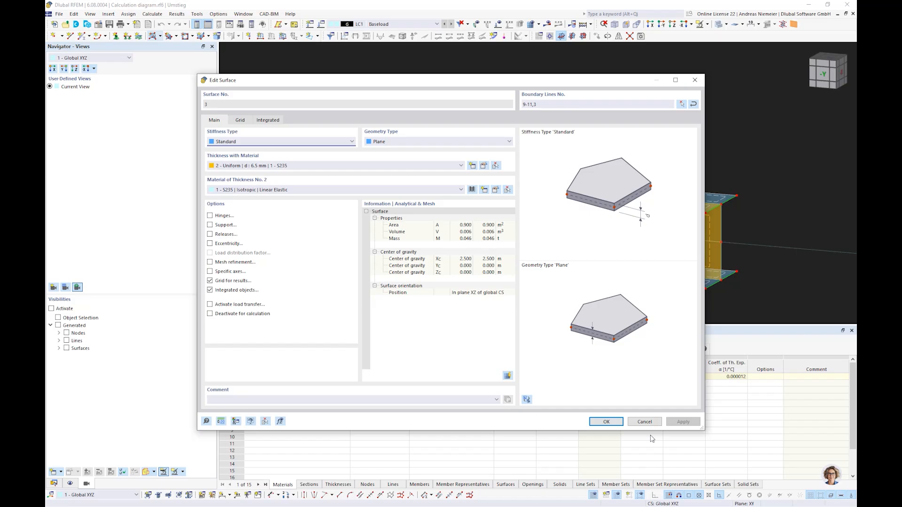
{"action": "left_click", "coordinate": [644, 422]}
{"action": "left_click", "coordinate": [751, 220]}
{"action": "scroll", "coordinate": [733, 199], "scroll_direction": "up", "scroll_amount": 6}
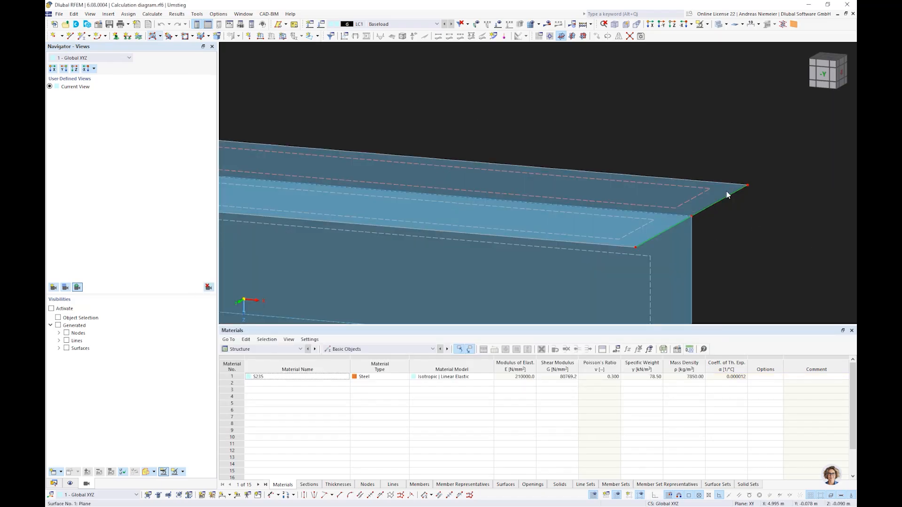
{"action": "double_click", "coordinate": [726, 192]}
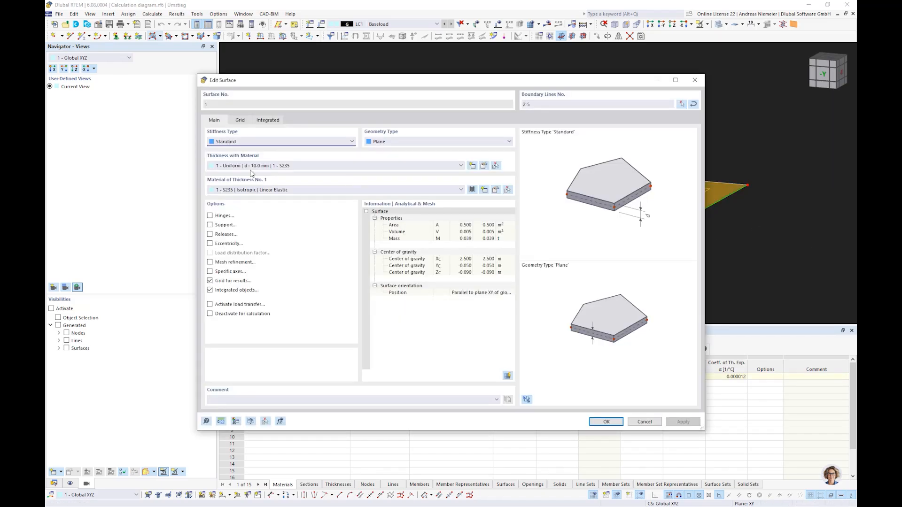
{"action": "left_click", "coordinate": [647, 422]}
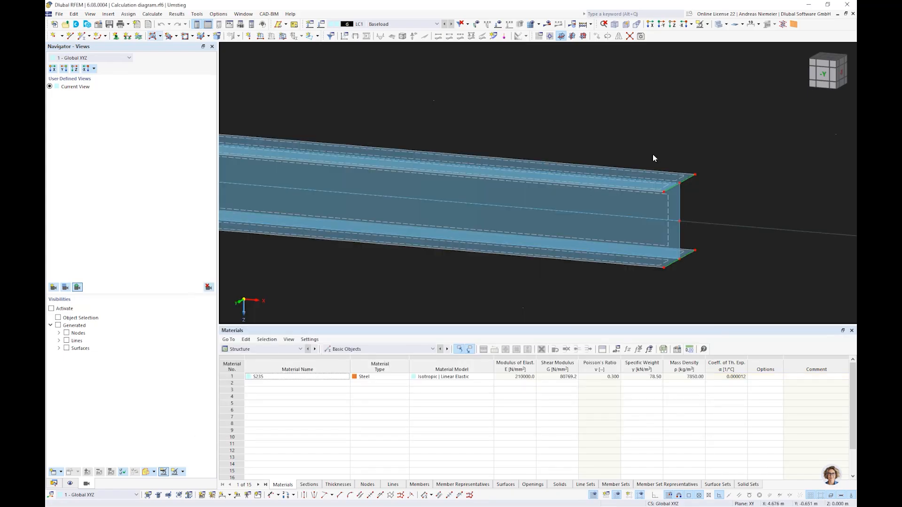
- Show the line supports at both beam ends for inspection, and hide them again
{"action": "middle_click_drag", "start_coordinate": [653, 154], "coordinate": [660, 217], "text": "ctrl"}
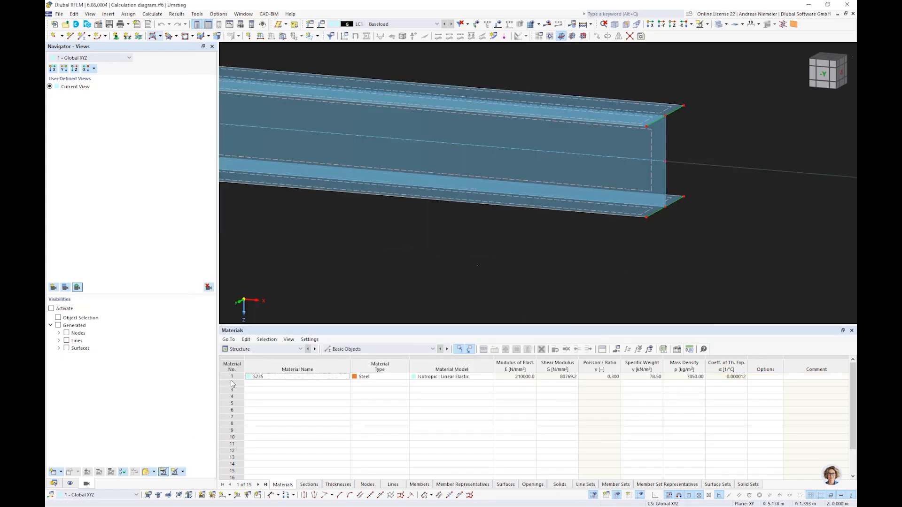
{"action": "left_click", "coordinate": [69, 484]}
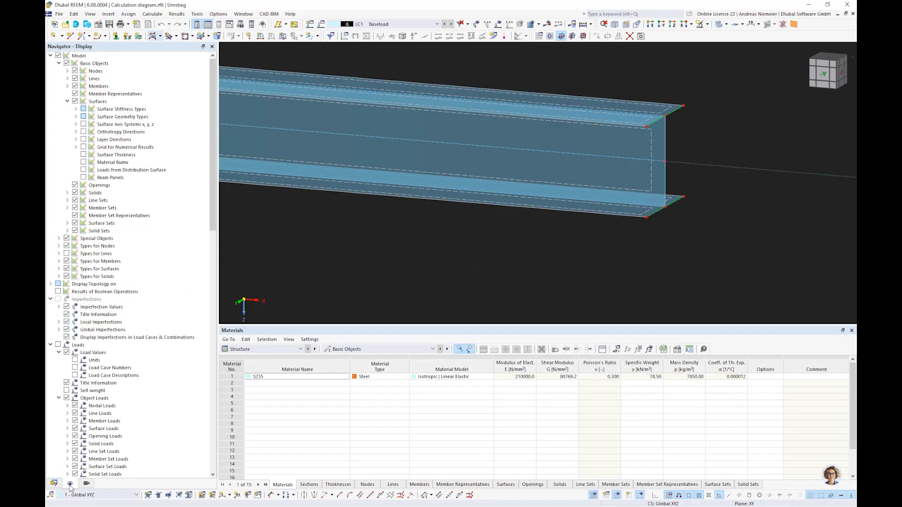
{"action": "left_click", "coordinate": [67, 254]}
{"action": "scroll", "coordinate": [562, 206], "scroll_direction": "down", "scroll_amount": 4}
{"action": "scroll", "coordinate": [562, 205], "scroll_direction": "down", "scroll_amount": 2}
{"action": "middle_click_drag", "start_coordinate": [460, 221], "coordinate": [669, 252]}
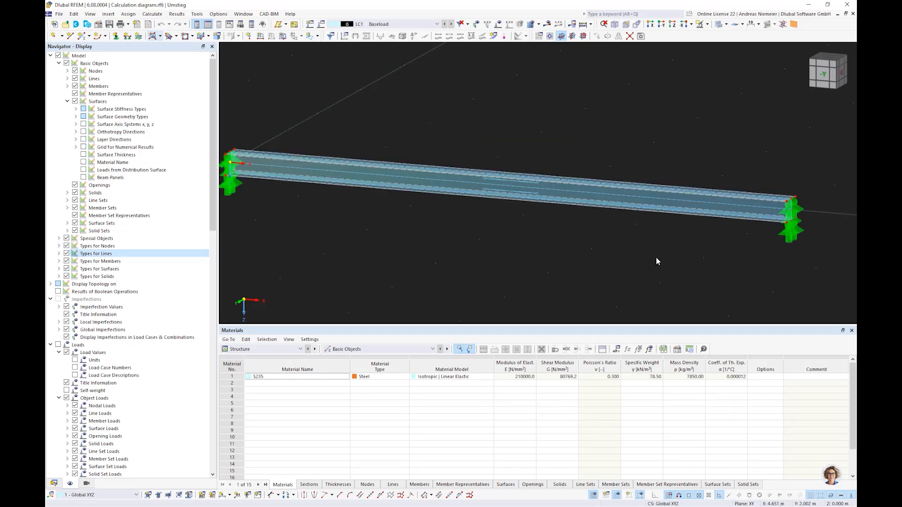
{"action": "left_click", "coordinate": [66, 254]}
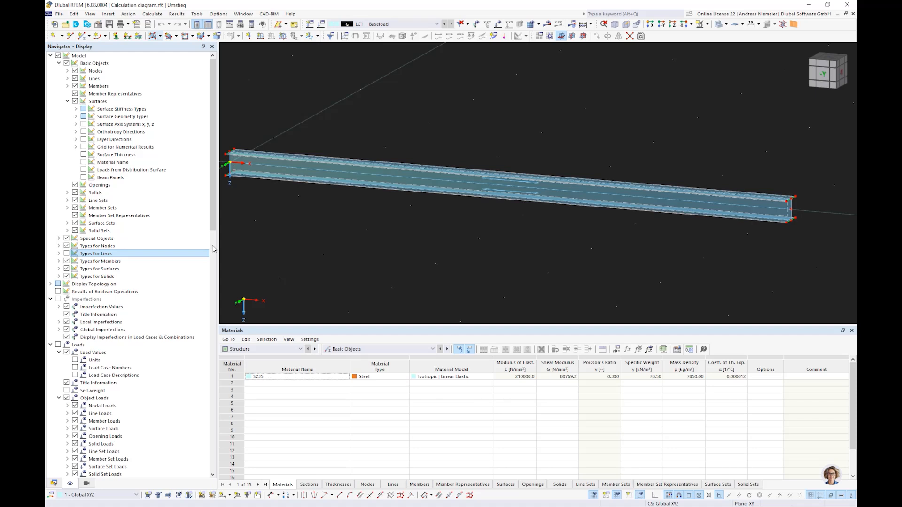
- Display the LC1 von Mises stress results together with the line load on the whole beam
{"action": "left_click", "coordinate": [549, 24]}
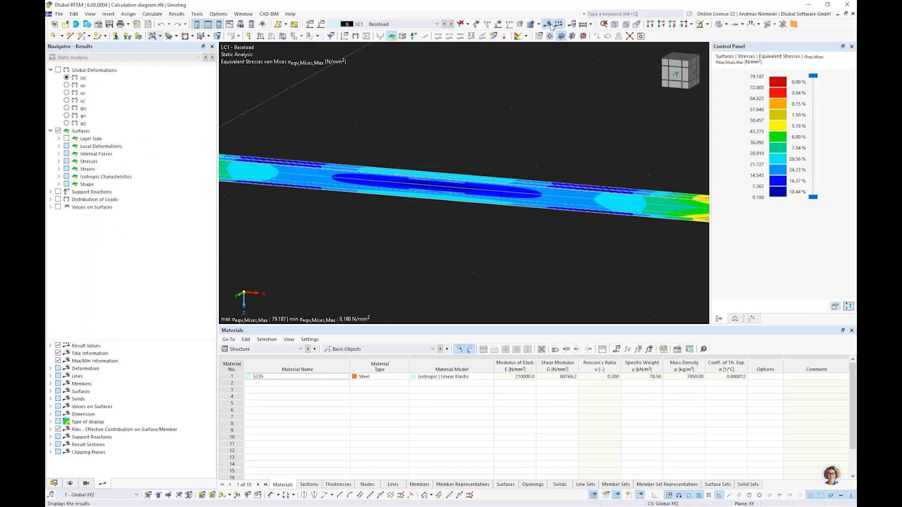
{"action": "scroll", "coordinate": [470, 203], "scroll_direction": "down", "scroll_amount": 3}
{"action": "scroll", "coordinate": [469, 203], "scroll_direction": "up", "scroll_amount": 2}
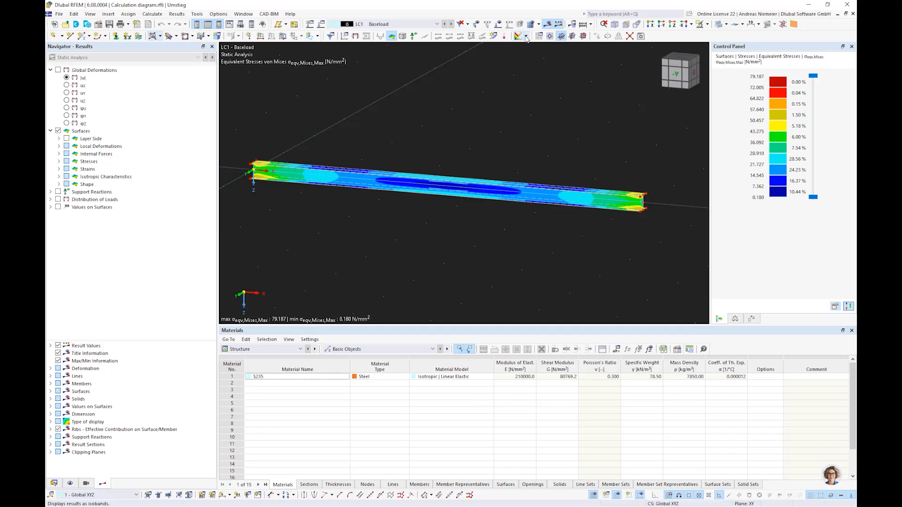
{"action": "left_click", "coordinate": [499, 24]}
{"action": "scroll", "coordinate": [530, 266], "scroll_direction": "down", "scroll_amount": 2}
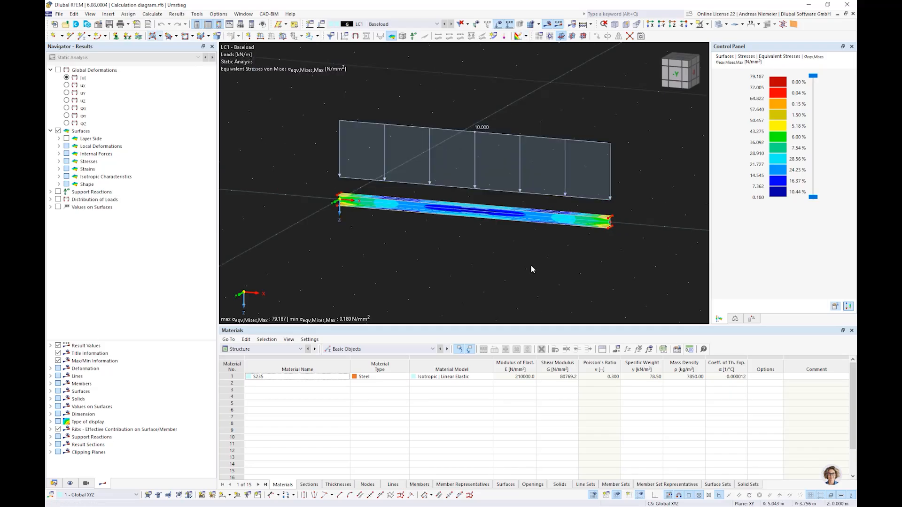
{"action": "scroll", "coordinate": [508, 265], "scroll_direction": "up", "scroll_amount": 1}
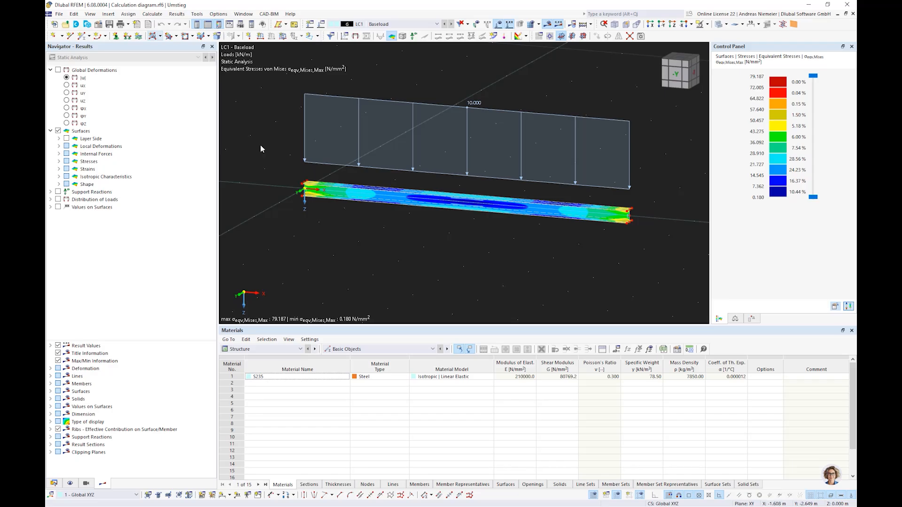
- Activate the Nonlinear Material Behavior and Structure Stability add-ons in the model's base data
{"action": "left_click", "coordinate": [99, 24]}
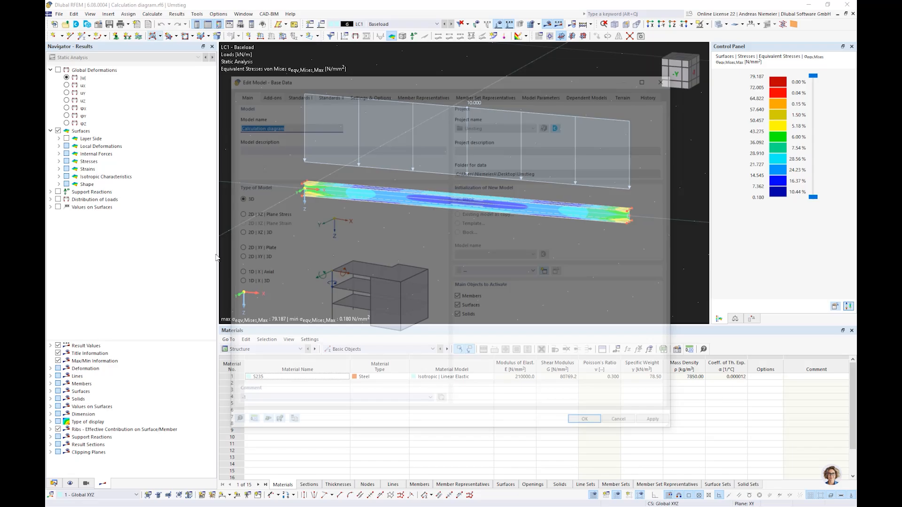
{"action": "left_click", "coordinate": [267, 94]}
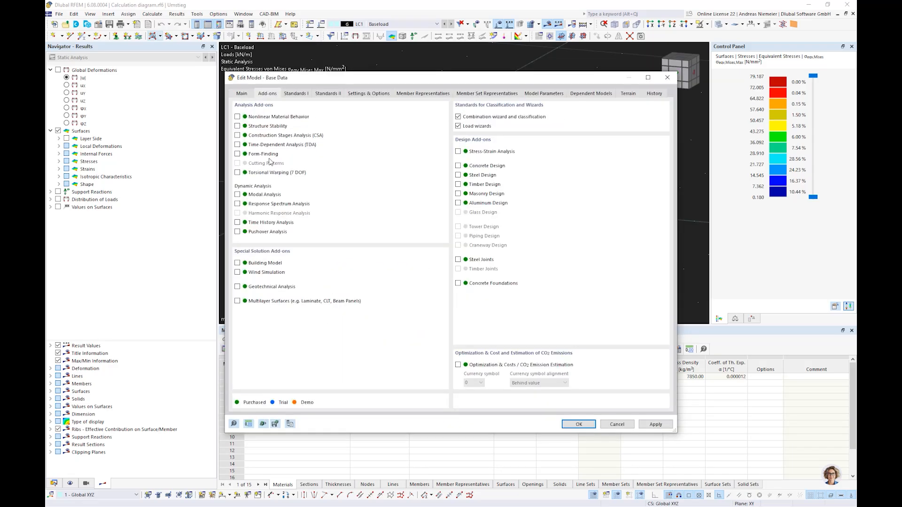
{"action": "left_click", "coordinate": [237, 117]}
{"action": "left_click", "coordinate": [238, 126]}
{"action": "key", "text": "Return"}
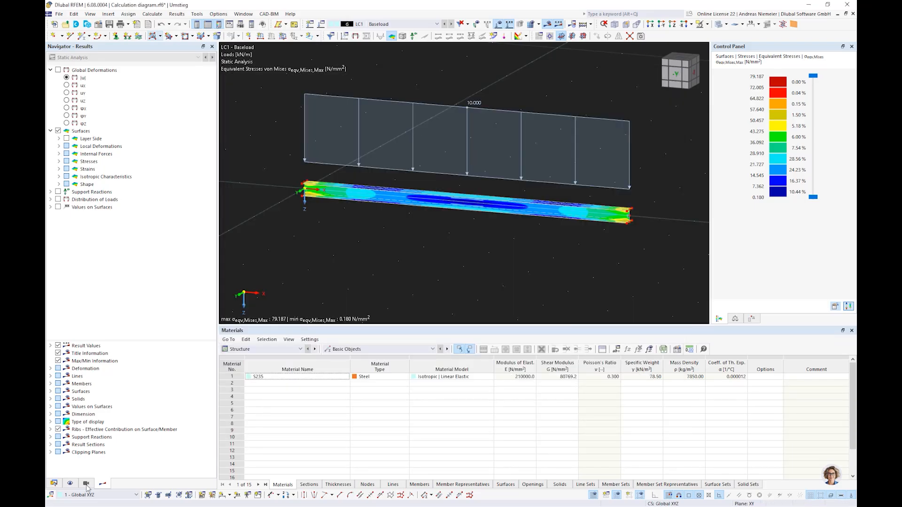
- Change the material model of S235 steel to Isotropic | Nonlinear Elastic (Surfaces/Solids)
{"action": "left_click", "coordinate": [54, 484]}
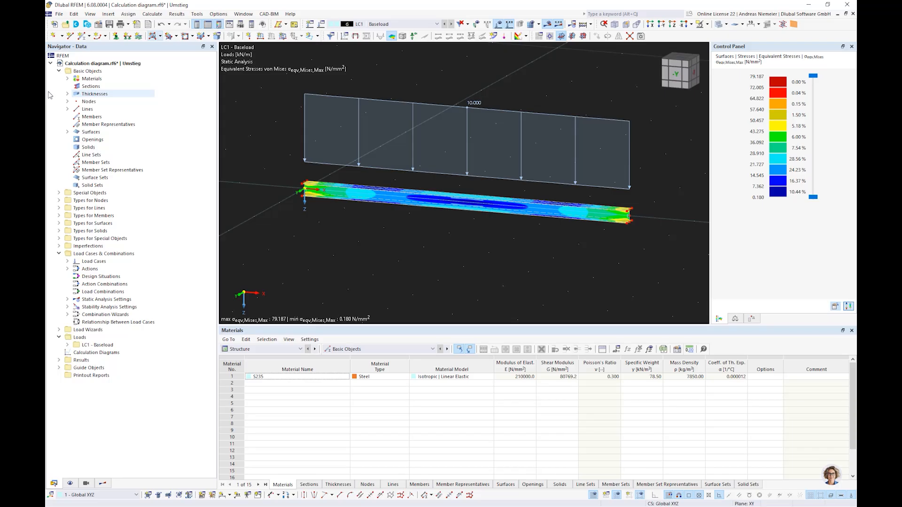
{"action": "double_click", "coordinate": [79, 80]}
{"action": "double_click", "coordinate": [94, 86]}
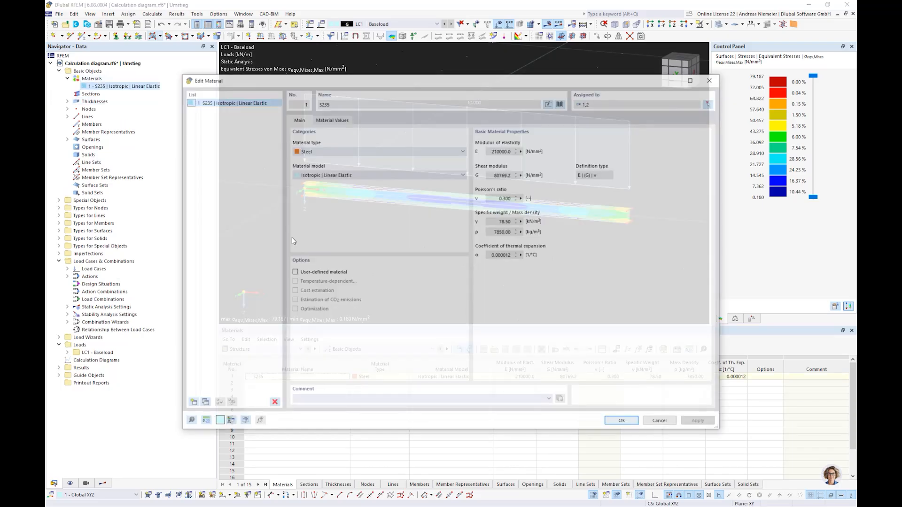
{"action": "left_click", "coordinate": [331, 175]}
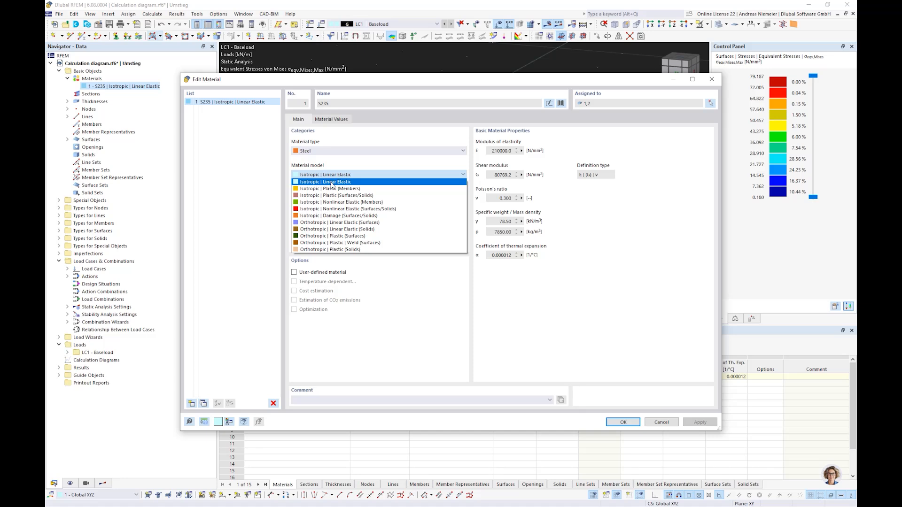
{"action": "left_click", "coordinate": [336, 209]}
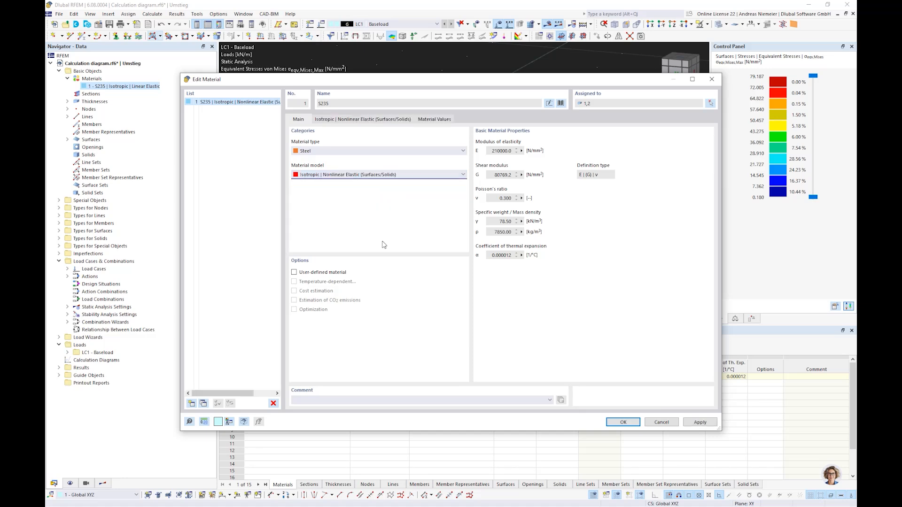
- Review the elastic moduli and yield strength of S235's nonlinear elastic model unchanged, and accept the material edit with its follow-up prompt
{"action": "left_click", "coordinate": [363, 119]}
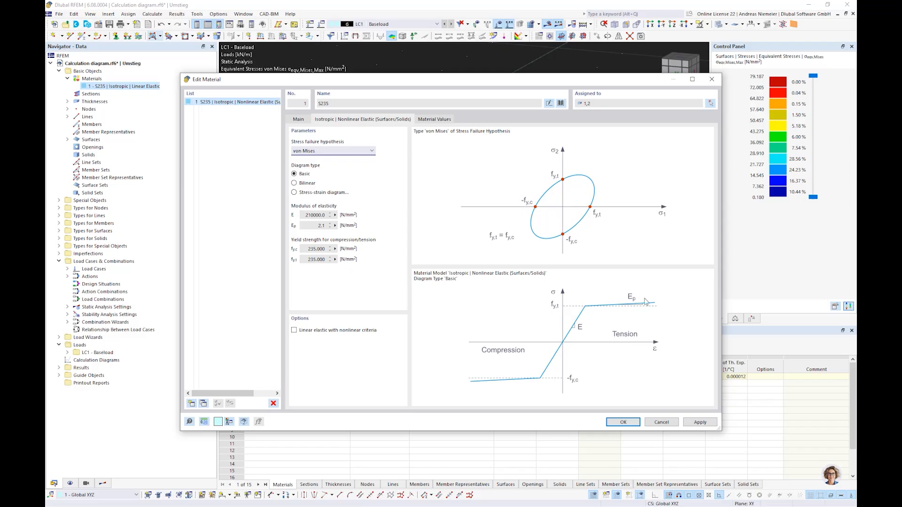
{"action": "left_click_drag", "start_coordinate": [311, 215], "coordinate": [322, 215]}
{"action": "left_click", "coordinate": [318, 228]}
{"action": "double_click", "coordinate": [311, 251]}
{"action": "left_click", "coordinate": [623, 422]}
{"action": "left_click", "coordinate": [486, 301]}
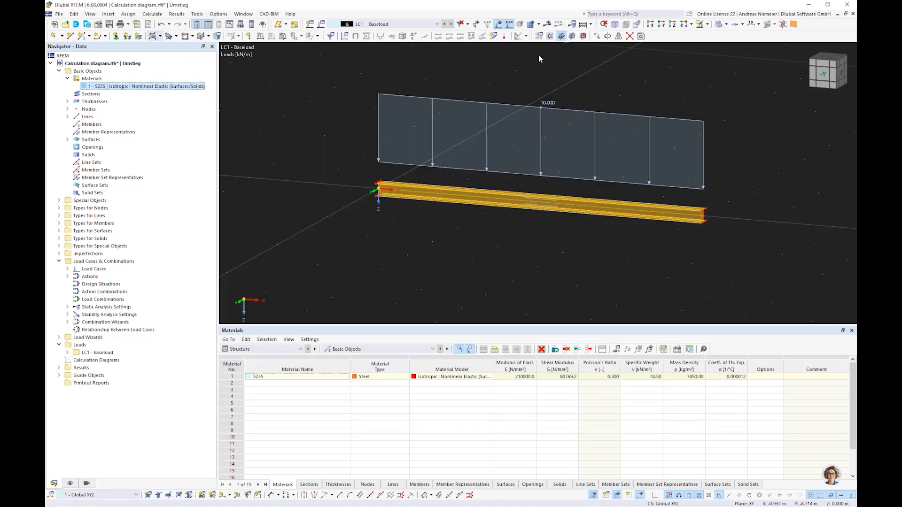
- Calculate the LC1 results with the nonlinear material and close the results summary table
{"action": "left_click", "coordinate": [547, 24]}
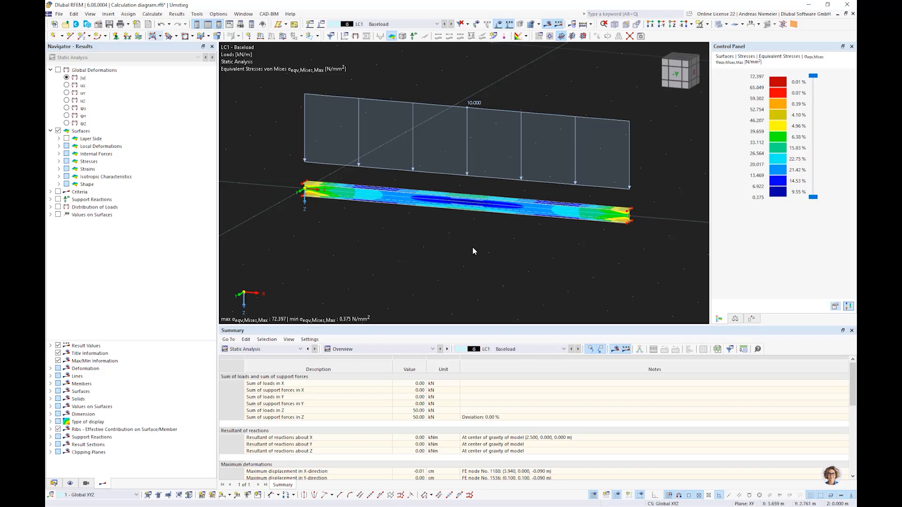
{"action": "left_click", "coordinate": [851, 331]}
{"action": "scroll", "coordinate": [476, 316], "scroll_direction": "up", "scroll_amount": 2}
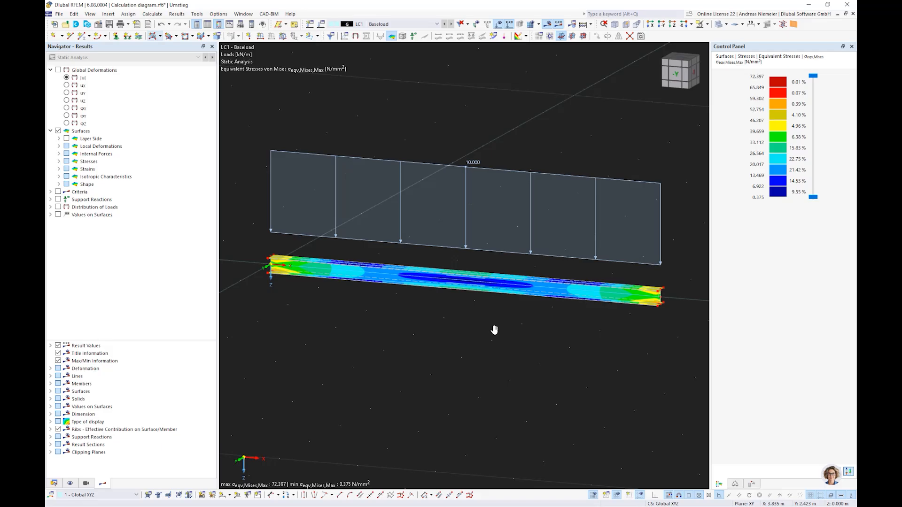
{"action": "scroll", "coordinate": [475, 316], "scroll_direction": "up", "scroll_amount": 1}
{"action": "scroll", "coordinate": [475, 316], "scroll_direction": "down", "scroll_amount": 2}
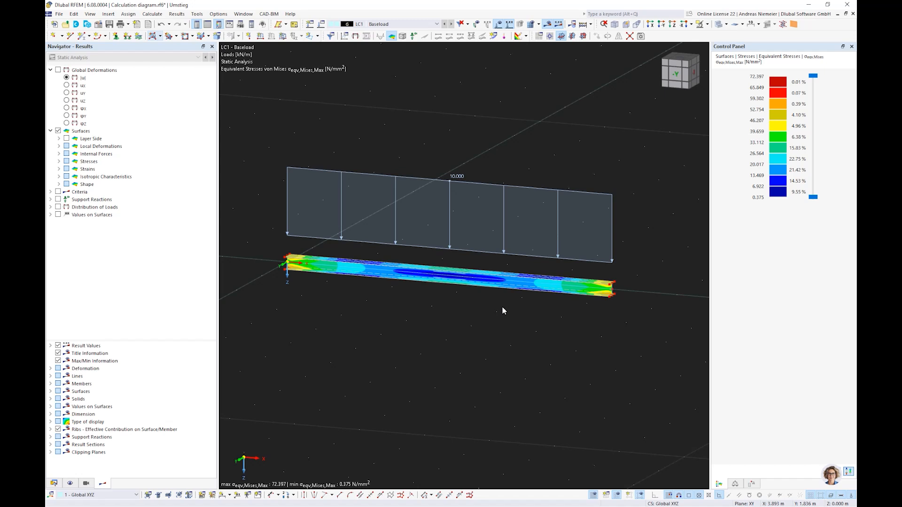
- Enable the critical load calculation for LC1 and set ST1 to the incremental method without eigenvalue analysis (non-linear)
{"action": "left_click", "coordinate": [322, 25]}
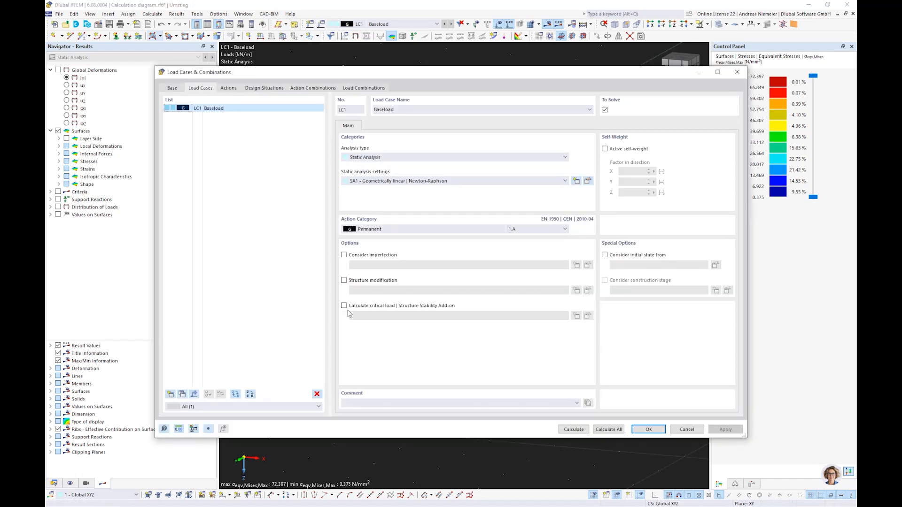
{"action": "left_click", "coordinate": [350, 306]}
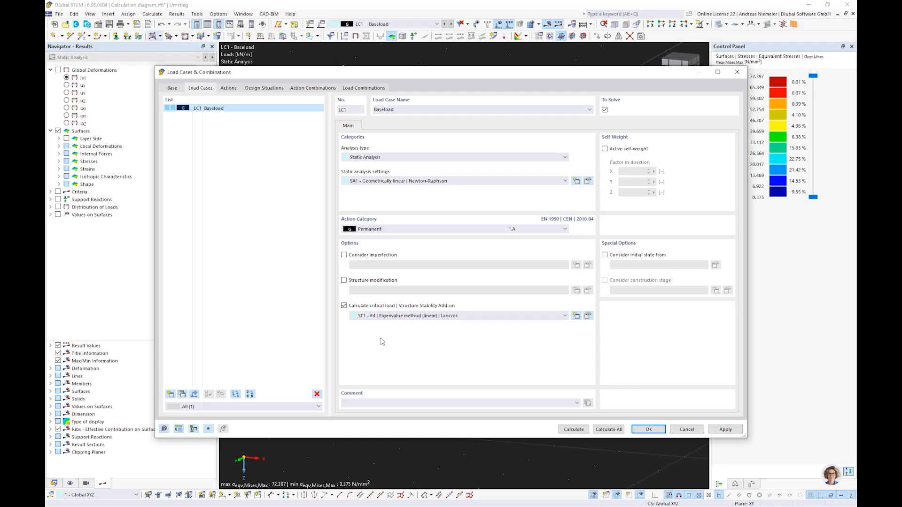
{"action": "left_click", "coordinate": [588, 315]}
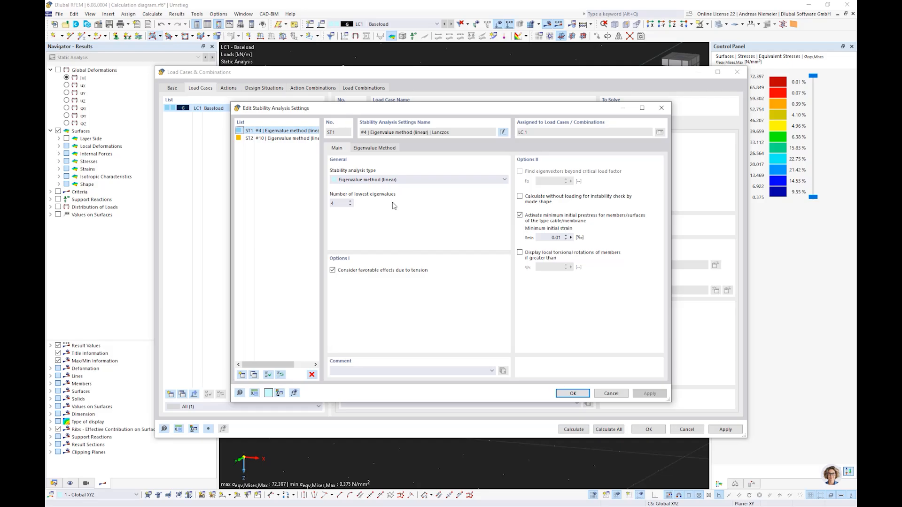
{"action": "left_click", "coordinate": [390, 180]}
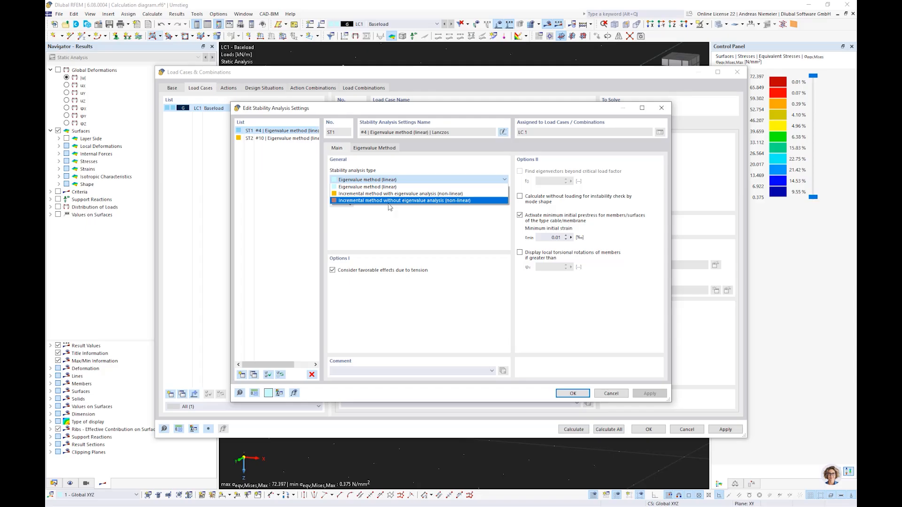
{"action": "left_click", "coordinate": [389, 200]}
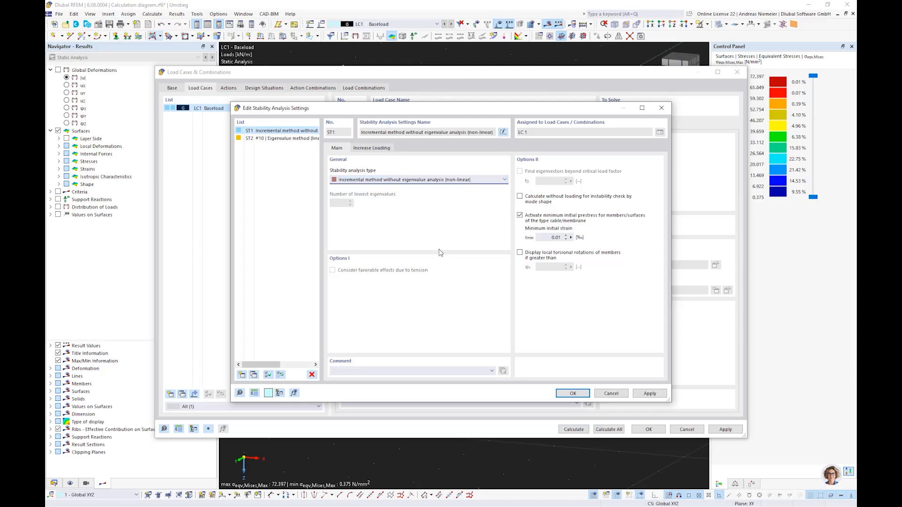
- Set ST1's load factor increment to 1.000, the last increment's refinement to 5 and the maximum number of load increments to 10
{"action": "left_click", "coordinate": [374, 149]}
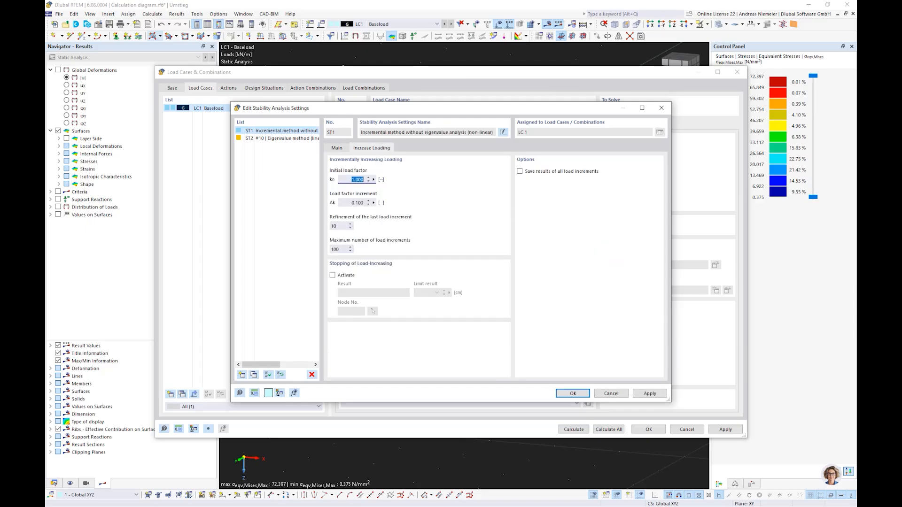
{"action": "key", "text": "Tab"}
{"action": "type", "text": "1"}
{"action": "key", "text": "Tab"}
{"action": "type", "text": "5"}
{"action": "key", "text": "Tab"}
{"action": "type", "text": "10"}
- Stop the load increase at a displacement u of 15 cm at any node, and save the results of all load increments
{"action": "left_click", "coordinate": [344, 275]}
{"action": "left_click_drag", "start_coordinate": [424, 293], "coordinate": [493, 285]}
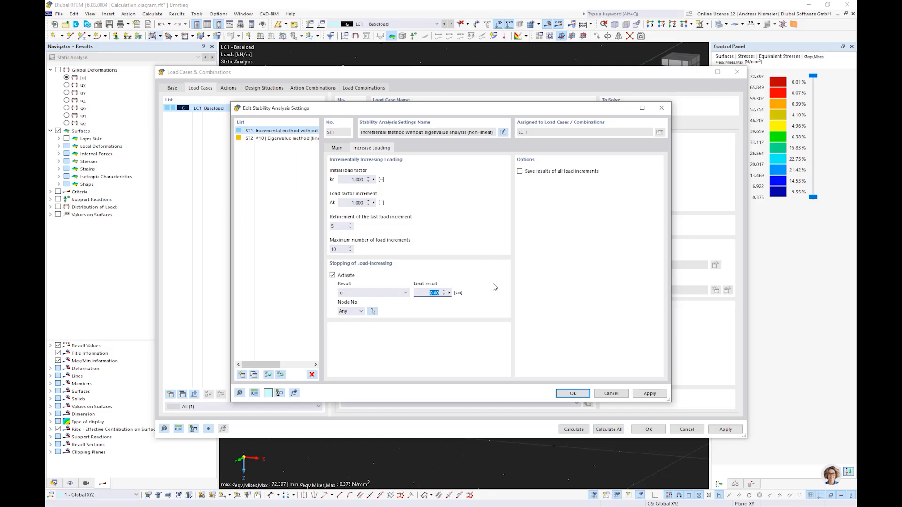
{"action": "type", "text": "15"}
{"action": "left_click", "coordinate": [527, 172]}
{"action": "left_click", "coordinate": [571, 394]}
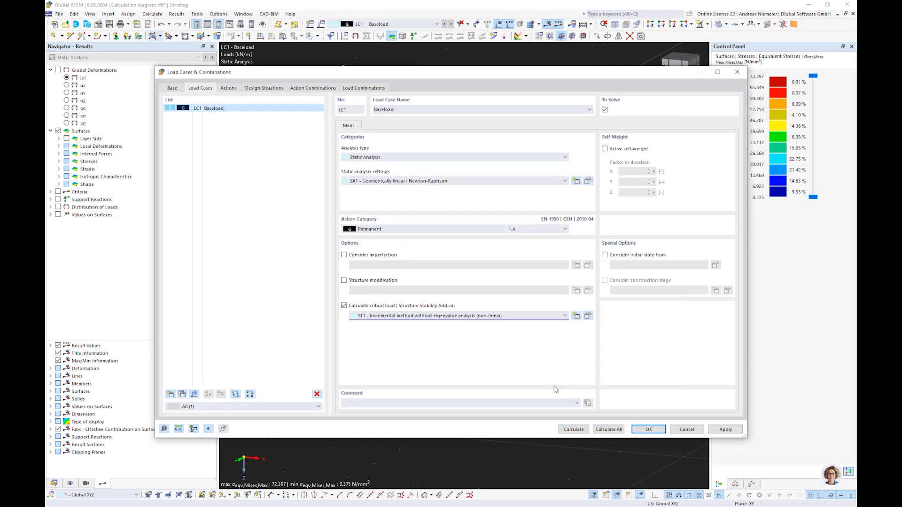
- Calculate LC1 with the incremental stability analysis and dismiss the message at the end of the run
{"action": "left_click", "coordinate": [569, 429]}
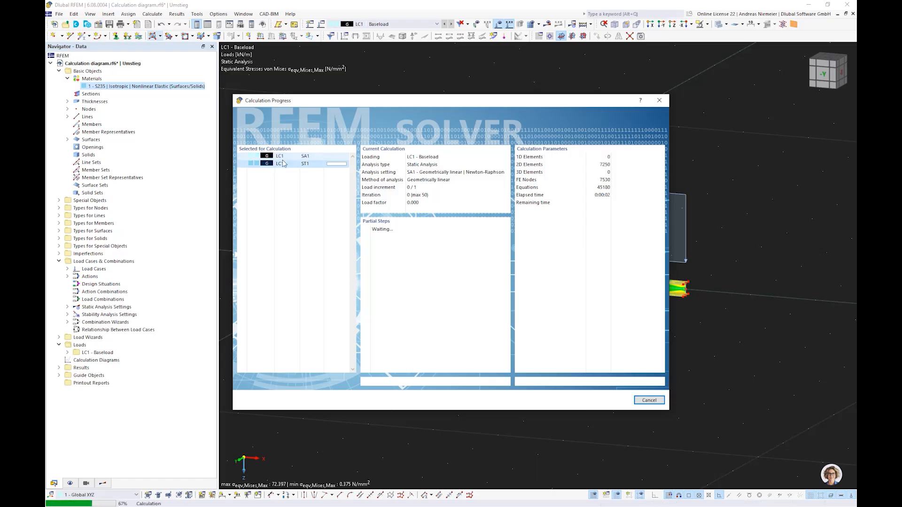
{"action": "left_click_drag", "start_coordinate": [422, 100], "coordinate": [421, 220]}
{"action": "left_click_drag", "start_coordinate": [422, 266], "coordinate": [393, 163]}
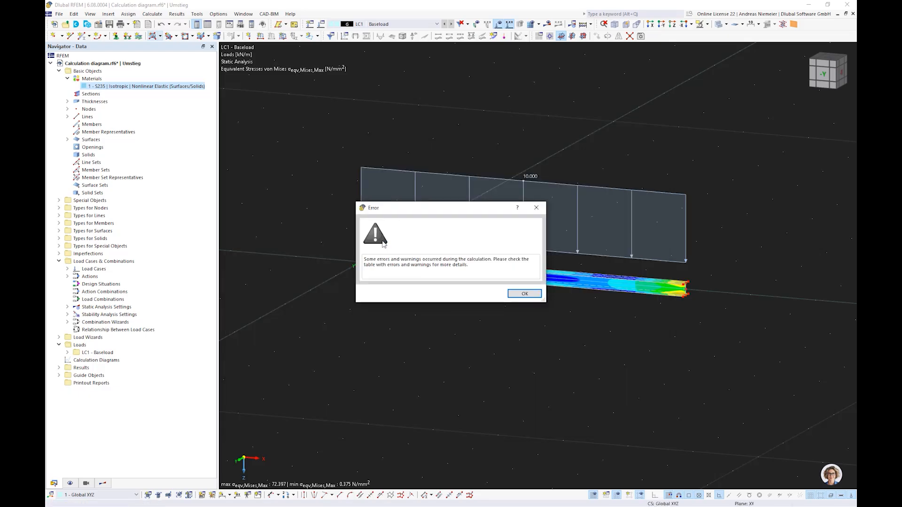
{"action": "left_click", "coordinate": [525, 295]}
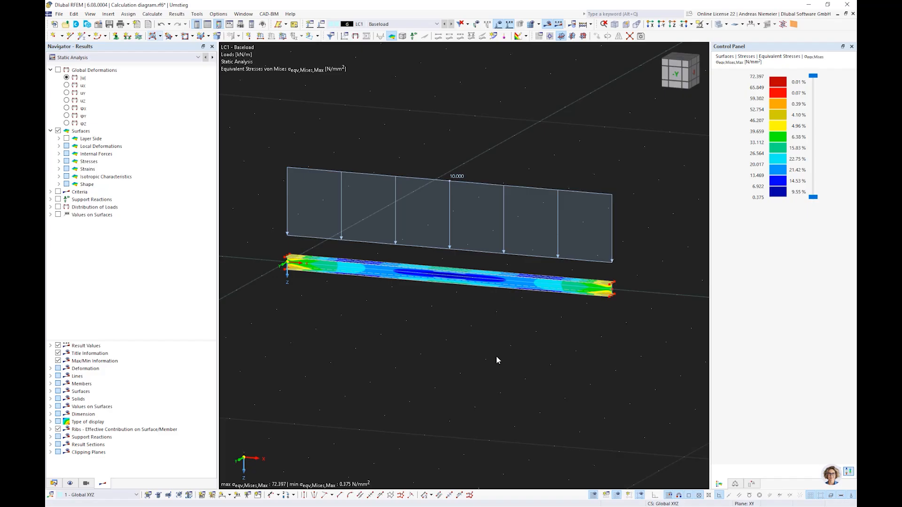
- Switch the results to Incremental Stability Analysis and examine the von Mises stresses at the beam's midspan and ends
{"action": "left_click", "coordinate": [147, 57]}
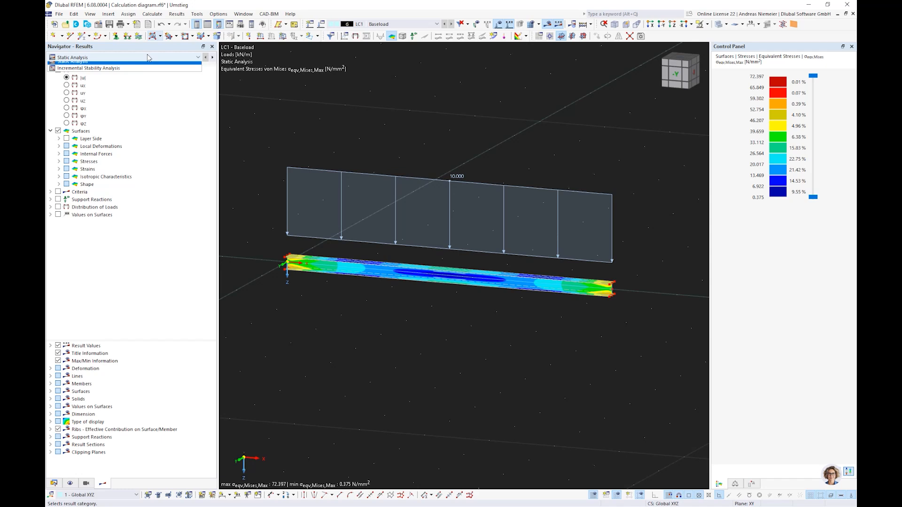
{"action": "left_click", "coordinate": [146, 72]}
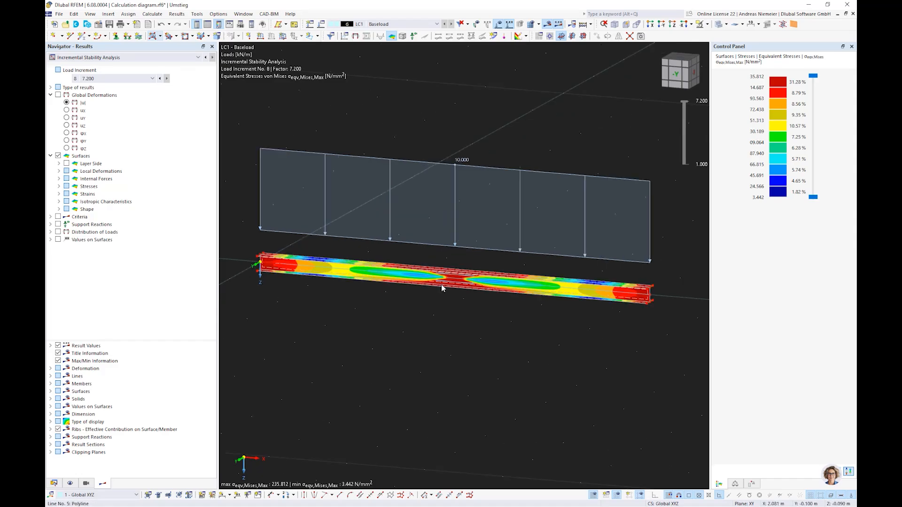
{"action": "scroll", "coordinate": [441, 284], "scroll_direction": "up", "scroll_amount": 5}
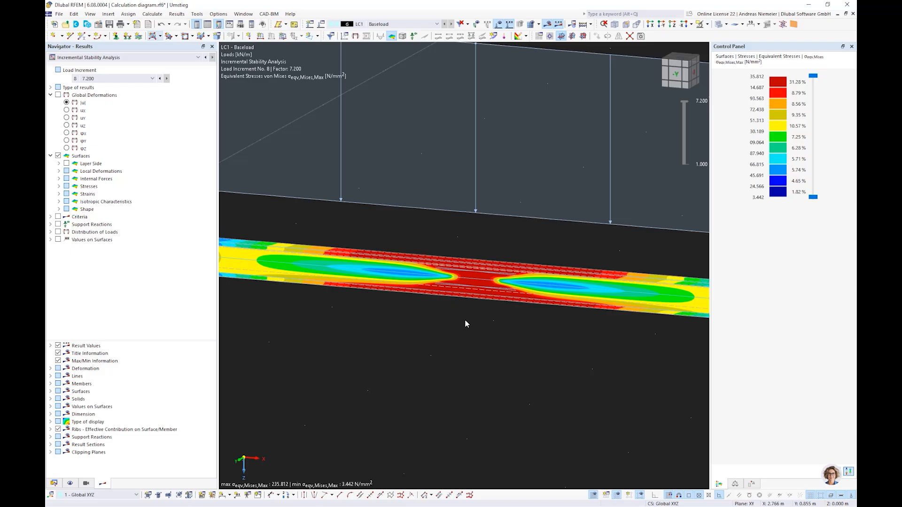
{"action": "scroll", "coordinate": [473, 268], "scroll_direction": "down", "scroll_amount": 2}
{"action": "scroll", "coordinate": [473, 269], "scroll_direction": "down", "scroll_amount": 4}
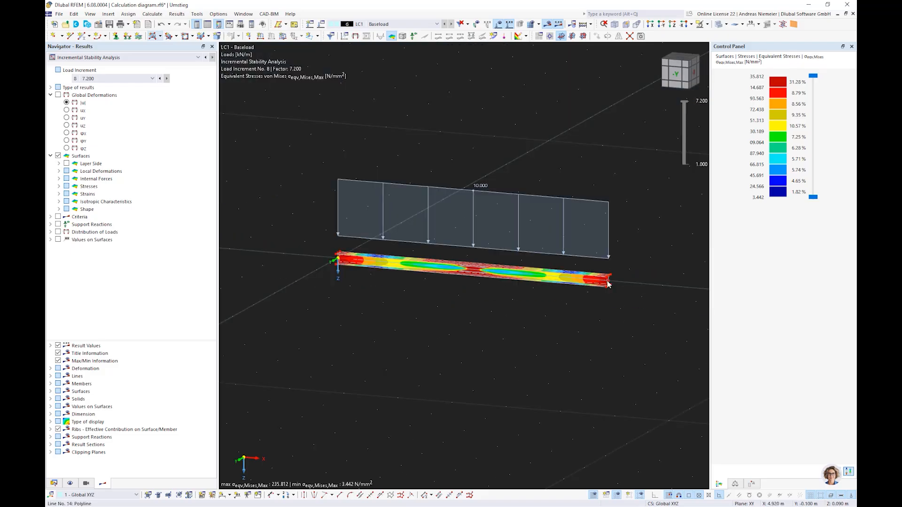
- Examine the von Mises stresses at the beam end and compare load increment 1.000 with increment 7.200
{"action": "scroll", "coordinate": [608, 295], "scroll_direction": "up", "scroll_amount": 5}
{"action": "scroll", "coordinate": [580, 294], "scroll_direction": "down", "scroll_amount": 2}
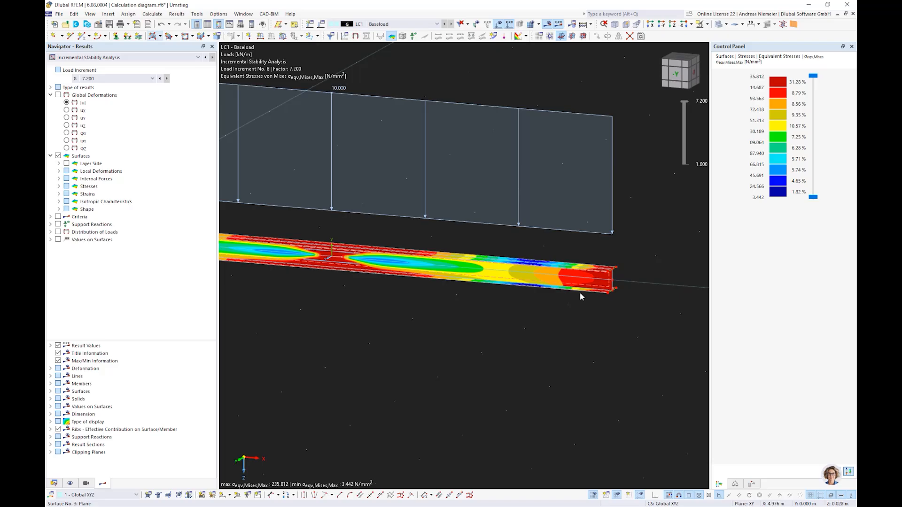
{"action": "scroll", "coordinate": [579, 293], "scroll_direction": "down", "scroll_amount": 1}
{"action": "middle_click_drag", "start_coordinate": [394, 351], "coordinate": [421, 349]}
{"action": "scroll", "coordinate": [421, 350], "scroll_direction": "down", "scroll_amount": 1}
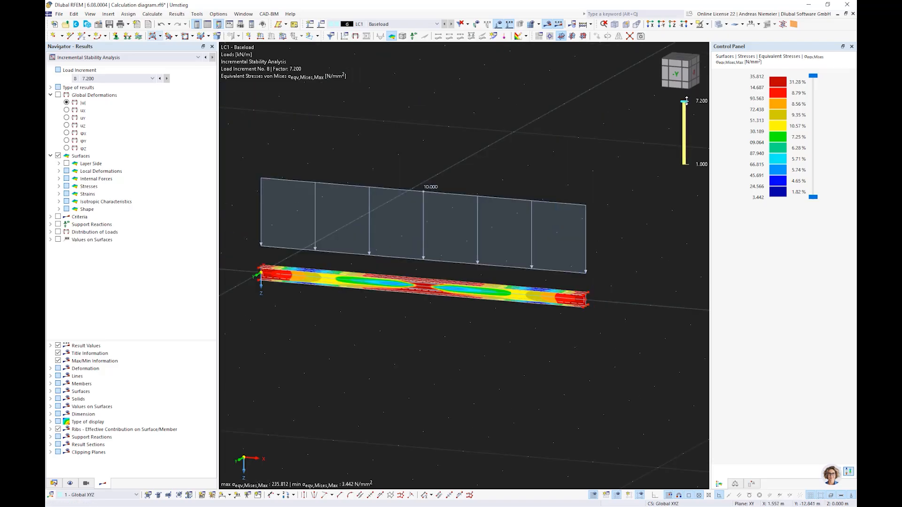
{"action": "left_click_drag", "start_coordinate": [687, 100], "coordinate": [688, 168]}
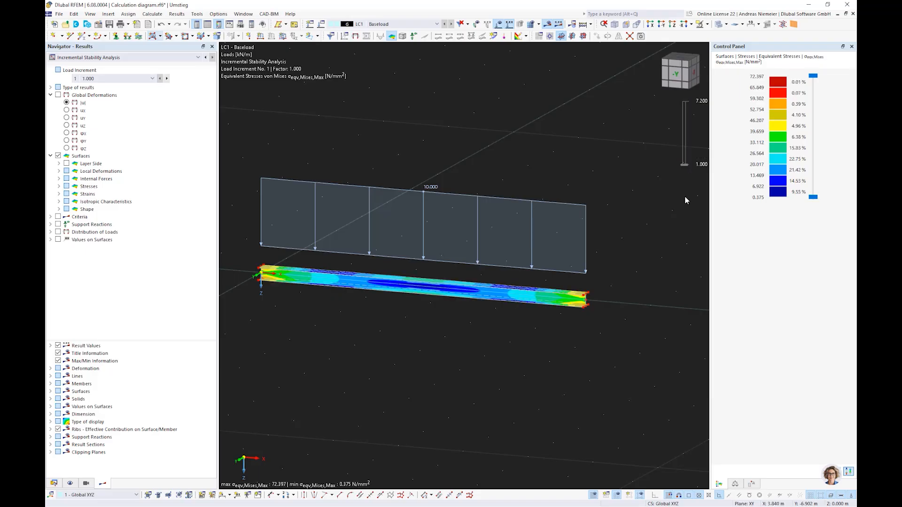
{"action": "left_click_drag", "start_coordinate": [685, 164], "coordinate": [684, 128]}
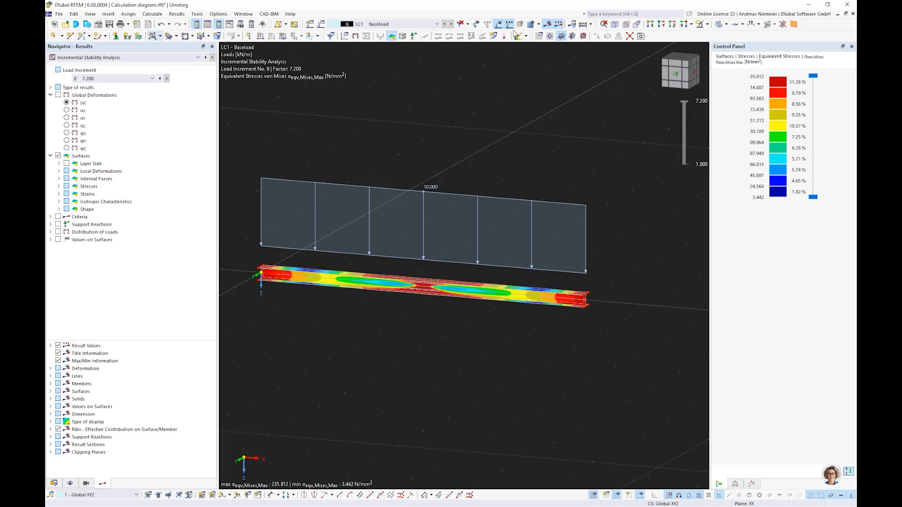
- Hide the load display and look through the list of saved load increments
{"action": "left_click", "coordinate": [515, 33]}
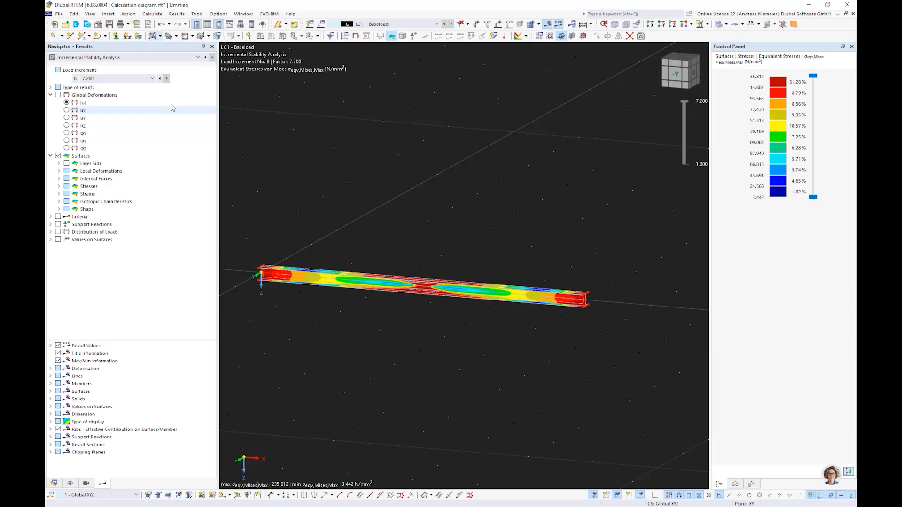
{"action": "left_click", "coordinate": [153, 79]}
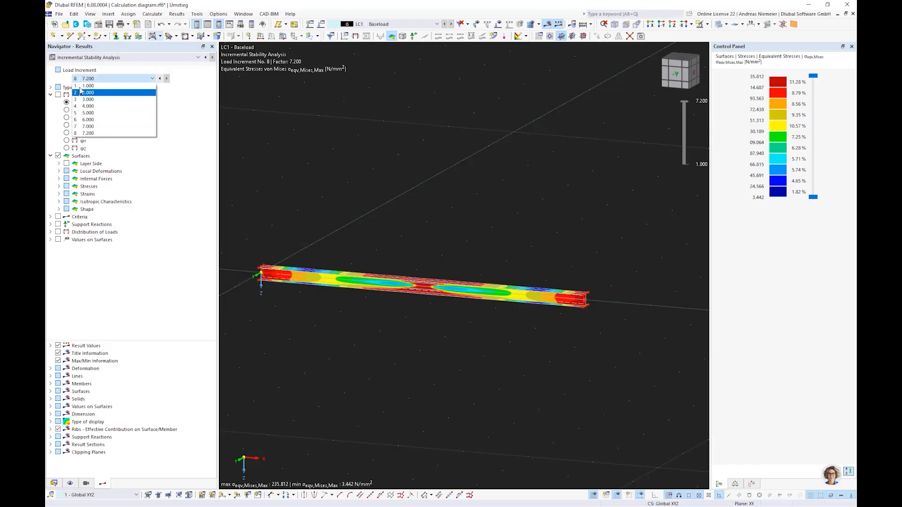
{"action": "left_click", "coordinate": [177, 94]}
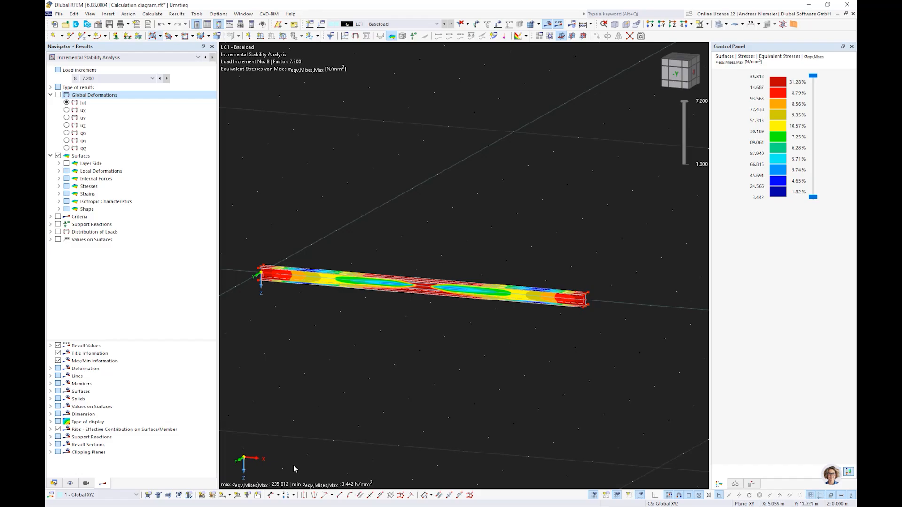
- Display the criterion ηy on the surfaces instead of the stresses and view the beam from its other end
{"action": "left_click", "coordinate": [59, 217]}
{"action": "left_click", "coordinate": [50, 216]}
{"action": "left_click", "coordinate": [68, 232]}
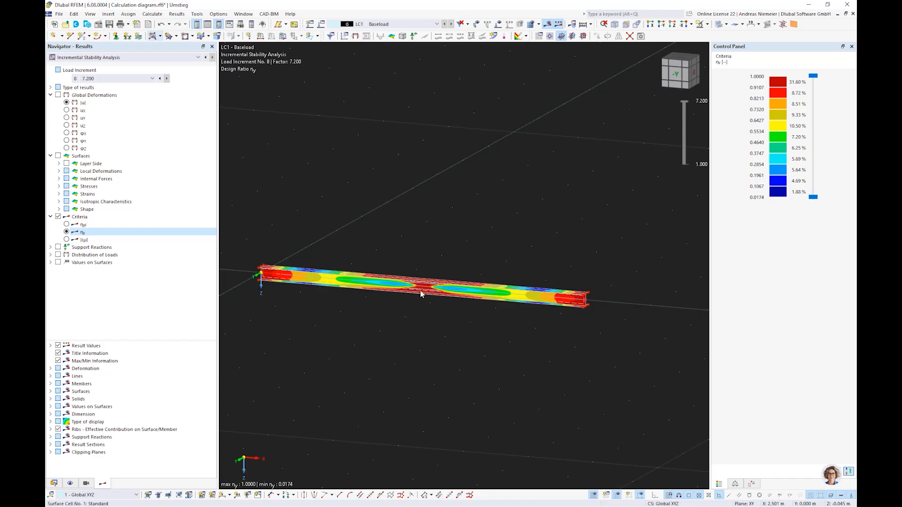
{"action": "middle_click_drag", "start_coordinate": [269, 290], "coordinate": [269, 296]}
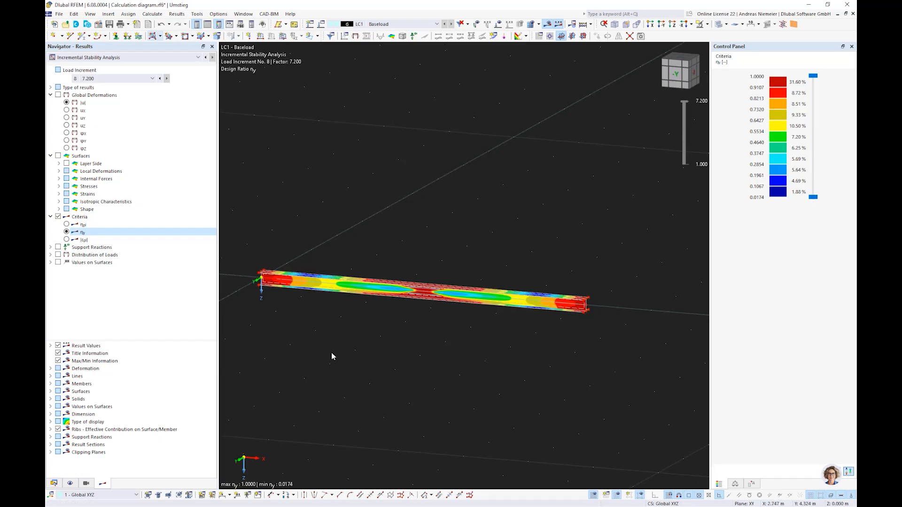
{"action": "middle_click_drag", "start_coordinate": [332, 356], "coordinate": [421, 334], "text": "ctrl"}
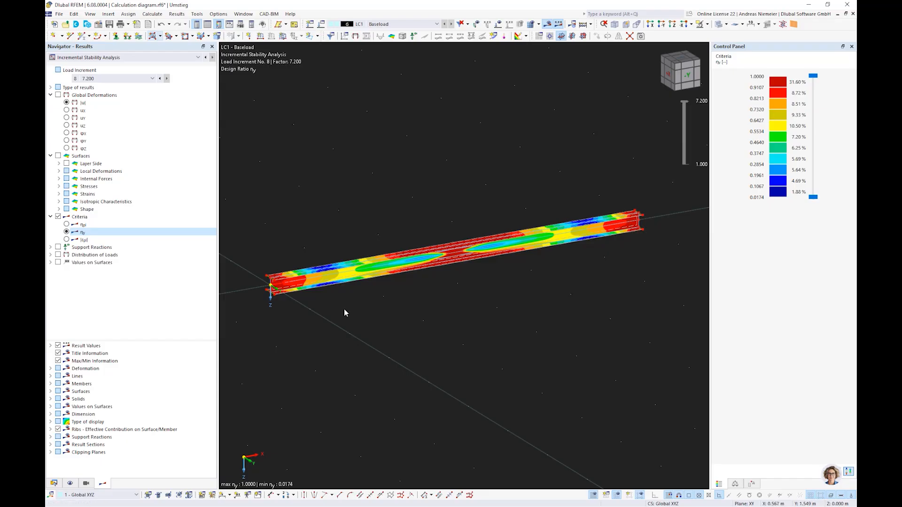
- Start a new result section of the type '2 points and vector' and assign it to web surface 3 only
{"action": "left_click", "coordinate": [494, 36]}
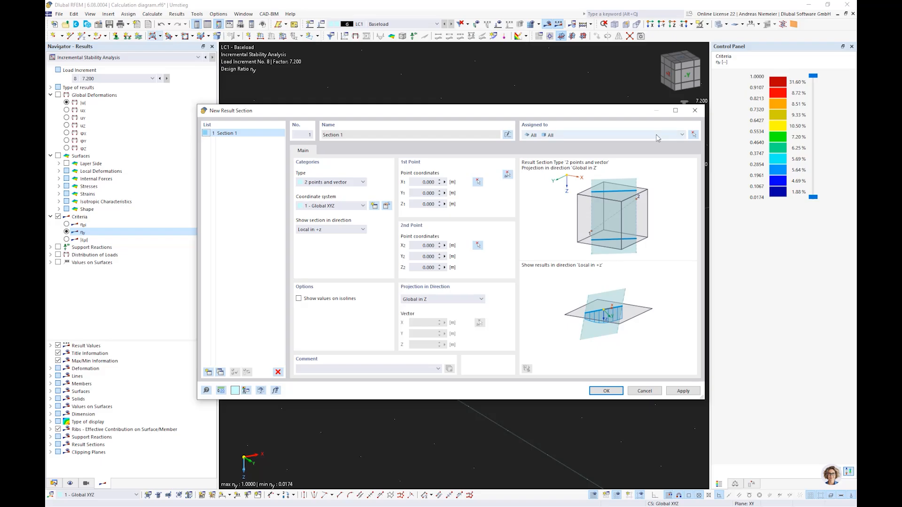
{"action": "left_click", "coordinate": [693, 135]}
{"action": "scroll", "coordinate": [402, 259], "scroll_direction": "up", "scroll_amount": 4}
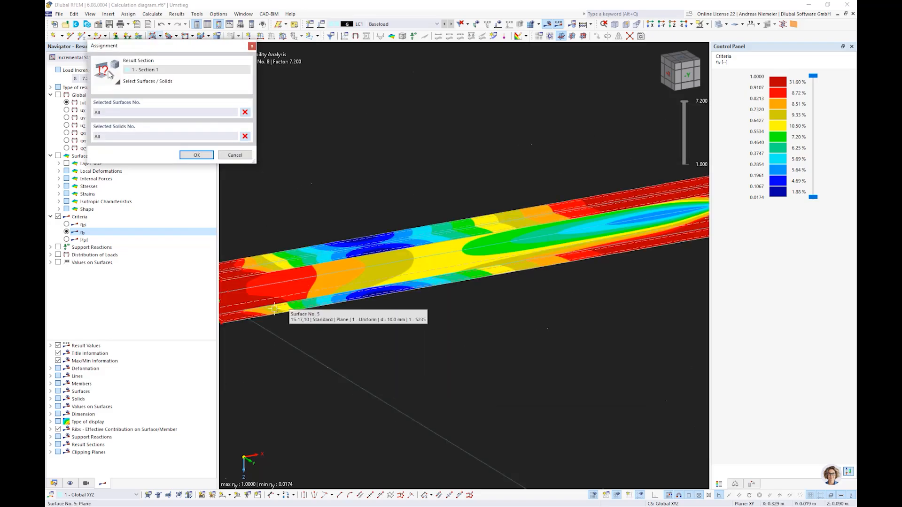
{"action": "left_click", "coordinate": [278, 298]}
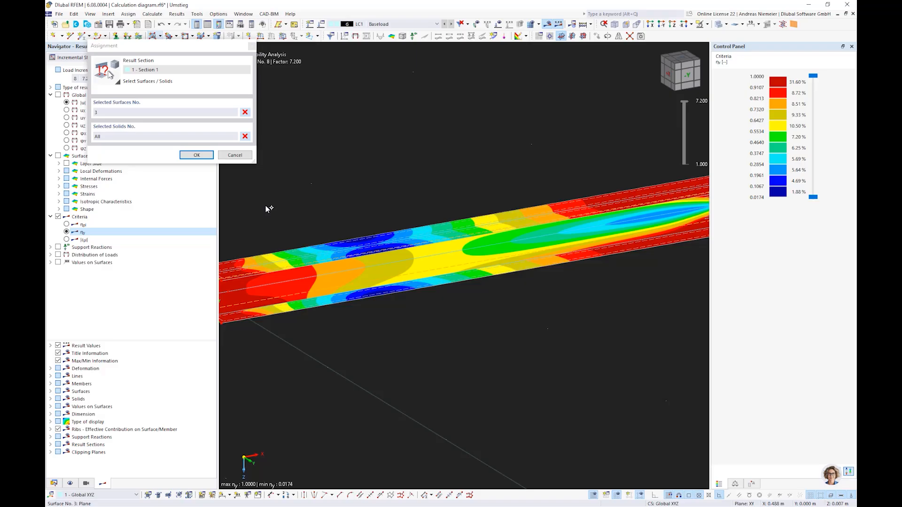
{"action": "left_click", "coordinate": [196, 155]}
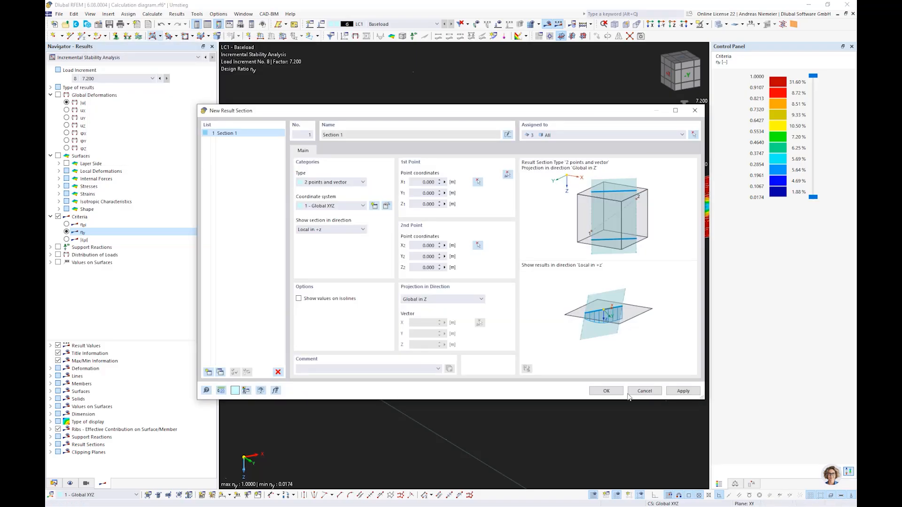
{"action": "left_click", "coordinate": [607, 391]}
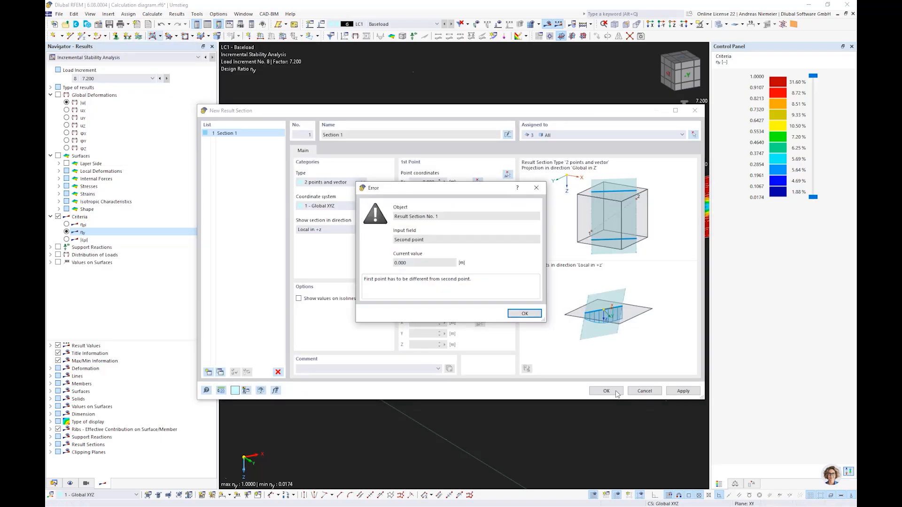
{"action": "left_click", "coordinate": [524, 314]}
- Define the result section along the beam axis from X 0.000 to X 5.000 m, with the projection direction Global in Y
{"action": "left_click", "coordinate": [507, 175]}
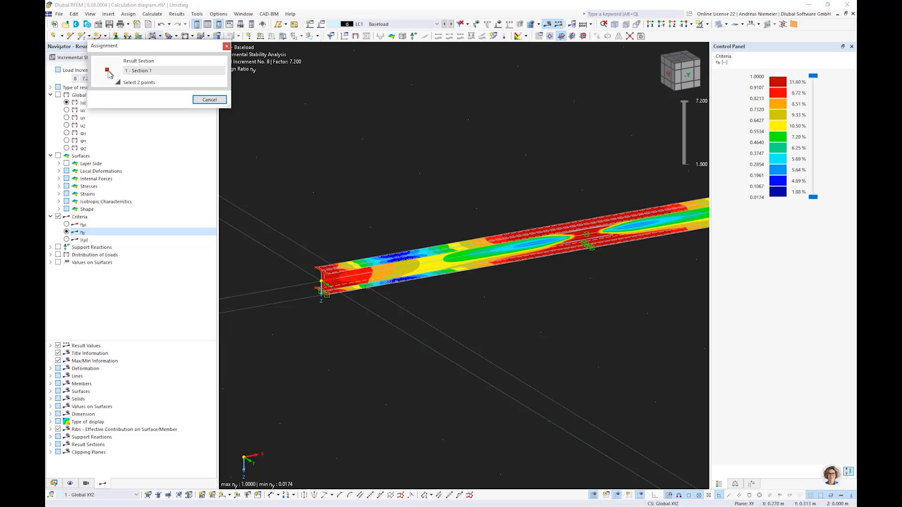
{"action": "scroll", "coordinate": [341, 272], "scroll_direction": "up", "scroll_amount": 3}
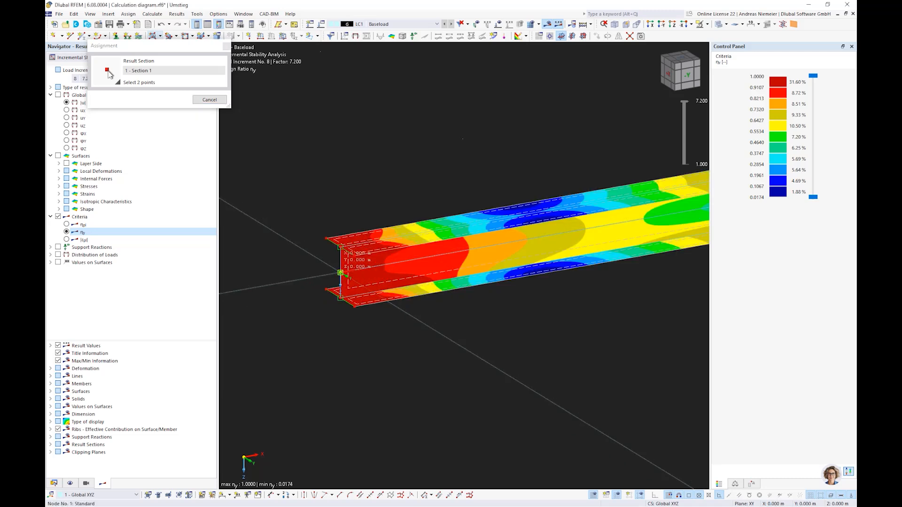
{"action": "scroll", "coordinate": [341, 272], "scroll_direction": "down", "scroll_amount": 5}
{"action": "scroll", "coordinate": [608, 219], "scroll_direction": "up", "scroll_amount": 4}
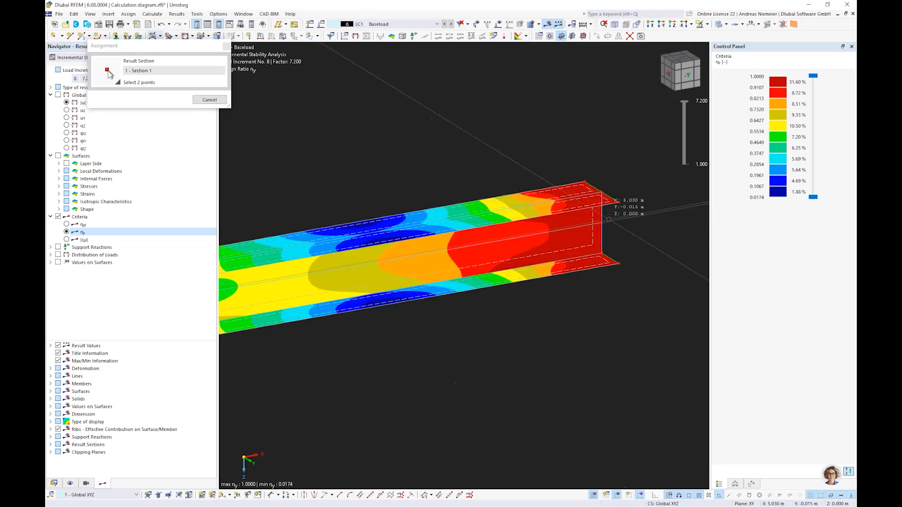
{"action": "left_click", "coordinate": [608, 219]}
{"action": "left_click", "coordinate": [442, 299]}
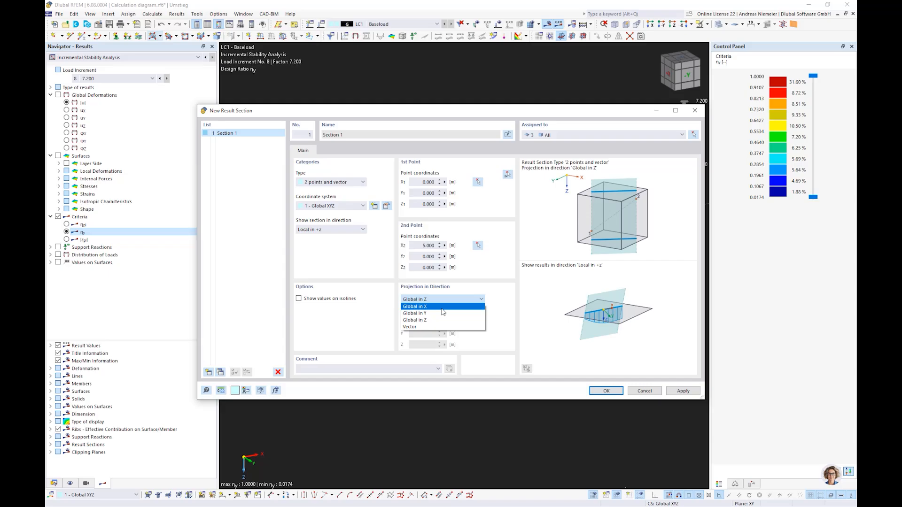
{"action": "left_click", "coordinate": [443, 312]}
{"action": "left_click", "coordinate": [608, 393]}
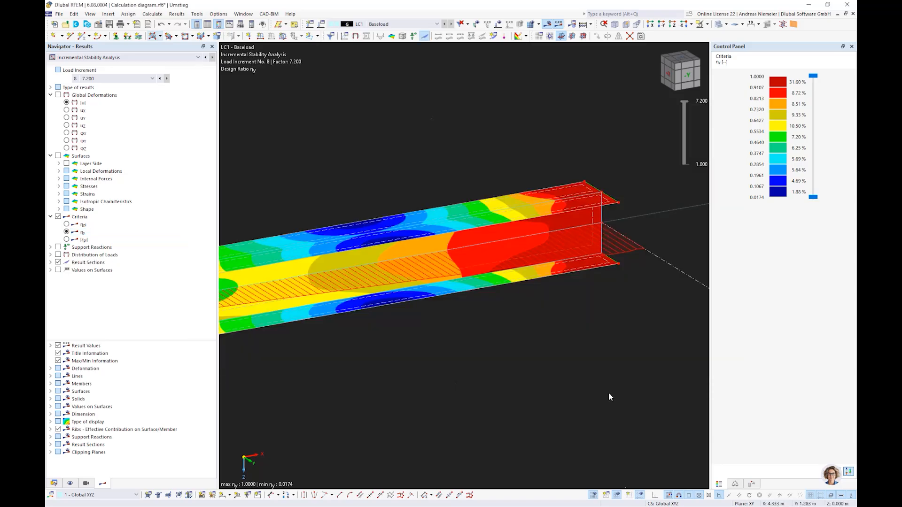
- Inspect the section's result curve along the web by temporarily hiding the criteria results
{"action": "scroll", "coordinate": [574, 337], "scroll_direction": "down", "scroll_amount": 5}
{"action": "middle_click_drag", "start_coordinate": [574, 337], "coordinate": [544, 356], "text": "ctrl"}
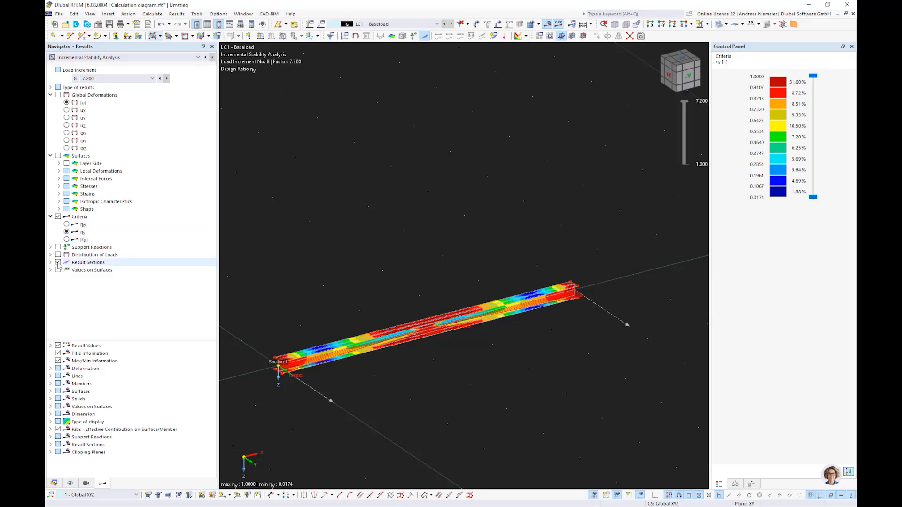
{"action": "left_click", "coordinate": [57, 217]}
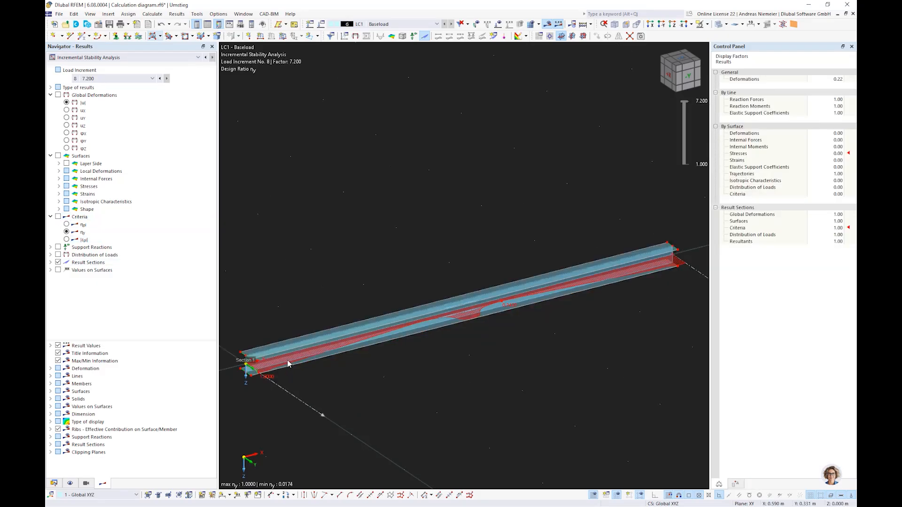
{"action": "left_click", "coordinate": [57, 216]}
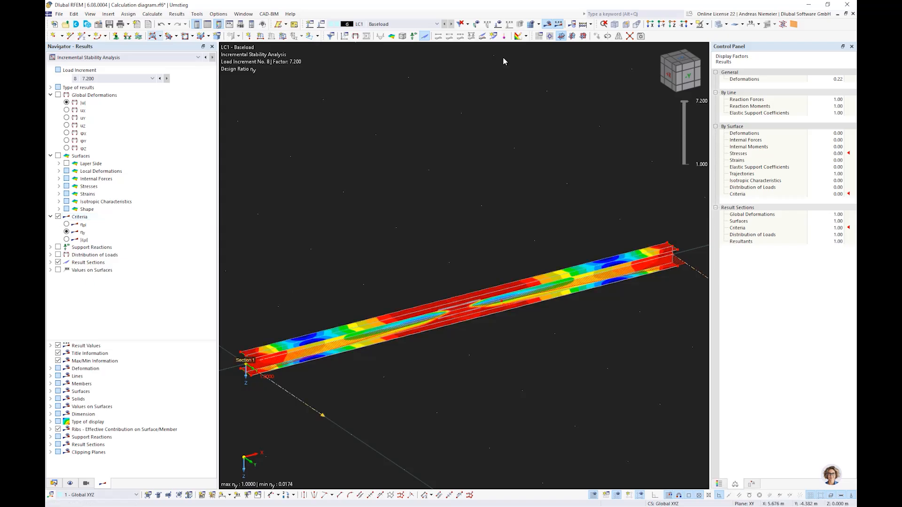
- Open the result diagrams for the web's result section and reposition their window over the model
{"action": "left_click", "coordinate": [484, 38]}
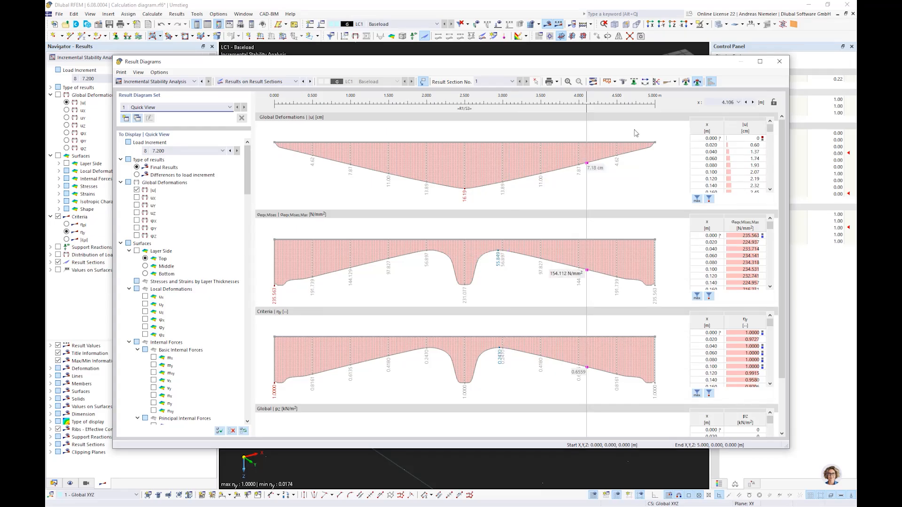
{"action": "left_click_drag", "start_coordinate": [556, 65], "coordinate": [537, 99]}
{"action": "left_click", "coordinate": [562, 64]}
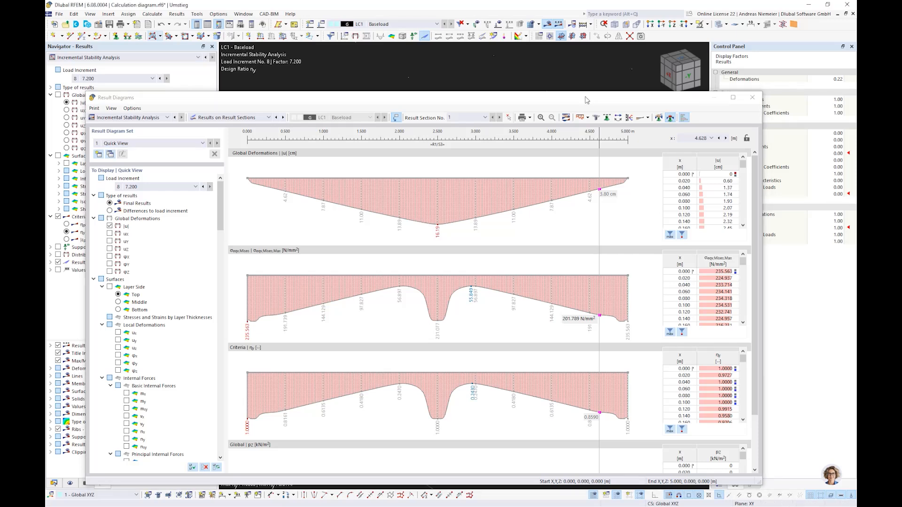
{"action": "left_click_drag", "start_coordinate": [586, 100], "coordinate": [85, 69]}
{"action": "middle_click_drag", "start_coordinate": [529, 299], "coordinate": [278, 129], "text": "ctrl"}
{"action": "left_click_drag", "start_coordinate": [199, 73], "coordinate": [715, 73]}
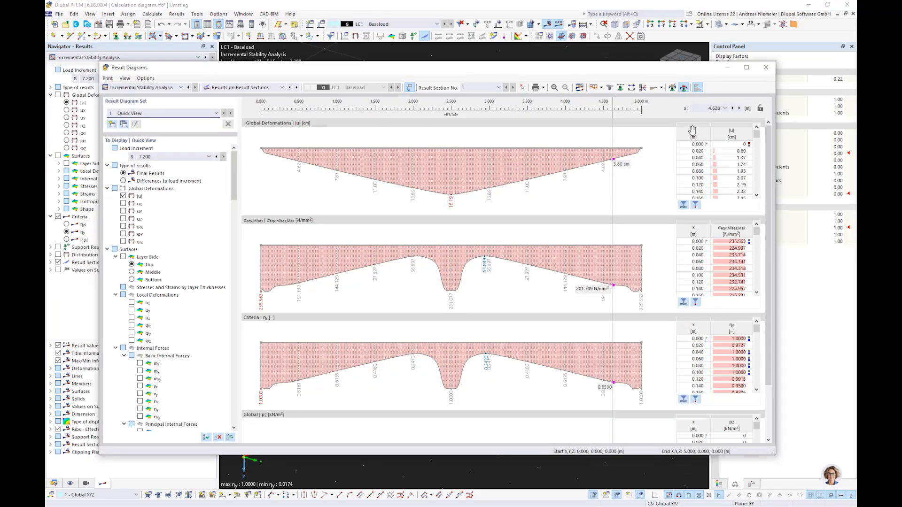
- Clear all displayed diagrams and show only the global deformation |u| and the criterion ηy
{"action": "left_click", "coordinate": [219, 437]}
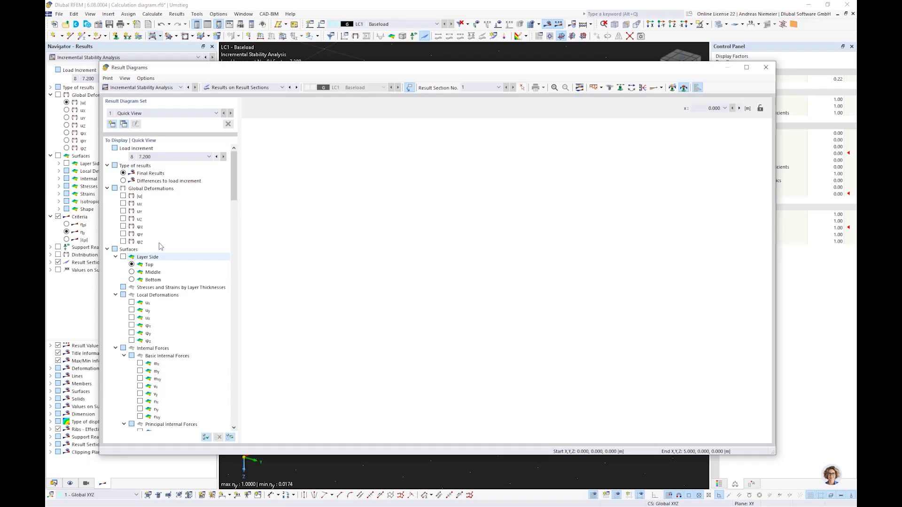
{"action": "left_click", "coordinate": [107, 188]}
{"action": "left_click", "coordinate": [107, 196]}
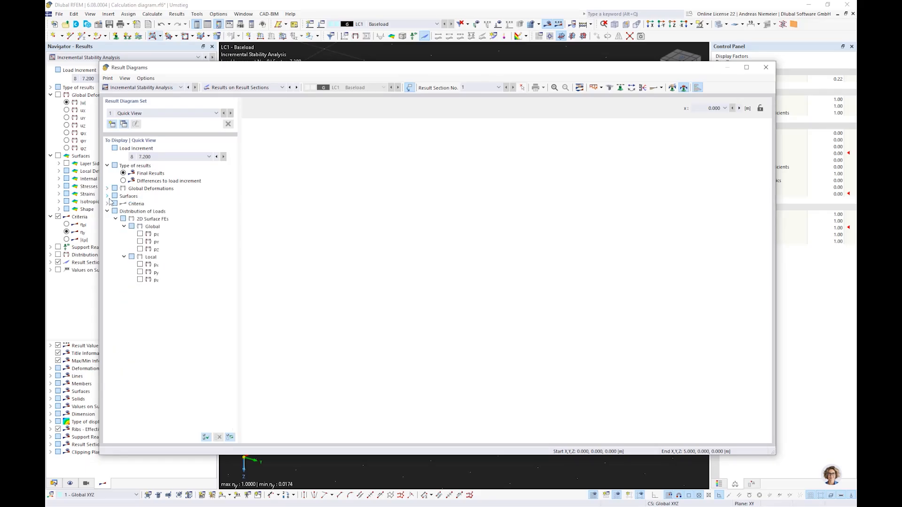
{"action": "left_click", "coordinate": [108, 189]}
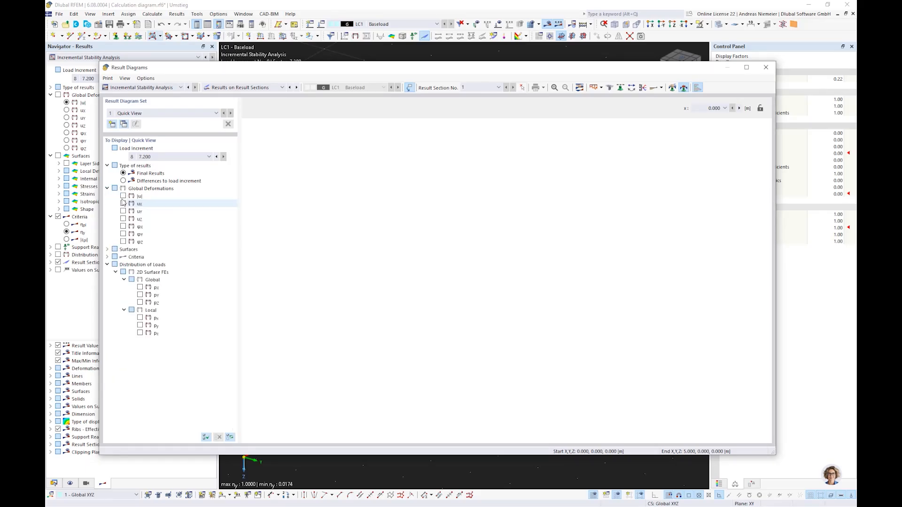
{"action": "left_click", "coordinate": [123, 197]}
{"action": "left_click", "coordinate": [108, 265]}
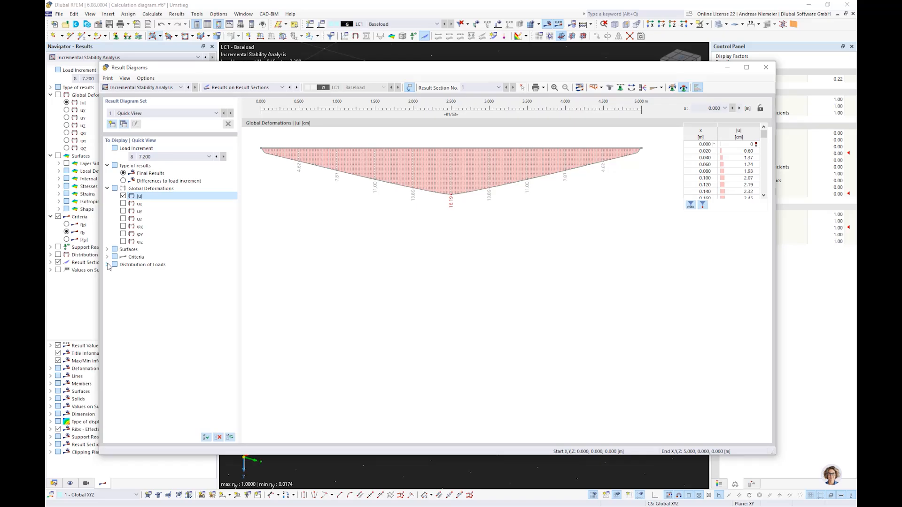
{"action": "left_click", "coordinate": [108, 257]}
{"action": "left_click", "coordinate": [123, 272]}
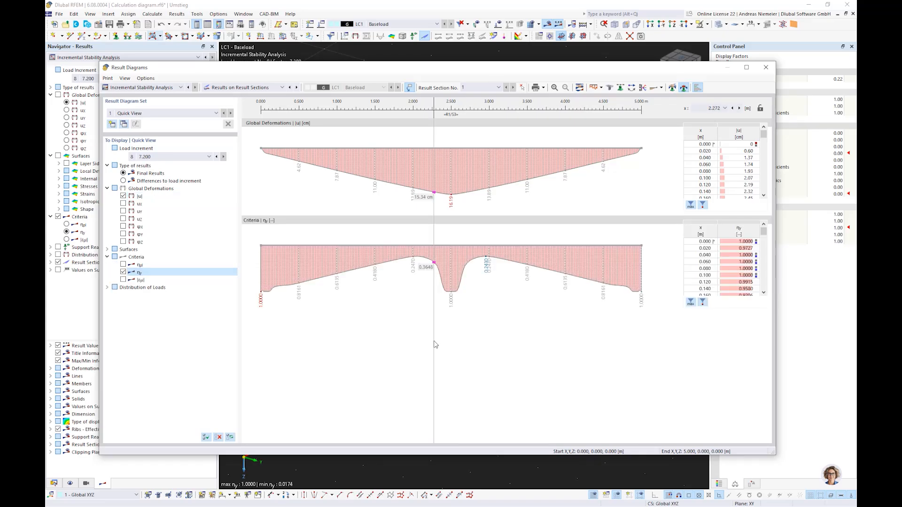
- Compare the |u| and ηy diagrams across the load increments from 1.000 up to 5.000
{"action": "left_click", "coordinate": [155, 157]}
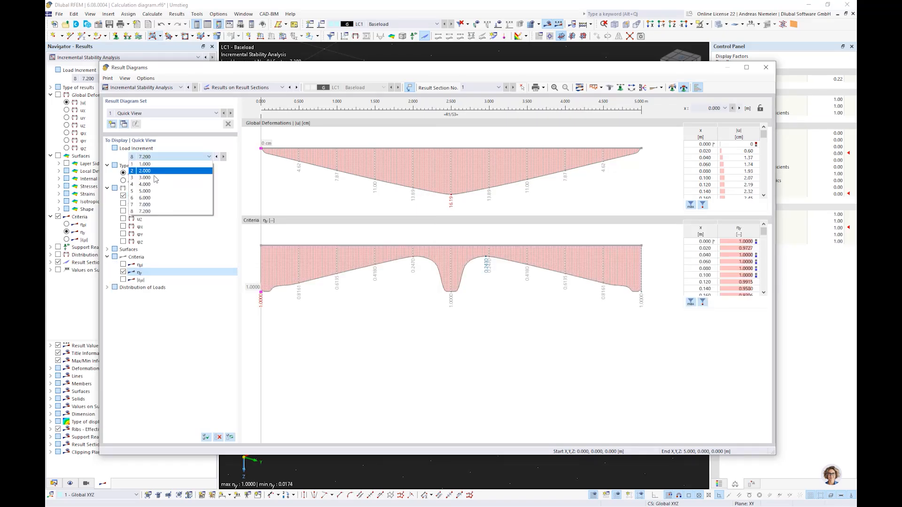
{"action": "left_click", "coordinate": [153, 164]}
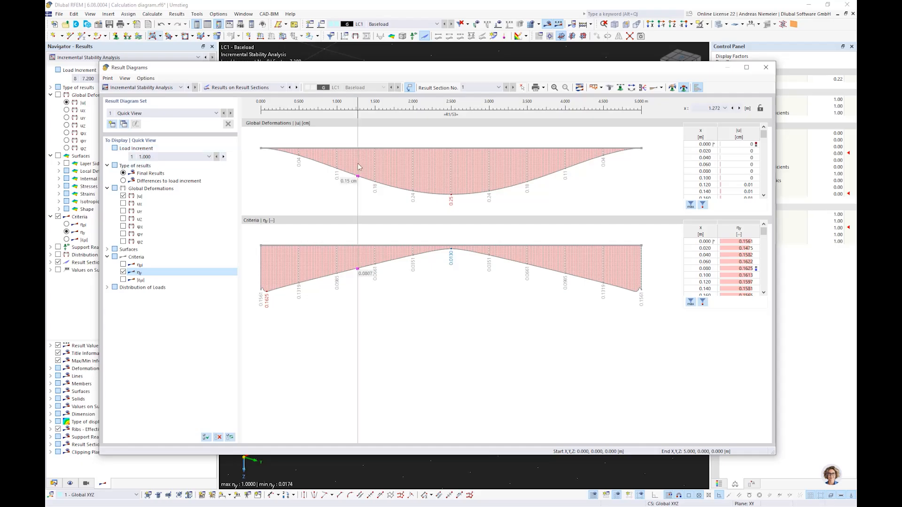
{"action": "left_click", "coordinate": [223, 157]}
{"action": "left_click", "coordinate": [223, 157]}
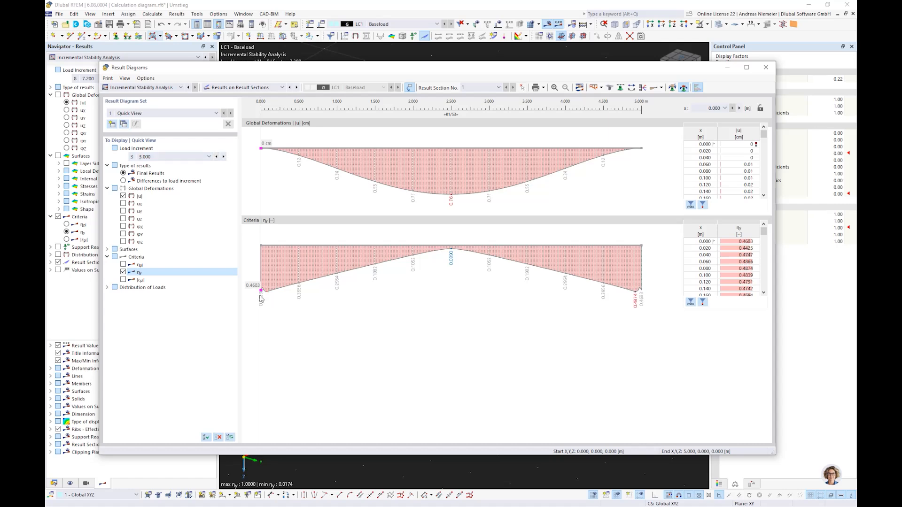
{"action": "left_click", "coordinate": [224, 157]}
{"action": "left_click", "coordinate": [223, 157]}
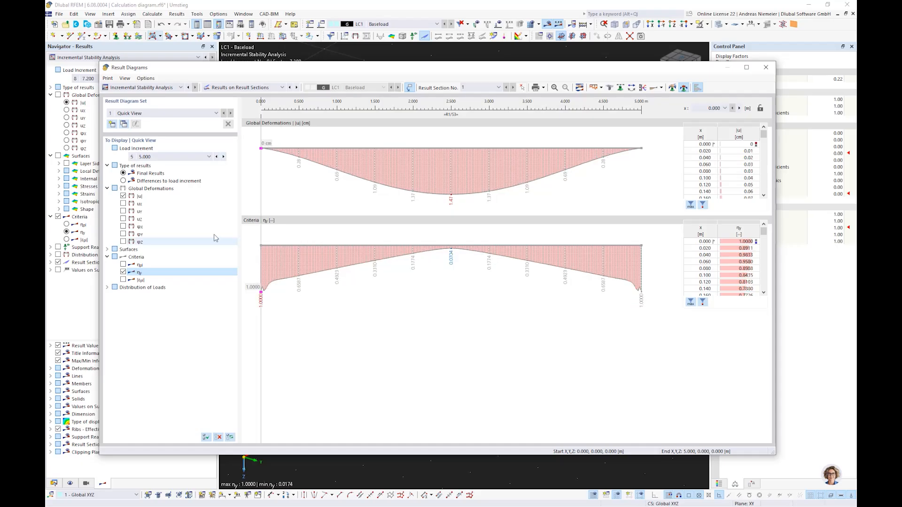
- Compare the |u| and ηy diagrams at load increments 7.000 and 7.200, and close the result diagrams
{"action": "left_click", "coordinate": [223, 157]}
{"action": "left_click", "coordinate": [224, 157]}
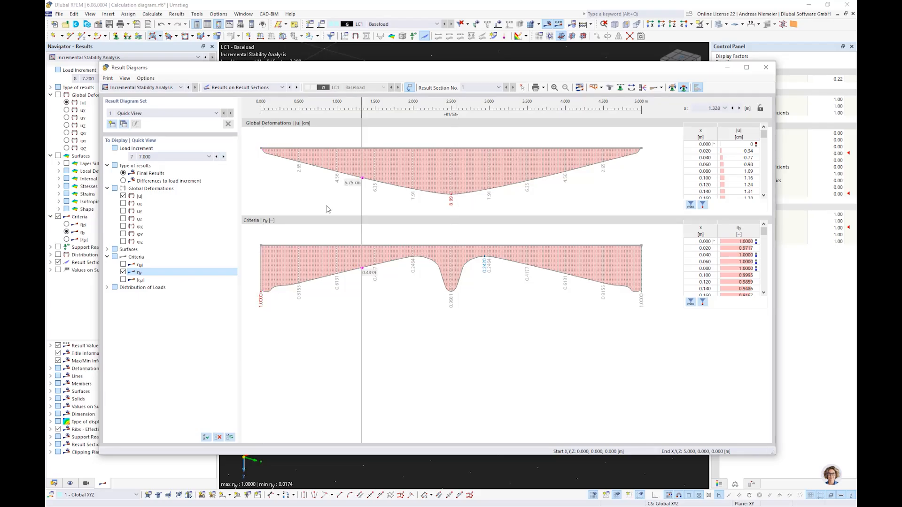
{"action": "left_click", "coordinate": [224, 157]}
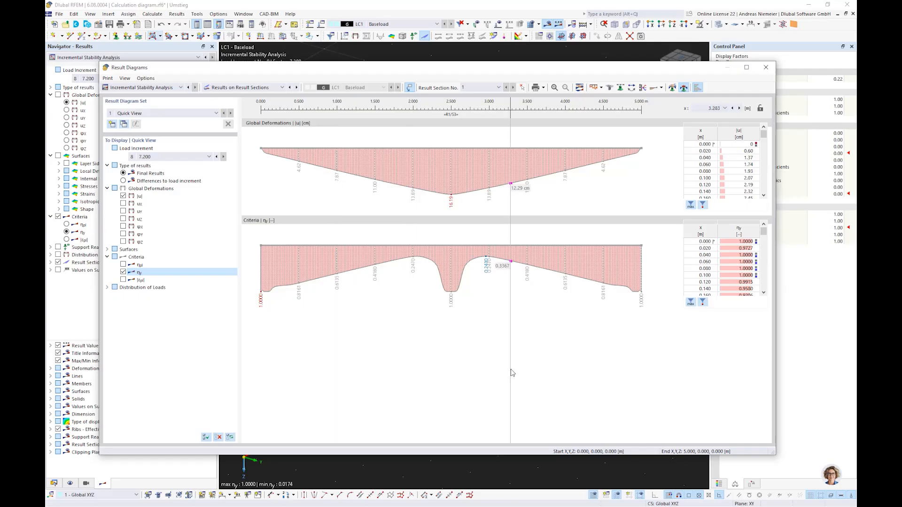
{"action": "left_click", "coordinate": [763, 67]}
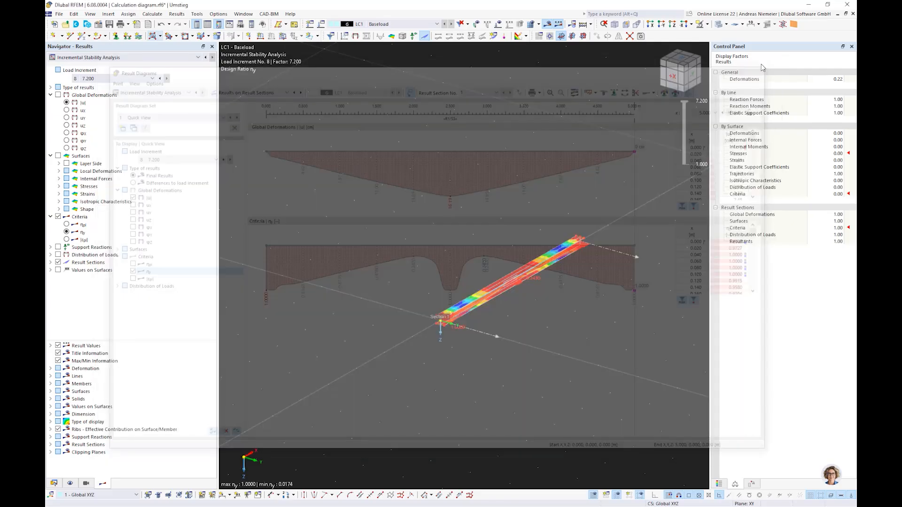
- Save the calculation diagram model
{"action": "left_click", "coordinate": [109, 24]}
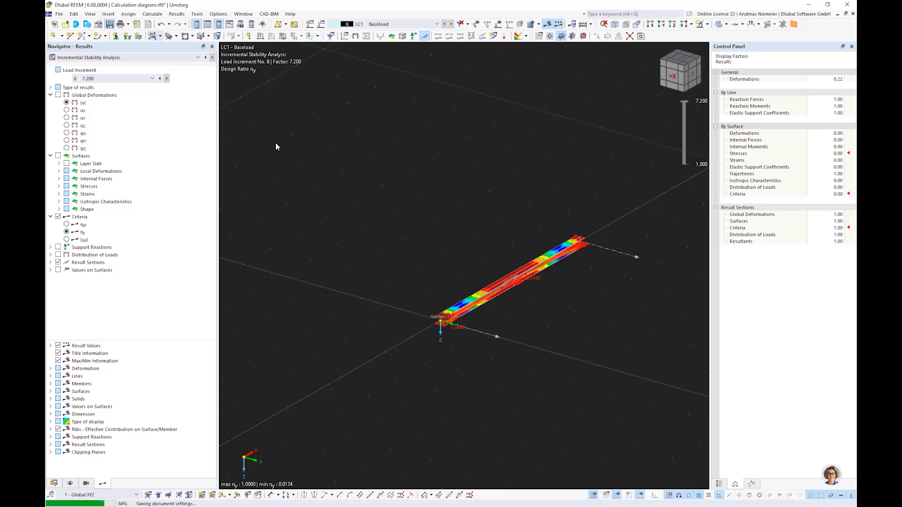
{"action": "middle_click_drag", "start_coordinate": [390, 220], "coordinate": [429, 258]}
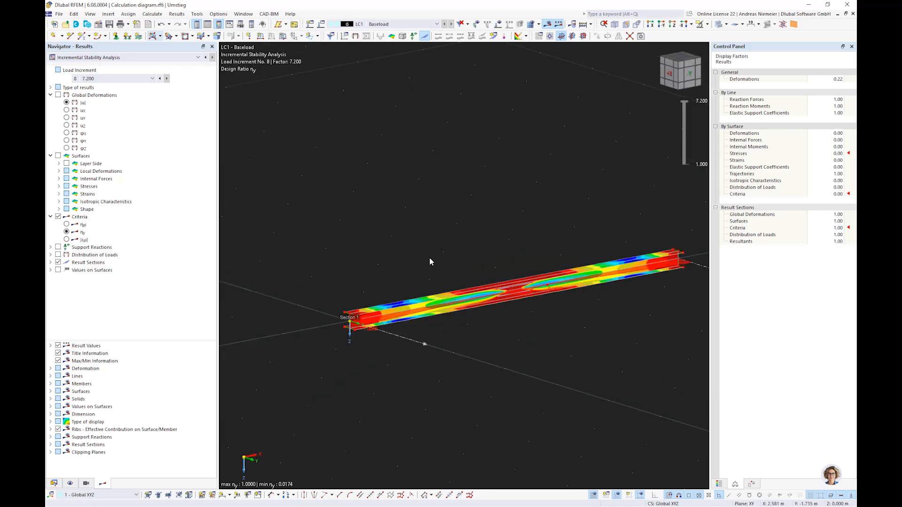
- Place two additional surface result points on the beam's web, at about X 0.08 m and X 2.12 m
{"action": "scroll", "coordinate": [429, 258], "scroll_direction": "up", "scroll_amount": 3}
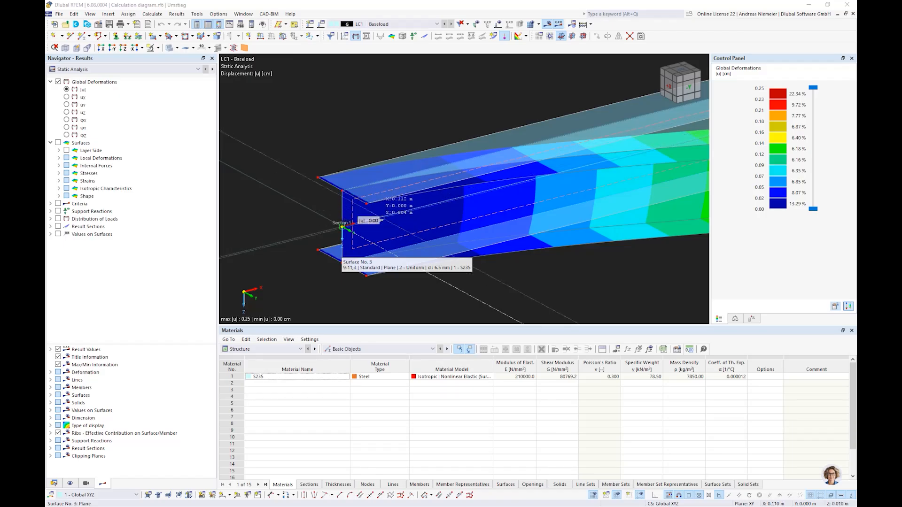
{"action": "left_click", "coordinate": [343, 227]}
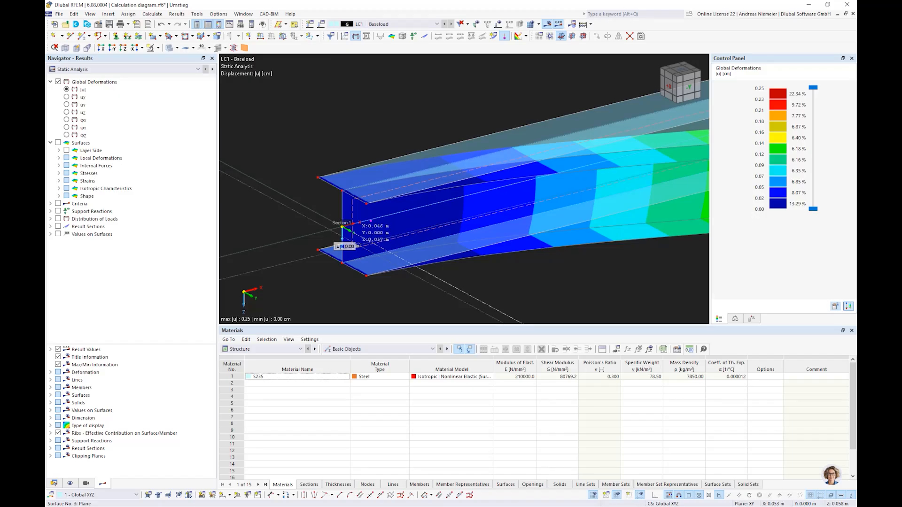
{"action": "scroll", "coordinate": [342, 227], "scroll_direction": "down", "scroll_amount": 2}
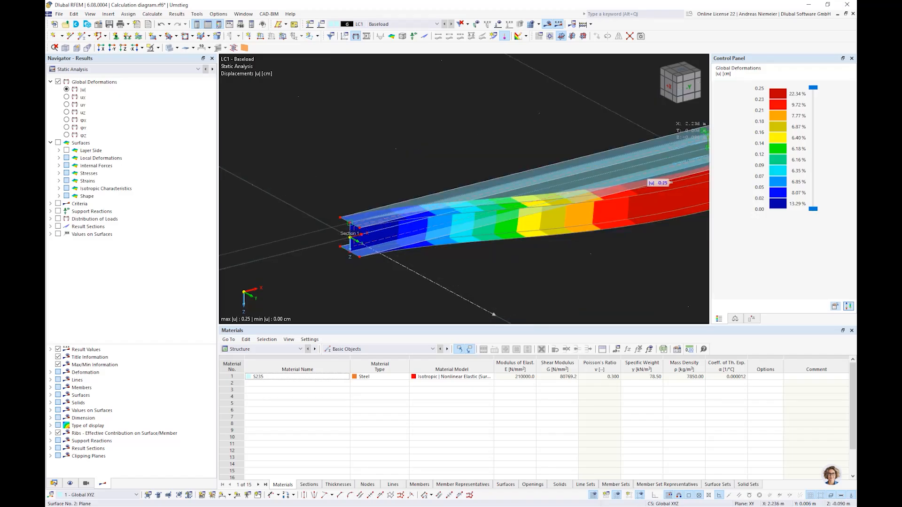
{"action": "key", "text": "Escape"}
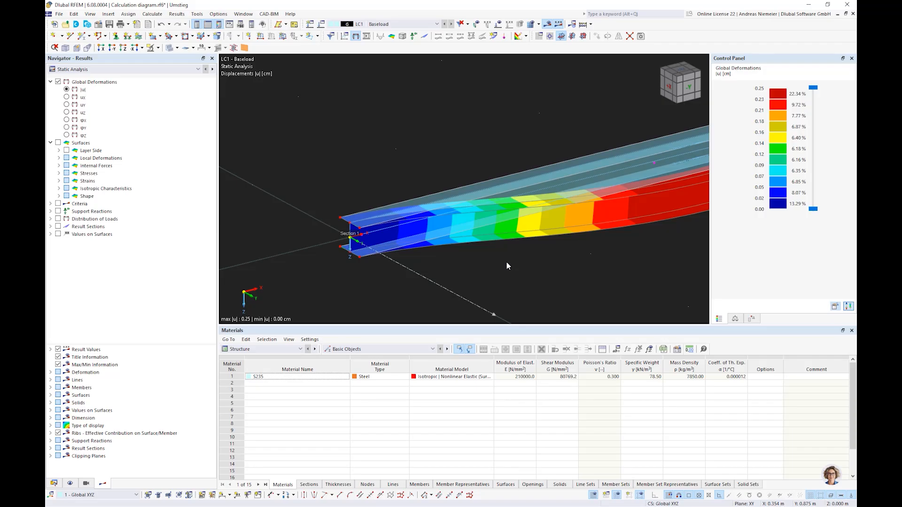
{"action": "middle_click_drag", "start_coordinate": [506, 261], "coordinate": [425, 252]}
{"action": "scroll", "coordinate": [570, 227], "scroll_direction": "down", "scroll_amount": 2}
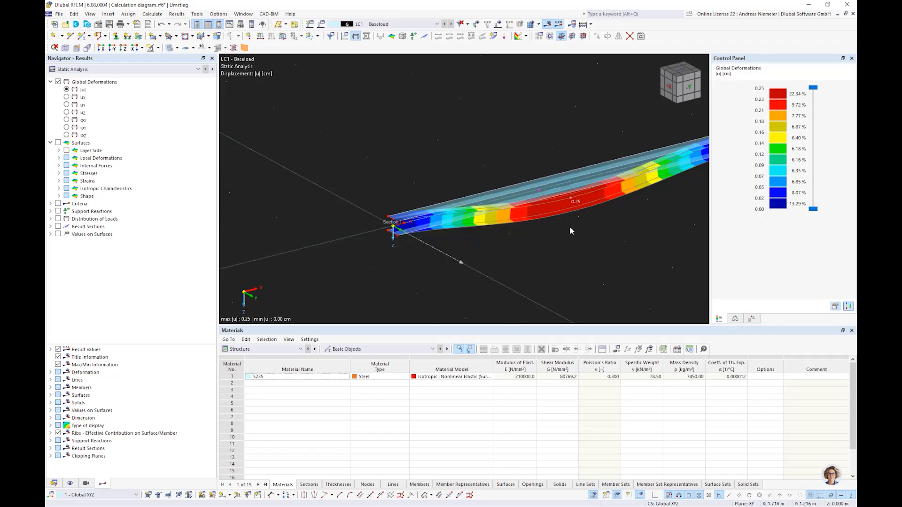
{"action": "middle_click_drag", "start_coordinate": [570, 227], "coordinate": [511, 217], "text": "ctrl"}
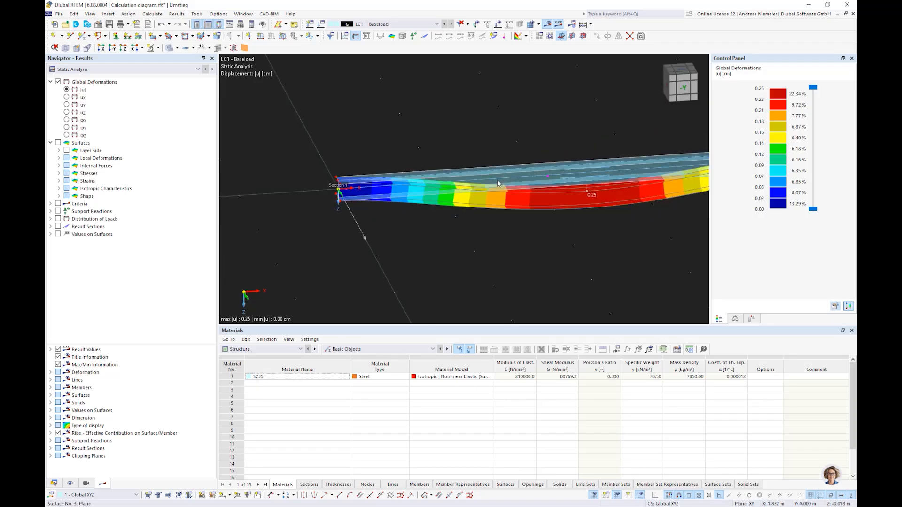
- Set the first additional surface result point's coordinates to X 0.01 m and Z 0 m
{"action": "left_click", "coordinate": [54, 483]}
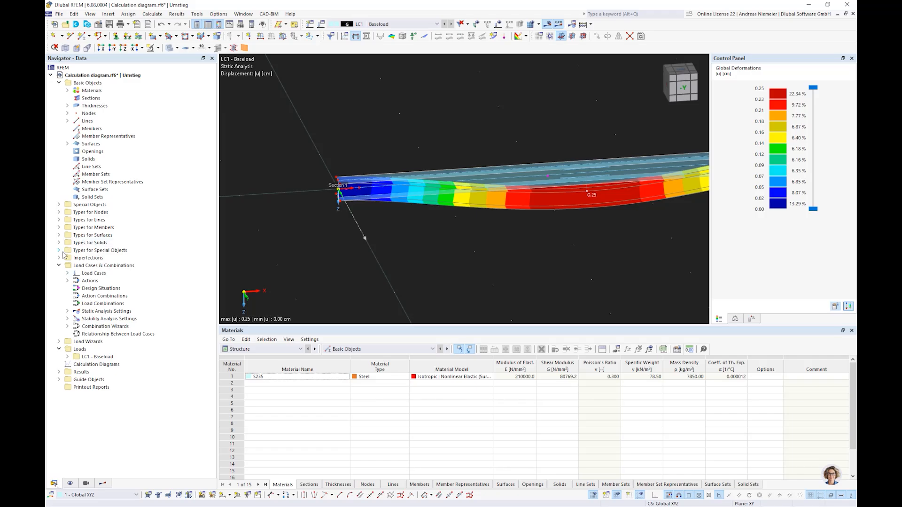
{"action": "left_click", "coordinate": [58, 265]}
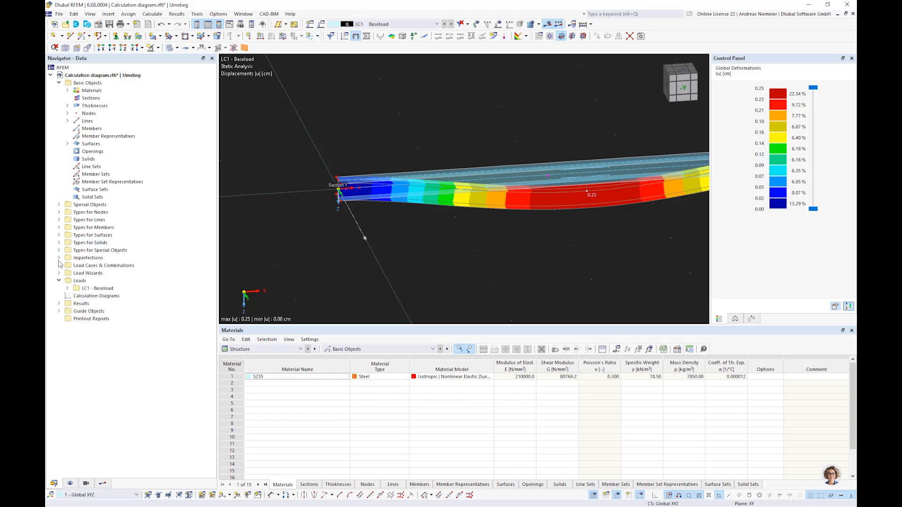
{"action": "left_click", "coordinate": [59, 235]}
{"action": "double_click", "coordinate": [78, 274]}
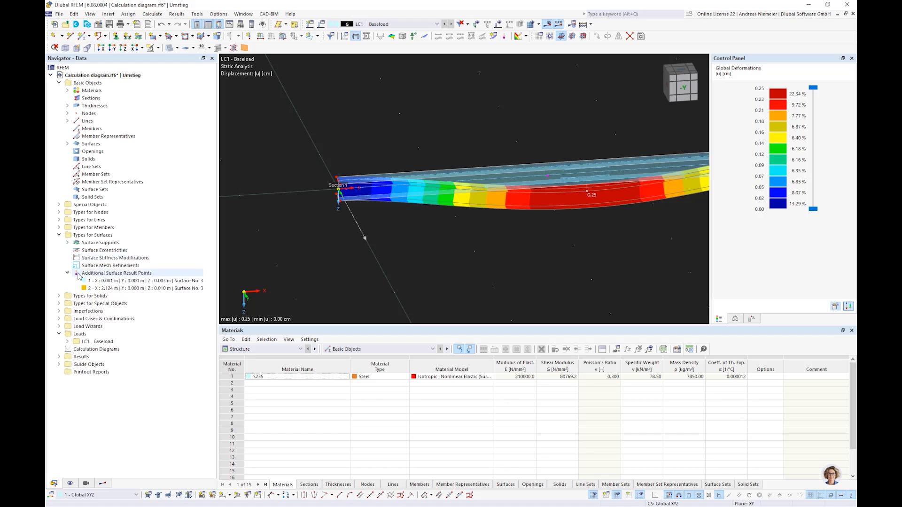
{"action": "double_click", "coordinate": [108, 281]}
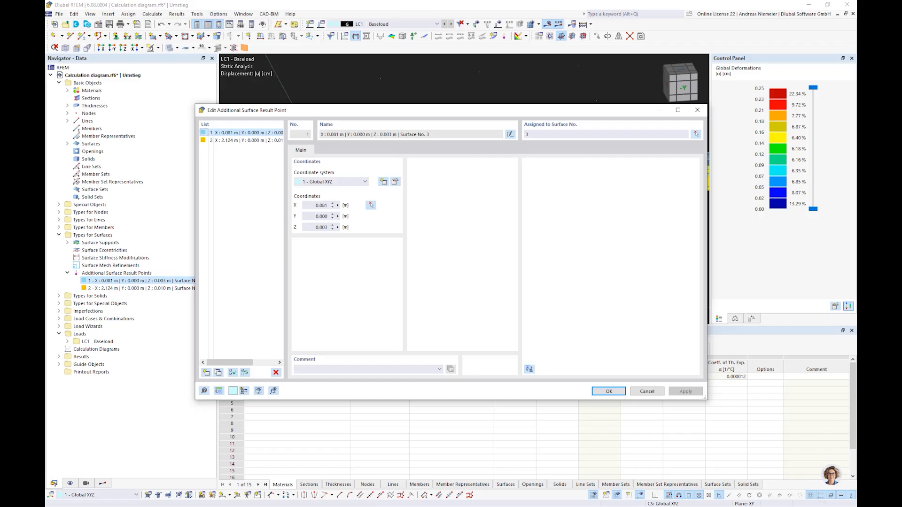
{"action": "type", "text": "0,01"}
{"action": "left_click_drag", "start_coordinate": [314, 227], "coordinate": [362, 225]}
{"action": "type", "text": "0"}
- Set the second additional surface result point's coordinates to X 2.5 m and Z 0 m, and accept the edits
{"action": "left_click", "coordinate": [248, 140]}
{"action": "left_click_drag", "start_coordinate": [314, 205], "coordinate": [400, 236]}
{"action": "type", "text": "2."}
{"action": "type", "text": "5"}
{"action": "left_click", "coordinate": [310, 227]}
{"action": "type", "text": "0"}
{"action": "left_click", "coordinate": [608, 392]}
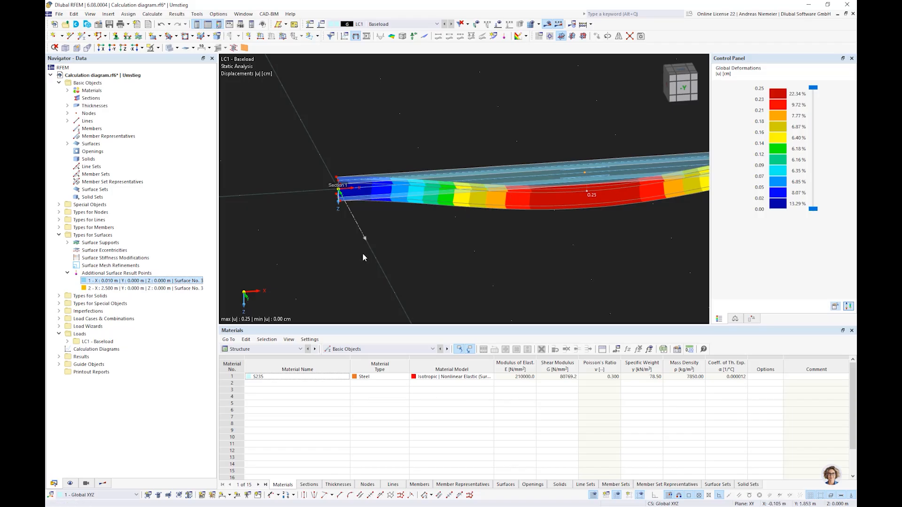
- Show the Incremental Stability Analysis deformation results with values on surfaces
{"action": "left_click", "coordinate": [103, 484]}
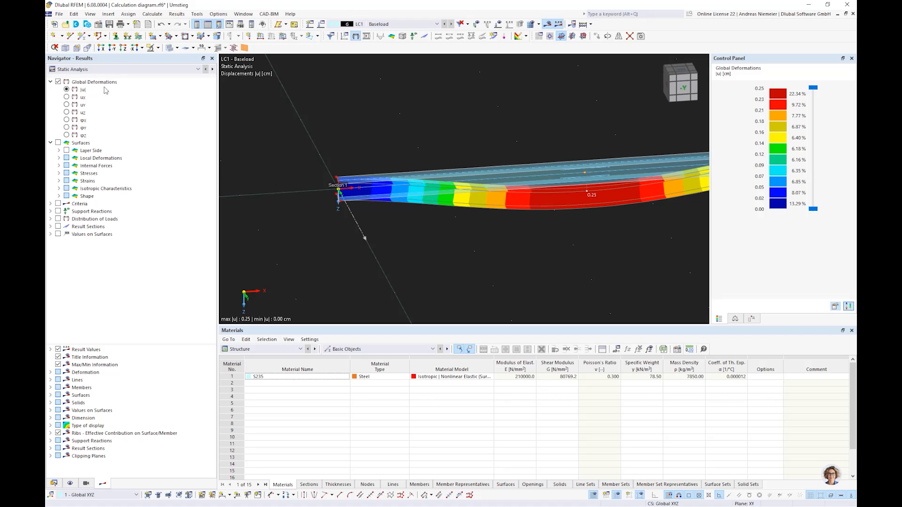
{"action": "left_click", "coordinate": [108, 69]}
{"action": "left_click", "coordinate": [111, 84]}
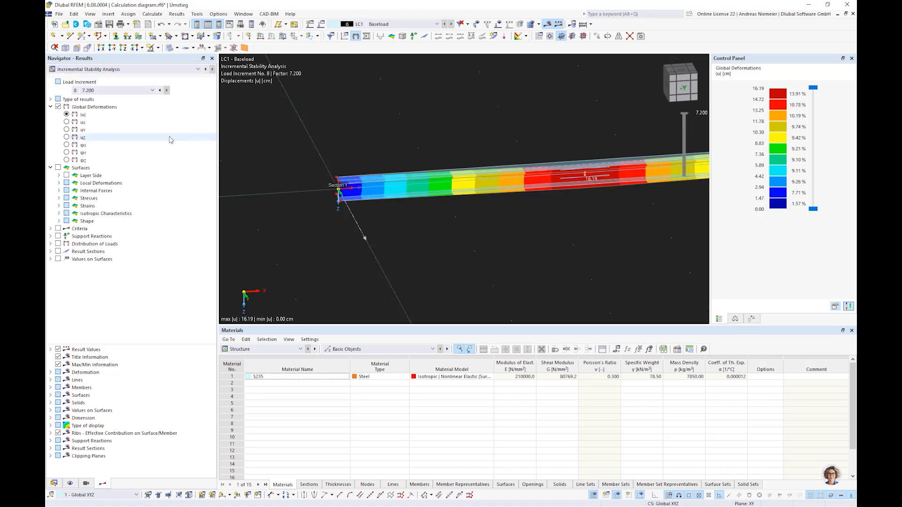
{"action": "left_click", "coordinate": [62, 261]}
{"action": "left_click", "coordinate": [58, 259]}
- Examine the |u| values at the web's result points near the support and at midspan
{"action": "scroll", "coordinate": [359, 190], "scroll_direction": "up", "scroll_amount": 3}
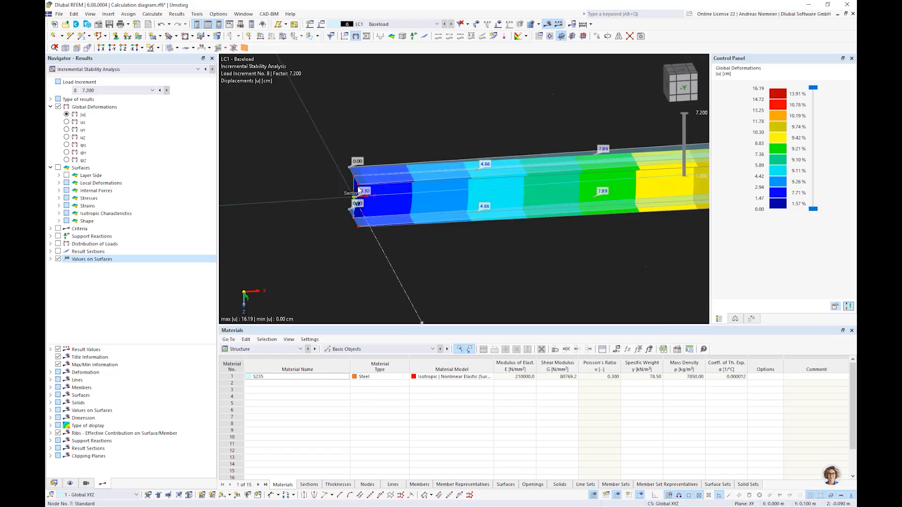
{"action": "scroll", "coordinate": [359, 190], "scroll_direction": "up", "scroll_amount": 3}
{"action": "scroll", "coordinate": [343, 210], "scroll_direction": "down", "scroll_amount": 4}
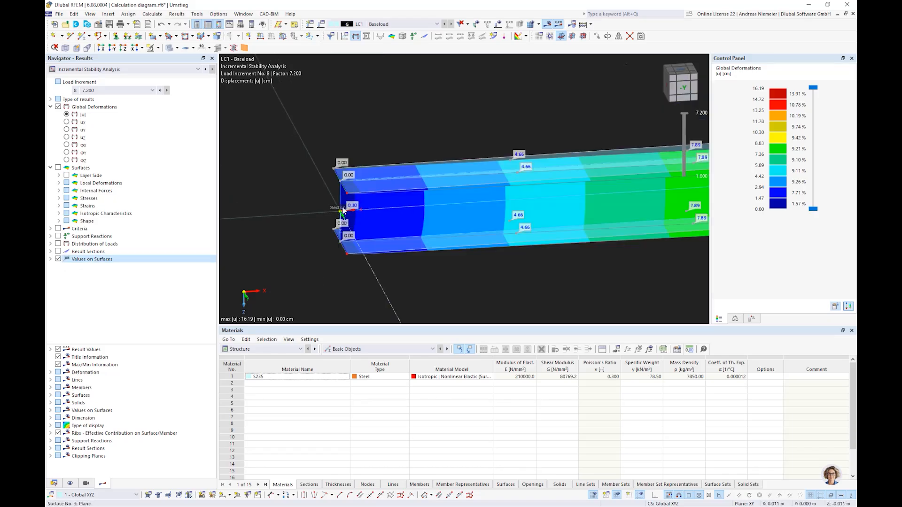
{"action": "scroll", "coordinate": [343, 210], "scroll_direction": "down", "scroll_amount": 4}
{"action": "scroll", "coordinate": [537, 197], "scroll_direction": "up", "scroll_amount": 5}
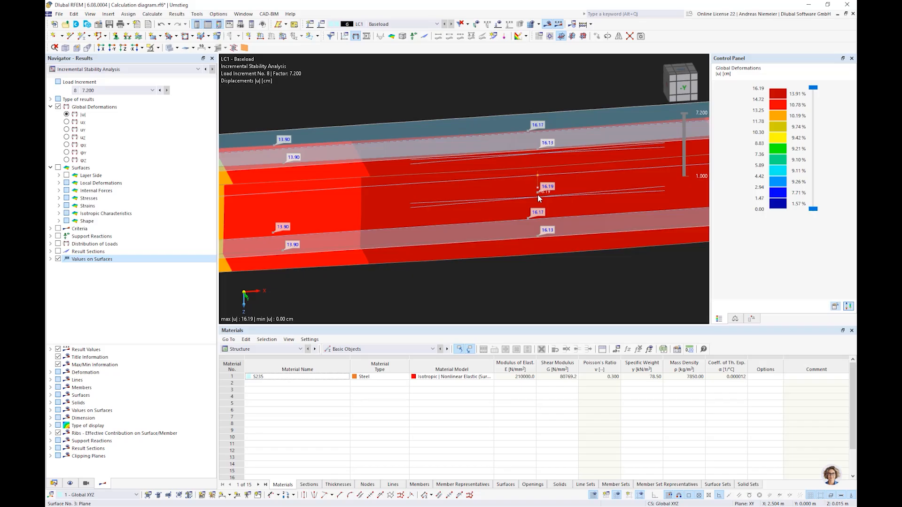
{"action": "scroll", "coordinate": [546, 280], "scroll_direction": "down", "scroll_amount": 5}
{"action": "middle_click_drag", "start_coordinate": [545, 288], "coordinate": [502, 213]}
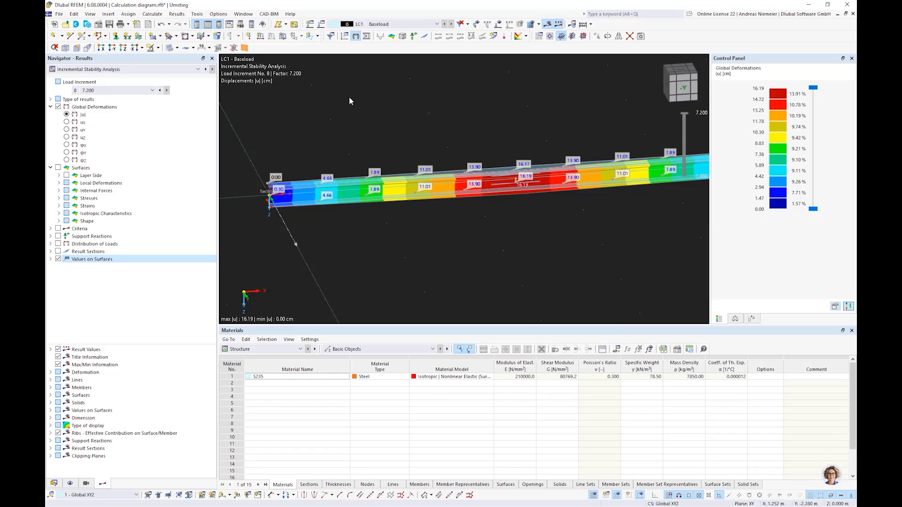
- Create a calculation diagram of type 2D | Basic based on the Incremental Stability Analysis
{"action": "left_click", "coordinate": [344, 37]}
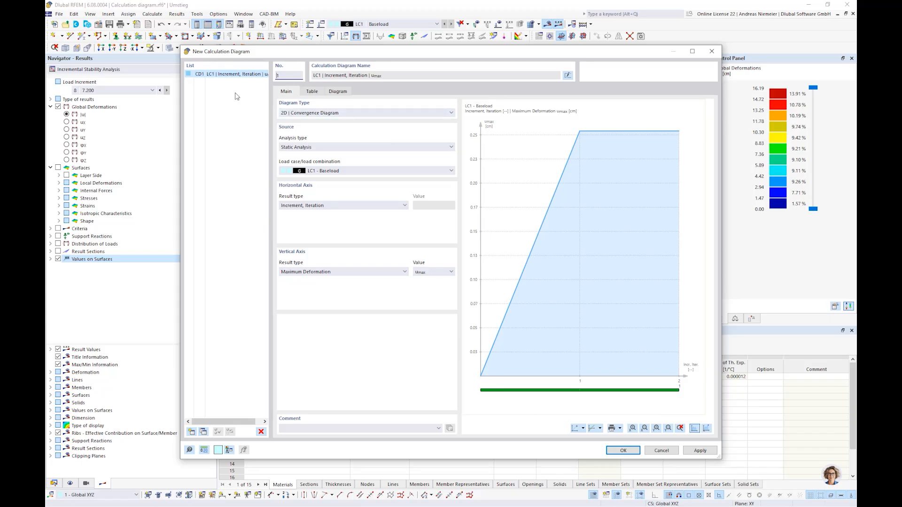
{"action": "left_click", "coordinate": [320, 113]}
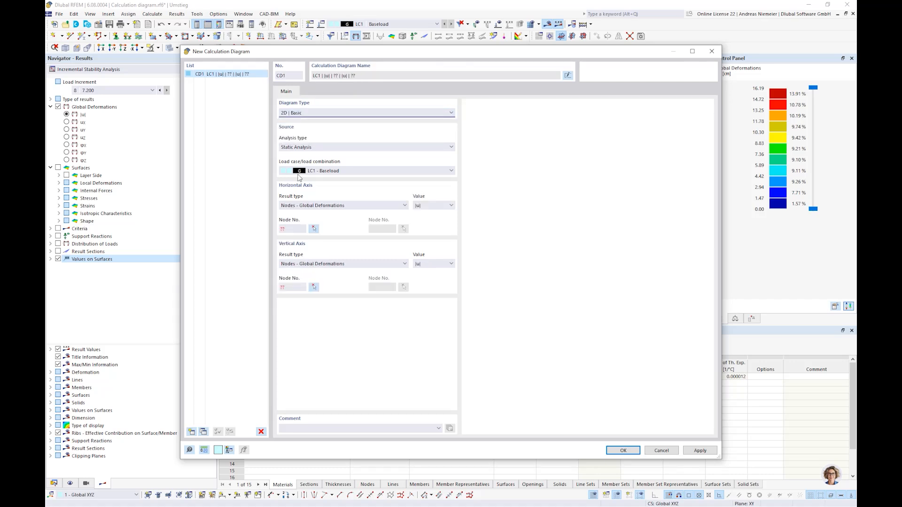
{"action": "left_click", "coordinate": [307, 147]}
{"action": "left_click", "coordinate": [310, 161]}
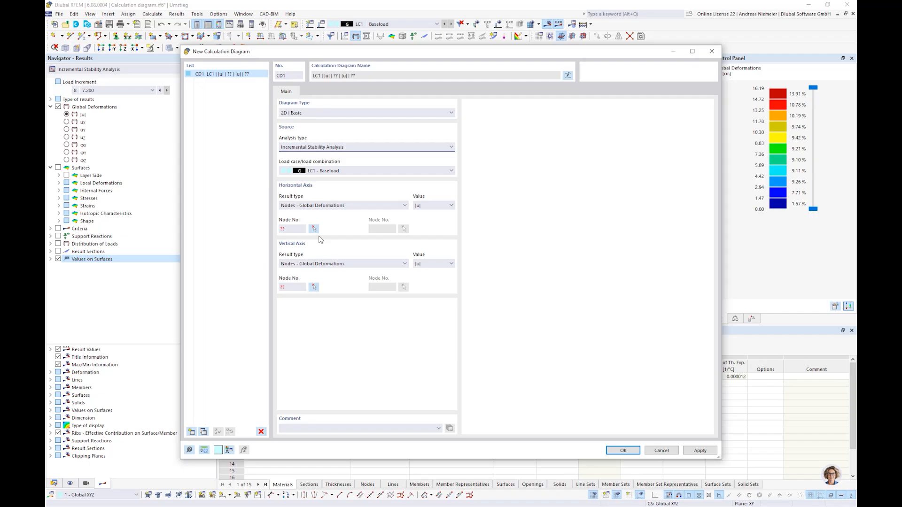
- Set the diagram's horizontal axis to Load Factor and its vertical axis to Surfaces - Equivalent Stresses - von Mises
{"action": "left_click", "coordinate": [329, 206]}
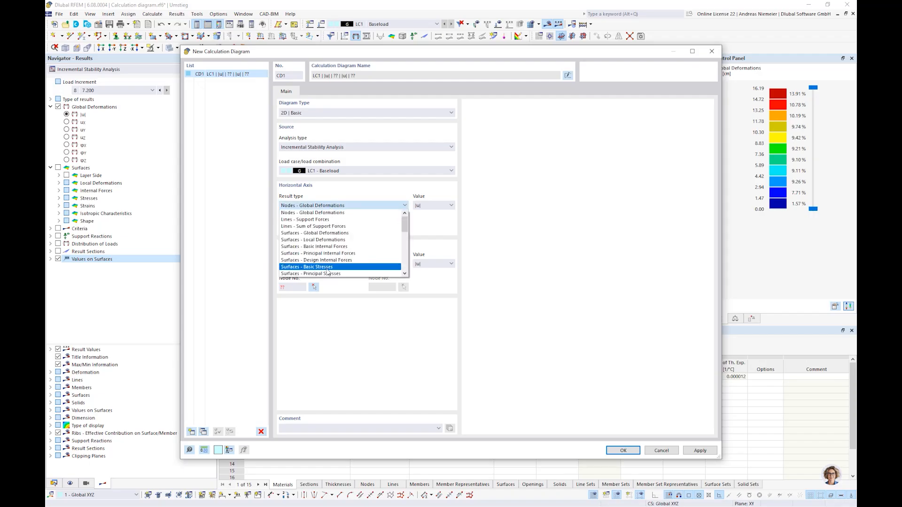
{"action": "scroll", "coordinate": [335, 272], "scroll_direction": "down", "scroll_amount": 7}
{"action": "scroll", "coordinate": [331, 274], "scroll_direction": "down", "scroll_amount": 2}
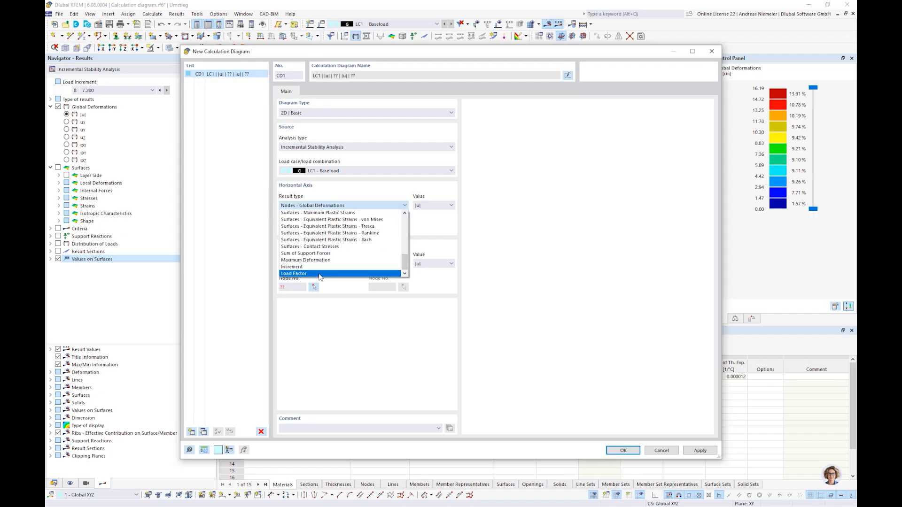
{"action": "left_click", "coordinate": [319, 274]}
{"action": "left_click", "coordinate": [296, 265]}
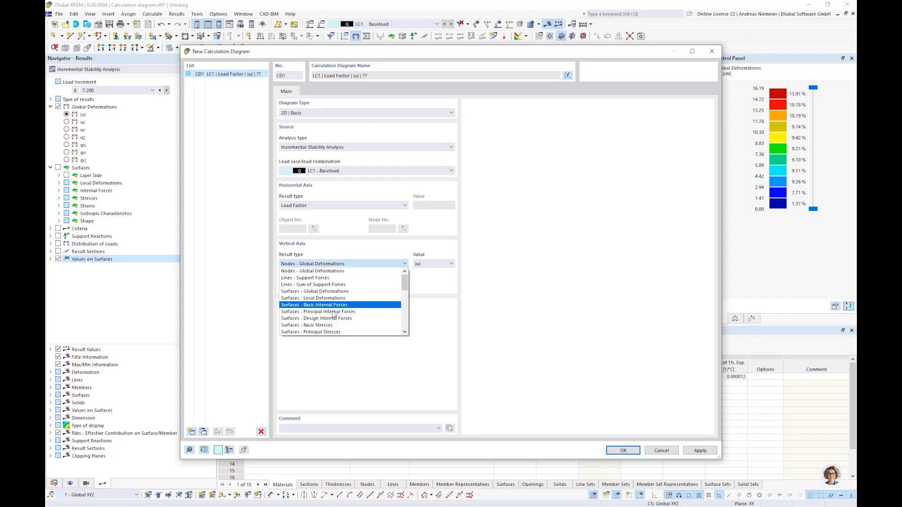
{"action": "scroll", "coordinate": [336, 313], "scroll_direction": "down", "scroll_amount": 2}
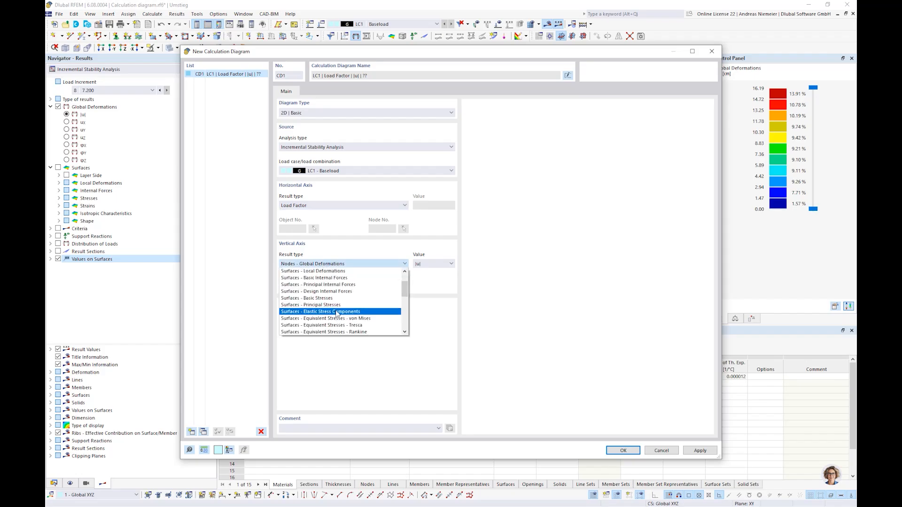
{"action": "left_click", "coordinate": [387, 320]}
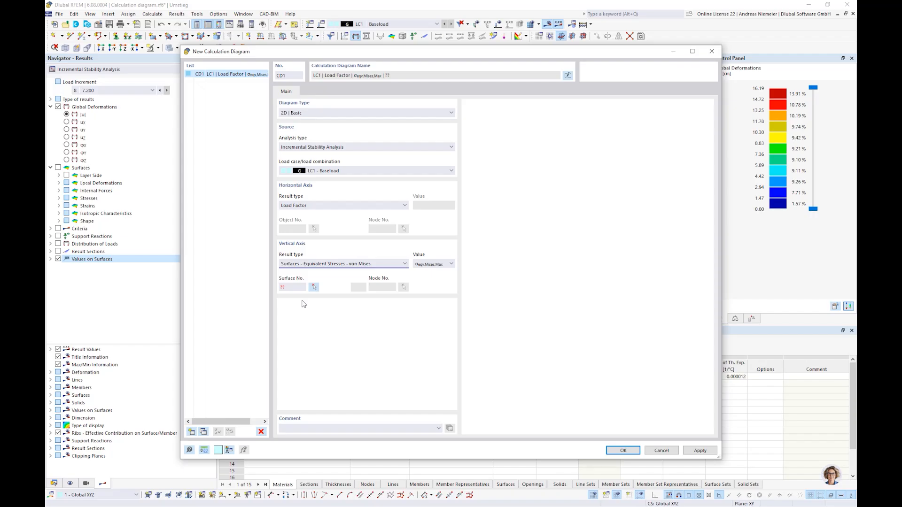
- Assign web surface No. 3 and result point No. 1 near the support to the diagram's vertical axis
{"action": "left_click", "coordinate": [314, 287]}
{"action": "scroll", "coordinate": [271, 214], "scroll_direction": "up", "scroll_amount": 5}
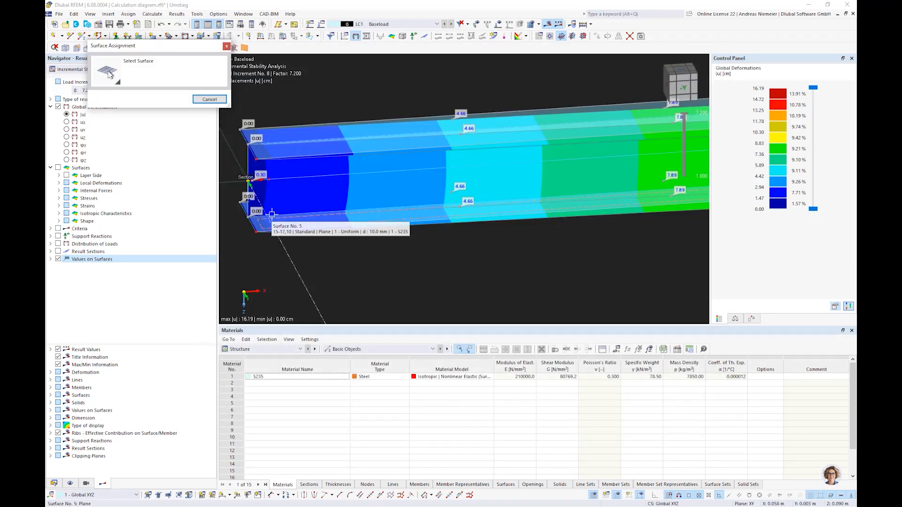
{"action": "scroll", "coordinate": [272, 214], "scroll_direction": "up", "scroll_amount": 2}
{"action": "left_click", "coordinate": [258, 154]}
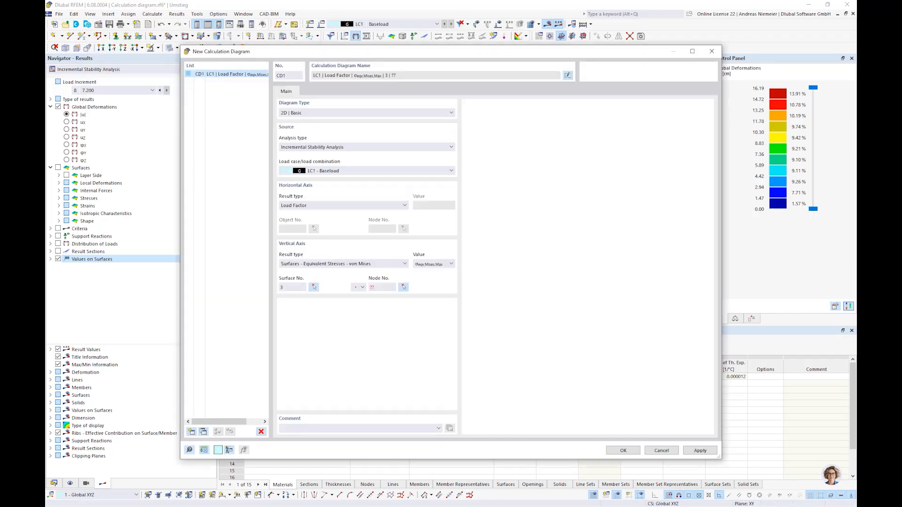
{"action": "left_click", "coordinate": [362, 288]}
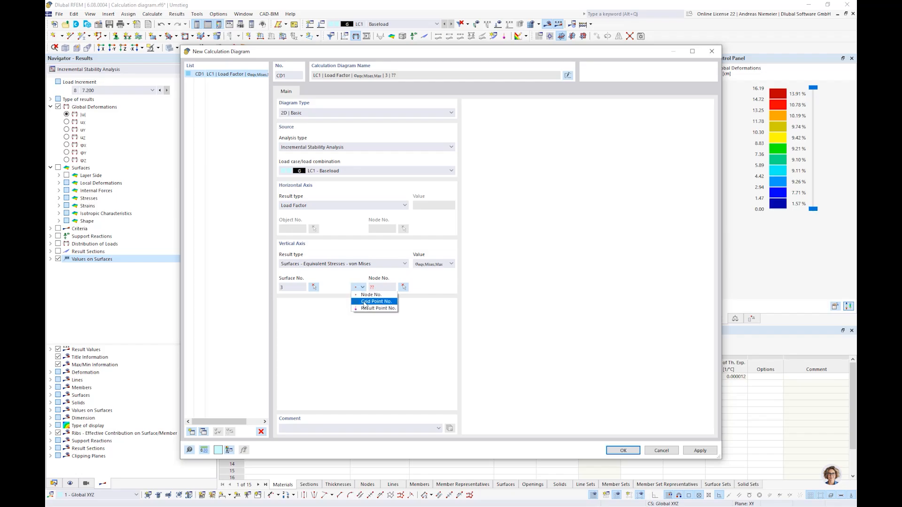
{"action": "left_click", "coordinate": [371, 309]}
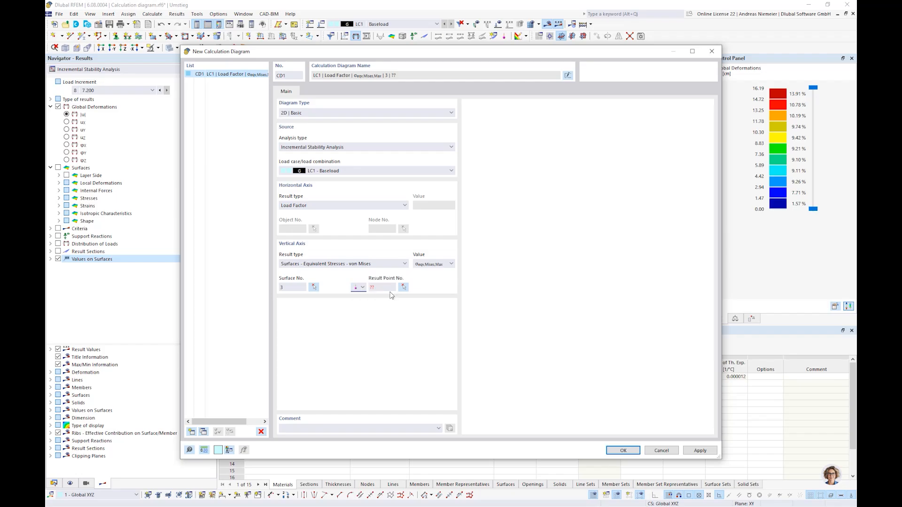
{"action": "left_click", "coordinate": [403, 287]}
{"action": "left_click", "coordinate": [245, 172]}
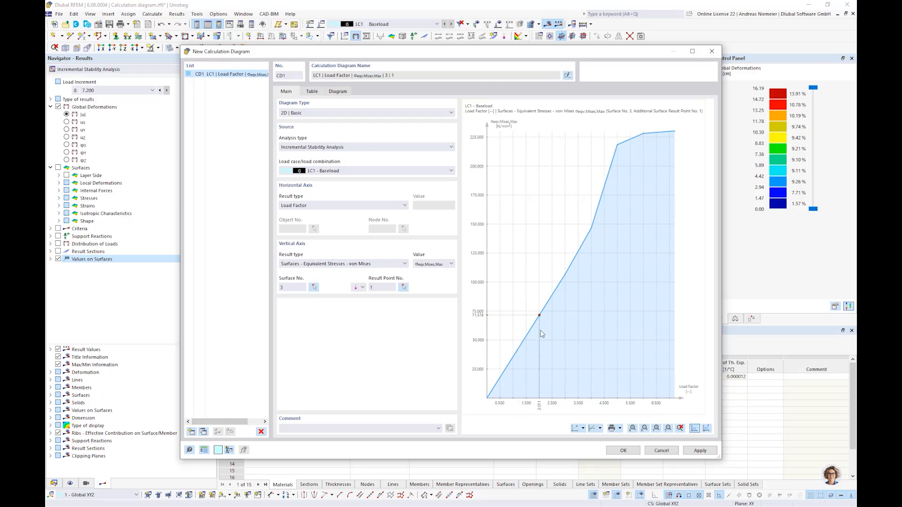
- Copy the web stress diagram CD1 and set the copy's result point to No. 2
{"action": "left_click", "coordinate": [235, 77]}
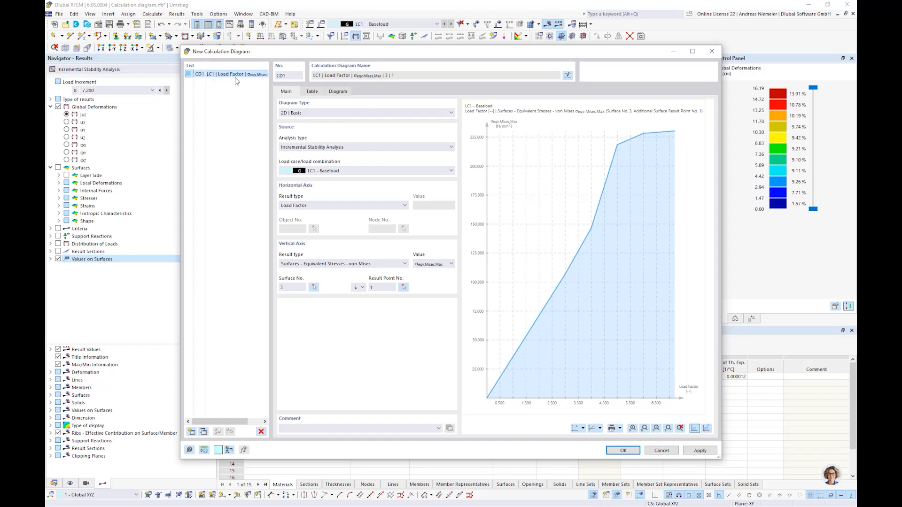
{"action": "left_click", "coordinate": [204, 432]}
{"action": "left_click", "coordinate": [376, 287]}
{"action": "type", "text": "2"}
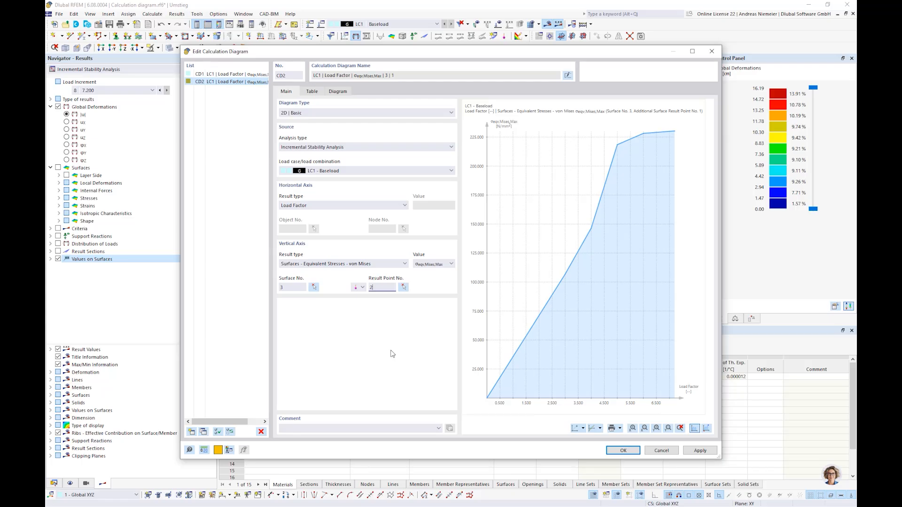
{"action": "key", "text": "Tab"}
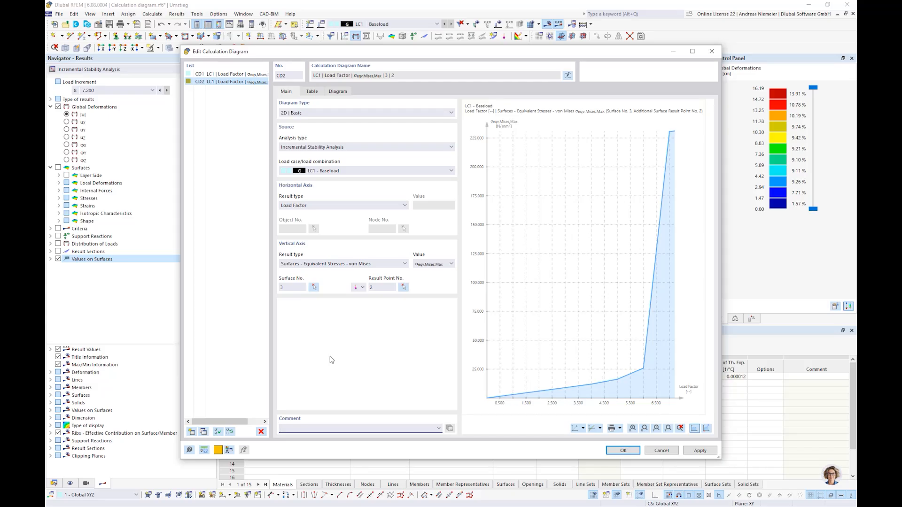
- Create a 2D | Group calculation diagram with CD1 as the master diagram and CD2 assigned to it
{"action": "left_click", "coordinate": [192, 432]}
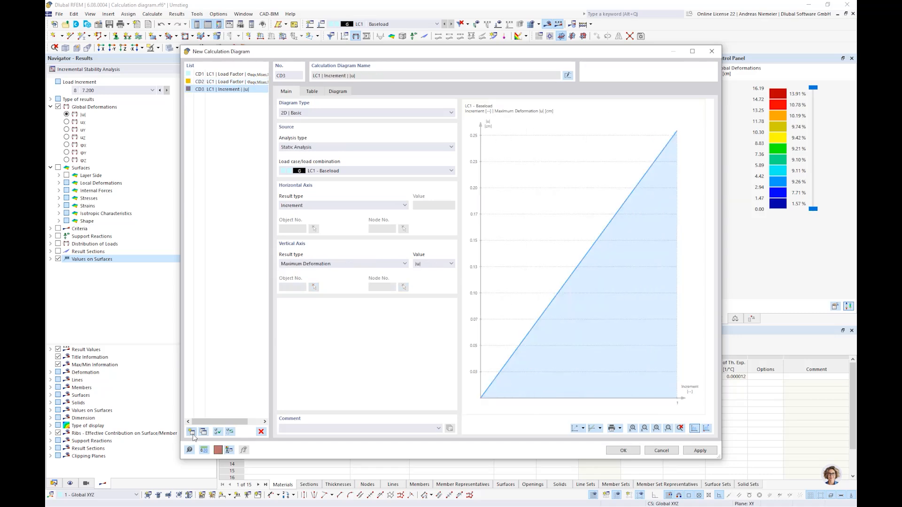
{"action": "left_click", "coordinate": [301, 111]}
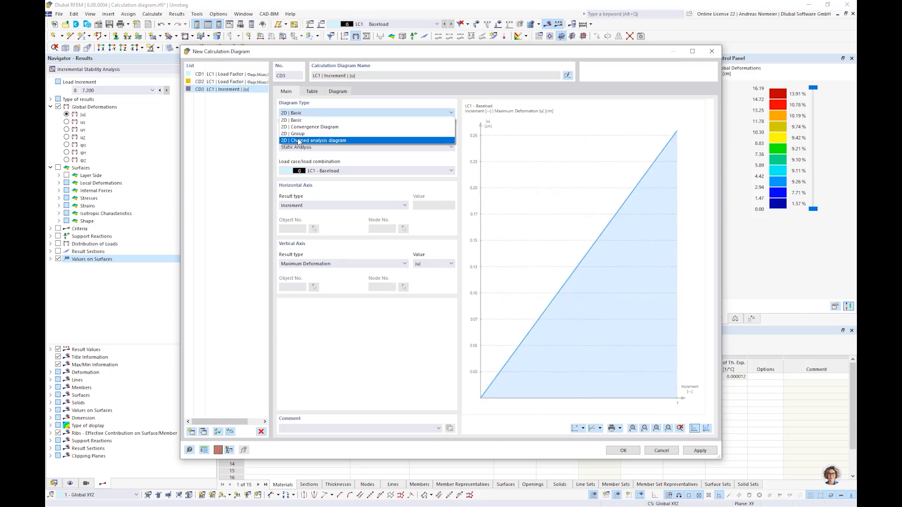
{"action": "left_click", "coordinate": [297, 133]}
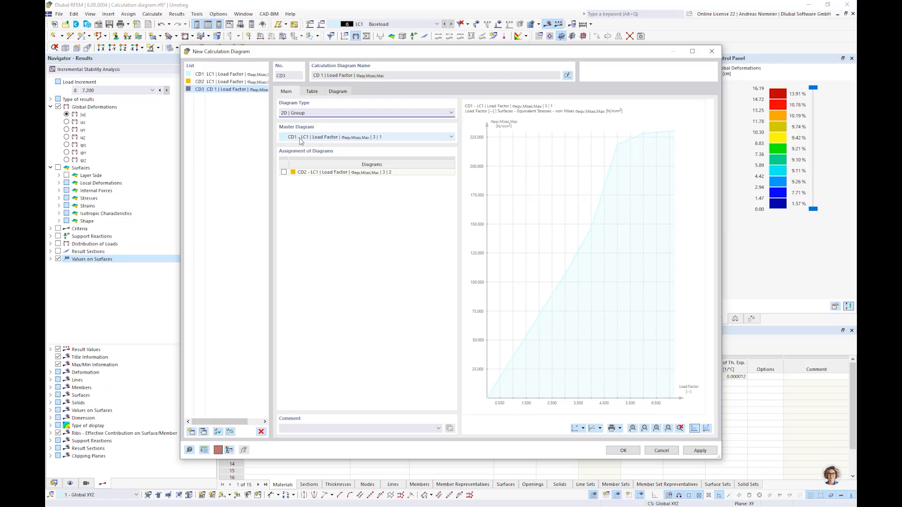
{"action": "left_click", "coordinate": [284, 172]}
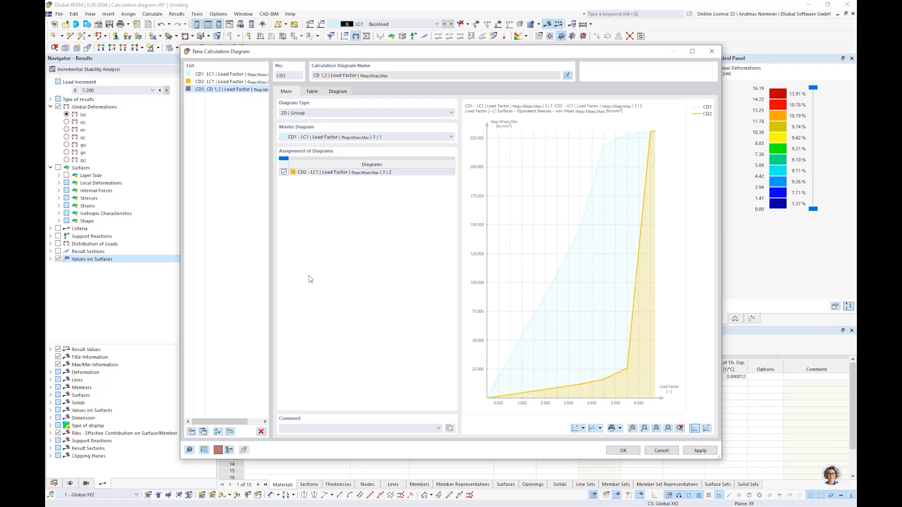